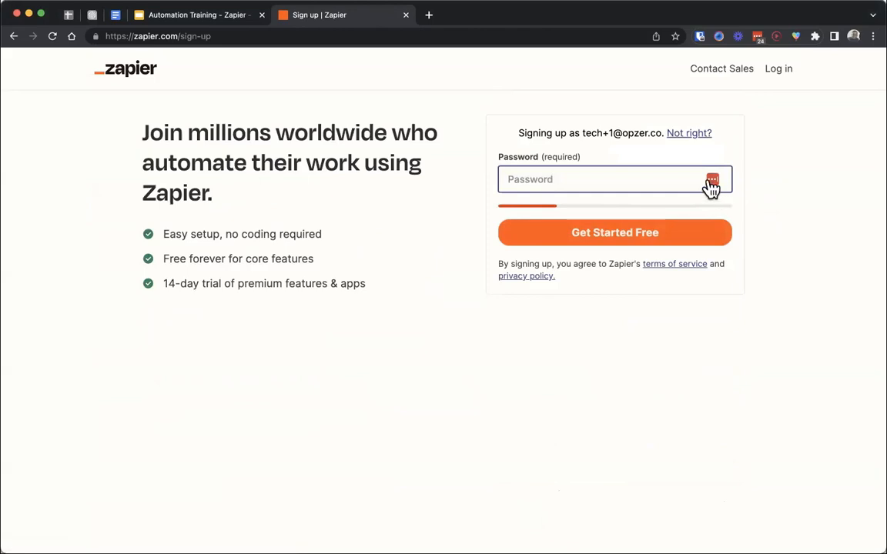
- Enter the account password, submit the free sign-up, and decline saving the login to LastPass
left_click(688, 218)
key("super+v")
left_click(453, 218)
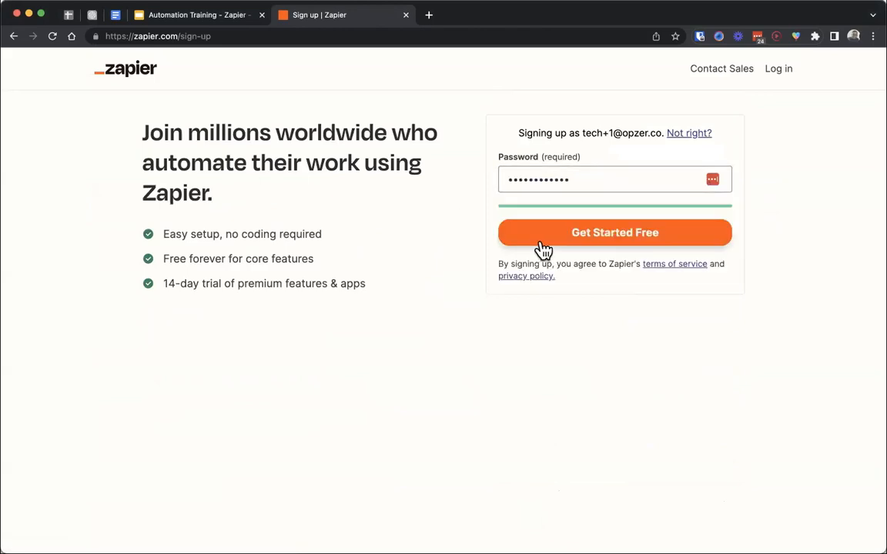
left_click(542, 249)
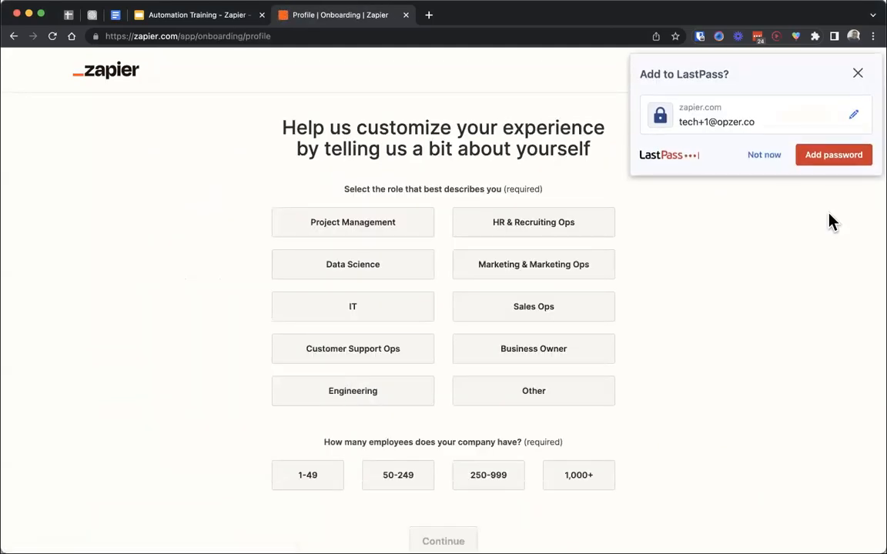
left_click(763, 160)
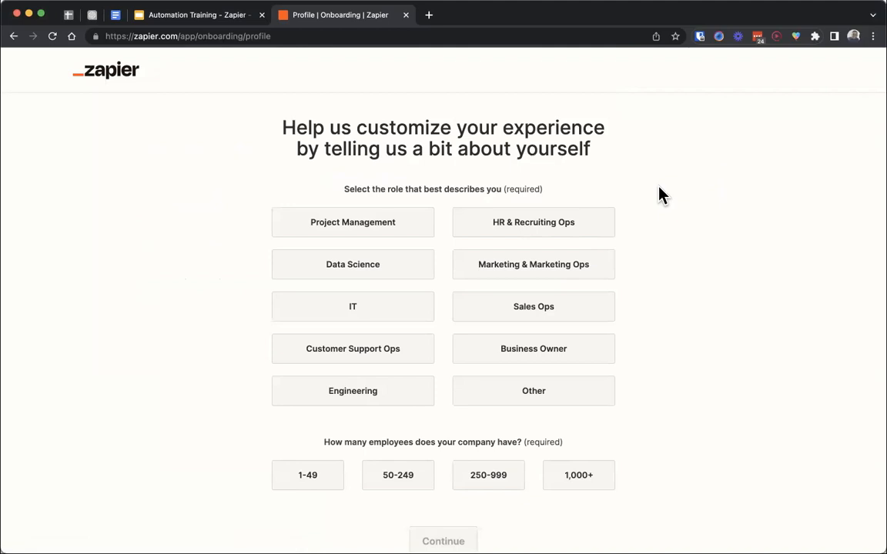
scroll(660, 193, "down", 2)
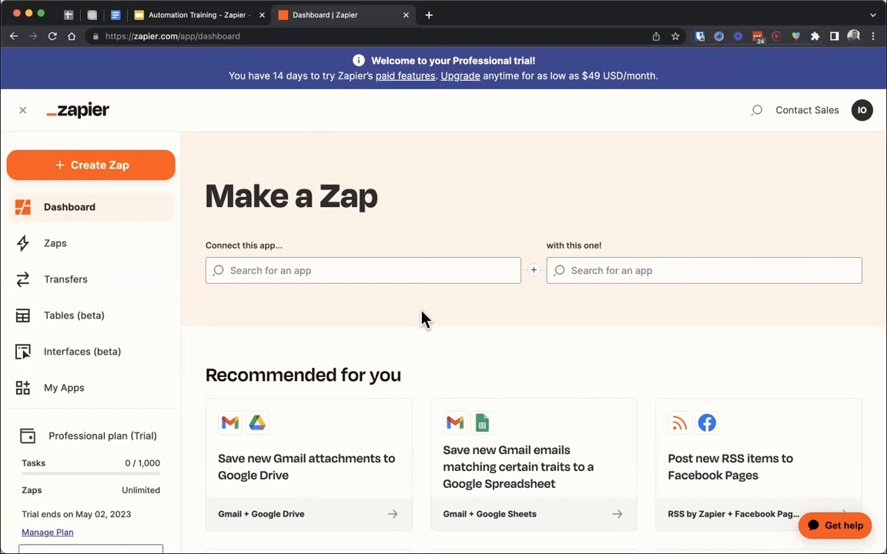
- Look over the dashboard's Make a Zap section and the recommended Zap templates
scroll(422, 316, "down", 3)
scroll(422, 316, "up", 2)
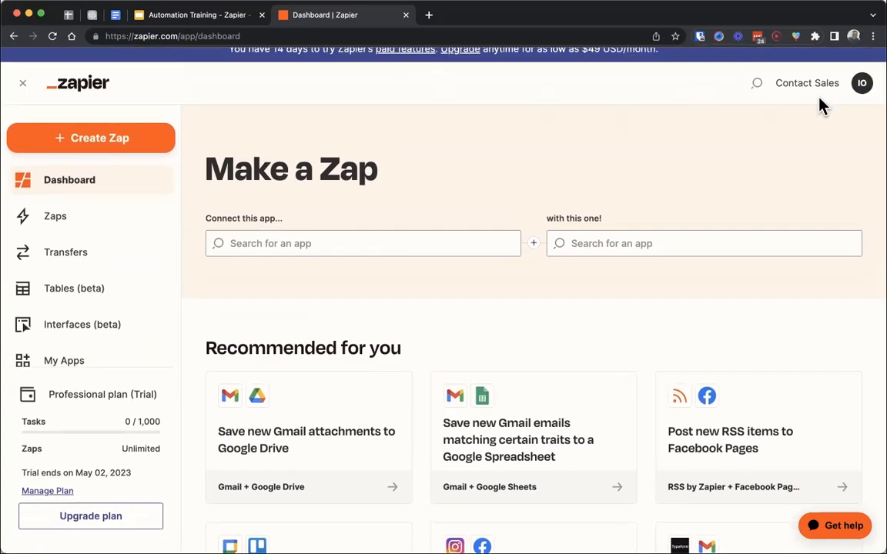
left_click_drag(412, 355, 205, 353)
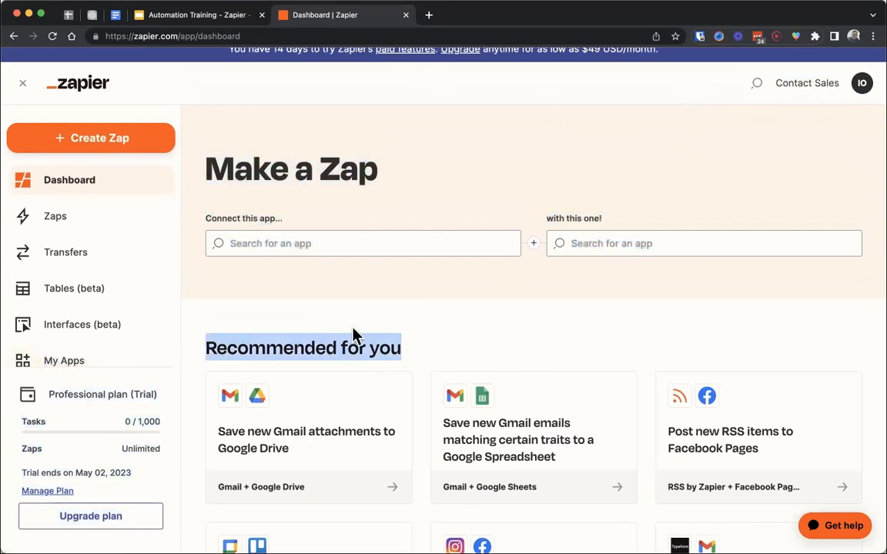
scroll(354, 335, "down", 5)
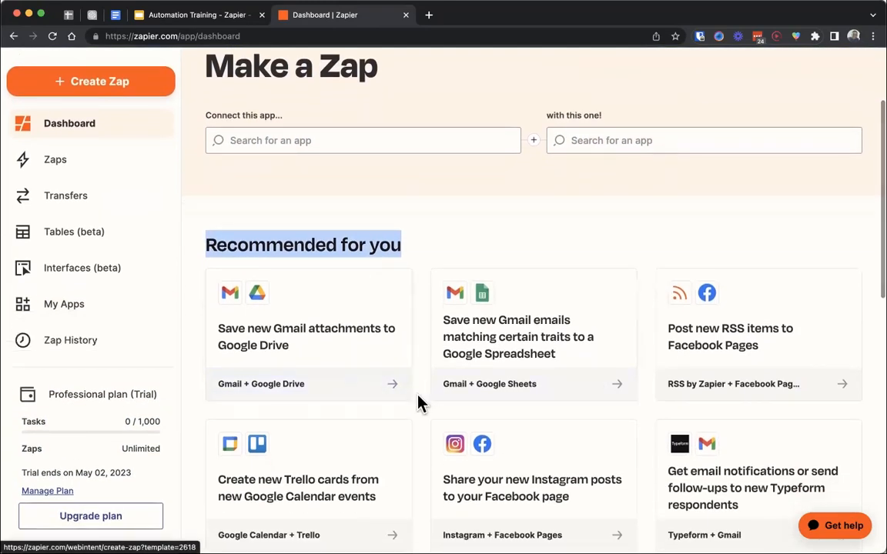
scroll(418, 403, "down", 2)
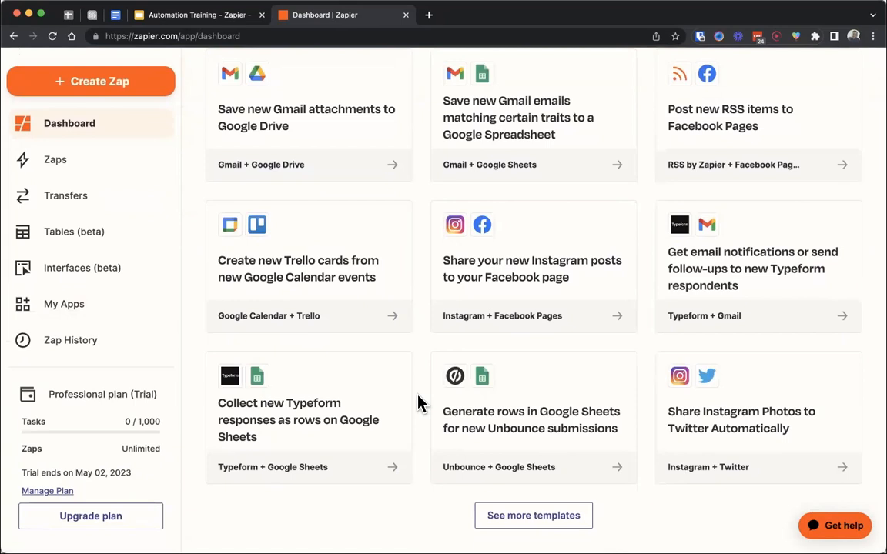
scroll(418, 403, "up", 6)
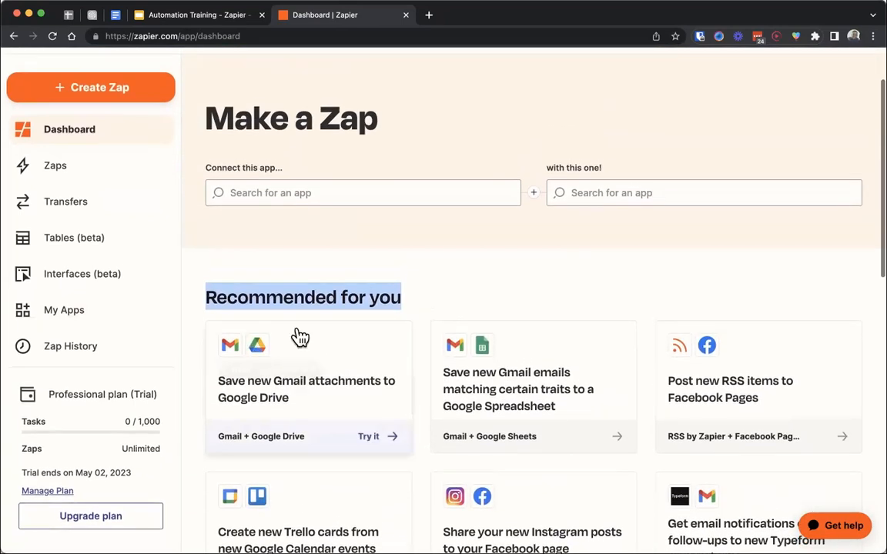
scroll(359, 265, "up", 2)
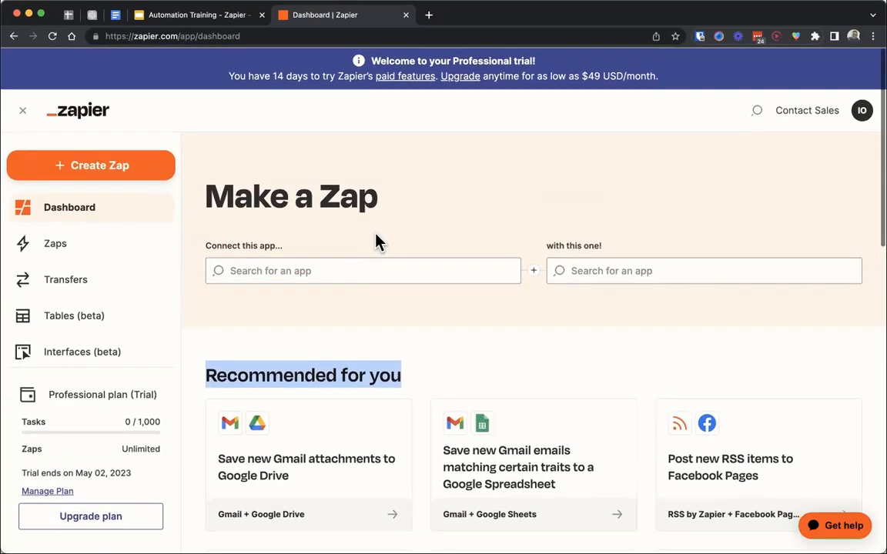
left_click_drag(390, 205, 196, 192)
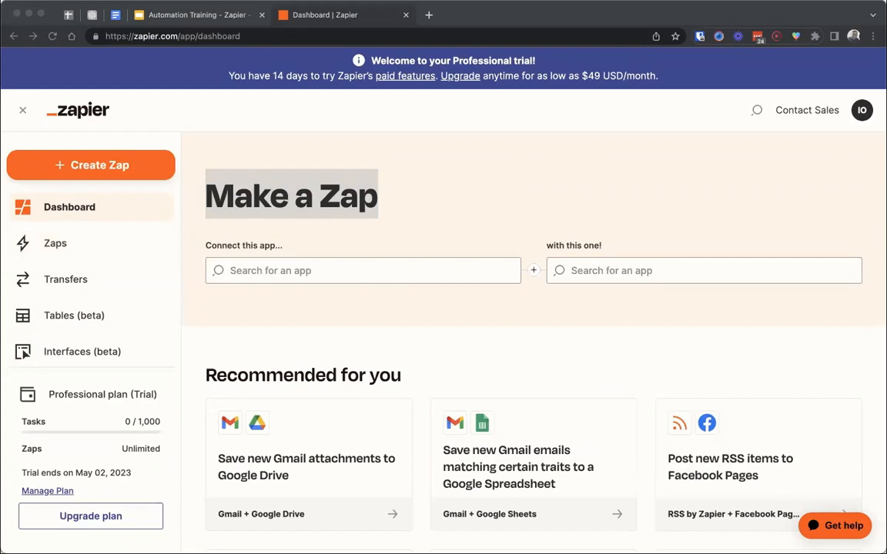
- View the Home folder on the Zaps page and the connected apps list in My Apps
left_click(112, 249)
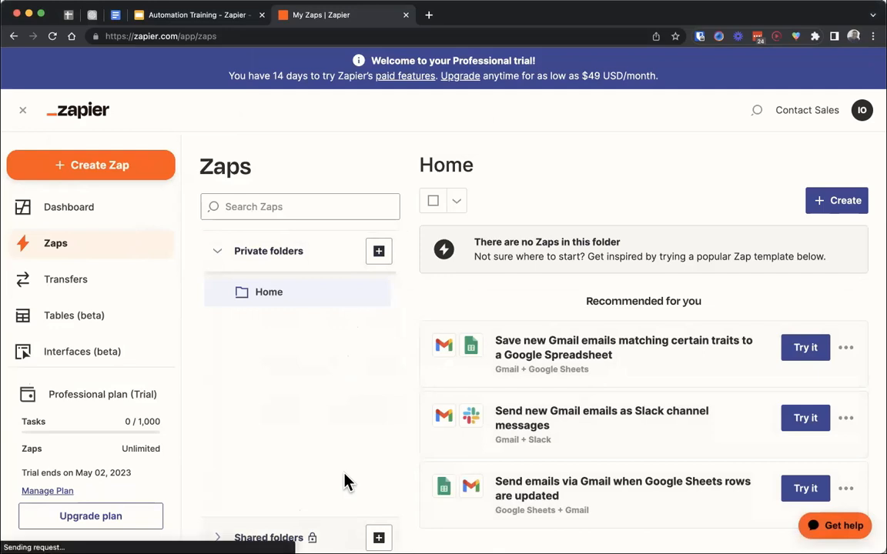
left_click_drag(504, 242, 583, 242)
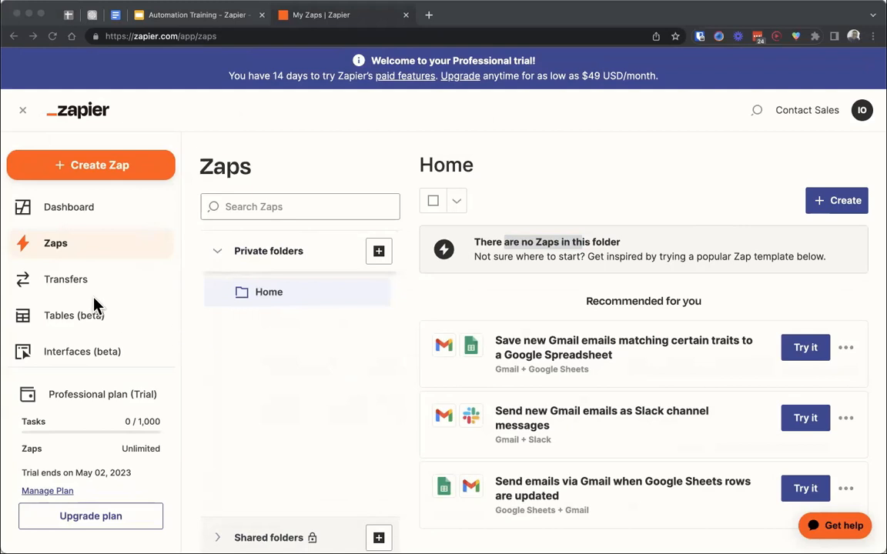
scroll(96, 289, "down", 2)
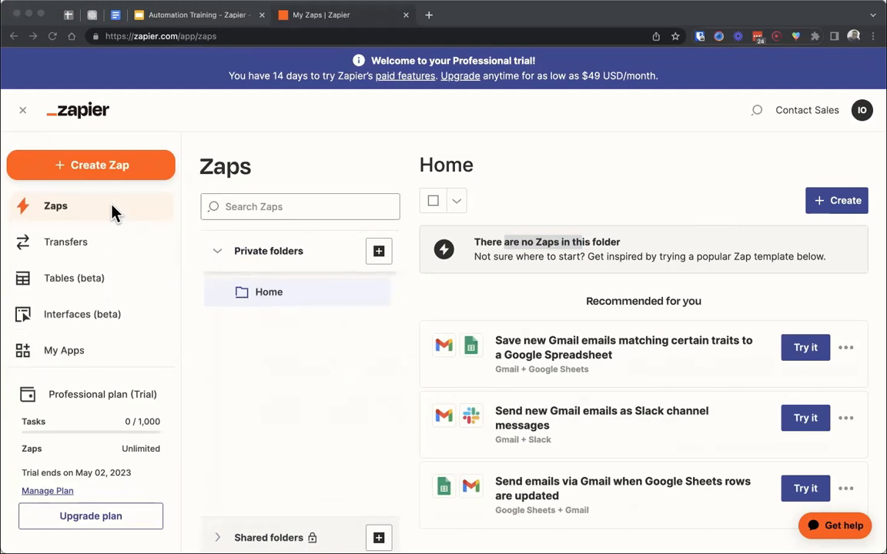
scroll(100, 267, "down", 3)
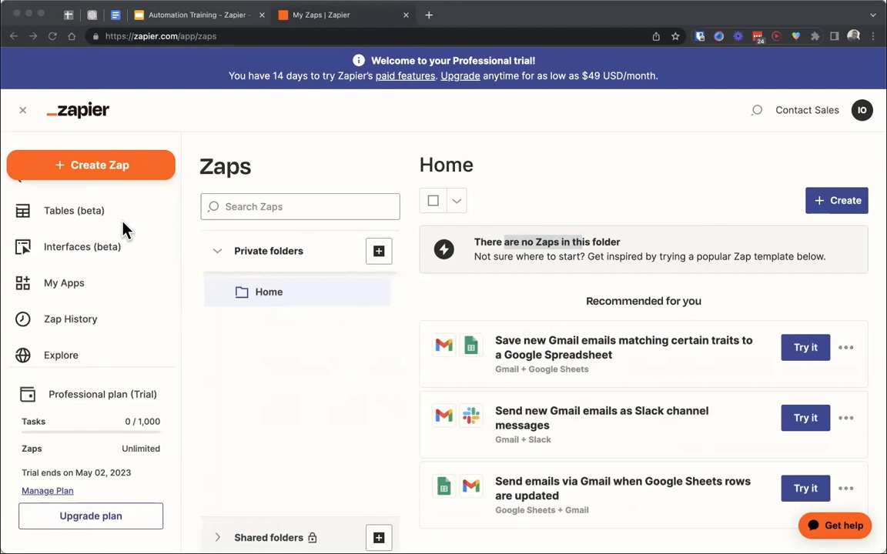
left_click(95, 287)
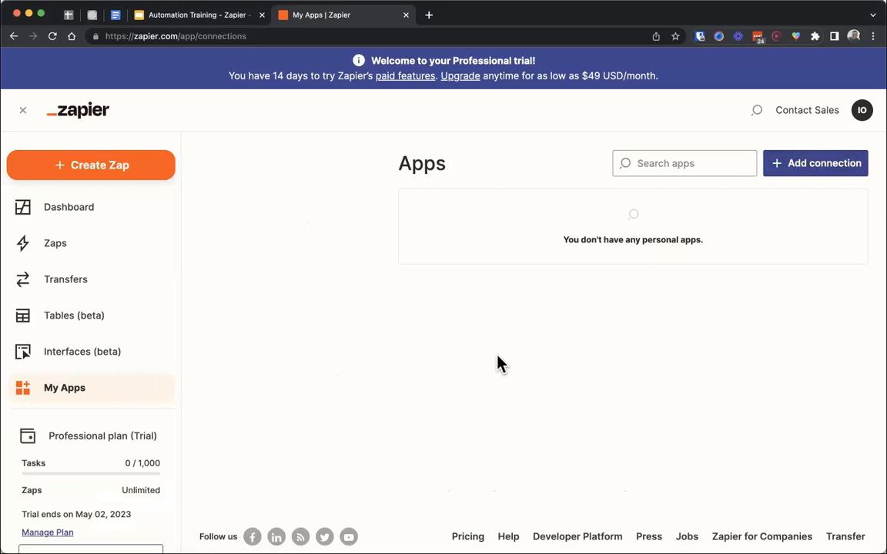
- Open the Zap History page to view task usage and Zap runs
scroll(71, 301, "down", 2)
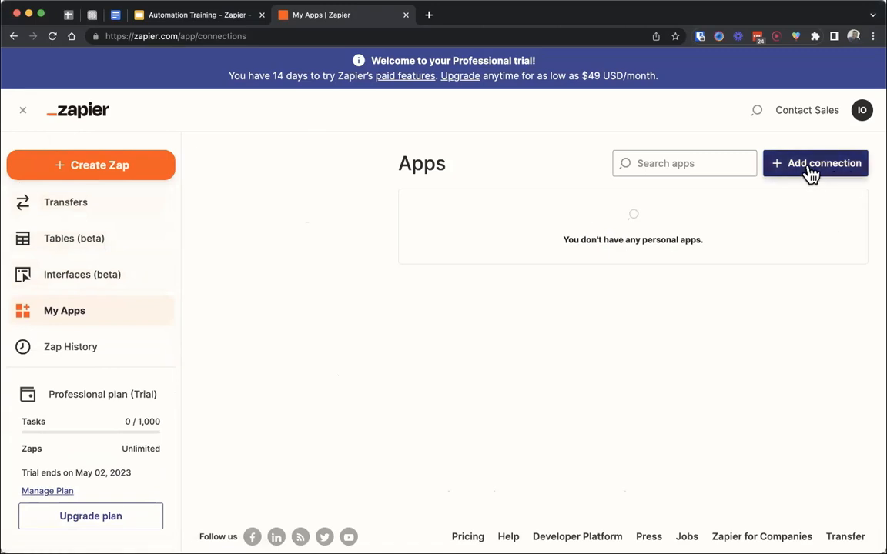
scroll(119, 273, "down", 1)
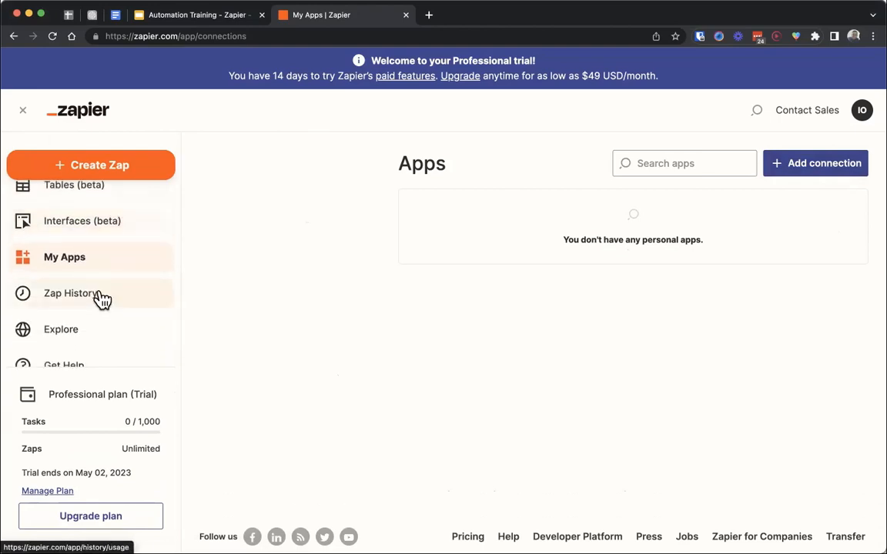
left_click(107, 297)
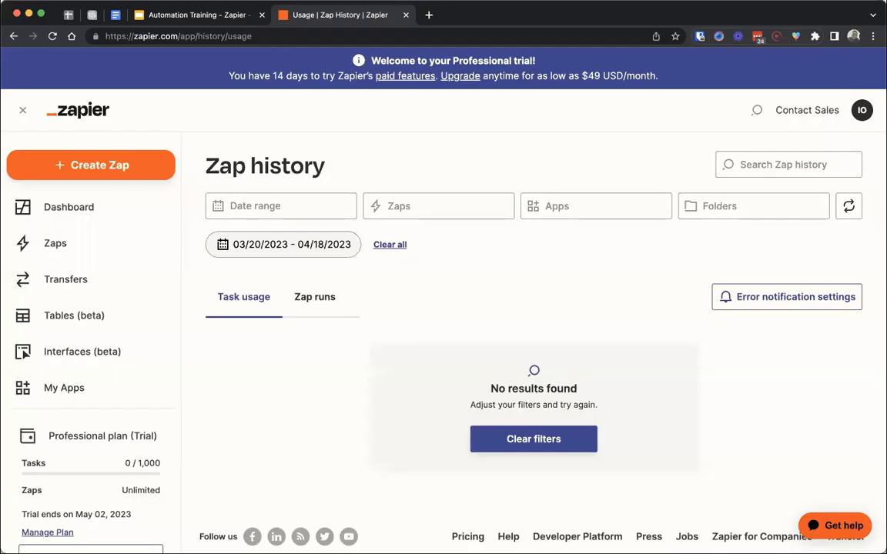
- Switch to the Automation Training slides and advance to the slide on the 15 most popular apps to connect
left_click(198, 14)
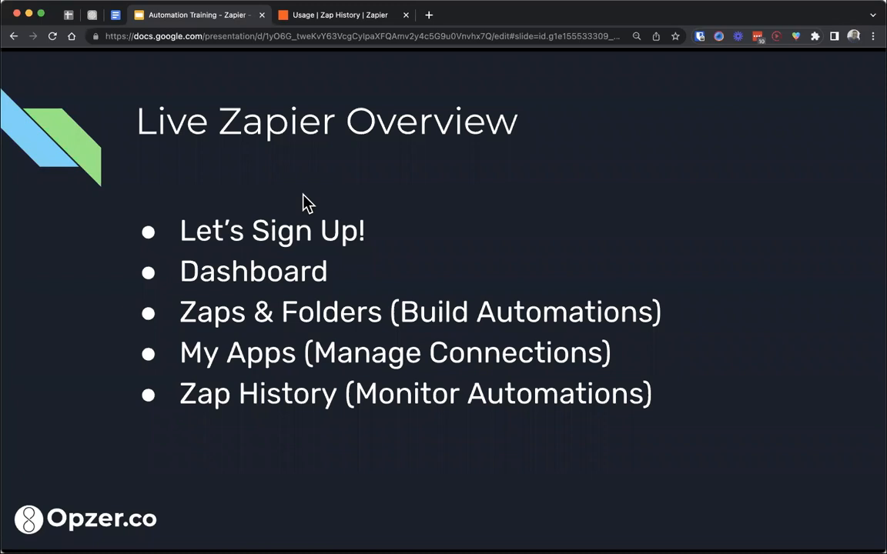
left_click(390, 176)
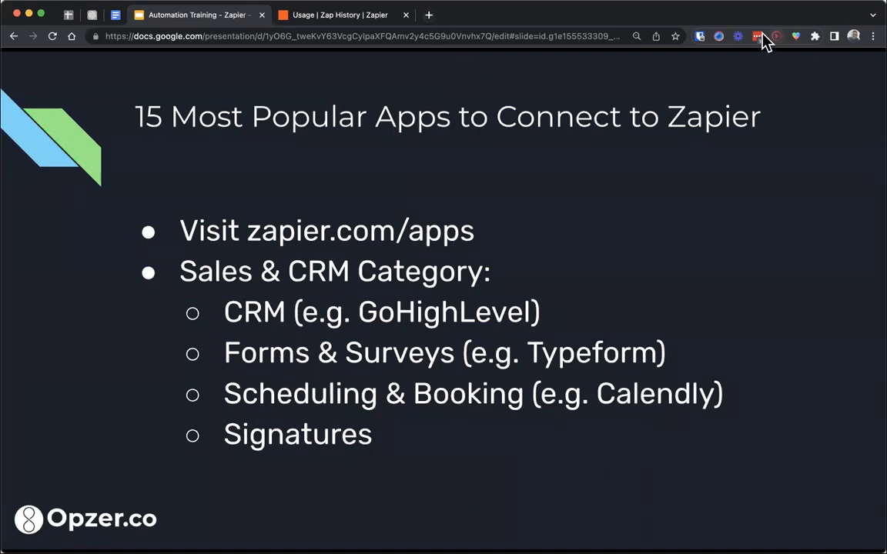
- Open zapier.com/apps in a new browser tab placed directly after the Automation Training slides
left_click(429, 17)
left_click_drag(447, 16, 308, 17)
type("zap")
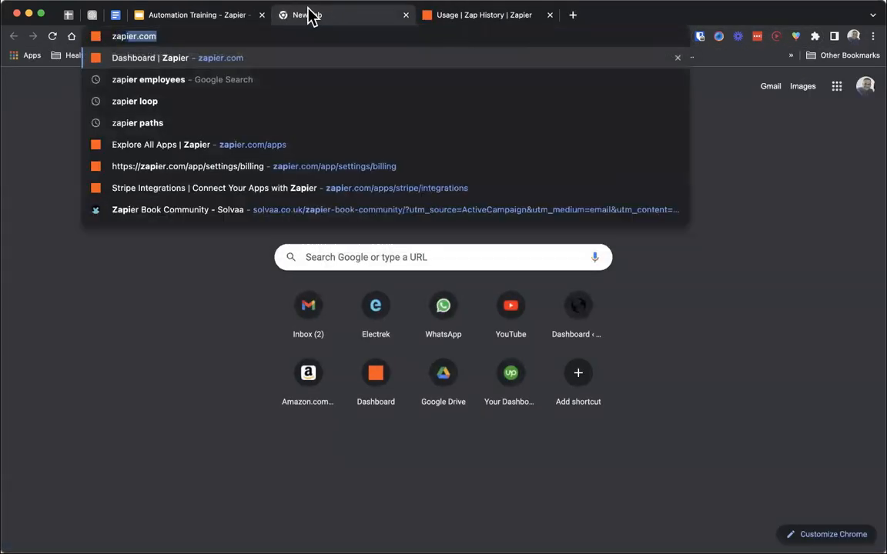
type("ier.com/app")
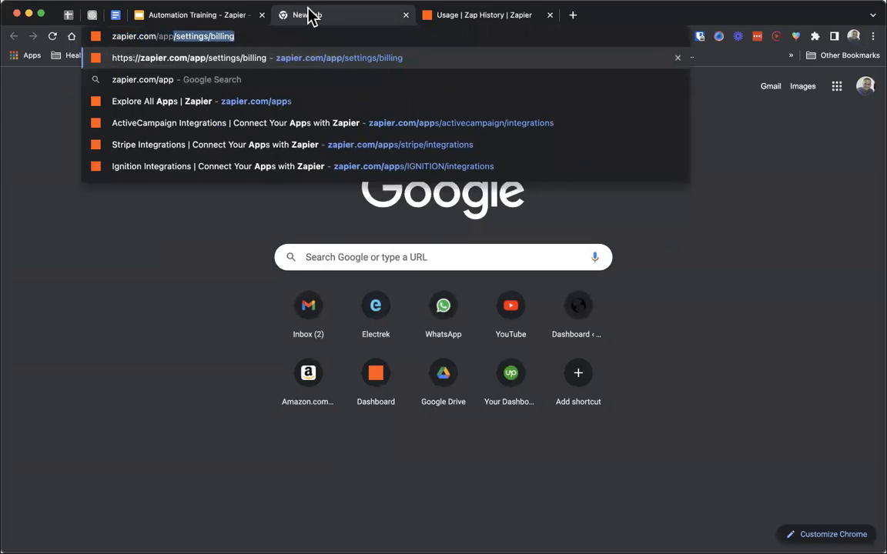
type("s")
key("Return")
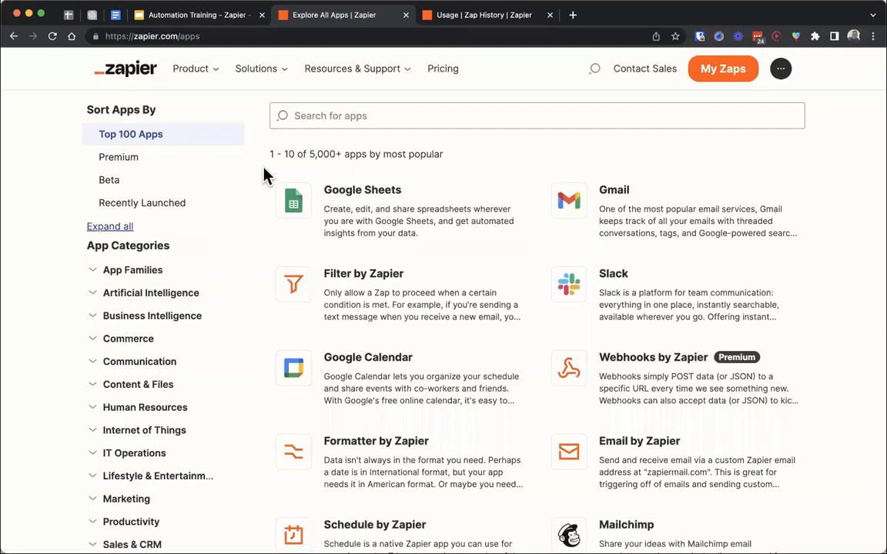
- Recheck the popular apps slide and open the CRM (Customer Relationship Management) list under Sales & CRM in the app directory
left_click(228, 18)
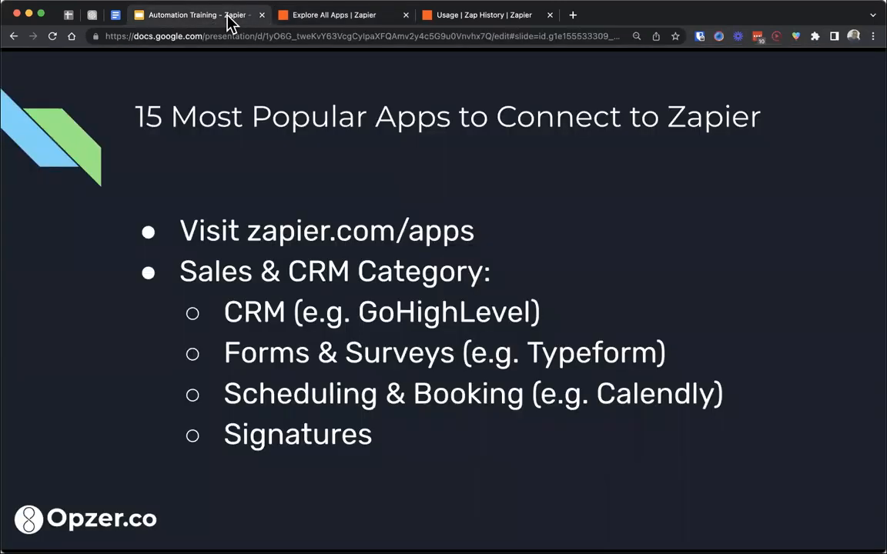
left_click(301, 16)
scroll(149, 263, "down", 10)
scroll(149, 263, "up", 5)
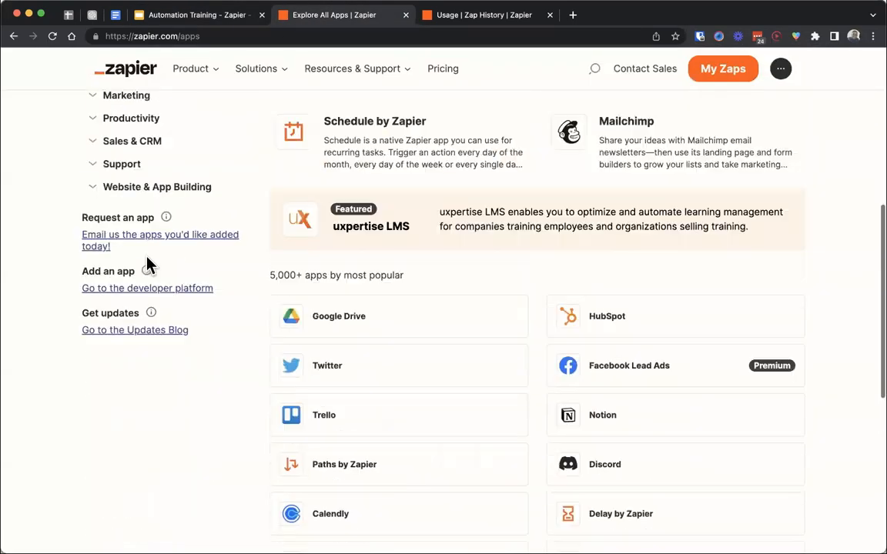
scroll(151, 256, "up", 2)
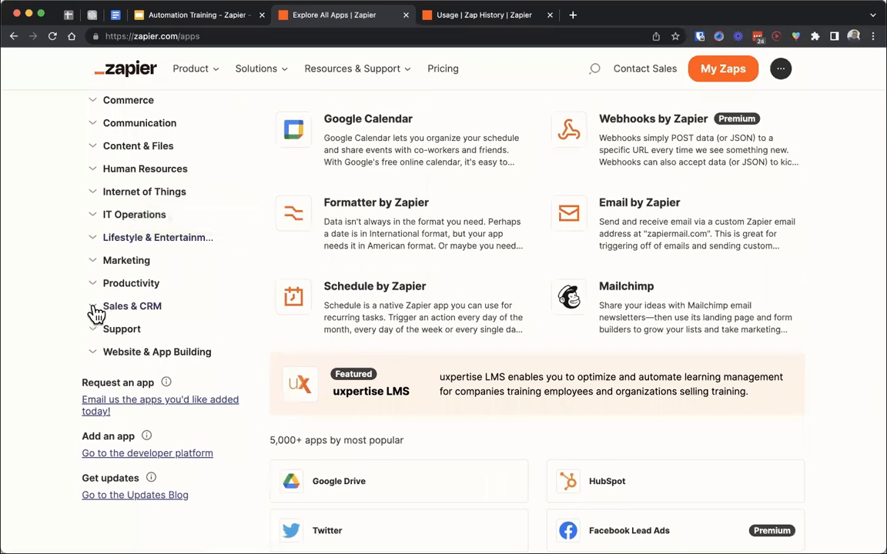
left_click(96, 311)
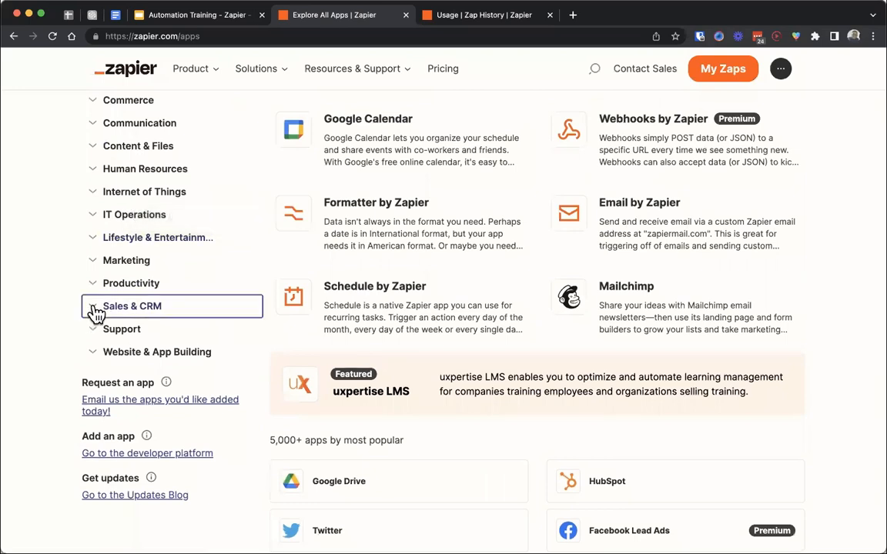
scroll(23, 317, "down", 2)
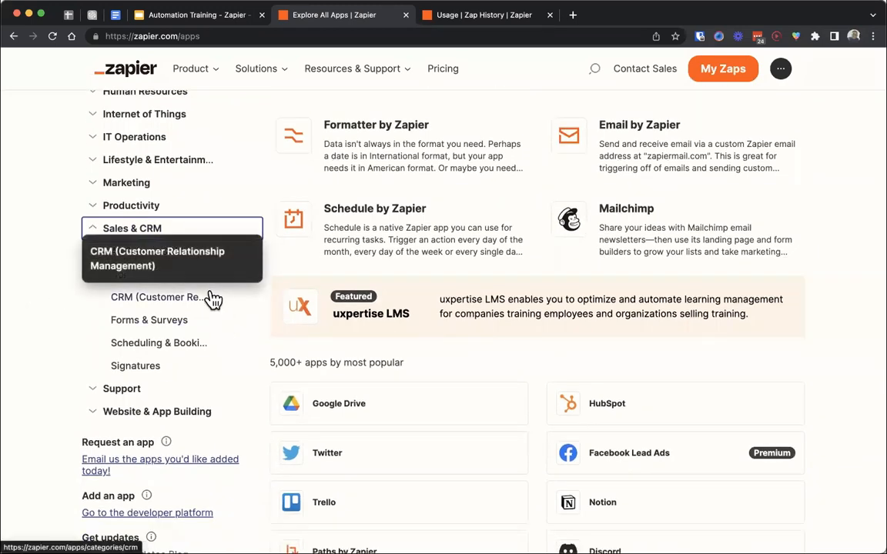
left_click(171, 298)
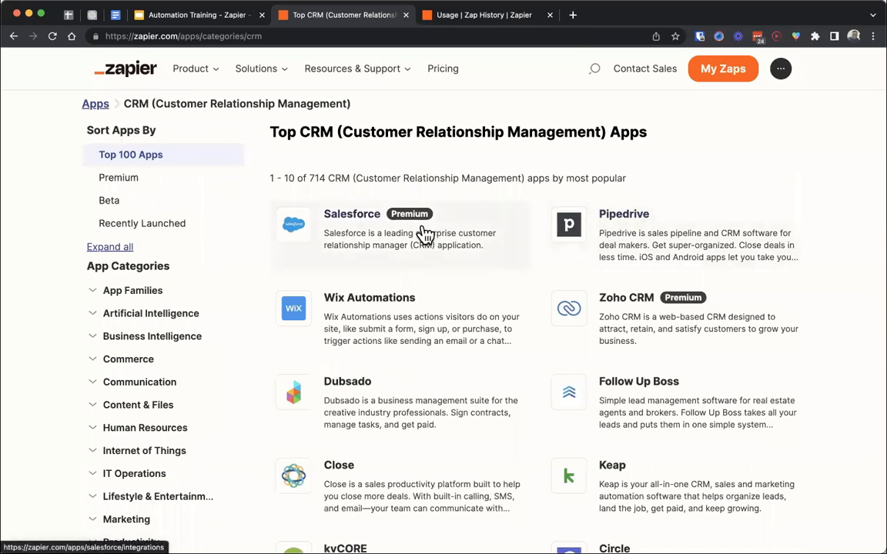
- Look through the most popular CRM apps listed in the directory
scroll(479, 165, "down", 1)
scroll(478, 165, "down", 3)
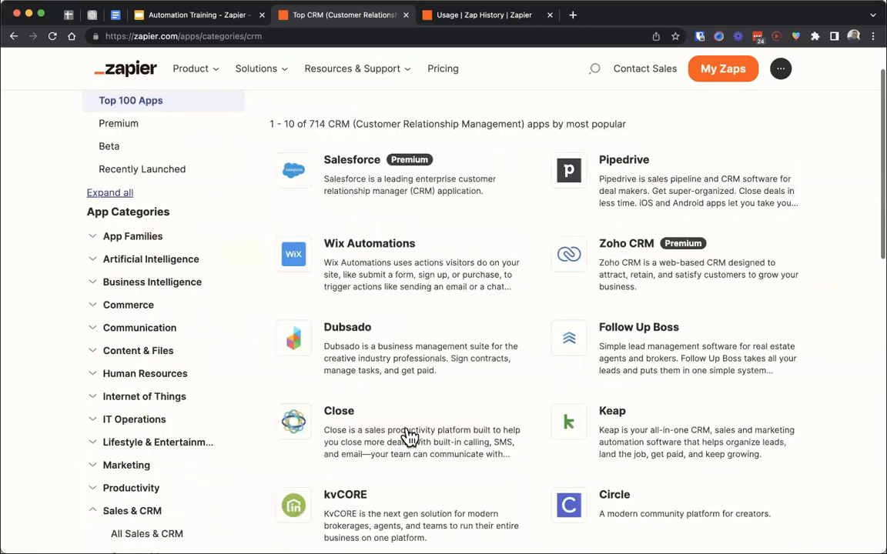
scroll(529, 265, "down", 5)
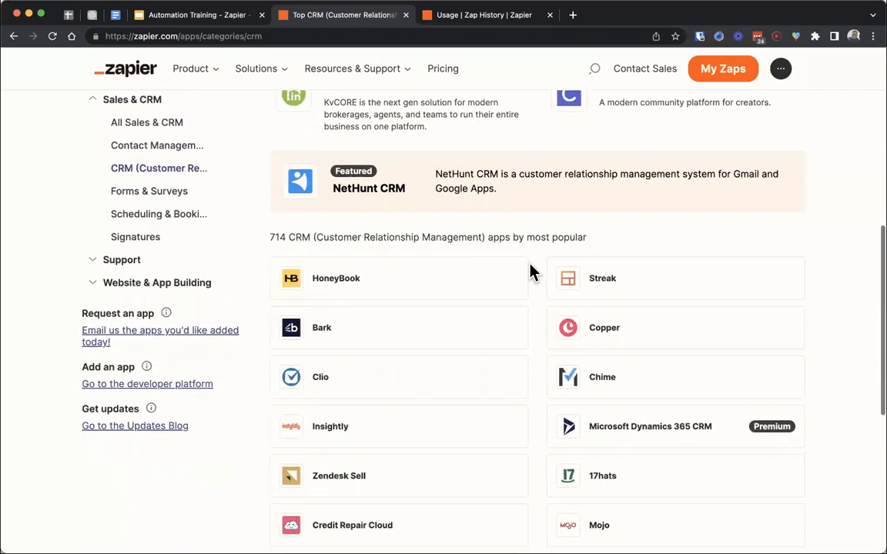
- Open the Forms & Surveys category and look through its top apps
scroll(530, 271, "up", 2)
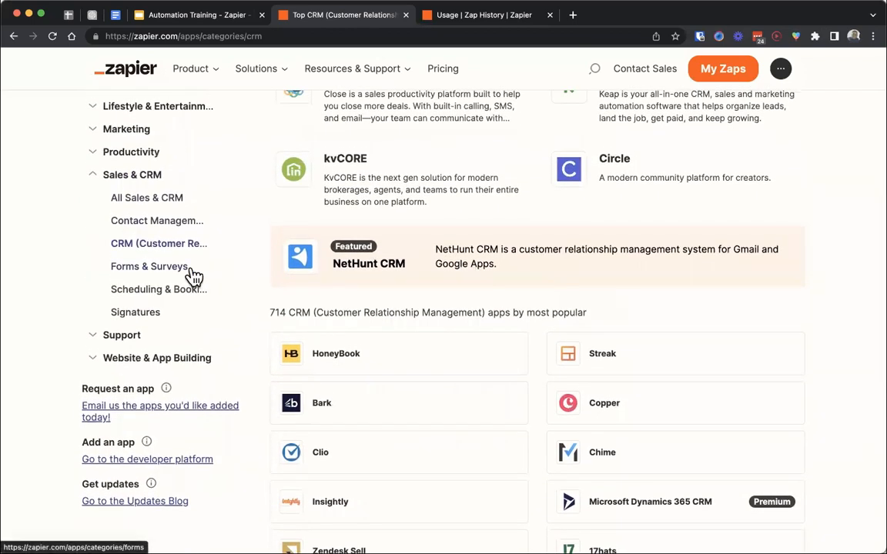
left_click(161, 271)
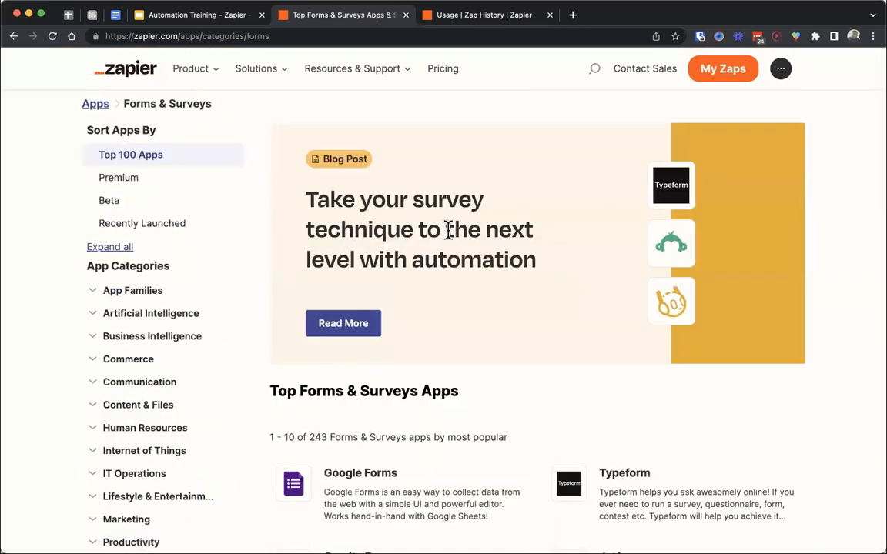
scroll(472, 214, "down", 4)
scroll(461, 254, "down", 2)
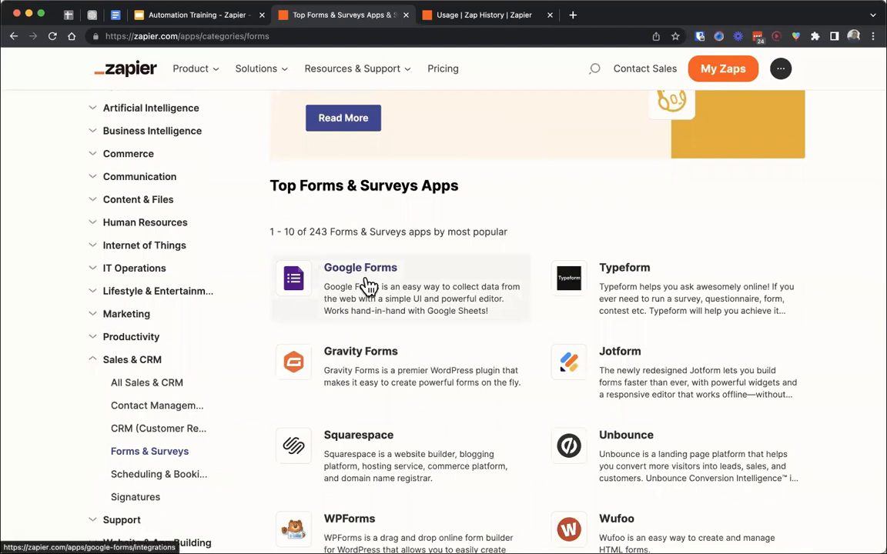
- Open the Scheduling & Booking category under Sales & CRM and look through its most popular apps
scroll(368, 286, "down", 4)
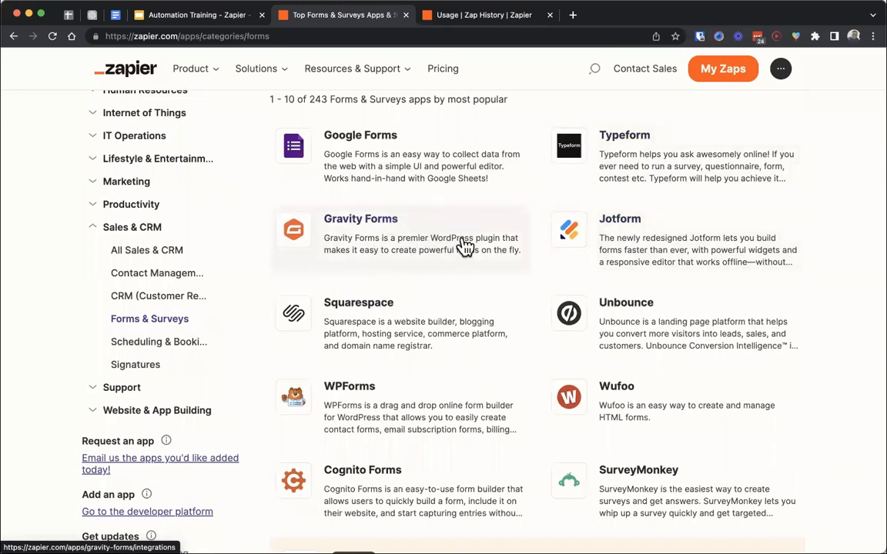
left_click(216, 17)
left_click(319, 17)
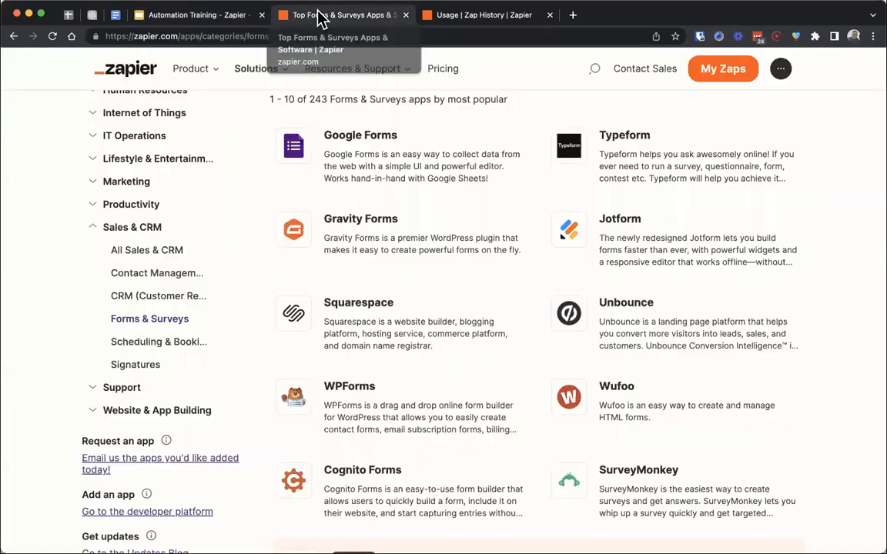
left_click(171, 344)
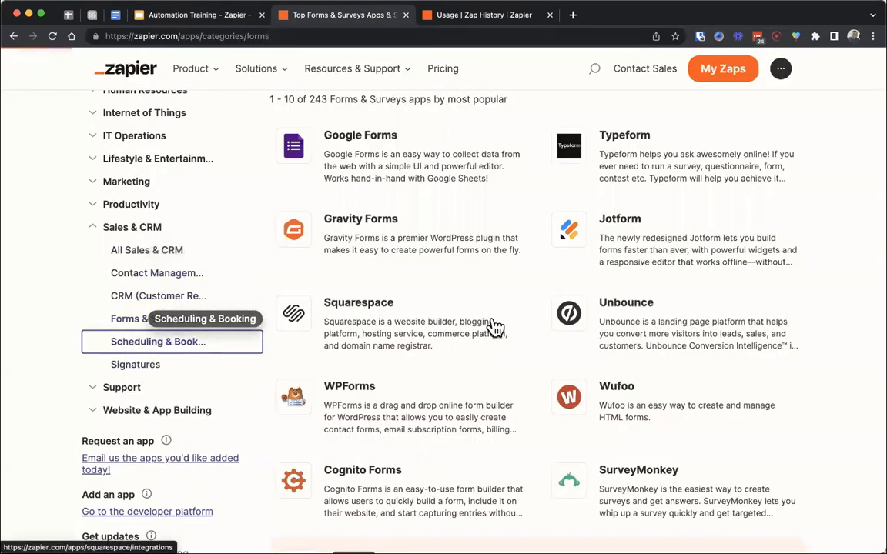
scroll(495, 325, "down", 3)
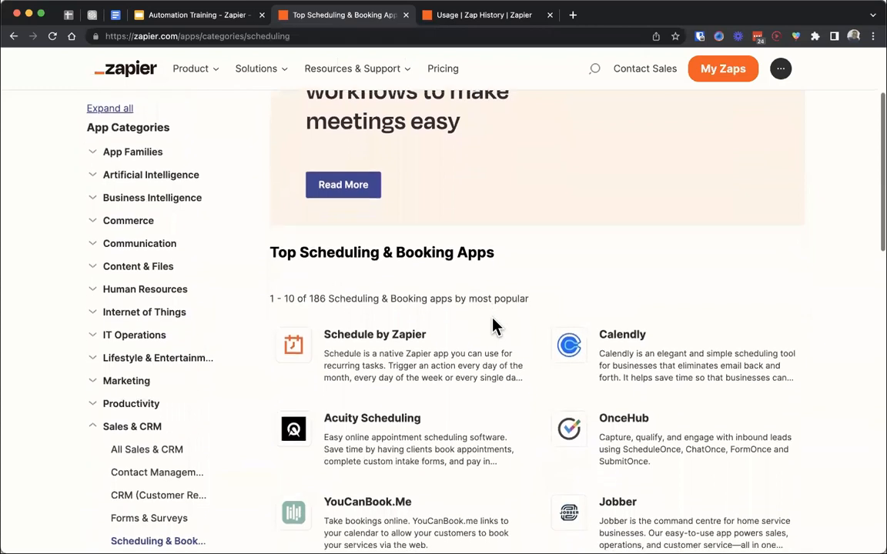
scroll(614, 351, "down", 1)
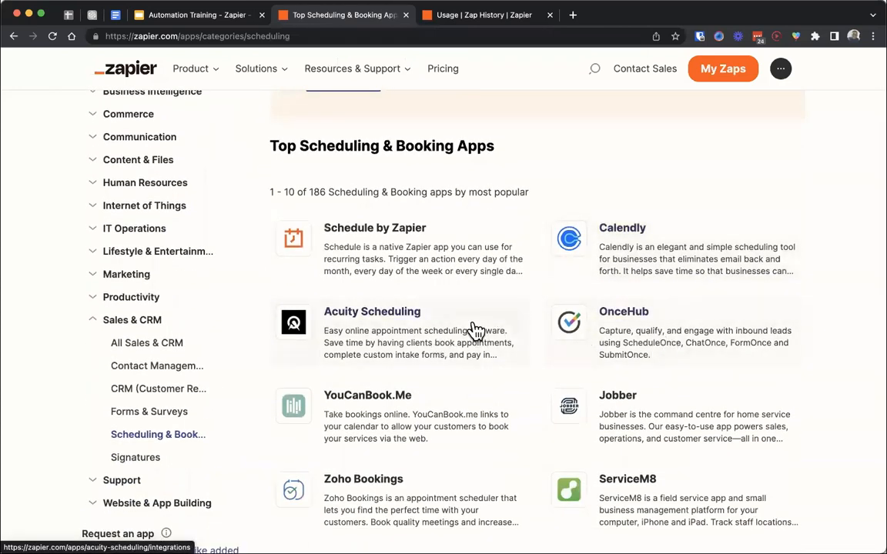
scroll(477, 331, "down", 2)
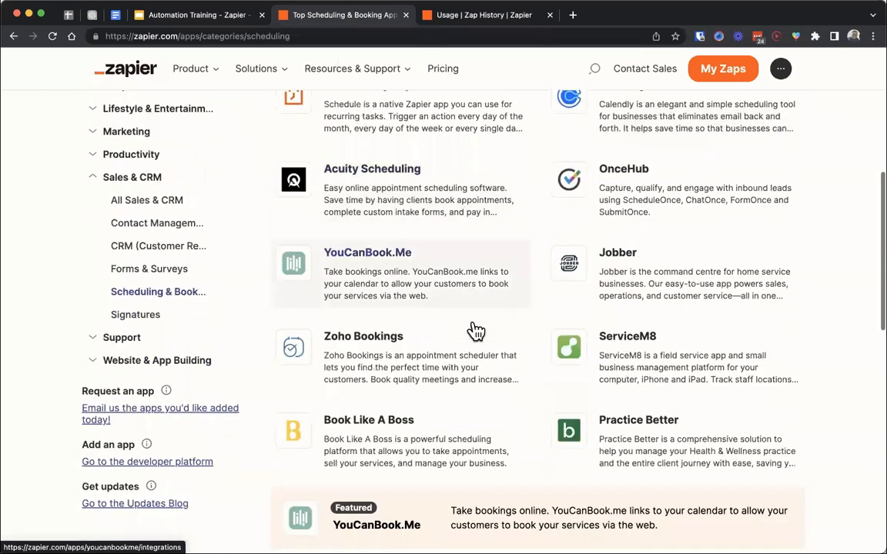
- Open the Signatures category under Sales & CRM and look through its most popular apps
left_click(169, 312)
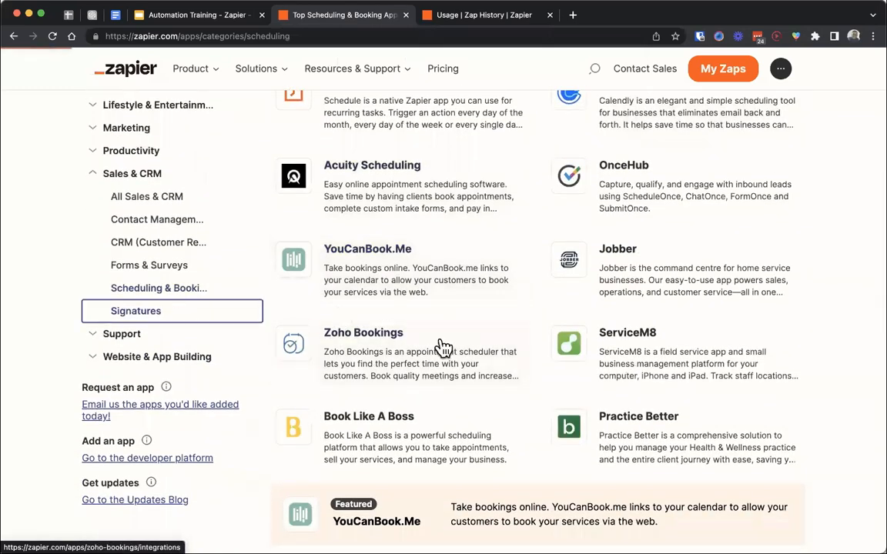
scroll(493, 342, "down", 2)
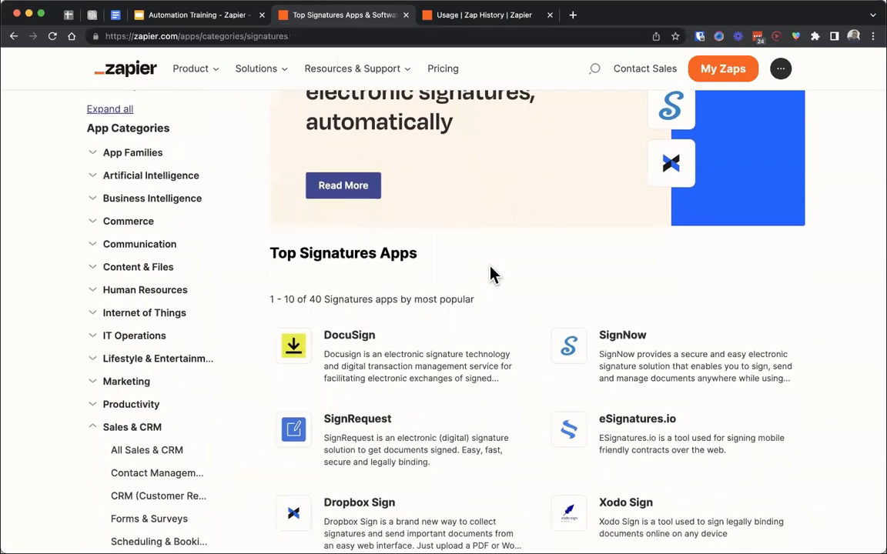
scroll(492, 275, "down", 2)
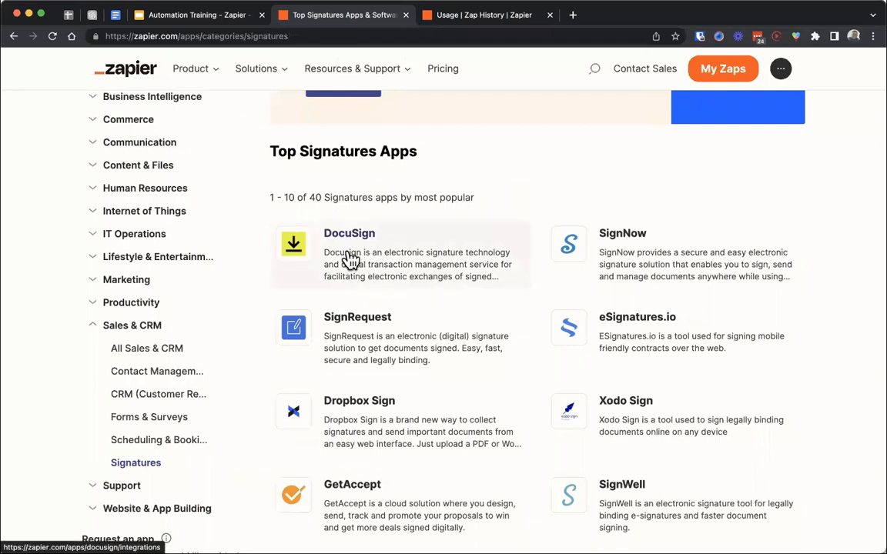
scroll(351, 260, "down", 2)
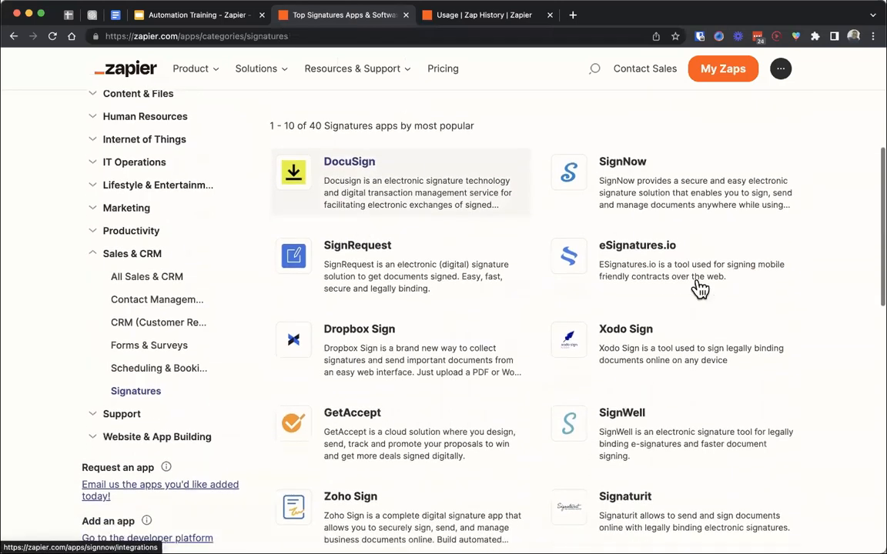
scroll(517, 454, "down", 7)
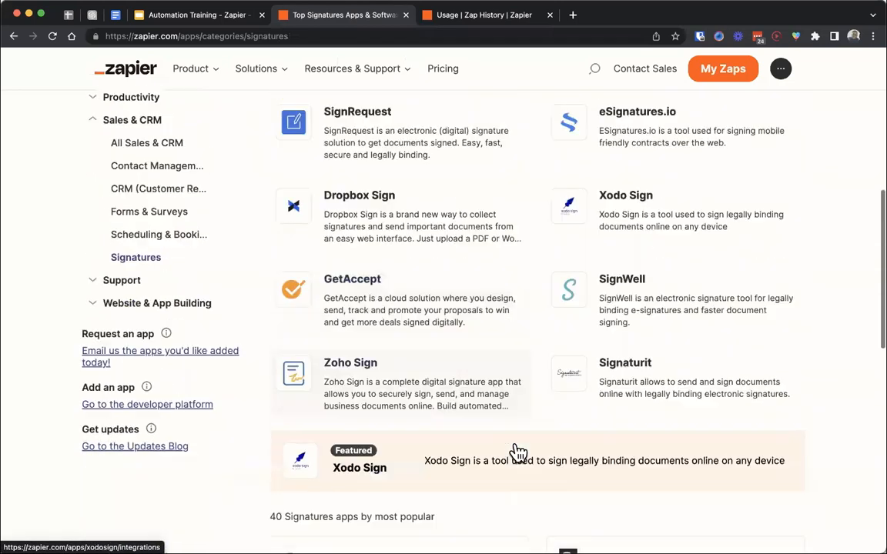
scroll(535, 471, "down", 3)
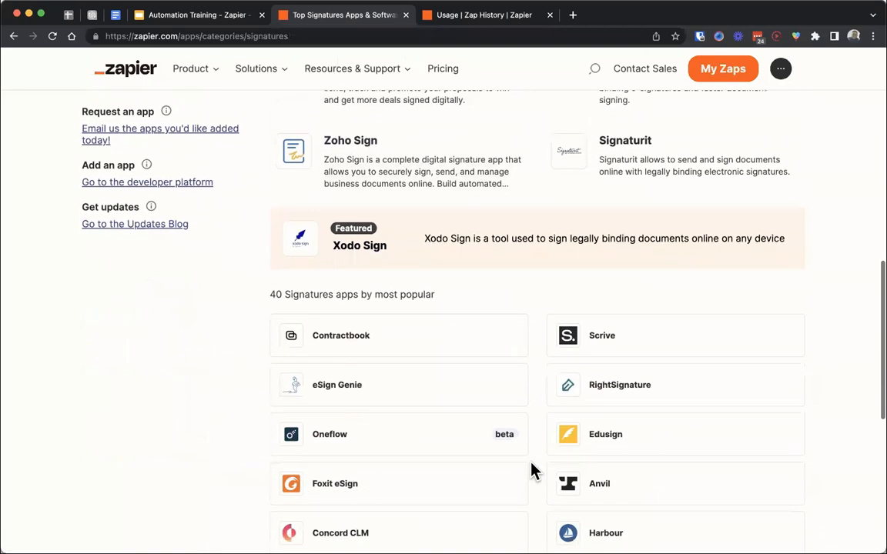
scroll(535, 471, "up", 8)
scroll(534, 471, "up", 4)
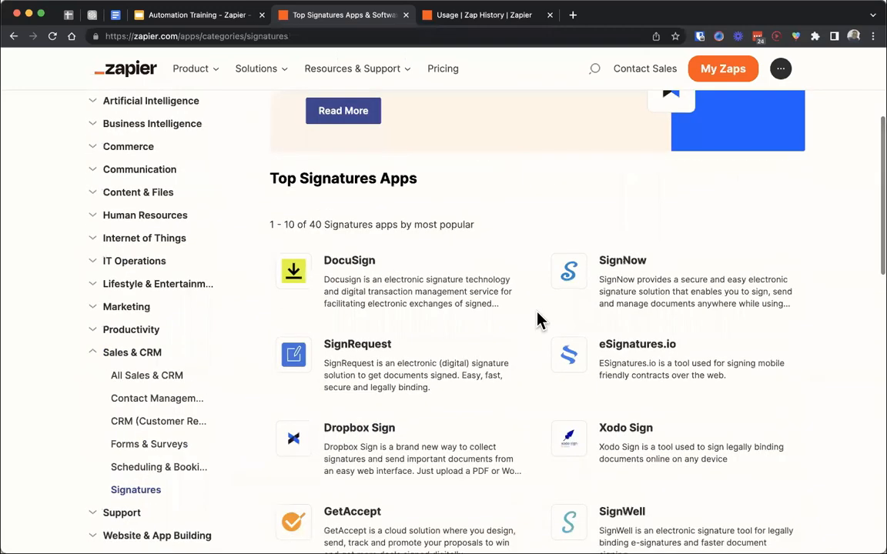
- Advance the training slides to the Marketing and Productivity categories and open Marketing Automation under Marketing in the app directory
left_click(207, 16)
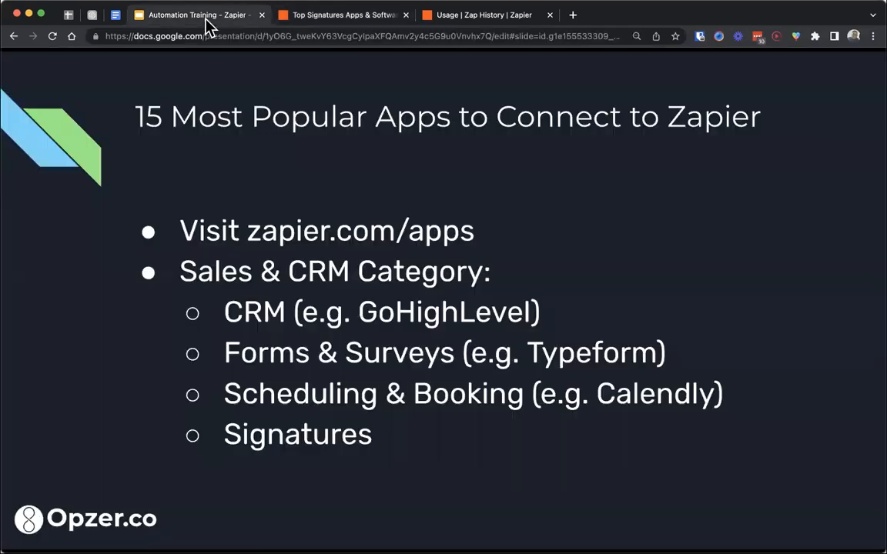
key("Right")
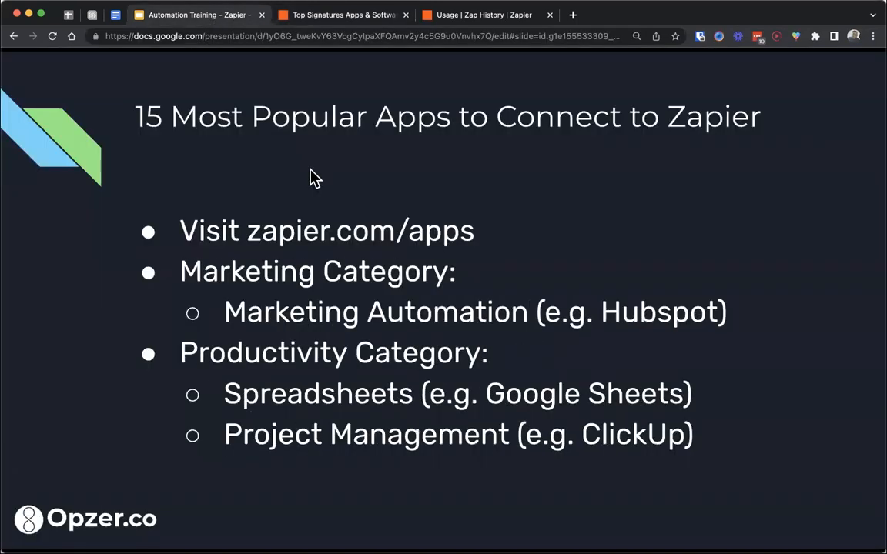
left_click(297, 19)
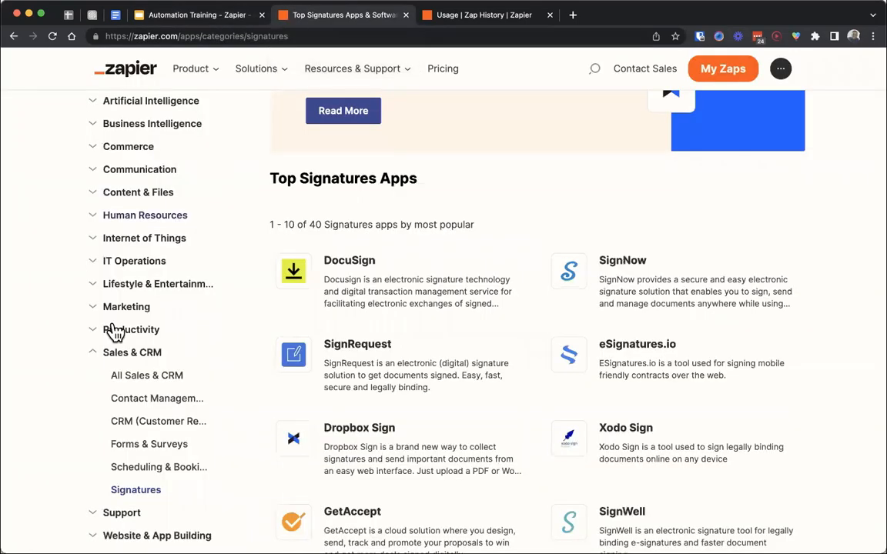
left_click(91, 311)
scroll(91, 312, "down", 3)
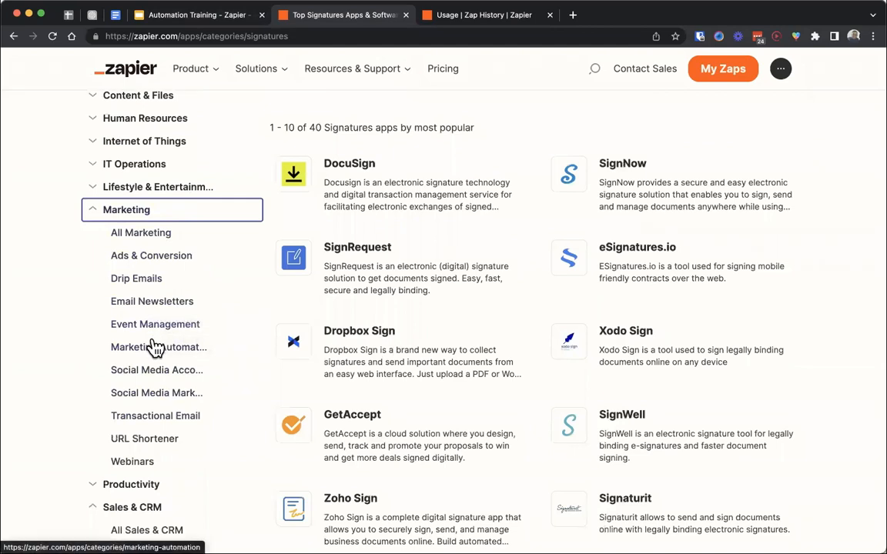
left_click(156, 352)
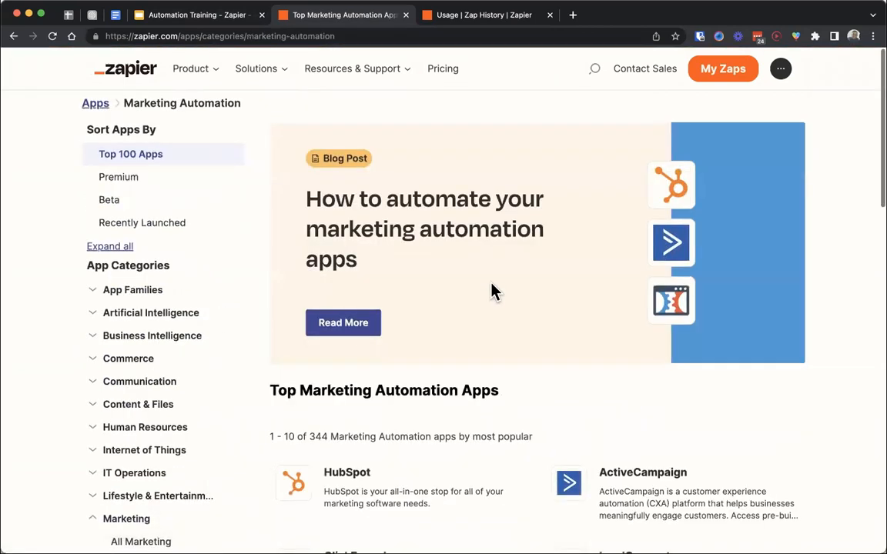
- Look through the top Marketing Automation apps, highlighting LeadConnector
scroll(493, 291, "down", 5)
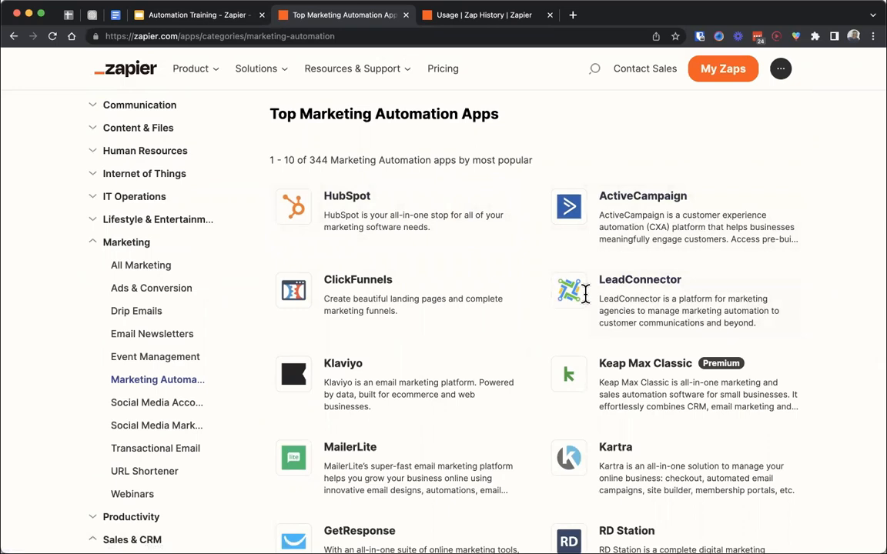
double_click(585, 292)
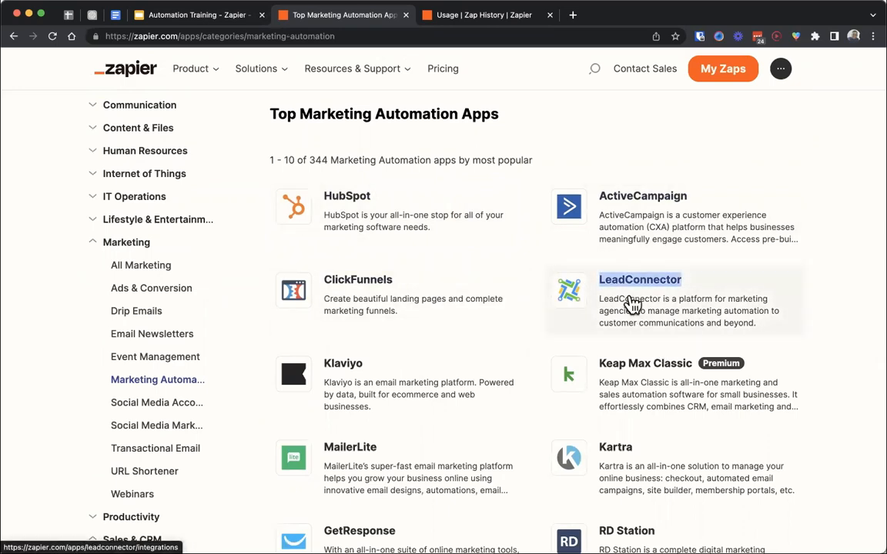
scroll(535, 251, "down", 4)
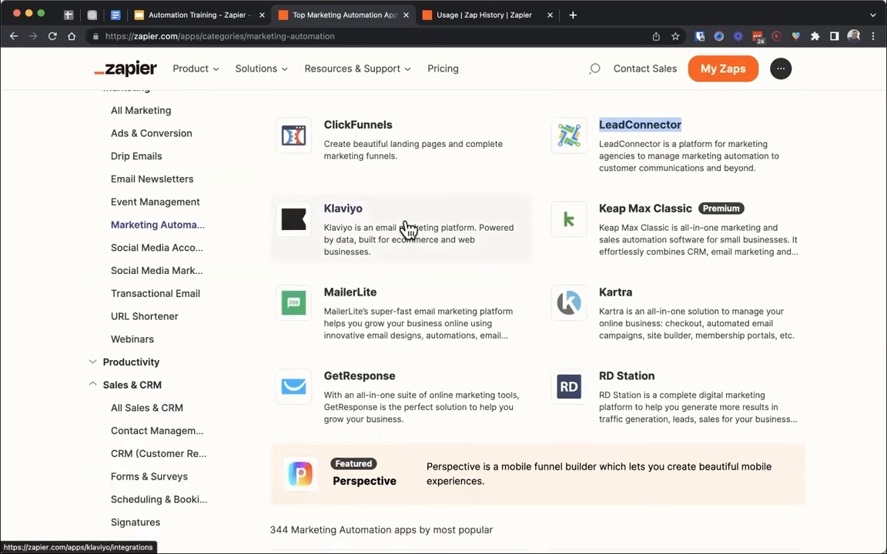
scroll(407, 229, "up", 5)
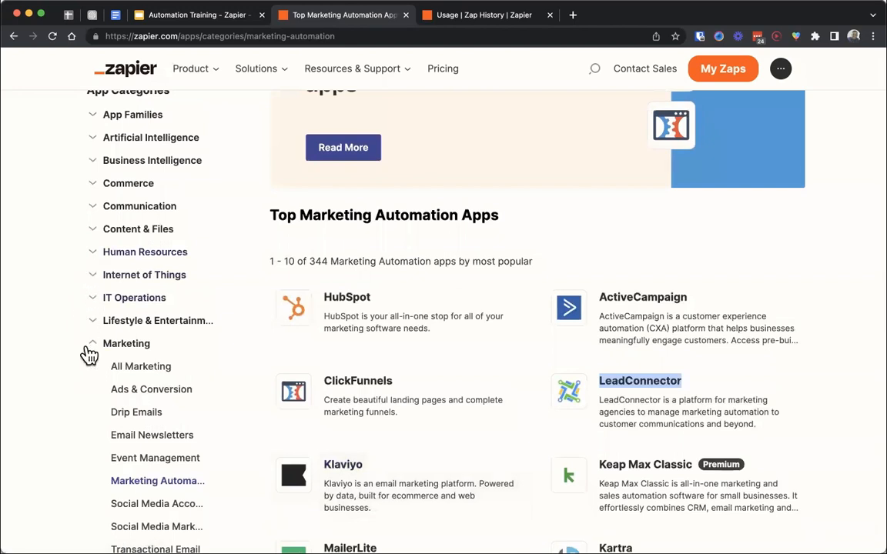
- Collapse the Marketing category, open Project Management under Productivity and look through its top apps
left_click(89, 352)
left_click(89, 369)
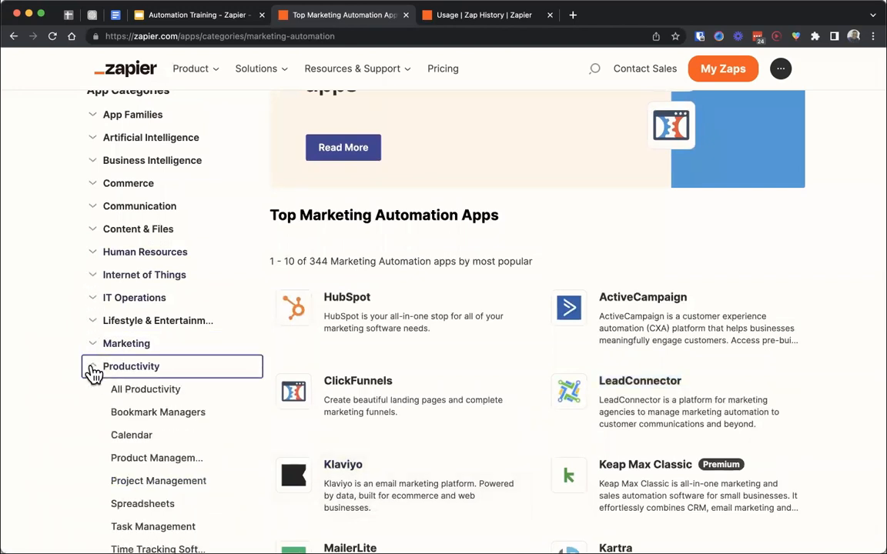
scroll(91, 373, "down", 2)
left_click(124, 415)
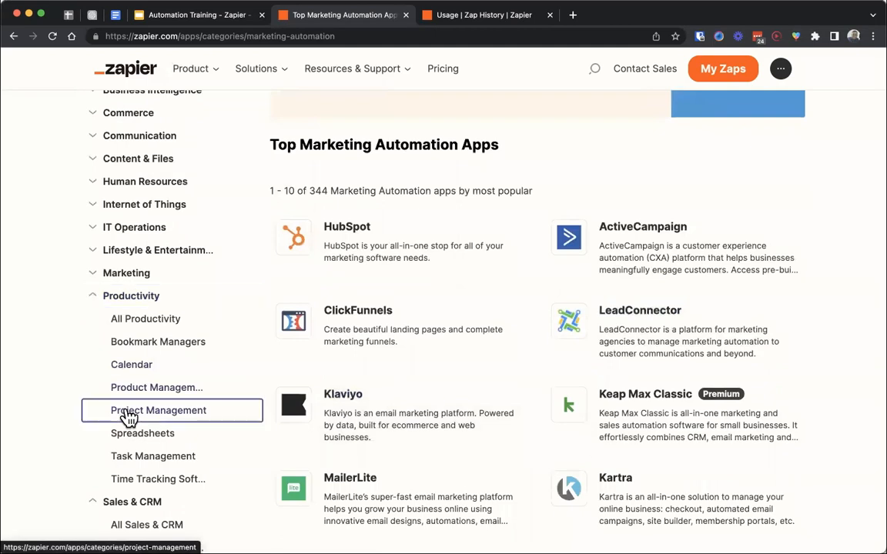
scroll(547, 257, "down", 5)
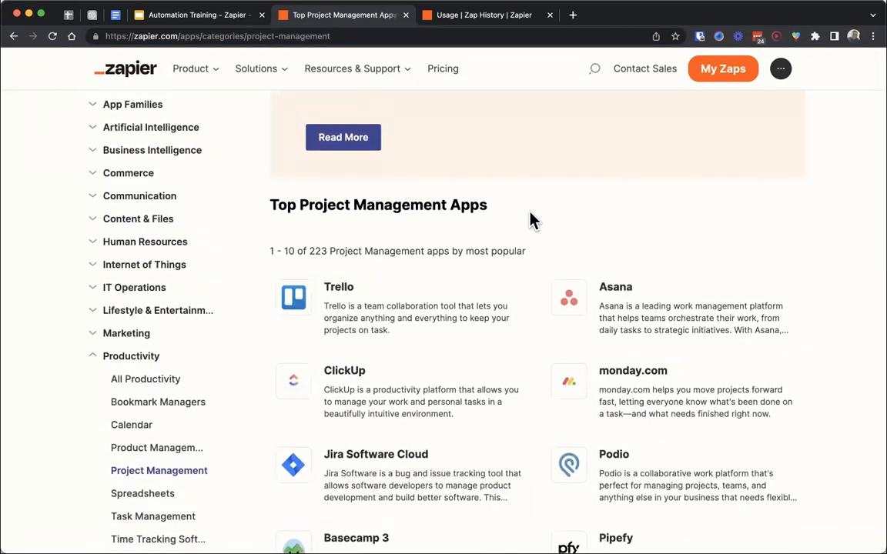
scroll(531, 219, "down", 2)
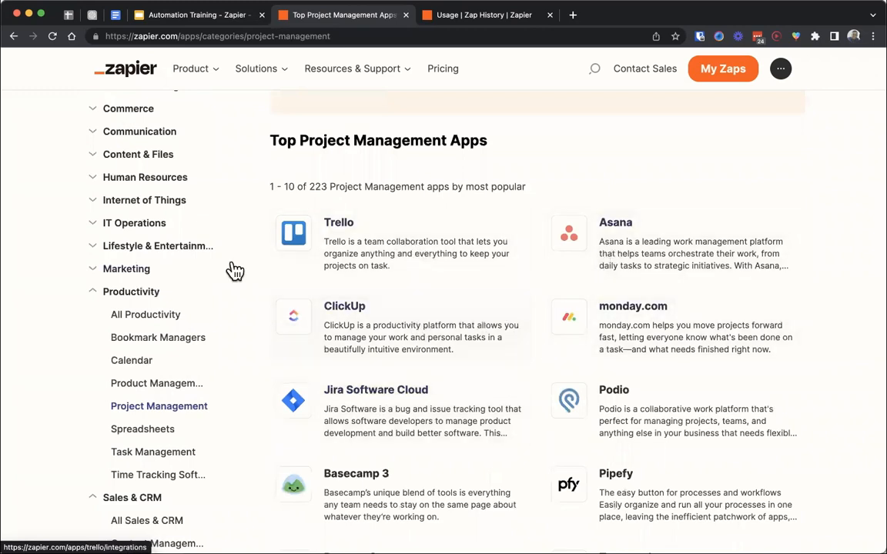
- Collapse Productivity, advance the slides to the IT Operations and Content categories, and open Databases under IT Operations in the app directory
left_click(104, 300)
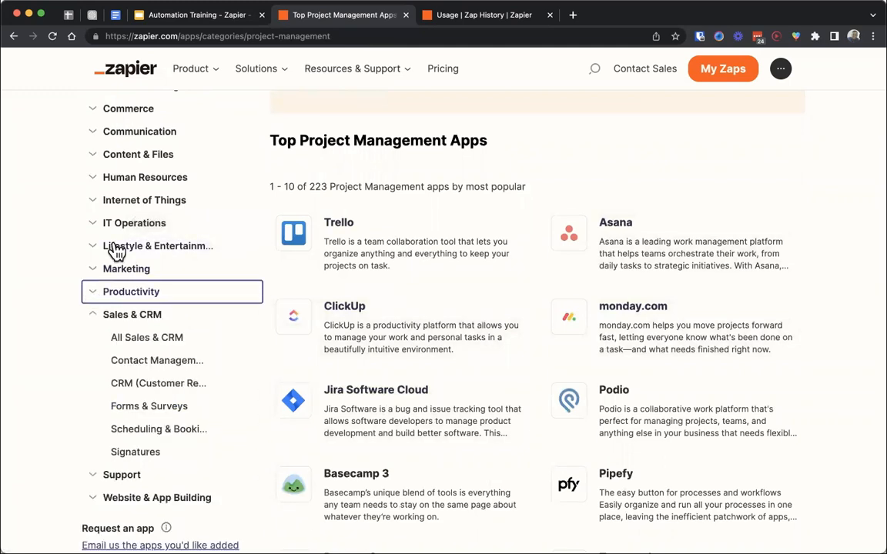
left_click(201, 15)
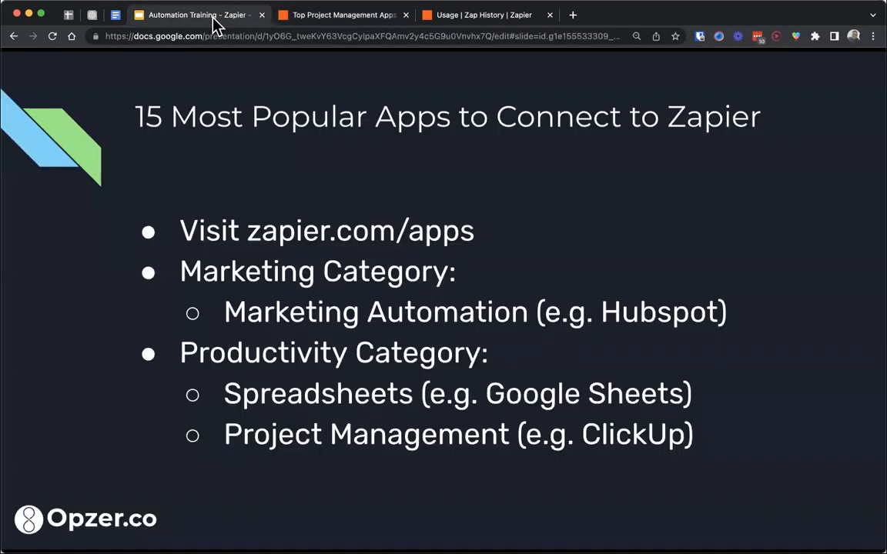
key("Right")
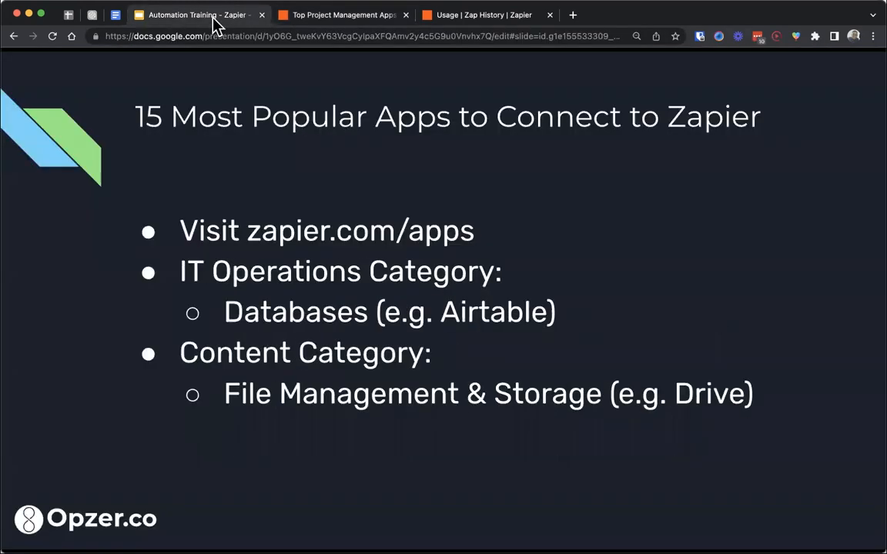
left_click(312, 16)
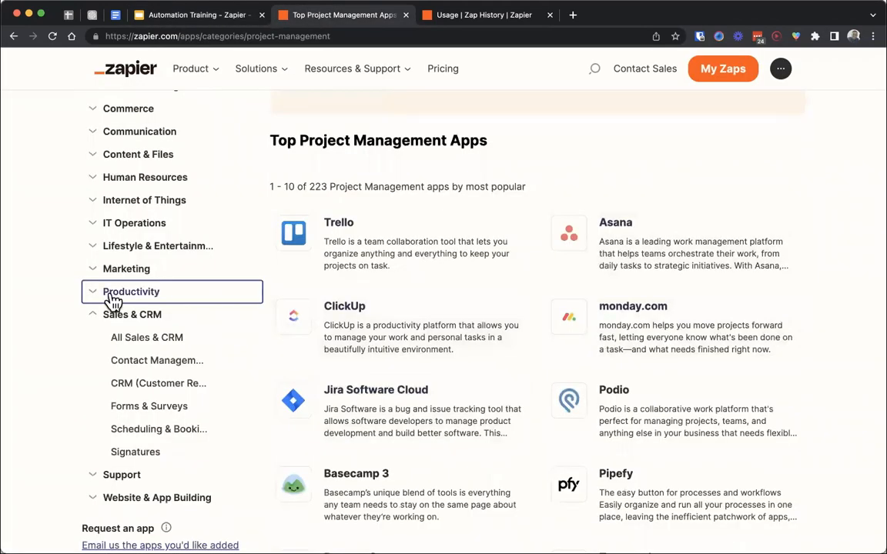
left_click(93, 225)
left_click(127, 266)
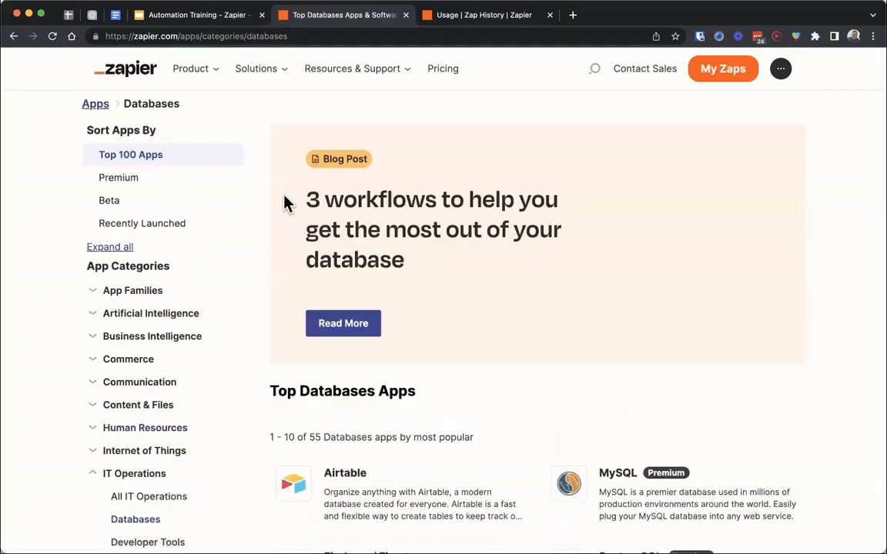
- Look through the top Databases apps and return to the popular apps slide
scroll(539, 202, "down", 2)
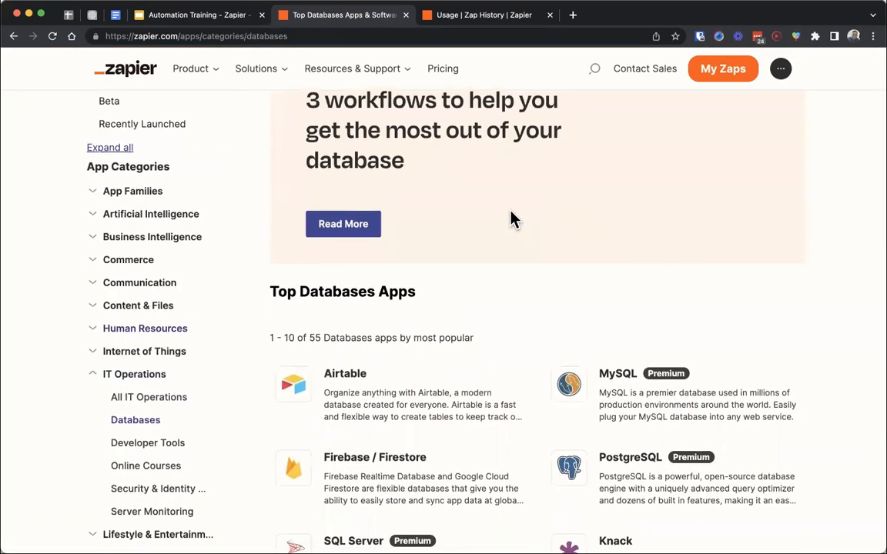
scroll(514, 221, "down", 2)
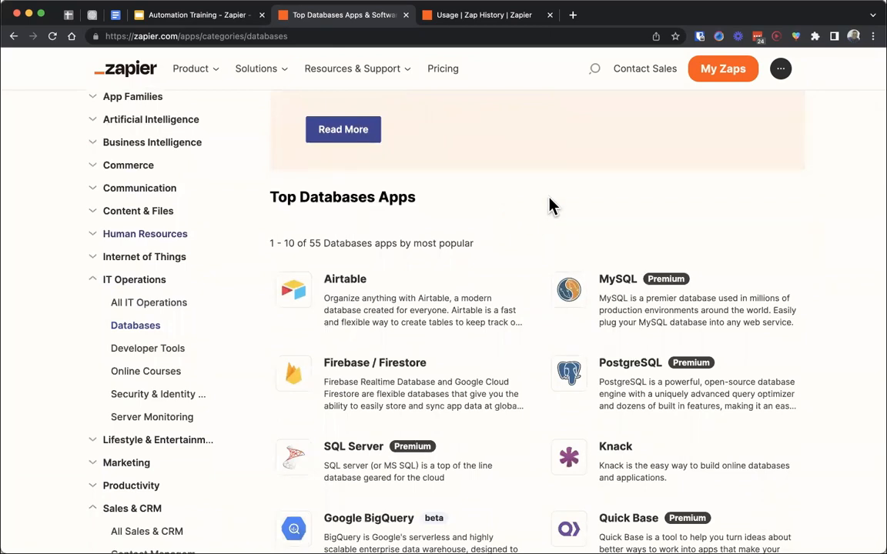
scroll(552, 205, "down", 2)
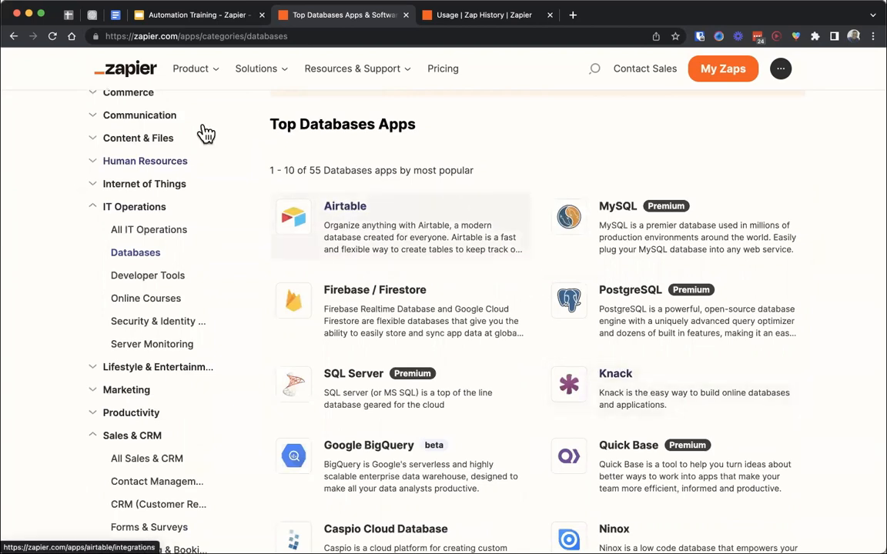
left_click(223, 21)
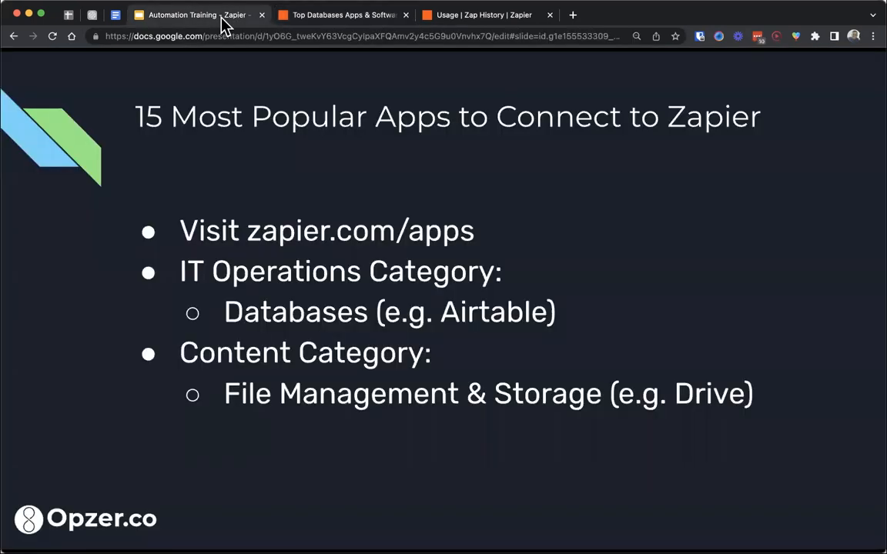
- Collapse IT Operations in the app directory, open File Management & Storage under Content & Files and look through its top apps
left_click(303, 17)
left_click(92, 205)
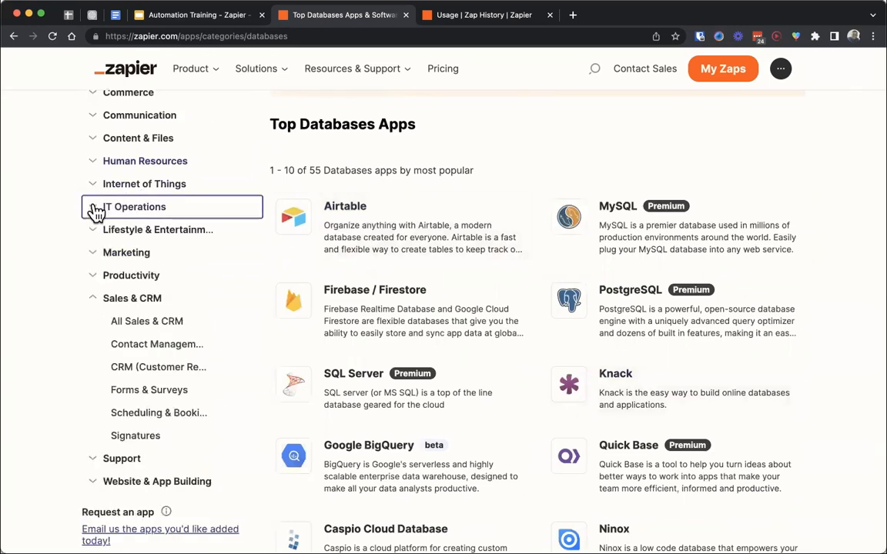
left_click(94, 144)
left_click(151, 219)
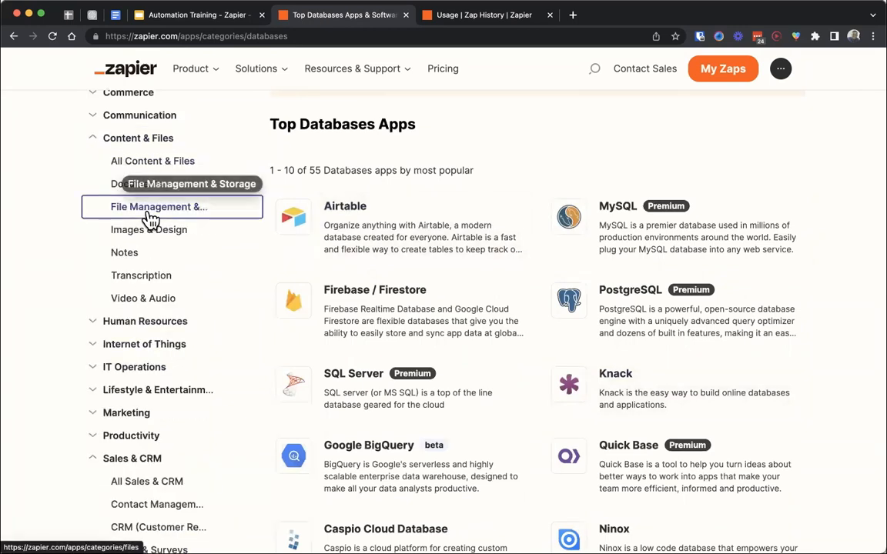
scroll(395, 162, "down", 2)
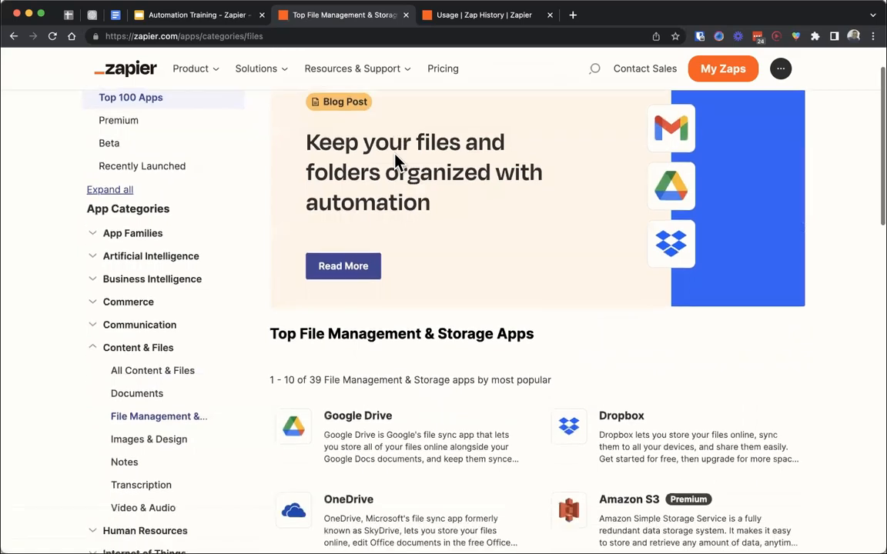
scroll(395, 162, "down", 6)
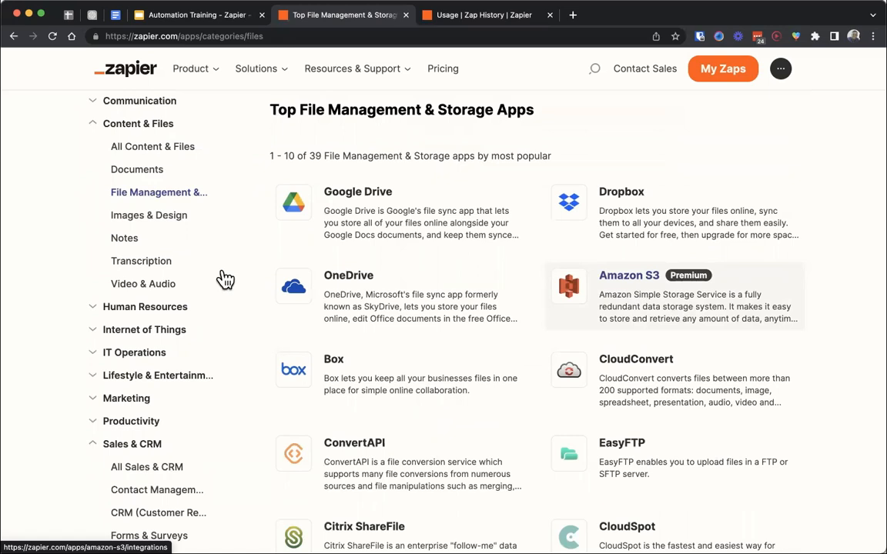
scroll(221, 279, "up", 2)
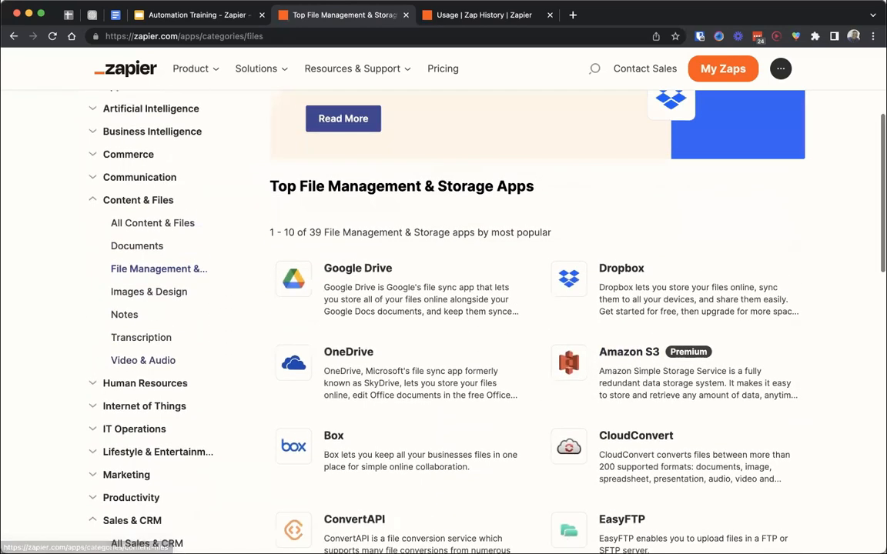
- Advance the slides to the Communication category, open Email under Communication in the app directory and look through its top apps
left_click(228, 15)
key("Right")
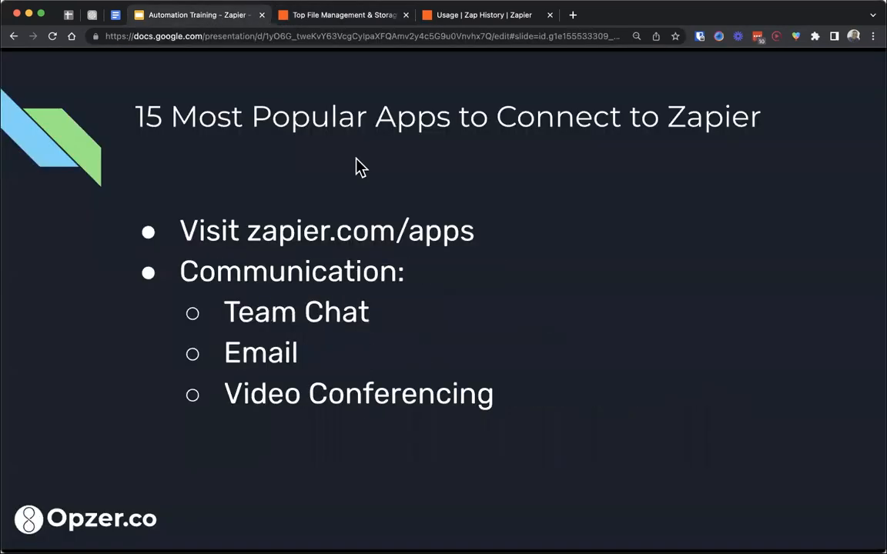
left_click(331, 17)
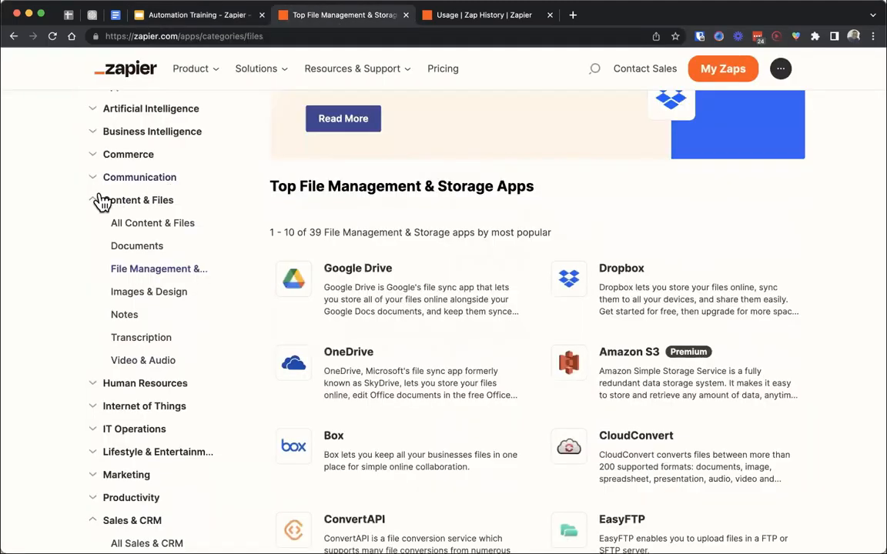
left_click(95, 185)
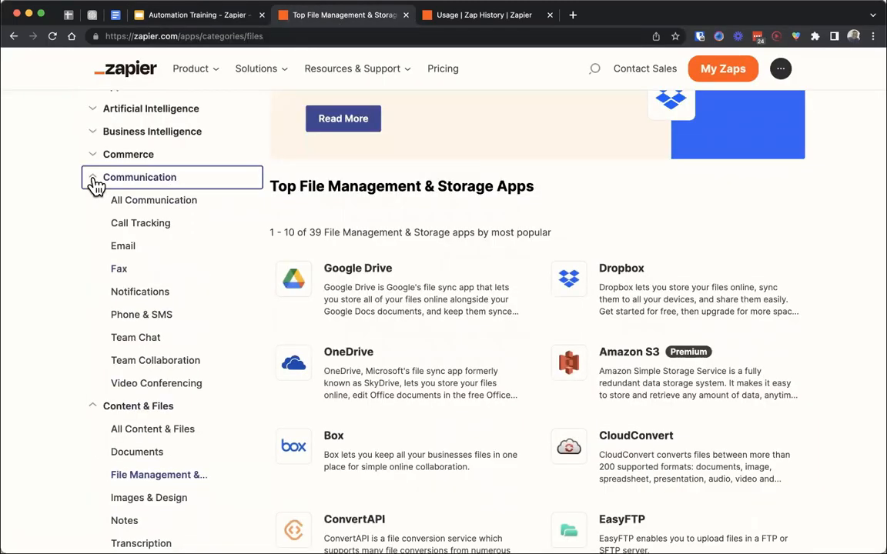
left_click(131, 246)
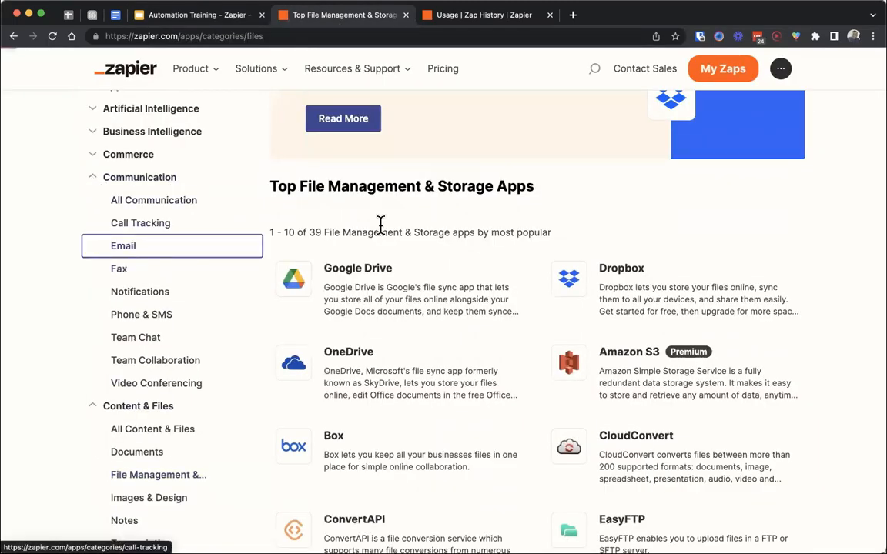
scroll(468, 236, "down", 3)
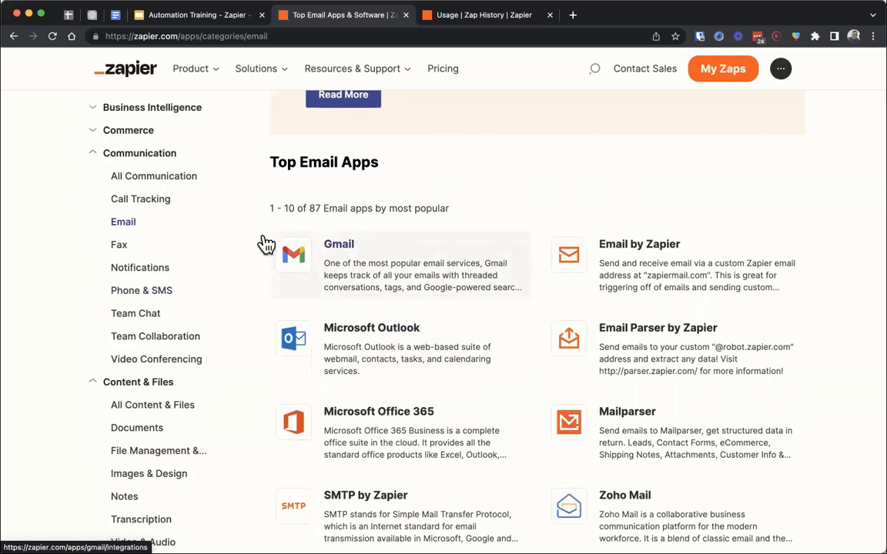
- Look through the top Team Chat apps and the top Video Conferencing apps
left_click(155, 317)
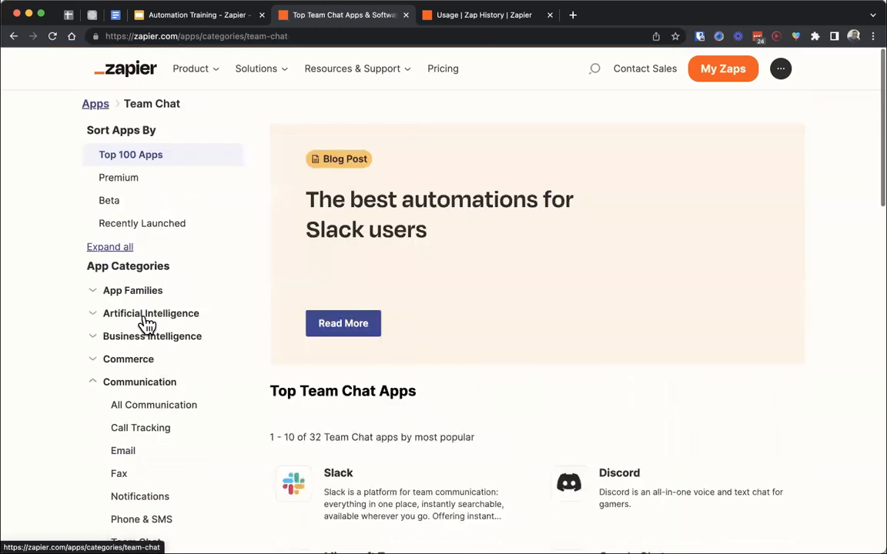
scroll(421, 231, "down", 3)
scroll(421, 231, "down", 6)
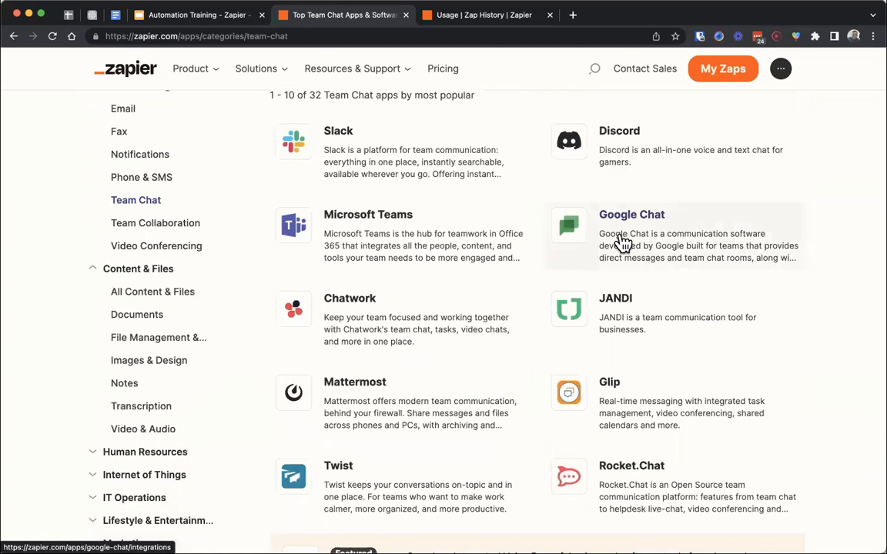
left_click(193, 245)
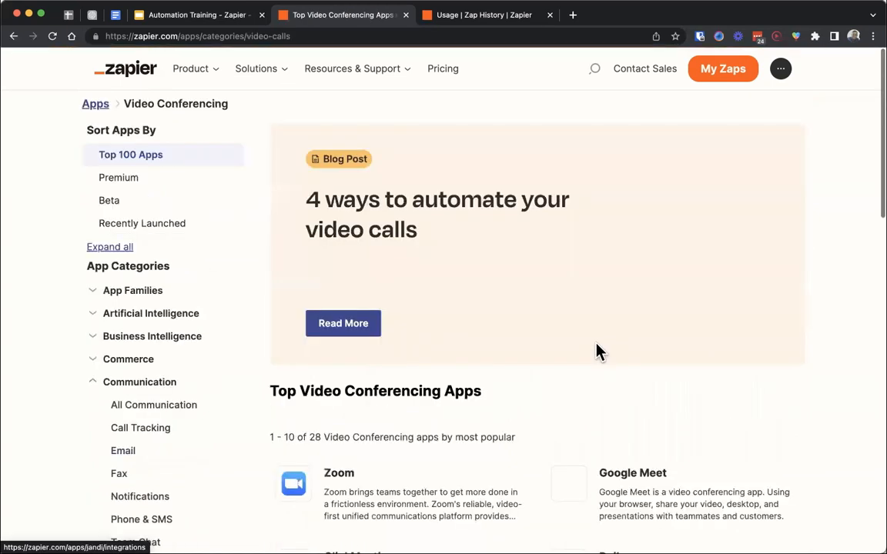
scroll(508, 311, "down", 5)
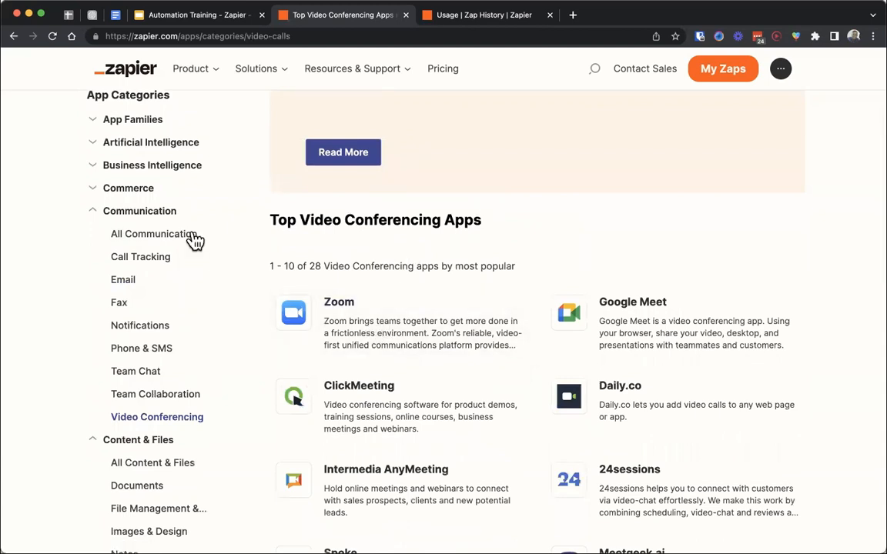
- Advance the slides to the Commerce category and look through the top Payment Processing apps under Commerce in the app directory
left_click(195, 20)
key("Right")
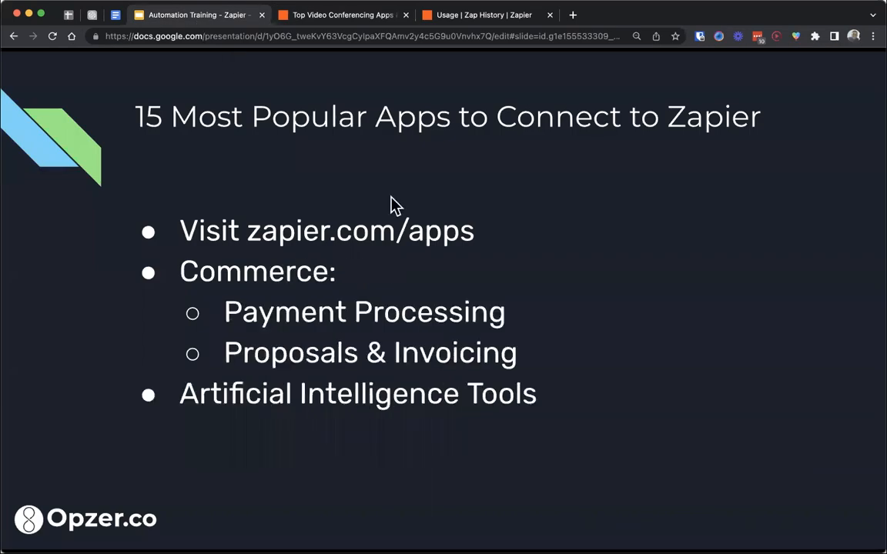
left_click(318, 19)
left_click(93, 212)
left_click(93, 192)
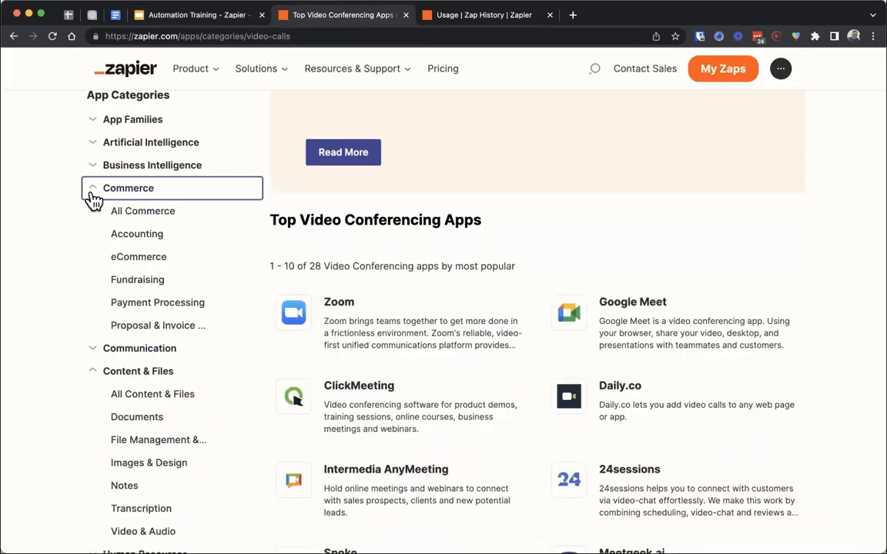
left_click(164, 305)
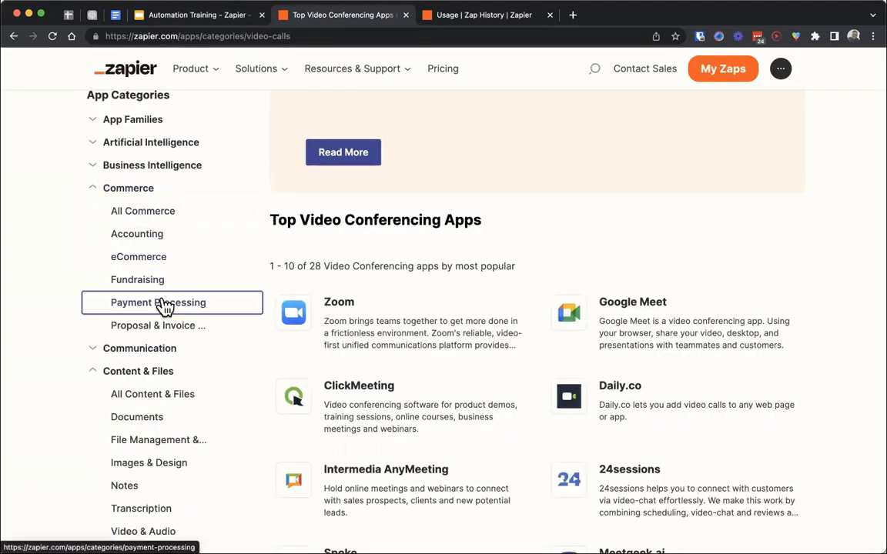
scroll(416, 219, "down", 5)
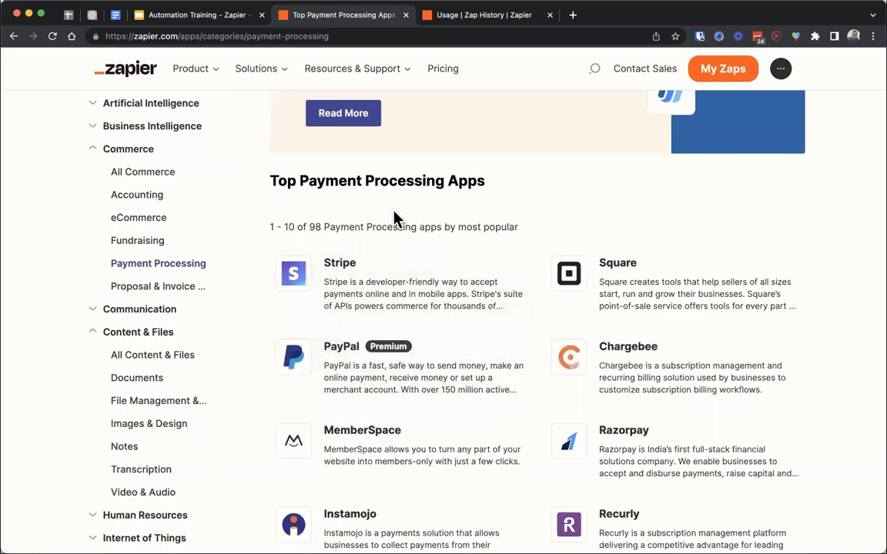
- Open the Proposal & Invoice Management category and look through its top apps
left_click(177, 286)
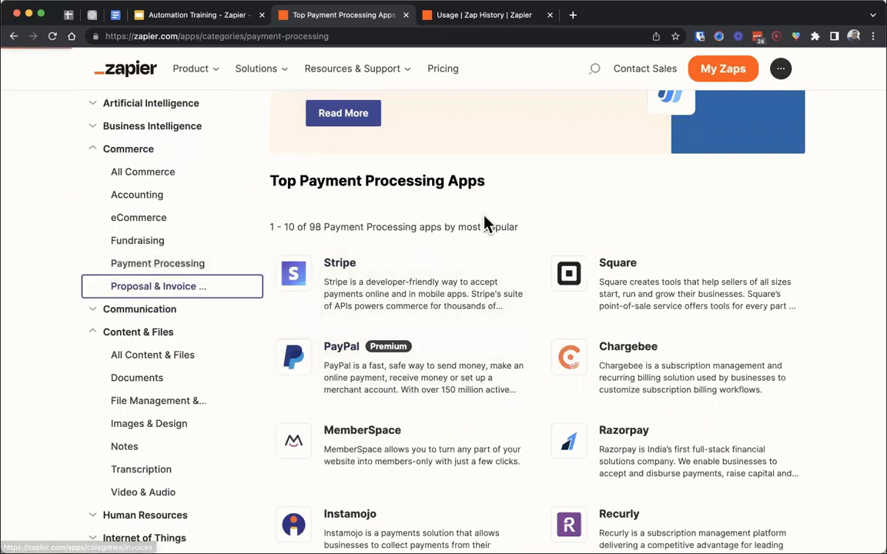
scroll(410, 216, "down", 3)
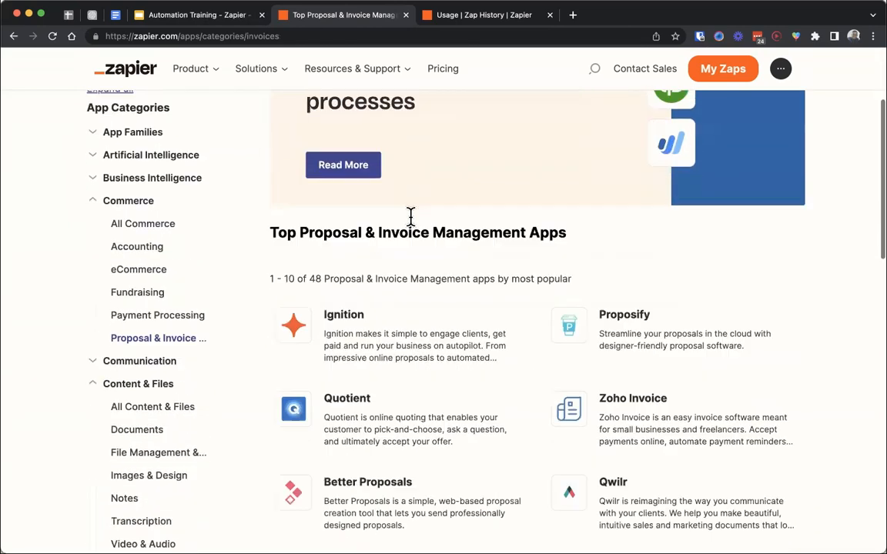
scroll(410, 216, "down", 3)
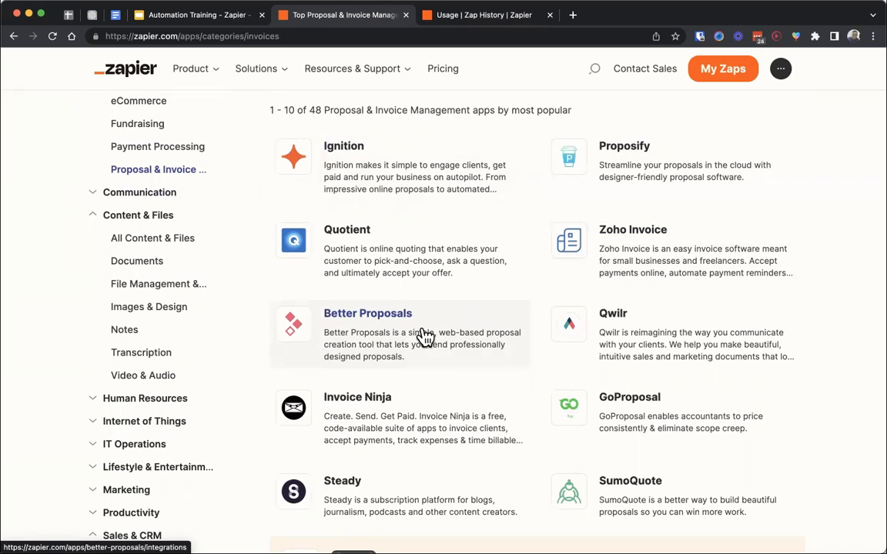
- Collapse the Commerce, Content & Files and Sales & CRM categories in the app directory
scroll(210, 283, "up", 3)
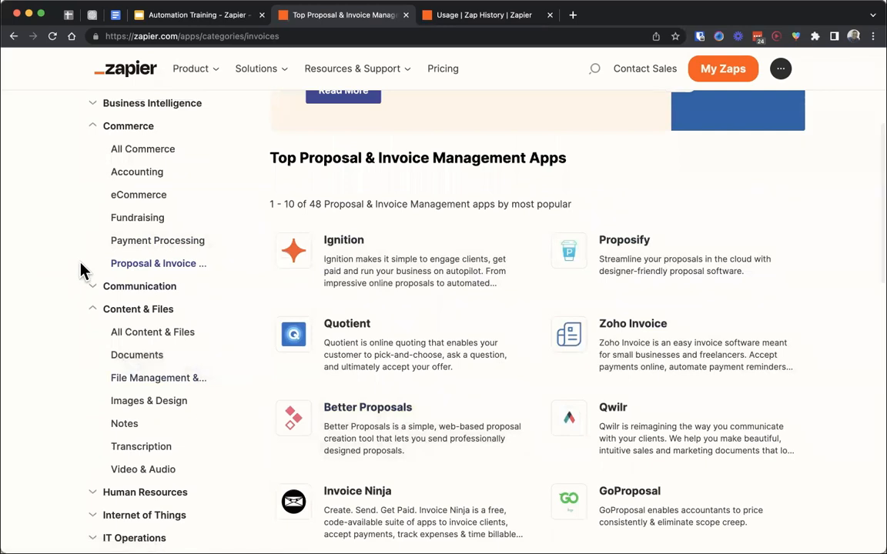
scroll(89, 254, "up", 4)
left_click(93, 248)
left_click(93, 292)
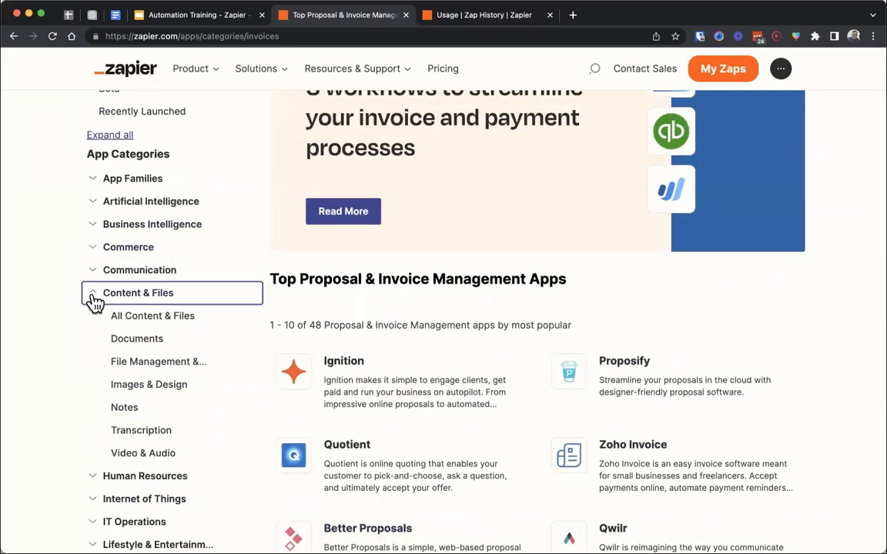
left_click(93, 454)
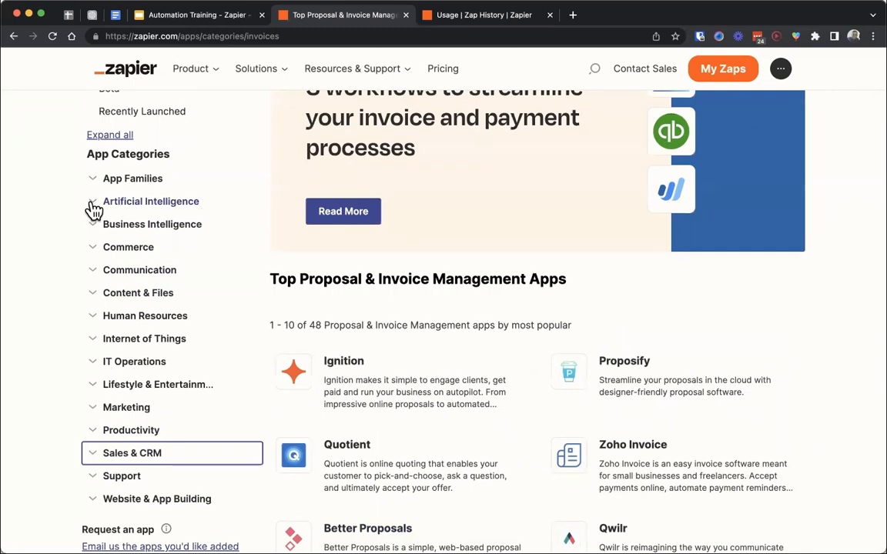
- Open AI Tools under Artificial Intelligence and look through its top apps and the further apps listed below them
left_click(94, 201)
left_click(127, 248)
scroll(414, 211, "down", 5)
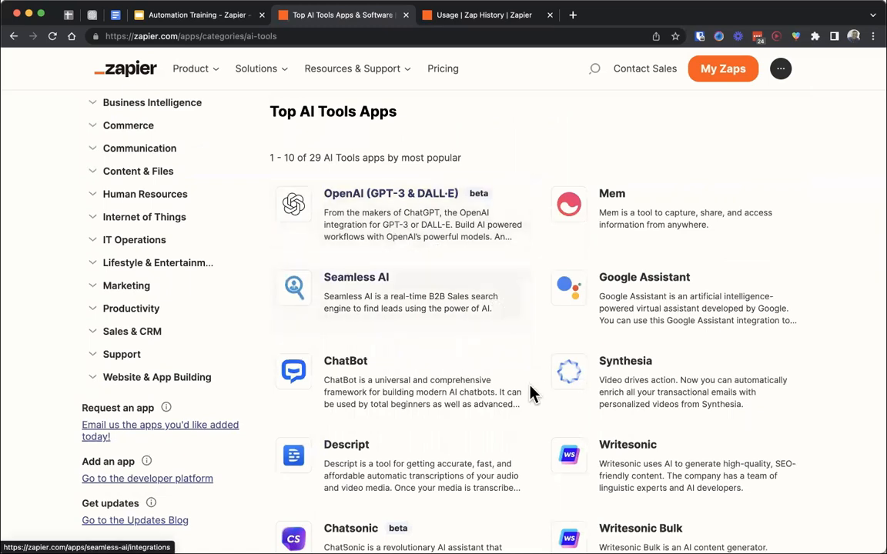
scroll(530, 394, "down", 3)
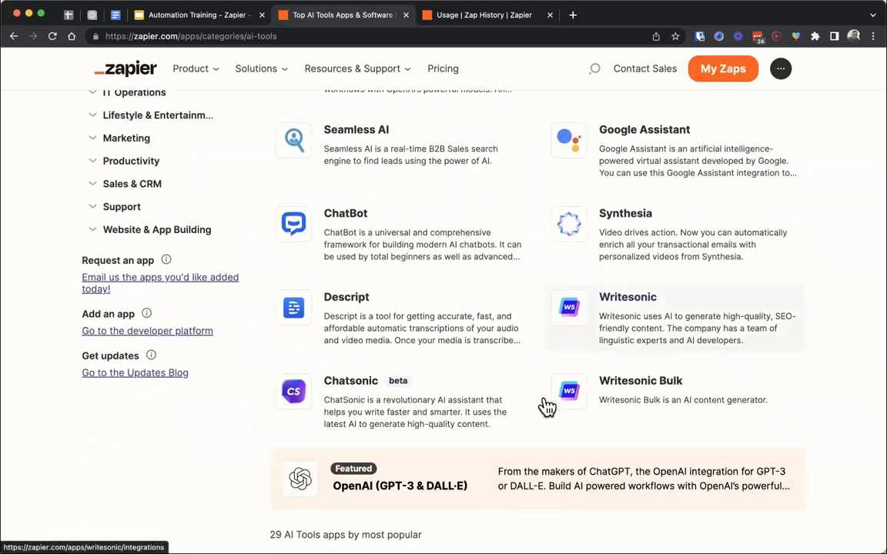
scroll(548, 406, "down", 4)
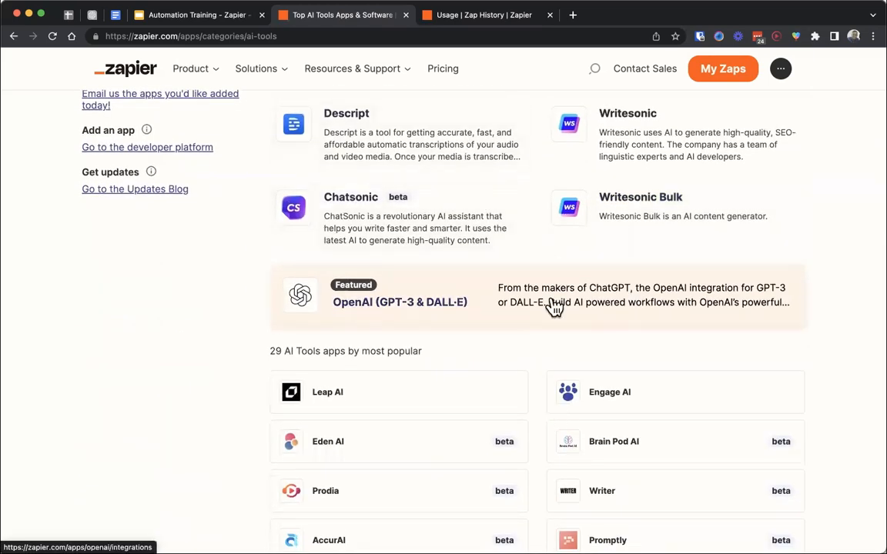
scroll(550, 302, "down", 2)
scroll(519, 263, "up", 10)
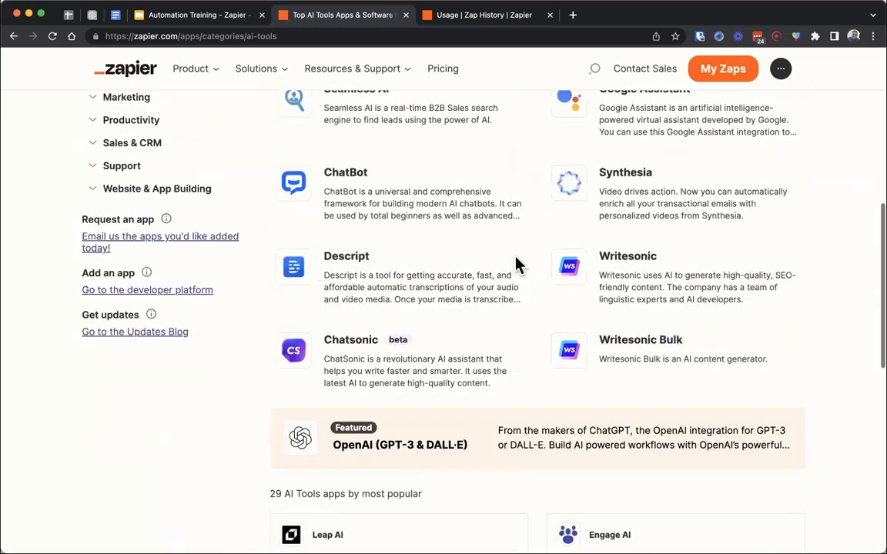
scroll(115, 184, "up", 1)
- Collapse the Artificial Intelligence category and advance the presentation to the Building a Simple 2-Step Zap slide
left_click(93, 184)
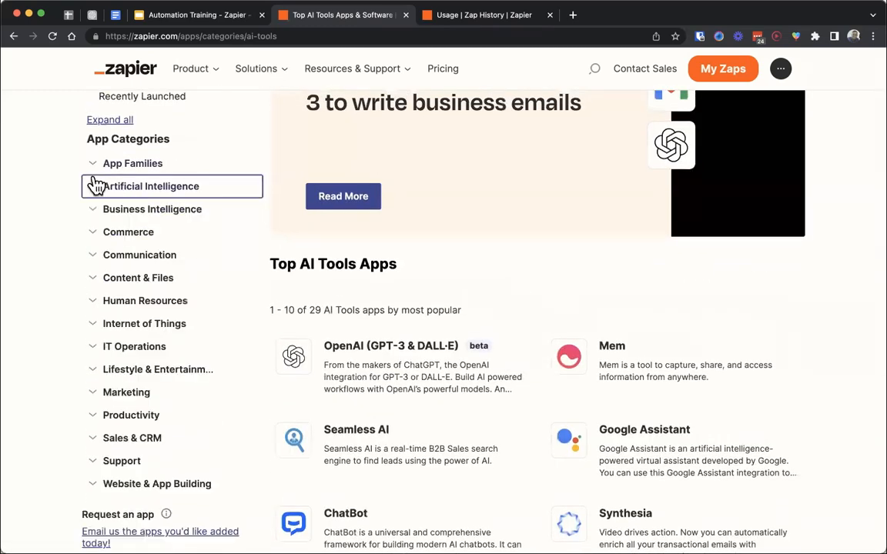
scroll(94, 184, "up", 2)
scroll(95, 185, "up", 1)
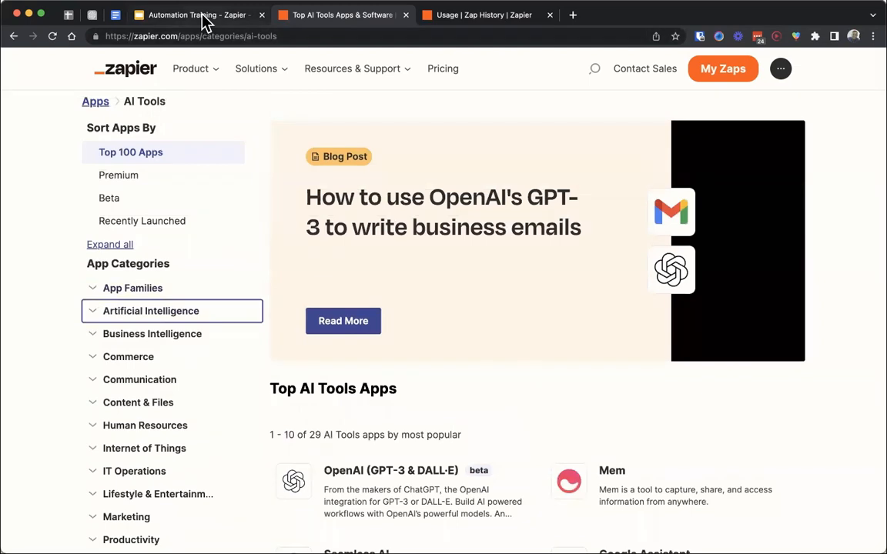
left_click(206, 17)
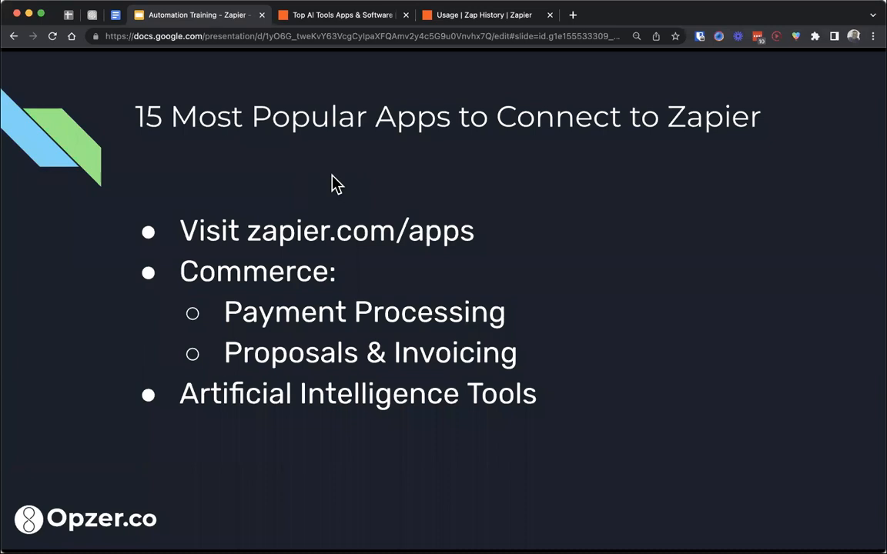
key("Right")
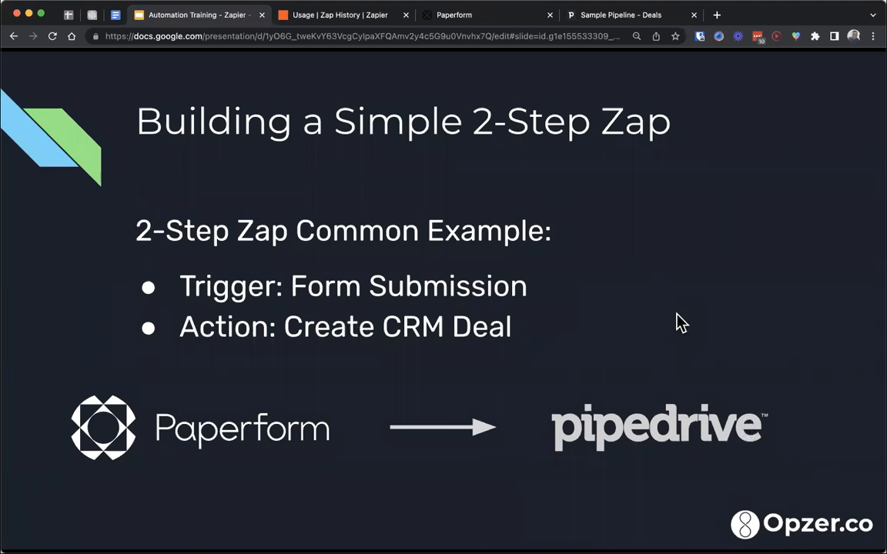
- Switch to Paperform, create a blank form from scratch, and show the Sample Pipeline deals in Pipedrive
left_click(462, 21)
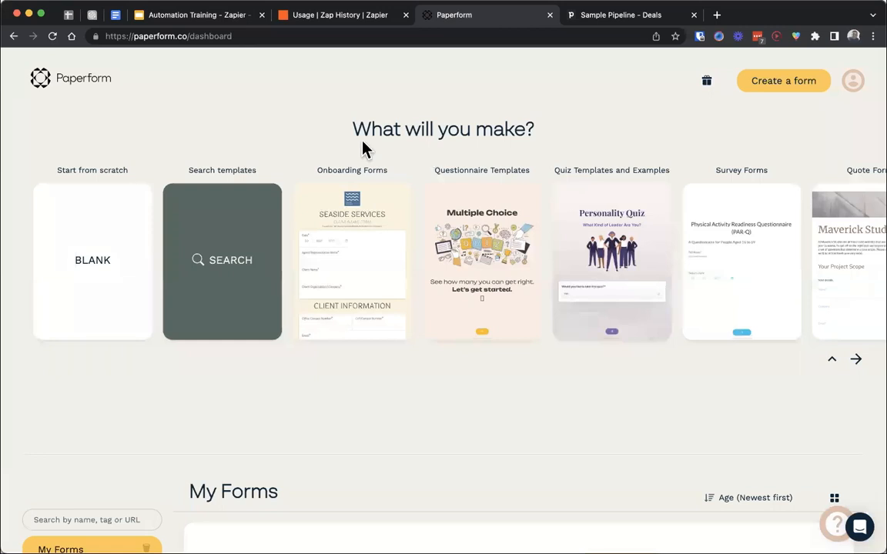
left_click(107, 258)
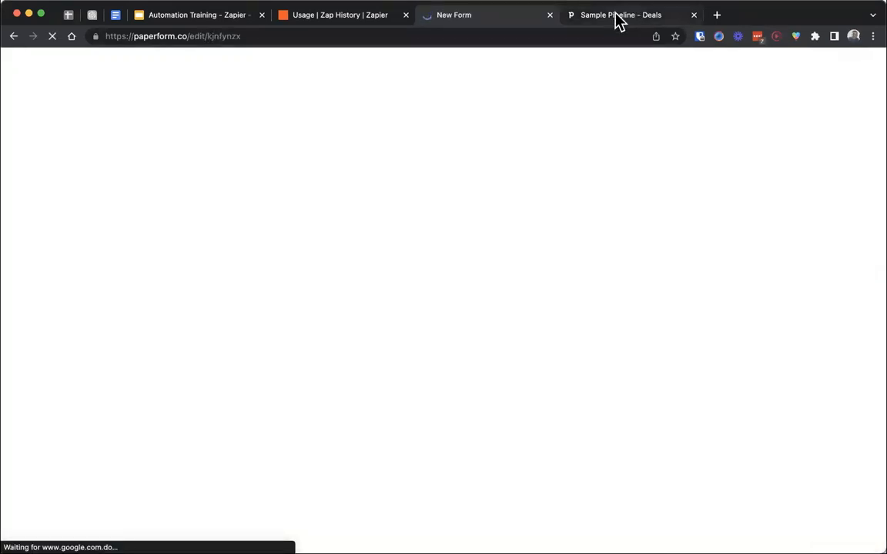
left_click(618, 17)
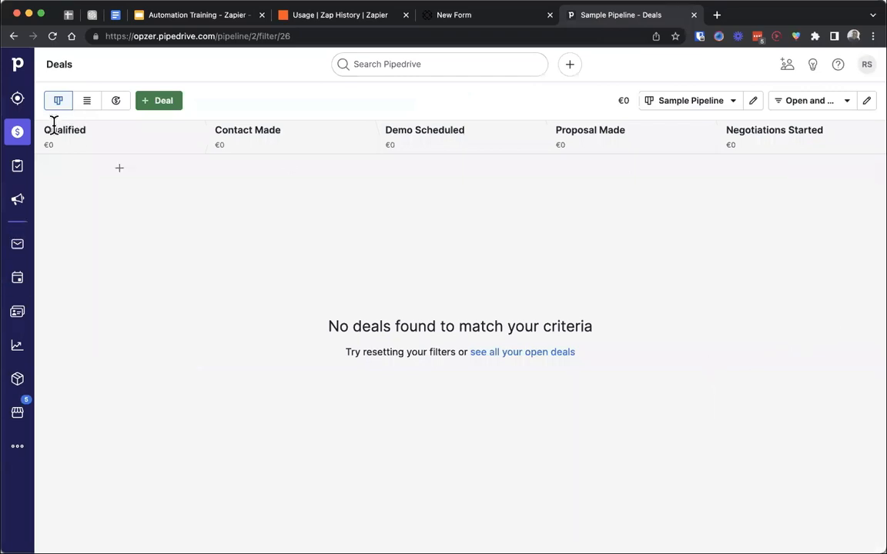
- Add a deal in the Qualified stage with Example as the new contact person and Example deal as the title
scroll(53, 123, "up", 3)
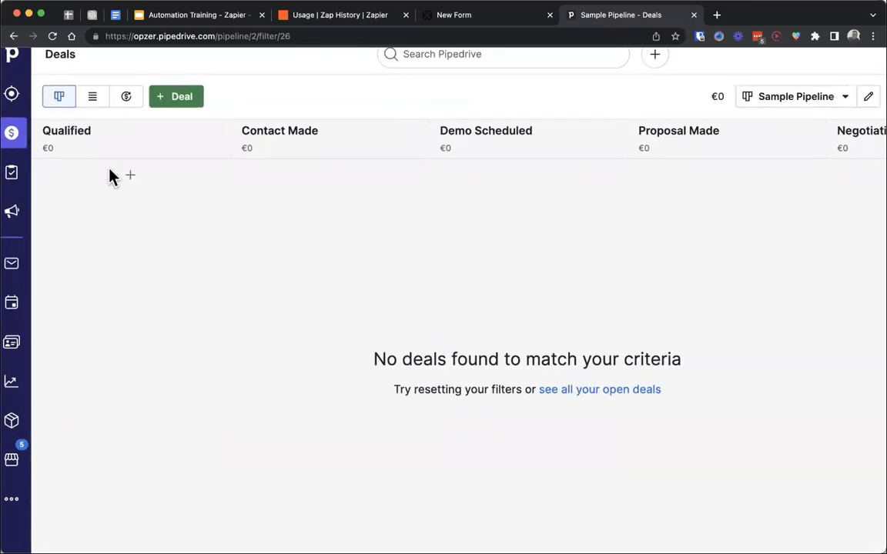
scroll(142, 228, "down", 3)
left_click(117, 171)
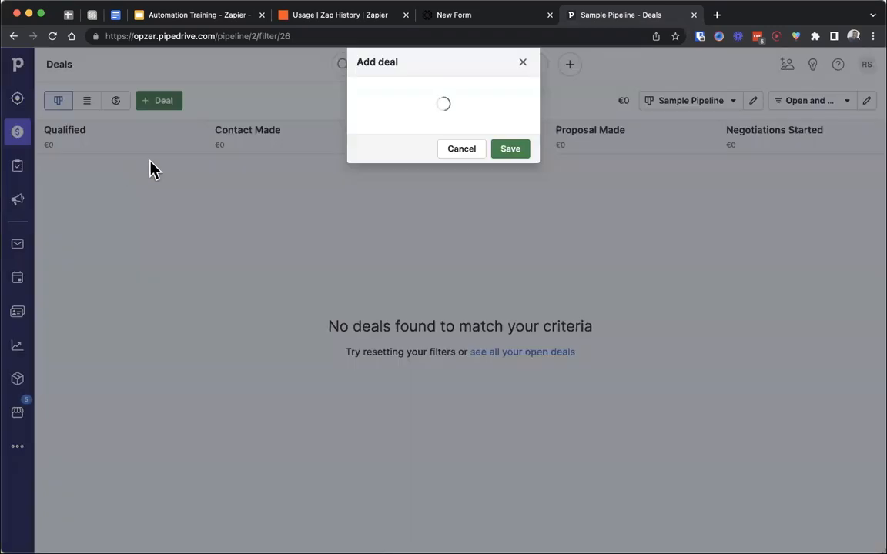
type("Example")
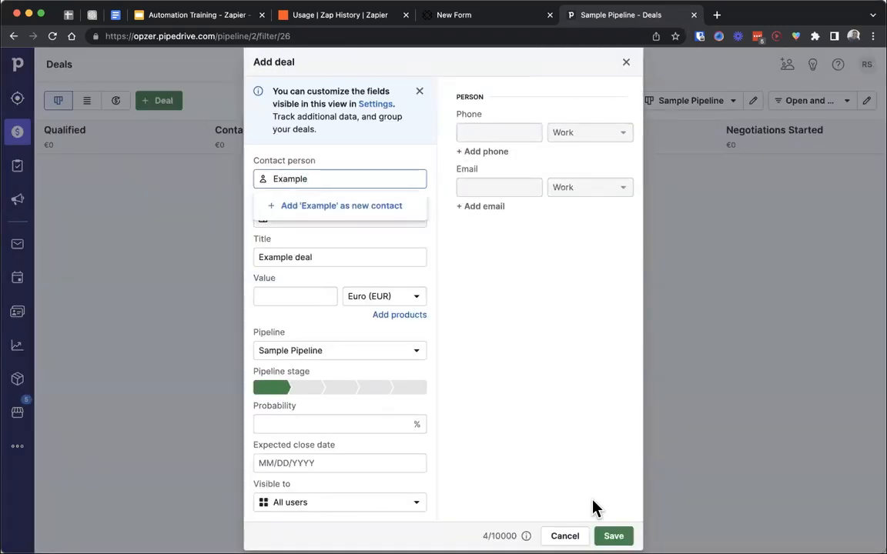
left_click(613, 536)
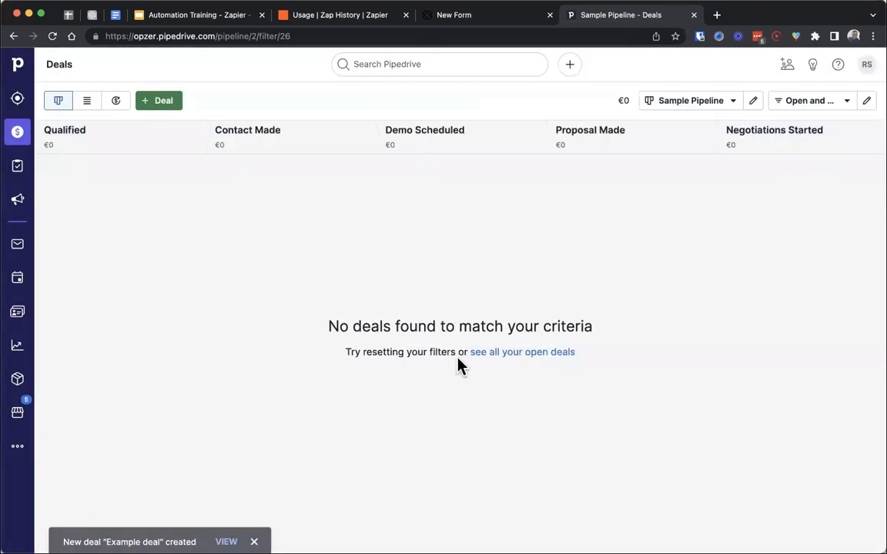
left_click_drag(119, 188, 178, 231)
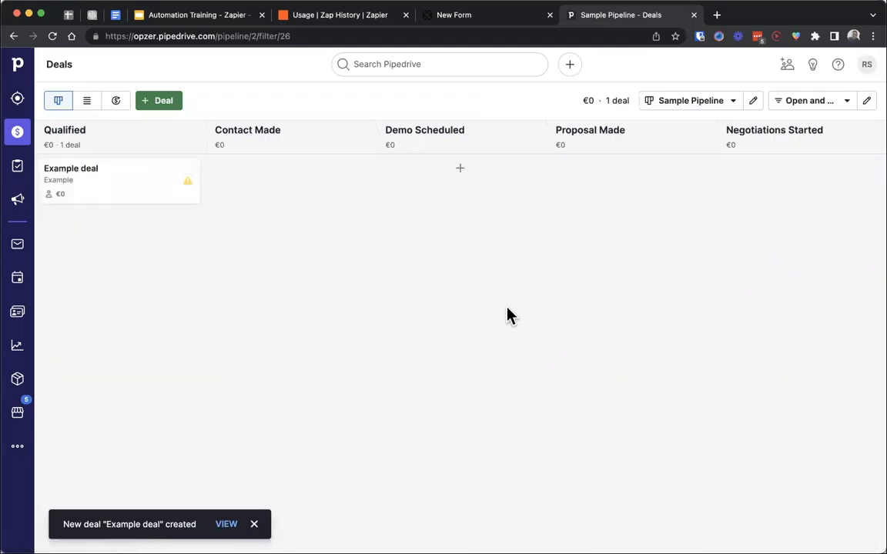
- Switch to the Paperform editor, open the live preview of the form and look through its questions and answer options
left_click(455, 16)
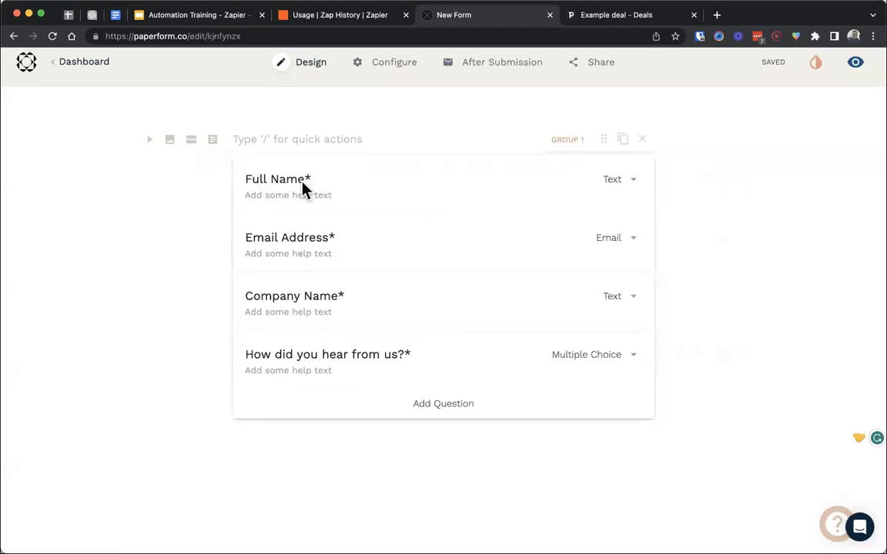
left_click(855, 62)
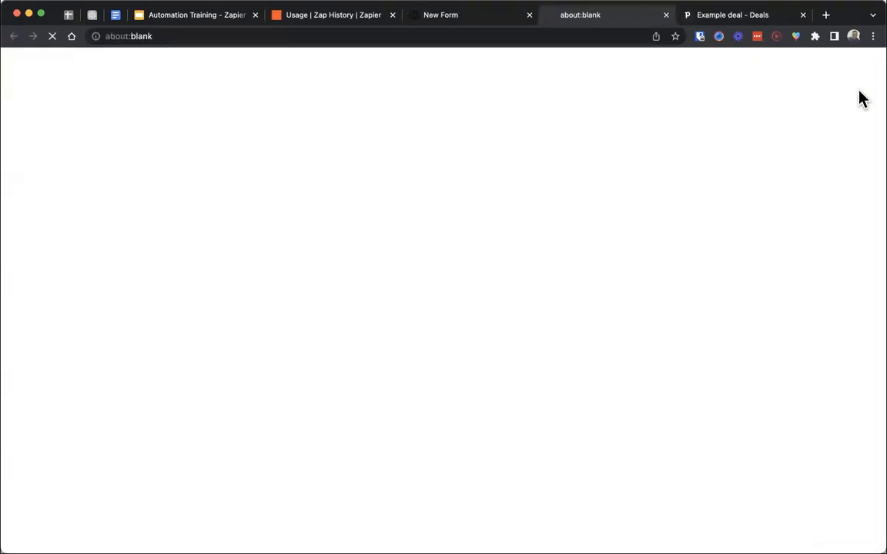
left_click(529, 16)
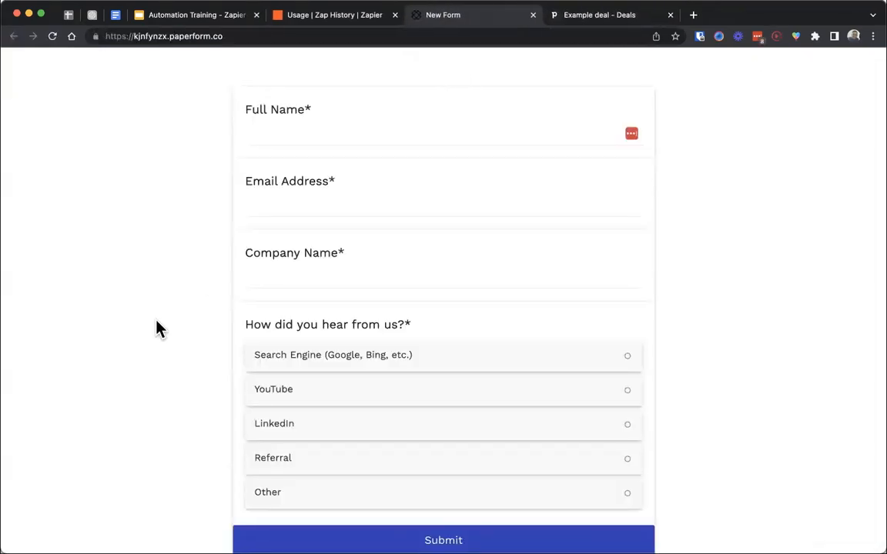
scroll(156, 329, "down", 2)
scroll(156, 329, "up", 2)
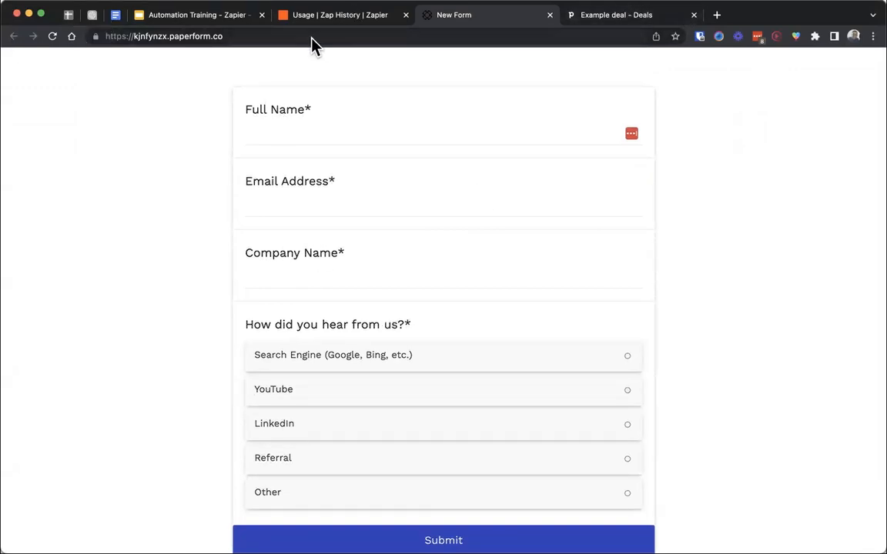
- Reopen the form in the Paperform editor, rename it Zapier Training Test, save it and return to the live form
left_click(177, 2)
left_click(194, 69)
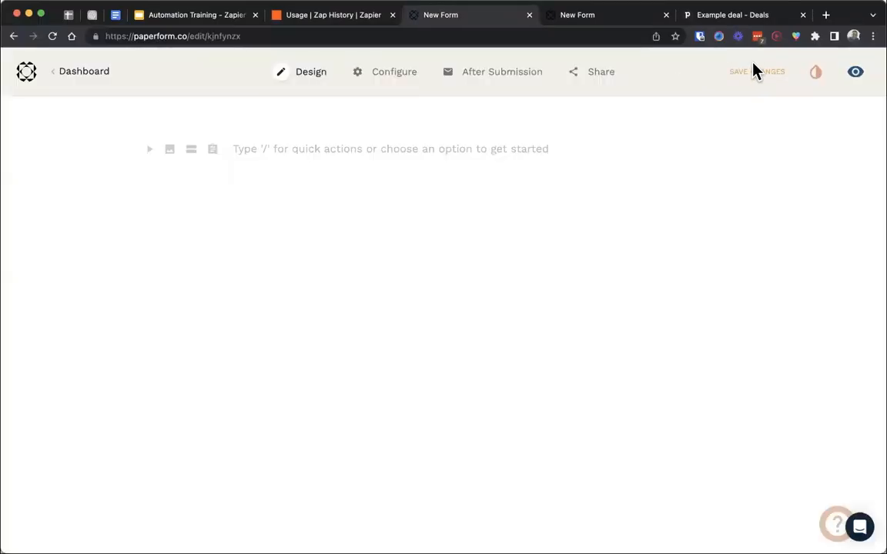
key("super+w")
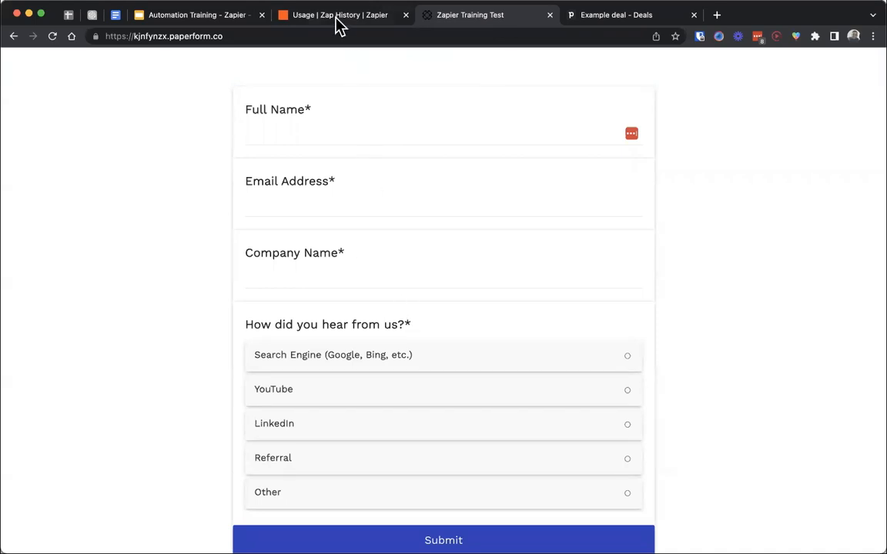
- Fill in the contact's full name and e-mail address on the live form
left_click(292, 123)
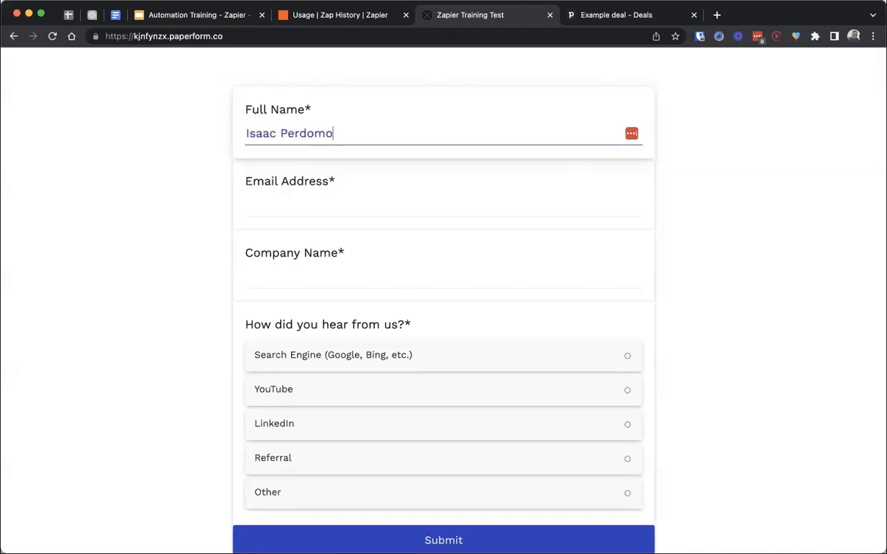
key("Tab")
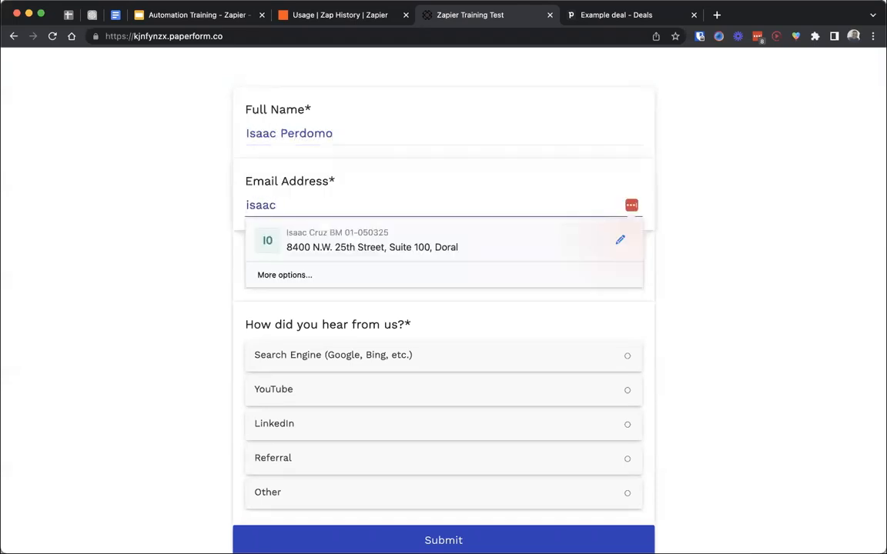
key("Tab")
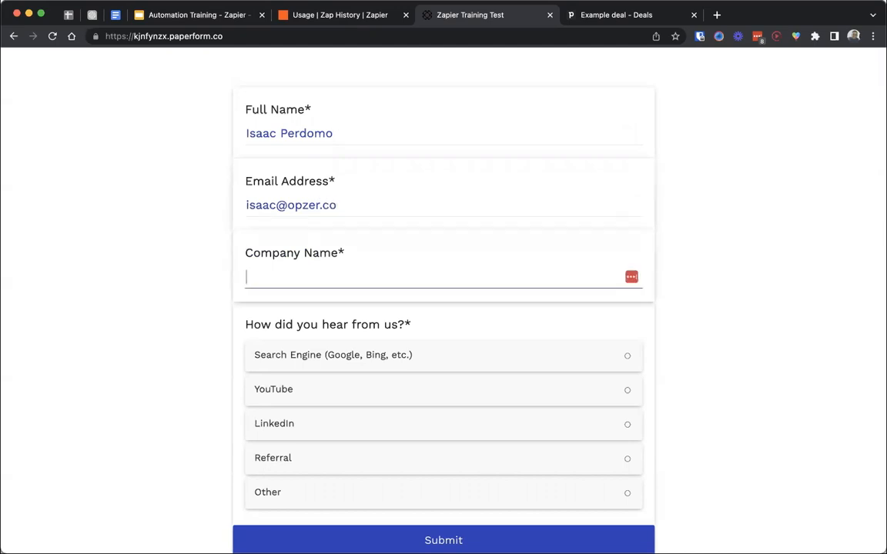
- Enter Opzer as the company name, choose YouTube as how they heard about the company, and submit the form
type("Opzer")
scroll(291, 182, "down", 3)
left_click(329, 311)
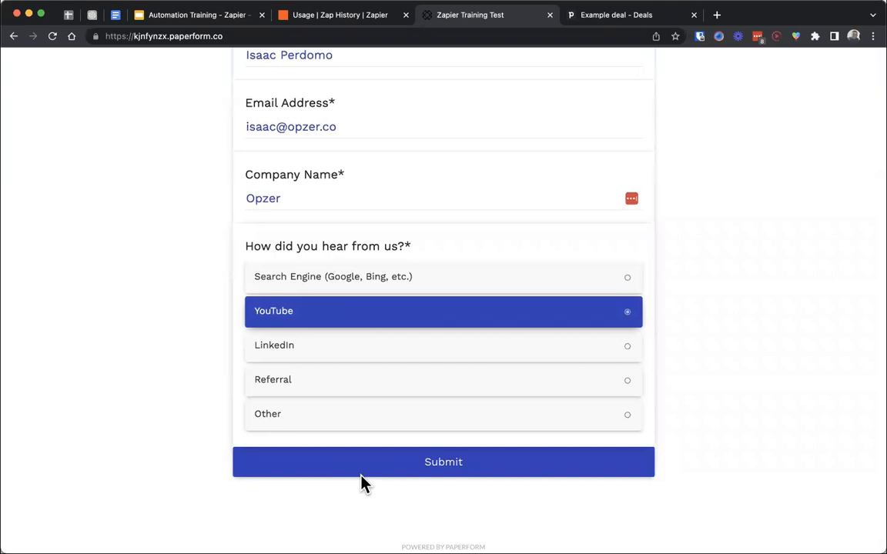
left_click(360, 476)
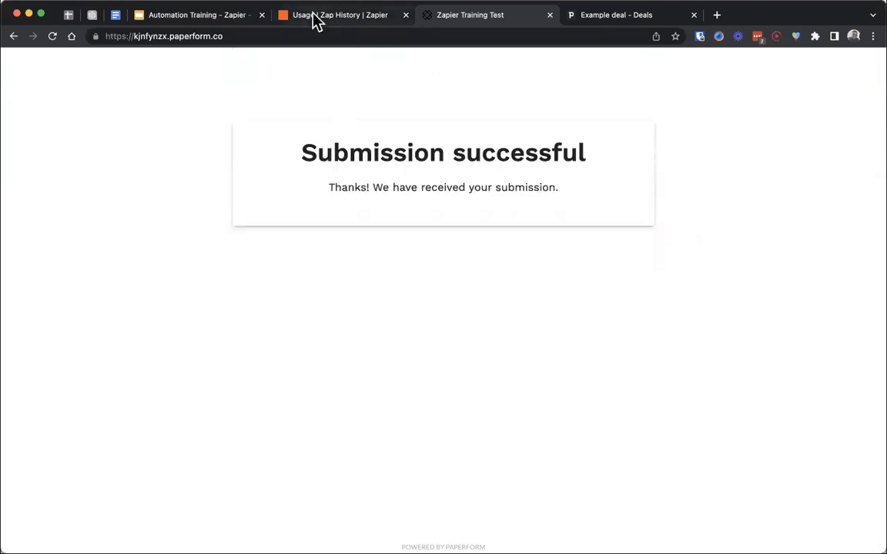
- Show the 2-step Zap example slide, then switch to Zapier and create a new Zap
left_click(213, 17)
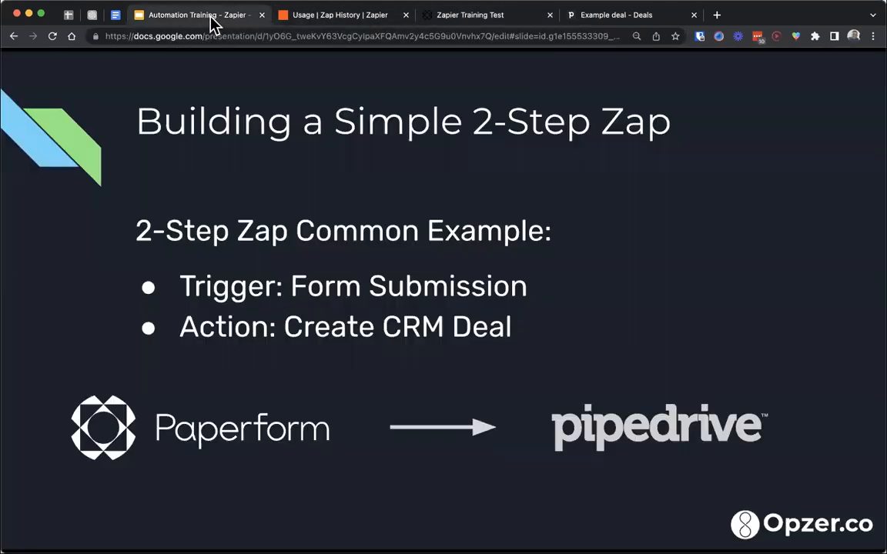
left_click(328, 15)
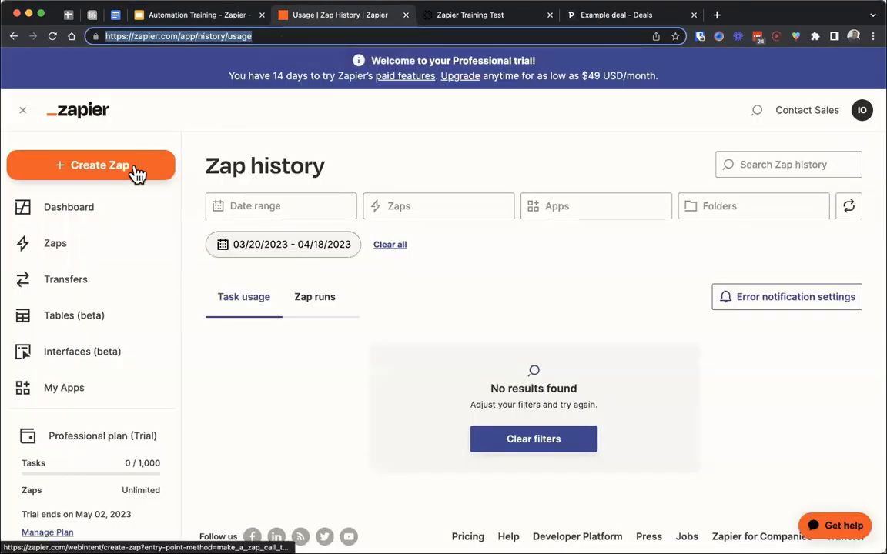
left_click(96, 176)
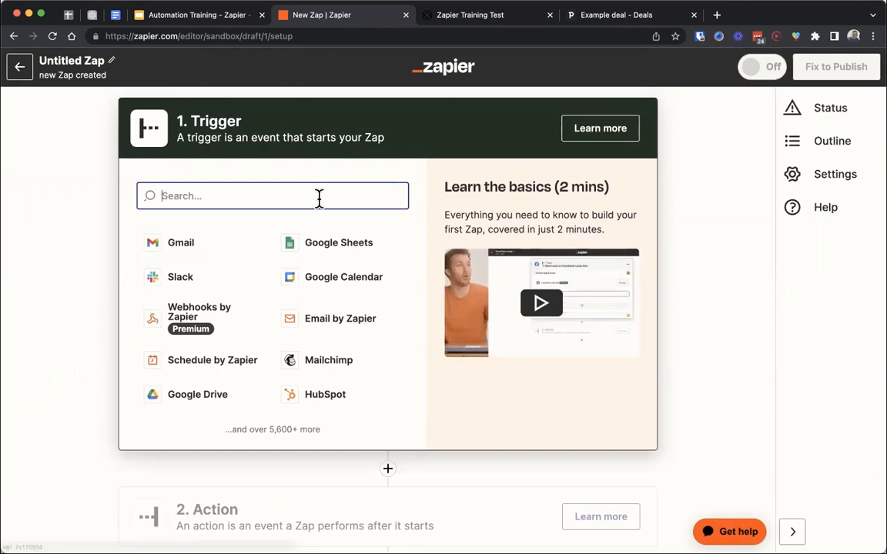
scroll(362, 257, "down", 2)
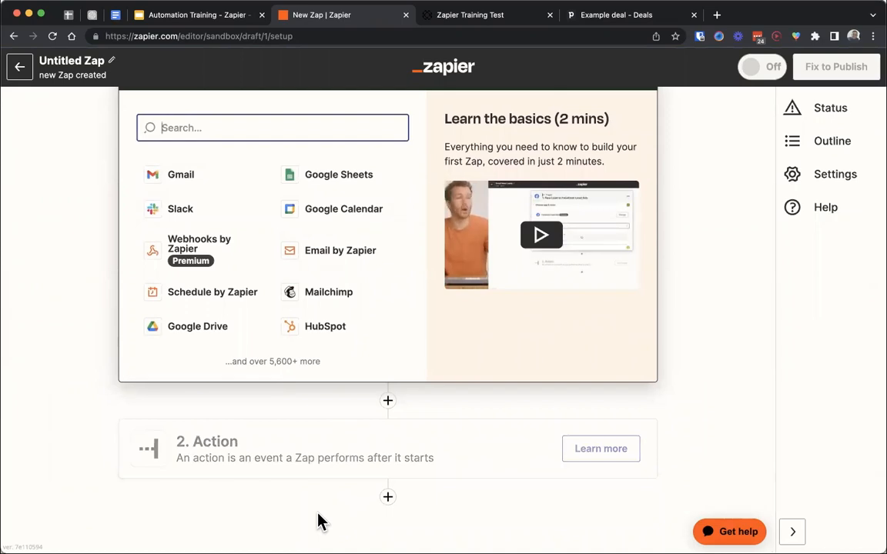
scroll(320, 519, "up", 2)
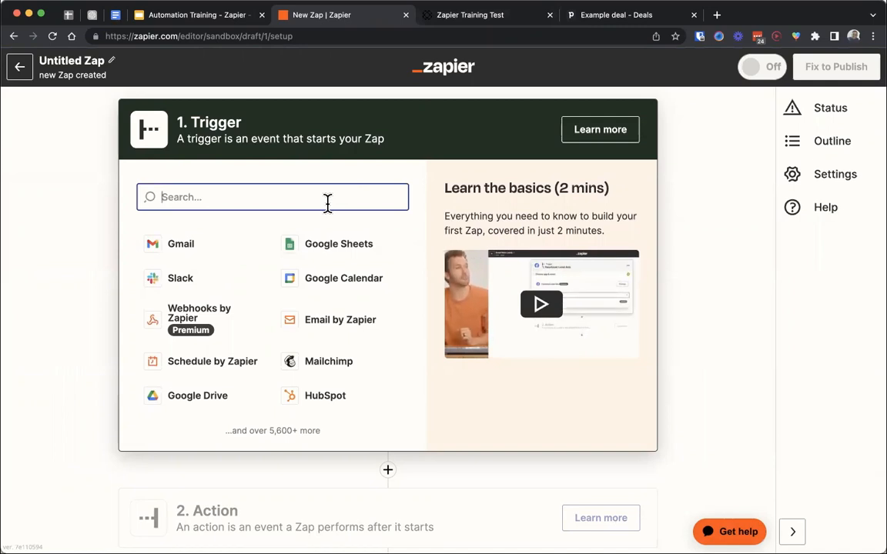
- Set Paperform as the trigger app with New Form Submission as its event, and continue to the account setup
type("p")
key("BackSpace")
type("paper")
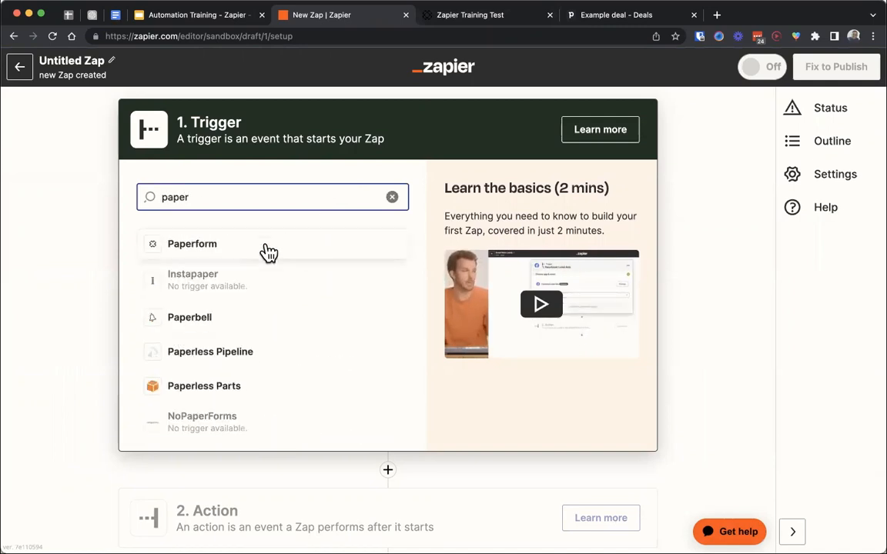
left_click(254, 246)
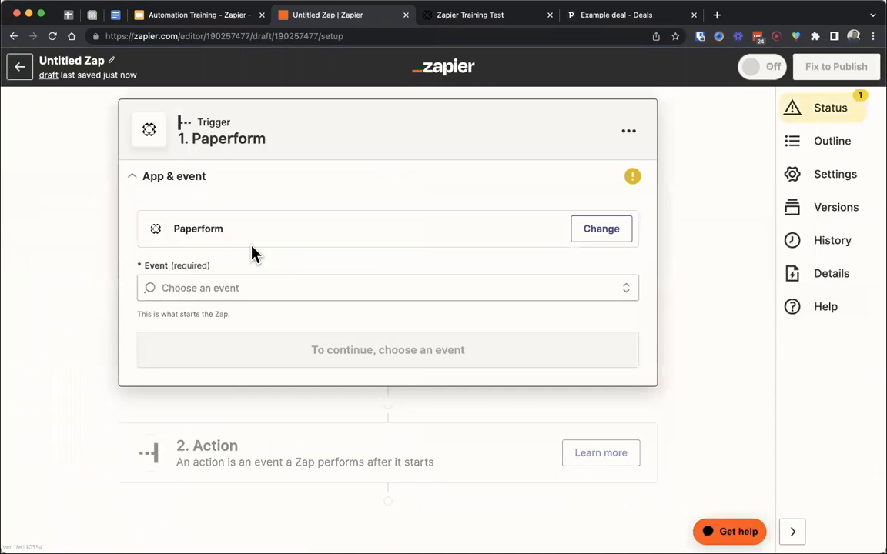
left_click(251, 282)
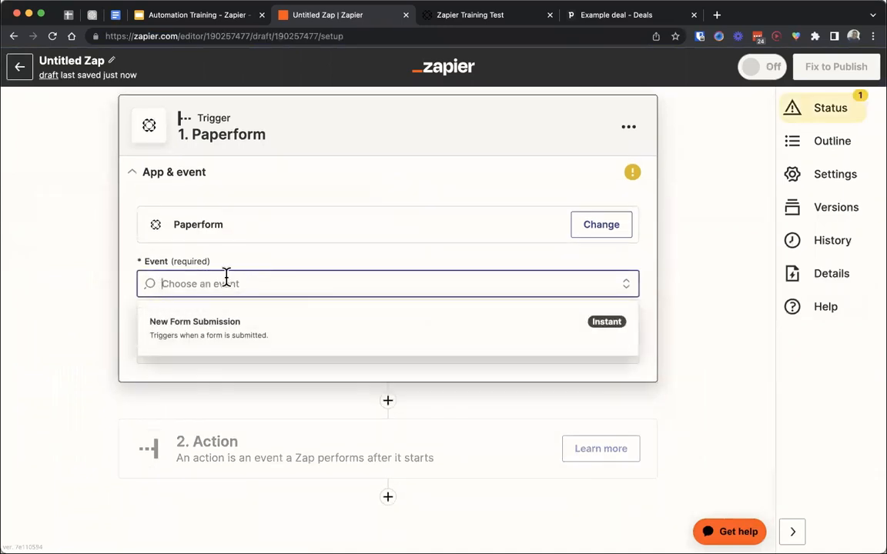
left_click(313, 345)
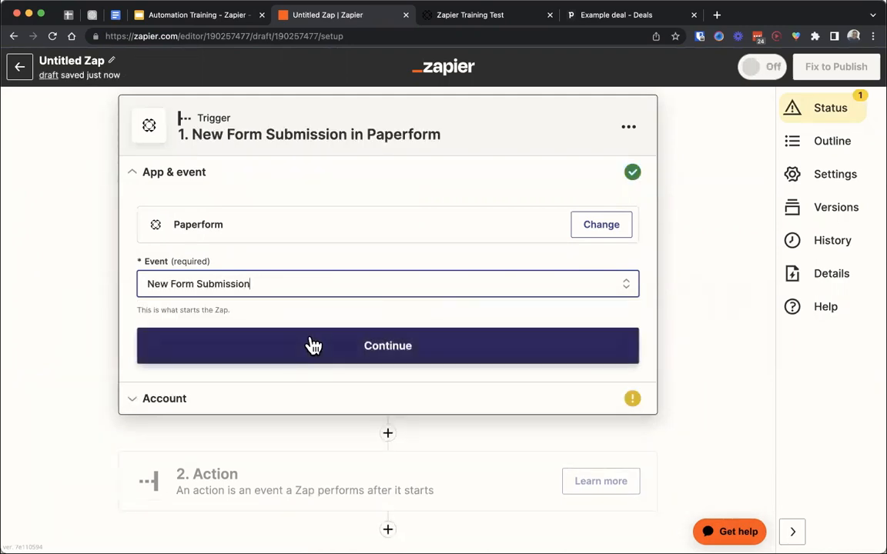
left_click(313, 346)
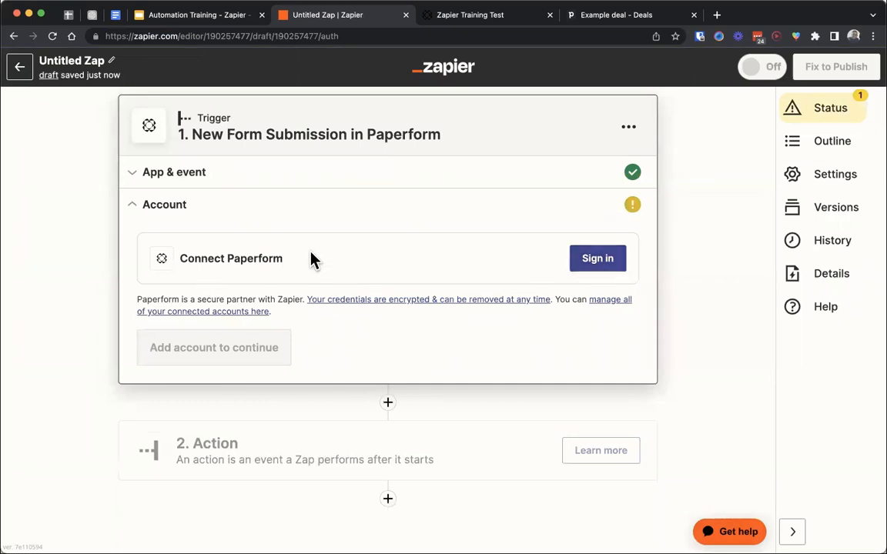
- Connect the Paperform account to the trigger and continue to the form selection
left_click_drag(311, 257, 173, 257)
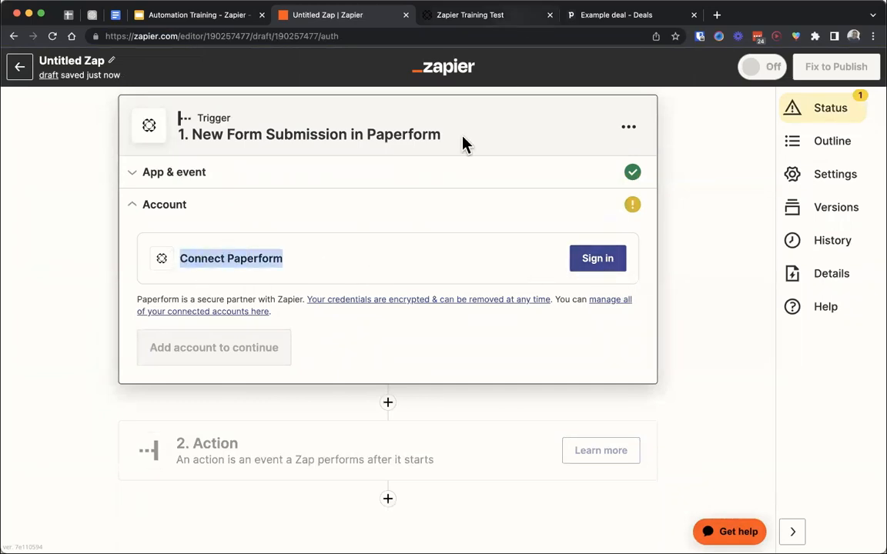
left_click(296, 258)
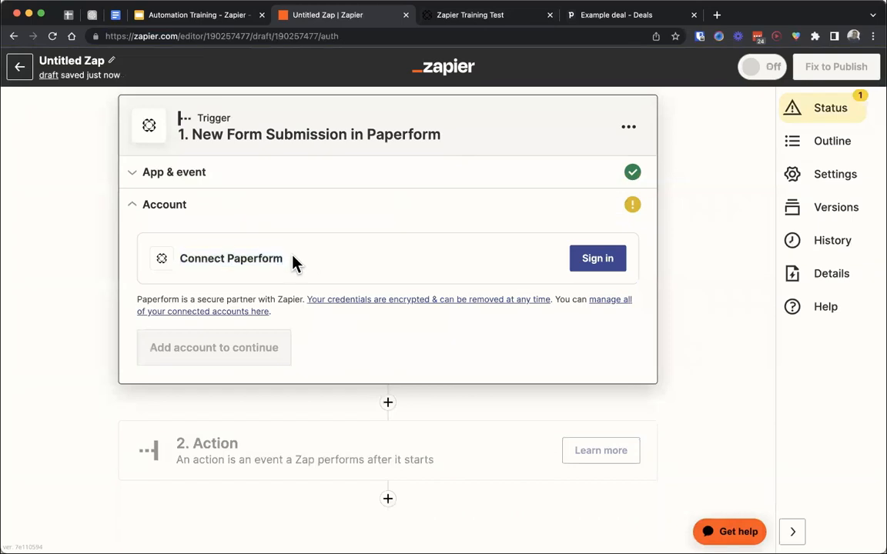
left_click_drag(293, 260, 181, 257)
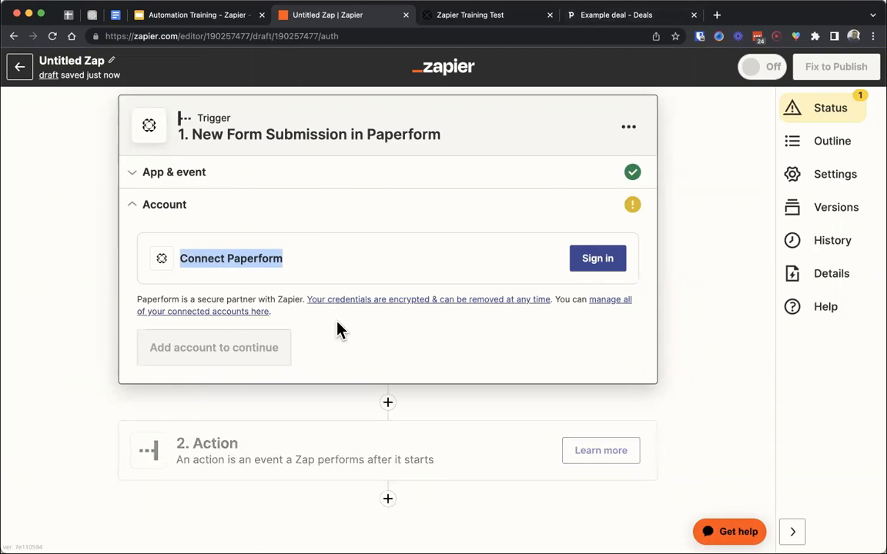
left_click(591, 271)
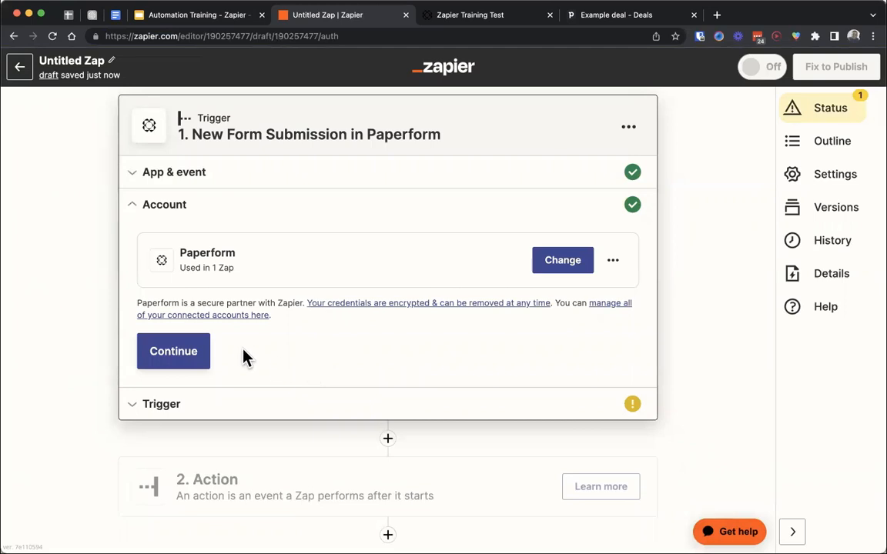
left_click(183, 363)
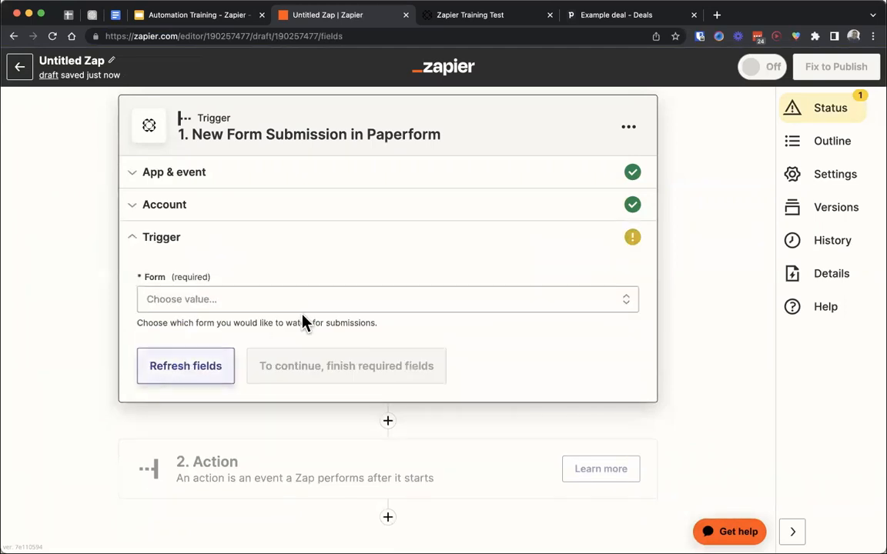
- Choose Zapier Training Test as the form to watch, test the trigger and review the submission data
left_click(205, 306)
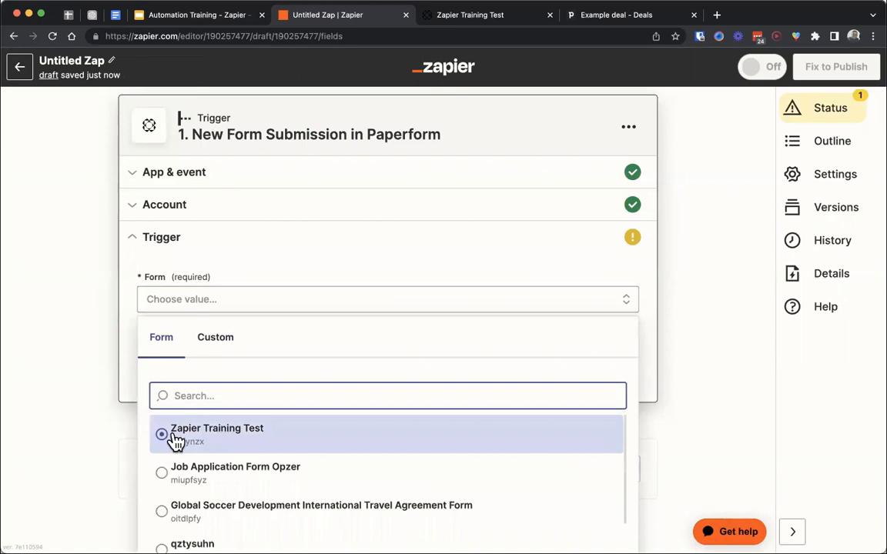
left_click(223, 438)
left_click(274, 377)
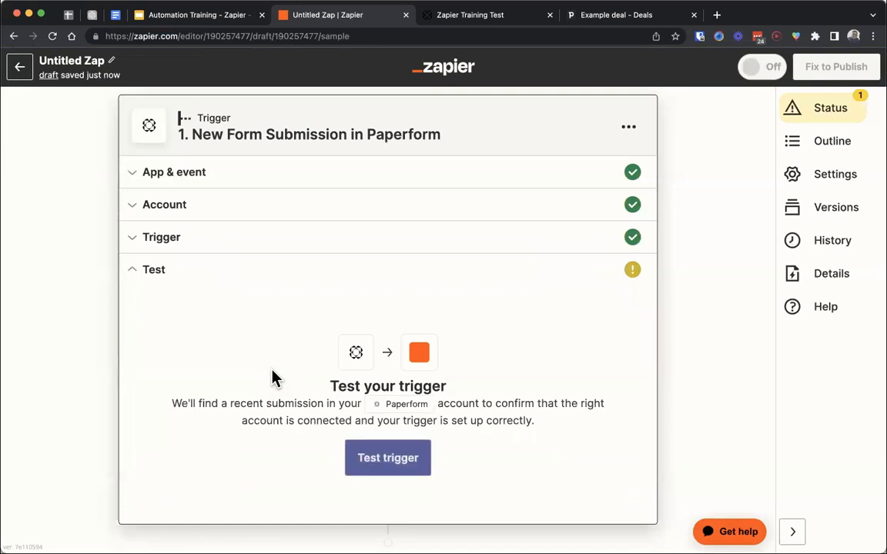
left_click(371, 472)
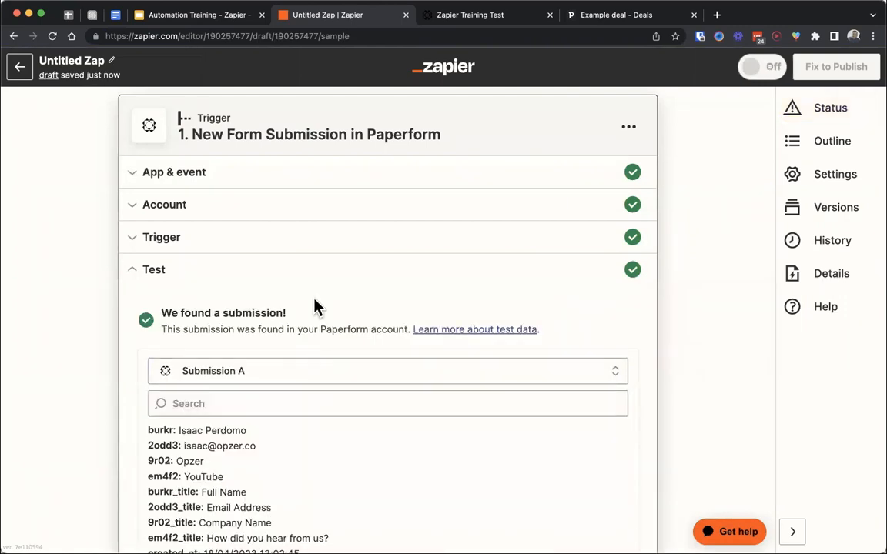
scroll(316, 306, "down", 3)
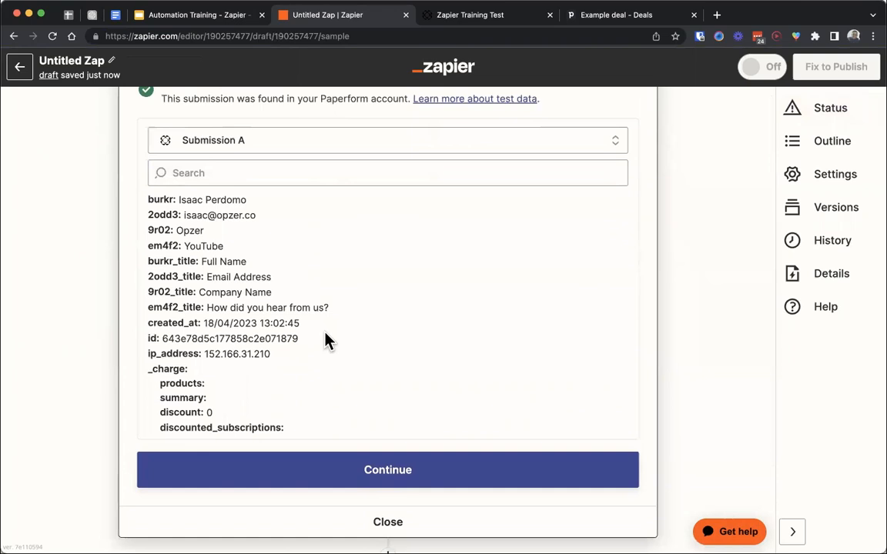
- Examine the form answers, field titles and device details in the Paperform test submission
left_click_drag(336, 312, 147, 229)
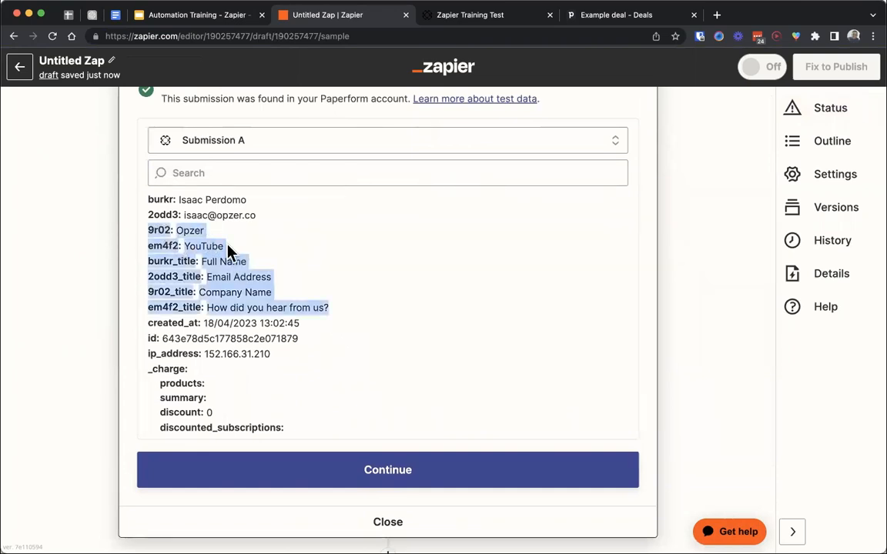
left_click(352, 315)
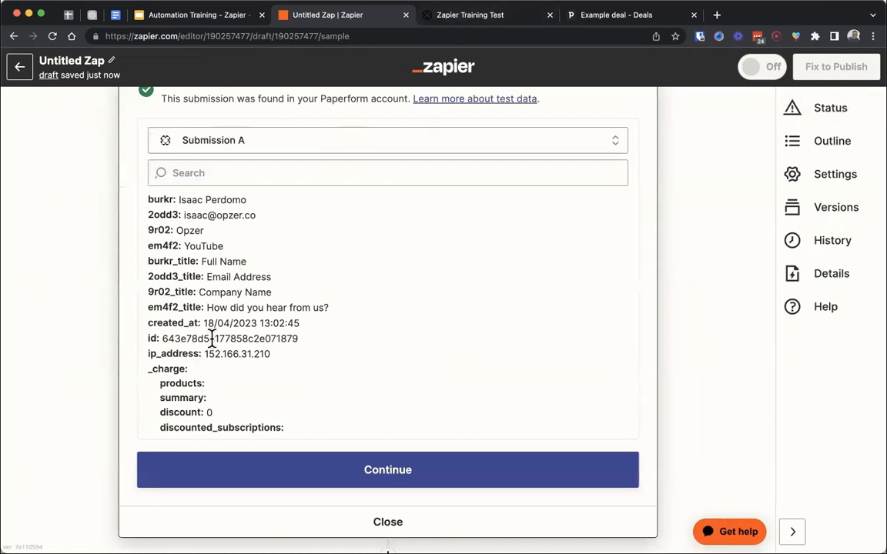
scroll(214, 340, "down", 10)
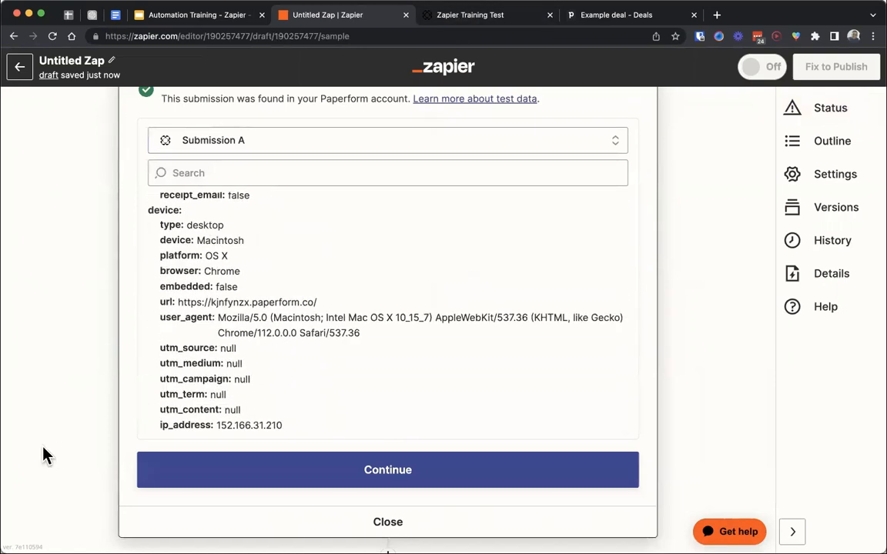
scroll(247, 292, "up", 12)
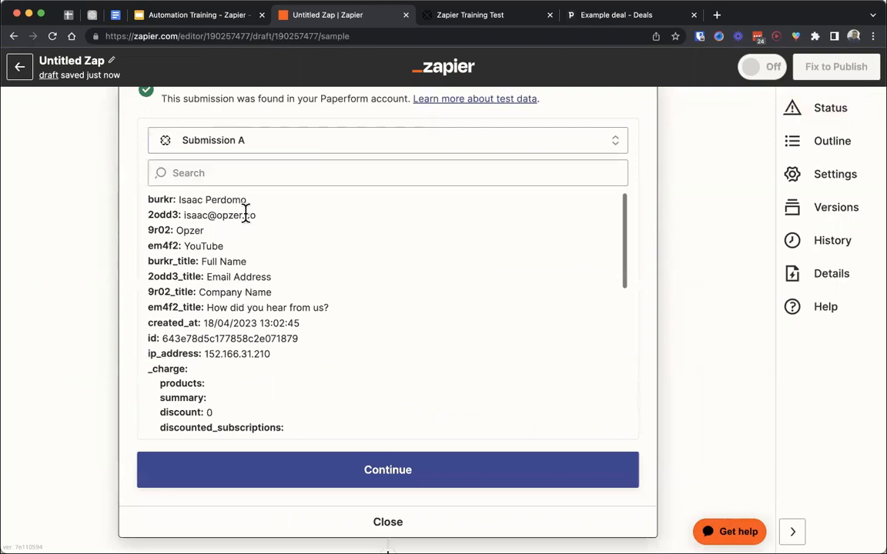
left_click_drag(231, 233, 160, 211)
left_click(205, 245)
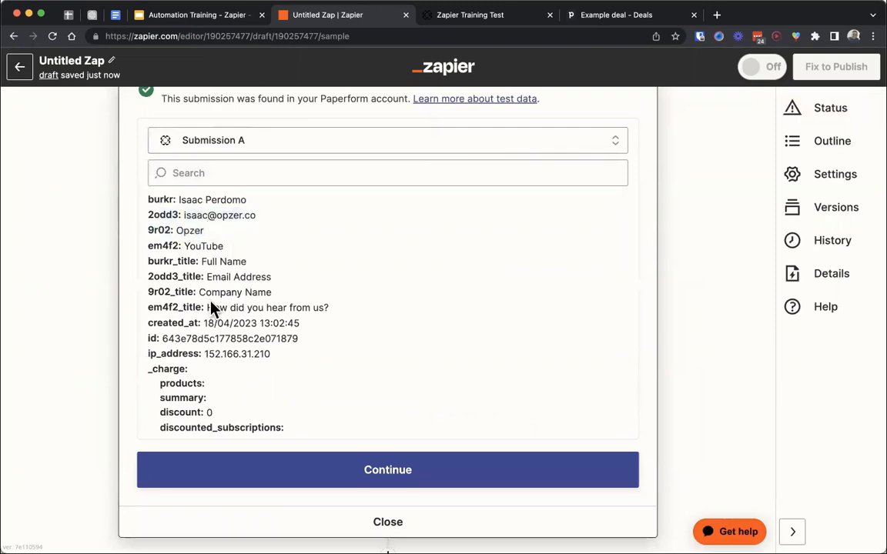
double_click(185, 229)
double_click(209, 256)
double_click(203, 245)
scroll(92, 339, "up", 3)
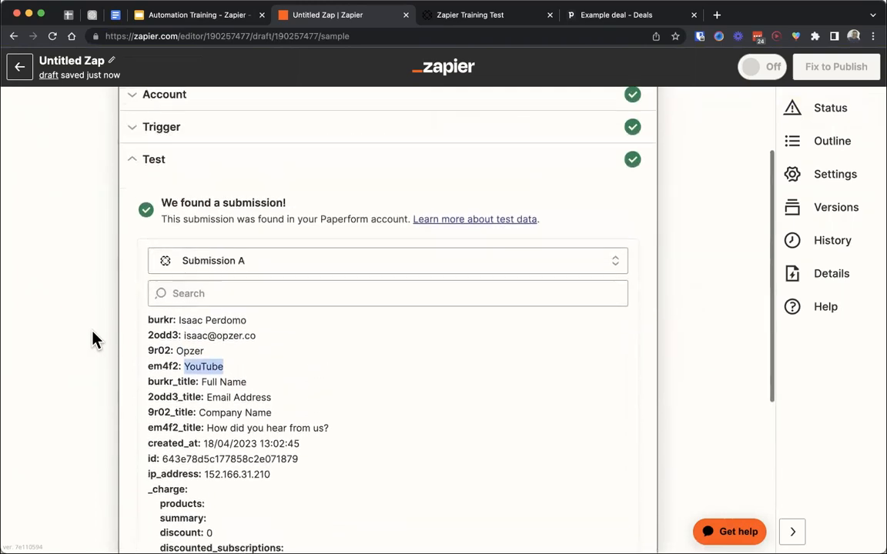
scroll(72, 356, "up", 3)
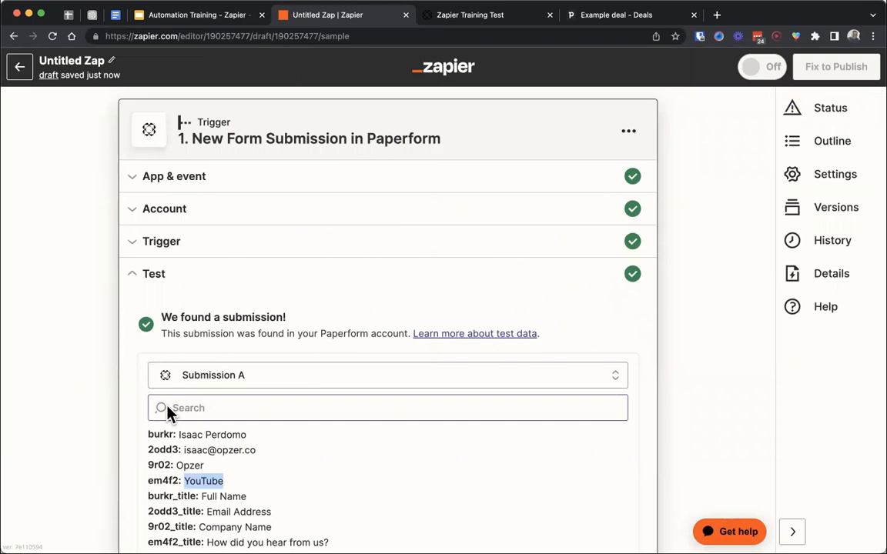
scroll(169, 411, "down", 5)
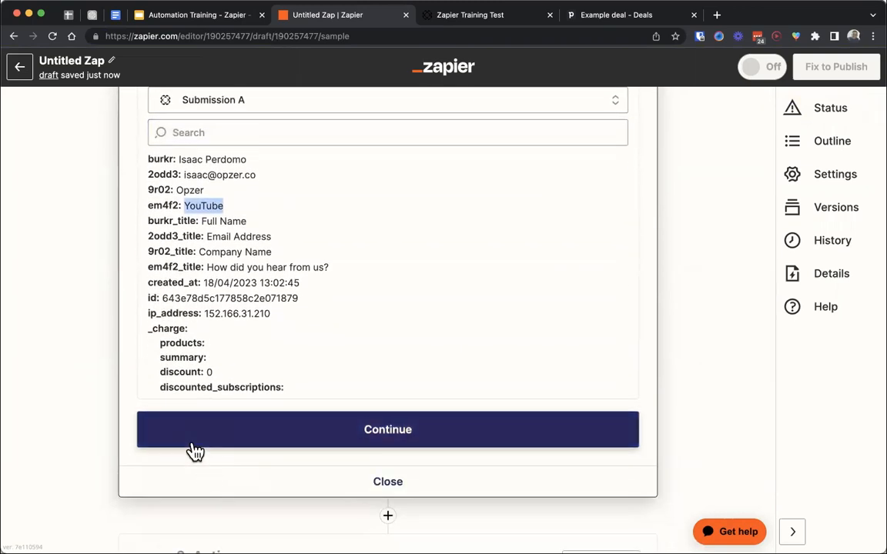
- Accept the test submission and continue to the Zap's action step
left_click(194, 452)
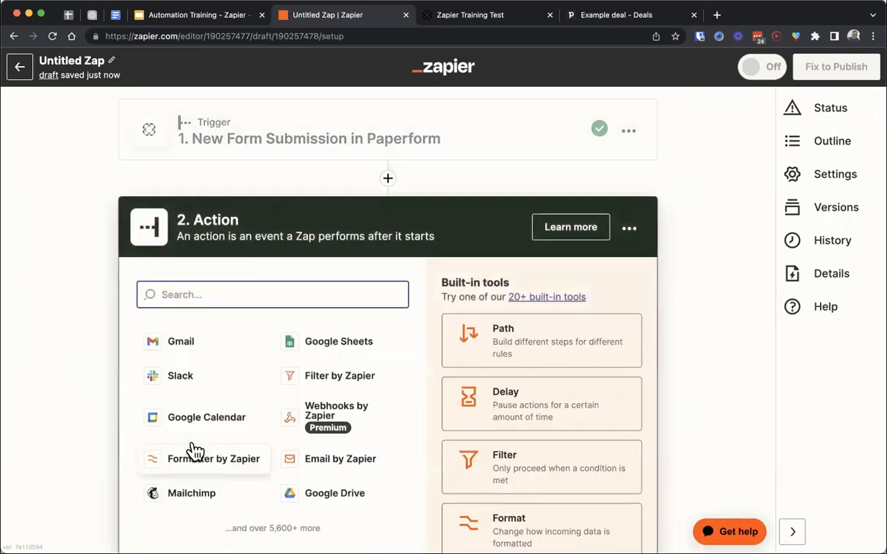
left_click(177, 219)
left_click_drag(177, 219, 313, 240)
- Show the 2-step Zap example slide, then switch to Pipedrive and view the deals board of the Sample Pipeline
left_click(188, 16)
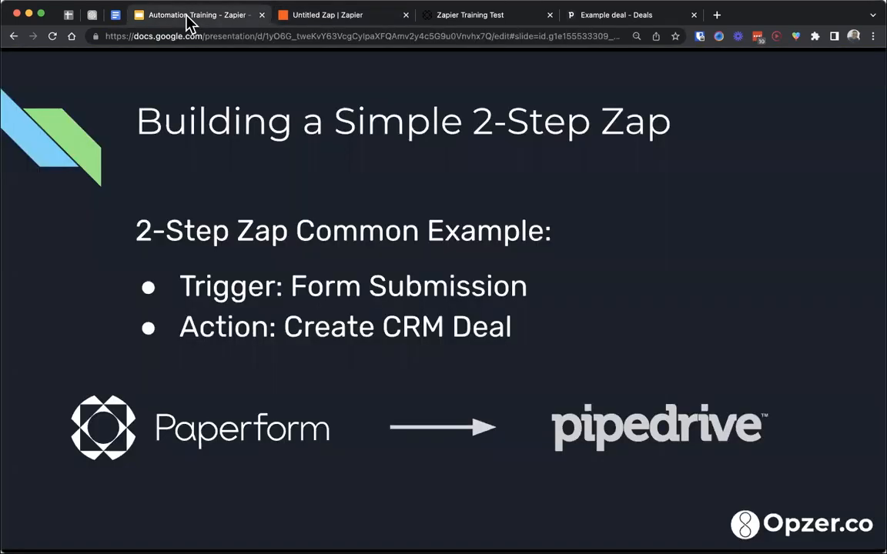
left_click(583, 18)
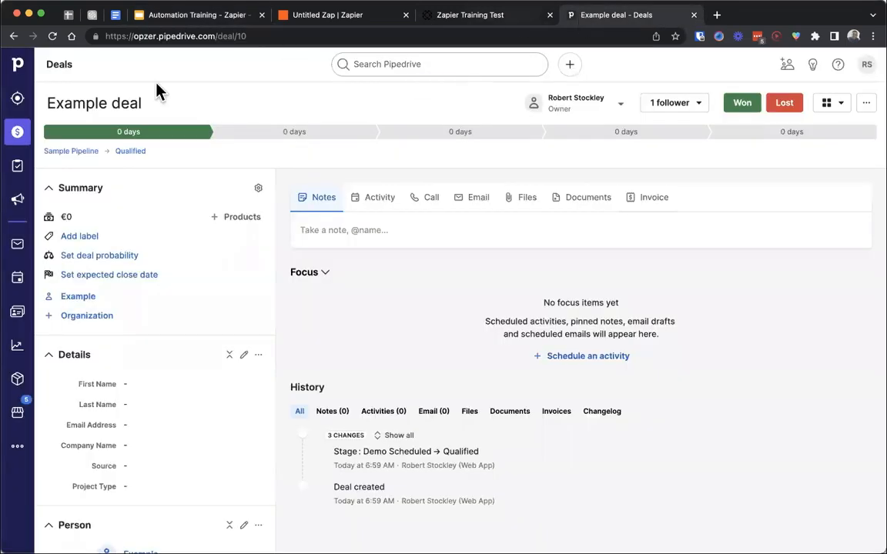
left_click(83, 152)
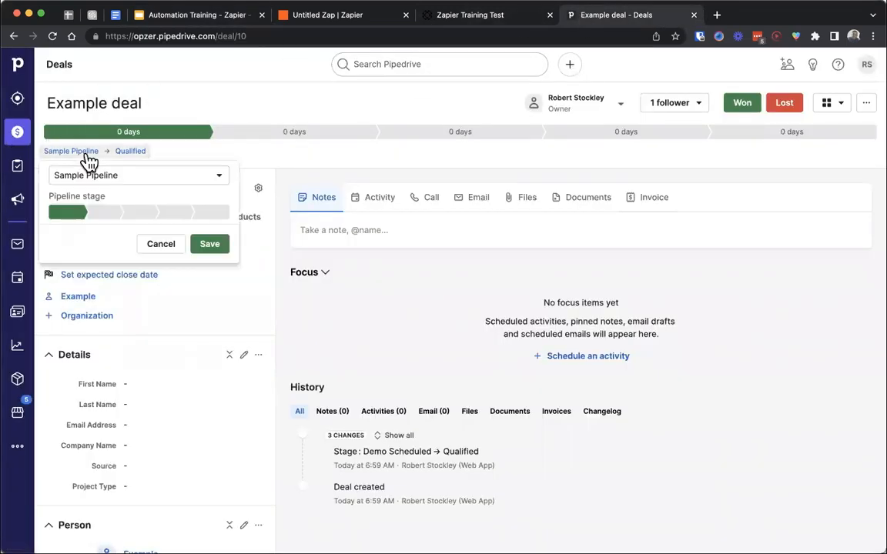
left_click(19, 134)
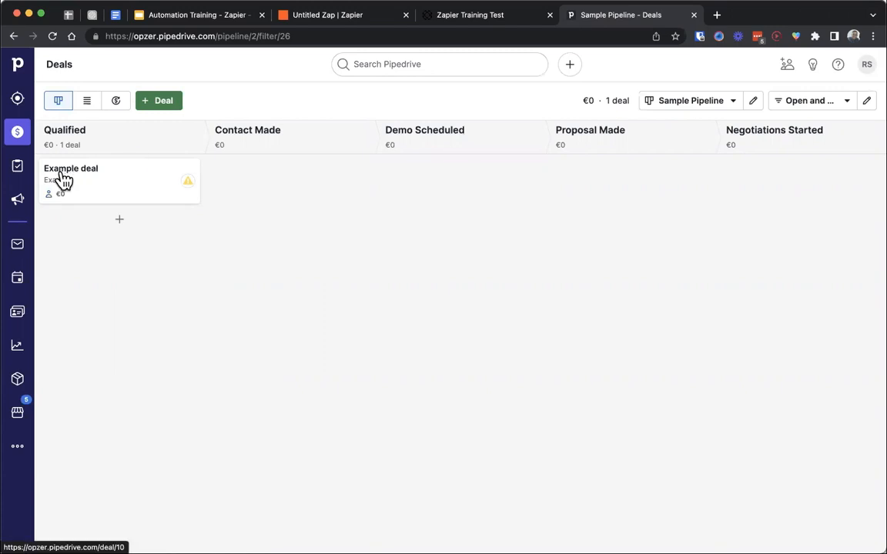
- Switch back to Zapier, set Pipedrive as the action app with Create Deal as its event, and continue to the account setup
left_click(314, 20)
left_click(216, 303)
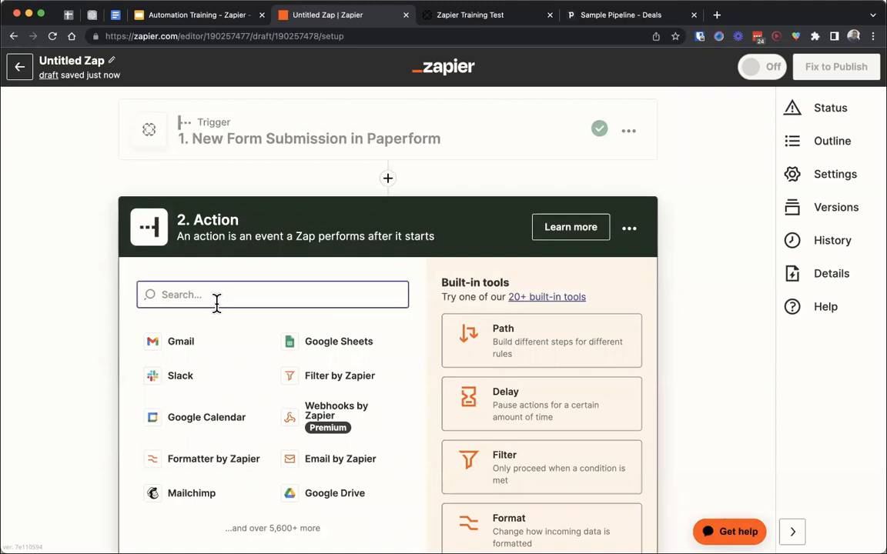
type("pipe")
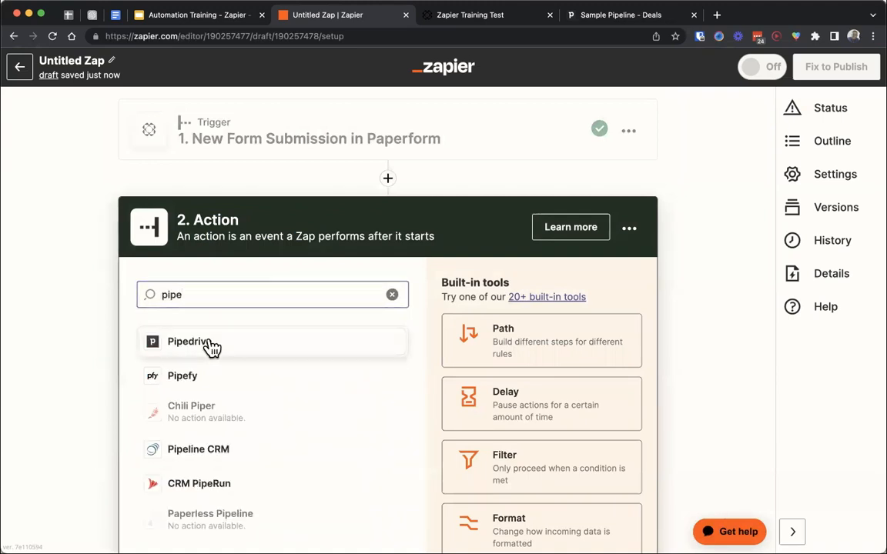
left_click(211, 348)
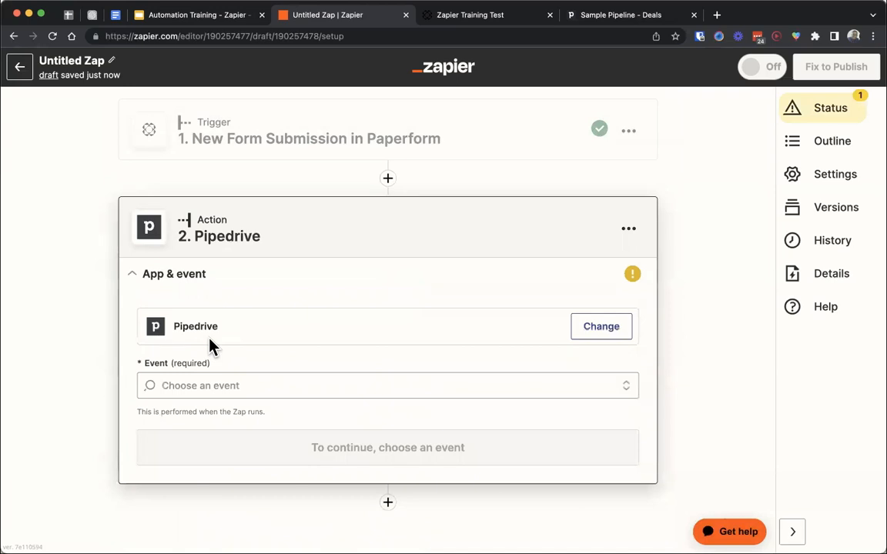
left_click(268, 386)
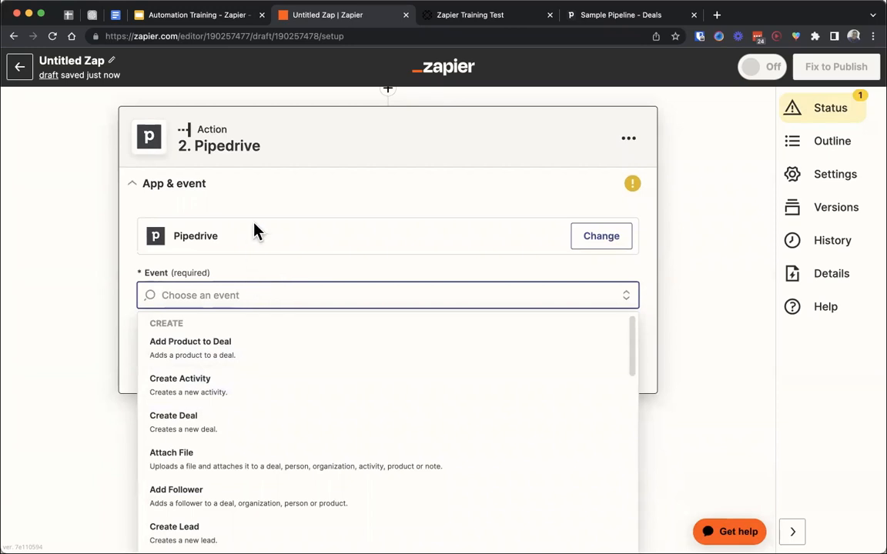
scroll(254, 223, "down", 1)
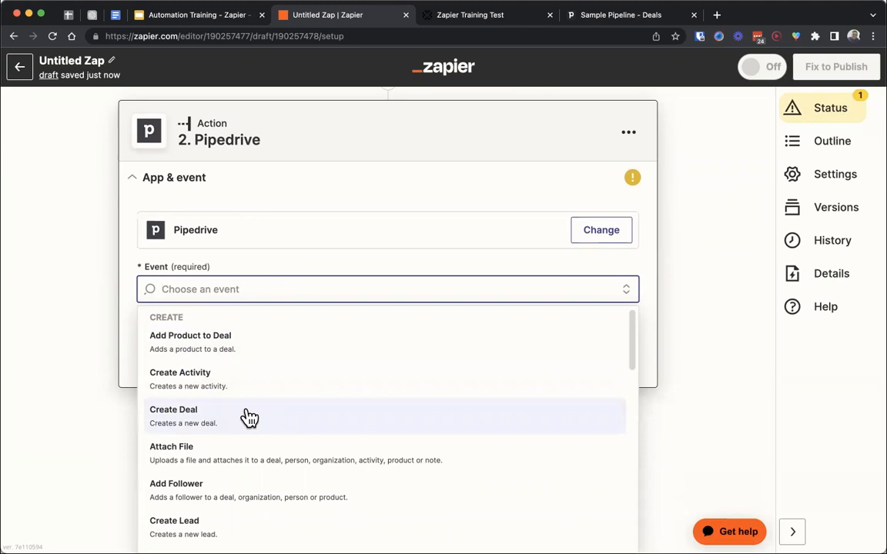
left_click(214, 418)
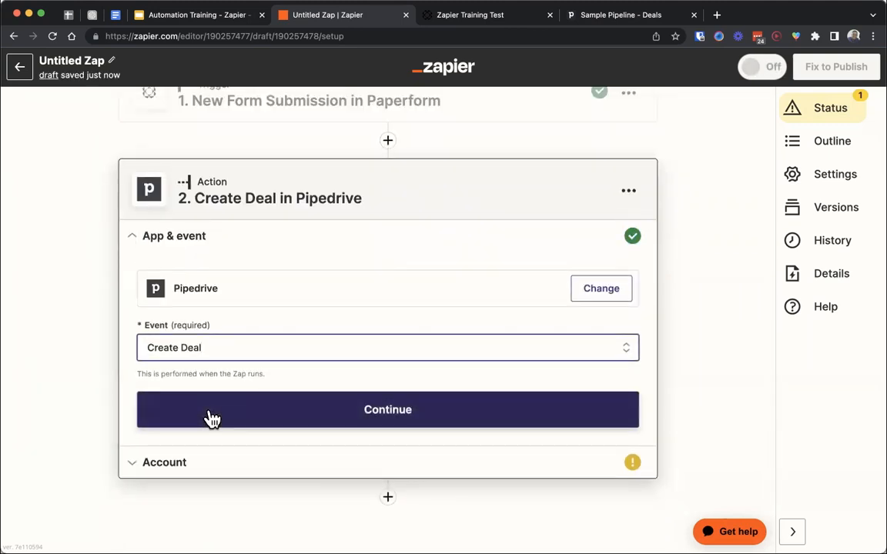
left_click(213, 418)
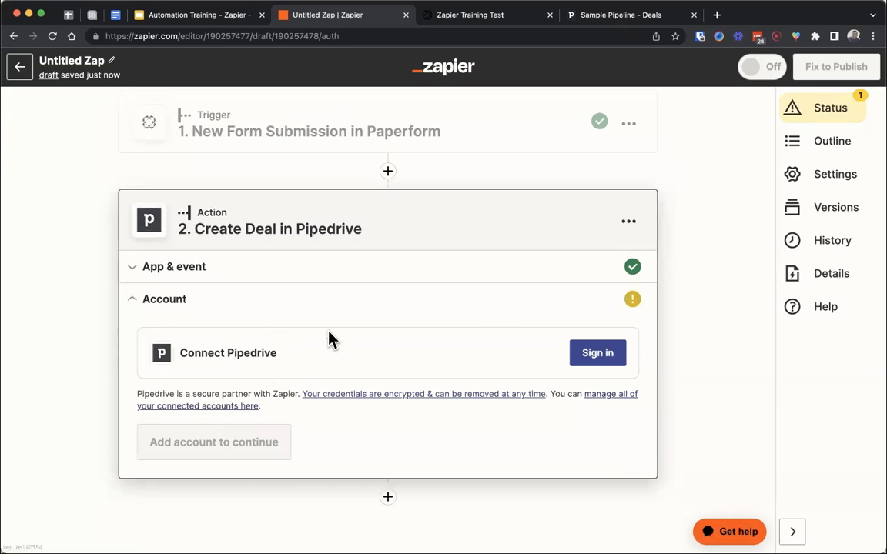
- Sign in to Pipedrive to connect its account to the Create Deal action
triple_click(304, 356)
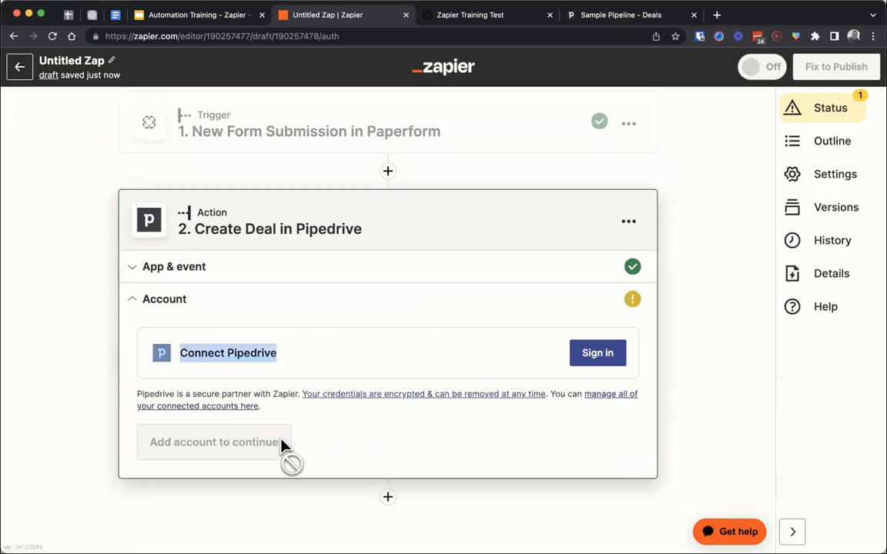
left_click(391, 471)
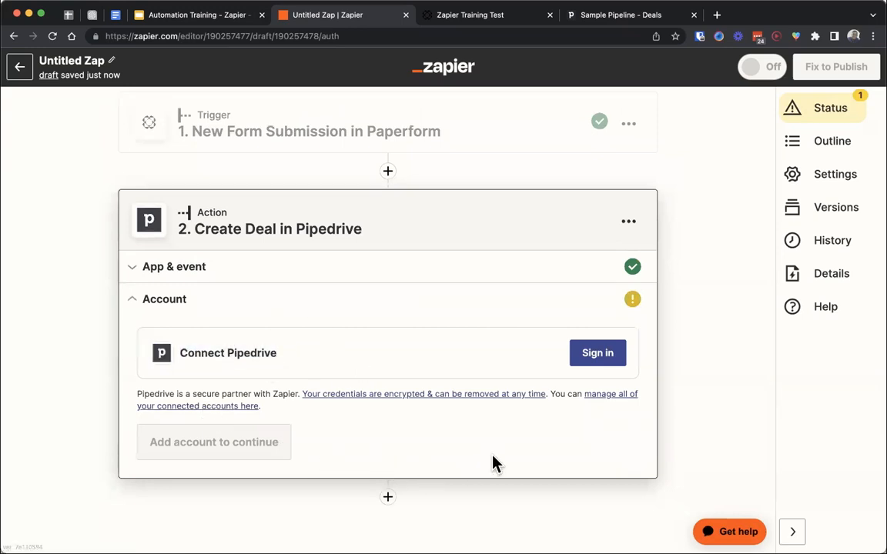
left_click(587, 355)
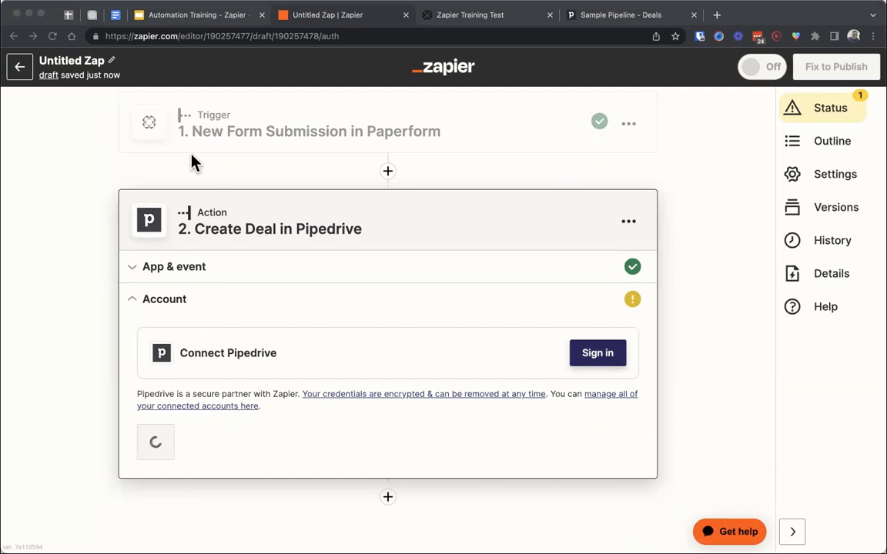
left_click(10, 9)
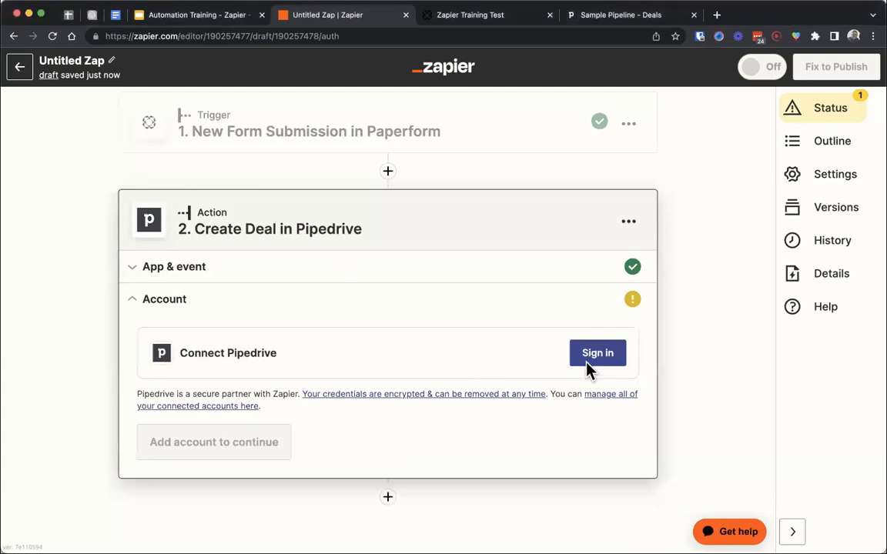
left_click(589, 364)
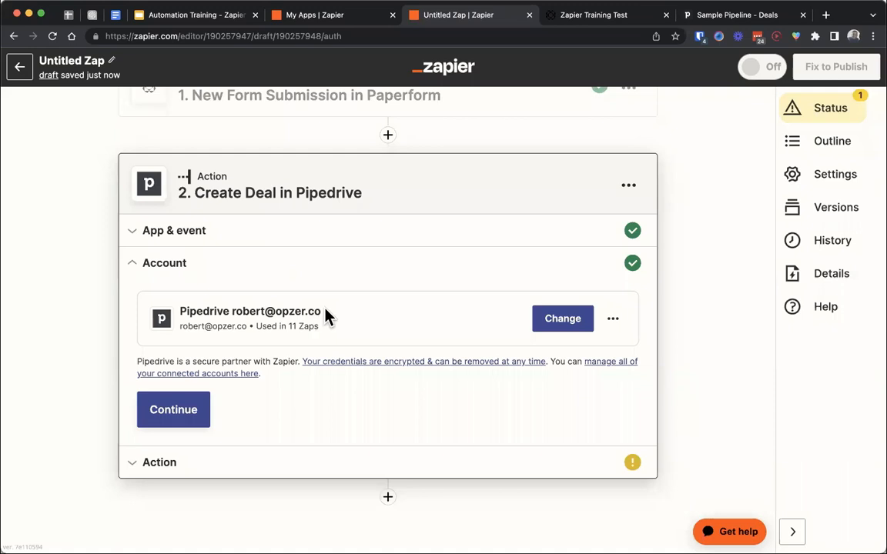
- Check which Pipedrive account is connected to the action and continue to the deal field setup
left_click_drag(325, 312, 159, 317)
left_click_drag(331, 317, 184, 311)
left_click(304, 326)
scroll(304, 325, "up", 1)
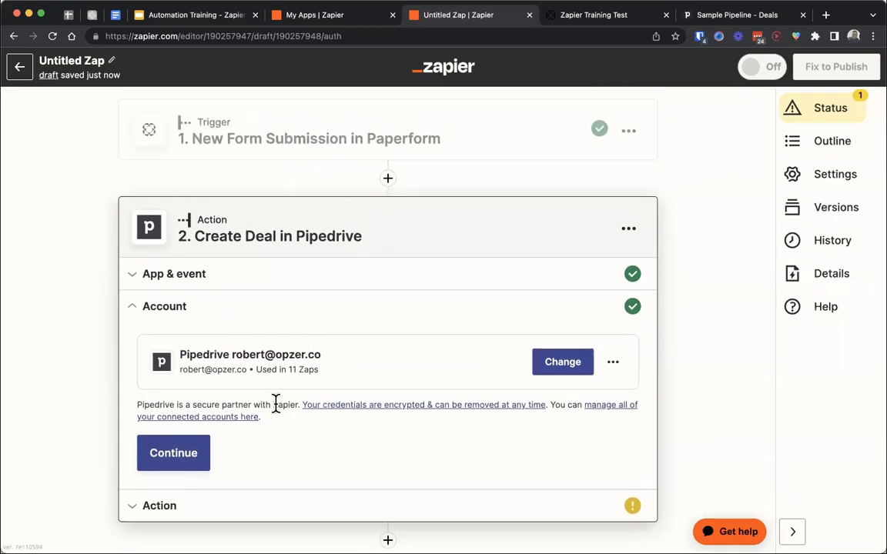
scroll(275, 404, "down", 1)
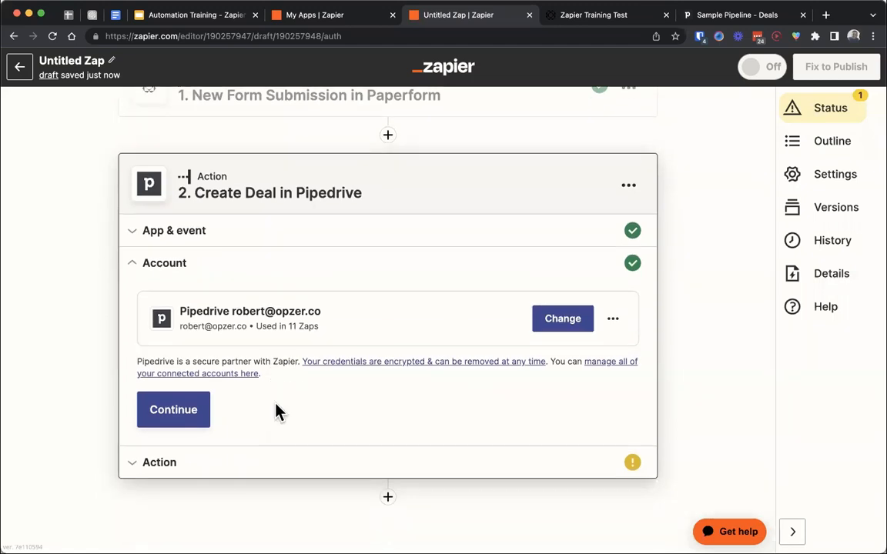
left_click_drag(182, 311, 351, 321)
left_click(351, 321)
scroll(302, 331, "up", 1)
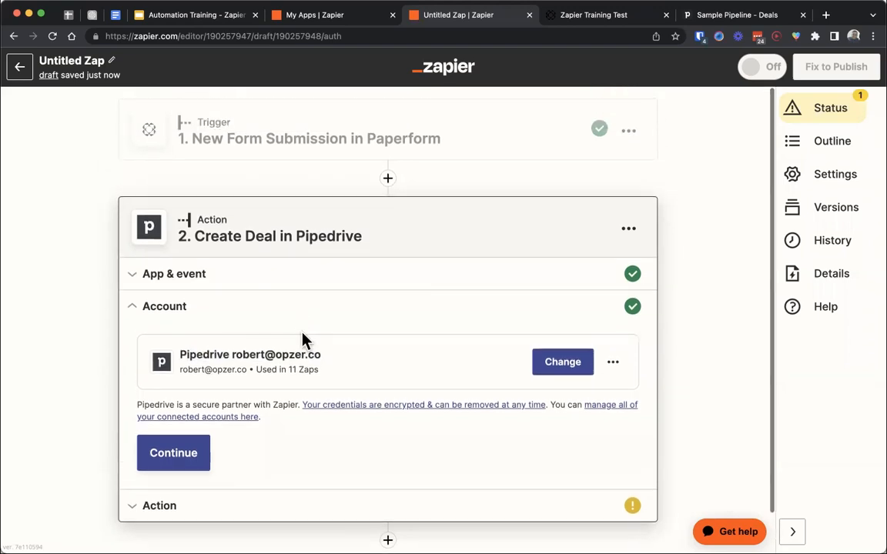
left_click(193, 454)
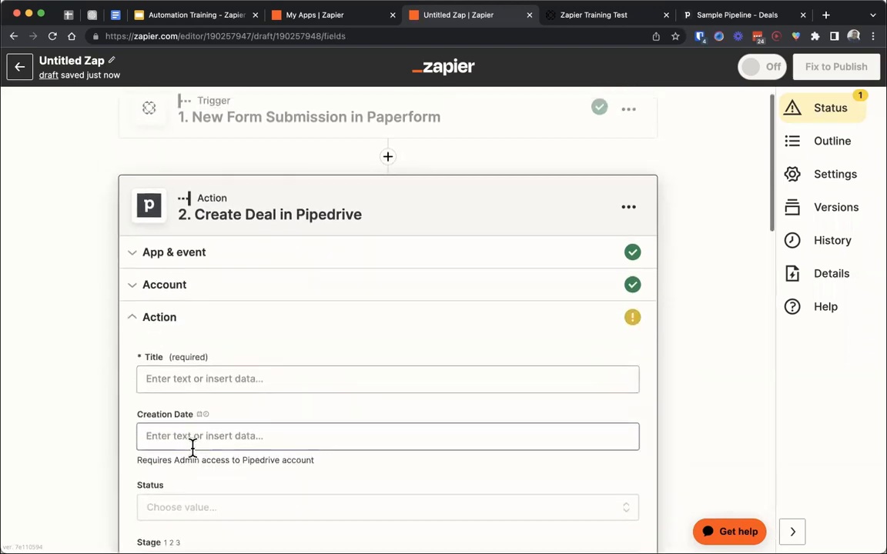
- Examine the fields of the Create Deal action, including the Paperform data insertable in Title and the options offered for Status
left_click(262, 192)
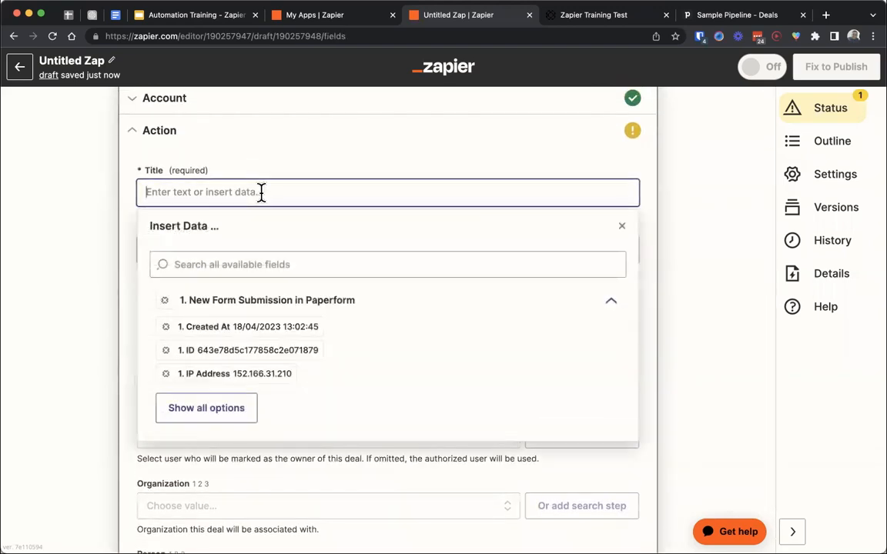
left_click(235, 257)
left_click(177, 165)
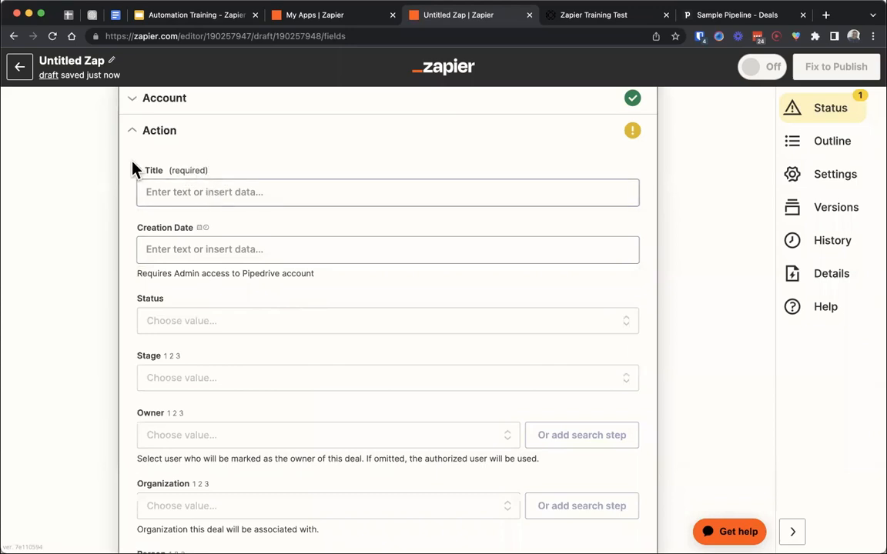
scroll(204, 297, "down", 3)
scroll(202, 299, "down", 10)
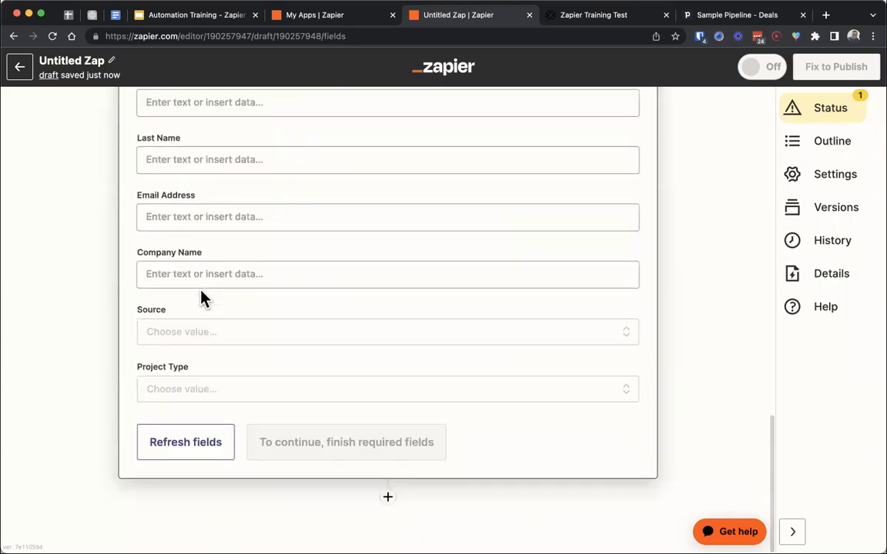
scroll(202, 299, "up", 8)
scroll(204, 298, "up", 4)
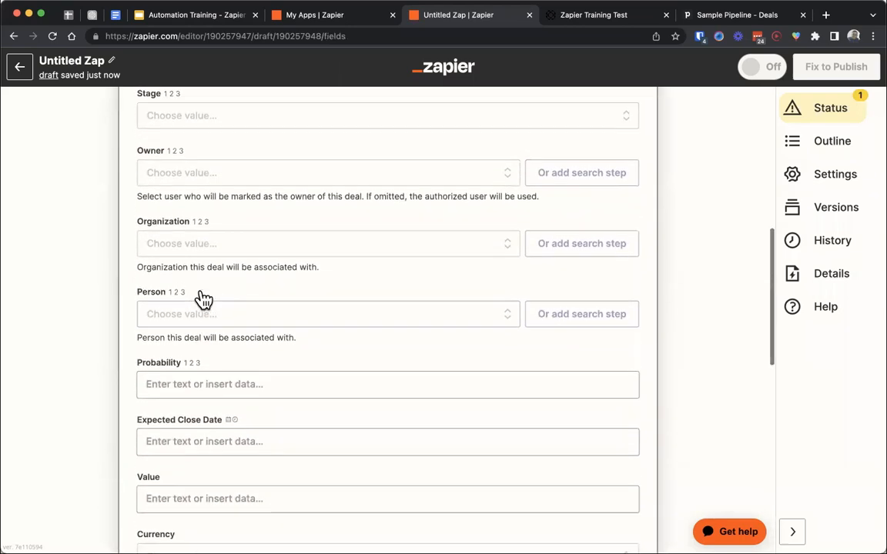
scroll(204, 299, "up", 1)
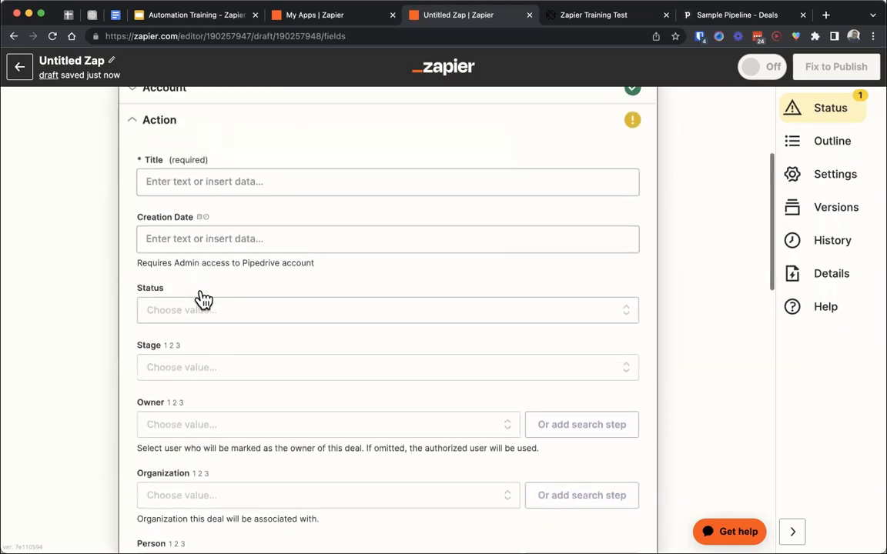
scroll(204, 298, "down", 2)
scroll(204, 299, "down", 1)
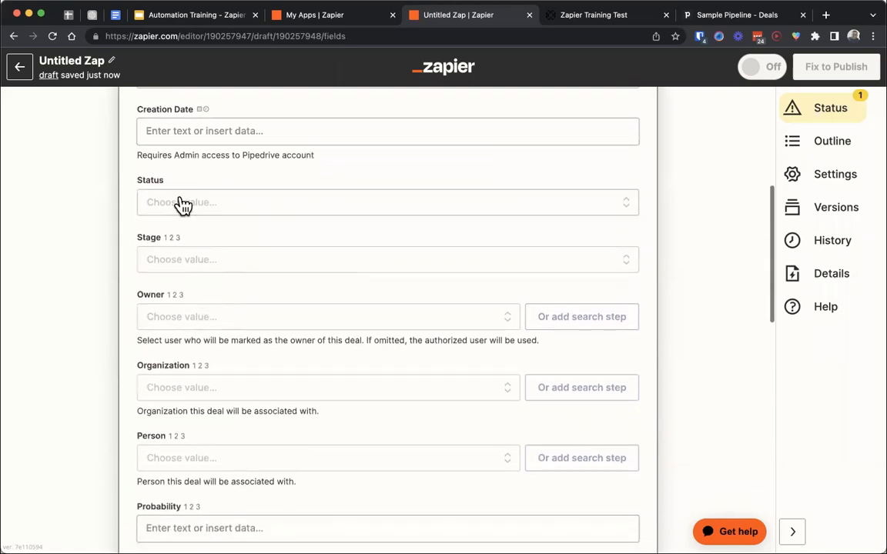
left_click(178, 201)
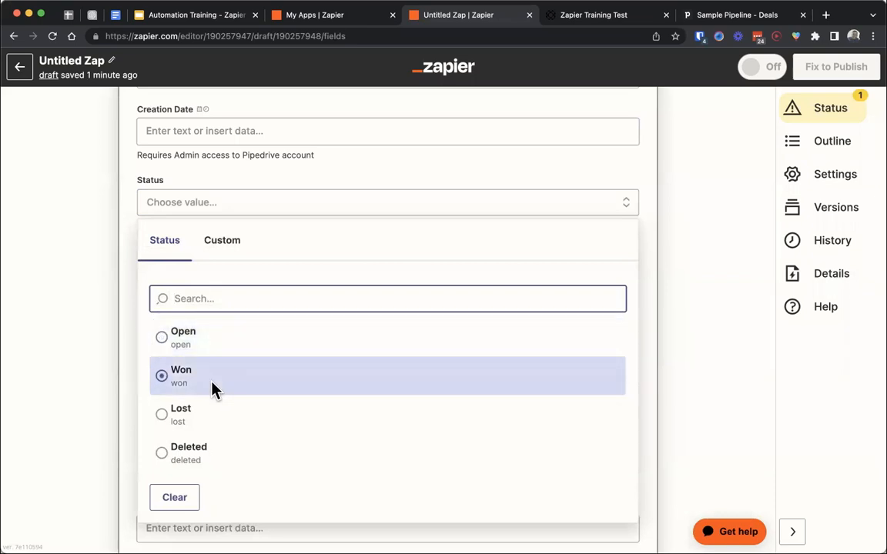
- Open the Stage options of the Create Deal action and compare them with the Sample Pipeline's stages in Pipedrive, returning to Zapier
left_click(128, 252)
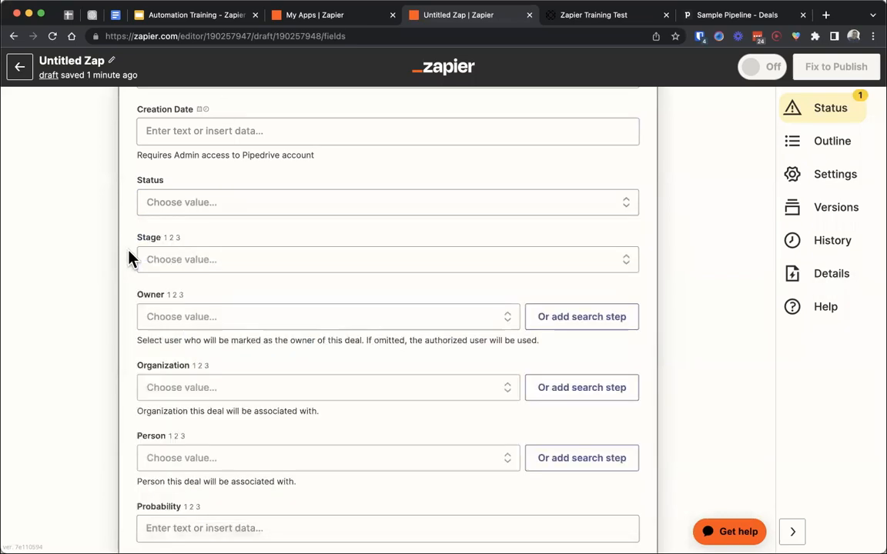
left_click(176, 266)
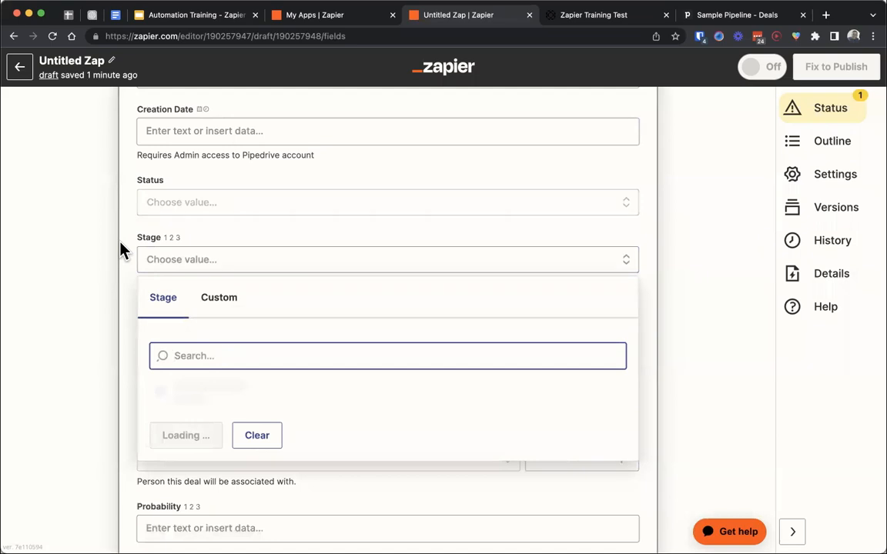
left_click(722, 17)
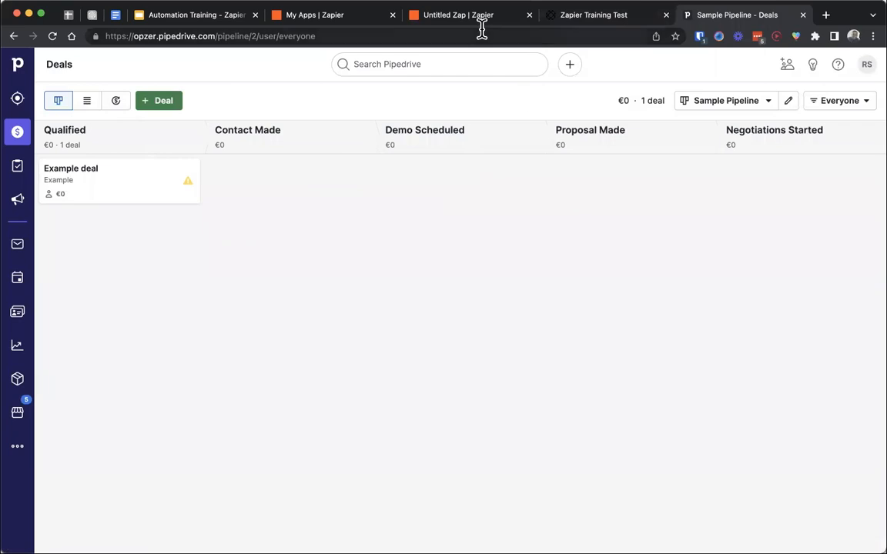
mouse_move(154, 181)
left_mouse_down()
mouse_move(271, 196)
mouse_move(138, 184)
left_mouse_up()
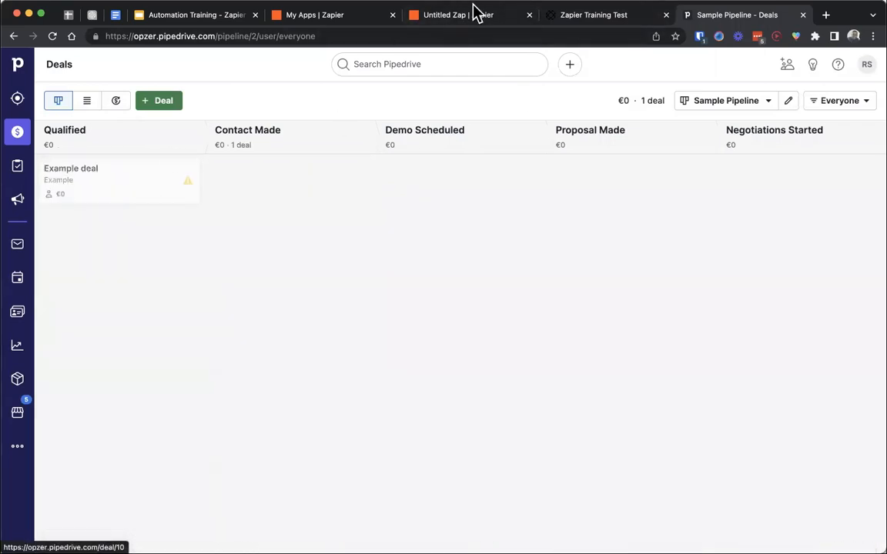
left_click(452, 15)
- Search the Stage options for "quali" and set the deal's Stage to Qualified (Sales Pipeline)
scroll(87, 267, "down", 5)
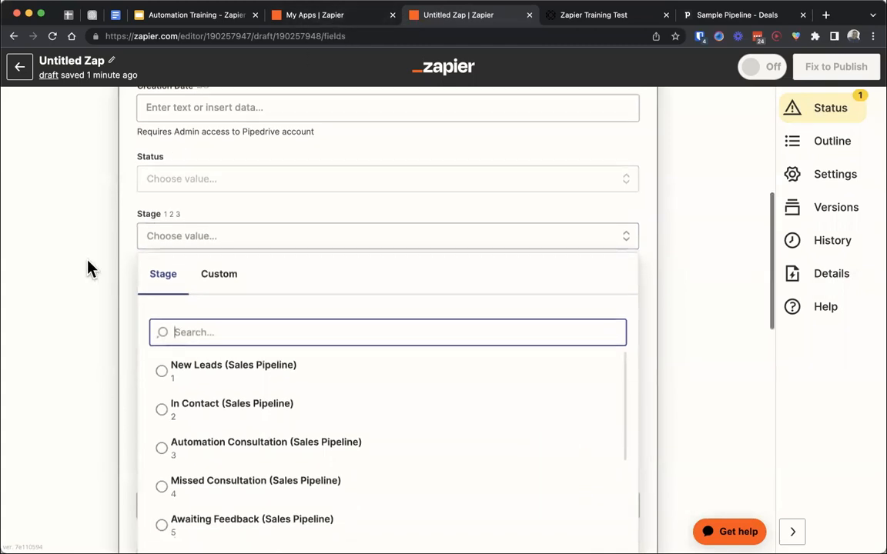
left_click(281, 253)
scroll(281, 254, "down", 3)
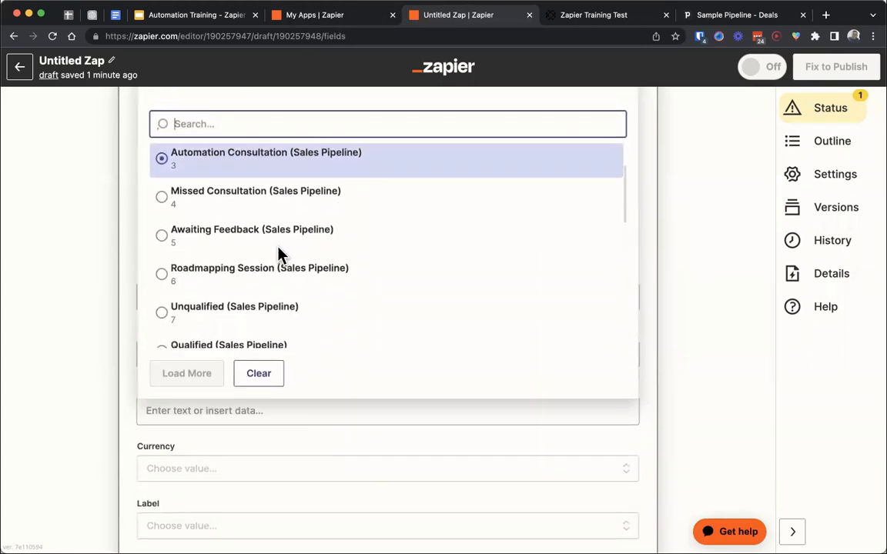
type("quali")
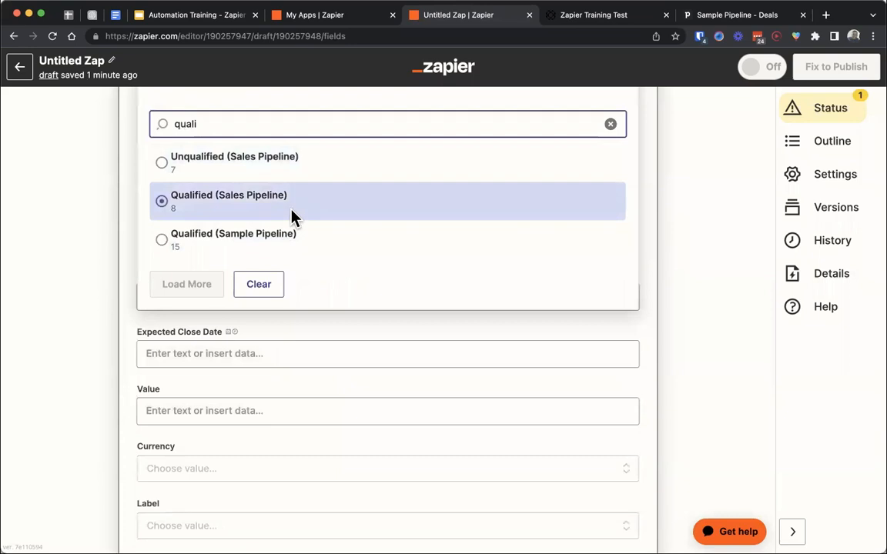
left_click(289, 213)
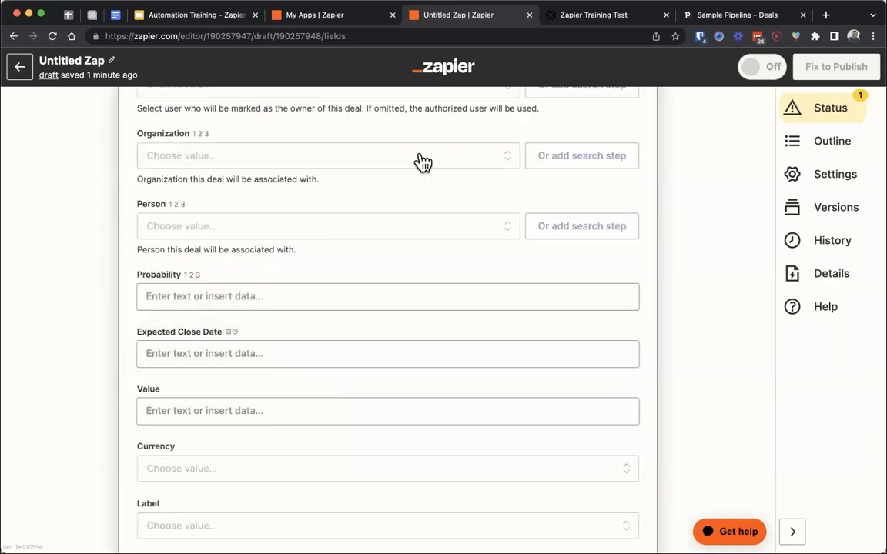
- Search the Stage options for "simple", clear the search, and switch to Pipedrive to check the pipeline's name
scroll(297, 178, "up", 4)
left_click(257, 198)
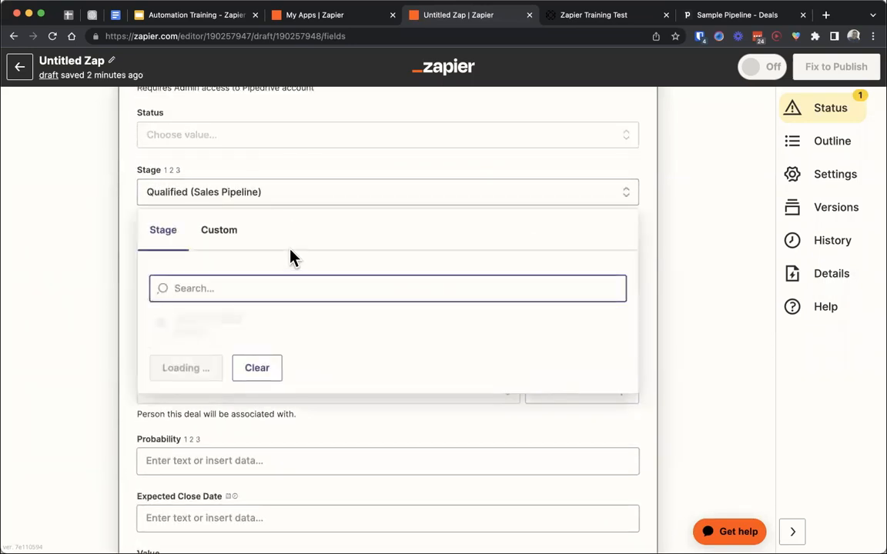
type("simple")
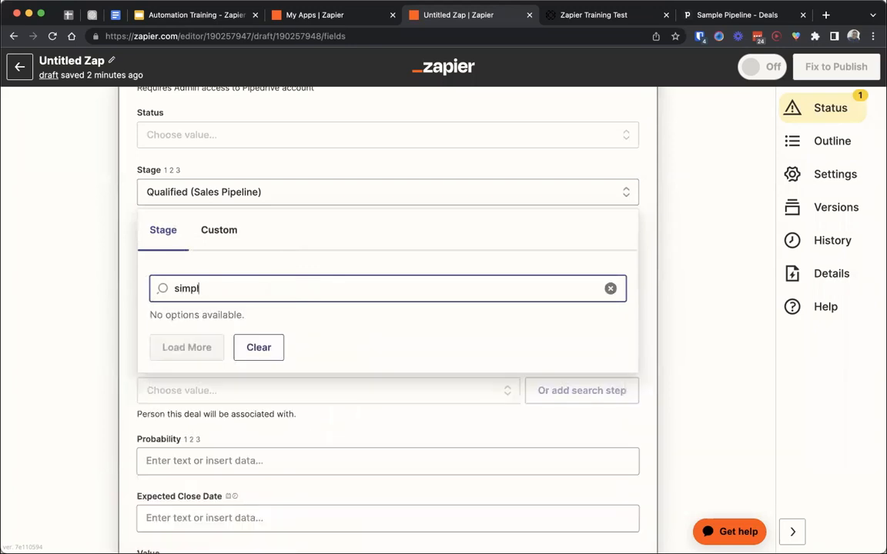
key("alt+BackSpace")
left_click(746, 15)
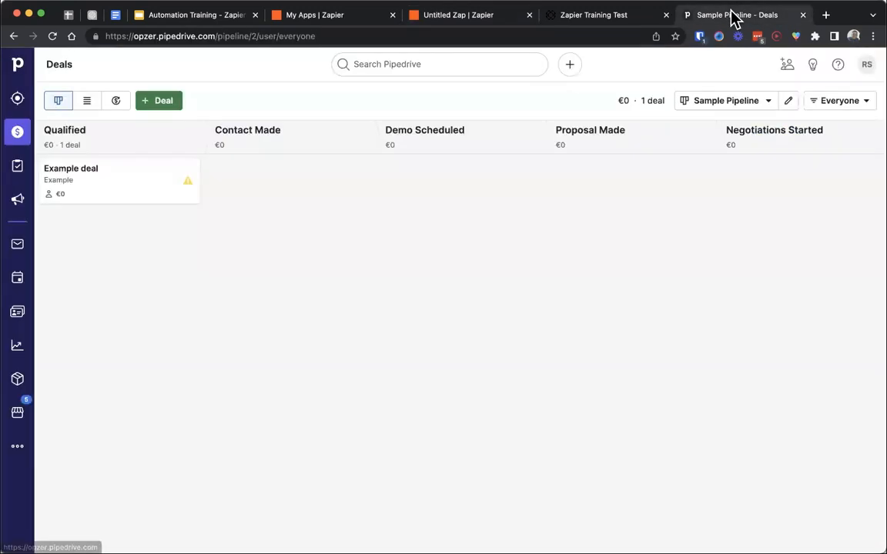
left_click(695, 112)
left_click(715, 111)
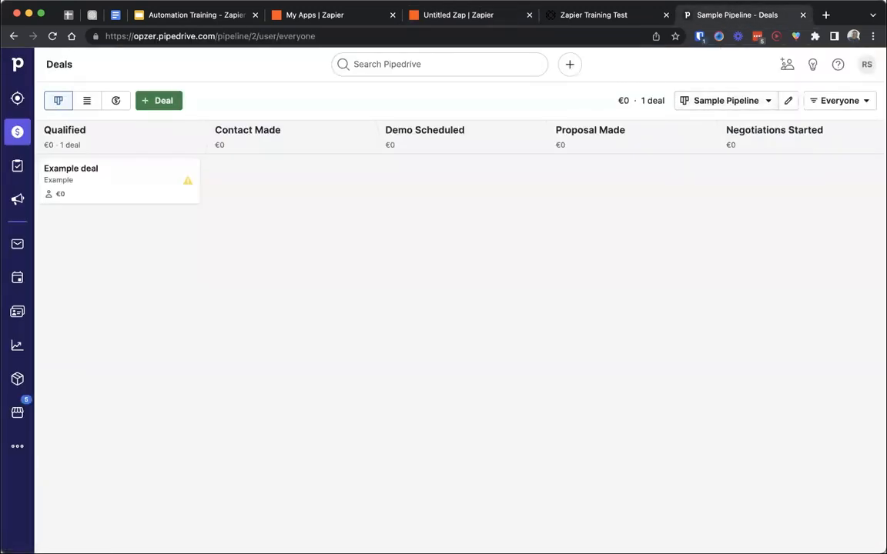
- Switch back to Zapier and set the deal's Stage to Qualified (Sample Pipeline)
left_click(459, 16)
scroll(366, 409, "down", 10)
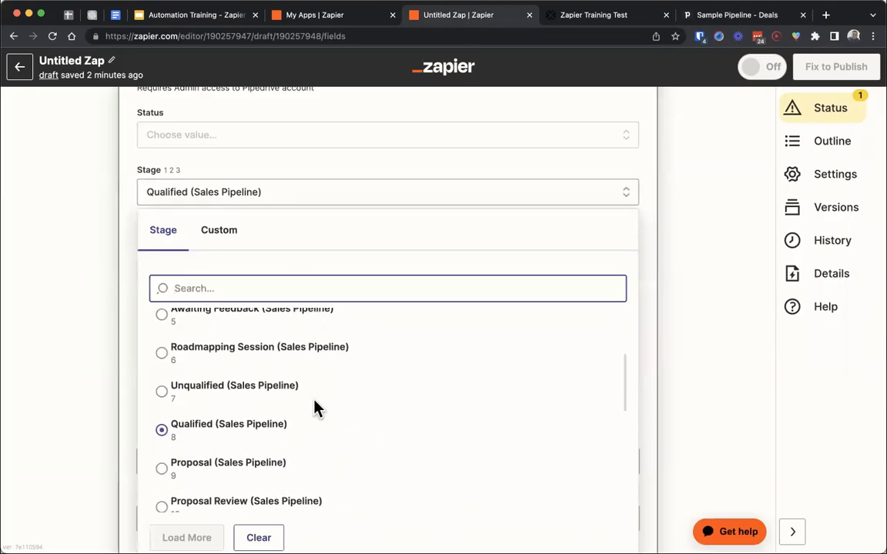
scroll(315, 408, "down", 5)
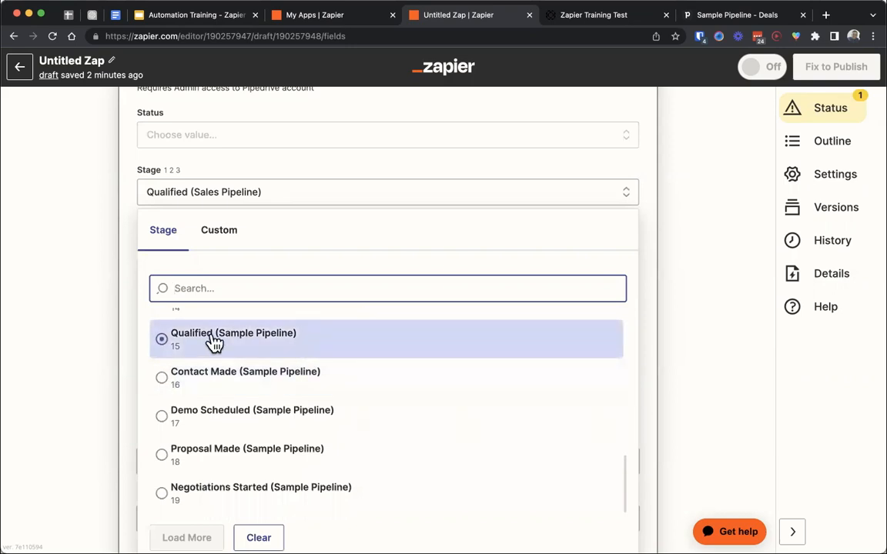
left_click(240, 339)
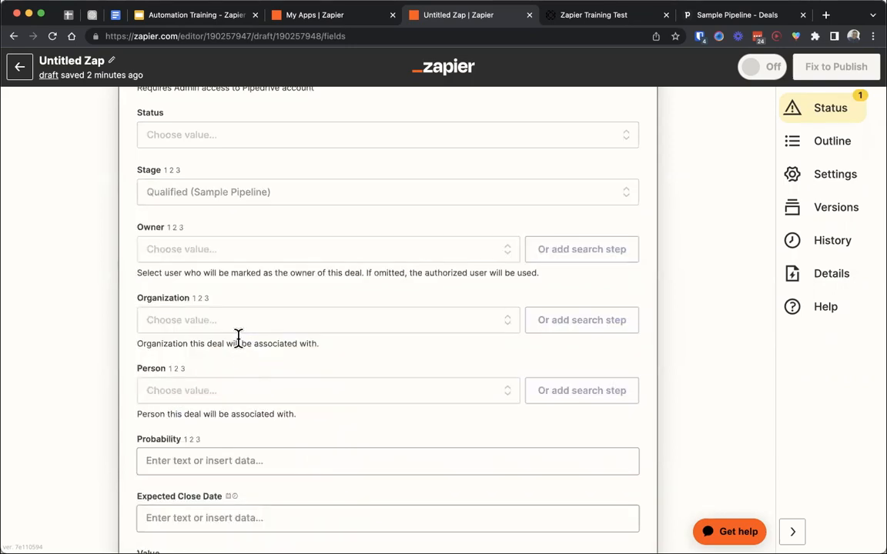
- Map the deal's Email Address field to the Paperform Email Address - Answer value
scroll(123, 312, "down", 5)
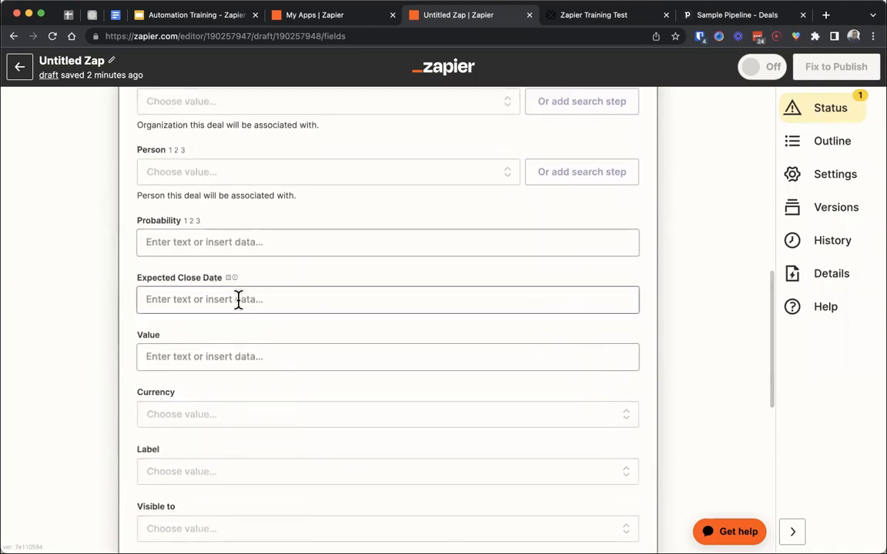
scroll(238, 301, "down", 4)
scroll(238, 307, "down", 3)
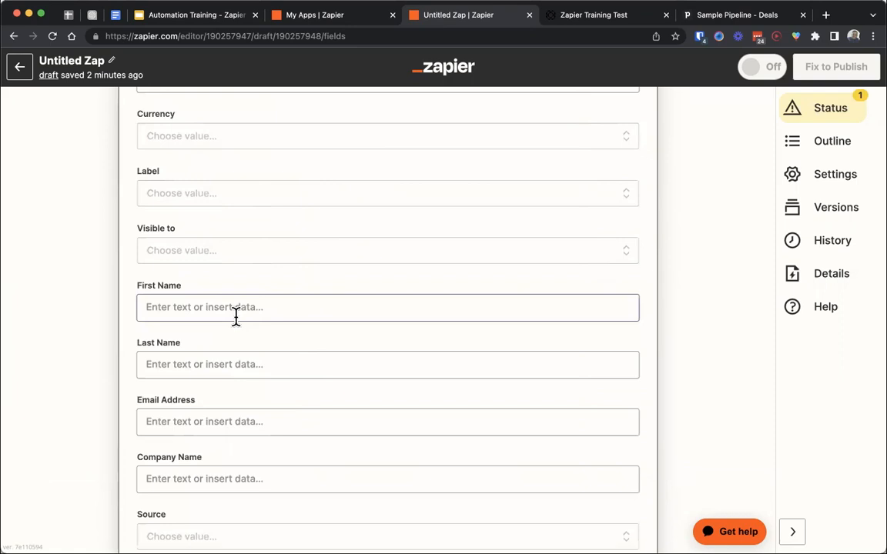
scroll(236, 315, "down", 2)
left_click(218, 339)
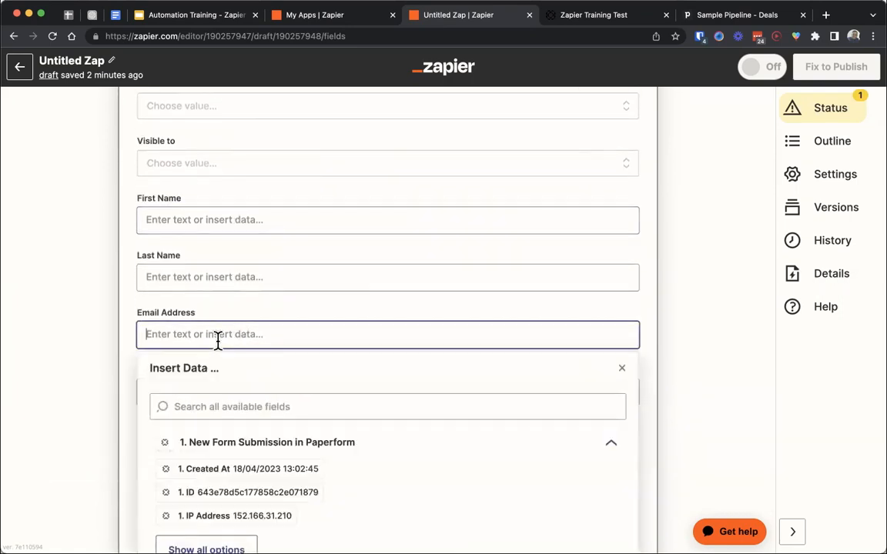
left_click(237, 408)
scroll(238, 408, "down", 2)
left_click(223, 489)
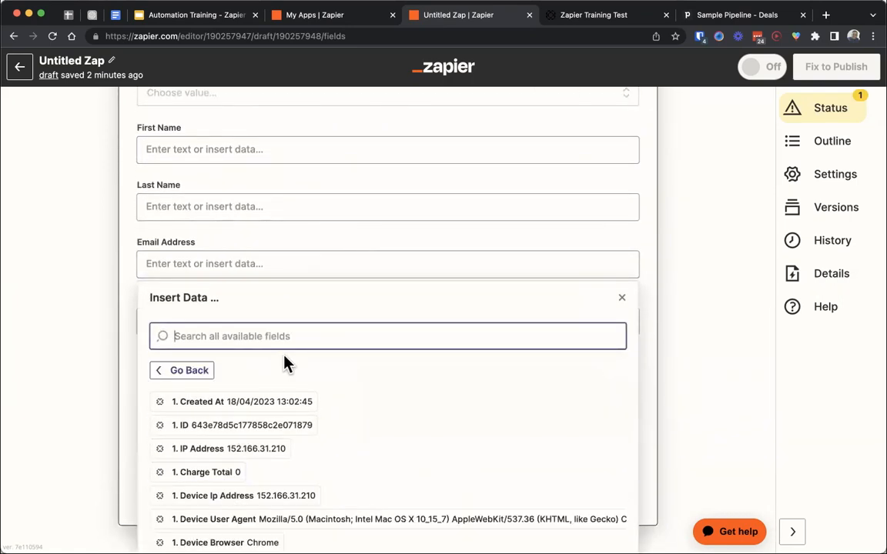
type("isaa")
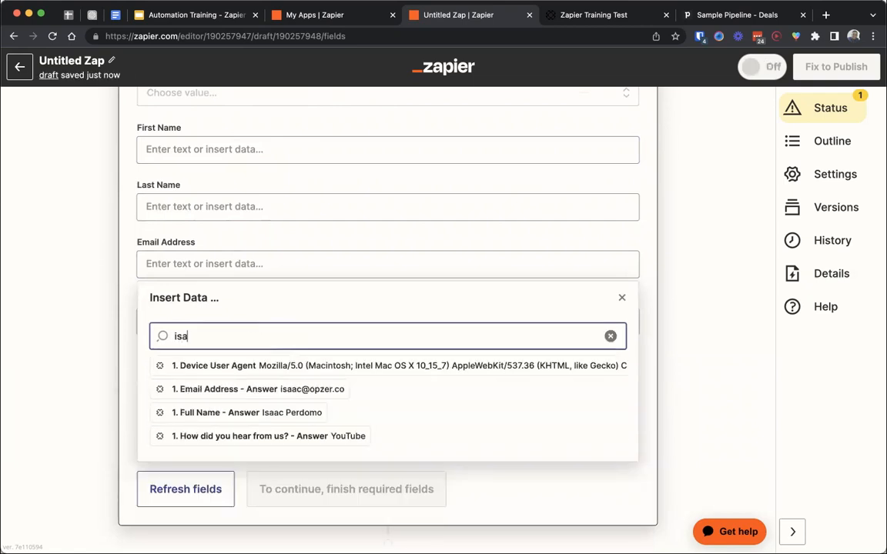
left_click(287, 392)
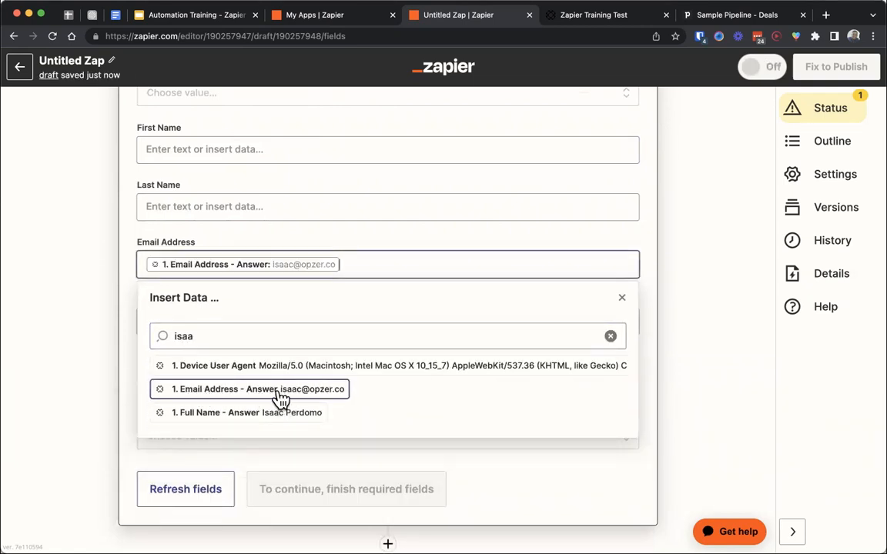
left_click(124, 323)
- Map the required Title field of the deal to the Paperform Full Name - Answer value
scroll(124, 323, "up", 2)
scroll(124, 326, "up", 10)
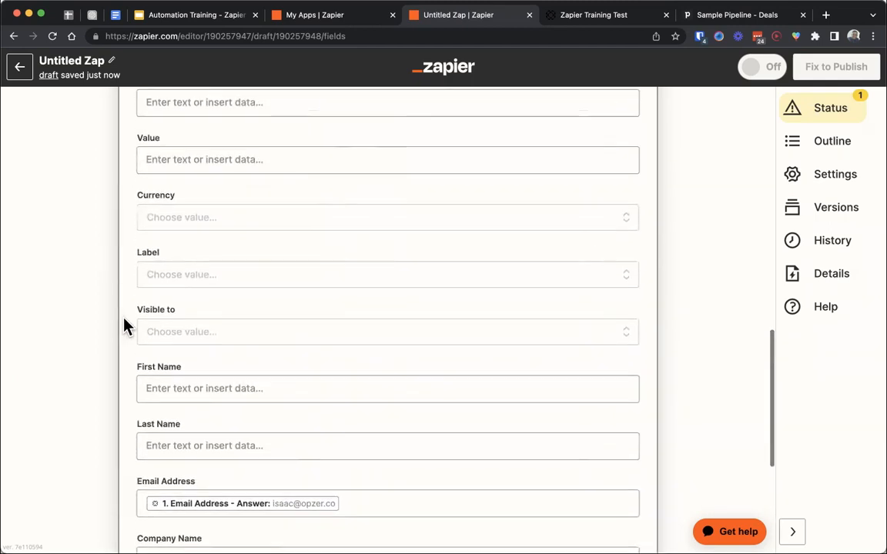
scroll(124, 326, "up", 12)
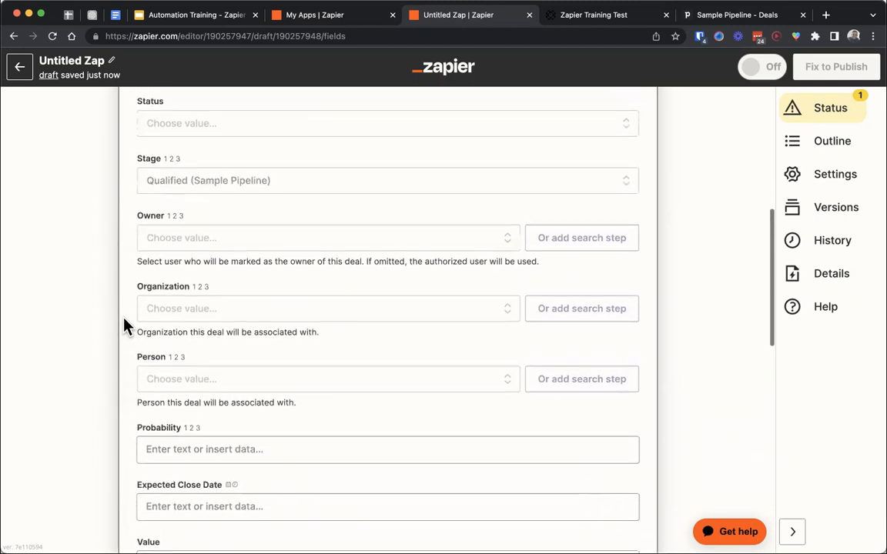
left_click(233, 247)
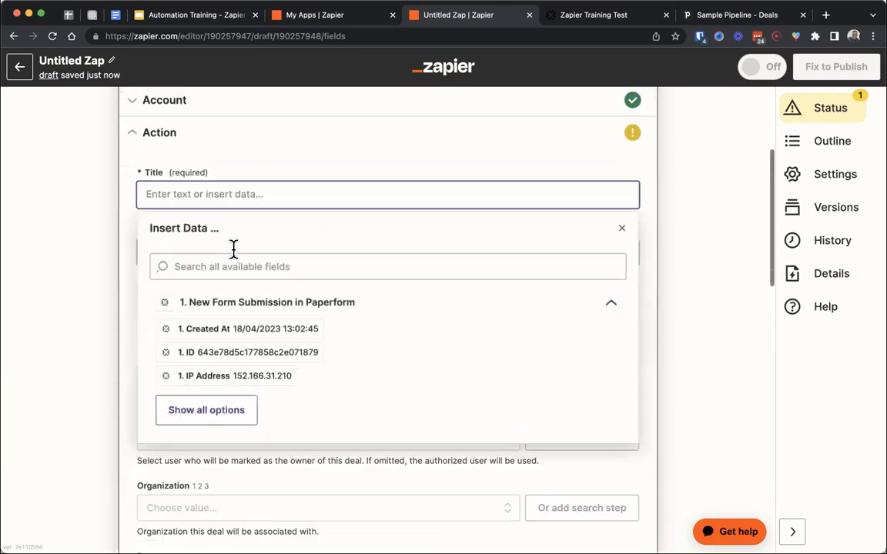
left_click(239, 215)
type("full")
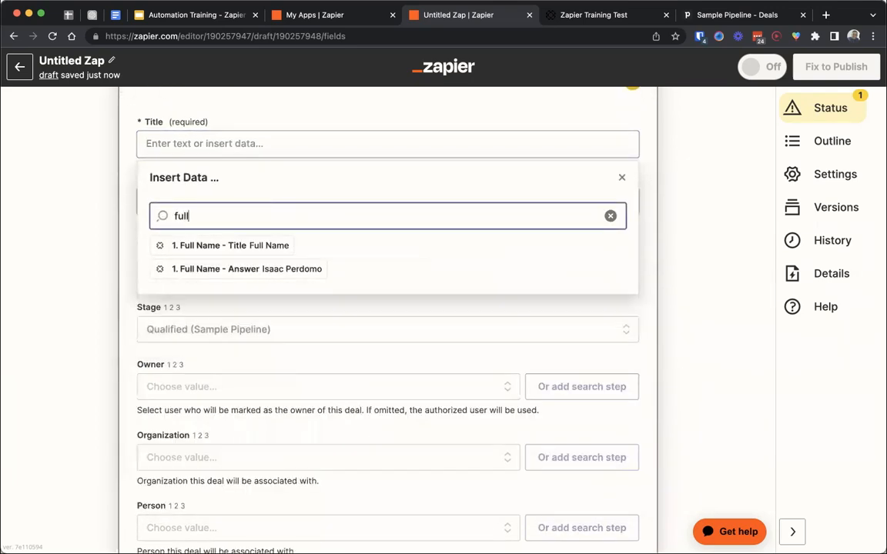
left_click(238, 267)
- Search the Source field's preset options for "sour" and its custom form data for "sourc"
scroll(118, 291, "down", 15)
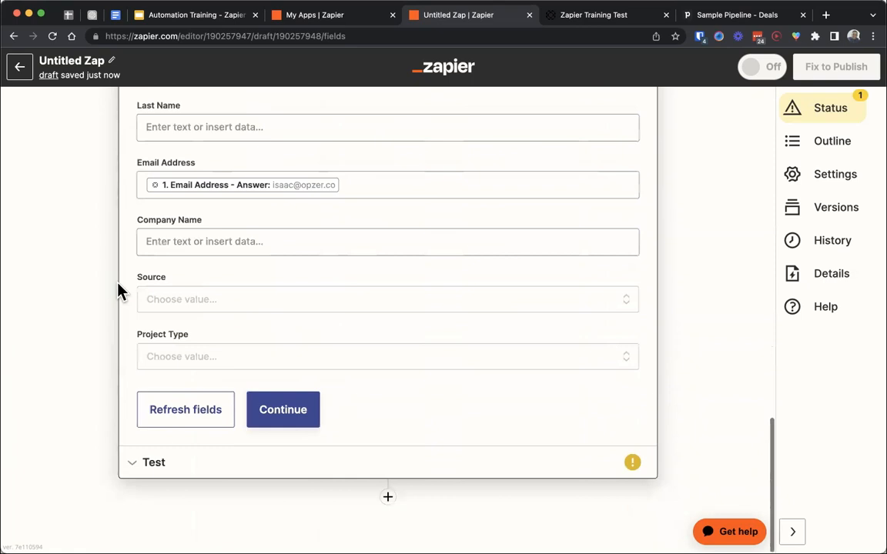
left_click(174, 300)
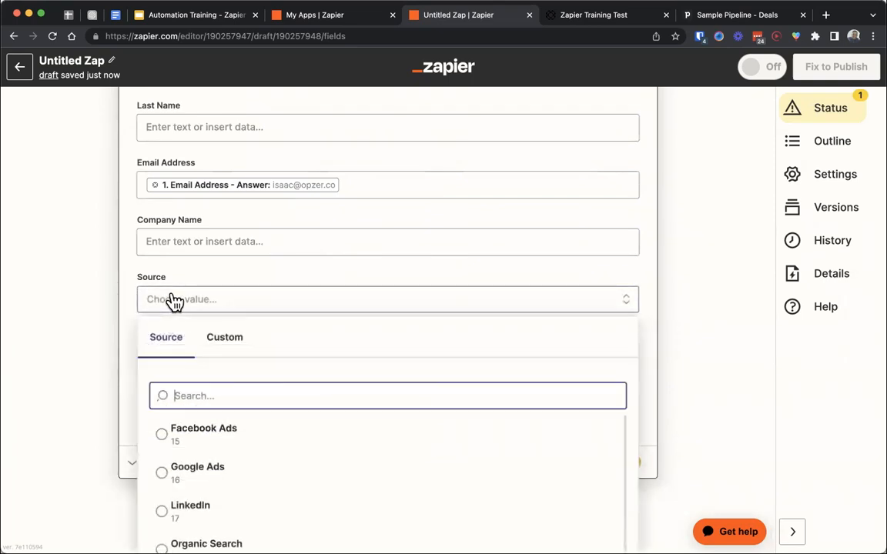
type("sour")
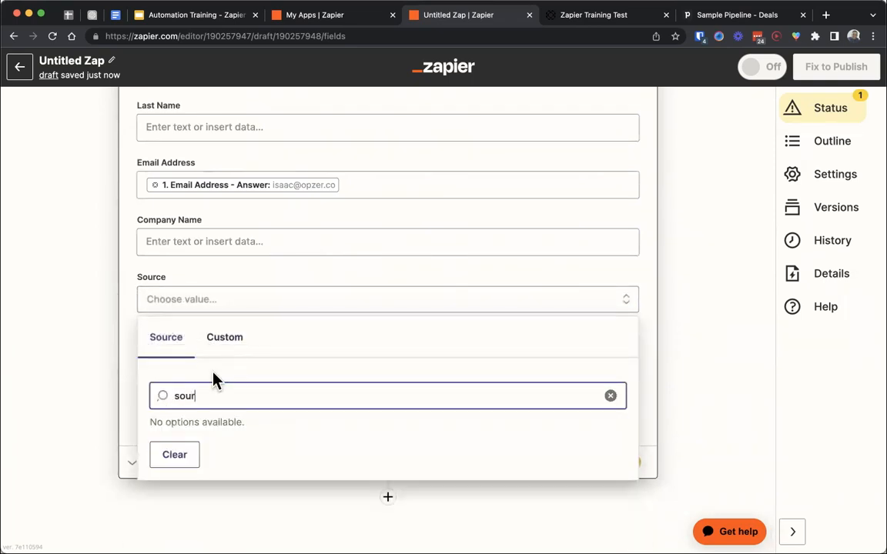
left_click(228, 347)
left_click(208, 396)
type("sourc")
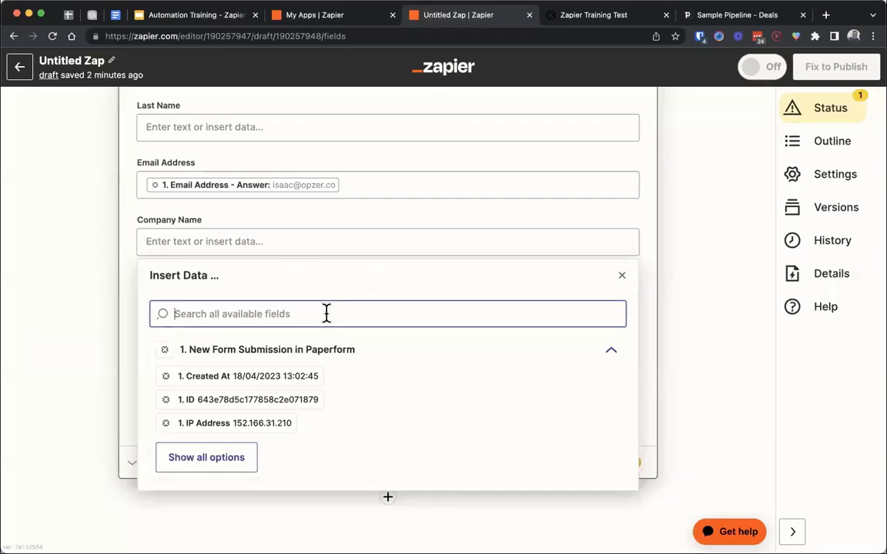
- Search the form data for "opz" and map Company Name to the Paperform Company Name - Answer value
type("opz")
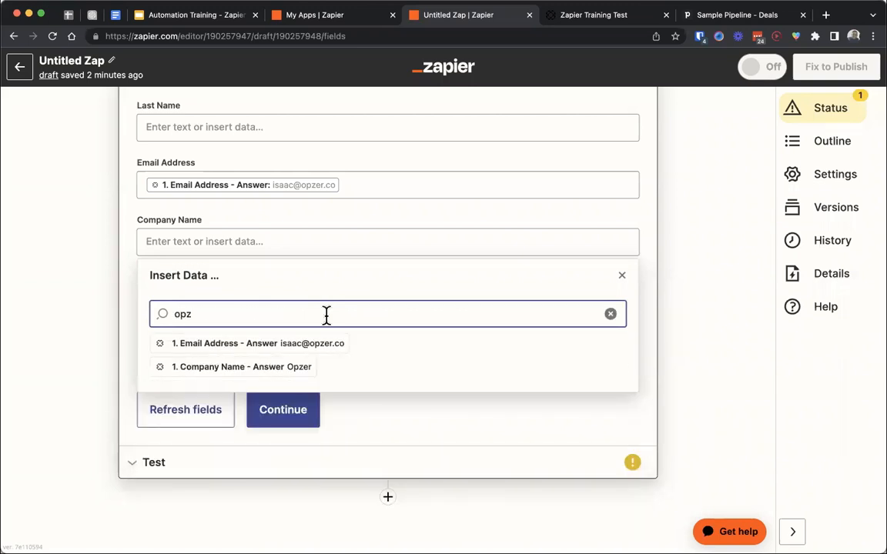
left_click(307, 364)
left_click(87, 302)
- Examine the options offered for Source, leave the field empty, and check the Zapier Training Test form in Paperform before returning to Zapier
left_click(176, 308)
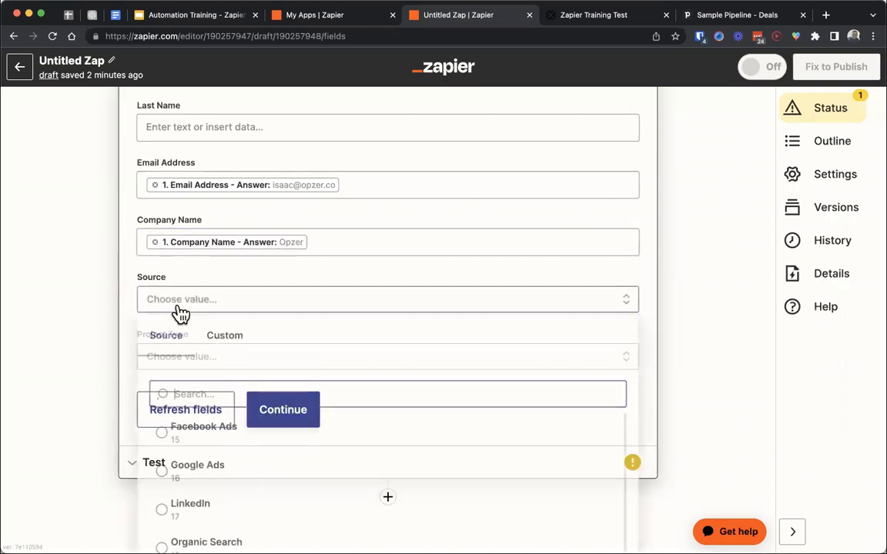
scroll(178, 313, "down", 3)
scroll(321, 414, "down", 2)
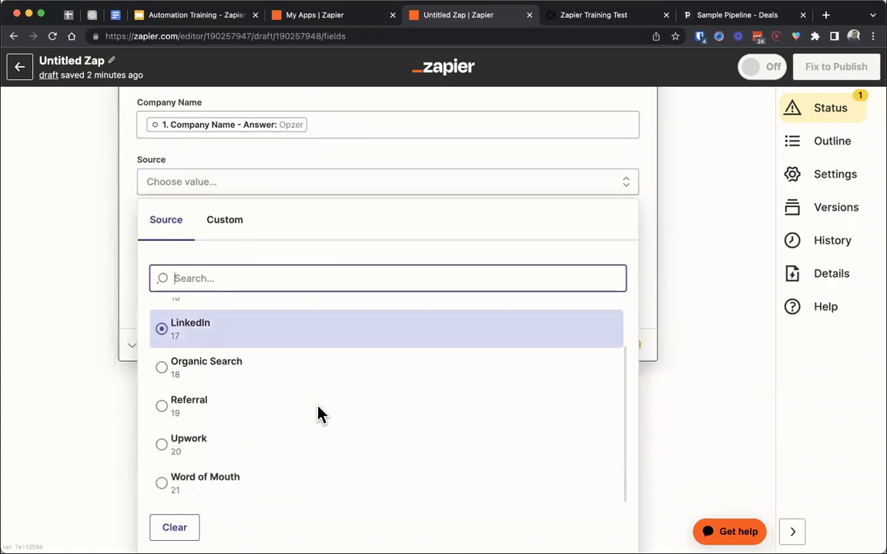
scroll(317, 414, "up", 2)
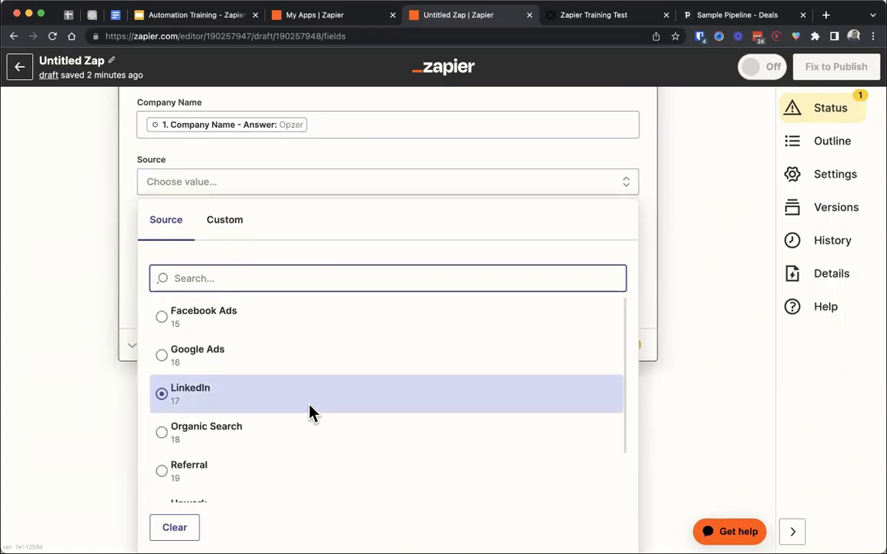
left_click(44, 430)
left_click(228, 300)
left_click(108, 293)
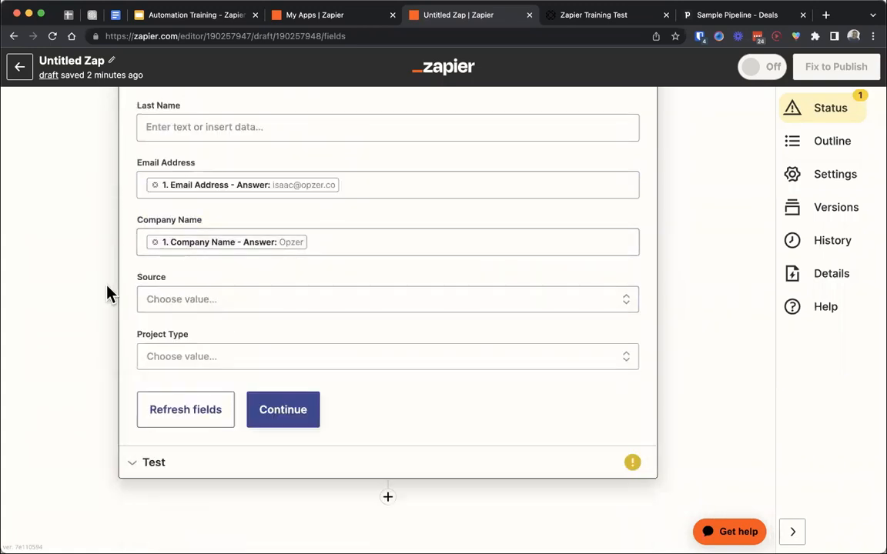
left_click(591, 21)
left_click(471, 21)
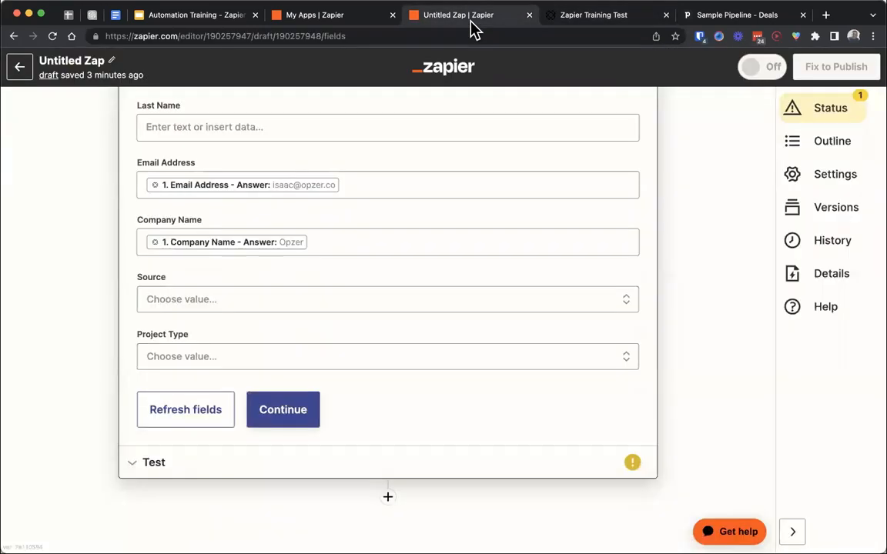
- Examine the preset Source options, leave the field empty, and review the deal's mapped fields back up to Title
left_click(306, 308)
scroll(307, 312, "down", 3)
left_click(287, 392)
scroll(286, 394, "down", 2)
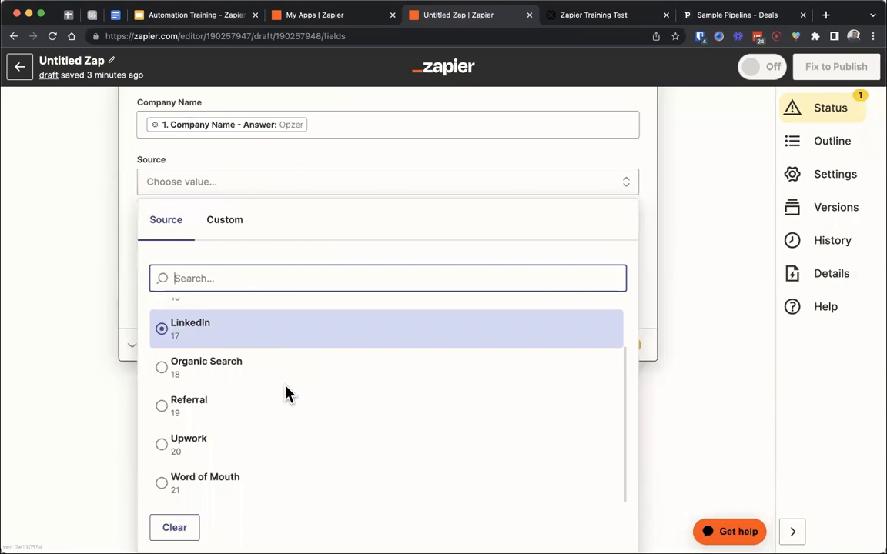
left_click(98, 418)
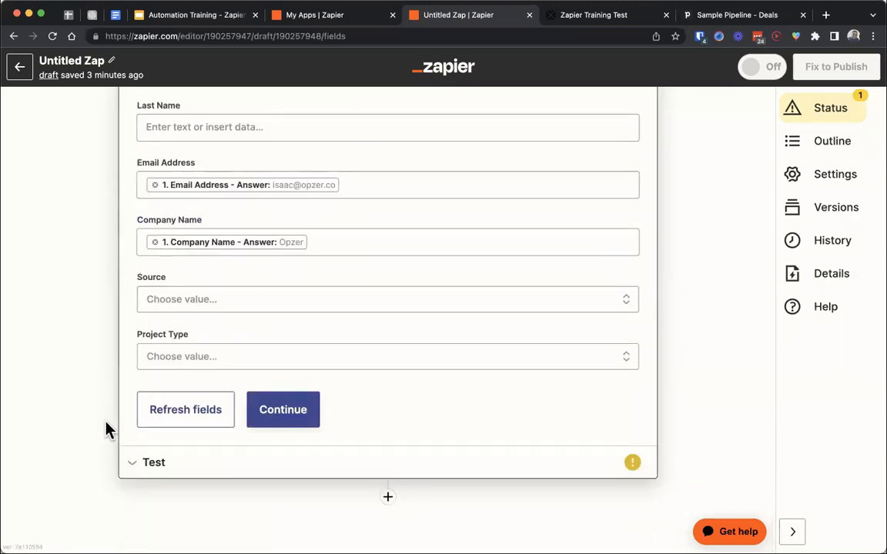
scroll(106, 421, "up", 2)
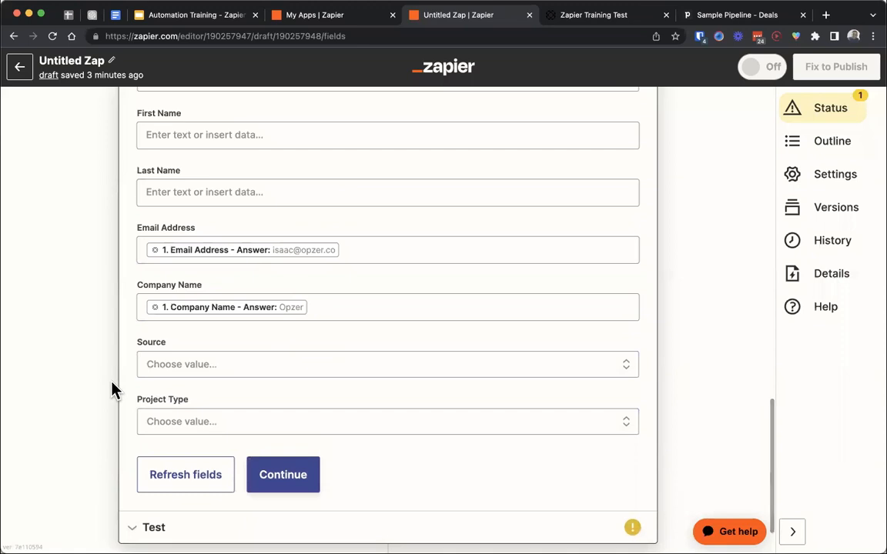
scroll(116, 376, "up", 10)
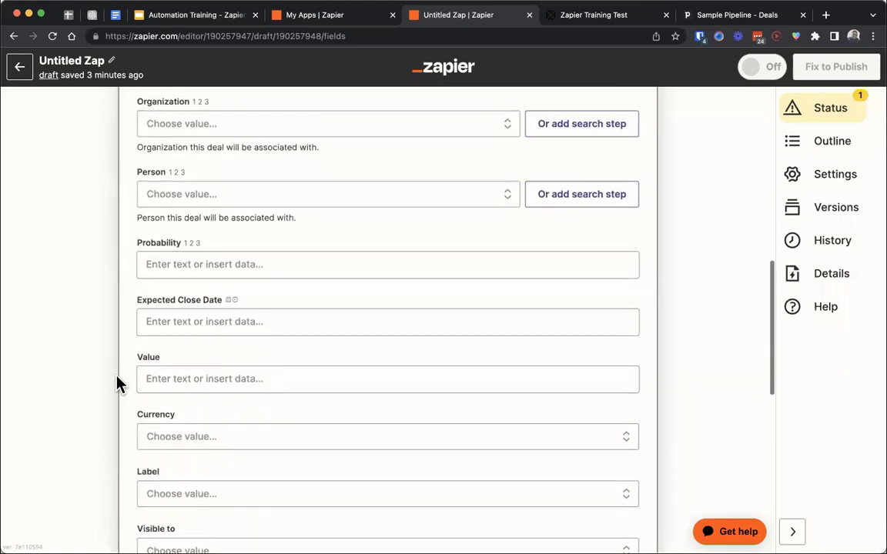
scroll(116, 384, "up", 5)
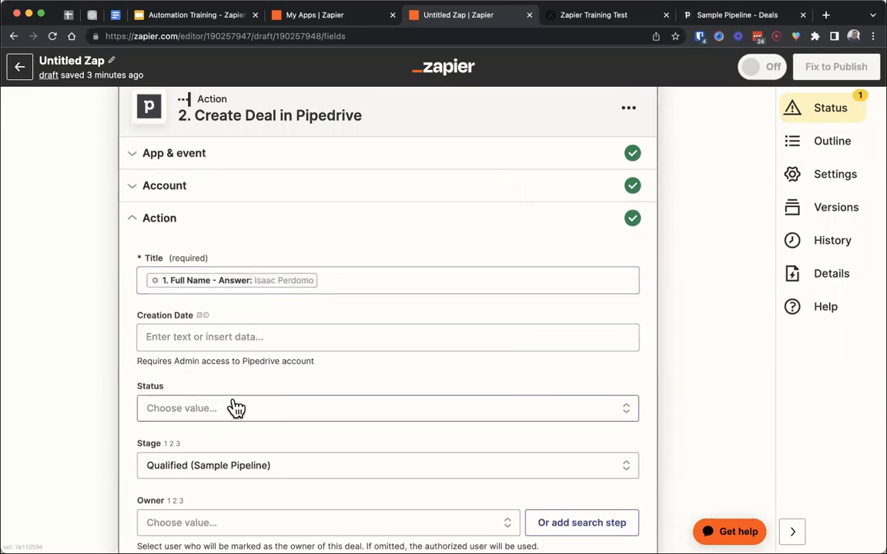
- Accept the field mappings of the Create Deal action and run its test to send a deal to Pipedrive
scroll(344, 425, "down", 9)
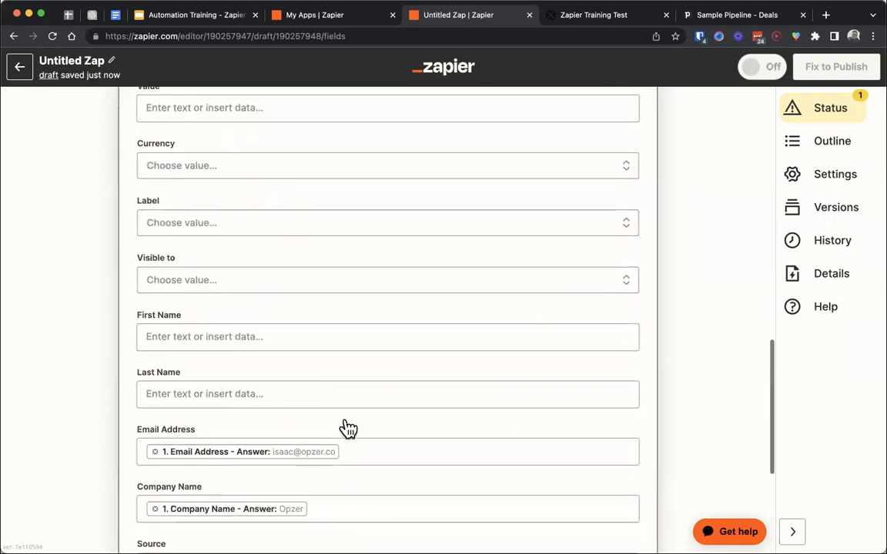
scroll(348, 428, "down", 3)
left_click(281, 481)
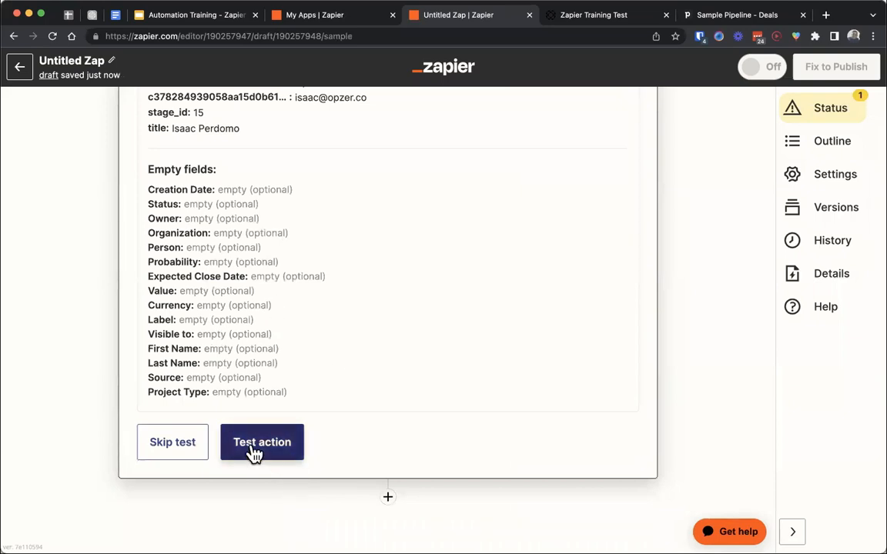
left_click(254, 453)
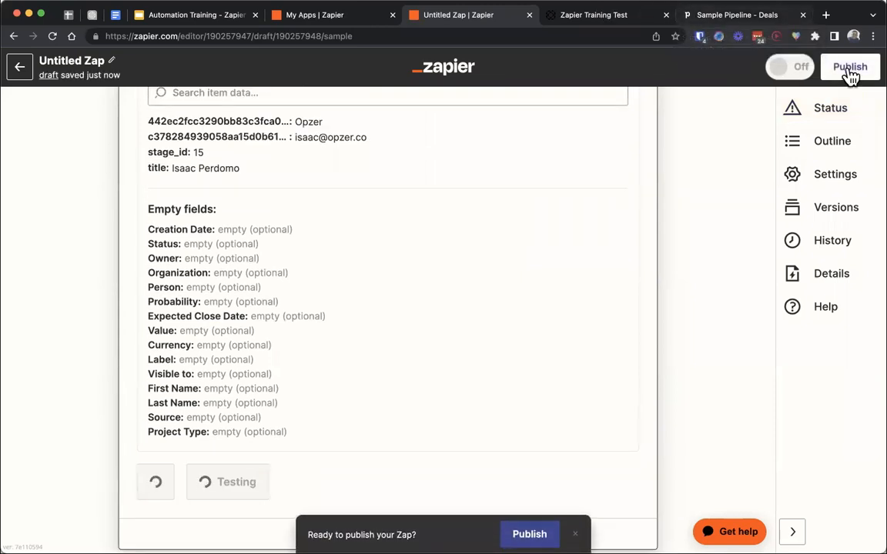
- Switch to Pipedrive, open the test deal in the Qualified stage, and check its Email Address and Company Name details
left_click(737, 19)
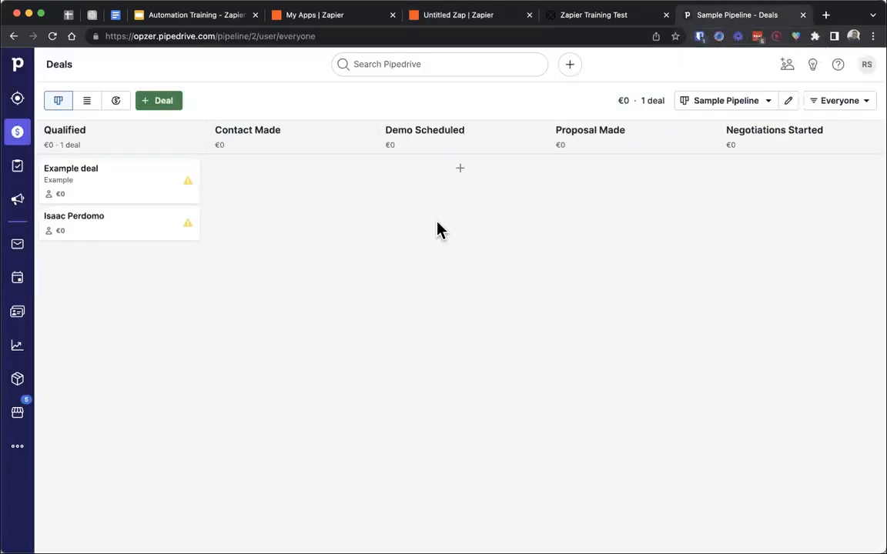
left_click(99, 228)
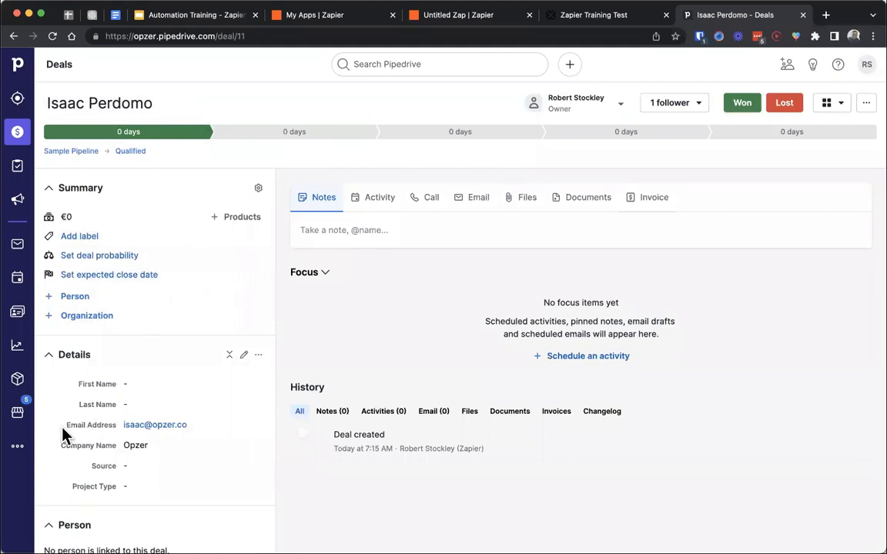
left_click_drag(64, 428, 195, 453)
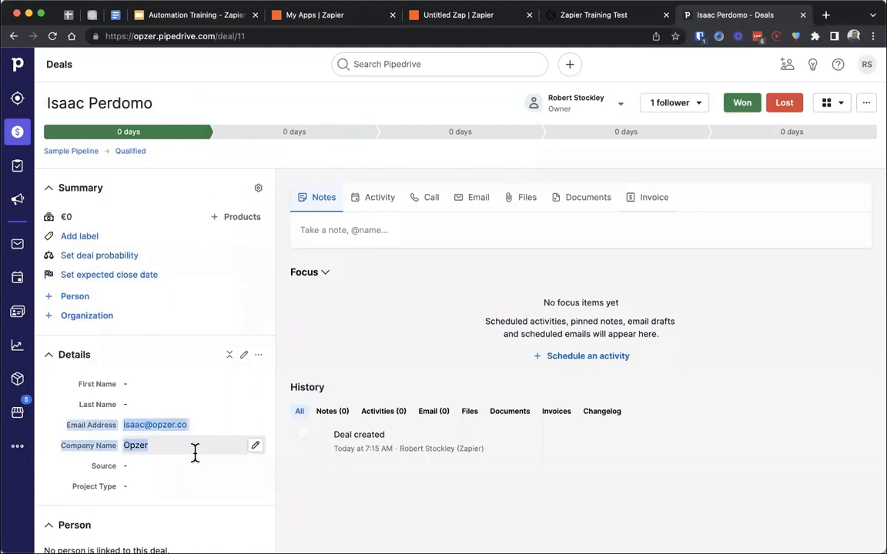
left_click(398, 305)
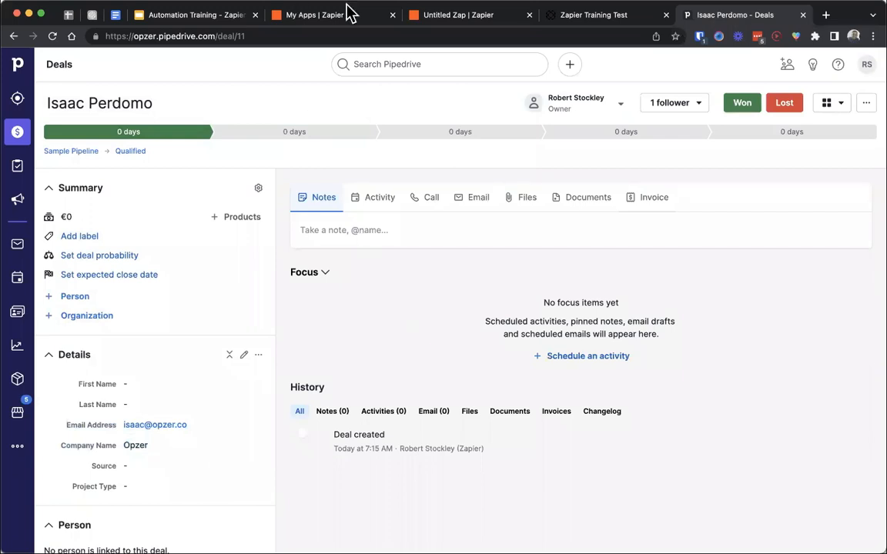
- Return to Zapier, publish the Zap, and dismiss the offer to share a copy as a template
left_click(422, 21)
scroll(336, 228, "up", 5)
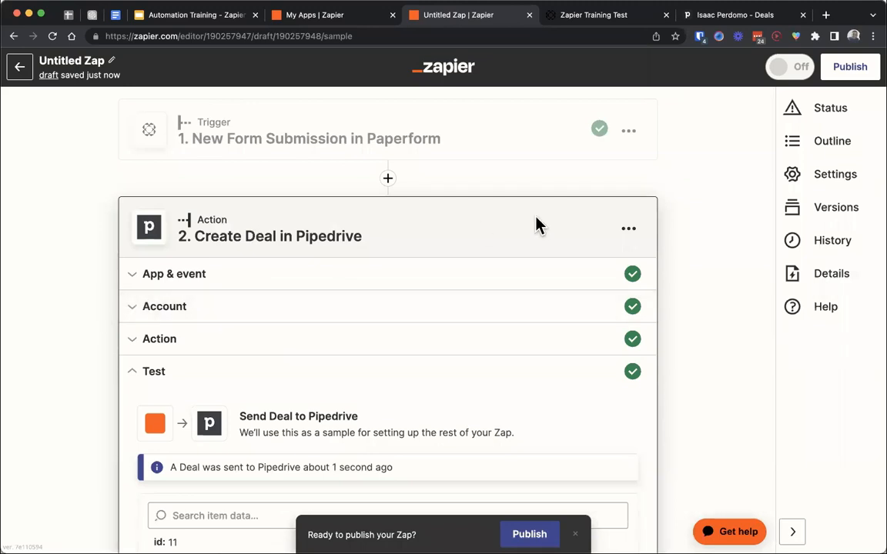
left_click(839, 68)
left_click(472, 323)
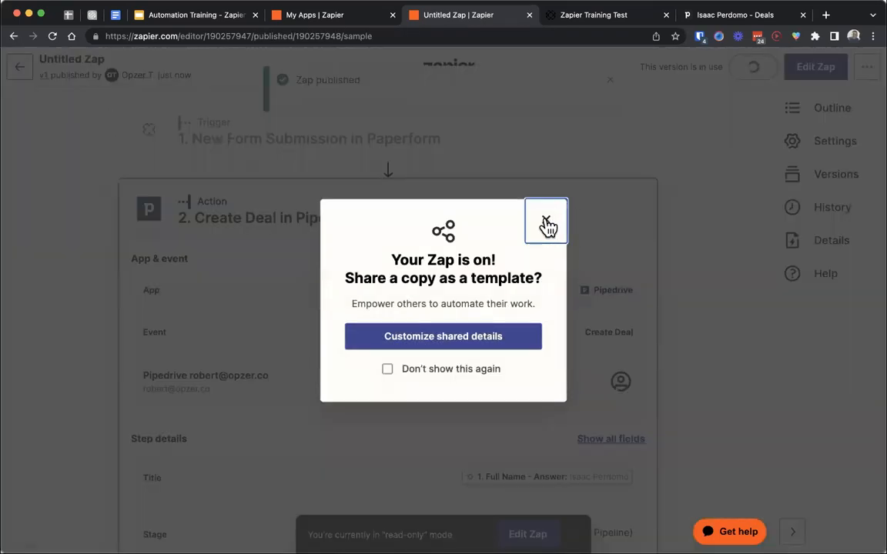
left_click(545, 221)
- Rename the Zap as "[Zapier Training] Form Submission (Zapier Training) > Create PD Deal"
triple_click(66, 58)
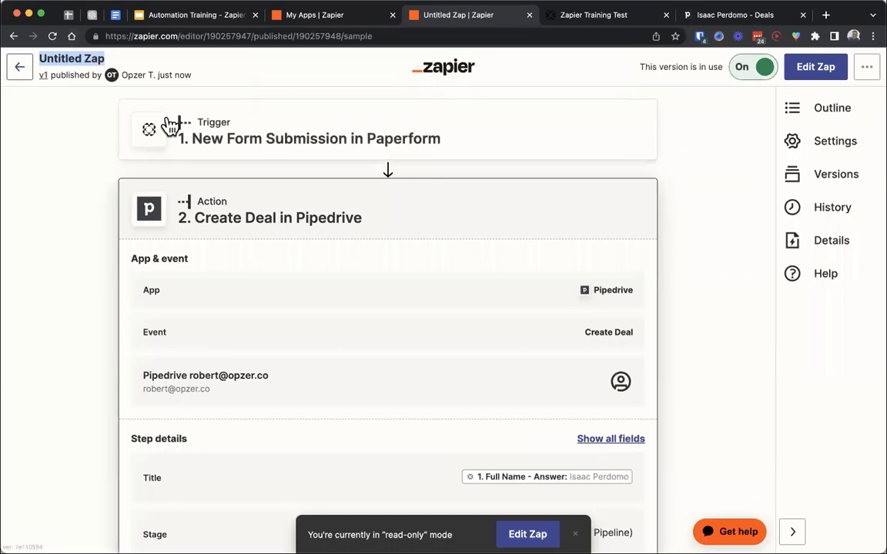
type("[")
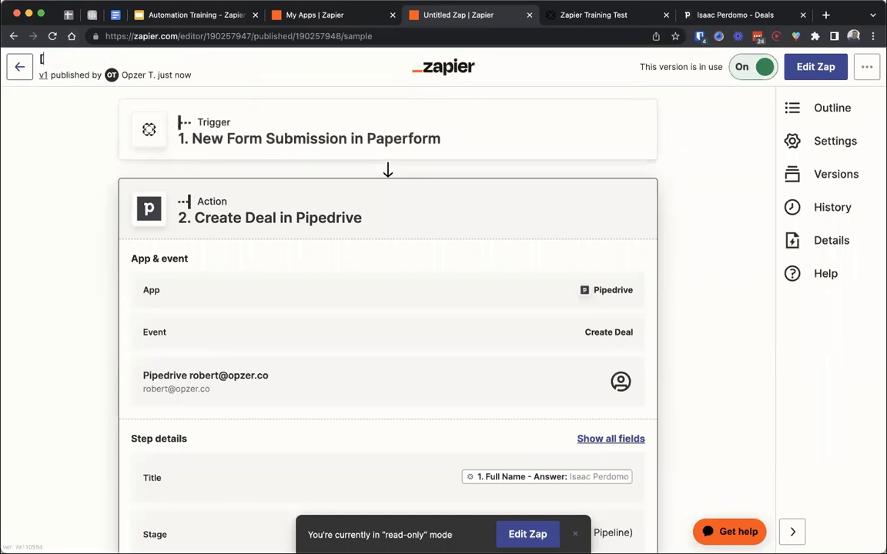
type("Zapier Training]")
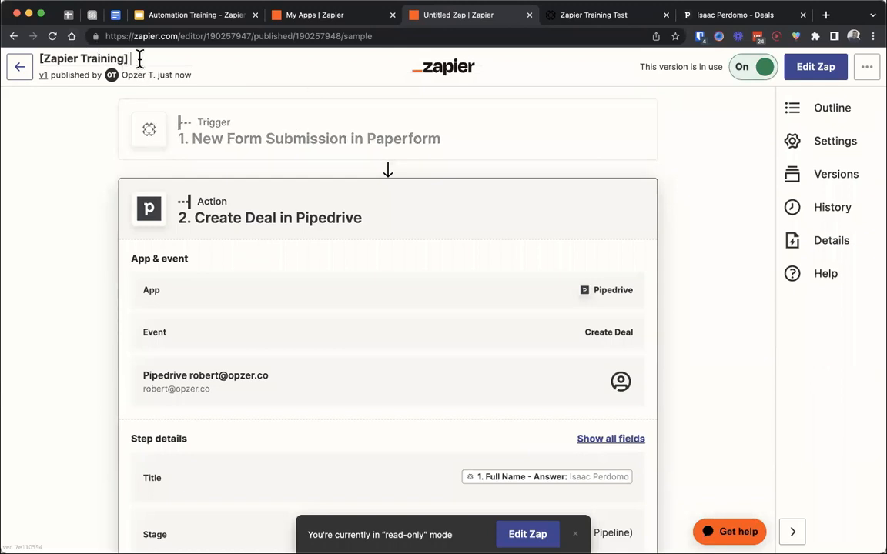
type(" Form Submission")
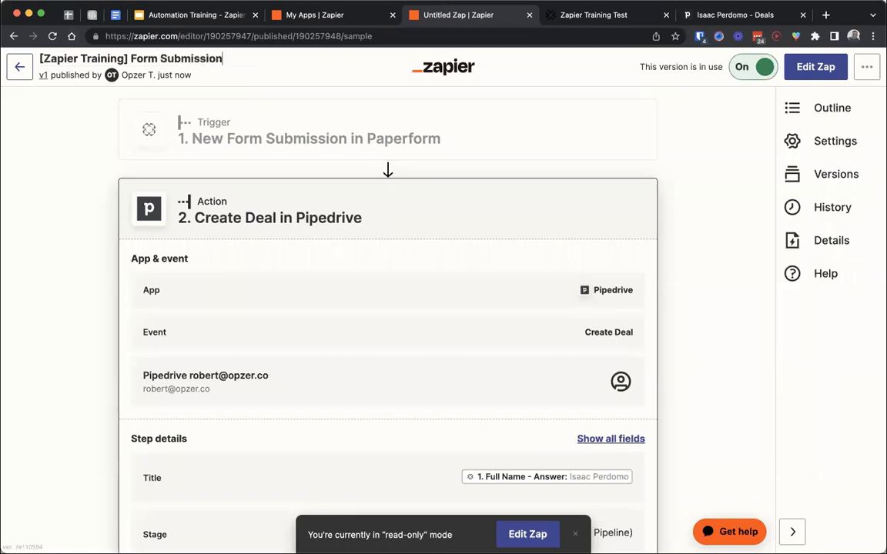
type(" (Zapier Training) >")
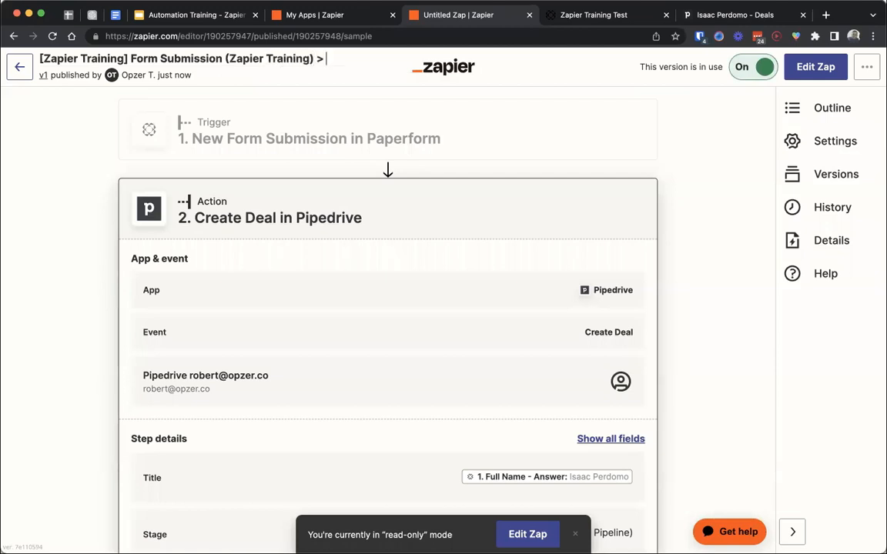
type(" Create PD Deal")
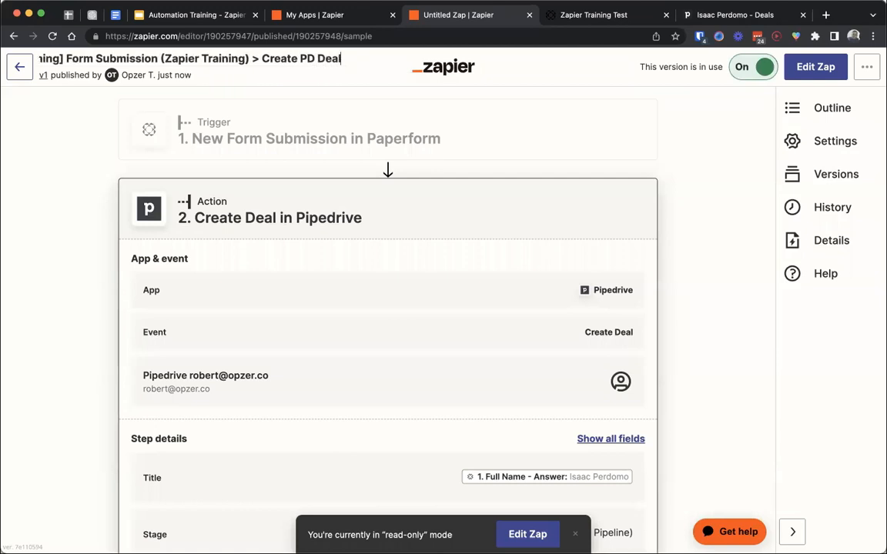
key("Return")
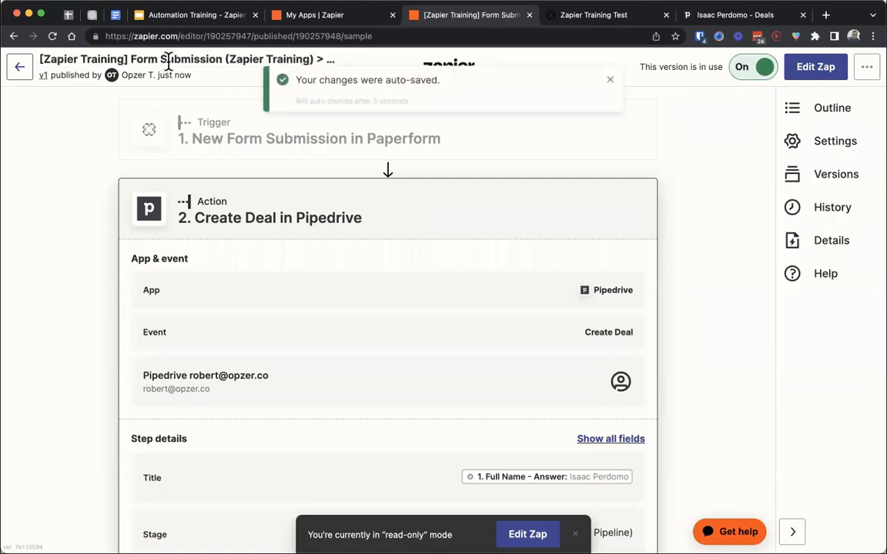
left_click(611, 82)
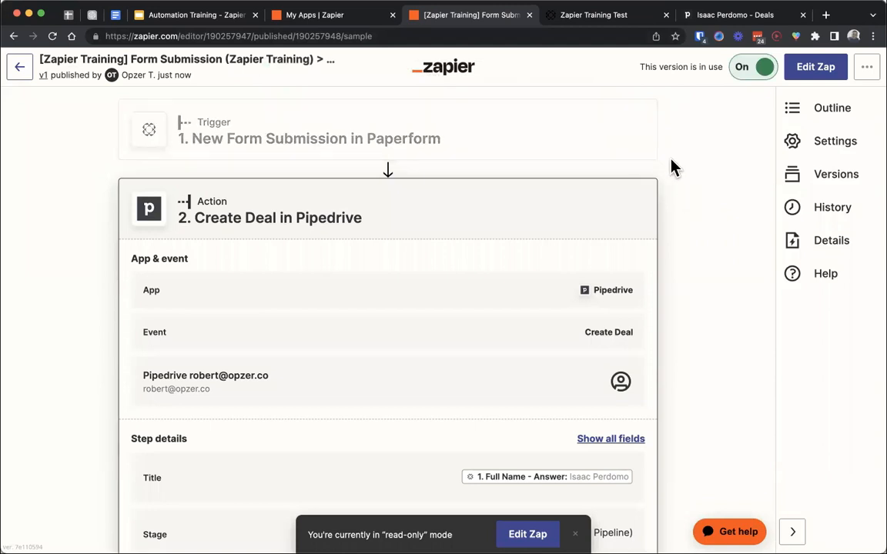
- Reload the Zapier Training Test form in Paperform and fill in the full name, the email address and the company name OpzerX
left_click(727, 17)
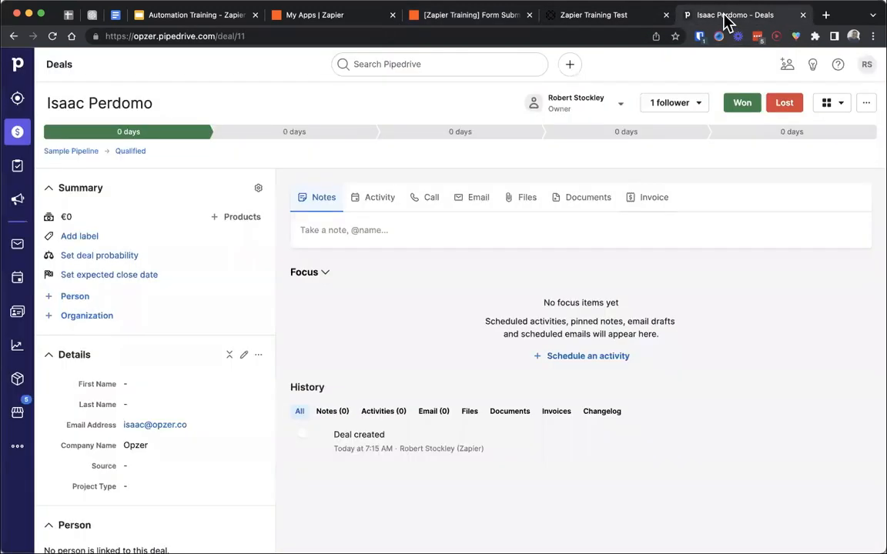
left_click(628, 17)
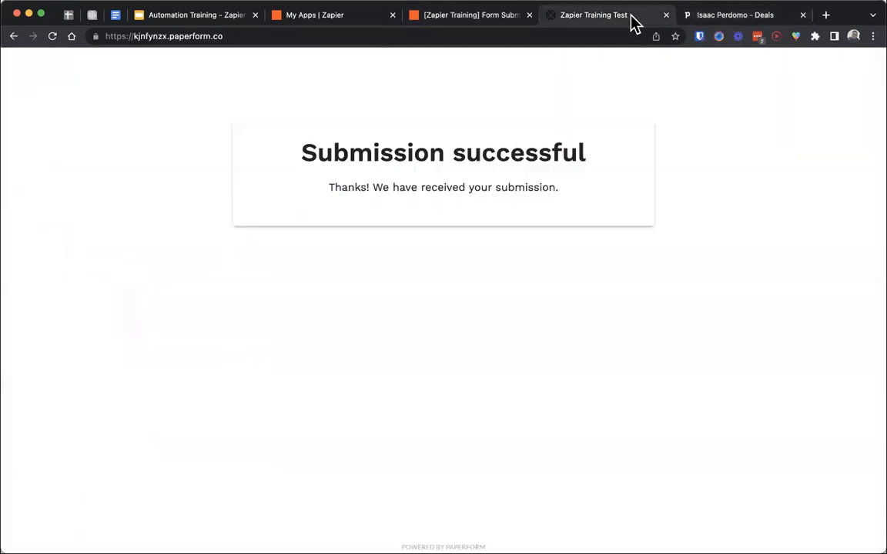
left_click(54, 37)
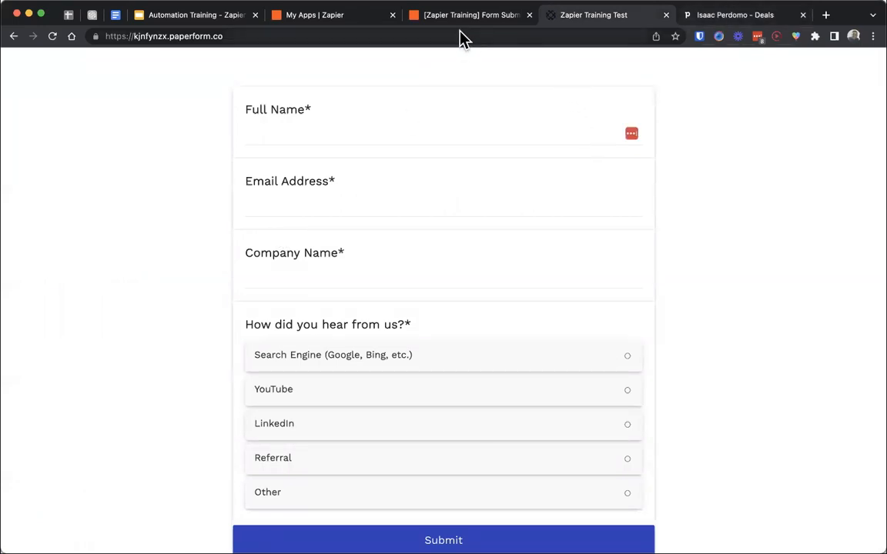
left_click(368, 136)
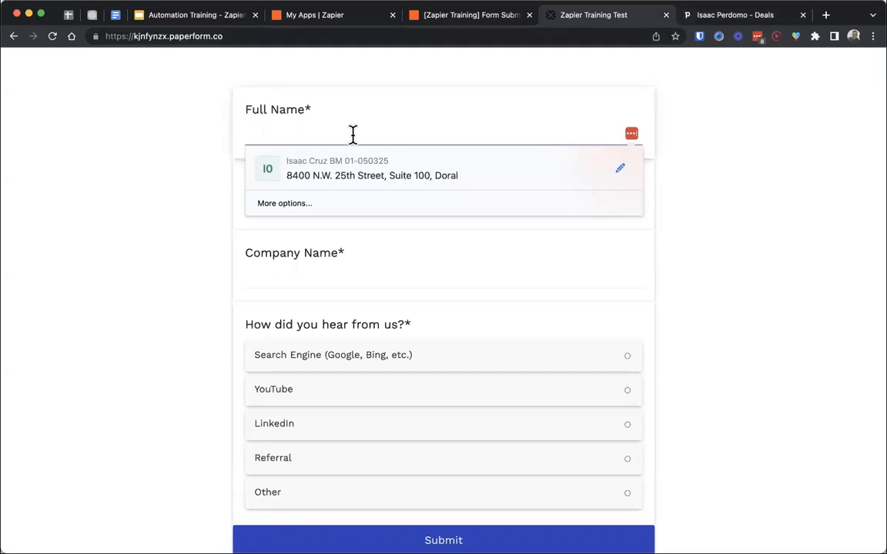
type("James Doe")
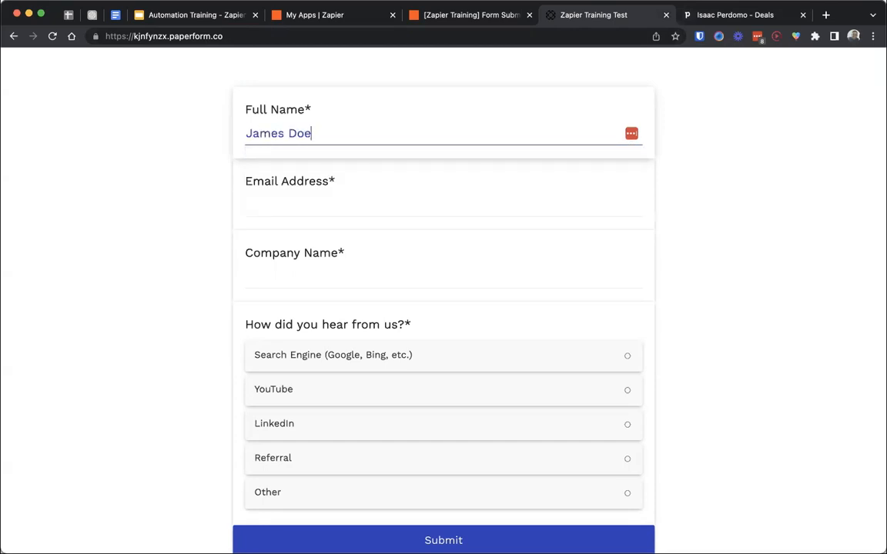
key("Tab")
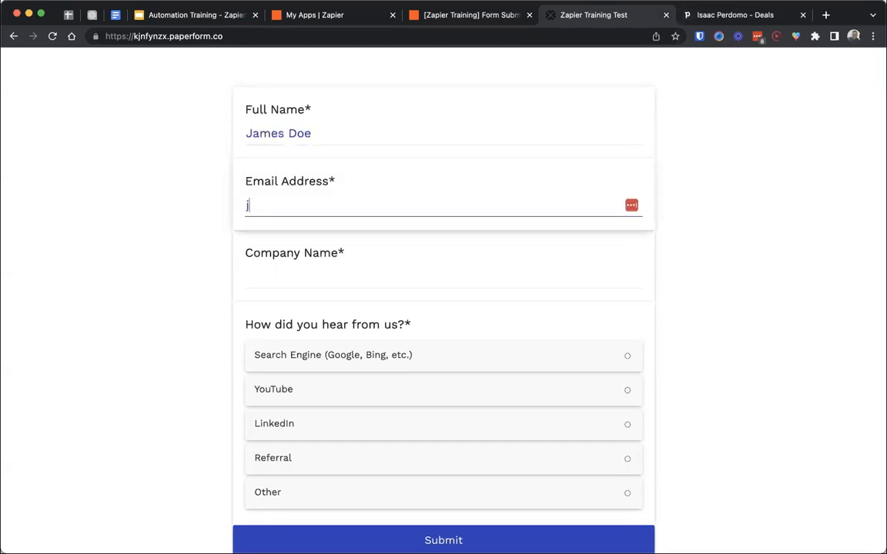
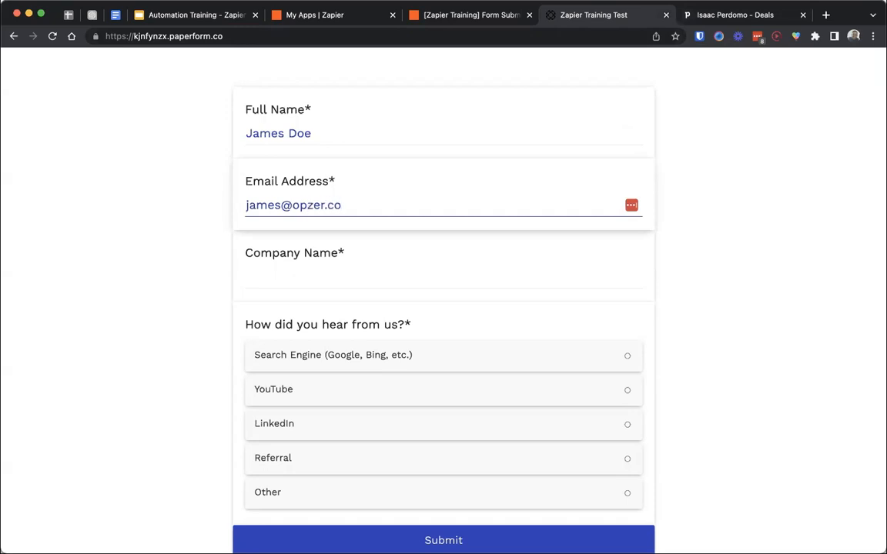
key("Tab")
type("OpzerX")
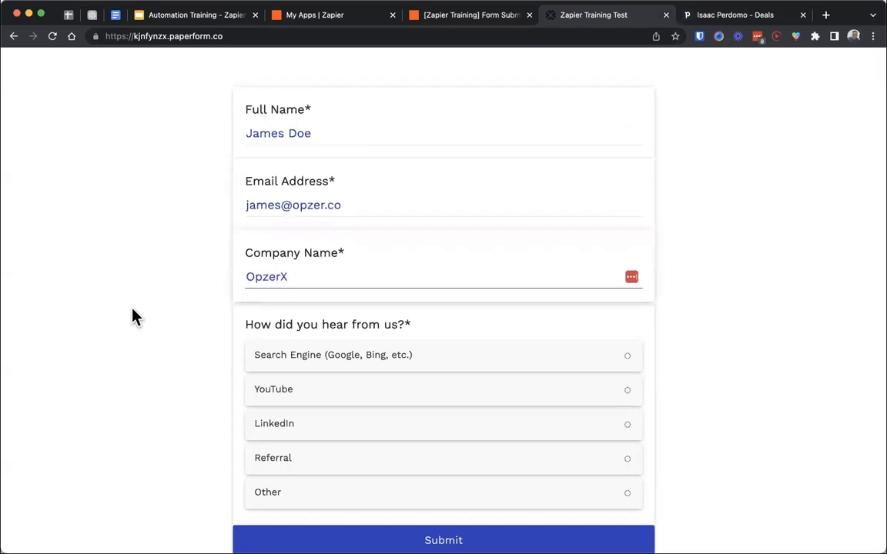
- Answer "How did you hear from us?" with Other, specify "Don't know", and submit the form
scroll(138, 324, "down", 2)
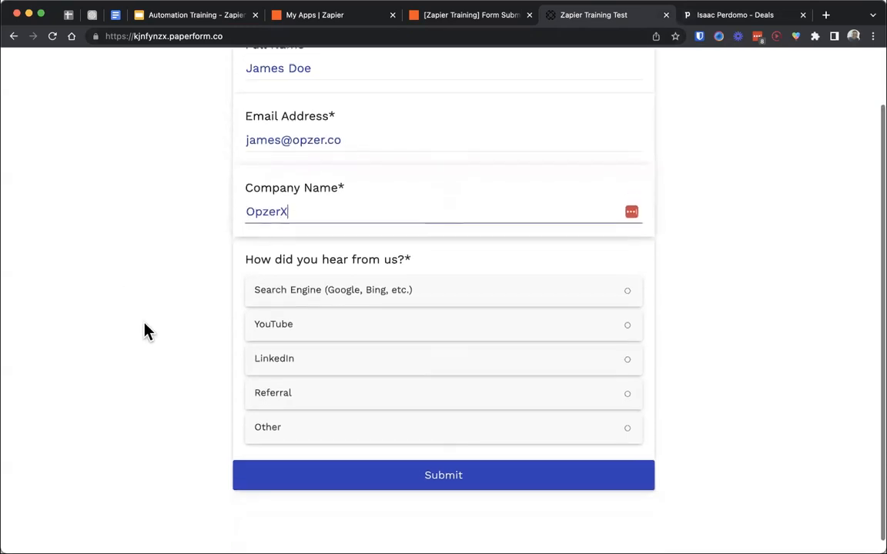
left_click(339, 420)
left_click(360, 456)
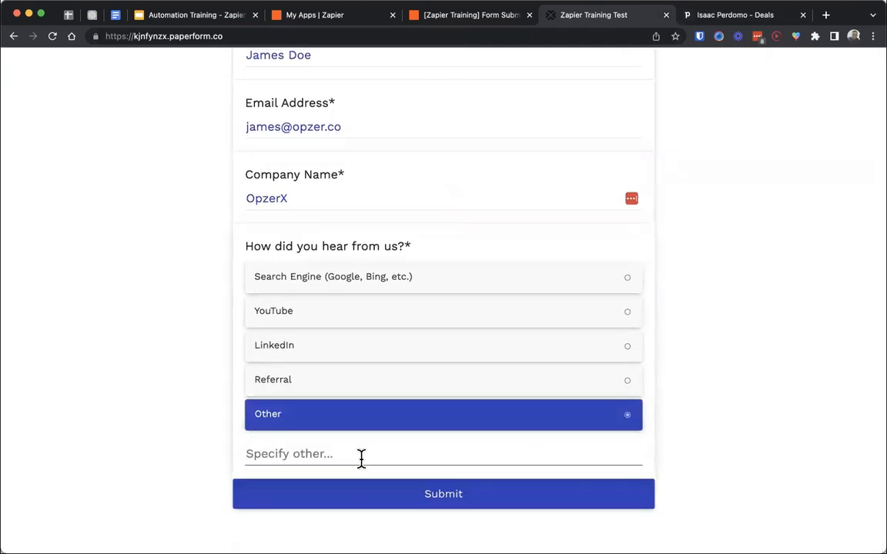
type("Don't")
key("BackSpace")
type("'t know")
left_click(376, 500)
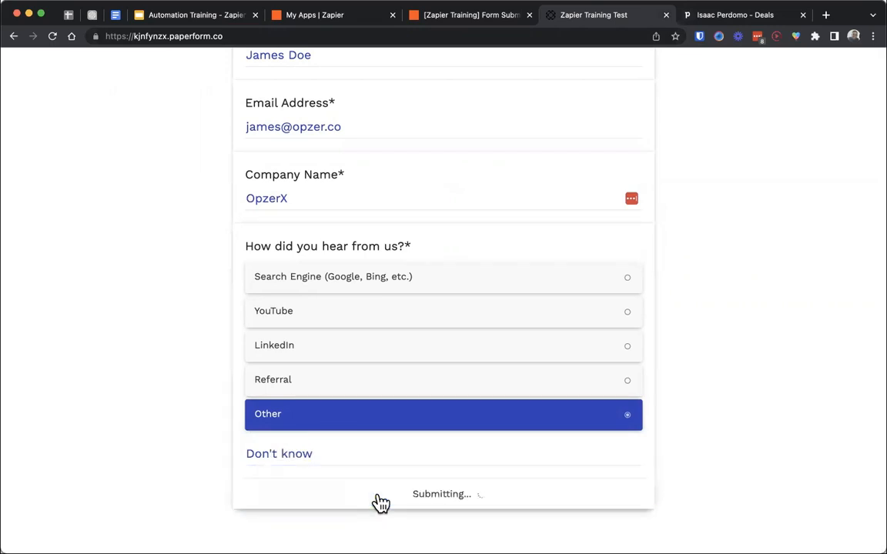
- Switch to Pipedrive and check the Sample Pipeline deals for the new form submission
left_click(724, 15)
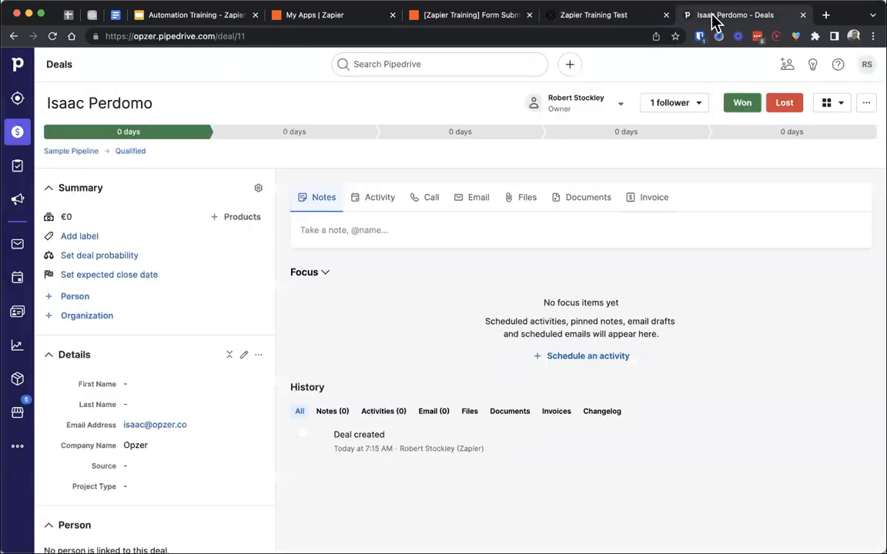
left_click(17, 131)
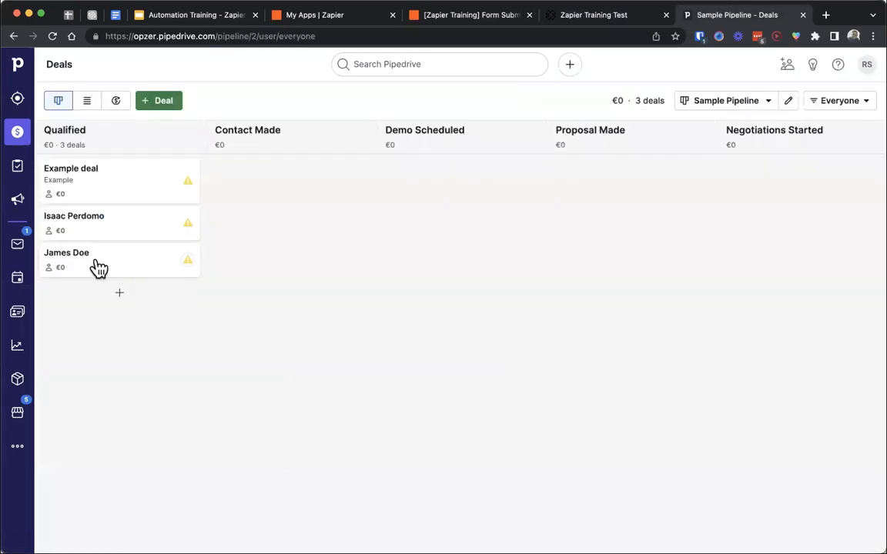
- Open the new submission's deal in Pipedrive and compare its details with the fields mapped in the Zap's Create Deal step
left_click(70, 266)
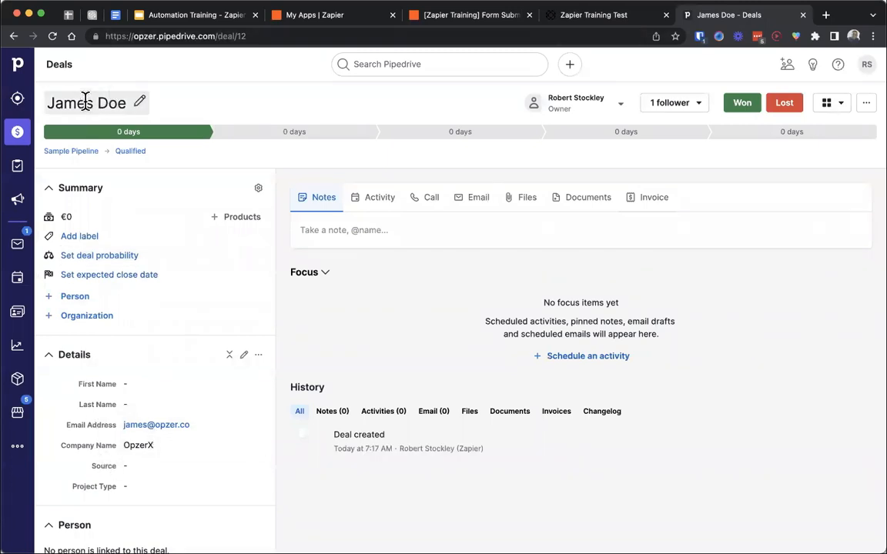
left_click(455, 20)
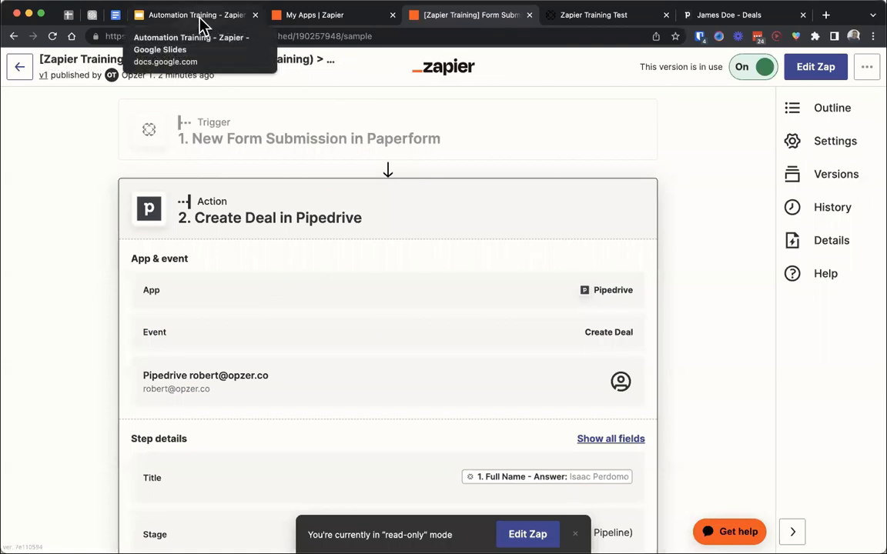
scroll(117, 369, "down", 3)
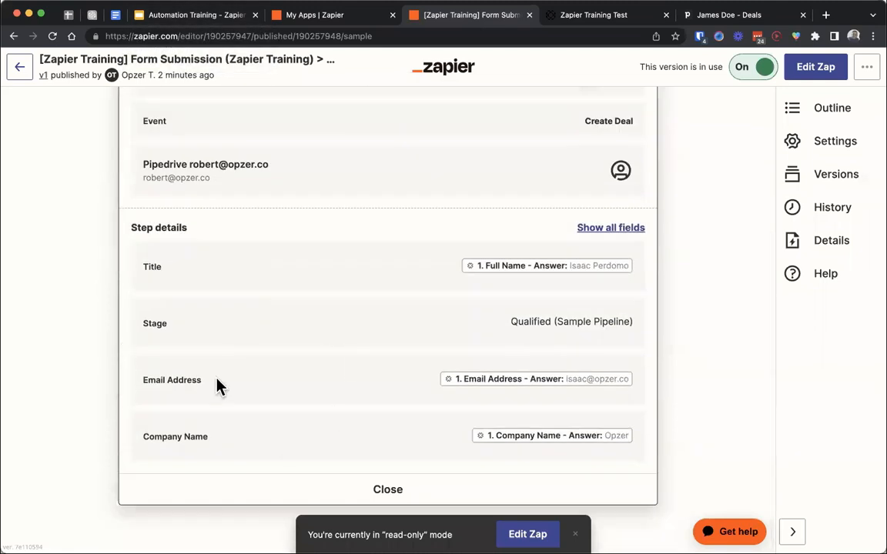
scroll(218, 382, "up", 2)
scroll(218, 379, "down", 2)
scroll(346, 419, "up", 5)
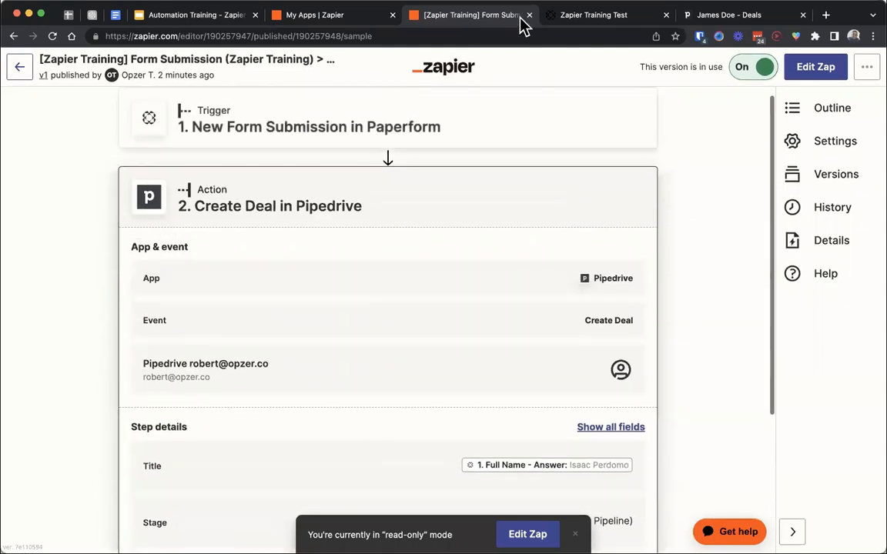
- Reload the Zapier Training Test form in Paperform and compare its "How did you hear from us?" question with the Pipedrive deal's Source field
left_click(578, 23)
left_click(214, 36)
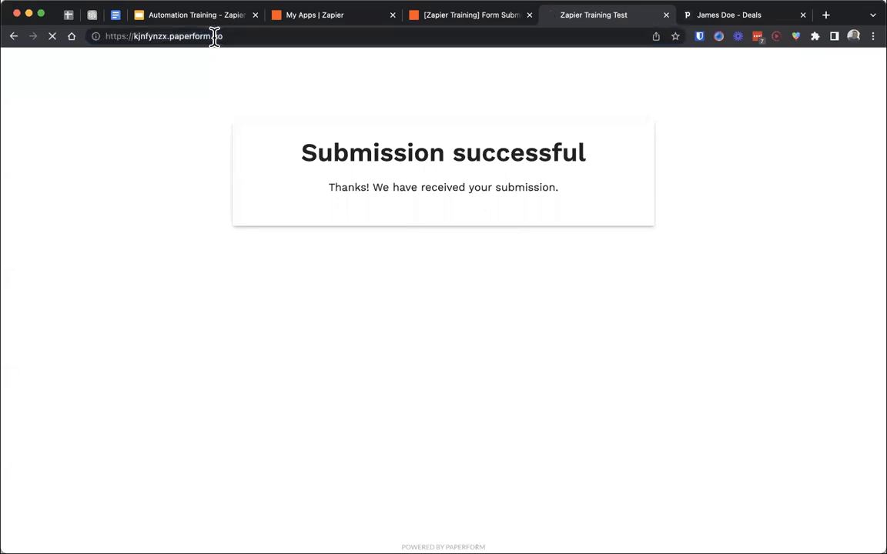
key("Return")
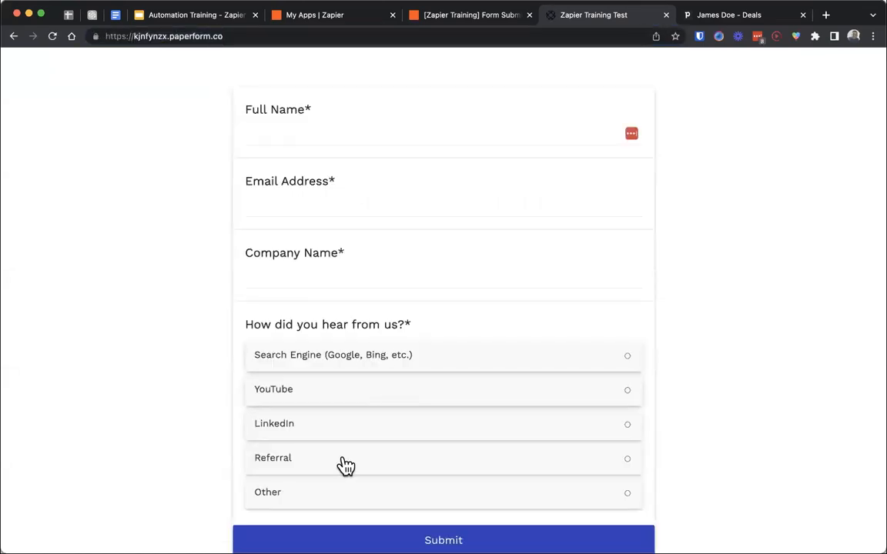
left_click(696, 22)
left_click(133, 471)
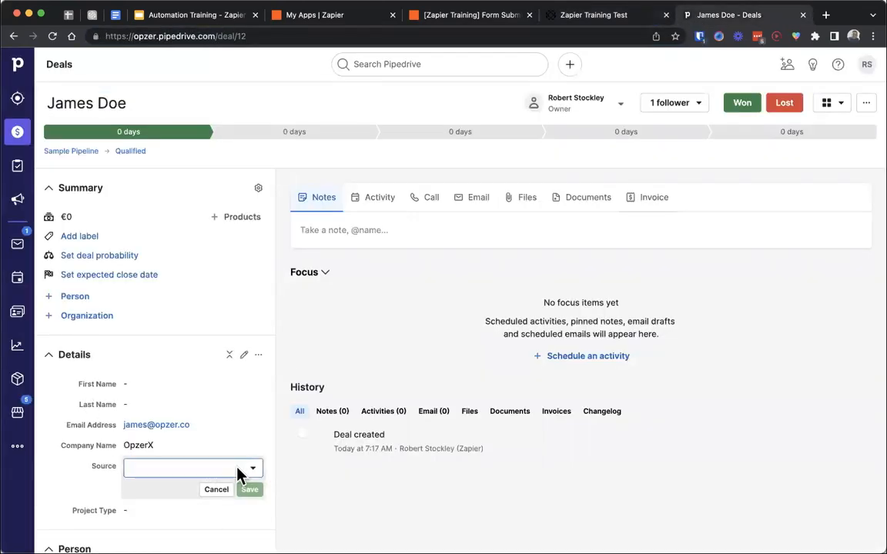
left_click(242, 469)
left_click(312, 333)
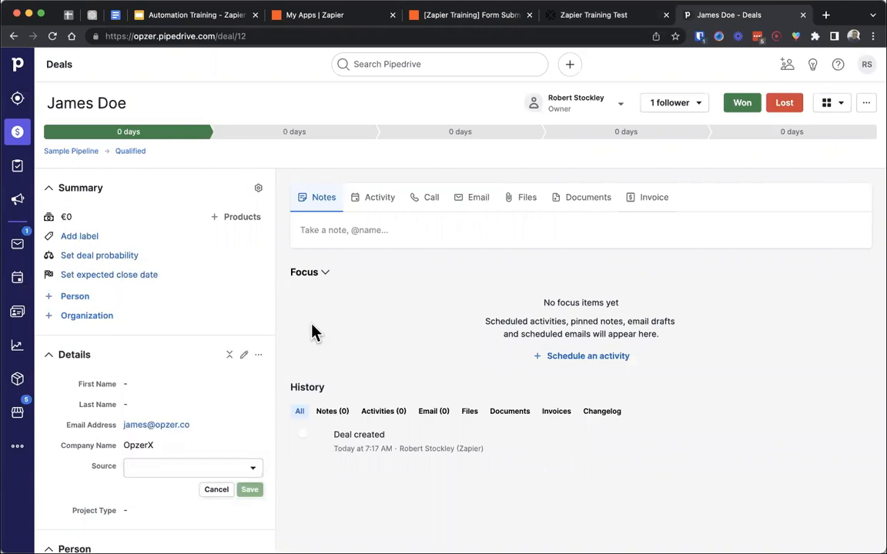
- Advance the Automation Training slides to "Building a Simple Multi-Step Zap" and return to the Sample Pipeline deals in Pipedrive
left_click(217, 18)
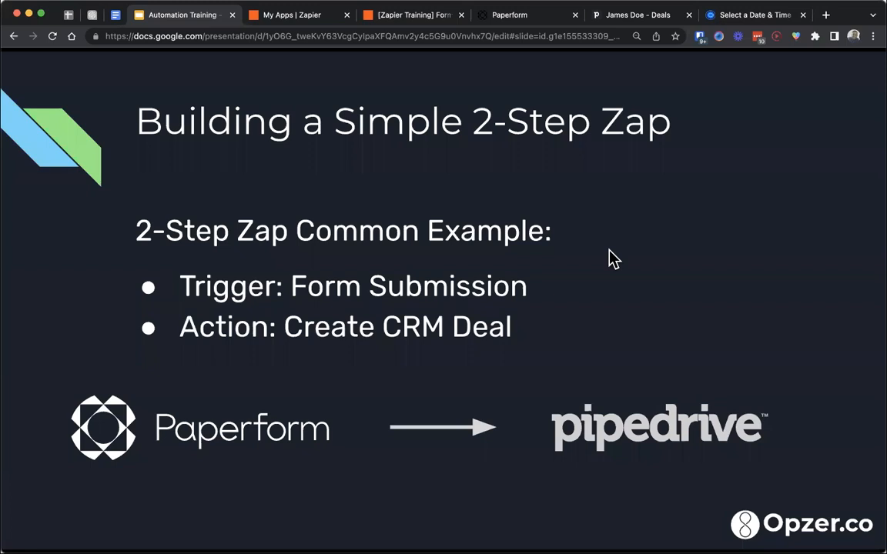
left_click(556, 244)
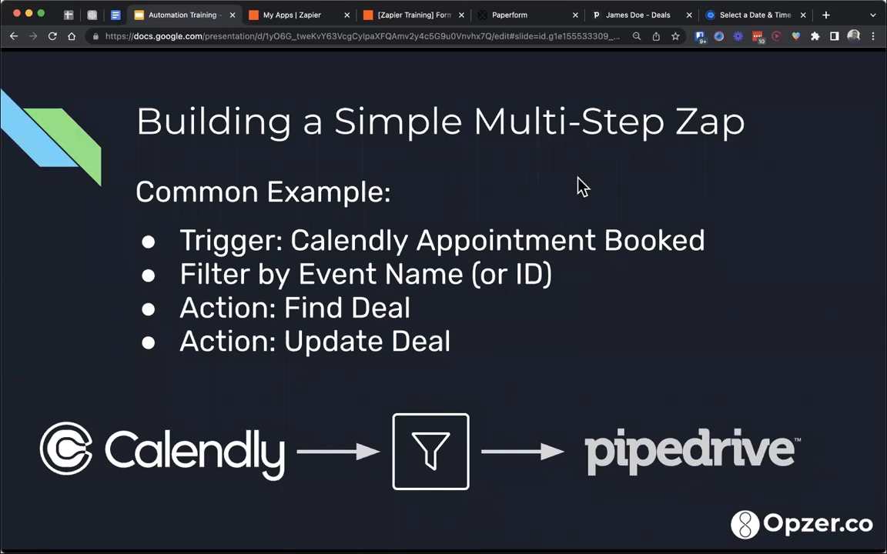
left_click(613, 15)
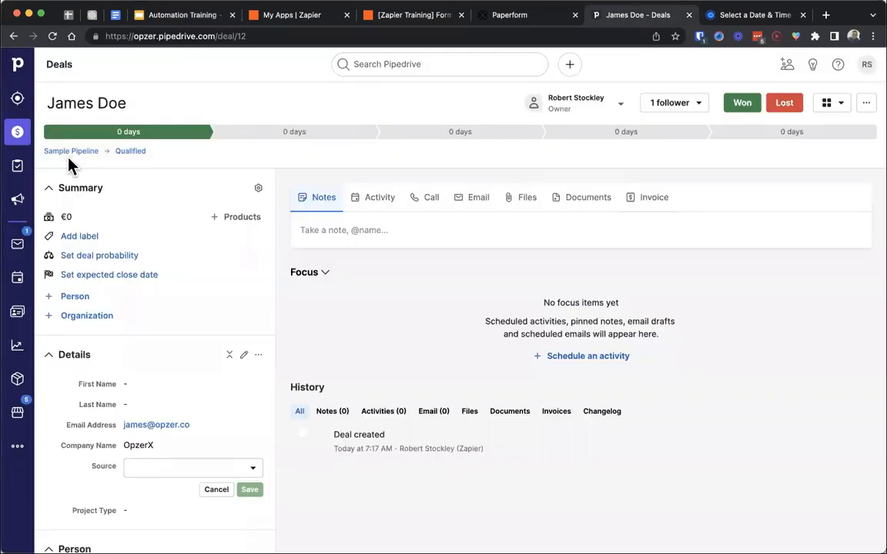
left_click(18, 135)
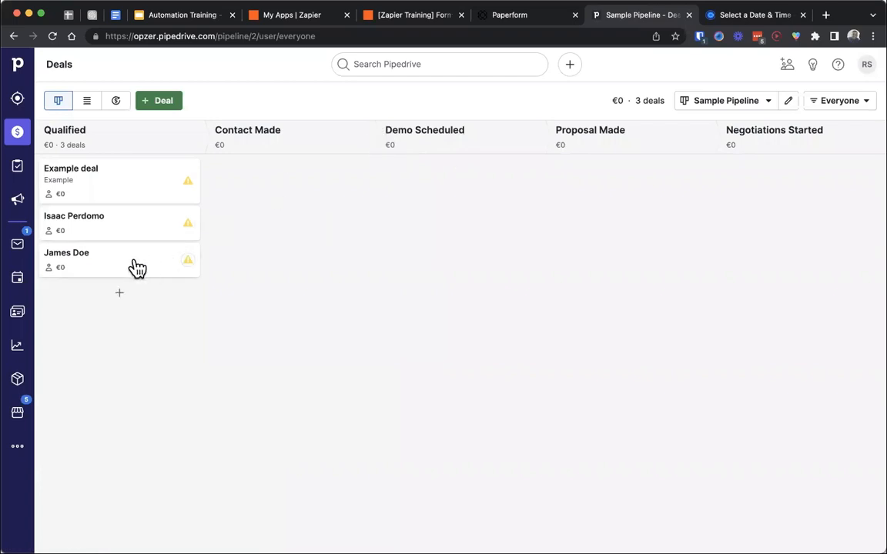
mouse_move(137, 267)
left_mouse_down()
mouse_move(283, 281)
mouse_move(428, 225)
mouse_move(218, 293)
mouse_move(133, 285)
left_mouse_up()
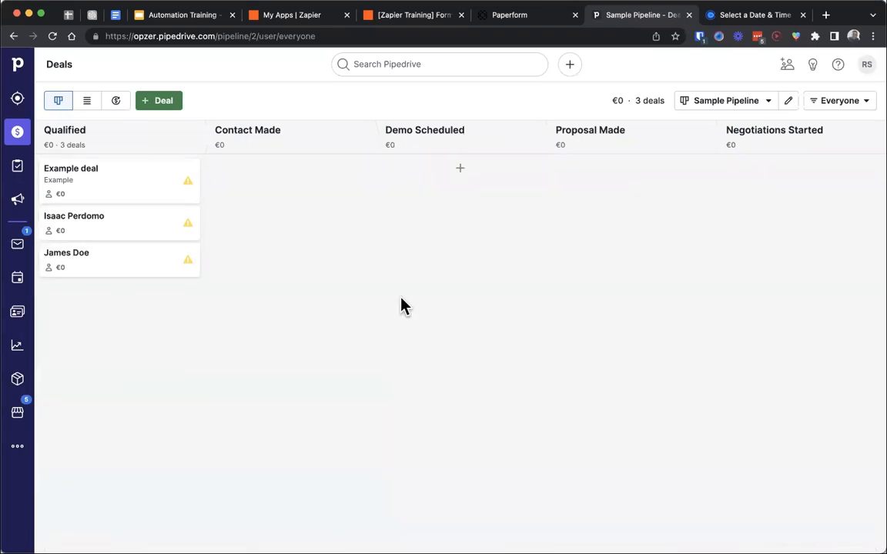
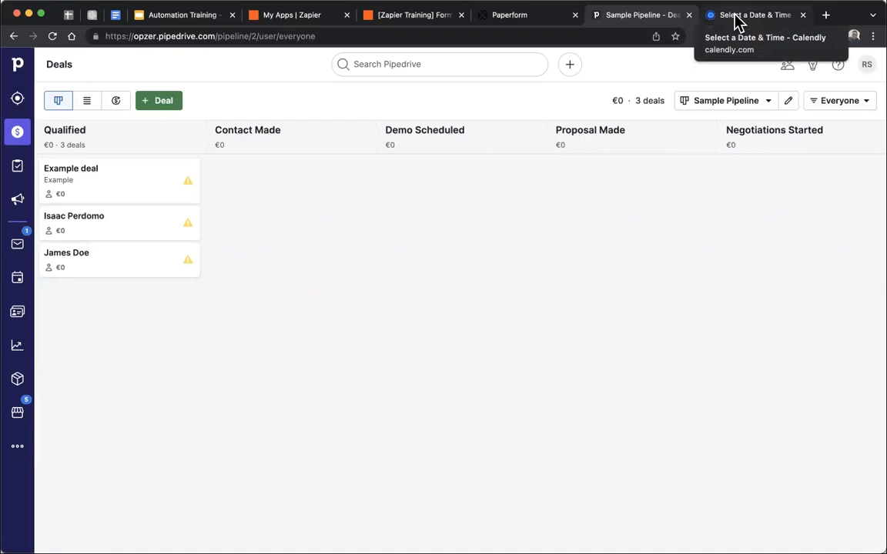
- Leave the published form-submission Zap and create a new Zap from the Zaps overview
left_click(390, 21)
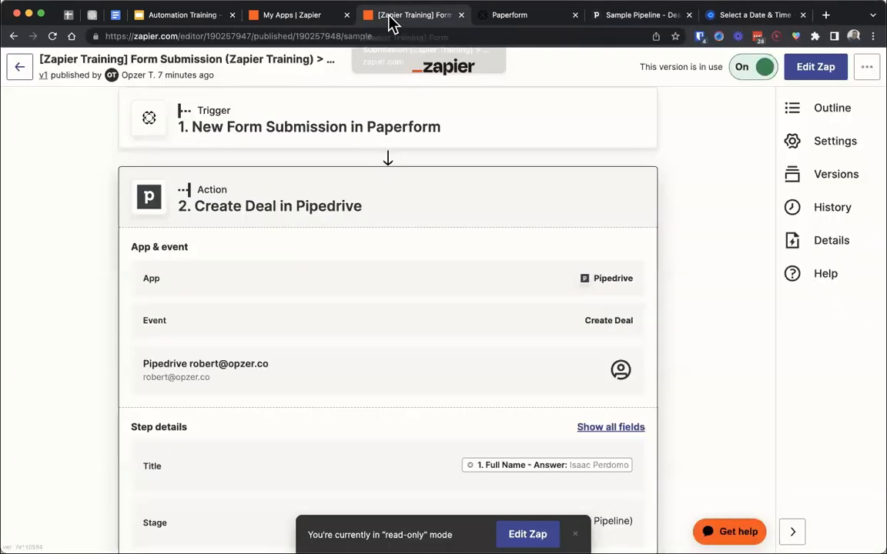
left_click(19, 71)
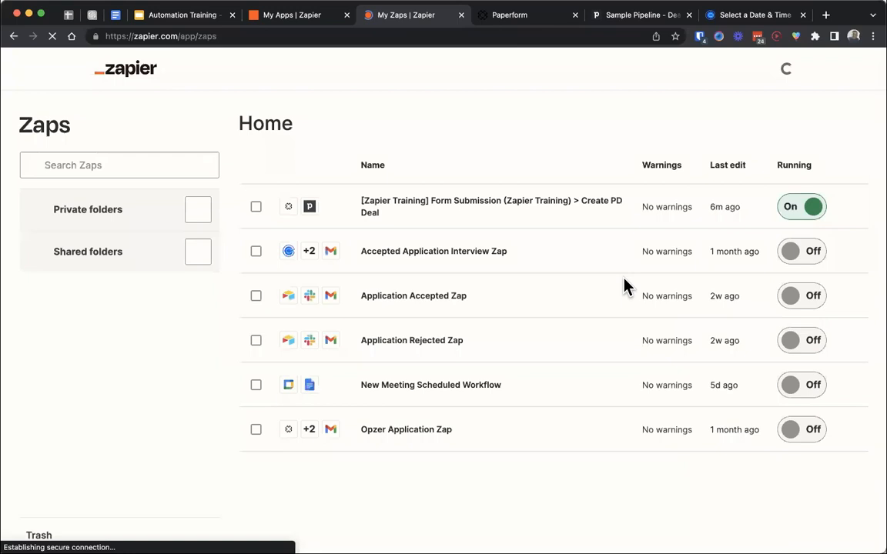
left_click(833, 169)
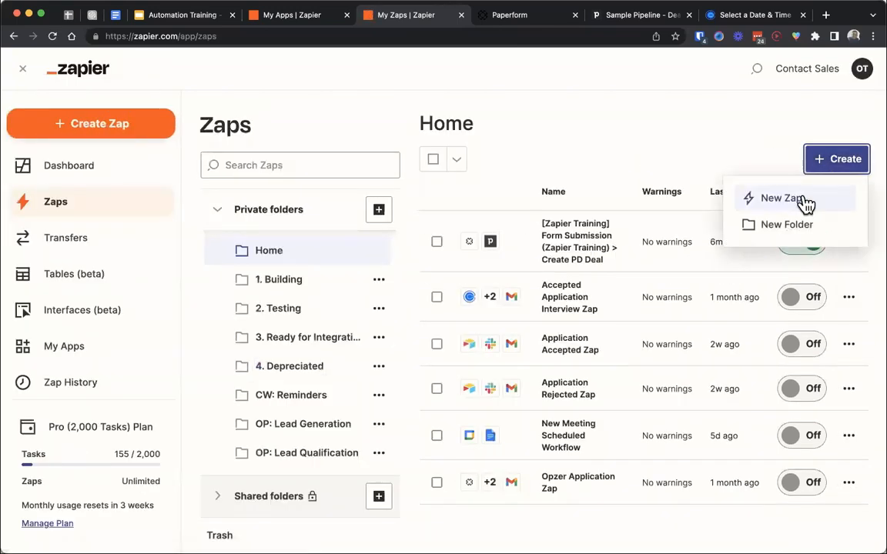
left_click(800, 197)
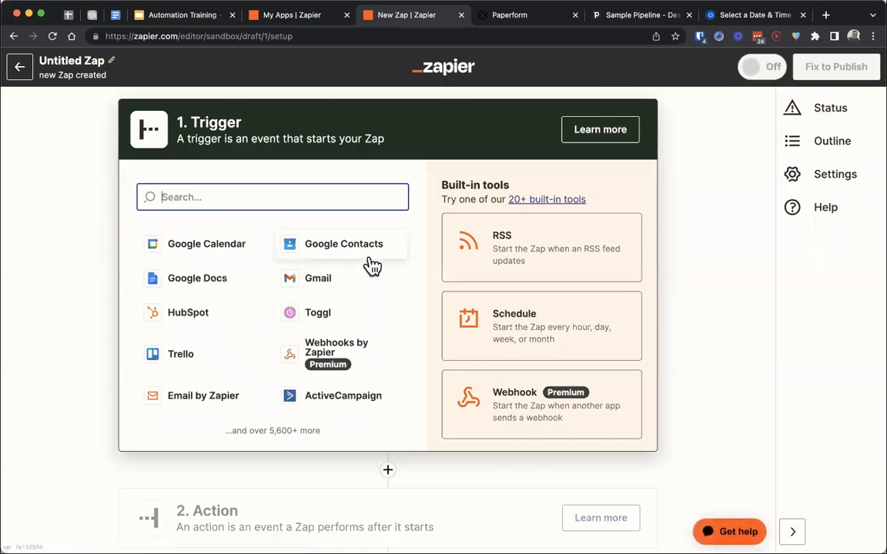
- Switch to the Zapier Training Consultation page in Calendly and select the 10:00 slot on Friday, April 21, 2023
left_click(728, 16)
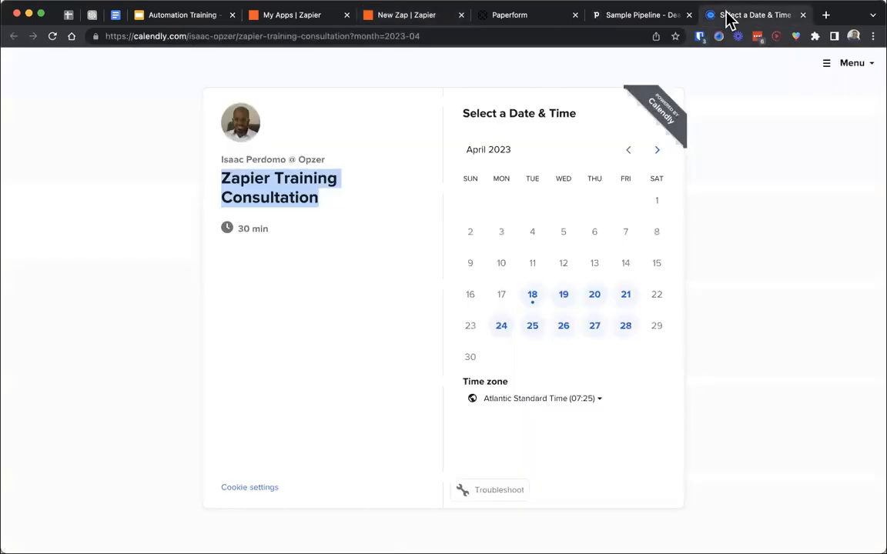
left_click(295, 272)
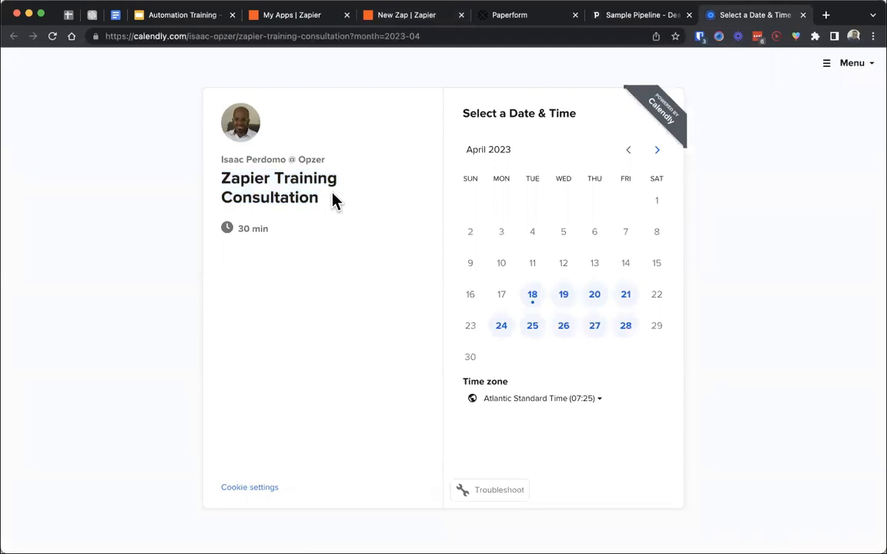
left_click_drag(333, 197, 206, 178)
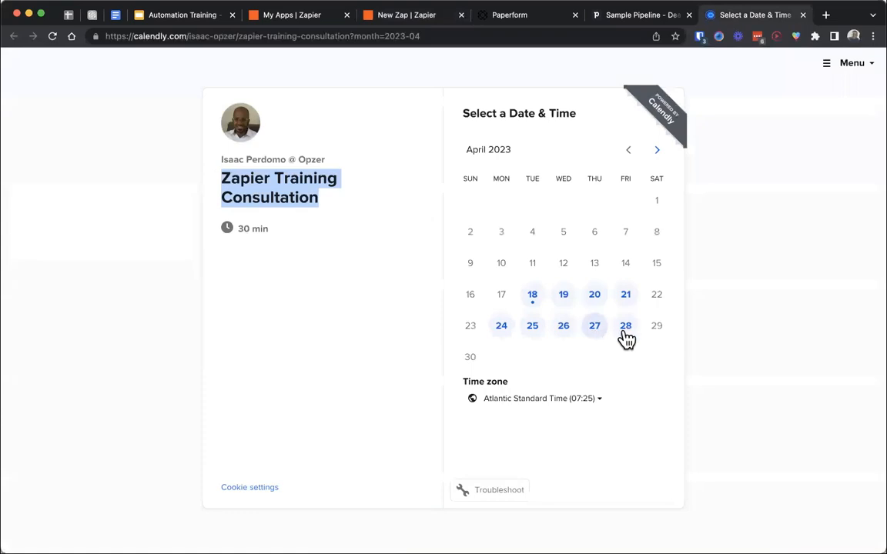
left_click(626, 300)
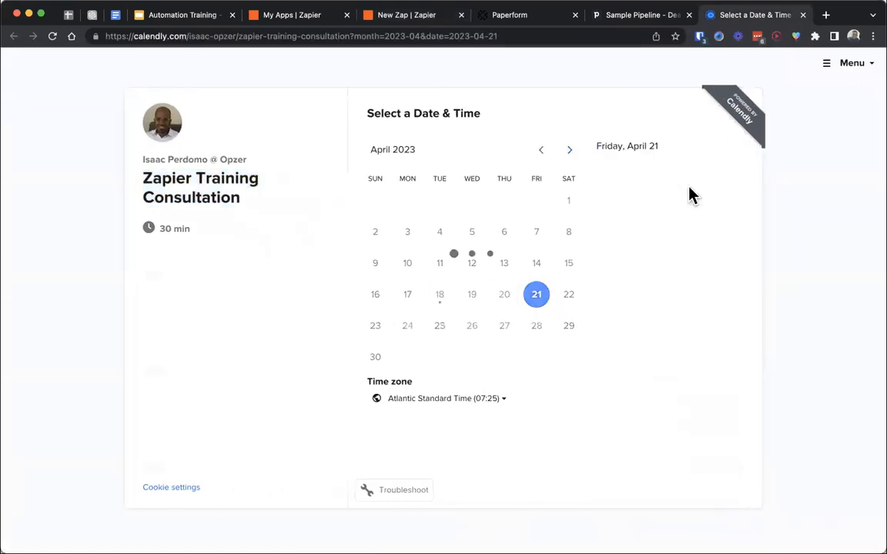
left_click(667, 195)
left_click(697, 194)
- Enter the invitee's full name and correct the e-mail address in the booking details, and schedule the event
left_click(520, 156)
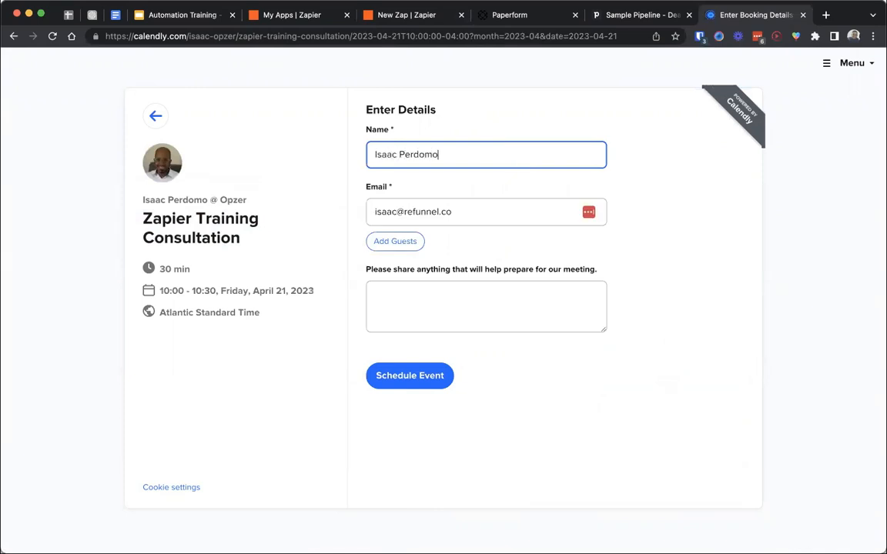
left_click(417, 209)
double_click(419, 211)
type("opzer")
left_click(410, 377)
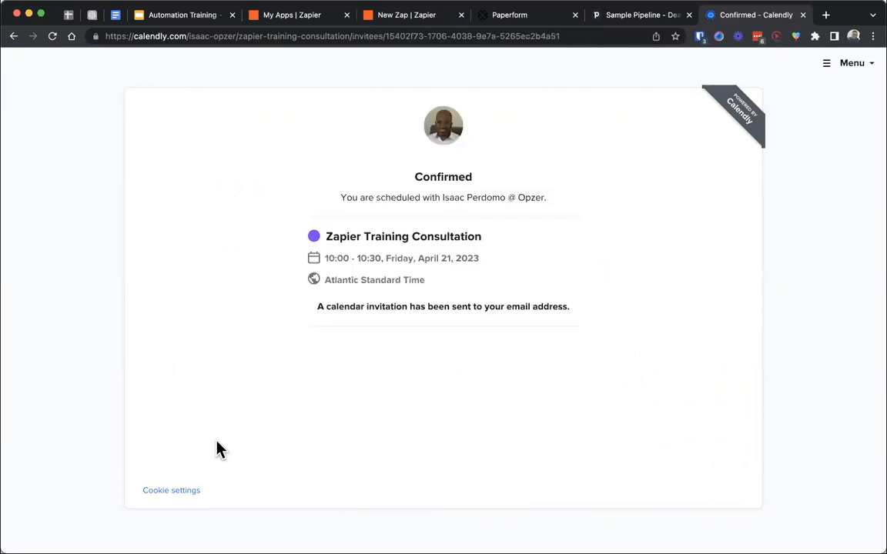
- Return to the new Zap in Zapier and set its trigger to Calendly with the Invitee Created event
left_click(397, 23)
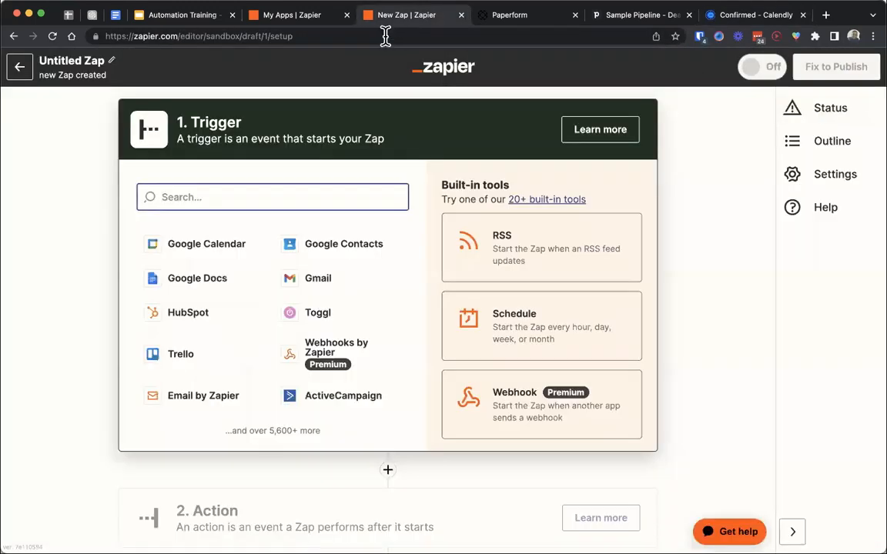
type("calendly")
left_click(193, 245)
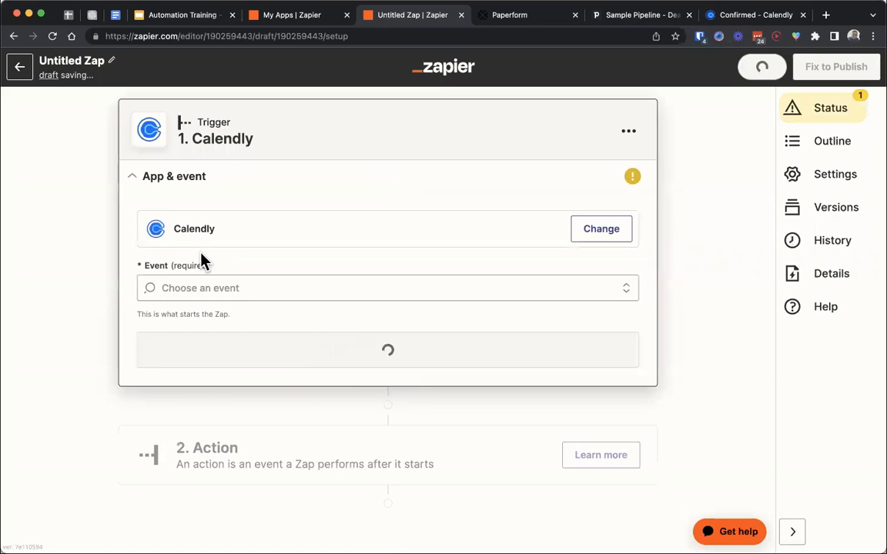
left_click(215, 286)
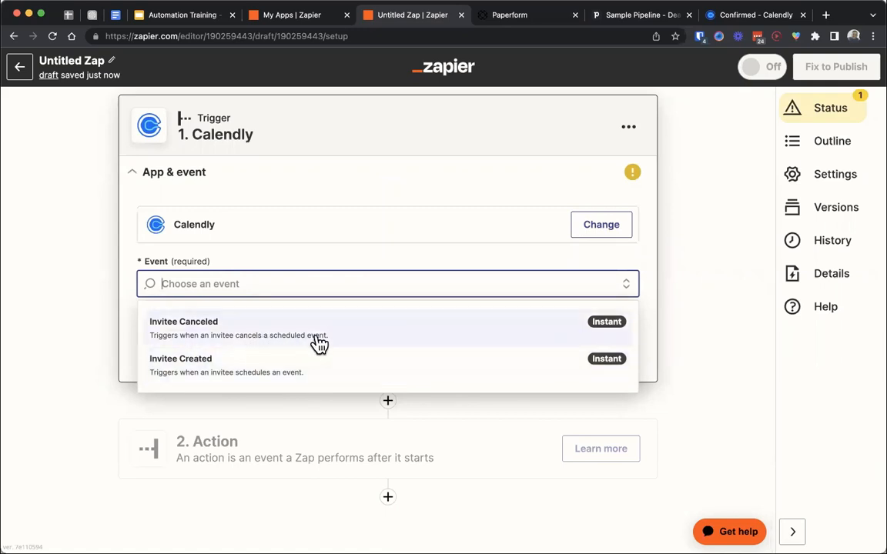
left_click(257, 371)
left_click(257, 359)
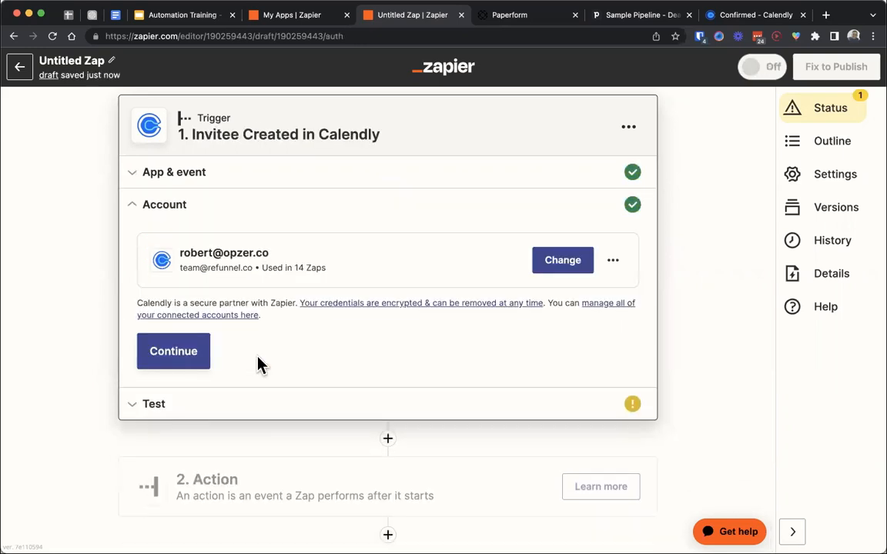
- Keep the connected Calendly account for the trigger and test the trigger
left_click(192, 358)
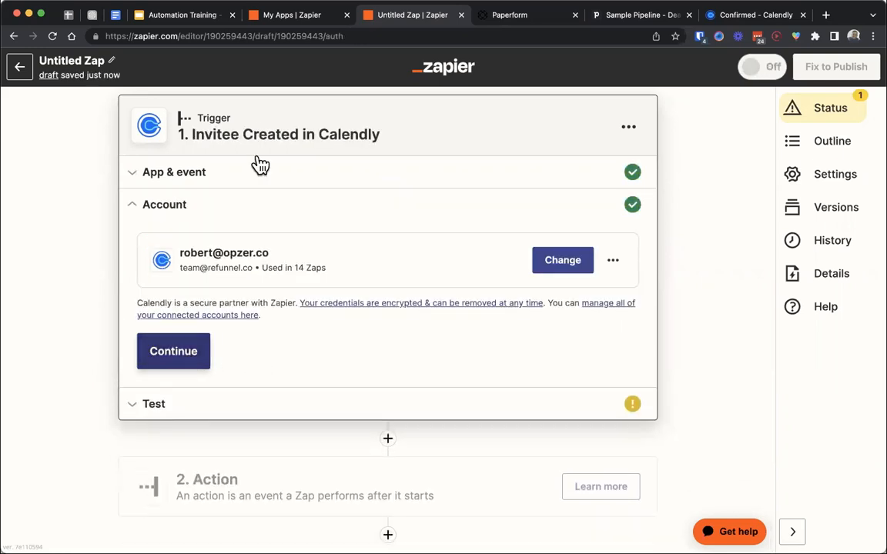
left_click(187, 368)
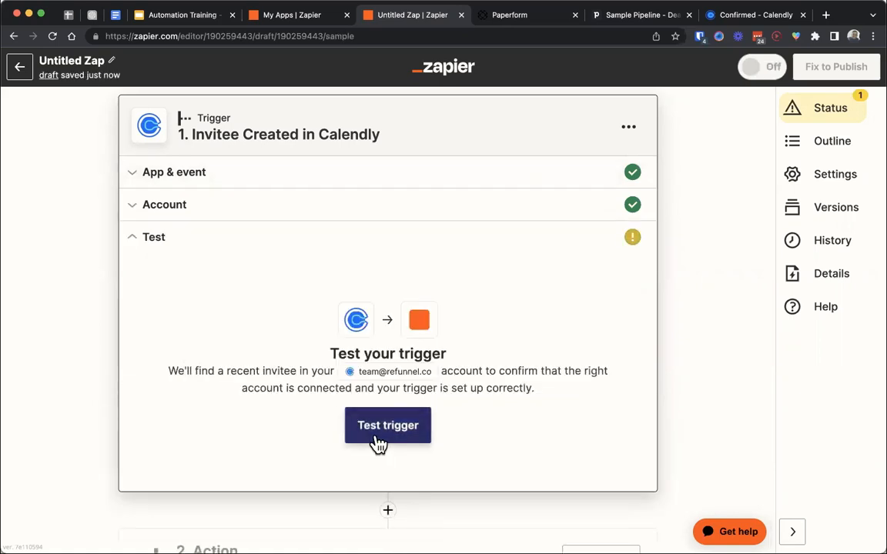
left_click(376, 441)
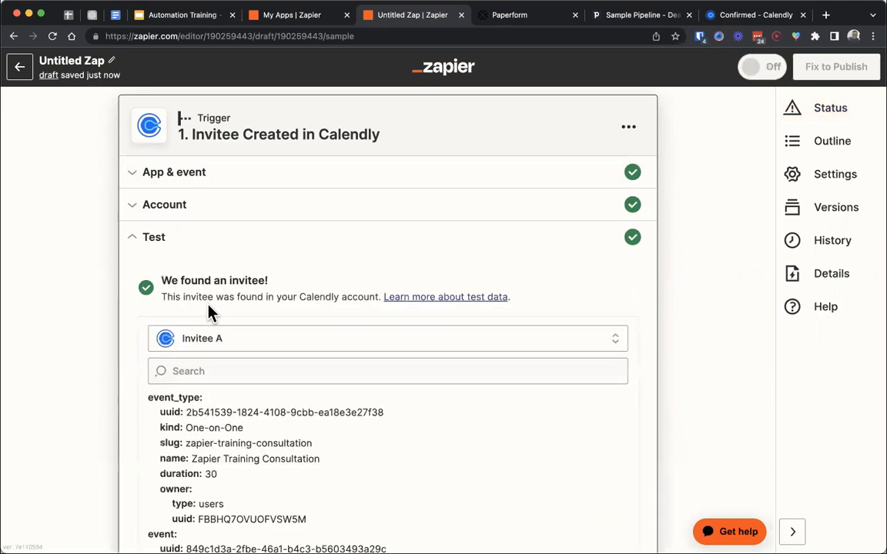
- Examine the test invitee's event type name, slug and uuid, and check the trigger's connected Calendly account
scroll(223, 255, "down", 3)
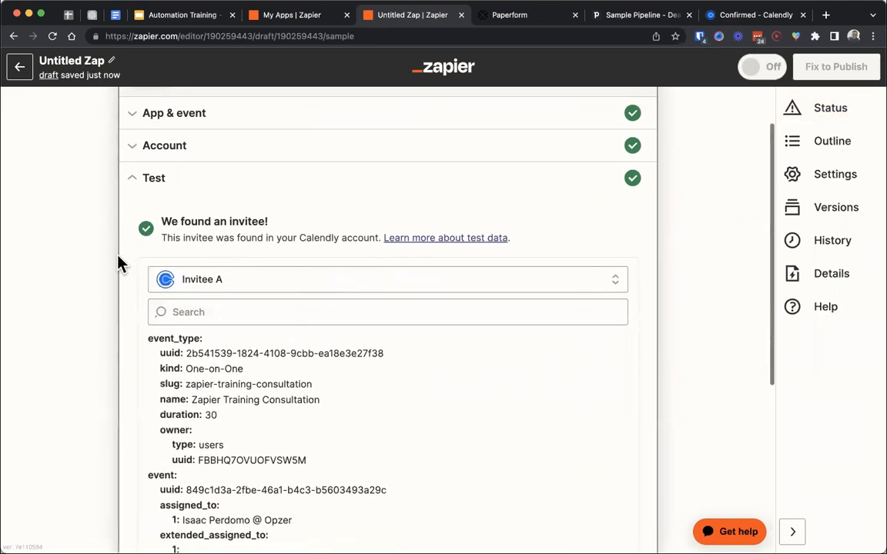
mouse_move(328, 352)
left_mouse_down()
mouse_move(192, 351)
mouse_move(316, 350)
left_mouse_up()
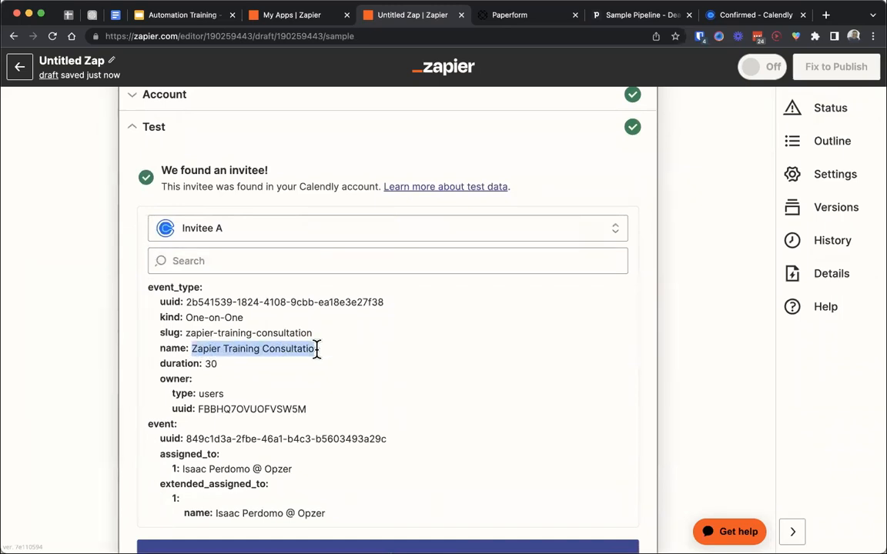
left_click(366, 331)
left_click_drag(390, 308, 192, 304)
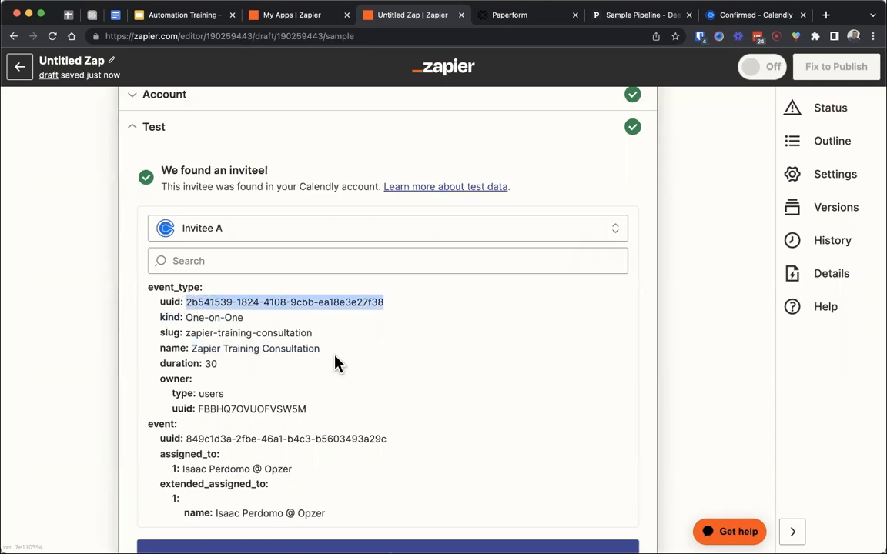
scroll(46, 381, "down", 4)
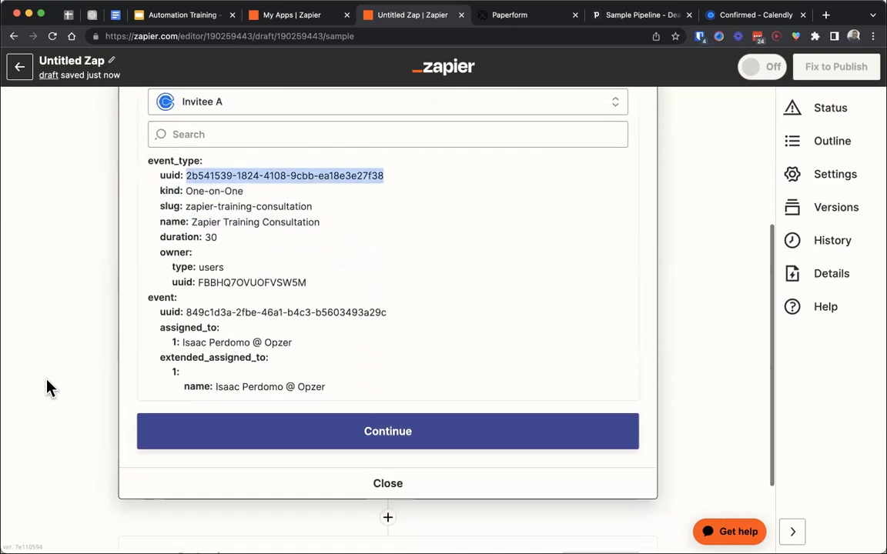
scroll(70, 347, "up", 4)
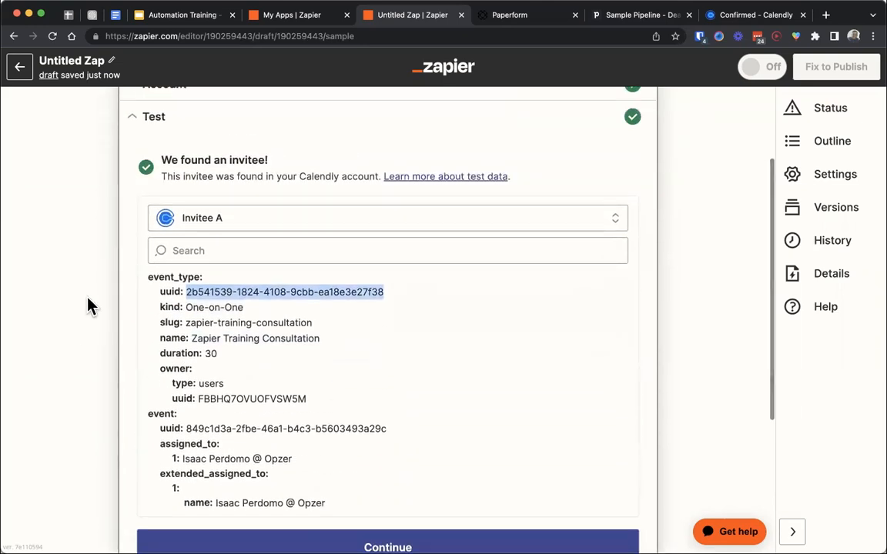
scroll(138, 269, "up", 4)
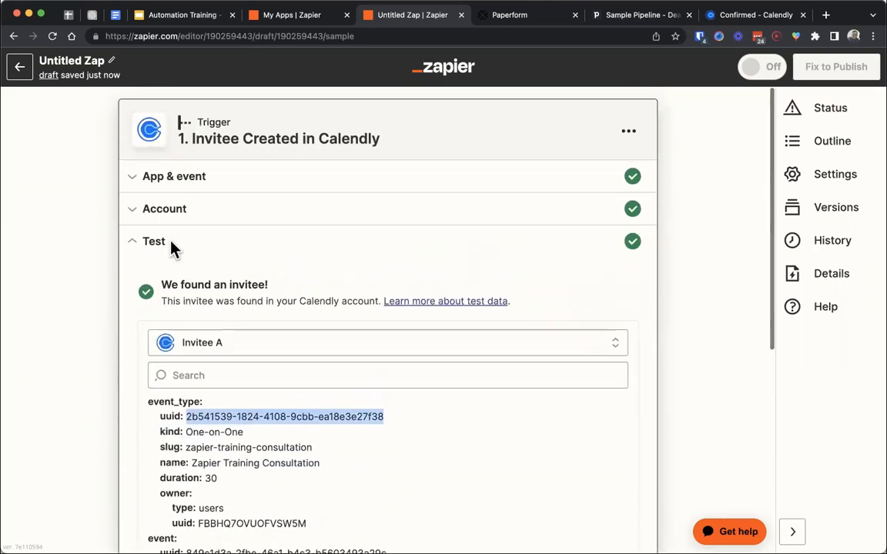
left_click(128, 222)
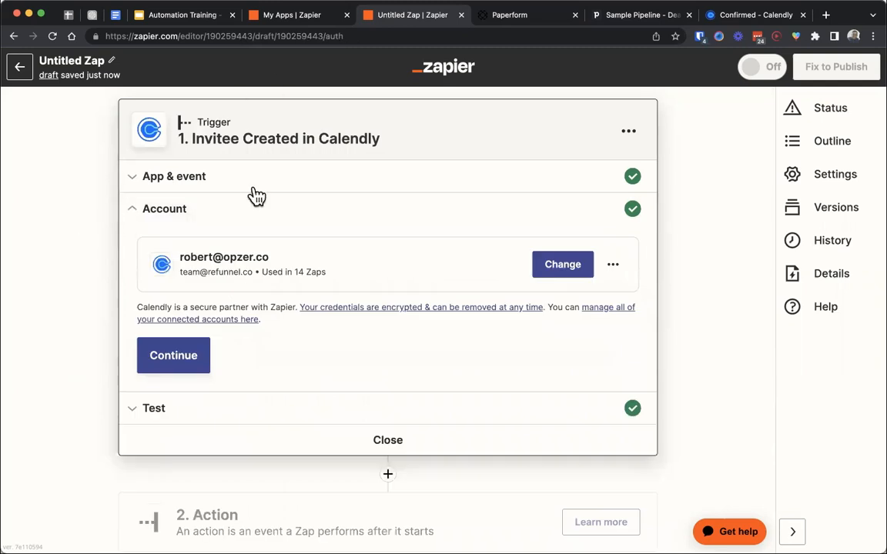
left_click(170, 358)
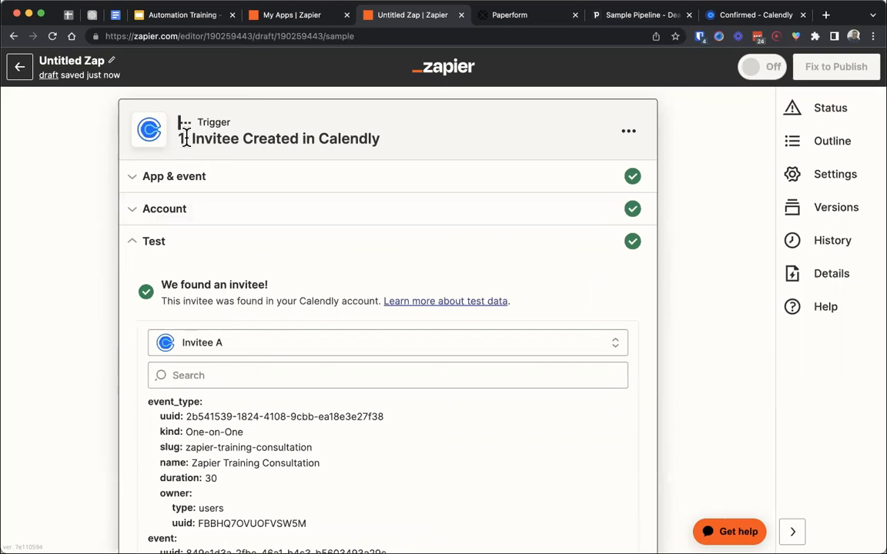
left_click_drag(181, 138, 358, 163)
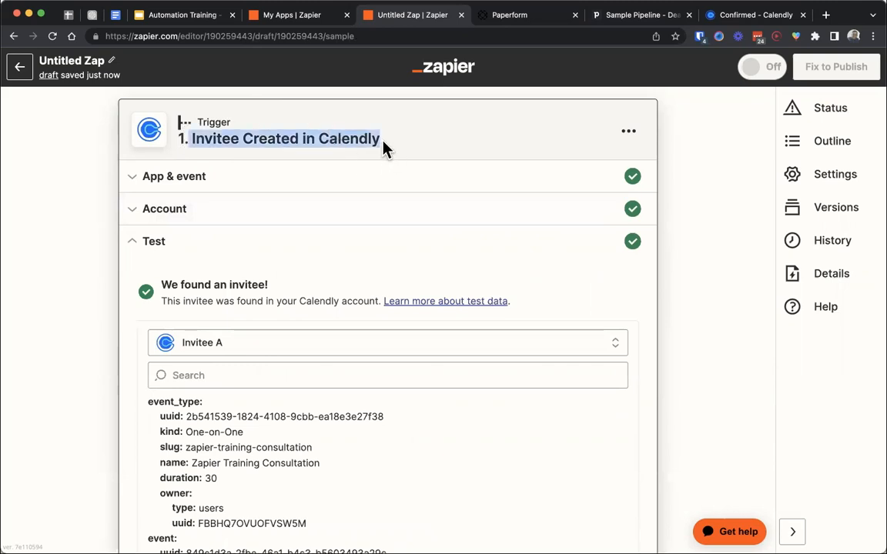
left_click(340, 129)
scroll(277, 372, "down", 1)
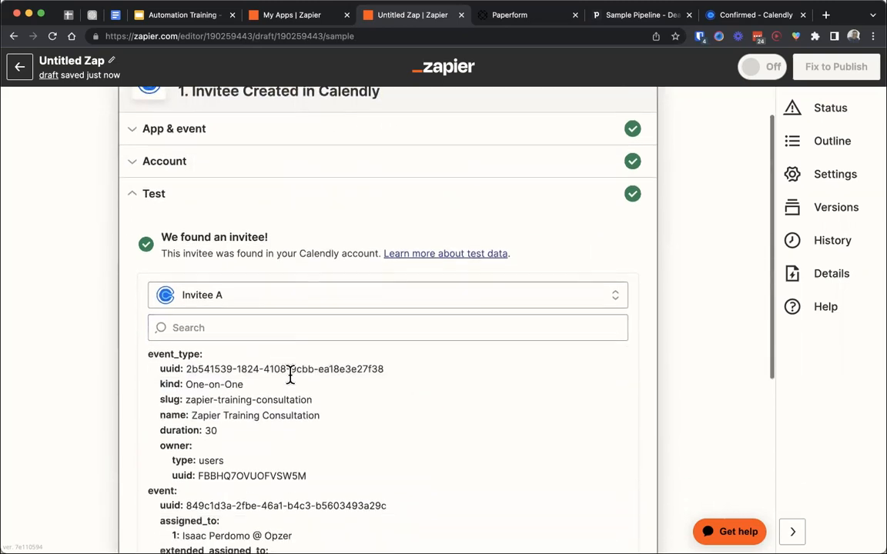
left_click_drag(330, 422, 164, 400)
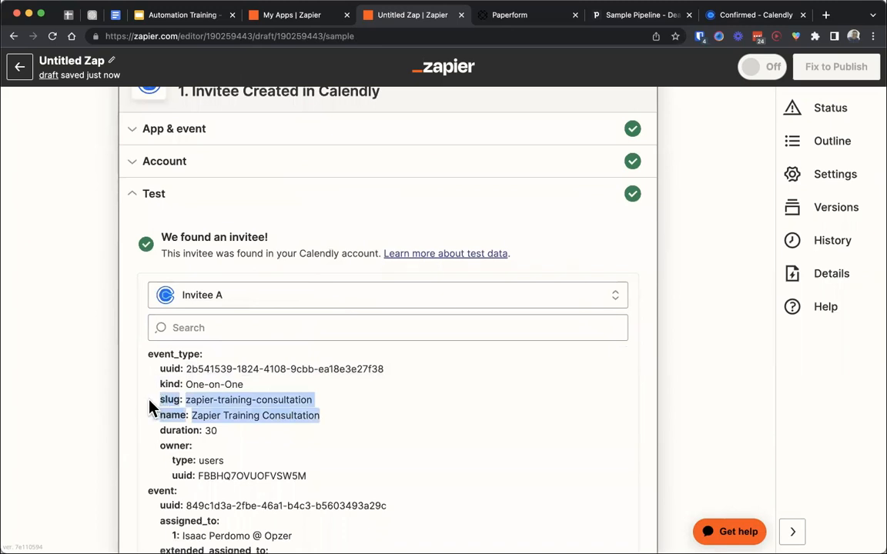
left_click(85, 394)
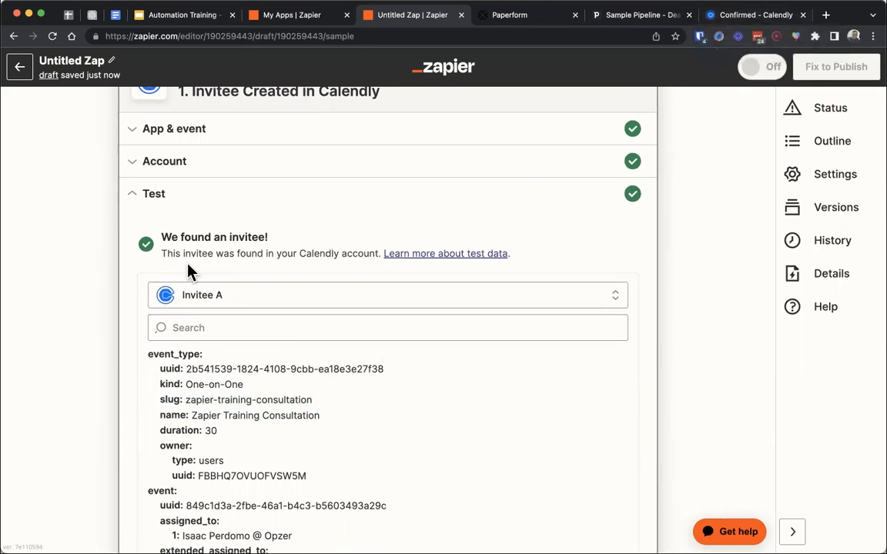
- Add a Filter as the Zap's second step, after the Calendly trigger
scroll(69, 307, "down", 5)
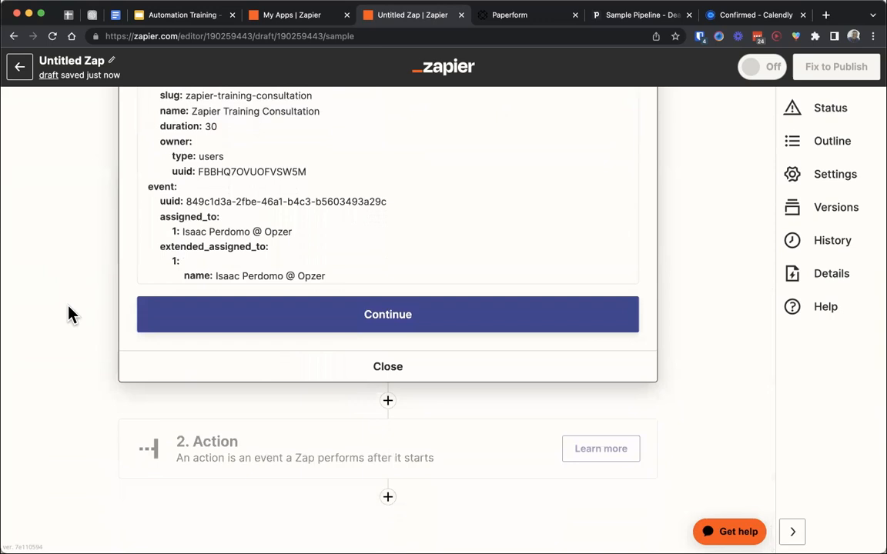
left_click(221, 442)
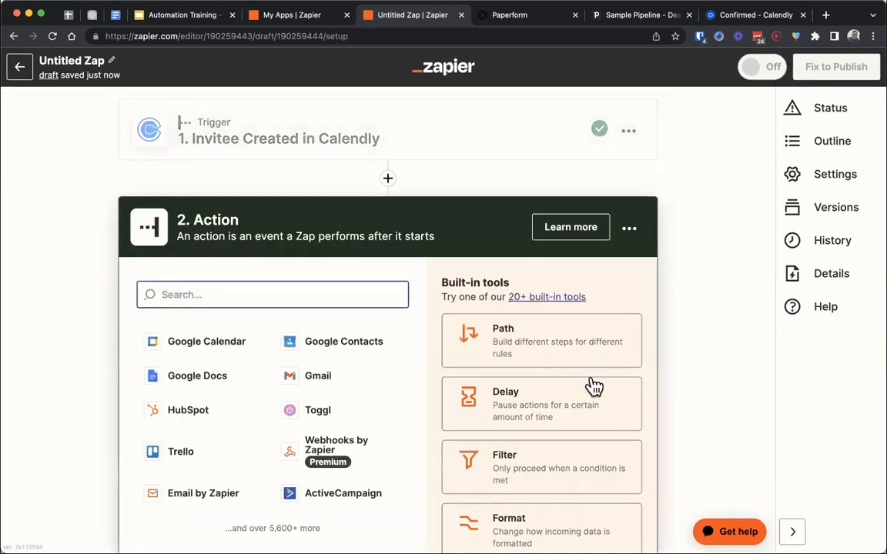
left_click(495, 471)
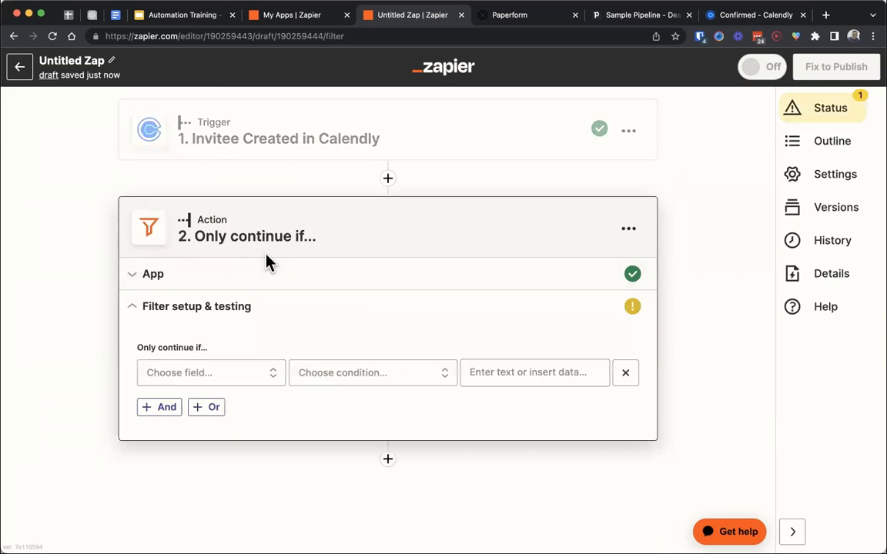
- Set the filter to continue only if EventType Name (Text) Contains "Zapier Training" and test the condition
left_click(215, 370)
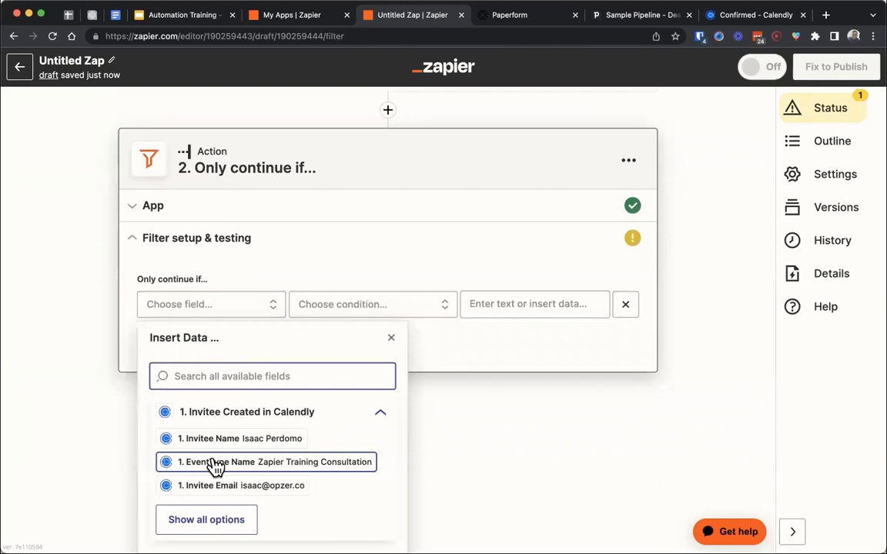
left_click(216, 462)
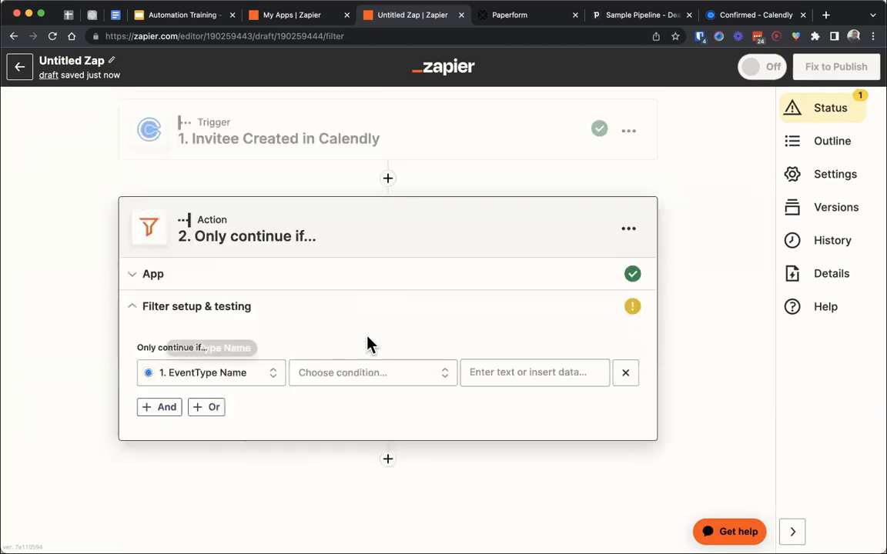
left_click(342, 372)
left_click(345, 408)
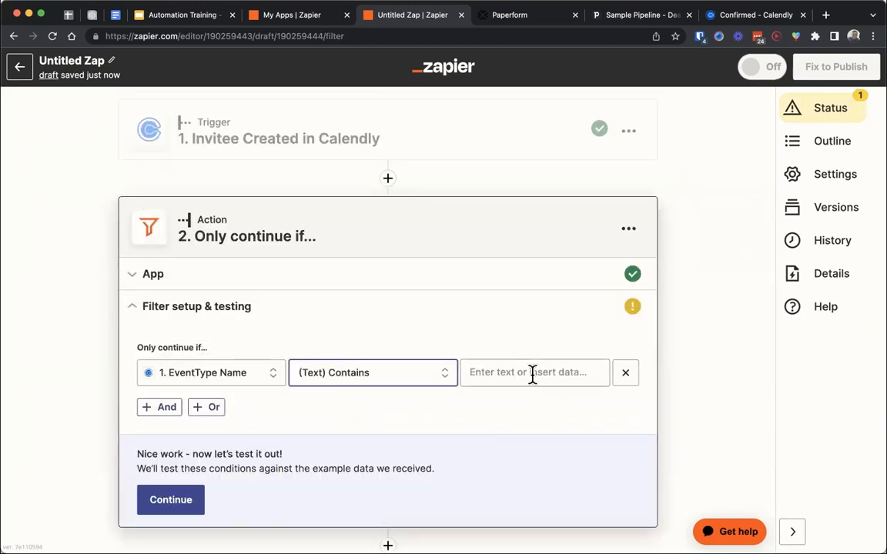
left_click(533, 374)
type("Zapier Training")
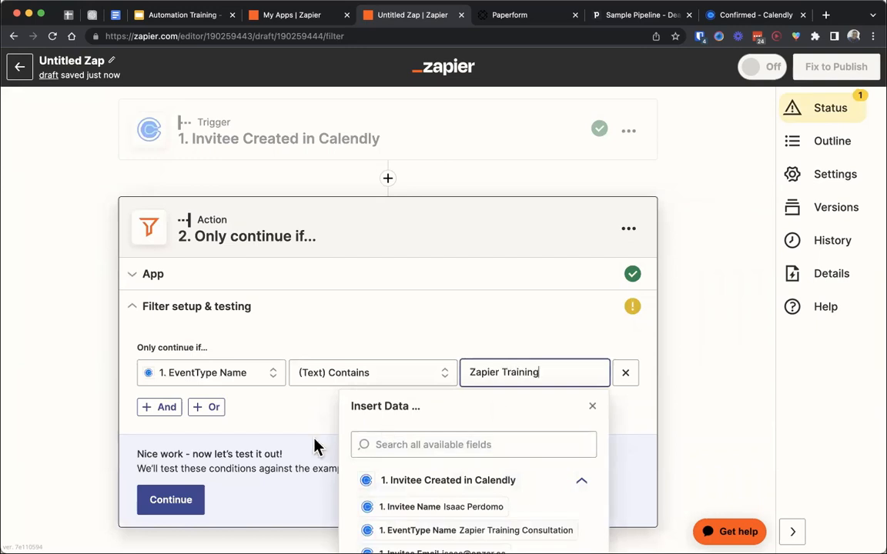
left_click(305, 449)
left_click(193, 503)
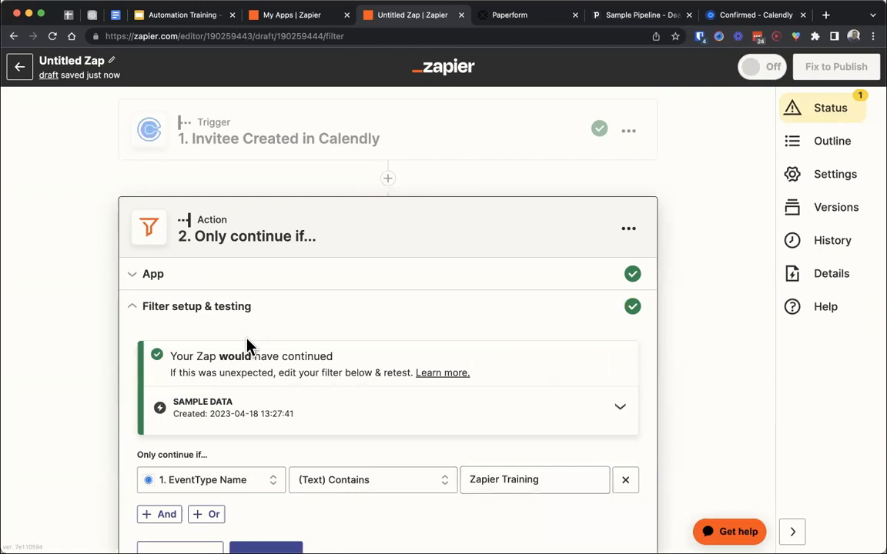
scroll(327, 371, "down", 3)
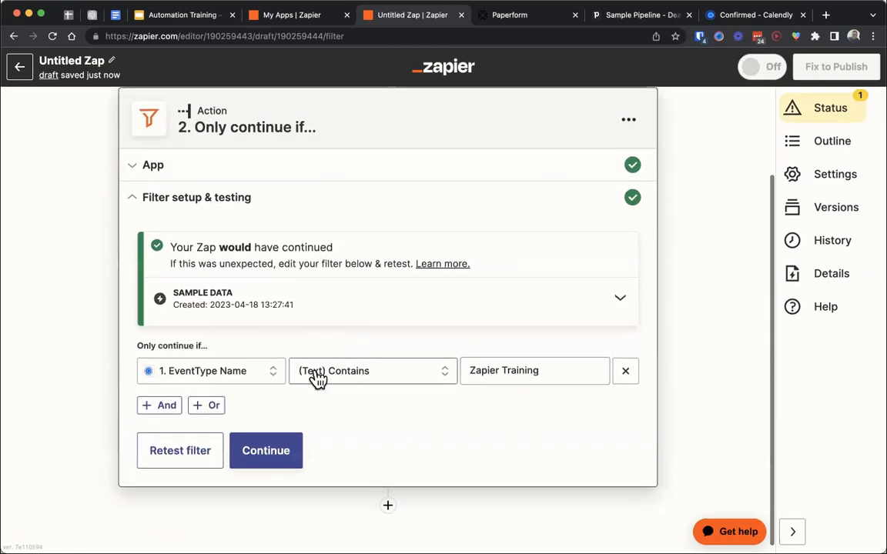
left_click(257, 377)
type("uuid")
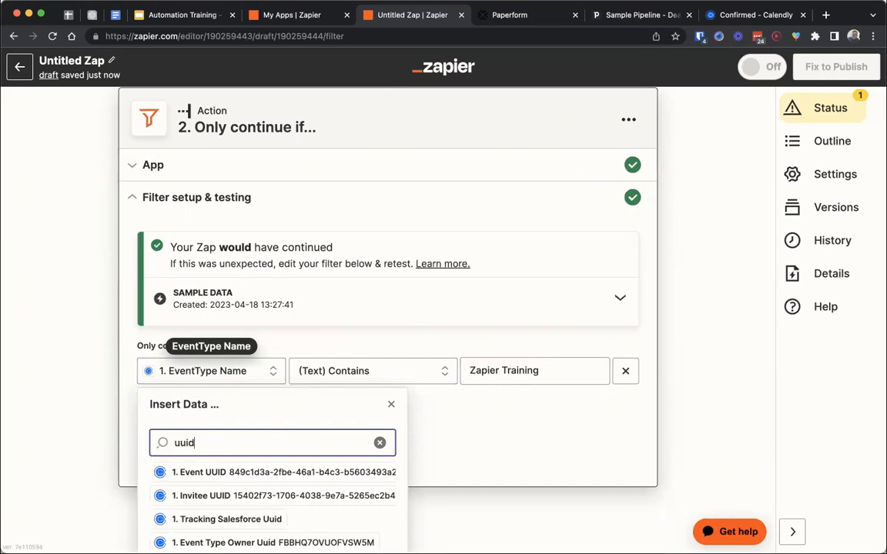
left_click(252, 472)
left_click(556, 317)
key("ctrl+v")
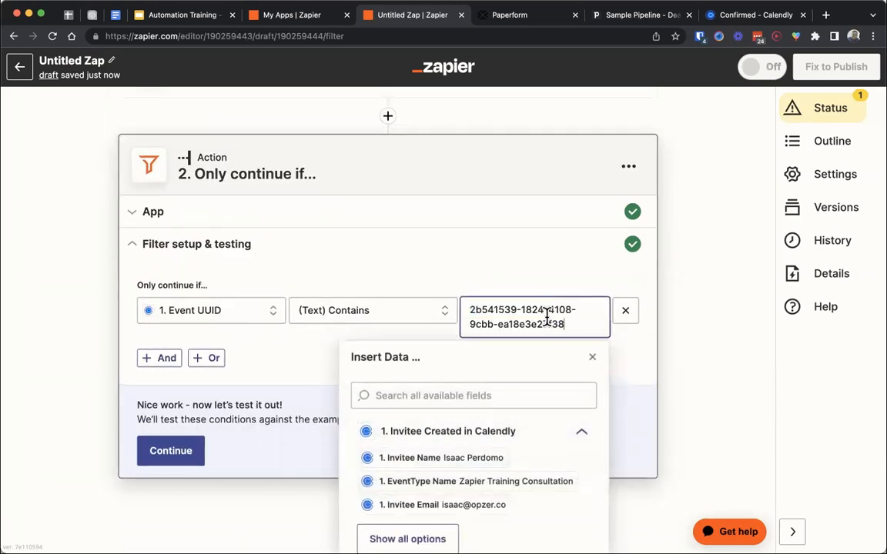
left_click(235, 316)
type("event type")
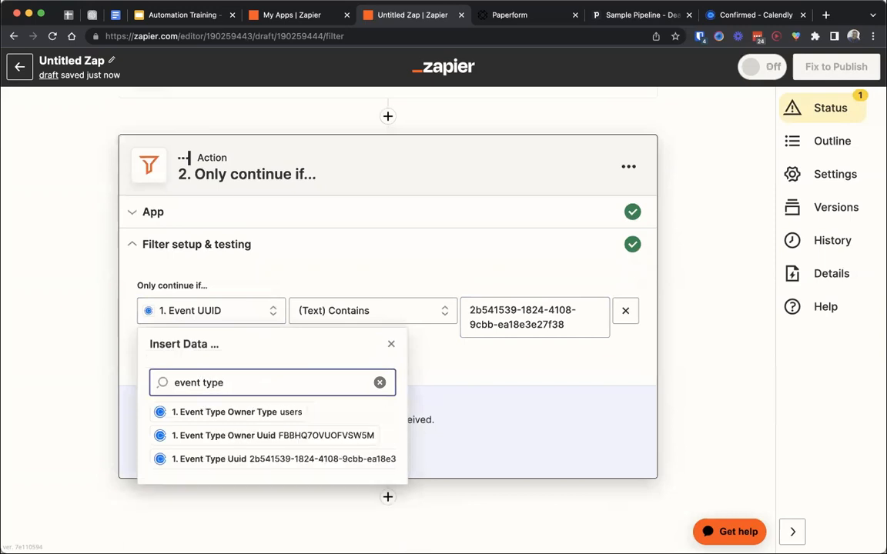
left_click(206, 465)
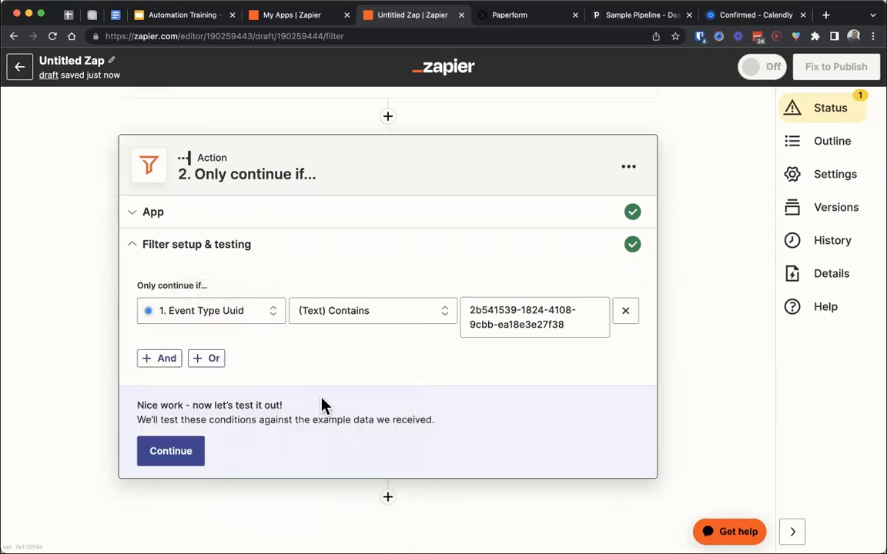
left_click(415, 330)
left_click(391, 408)
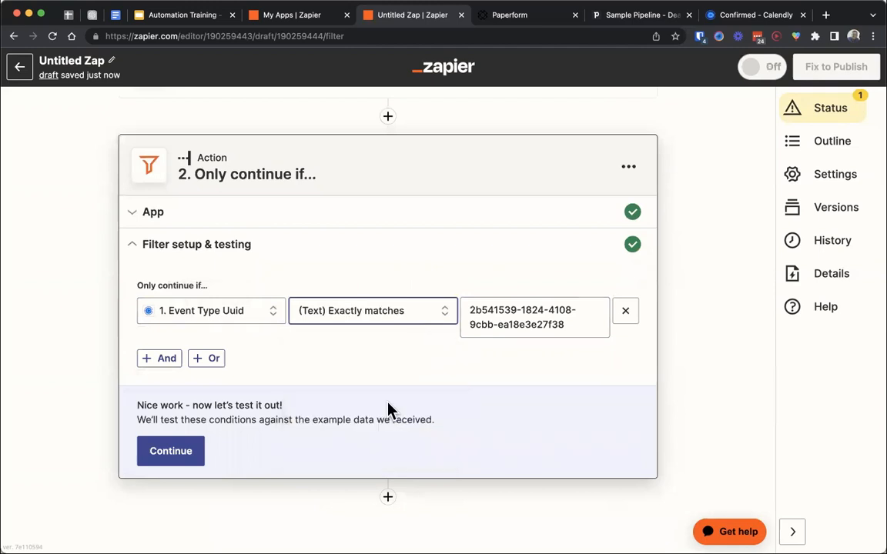
- Compare the filter's uuid value with the event type uuid in the Calendly trigger's test data
left_click(569, 323)
left_click_drag(570, 323, 439, 311)
scroll(371, 228, "up", 2)
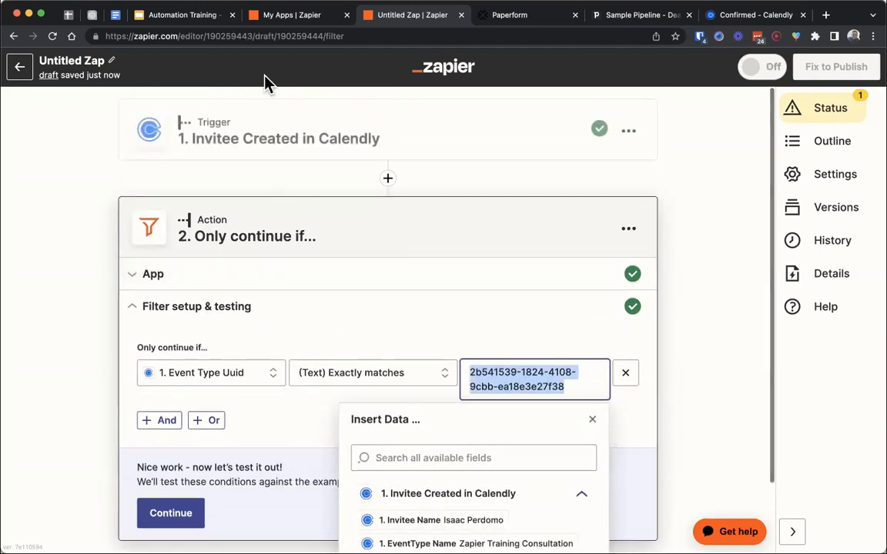
left_click(240, 148)
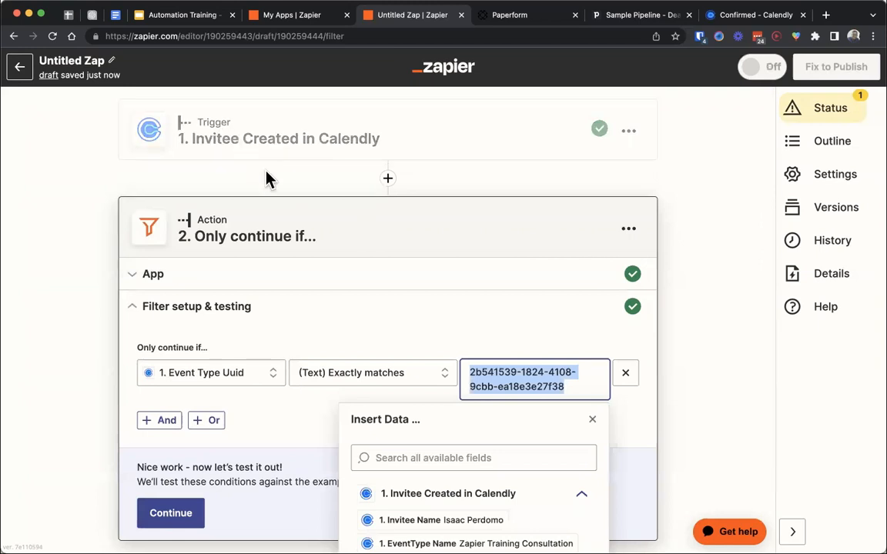
left_click(194, 437)
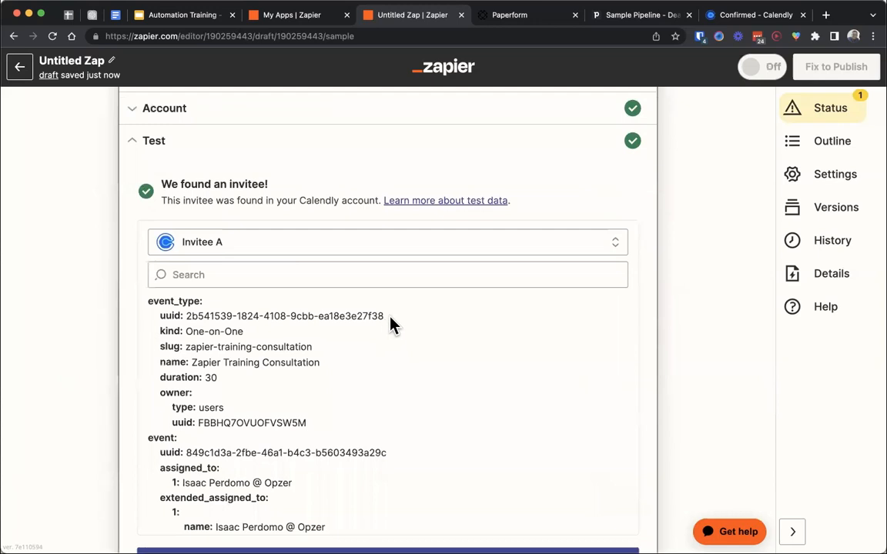
left_click_drag(385, 317, 179, 329)
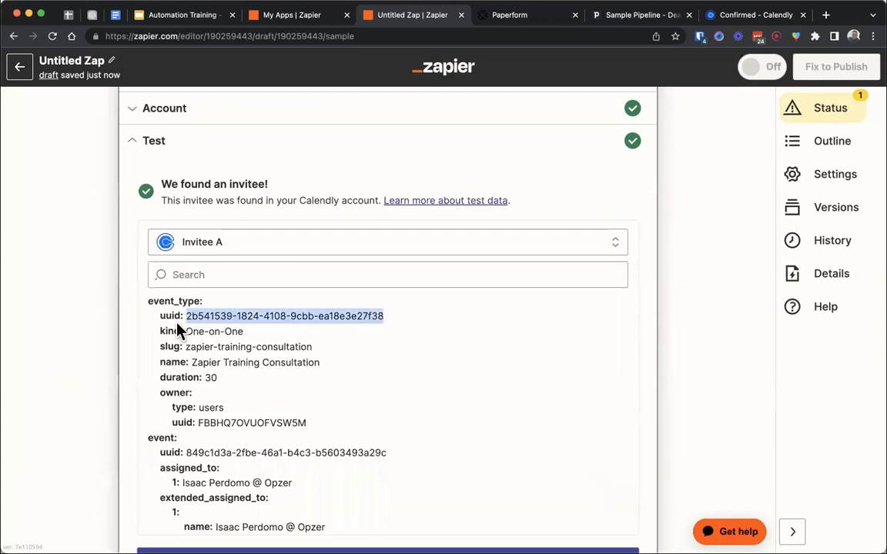
- Switch to Calendly, go back to the consultation's date selection page, and find the event type uuid in its page source
left_click(735, 15)
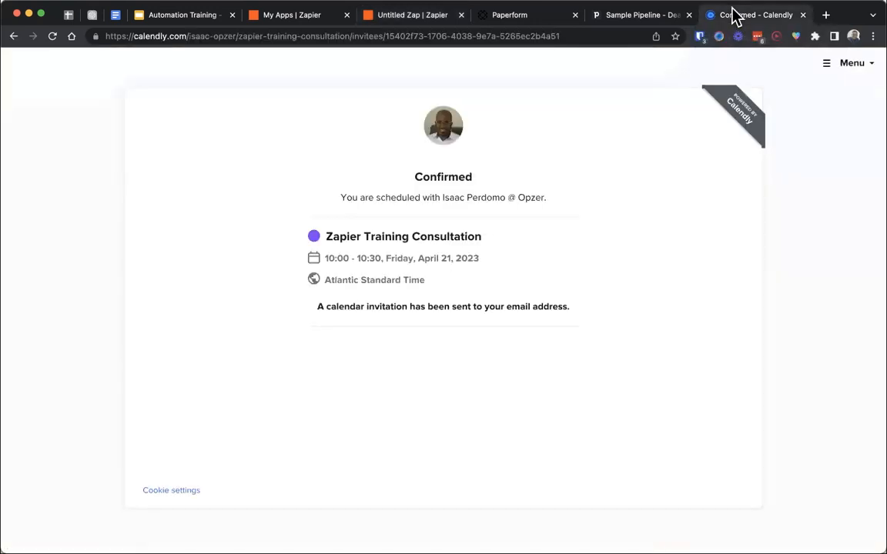
left_click(14, 37)
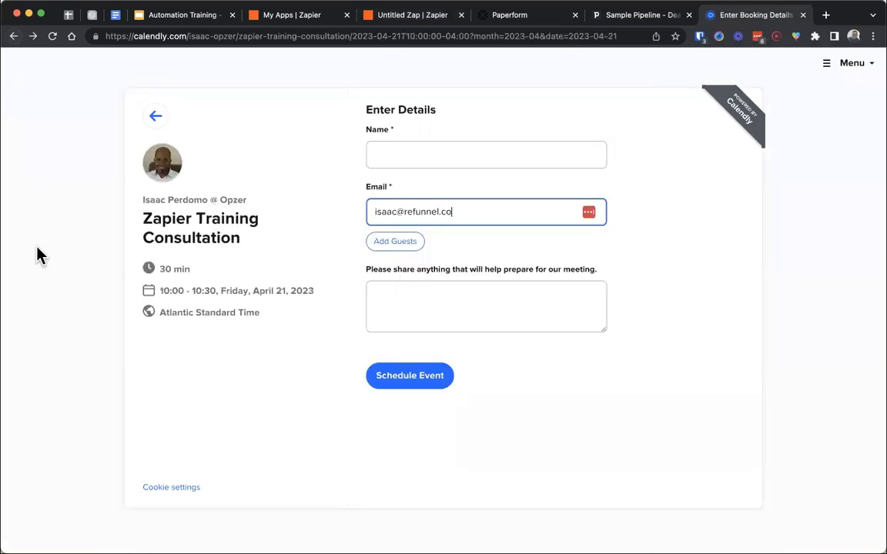
left_click(150, 117)
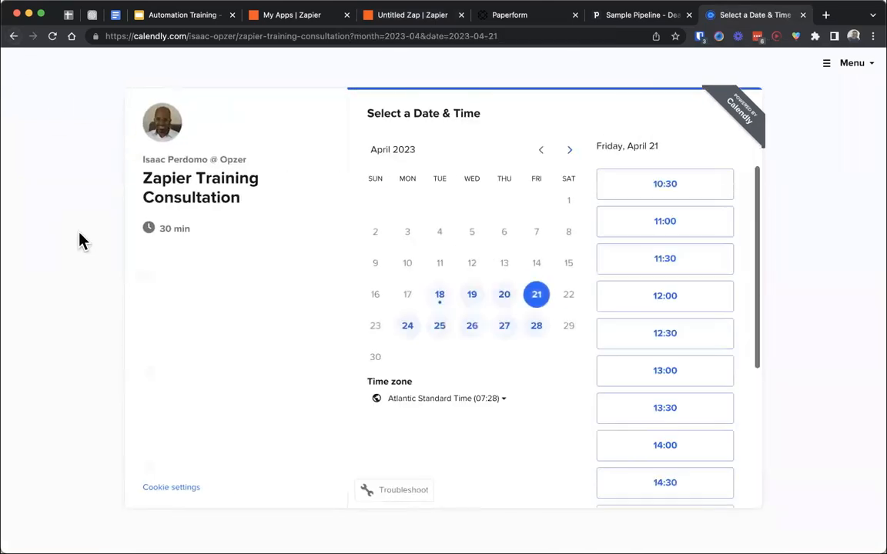
right_click(79, 233)
left_click(135, 457)
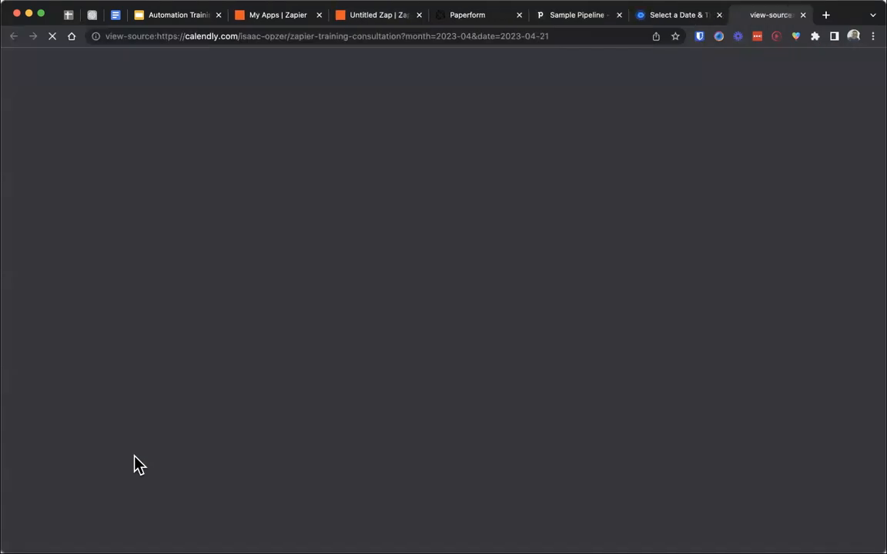
key("super+f")
type("uuid")
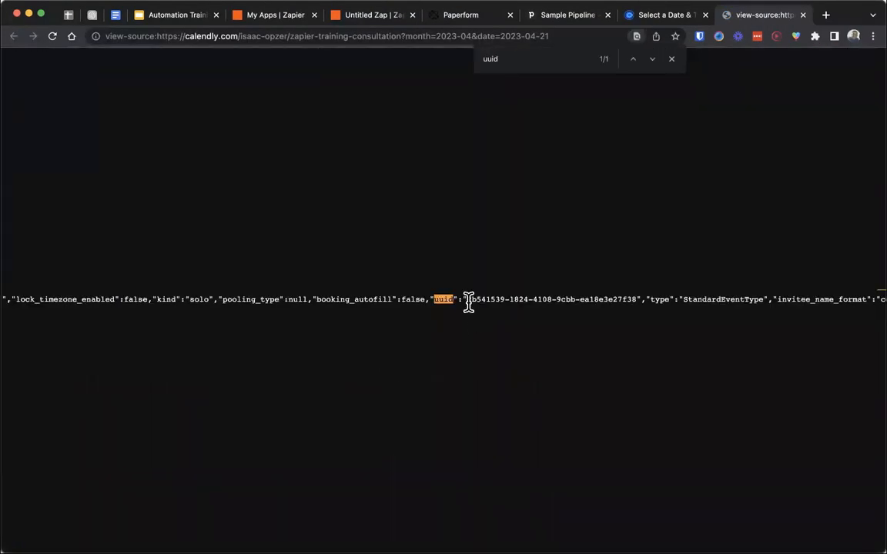
left_click_drag(468, 300, 634, 300)
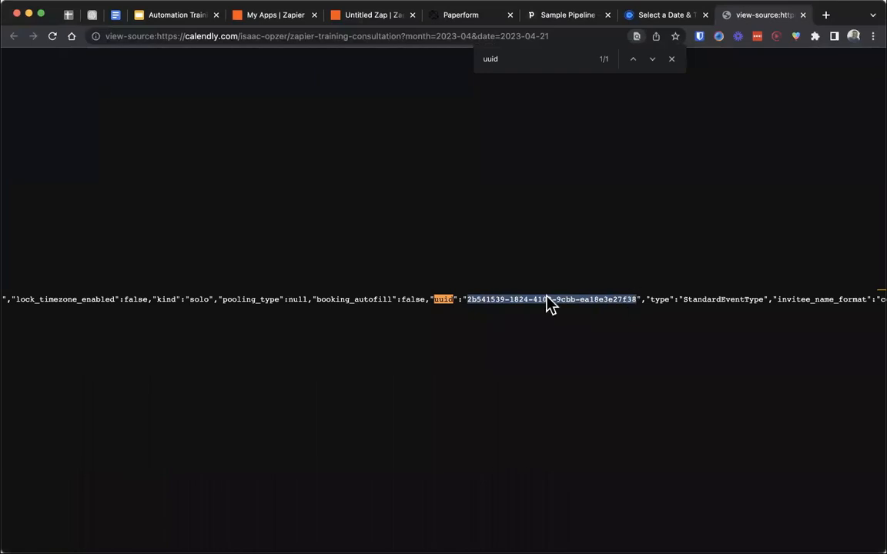
- Return to the Zap in Zapier, continue from the trigger to the filter step, and test the filter condition
left_click(354, 16)
scroll(119, 372, "down", 4)
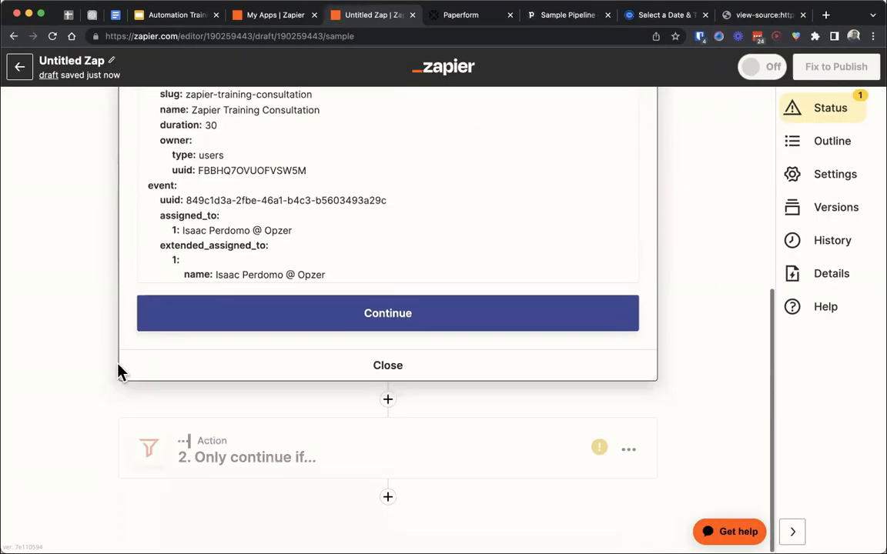
left_click(206, 322)
left_click(234, 381)
scroll(230, 372, "down", 3)
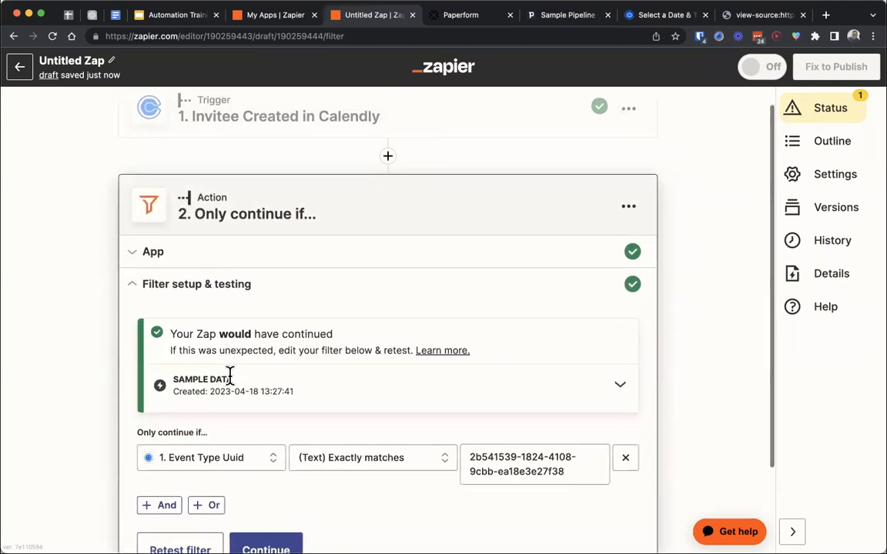
- Compare the filter's uuid value with the Zapier Training Consultation event name on the Calendly booking page
left_click_drag(569, 361, 433, 348)
left_click_drag(578, 372, 407, 353)
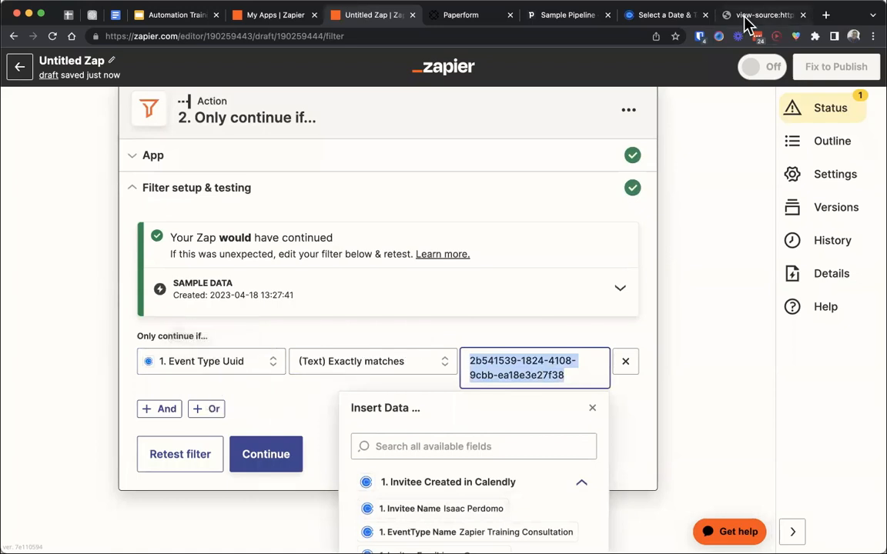
left_click(647, 19)
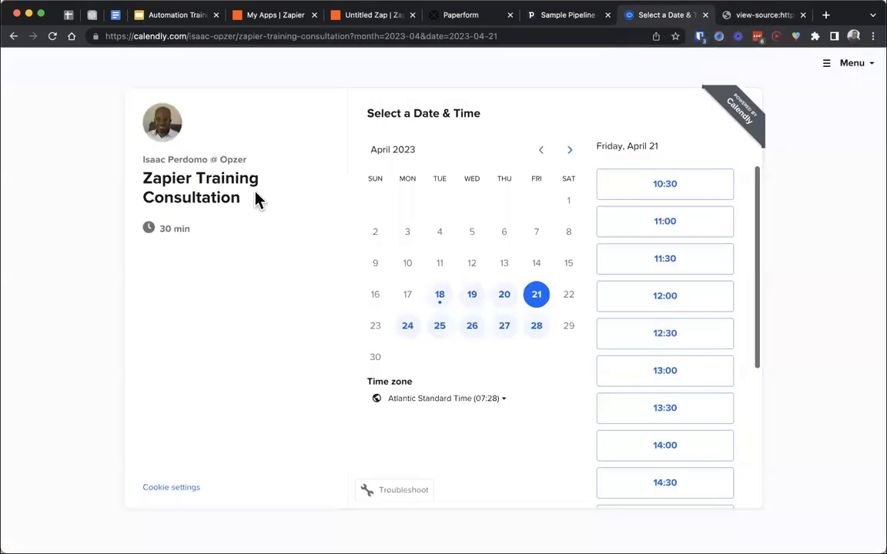
left_click_drag(256, 198, 135, 190)
double_click(166, 179)
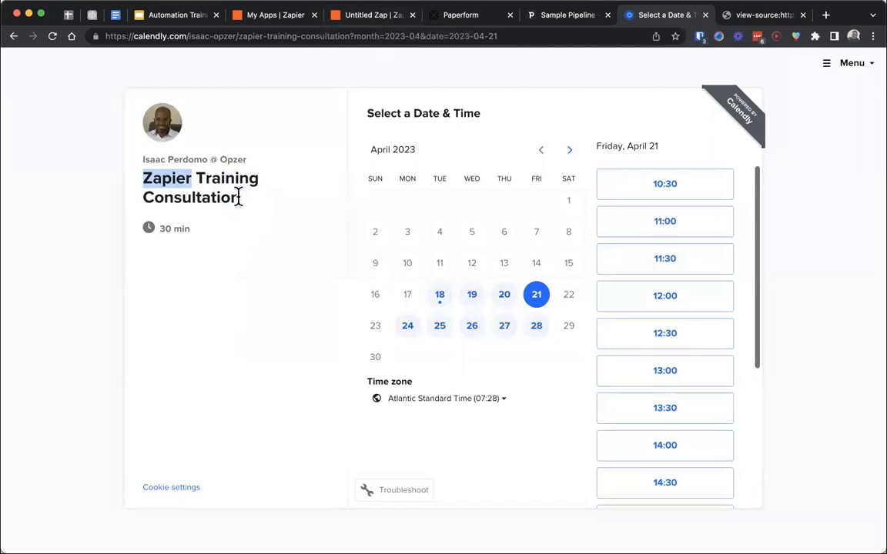
- Review the multi-step Zap outline in the Google Slides presentation and the deals in Pipedrive's Sample Pipeline
left_click(358, 20)
left_click(290, 427)
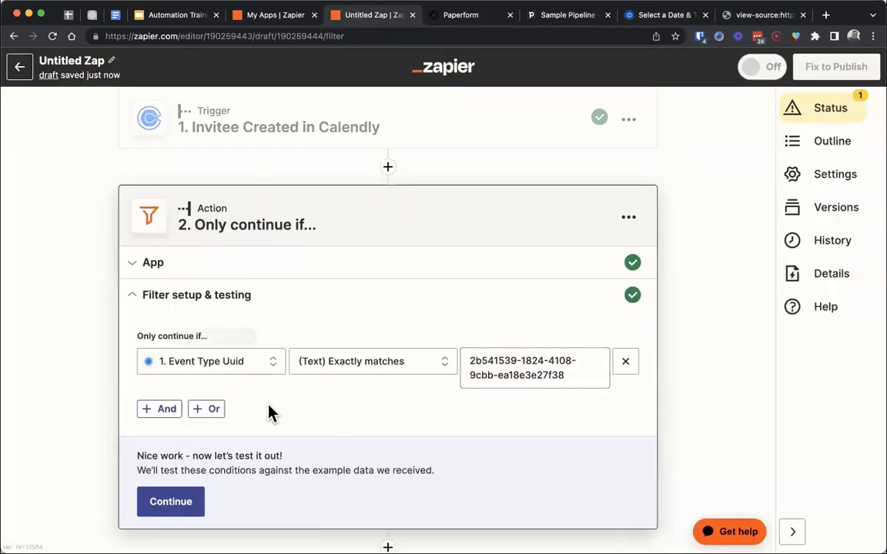
left_click(188, 16)
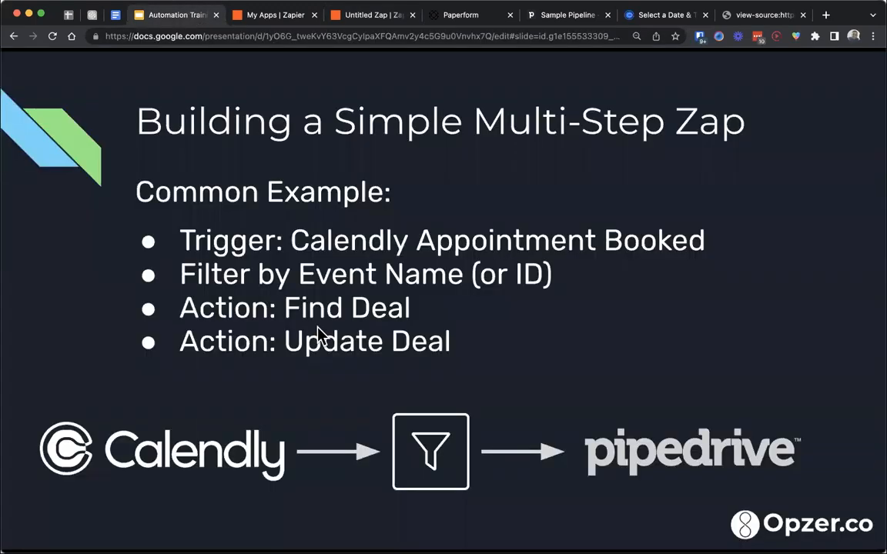
left_click(567, 19)
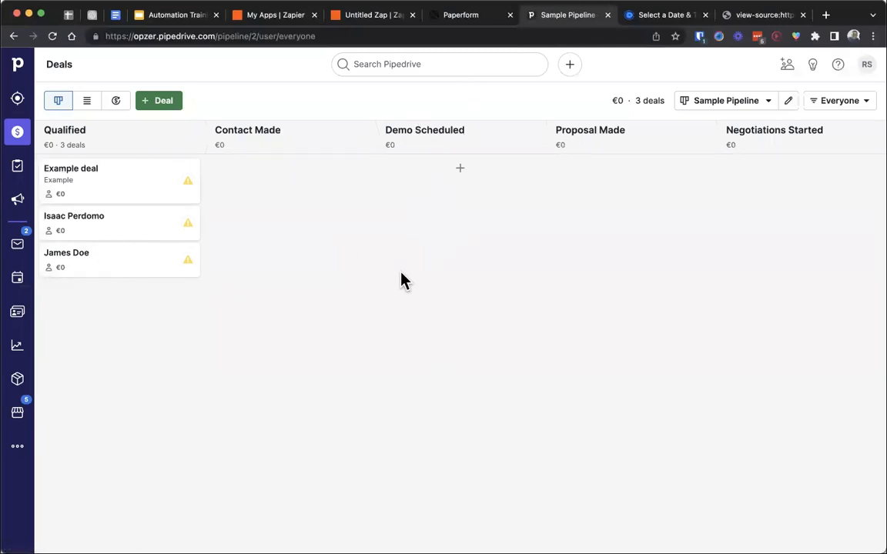
- Return to the Zap in Zapier, retest the Event Type Uuid filter, and continue to a third step
left_click(375, 18)
scroll(264, 362, "down", 2)
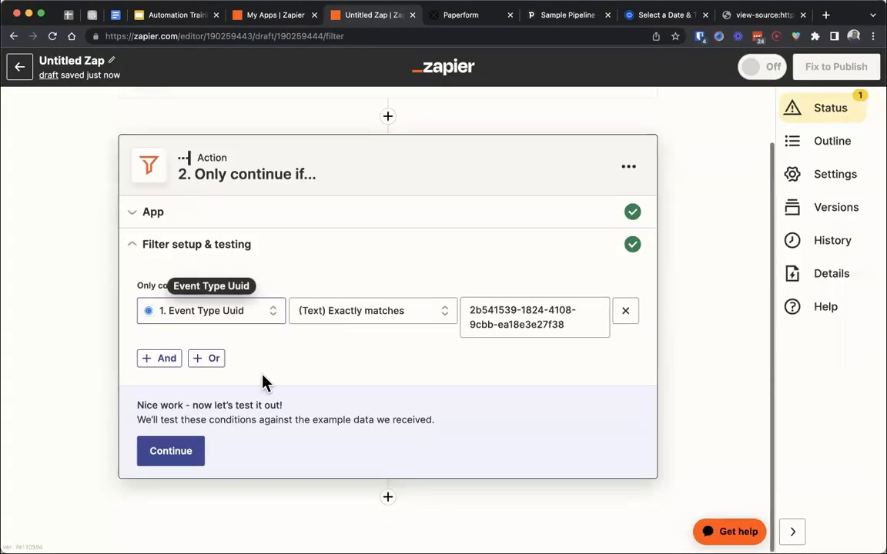
left_click(185, 460)
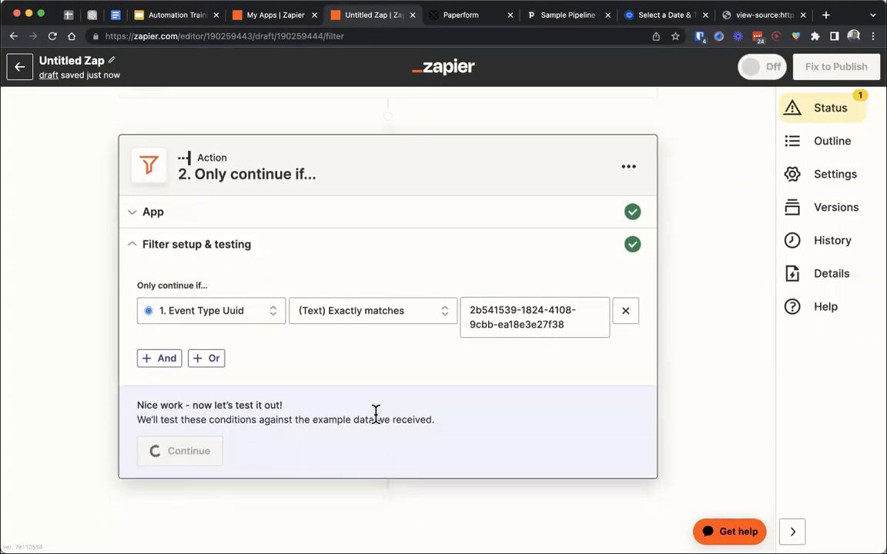
left_click(264, 442)
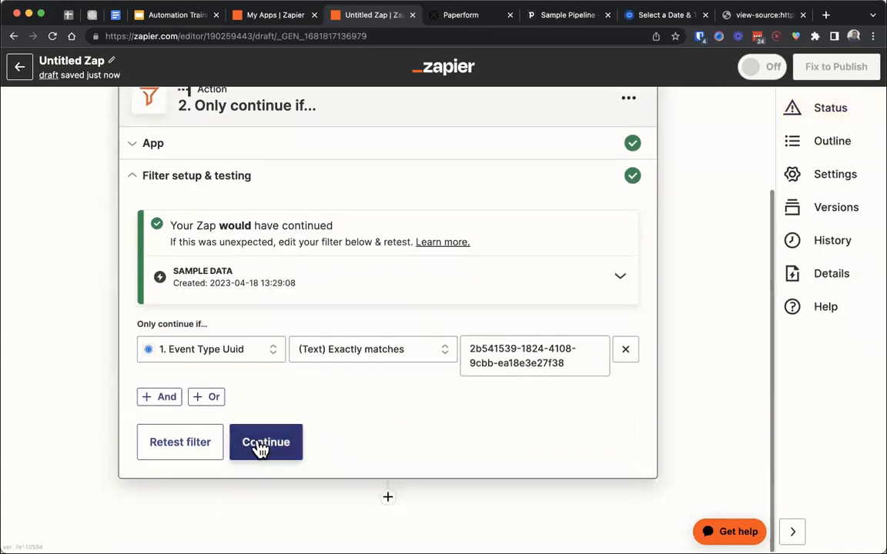
- Choose Pipedrive as the third step's app and set its event to Find Deal
type("pipe")
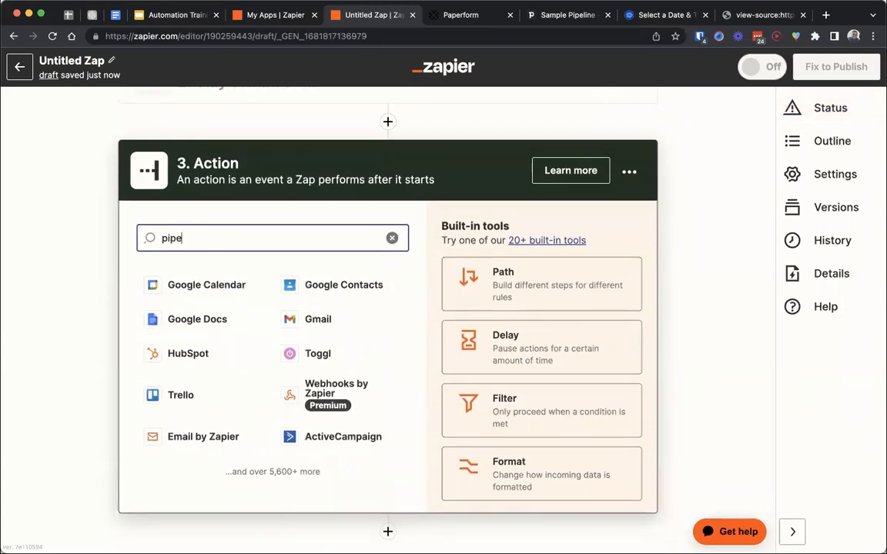
left_click(270, 284)
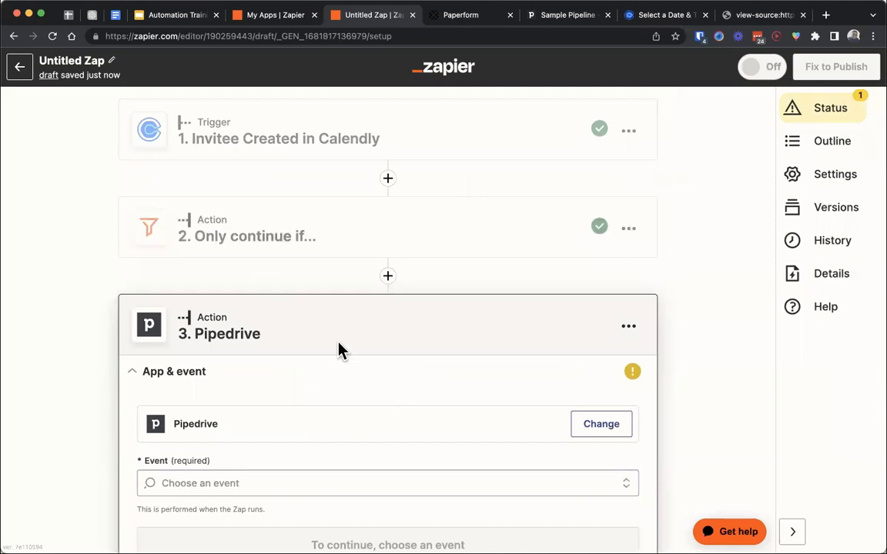
scroll(339, 350, "down", 2)
left_click(289, 379)
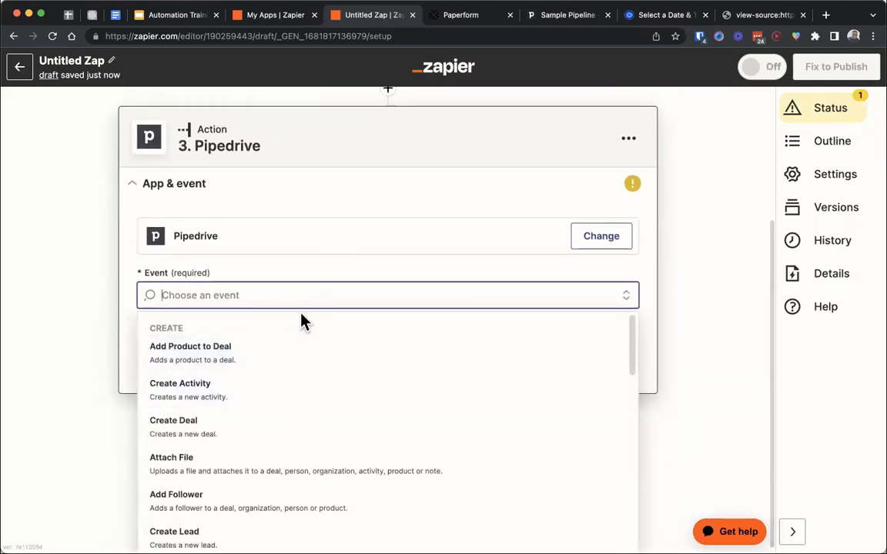
type("find")
left_click(239, 406)
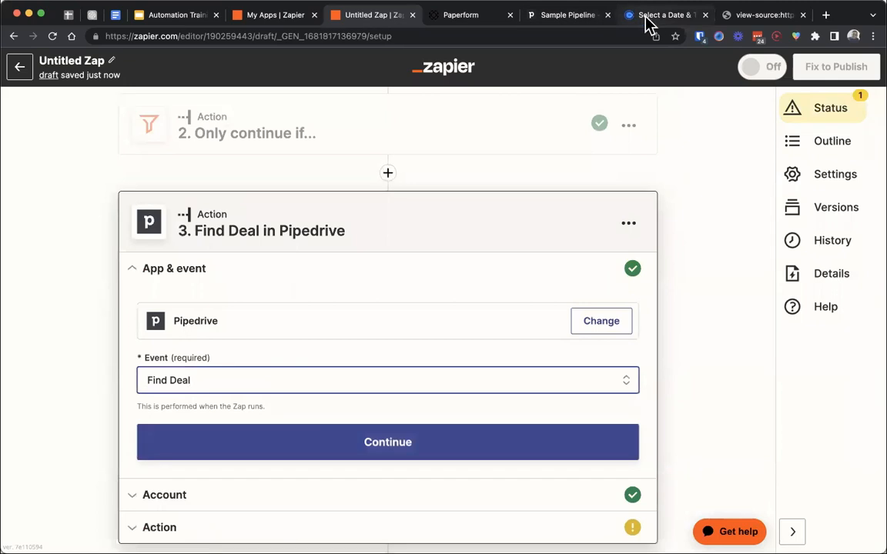
- Switch to Pipedrive, inspect the Calendly invitee's deal, and go back to the Sample Pipeline
left_click(576, 17)
left_click(134, 227)
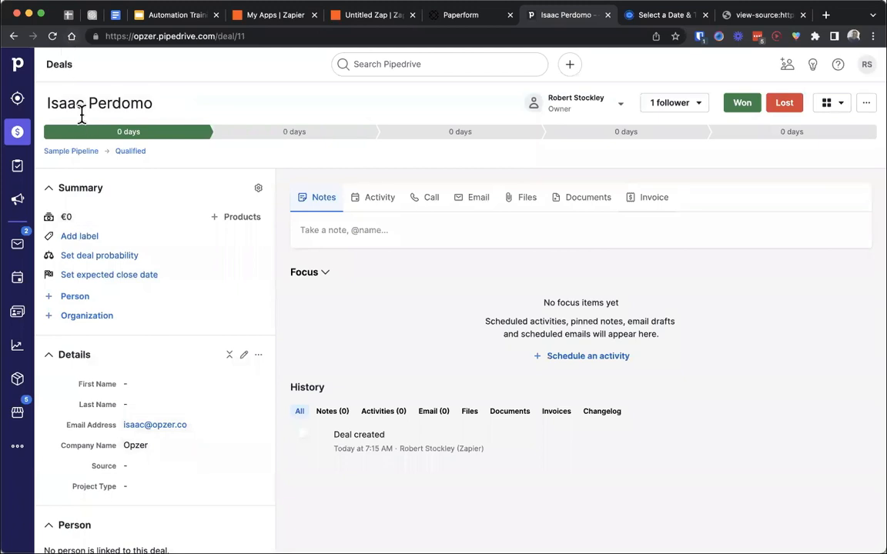
left_click(14, 36)
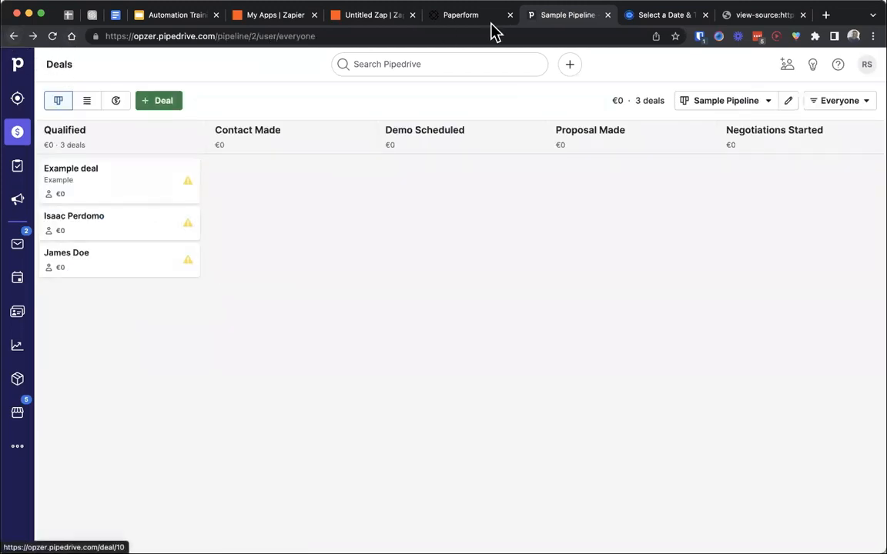
- Return to the Zap in Zapier and continue the Find Deal step through to its action settings
left_click(370, 16)
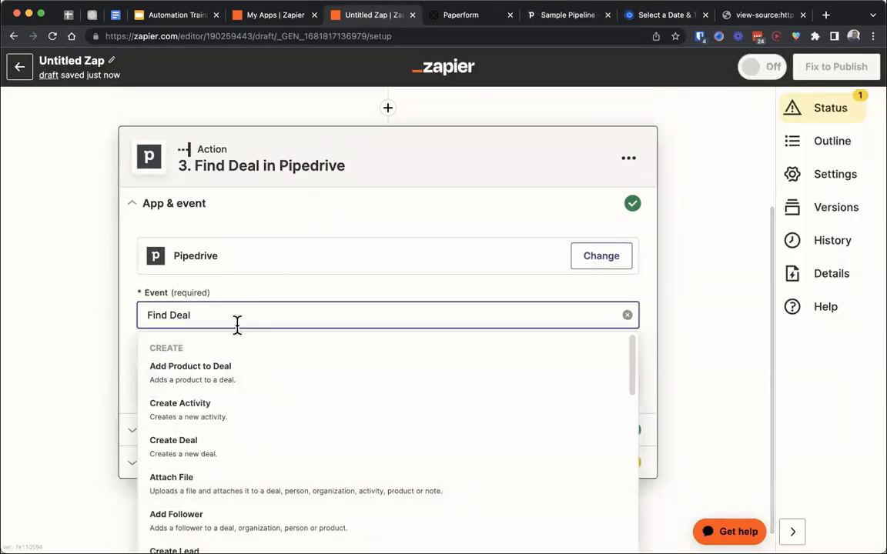
left_click(127, 354)
left_click(188, 385)
left_click(182, 410)
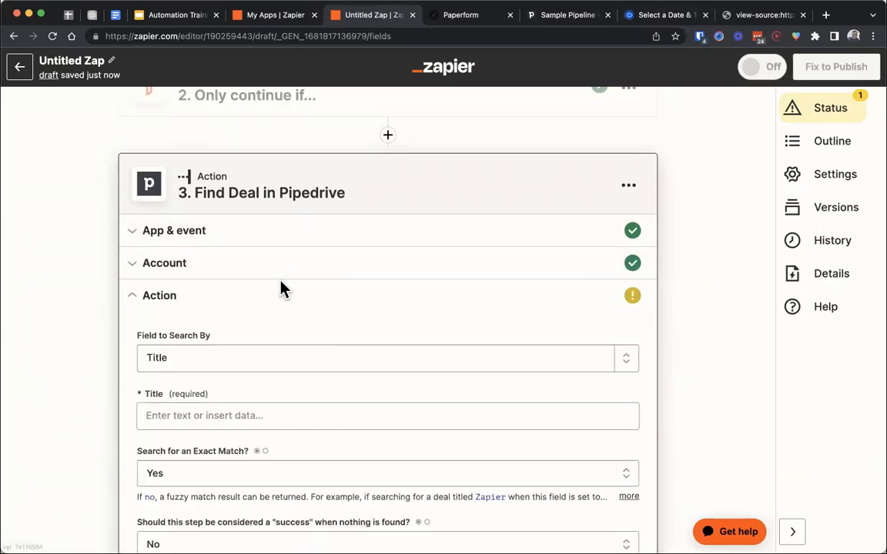
- Set the Find Deal step's Field to Search By to the Email Address field
left_click(241, 274)
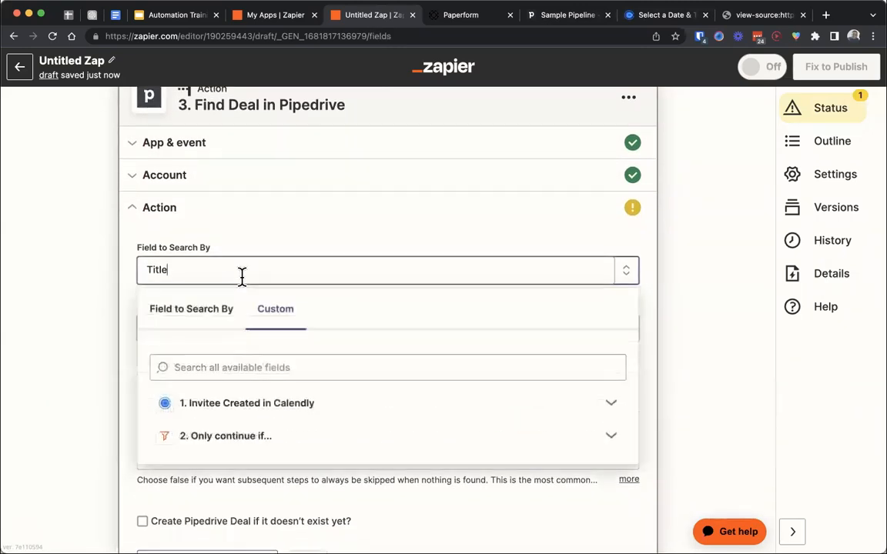
left_click(196, 315)
left_click(213, 369)
left_click(213, 372)
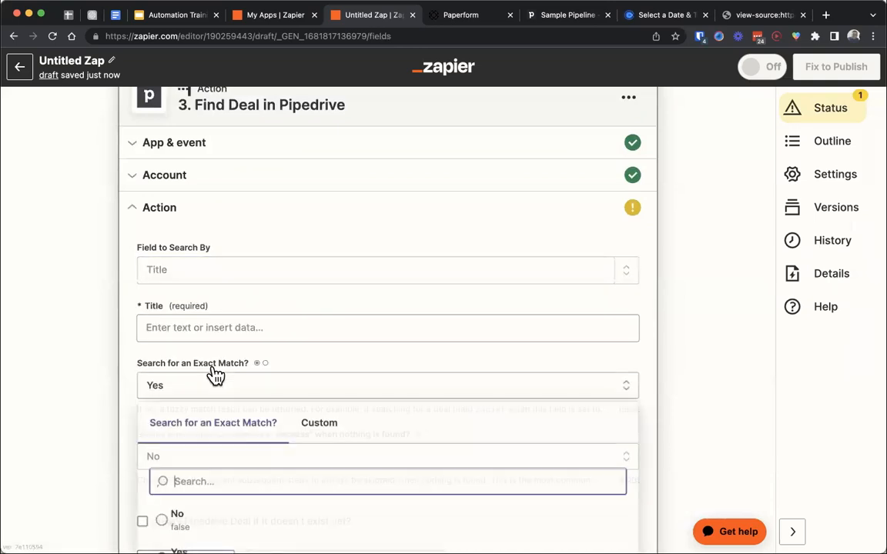
left_click(187, 269)
left_click(191, 312)
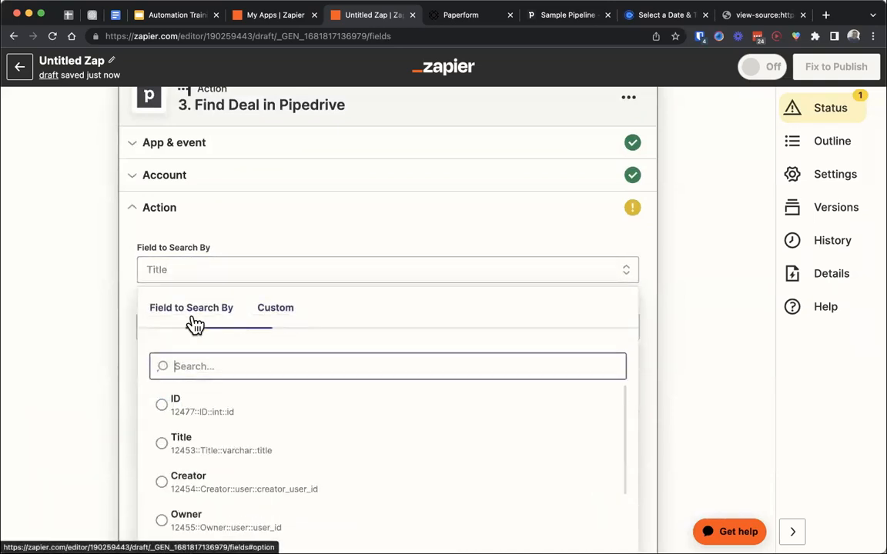
type("email")
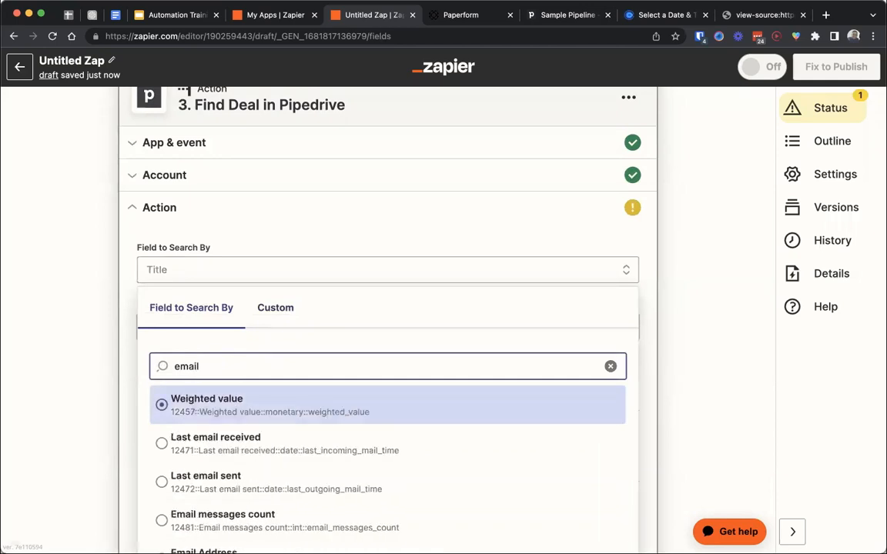
scroll(194, 313, "down", 1)
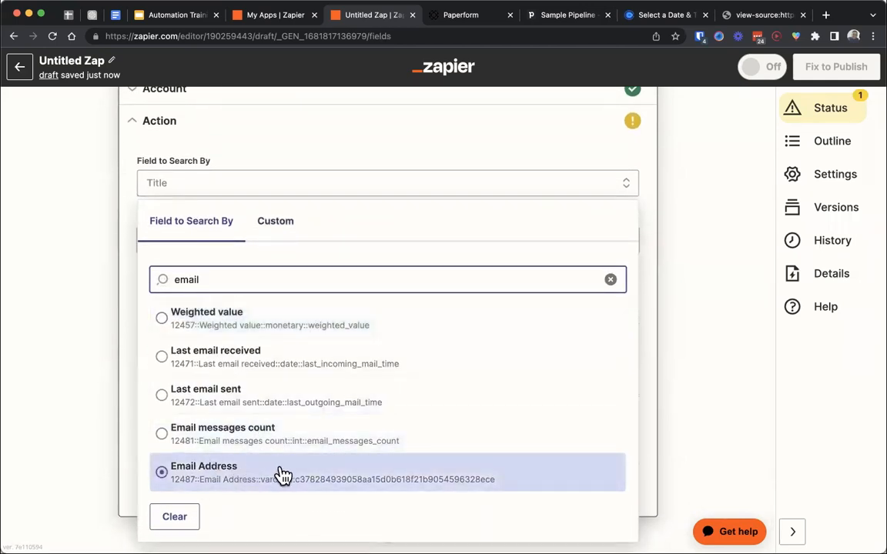
left_click(284, 475)
- Switch to Pipedrive and check the Email Address field in the invitee's deal details
left_click(566, 14)
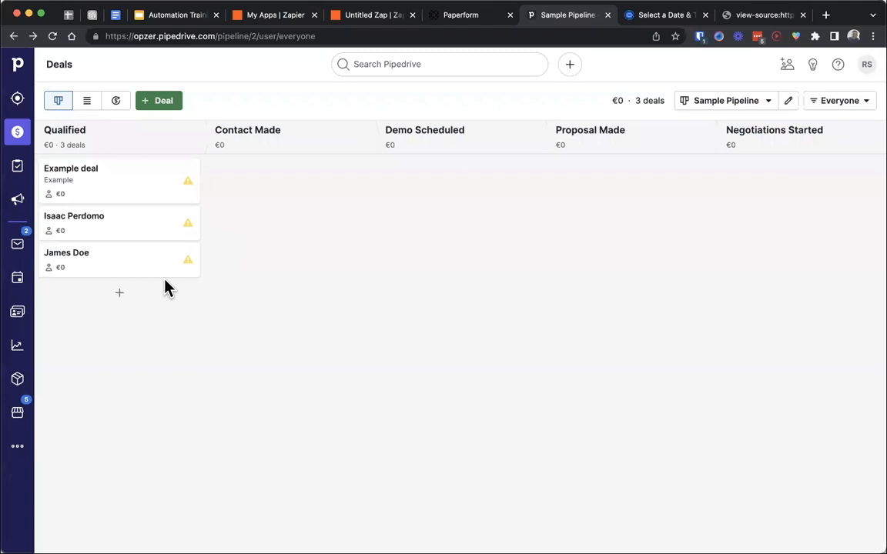
left_click(108, 224)
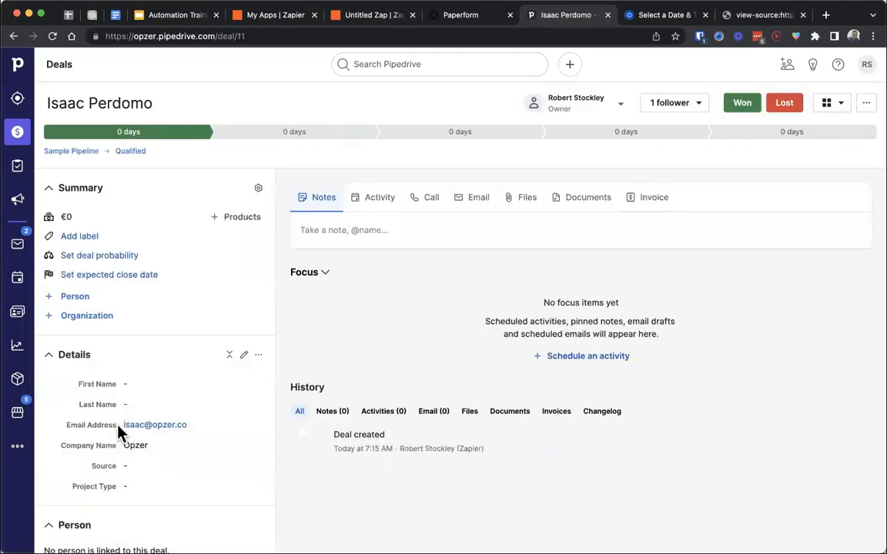
left_click_drag(119, 432, 61, 431)
- Return to the Zap in Zapier and map the Find Deal step's Email Address to the Calendly trigger's Invitee Email
left_click(370, 15)
left_click(248, 234)
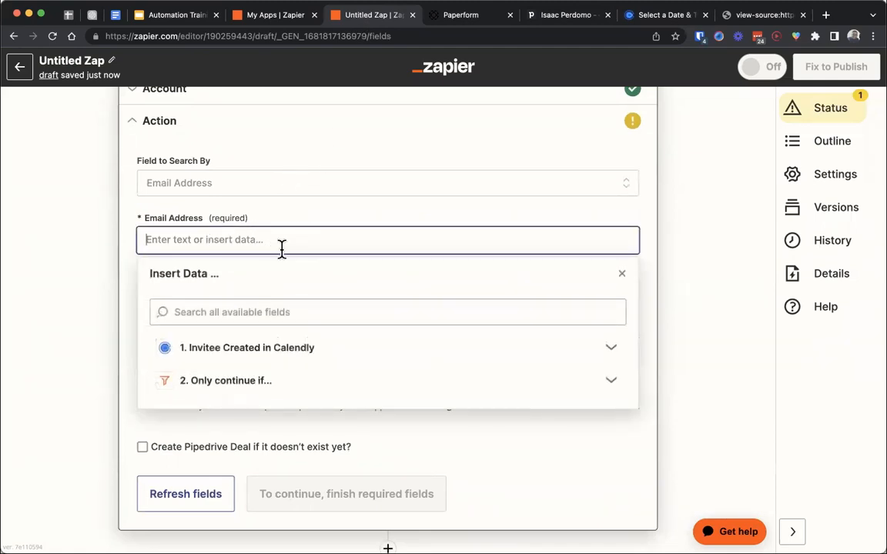
left_click(258, 359)
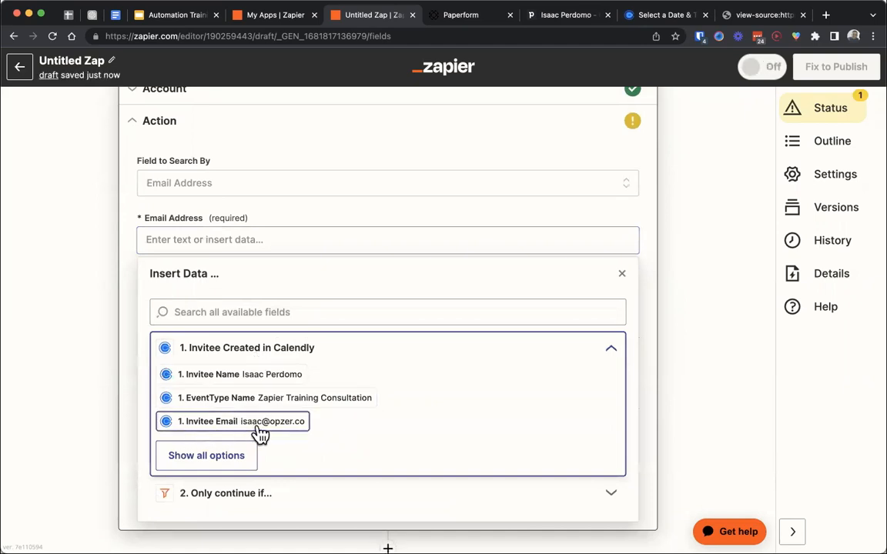
left_click(264, 423)
left_click(128, 345)
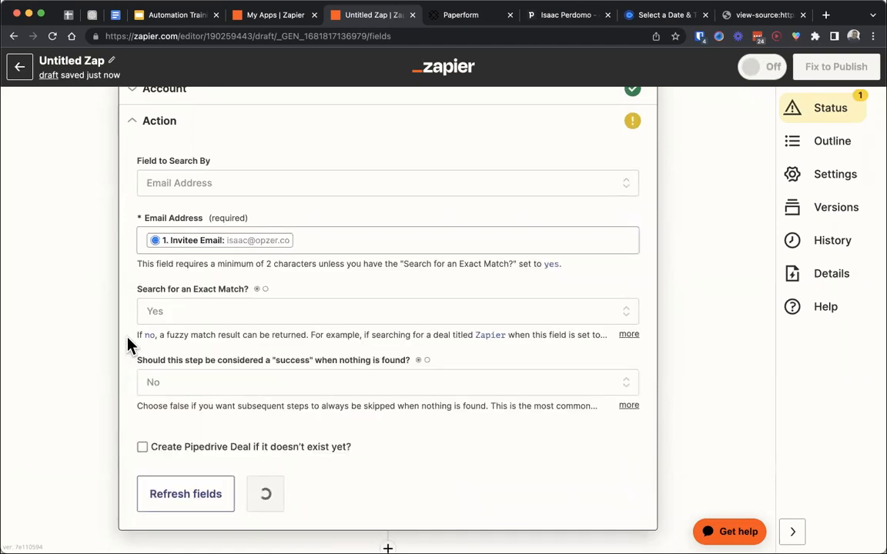
- Continue to the Find Deal test, run it, and review the returned deal data
left_click(281, 495)
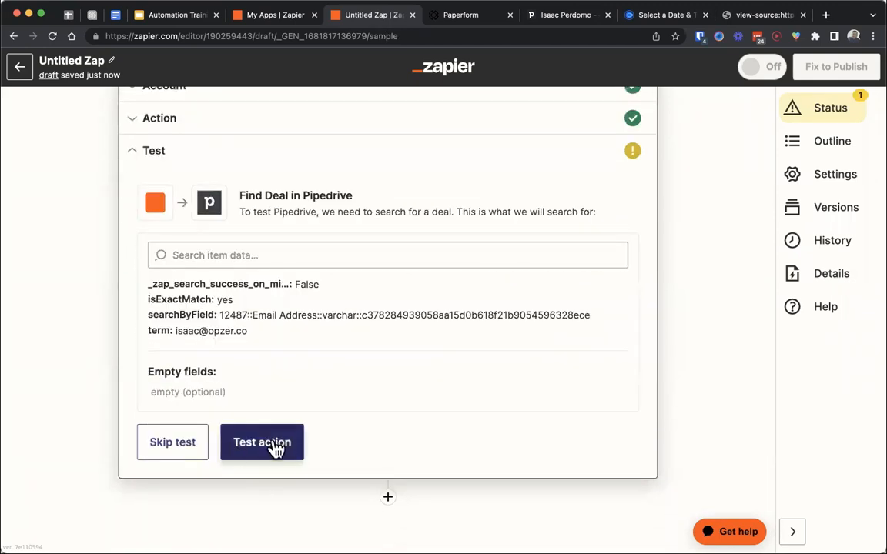
left_click(275, 447)
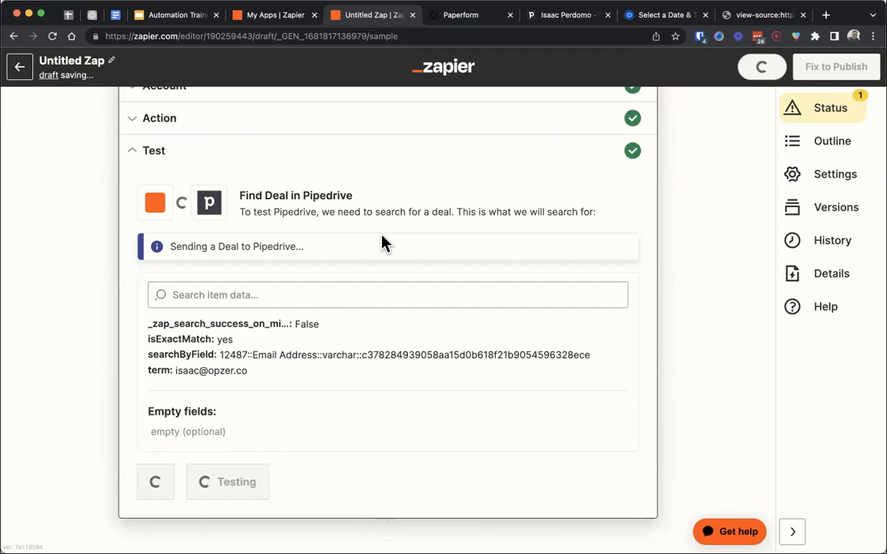
scroll(381, 242, "down", 1)
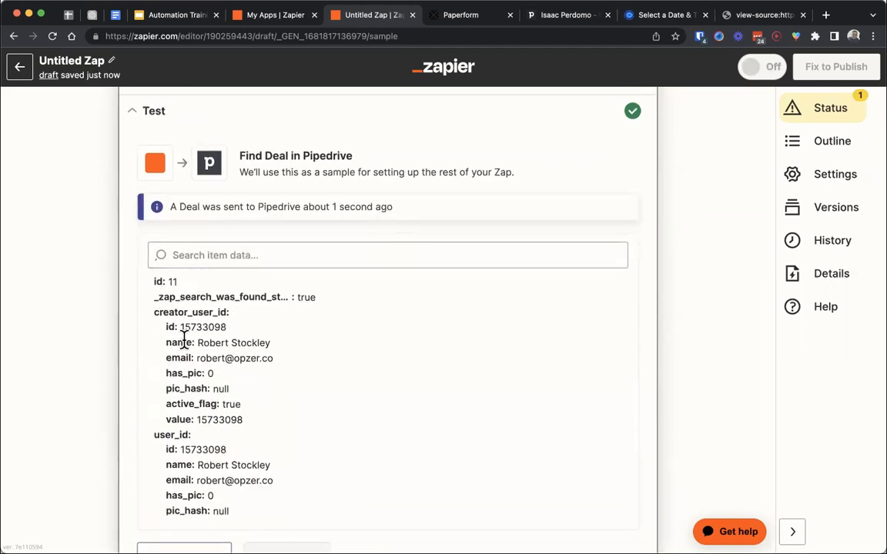
scroll(183, 341, "down", 3)
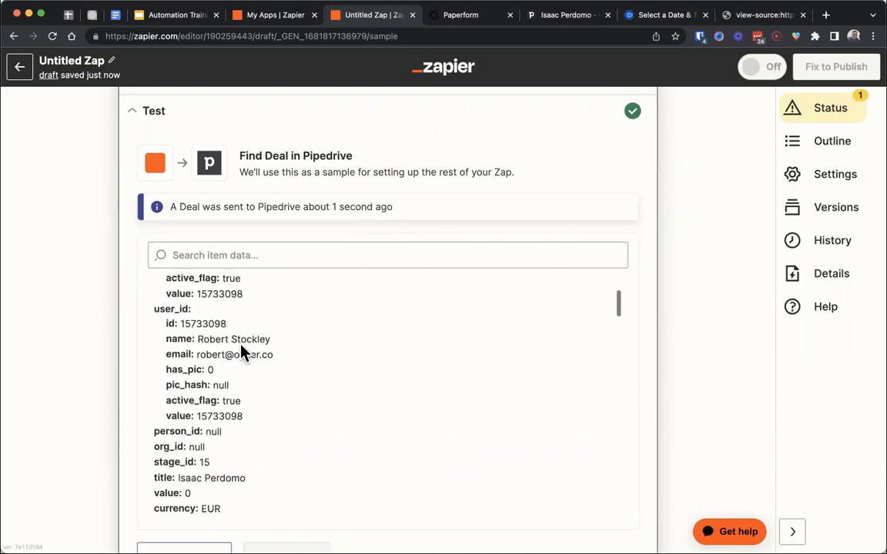
scroll(176, 285, "up", 3)
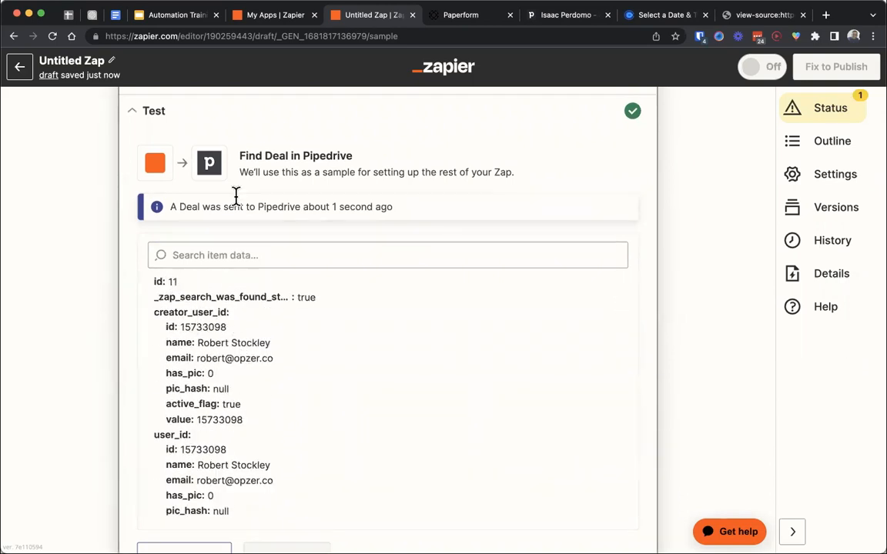
- Compare the returned deal id with the id in the deal's Pipedrive URL, and return to Zapier
left_click(546, 16)
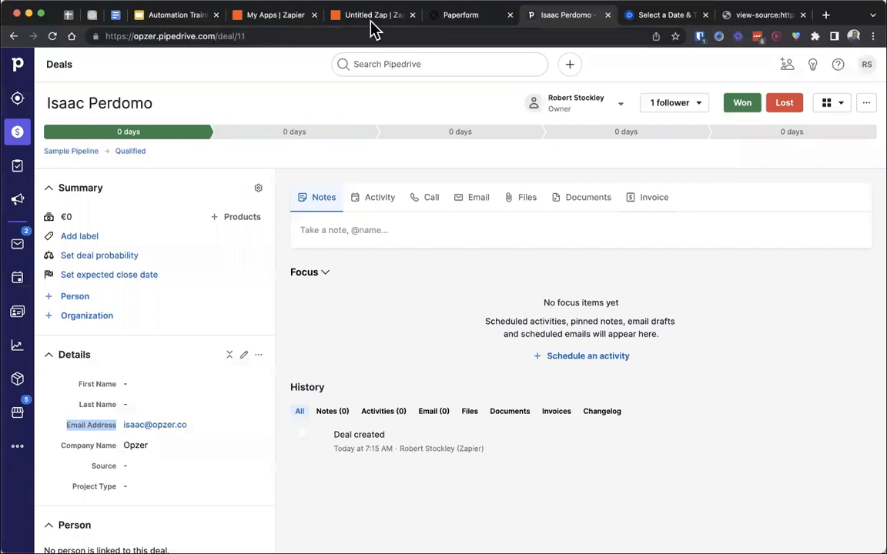
double_click(243, 37)
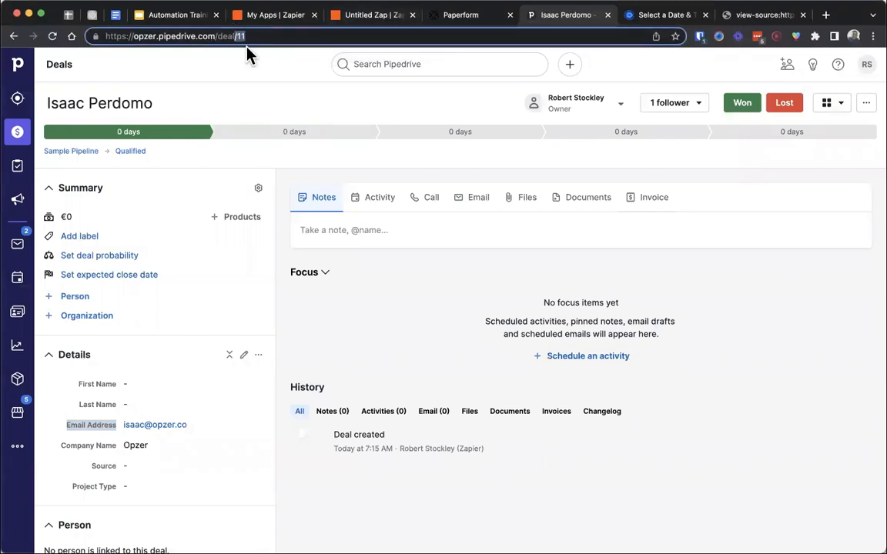
left_click(368, 15)
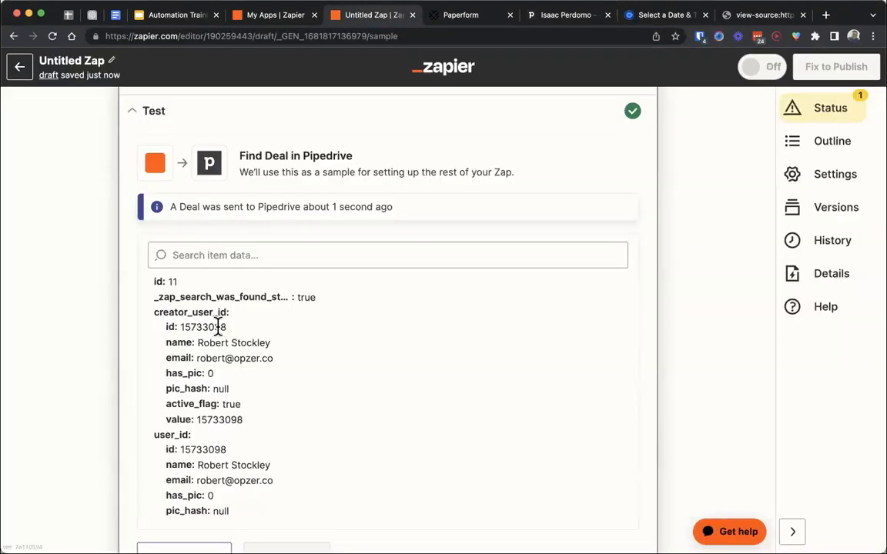
- Search the Find Deal test data for the invitee's first name and examine the matching title and email address fields
scroll(218, 327, "down", 3)
scroll(218, 327, "down", 8)
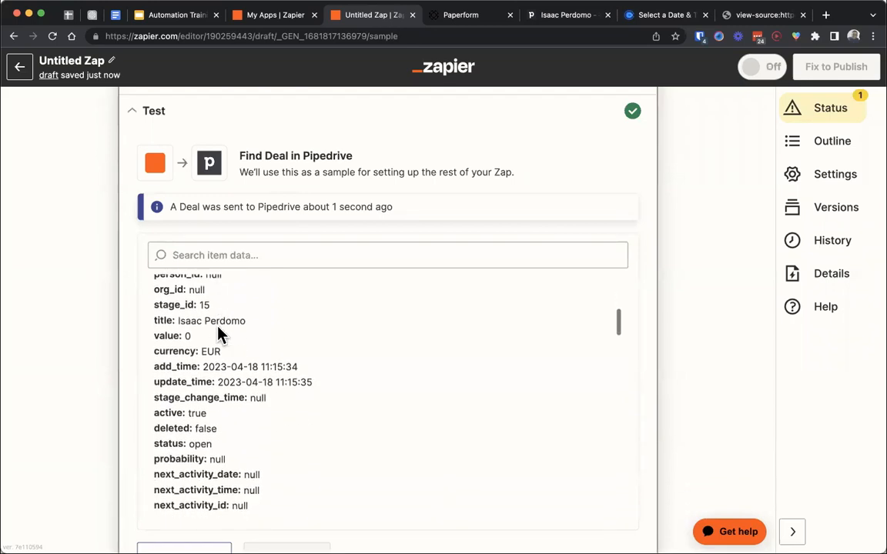
scroll(218, 327, "down", 10)
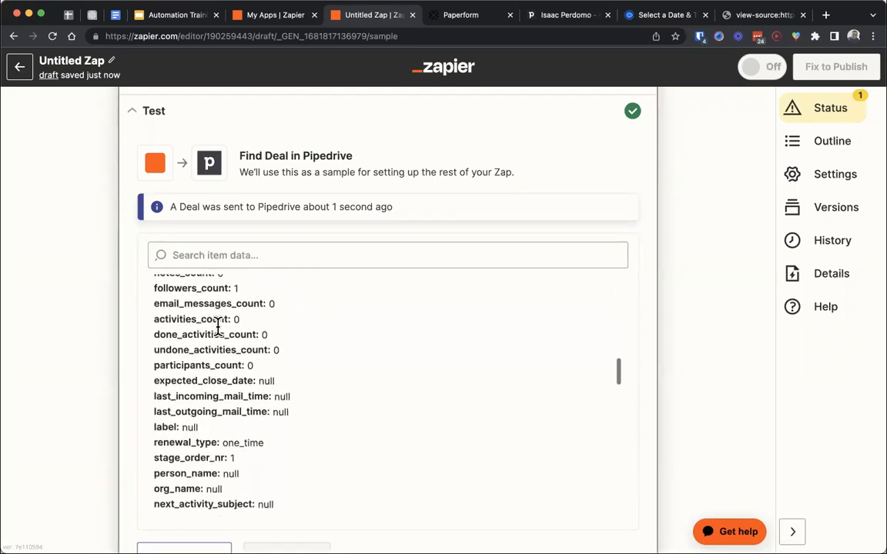
scroll(220, 331, "down", 3)
scroll(218, 327, "down", 12)
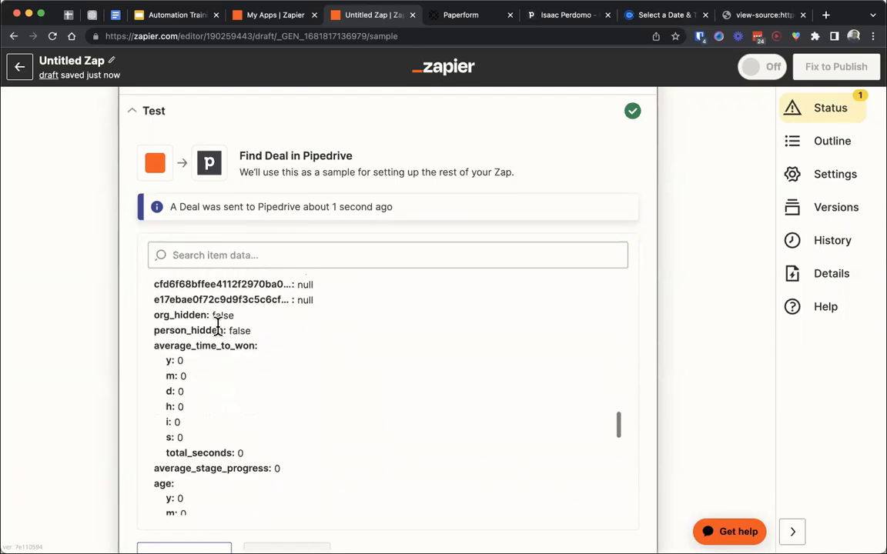
left_click(293, 246)
type("isaac")
left_click_drag(246, 374, 154, 374)
left_click(367, 405)
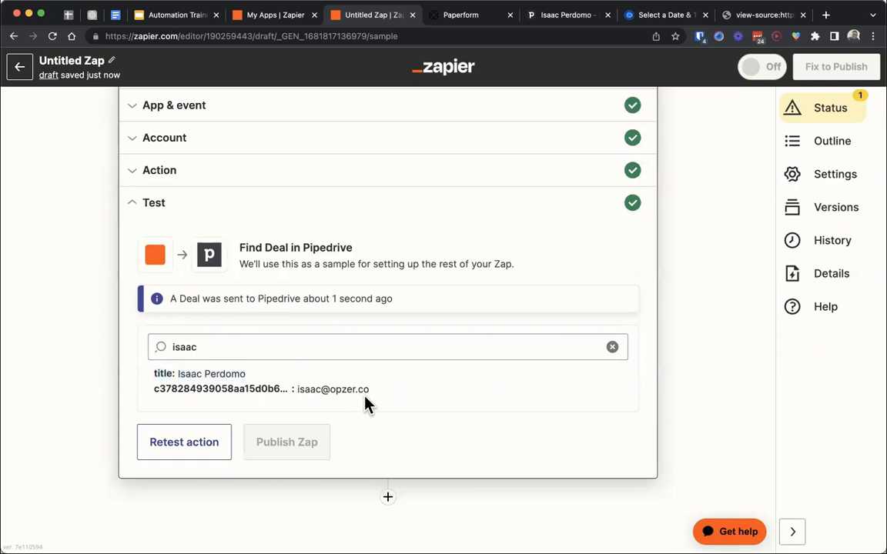
left_click_drag(378, 399, 155, 389)
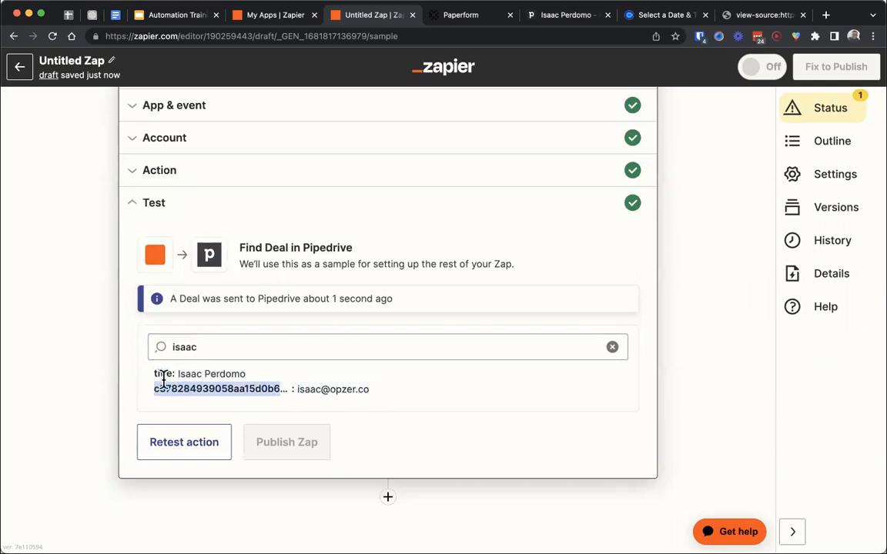
- Add a fourth action step after Find Deal and choose Pipedrive as its app
left_click(389, 498)
type("update")
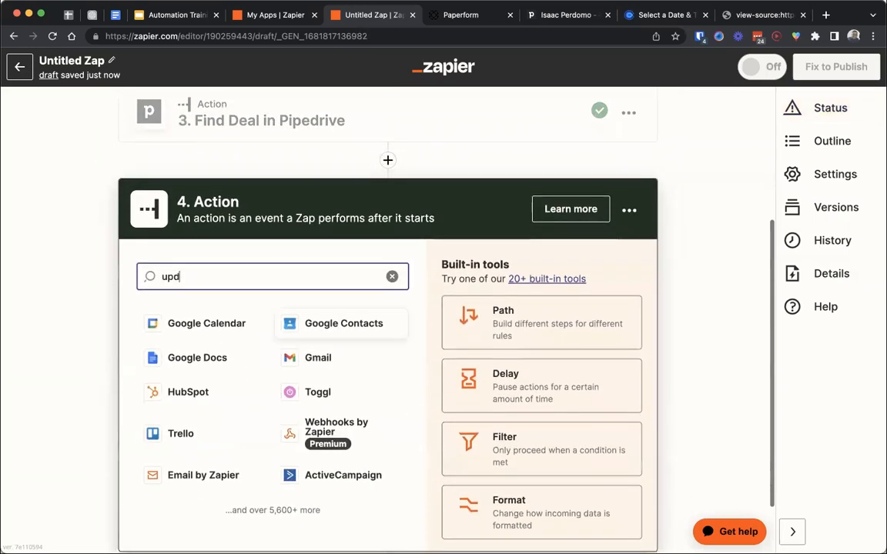
key("BackSpace")
key("BackSpace")
key("BackSpace")
key("BackSpace")
key("BackSpace")
key("BackSpace")
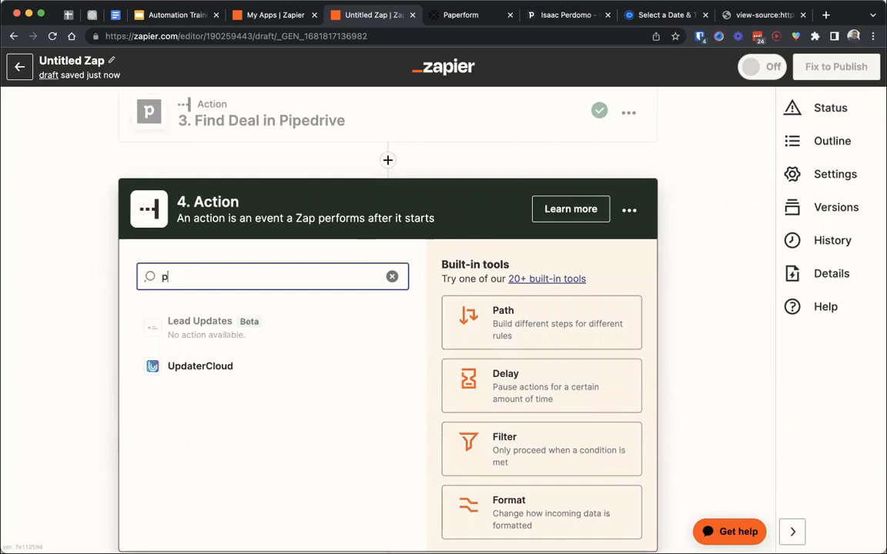
type("pipe")
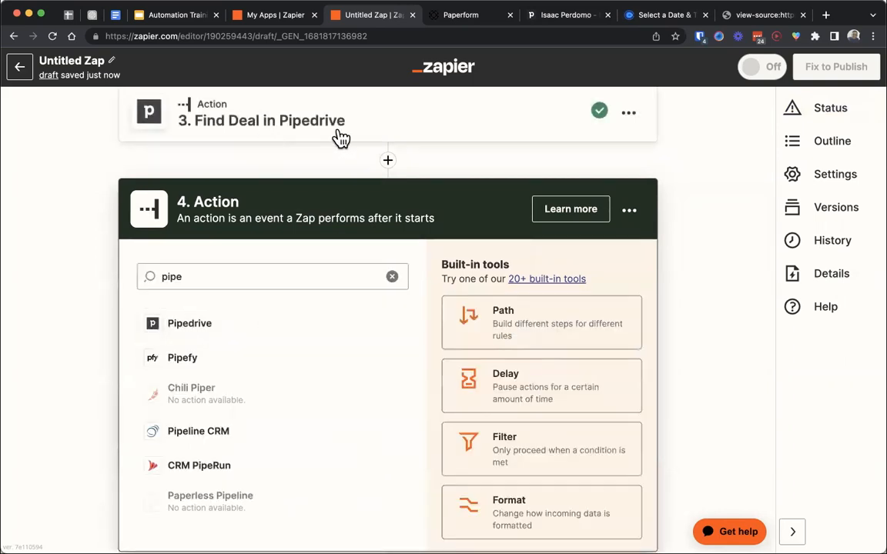
left_click(240, 327)
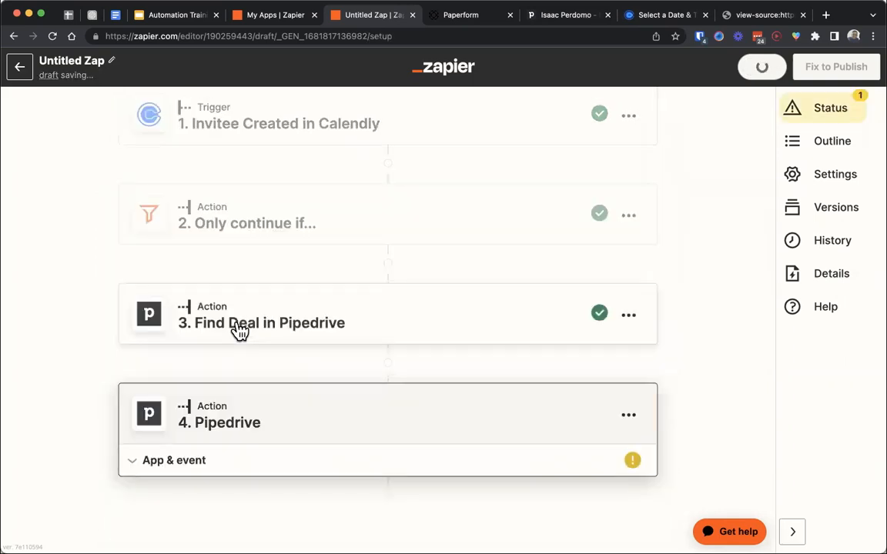
- Set the fourth step's Pipedrive event to Update Deal and continue through the account to its action fields
left_click(232, 370)
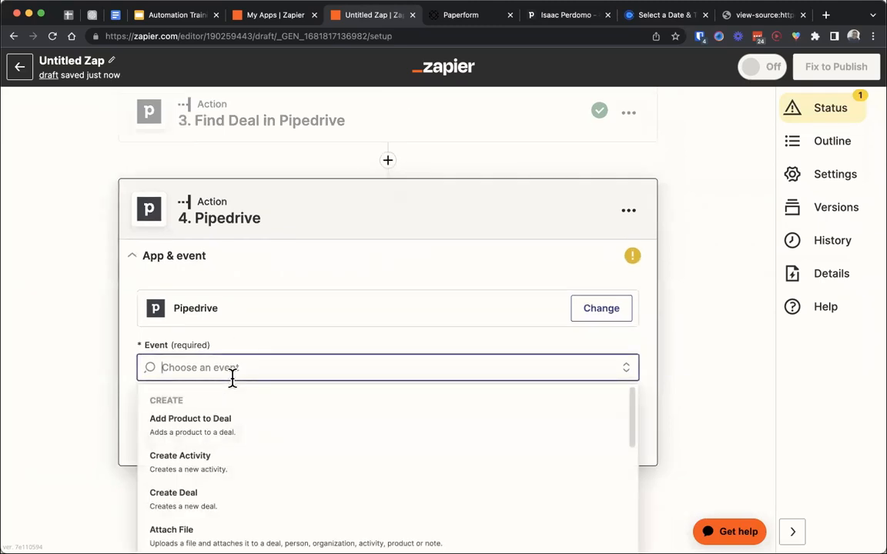
type("update")
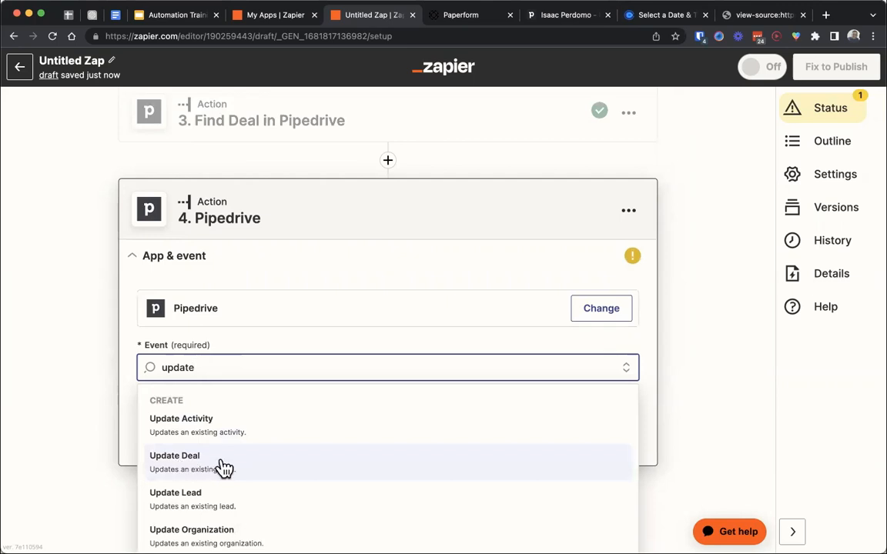
left_click(258, 469)
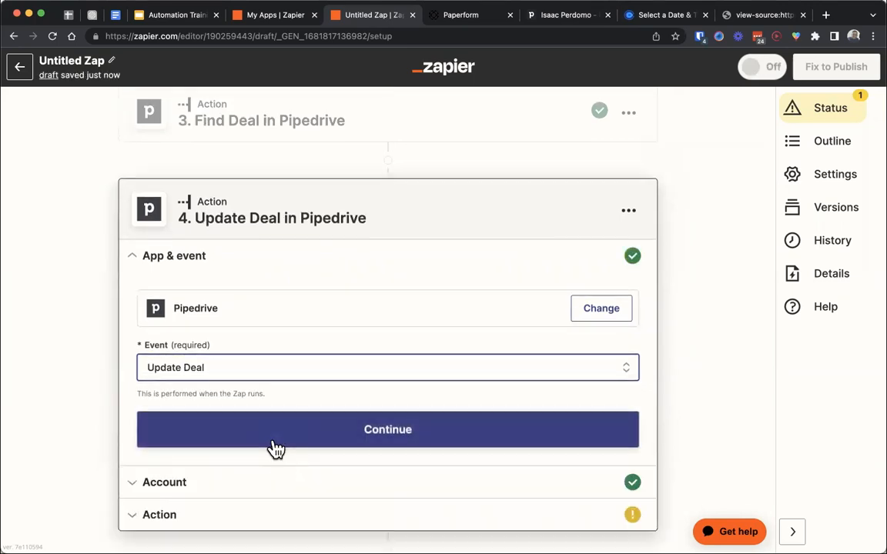
left_click(272, 448)
left_click(189, 447)
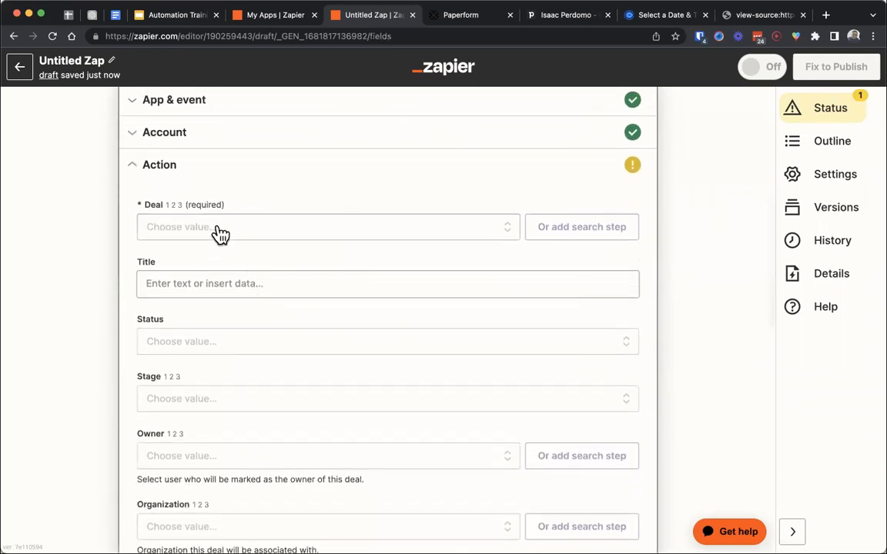
- Map the Update Deal step's Deal field to the custom ID value from the Find Deal in Pipedrive step
left_click(269, 236)
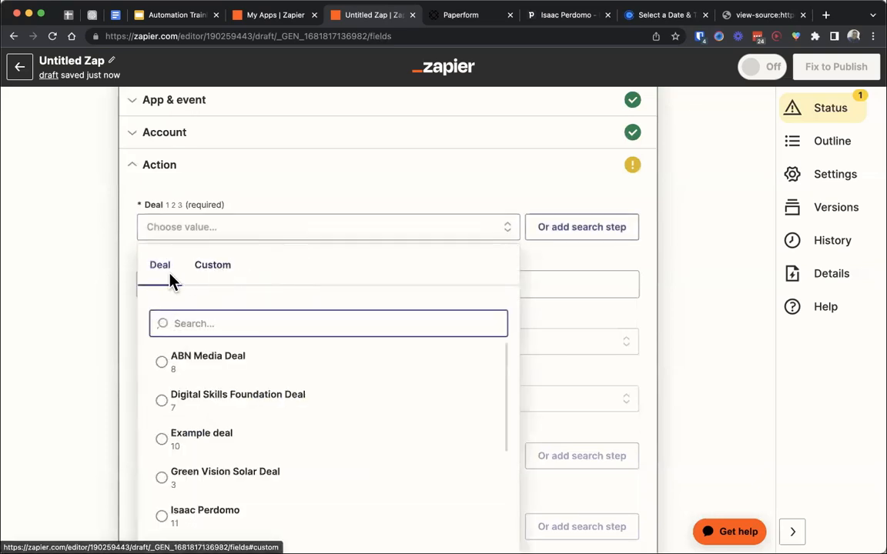
left_click(216, 268)
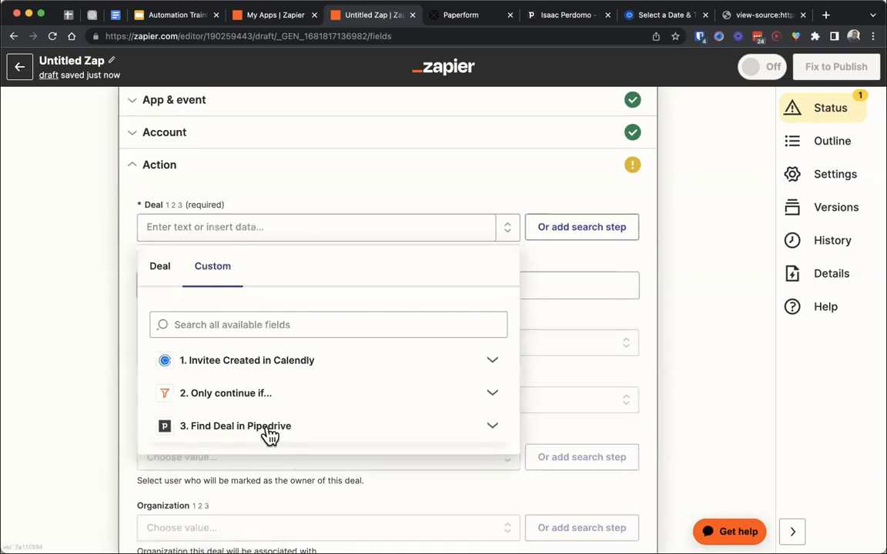
left_click(191, 228)
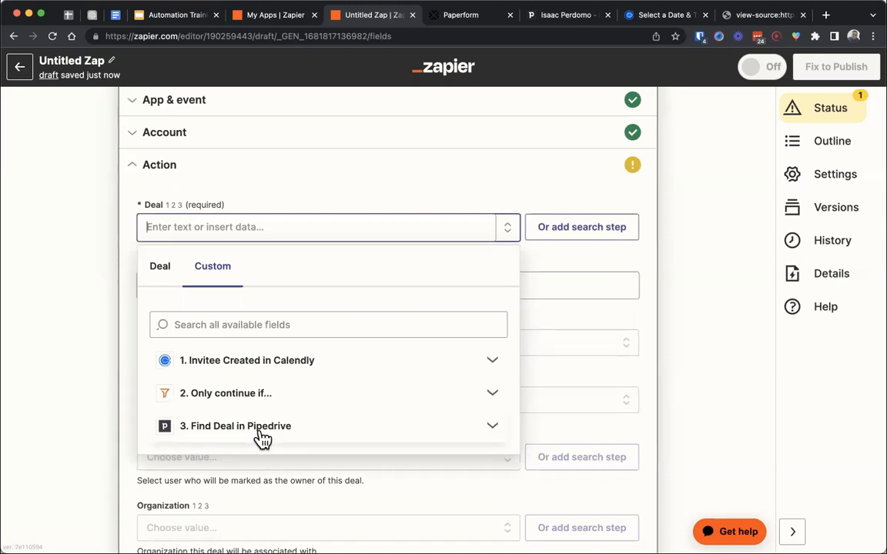
left_click(260, 431)
scroll(263, 437, "down", 2)
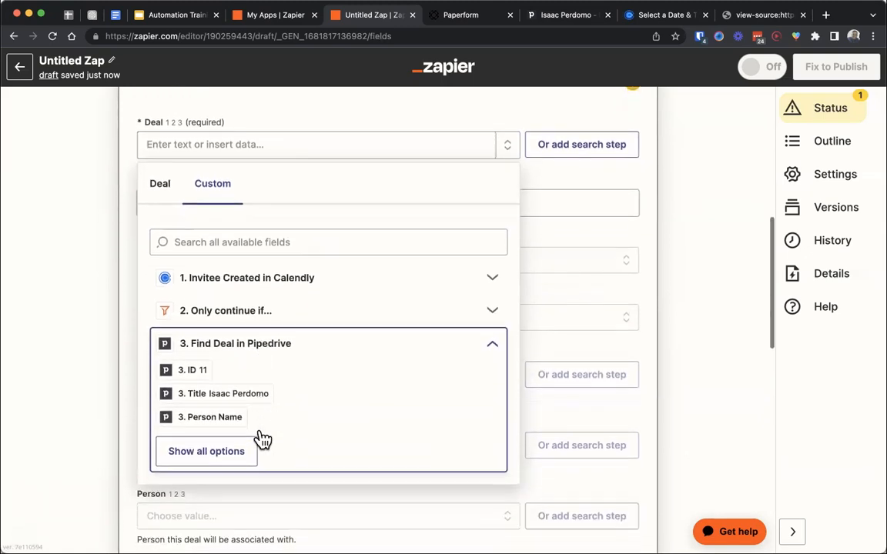
left_click(198, 372)
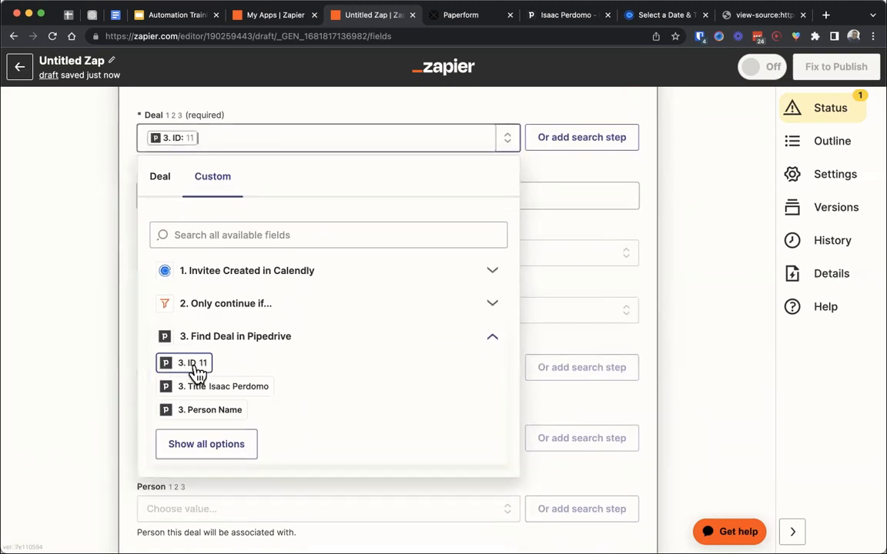
left_click(127, 214)
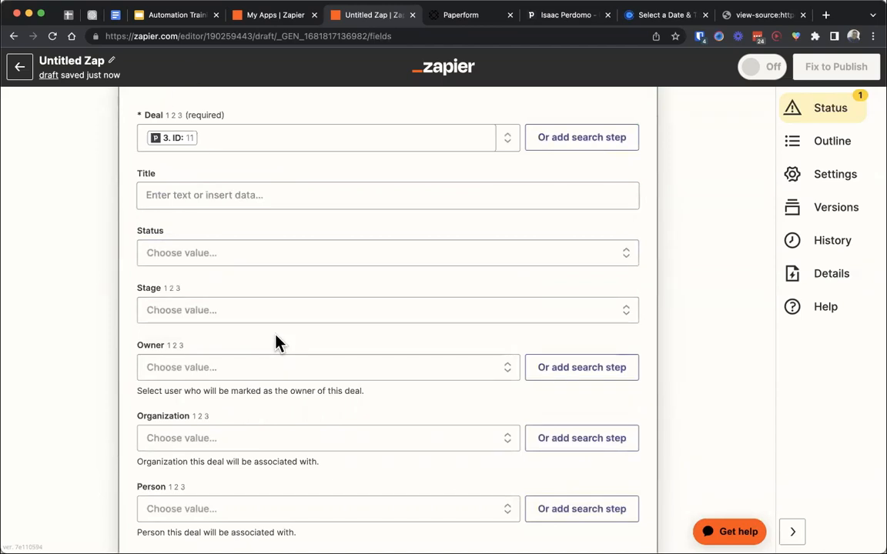
- Set the deal's Stage in the Update Deal step to Demo Scheduled (Sample Pipeline)
scroll(277, 342, "down", 2)
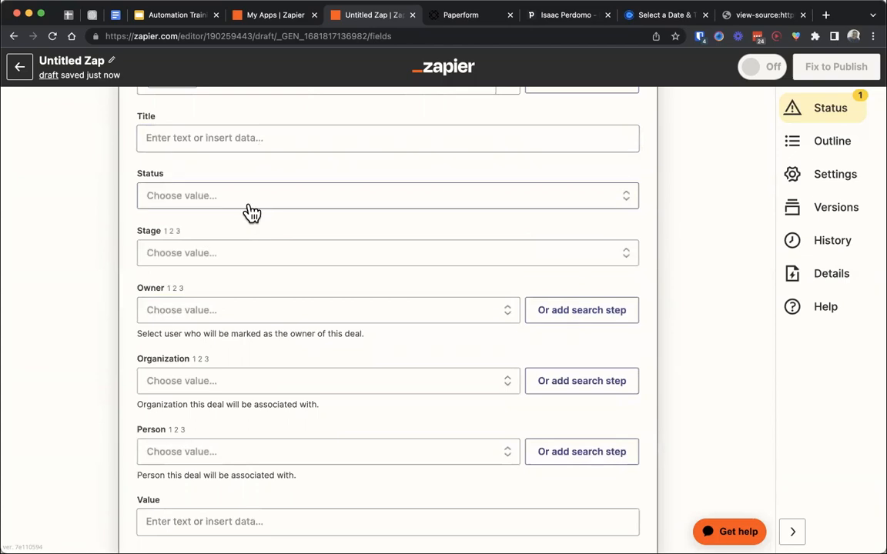
left_click(242, 261)
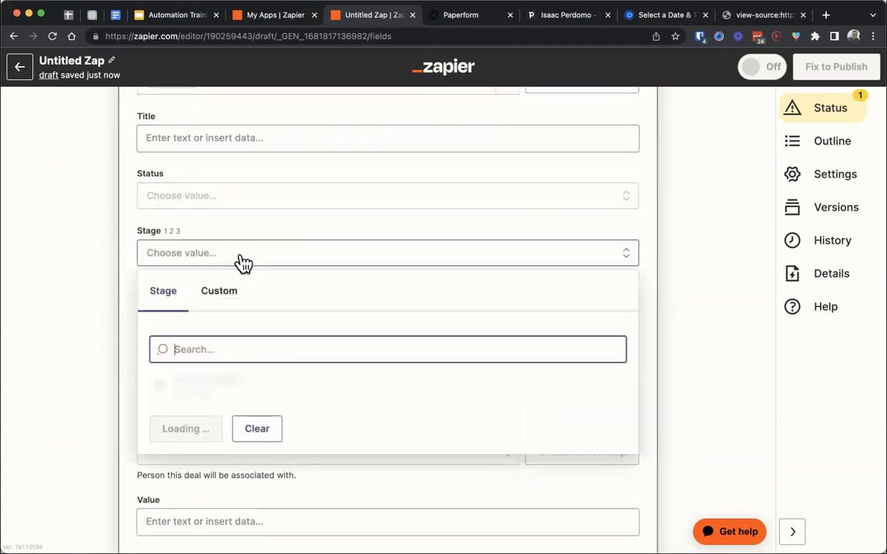
scroll(214, 224, "down", 3)
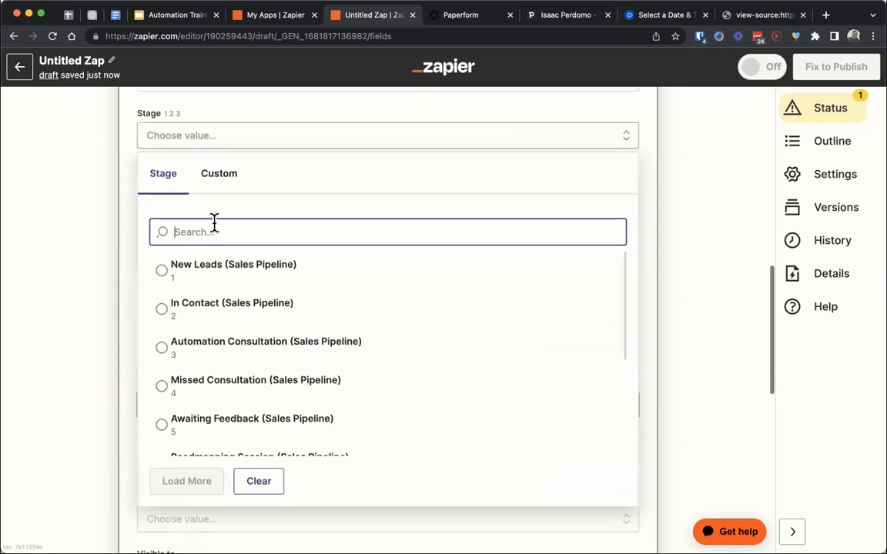
scroll(269, 336, "down", 7)
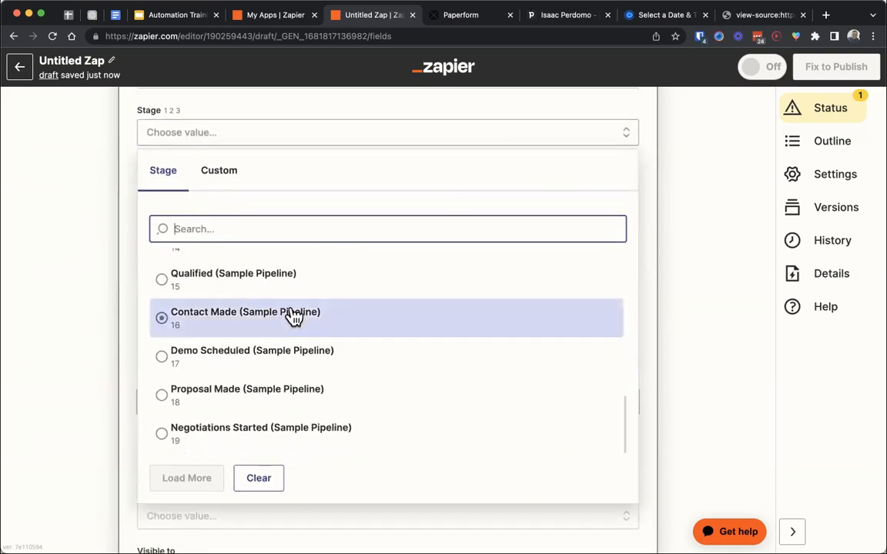
left_click(328, 360)
- Leave the remaining Update Deal fields empty, continue to the test, and run it
scroll(327, 362, "down", 10)
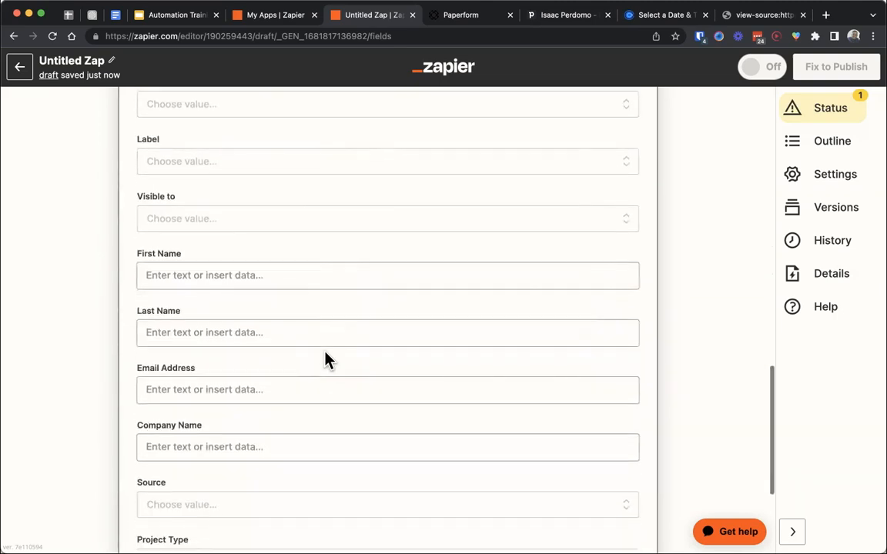
scroll(327, 373, "down", 2)
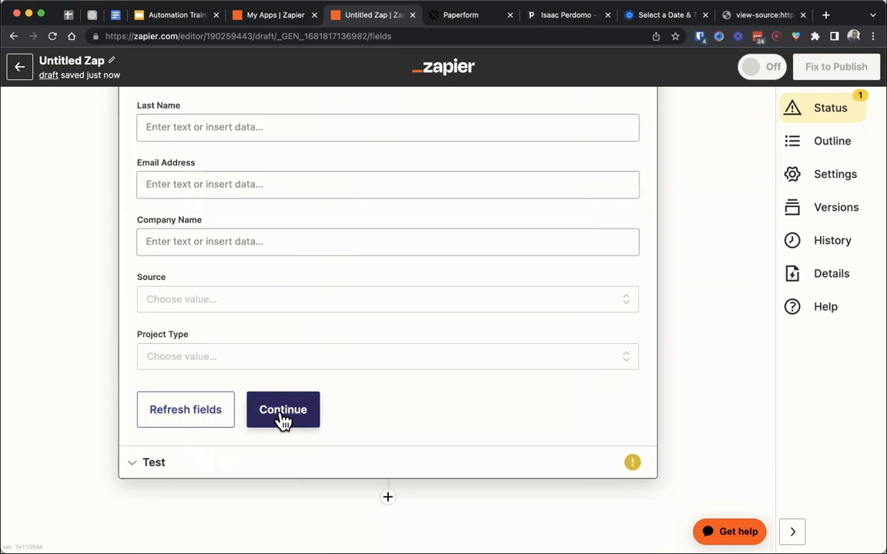
left_click(283, 412)
left_click(266, 442)
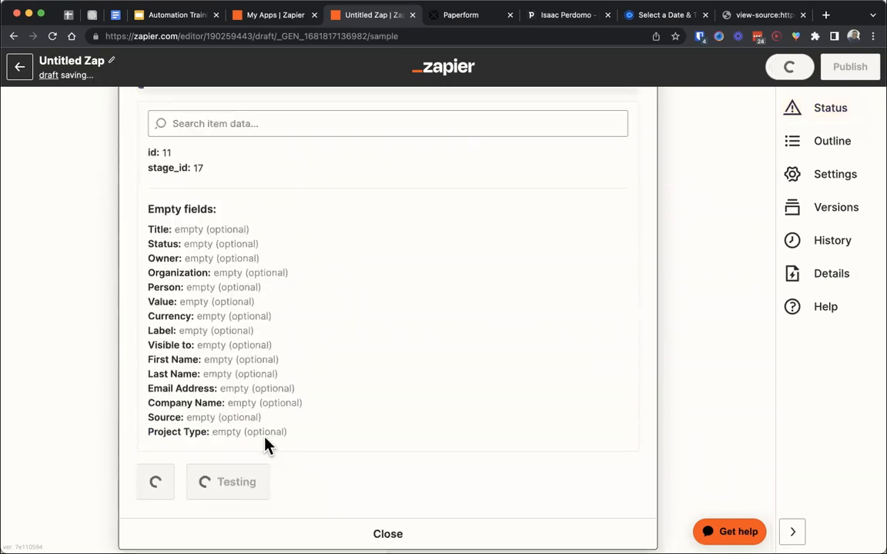
- Check the updated deal's stage on its Pipedrive page and on the Sample Pipeline board, and return to Zapier
left_click(562, 17)
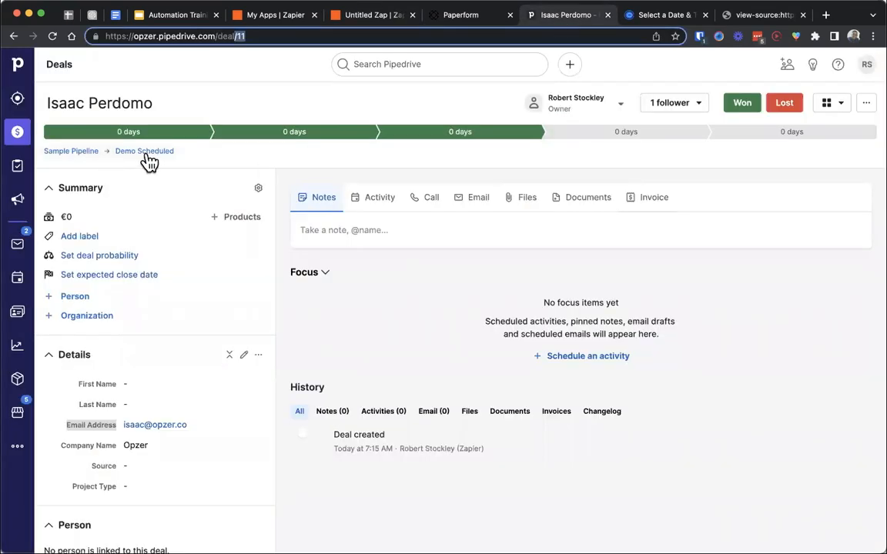
left_click(17, 143)
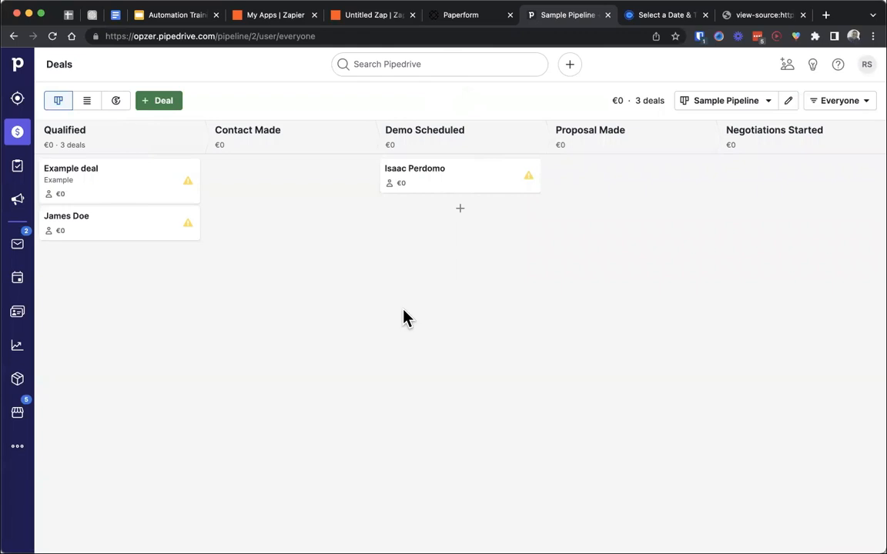
left_click(370, 15)
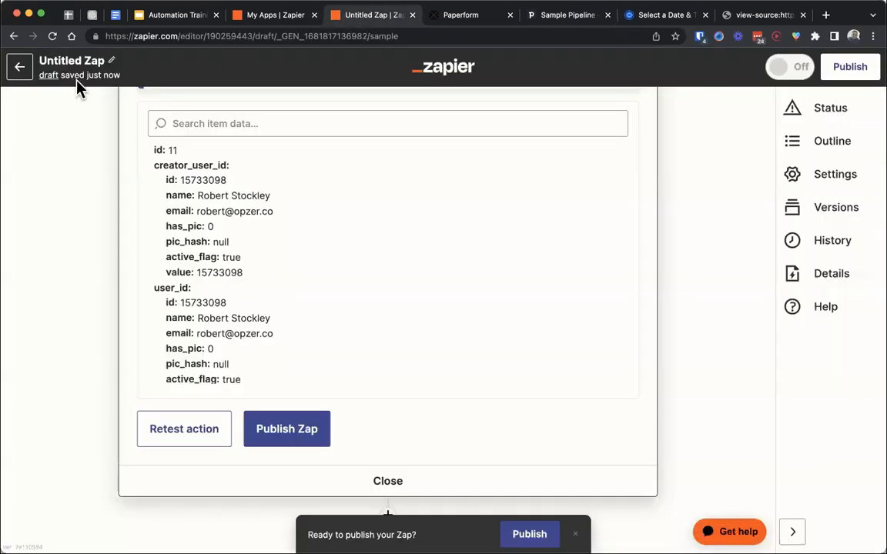
- Publish the Zap and close the publishing confirmation
left_click(307, 438)
left_click(491, 316)
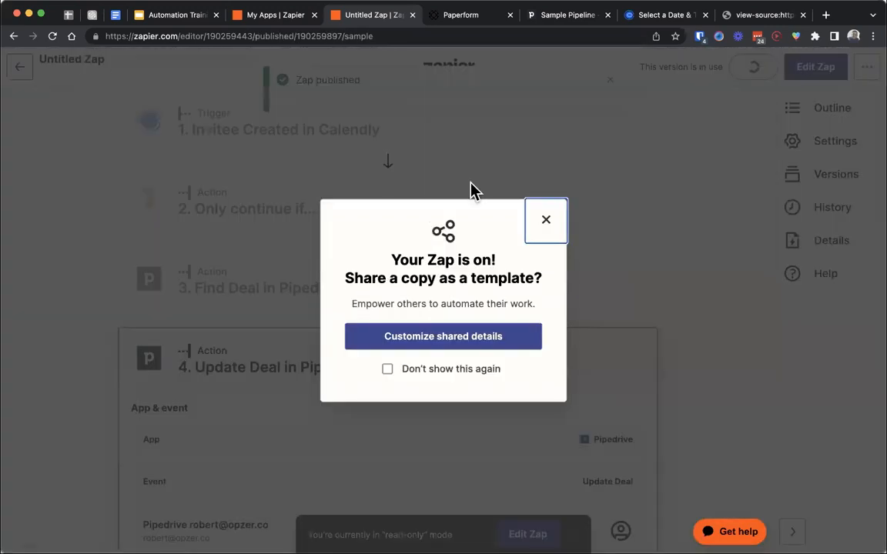
left_click(546, 219)
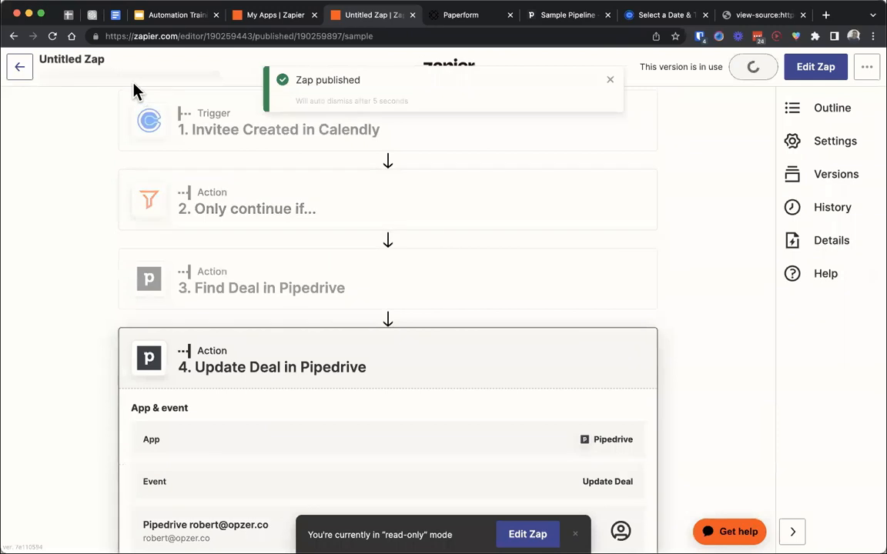
- Rename the published Zap as "[Zapier Training] Invitee Created (Zapier Training) > Update PD Deal STage" and check the full name
left_click(91, 62)
type("[Z")
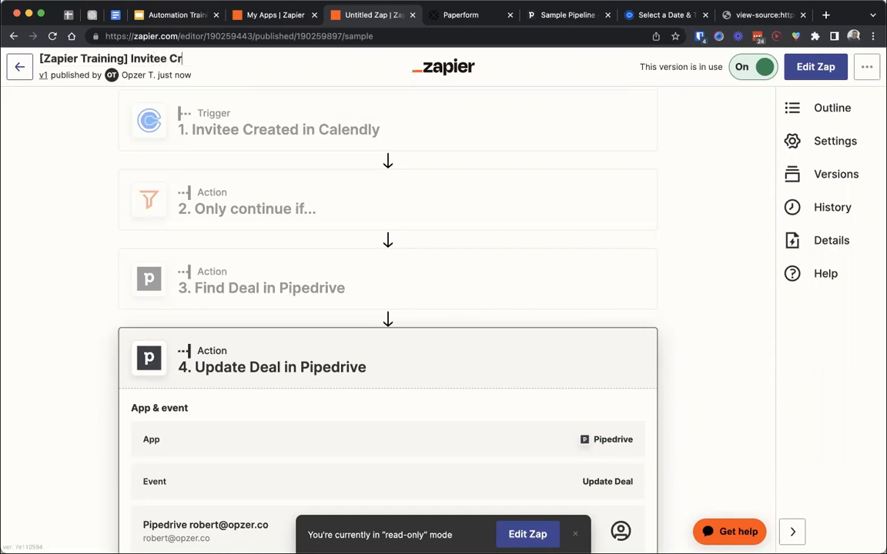
type("apier Trainin")
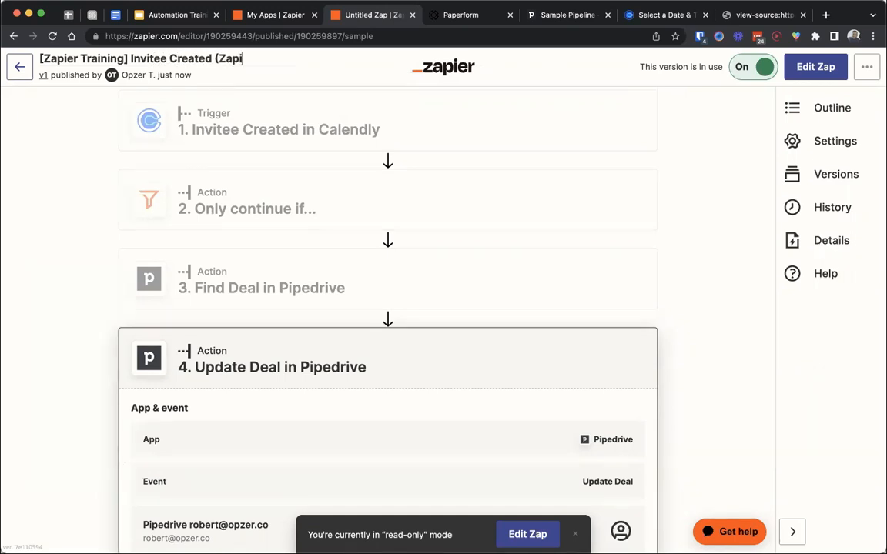
type("g) > ")
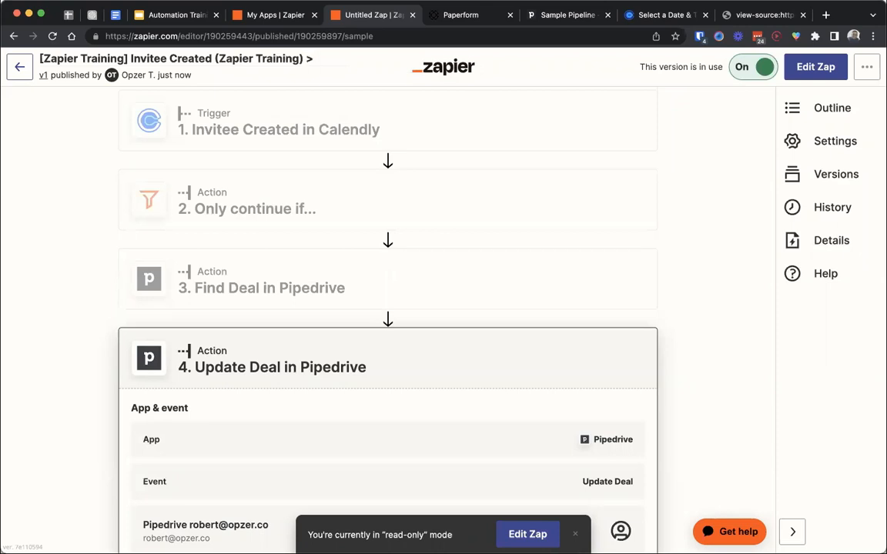
type("Update")
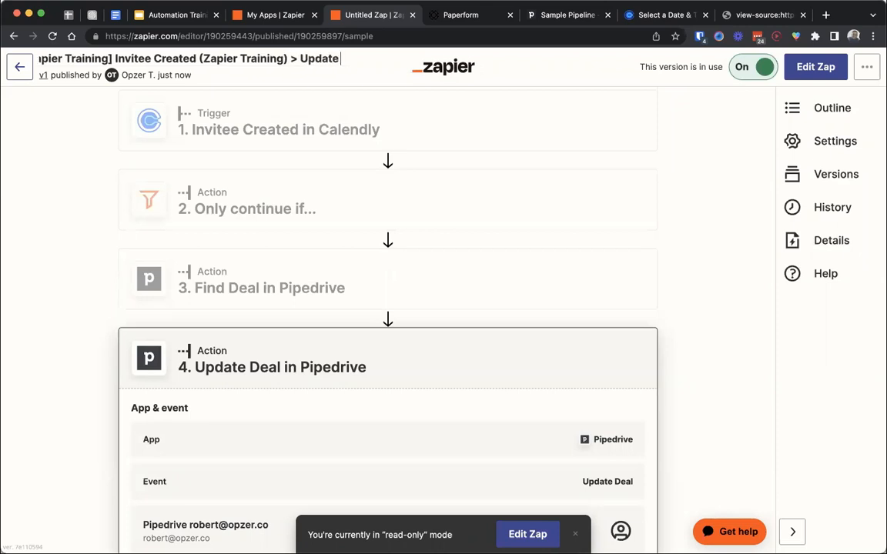
type(" PD Deal STa")
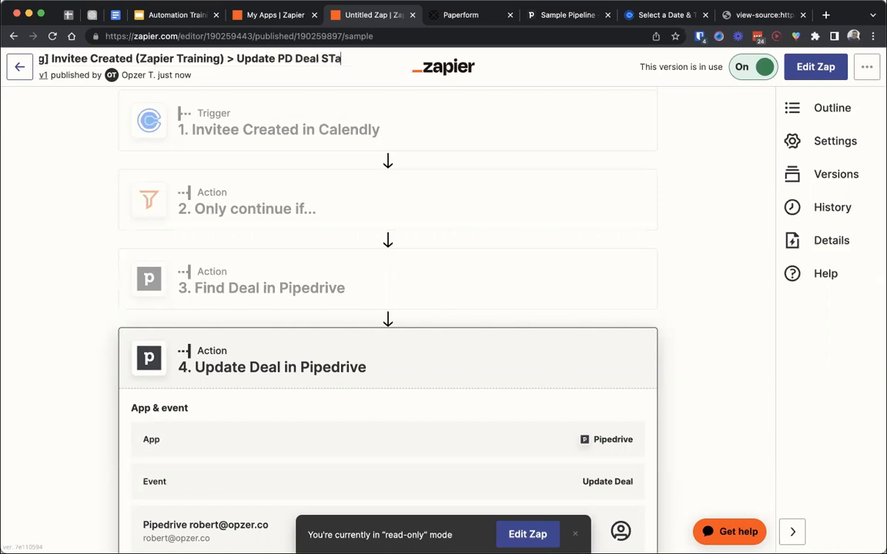
key("Return")
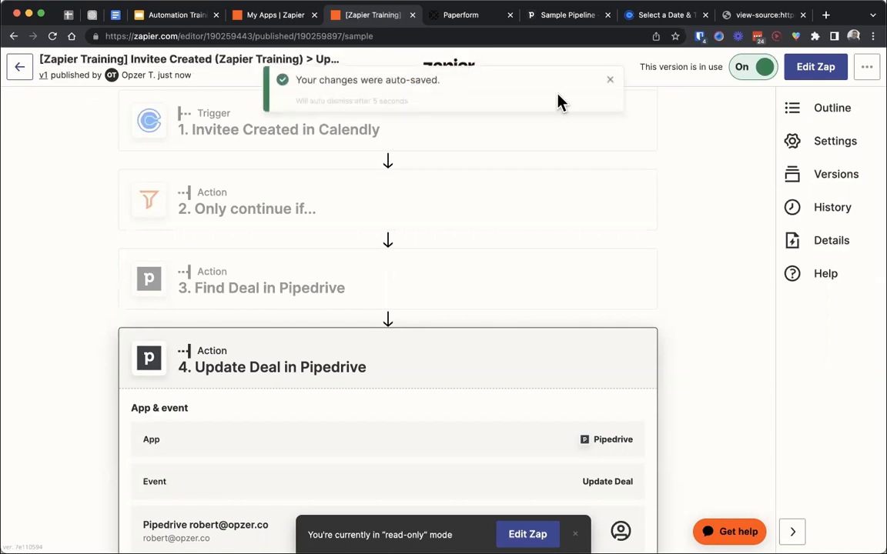
left_click(301, 58)
key("Right")
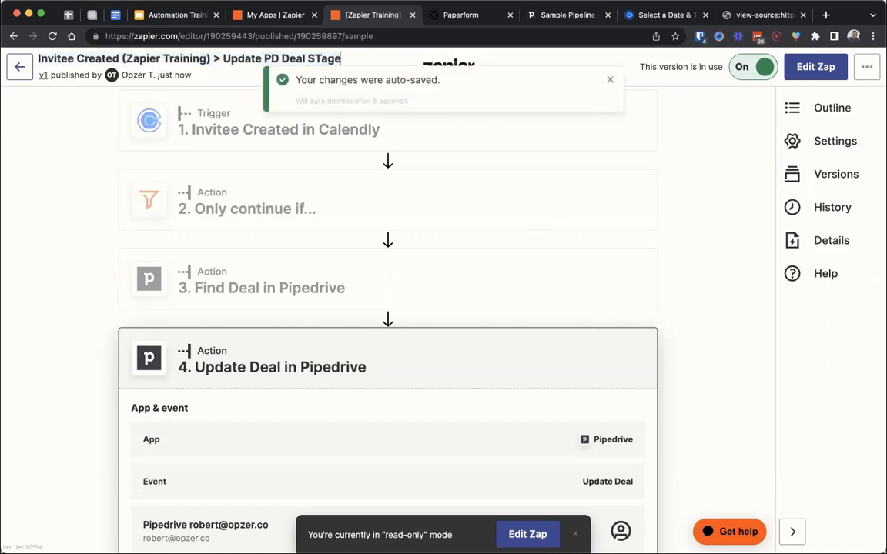
key("Return")
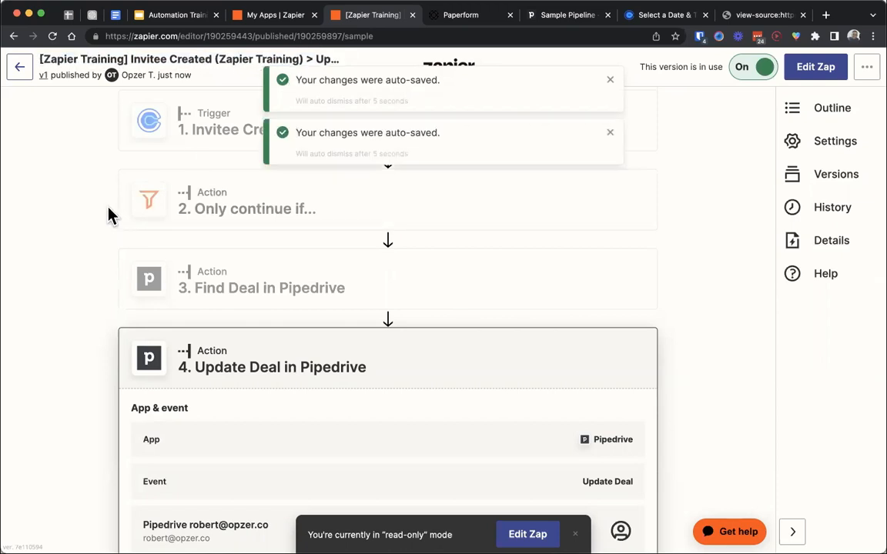
- On the Calendly Zapier Training Consultation page, choose April 27 at 09:00 and start the booking details at the Name field
left_click(643, 15)
left_click(508, 329)
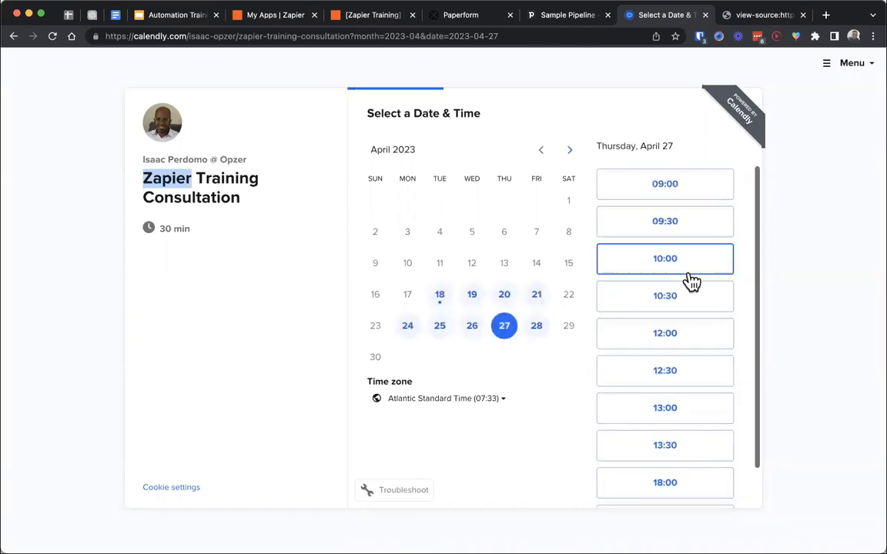
left_click(639, 193)
left_click(695, 198)
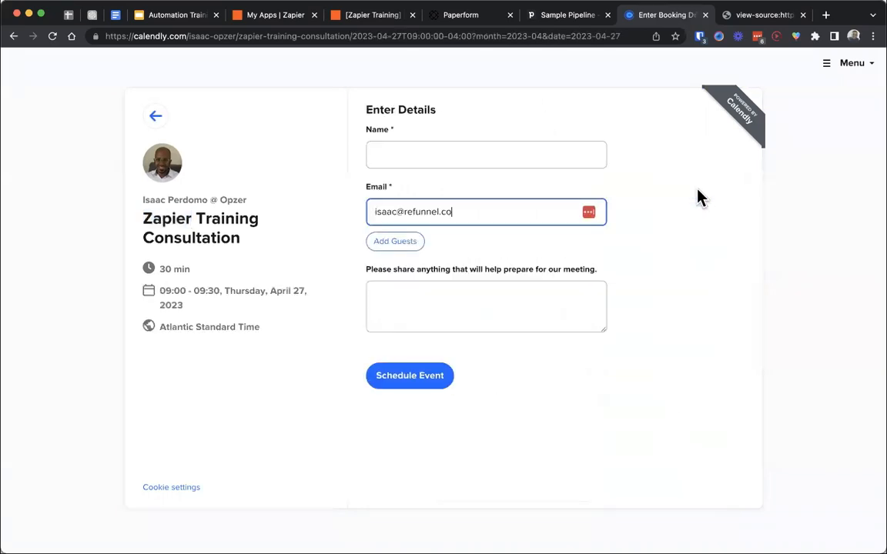
left_click(489, 158)
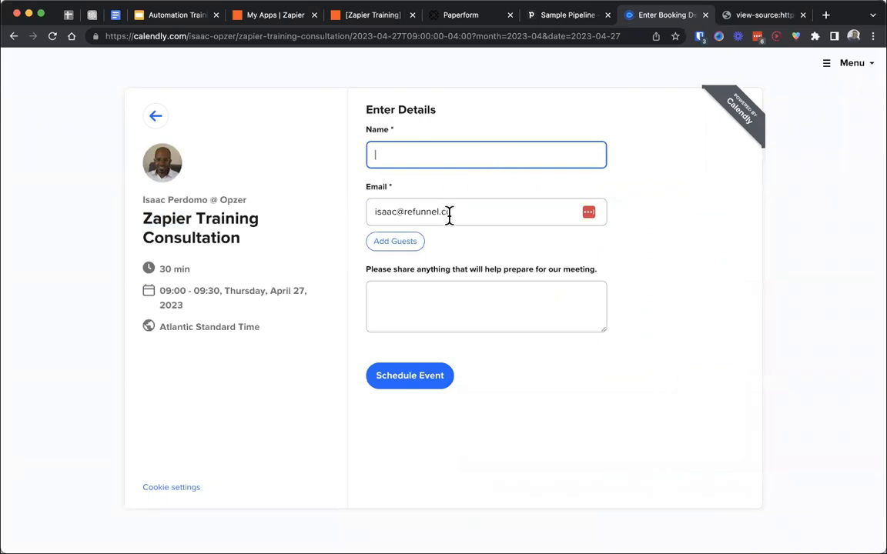
- Switch to Pipedrive, open the lower deal in the Qualified stage, and select its email address in the details
left_click(567, 21)
left_click(108, 228)
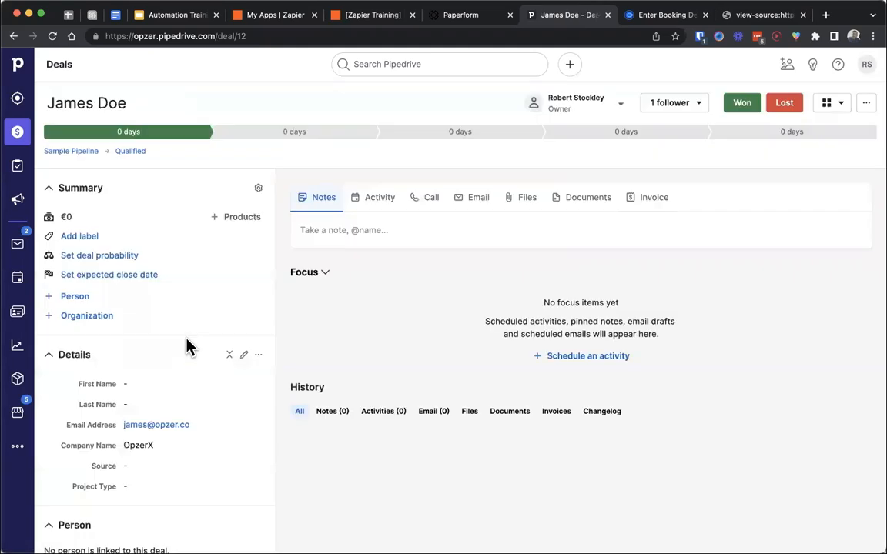
left_click_drag(205, 422, 120, 428)
key("super+c")
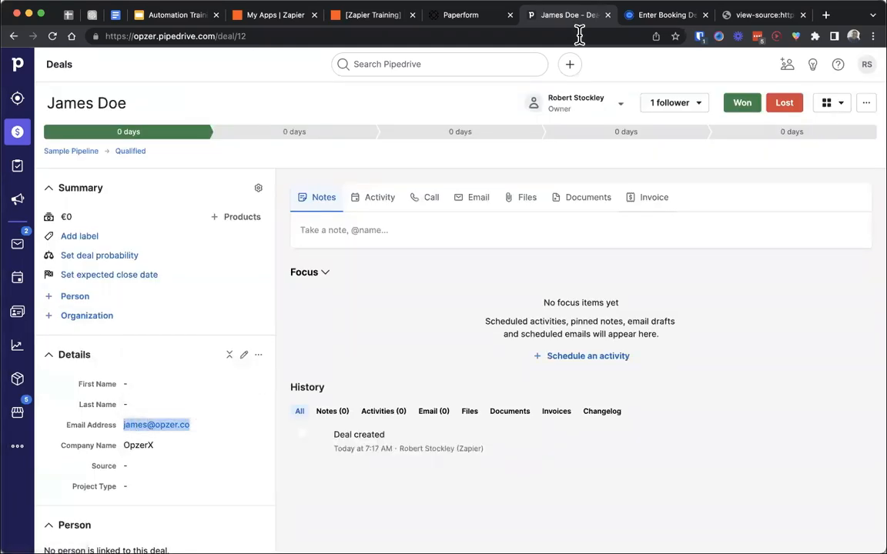
- Switch back to the Calendly booking form, paste the copied email address, enter the invitee's first name and schedule the event
left_click(658, 17)
triple_click(468, 212)
key("super+v")
left_click(468, 158)
type("James")
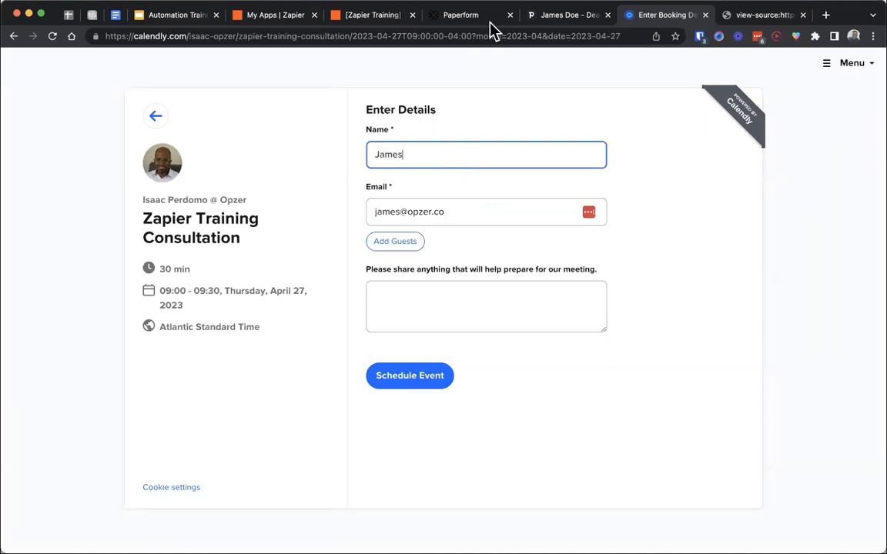
left_click(420, 377)
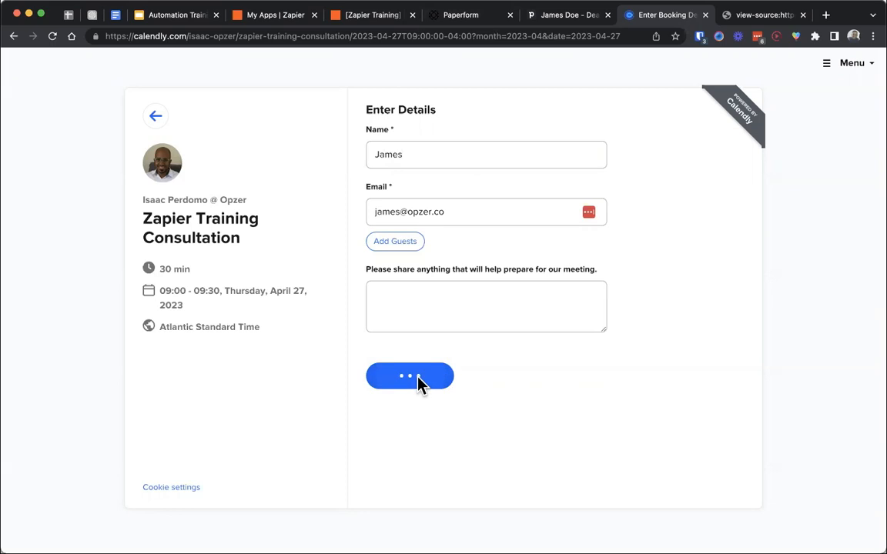
- Switch to Pipedrive and open the deals pipeline to check the stage of the booked invitee's deal
left_click(558, 19)
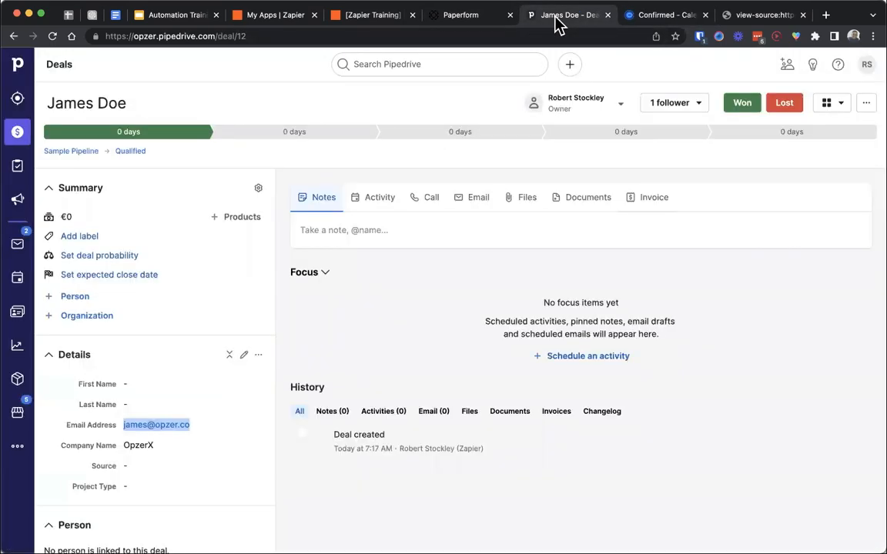
left_click(16, 132)
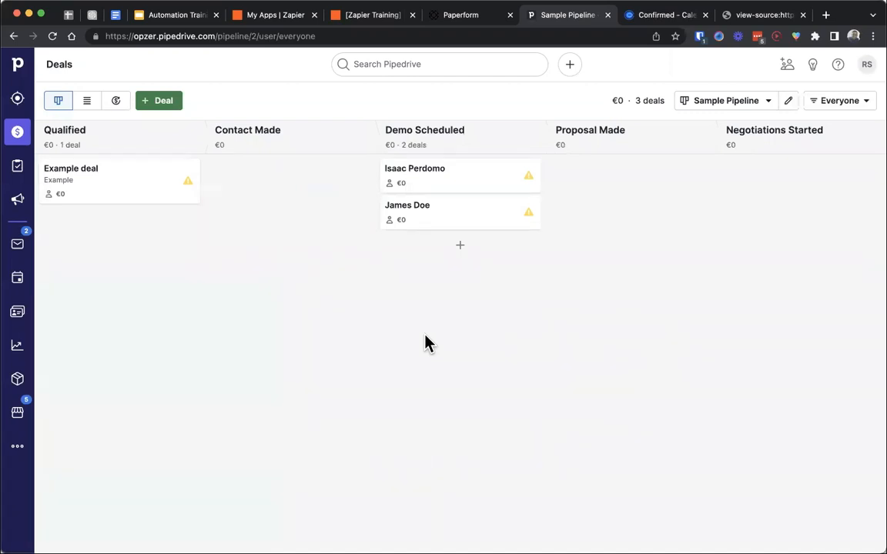
- Switch to the published Zap in Zapier, open its history and view the details of its run
left_click(354, 18)
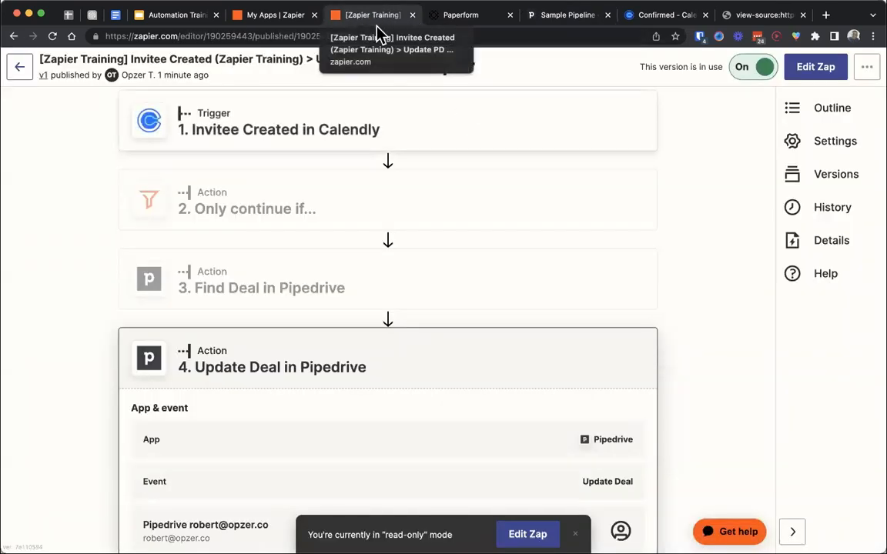
left_click(794, 209)
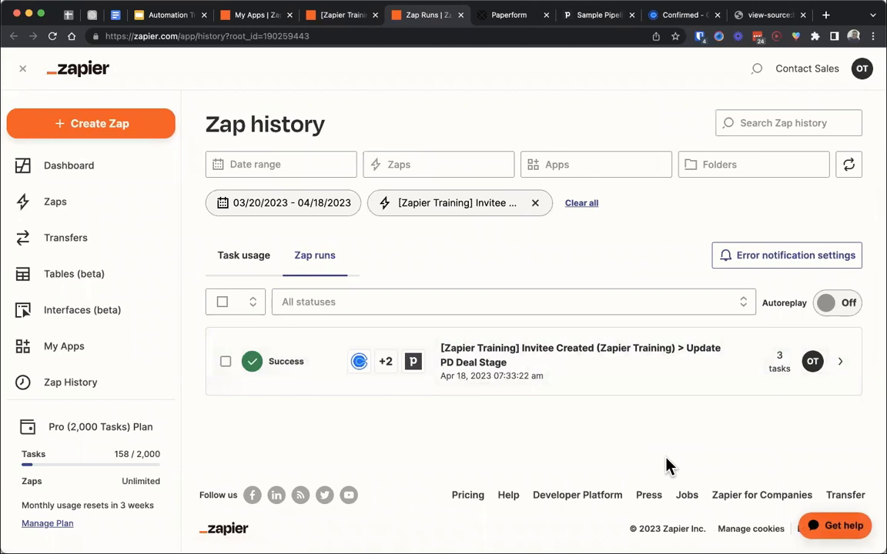
left_click(507, 381)
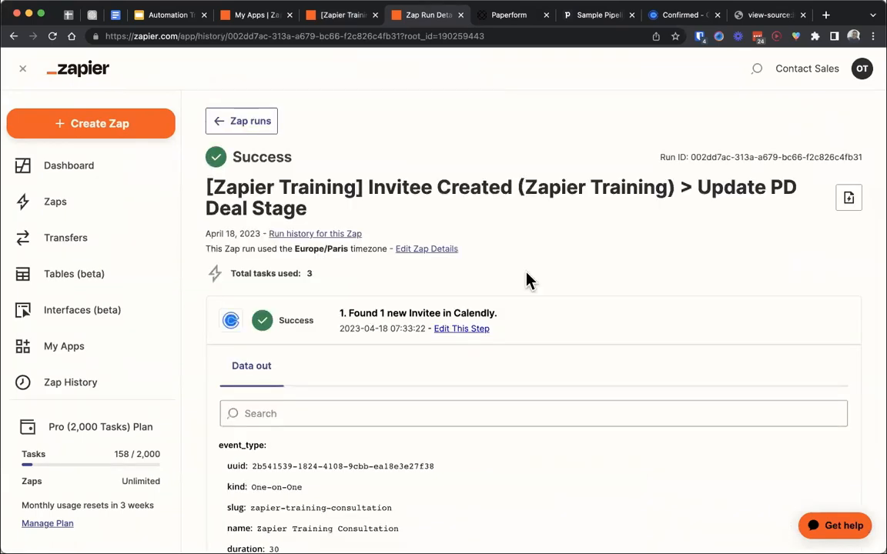
- Examine the run's Calendly trigger, filter, Find Deal and Update Deal data, and return to the list of Zap runs
scroll(527, 277, "down", 5)
scroll(213, 370, "down", 10)
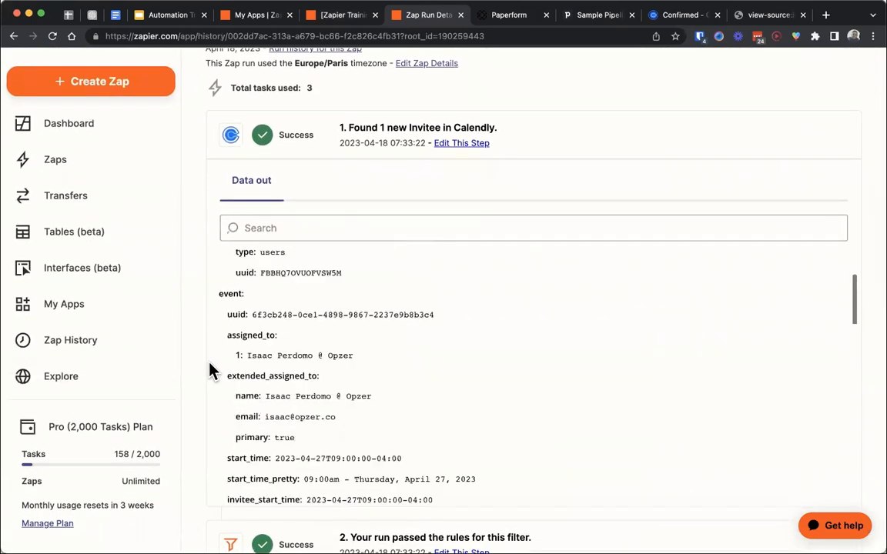
scroll(194, 407, "down", 4)
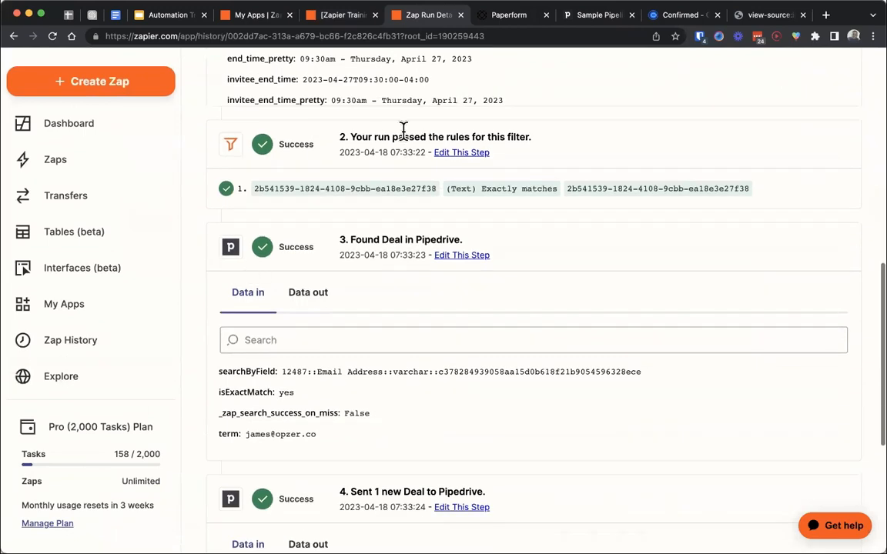
scroll(196, 323, "down", 1)
scroll(192, 339, "down", 8)
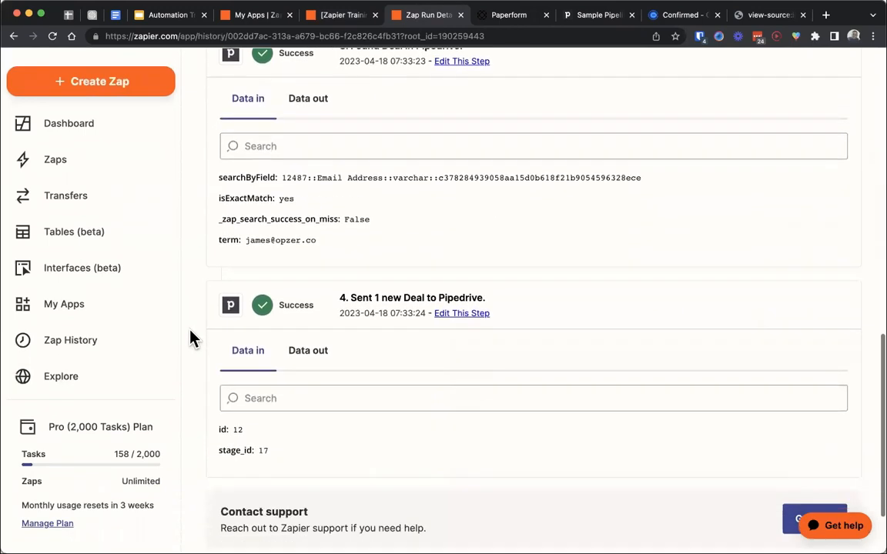
scroll(193, 339, "up", 15)
scroll(192, 339, "up", 5)
left_click(244, 121)
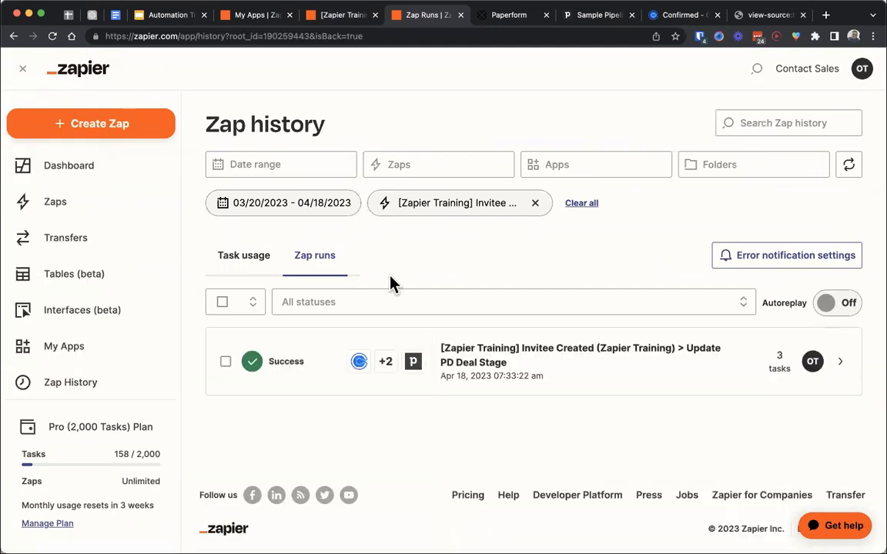
- Switch to the Automation Training presentation in Google Slides and advance to the Filter slide of Zapier Basic Built-In Tools
left_click(161, 16)
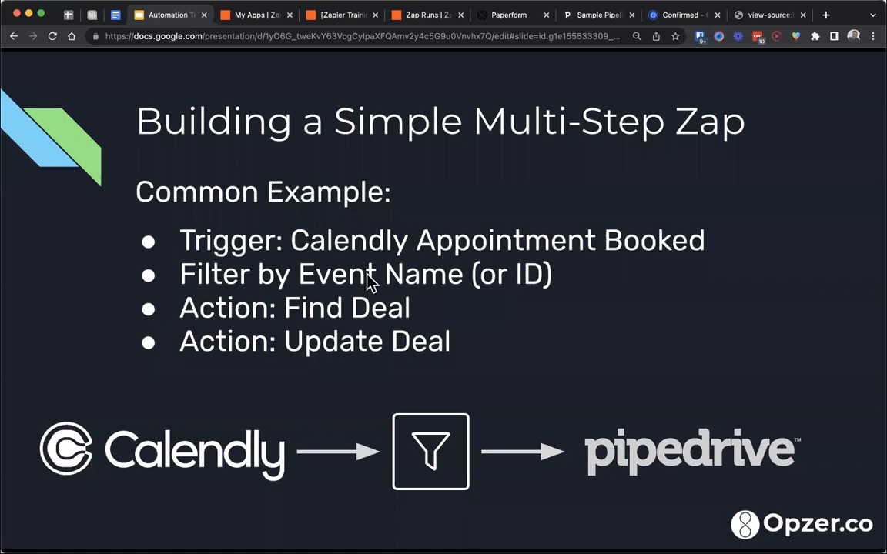
key("Left")
key("Right")
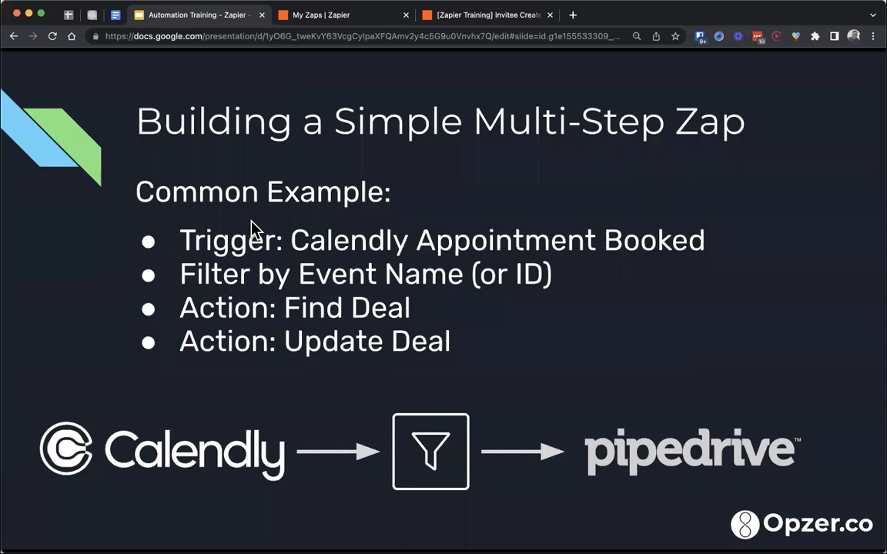
key("Right")
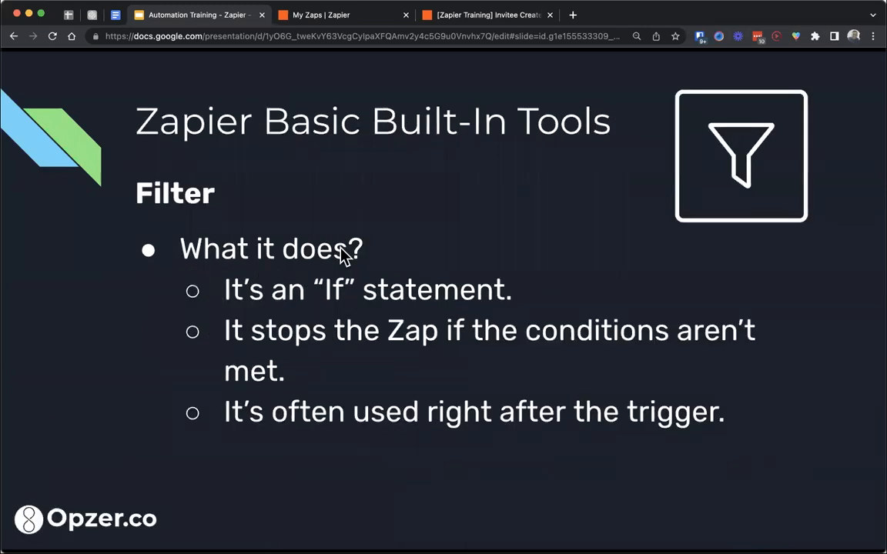
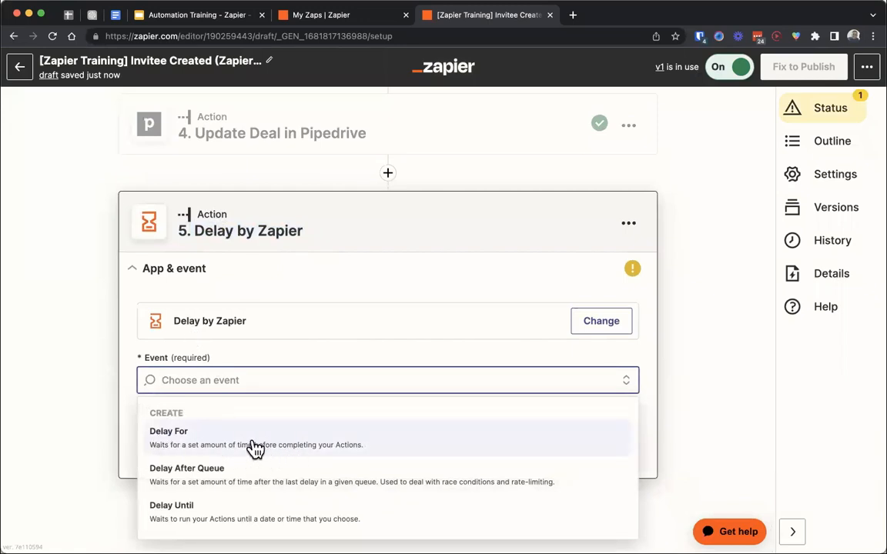
- Choose the Delay For event for the Delay by Zapier step and set the delay to 1 minute
left_click(196, 440)
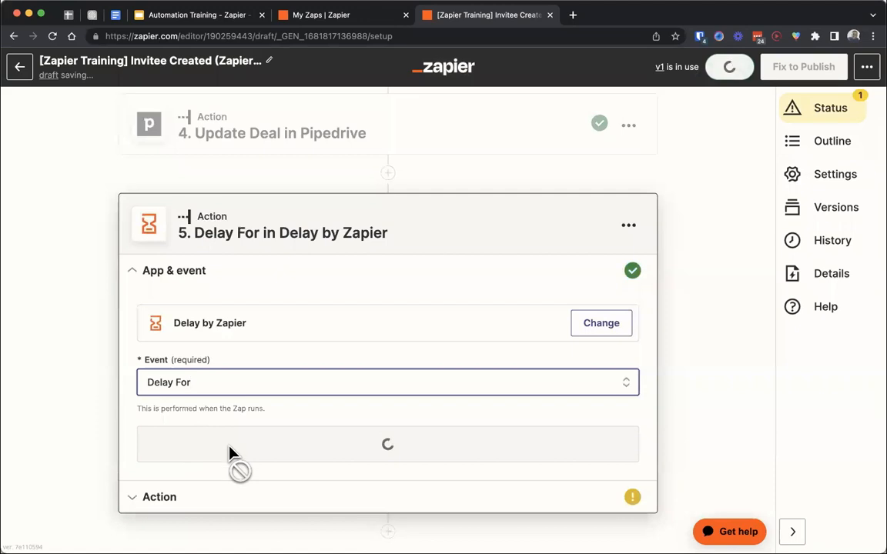
left_click(231, 453)
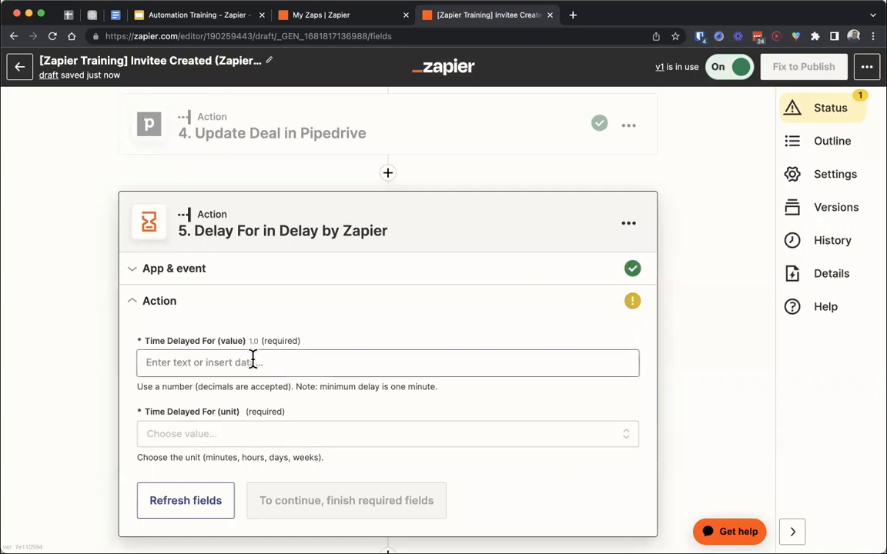
left_click(225, 434)
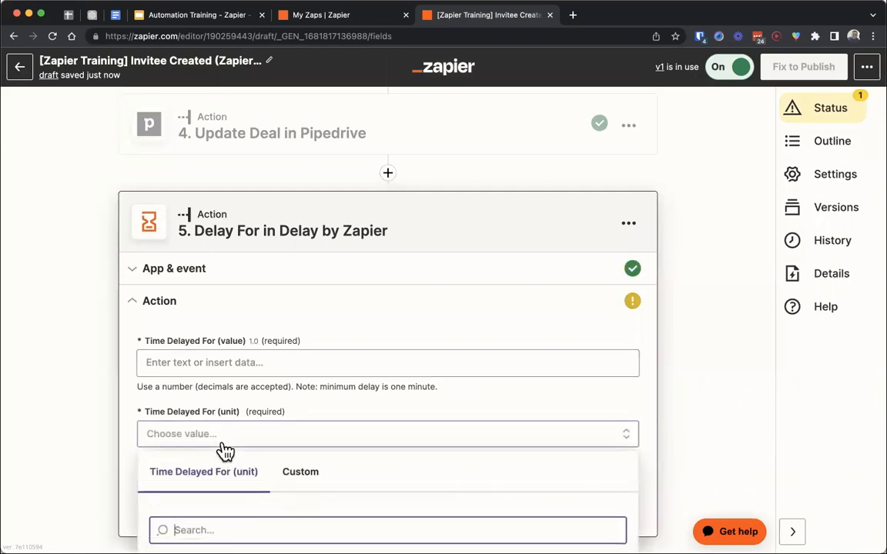
scroll(224, 452, "down", 2)
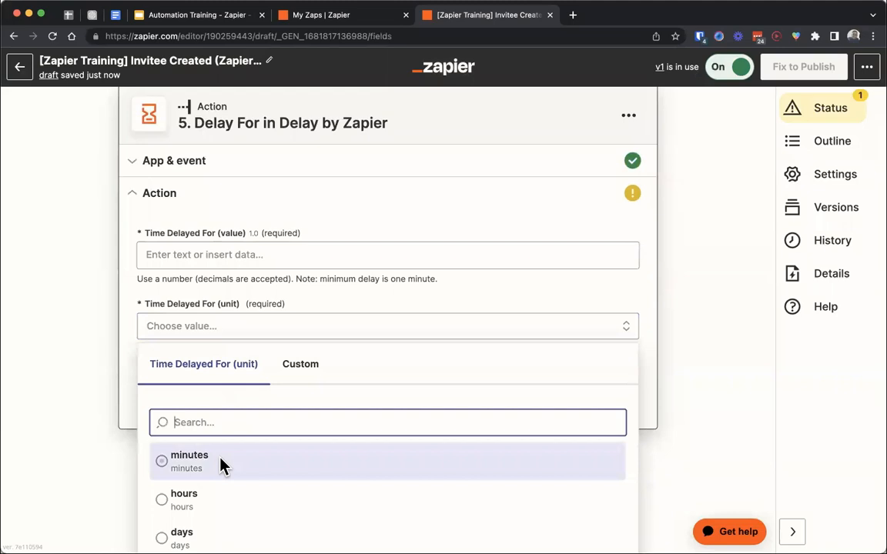
scroll(220, 459, "down", 1)
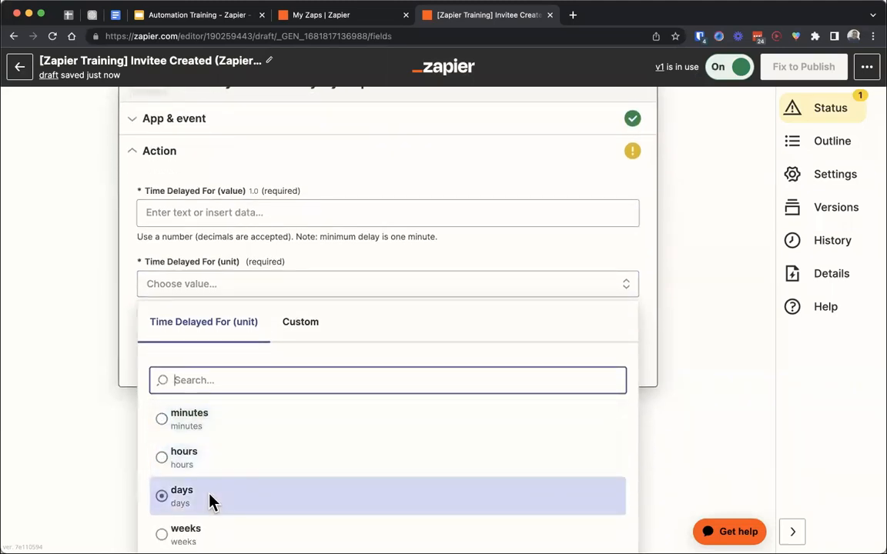
scroll(213, 501, "down", 1)
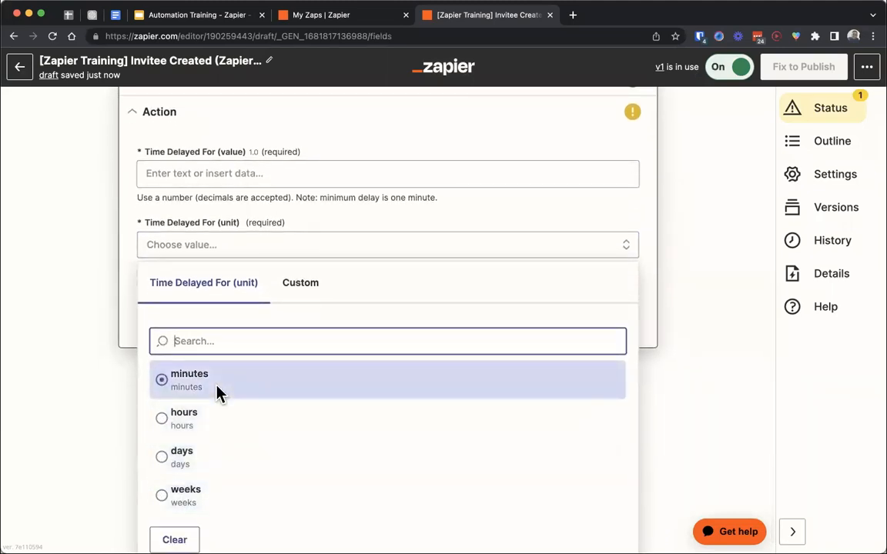
left_click(217, 393)
left_click(258, 305)
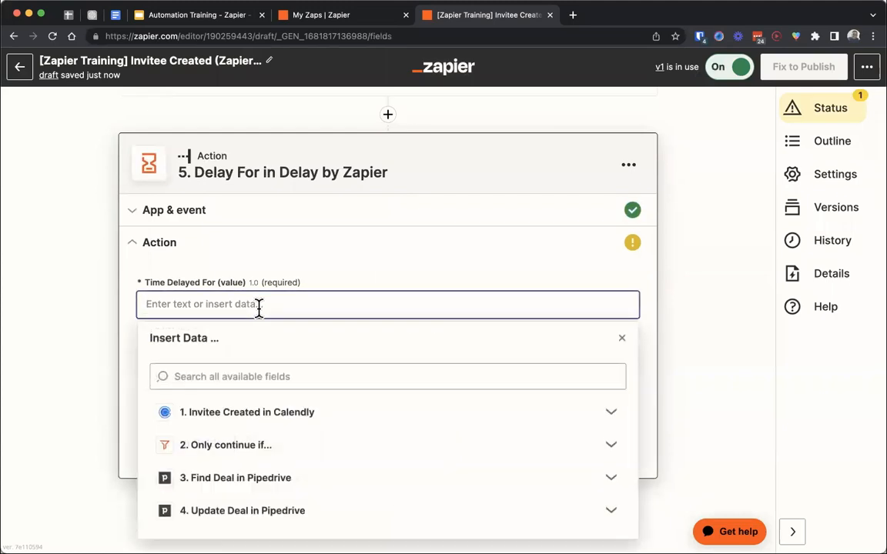
type("1")
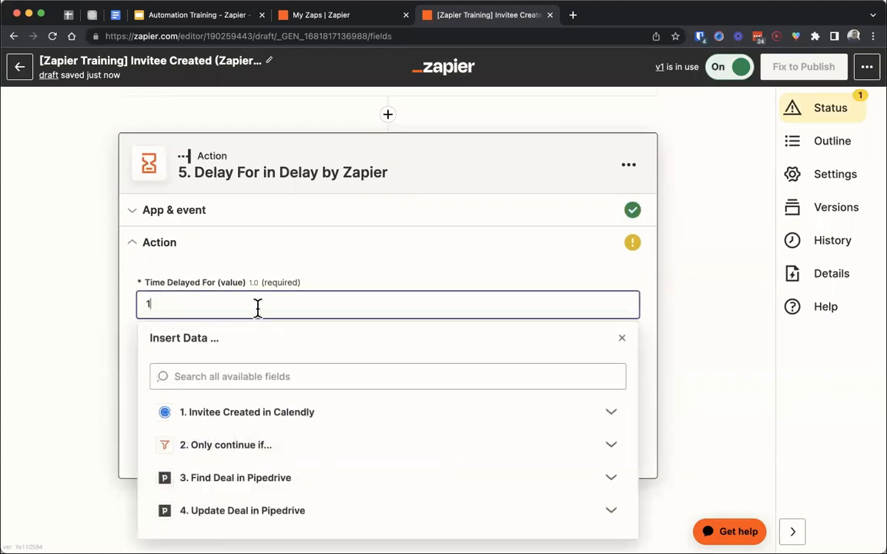
left_click(183, 345)
left_click(343, 305)
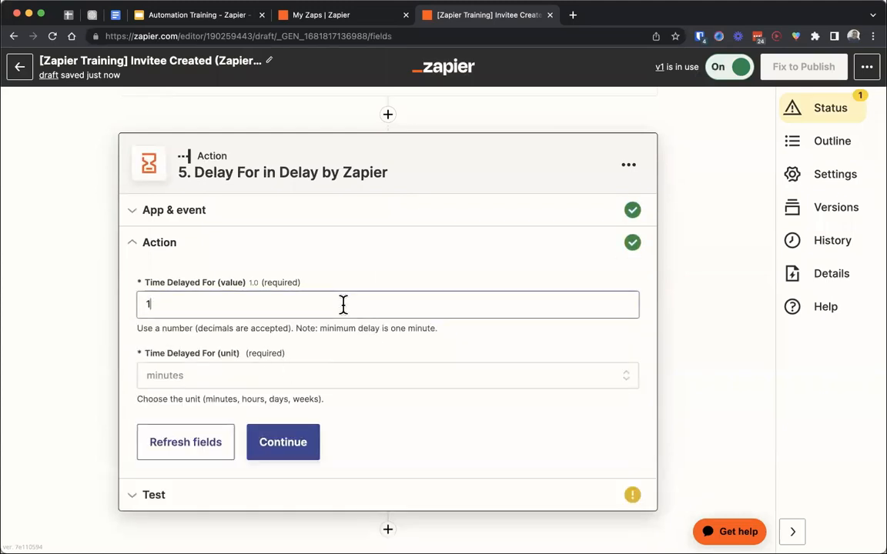
- Try delay values of 0.5 and 0.1 minutes and highlight the note about the minimum delay
key("BackSpace")
type("0.5")
key("BackSpace")
key("BackSpace")
key("BackSpace")
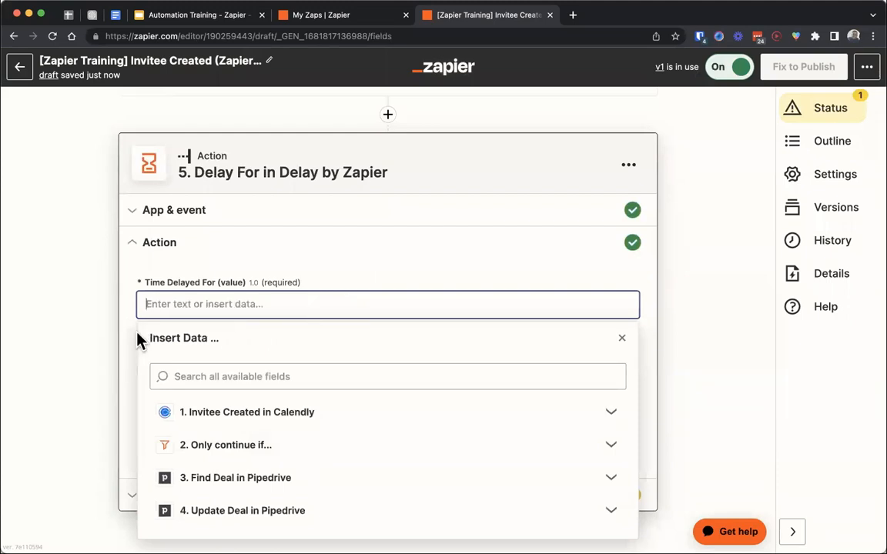
left_click(137, 334)
left_click(199, 304)
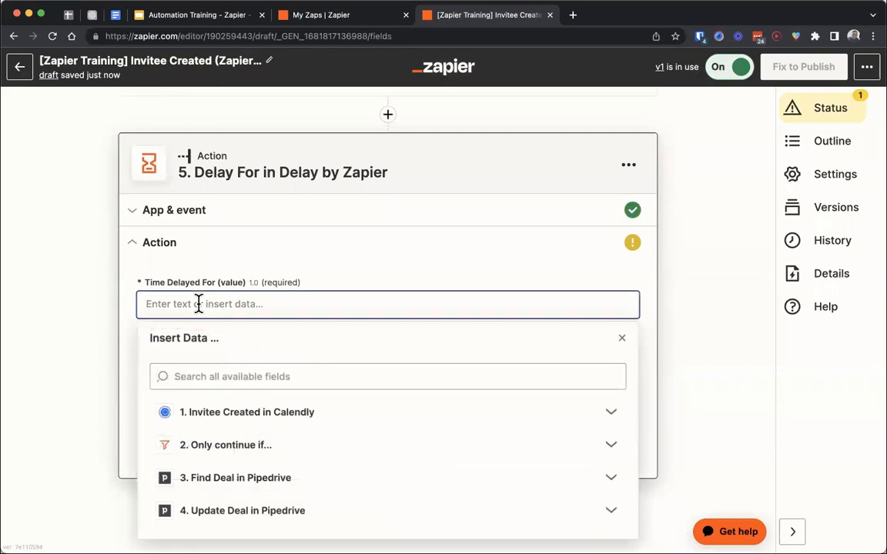
type("0.1")
left_click(133, 330)
left_click_drag(435, 328, 317, 329)
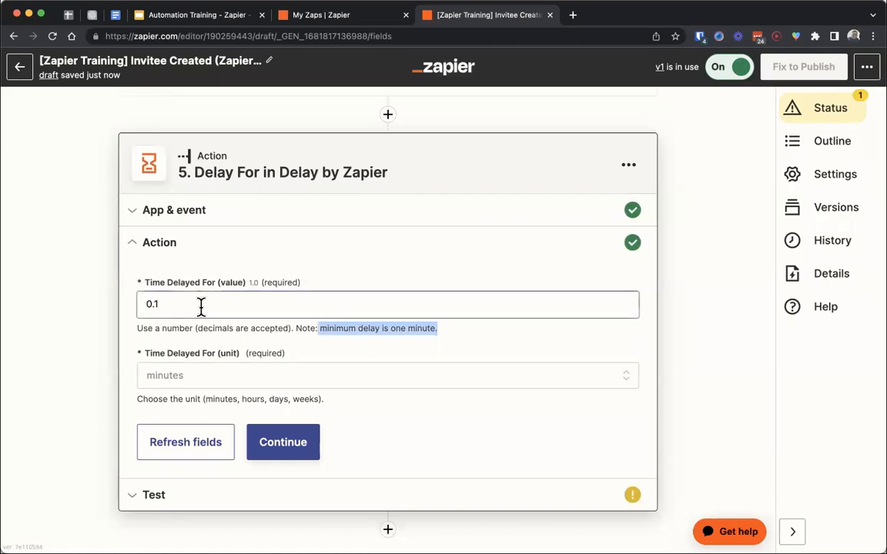
- Set the Delay For time to 2 hours and continue to the step's test
double_click(154, 304)
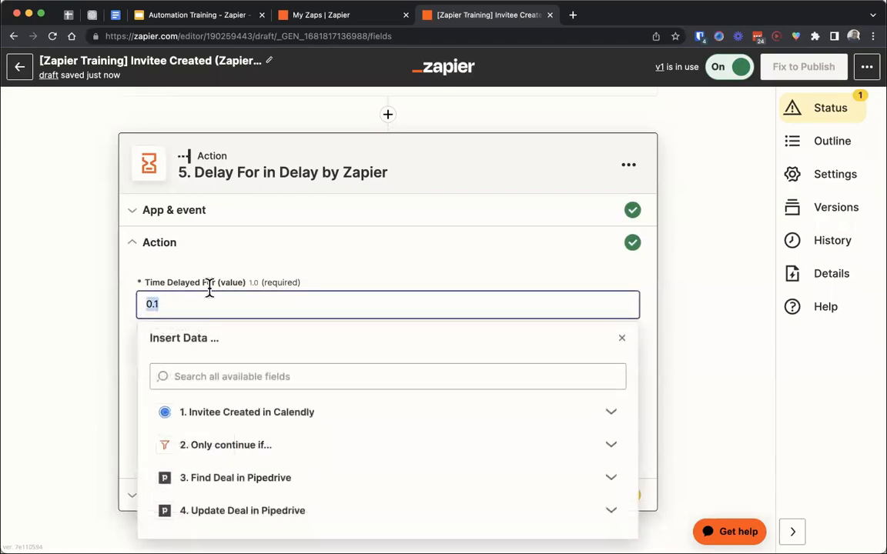
left_click(124, 305)
left_click_drag(168, 305, 124, 314)
type("2")
left_click(124, 327)
left_click(178, 383)
left_click(193, 443)
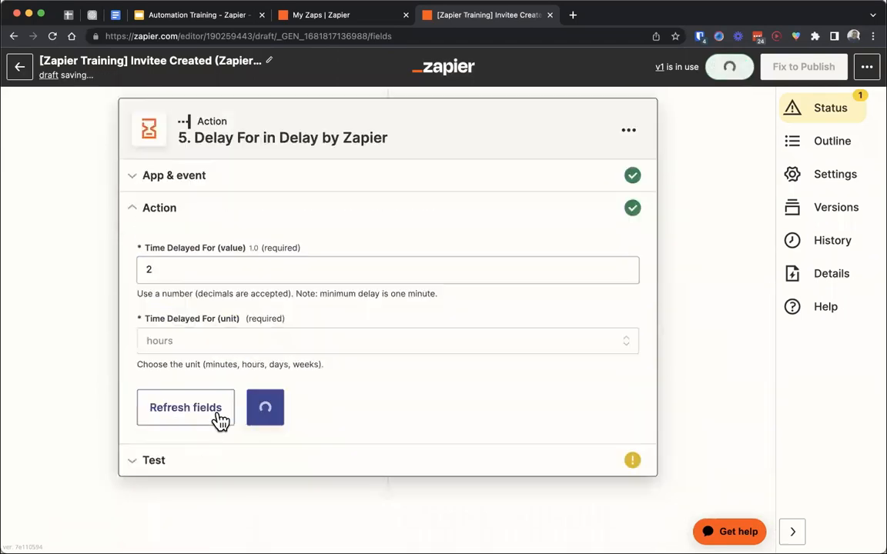
left_click(283, 420)
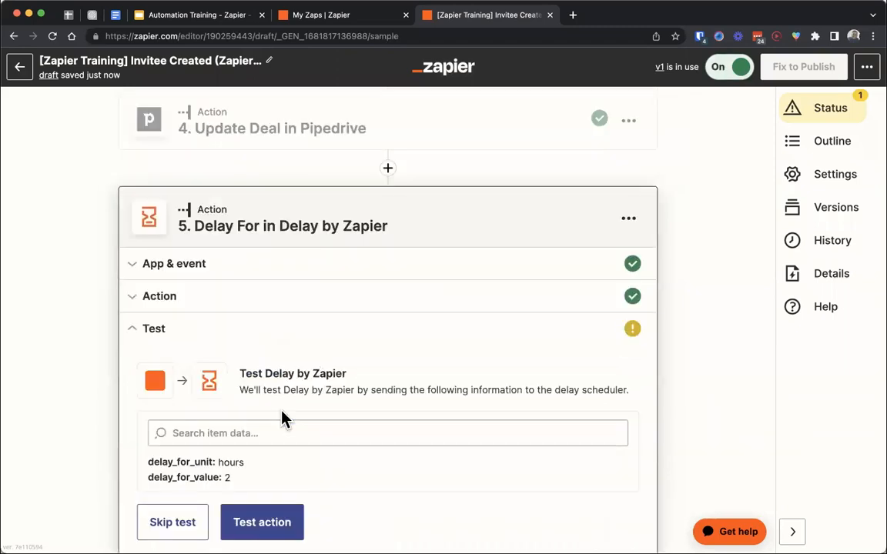
- Test the Delay For action and examine the release time it returns
left_click(257, 458)
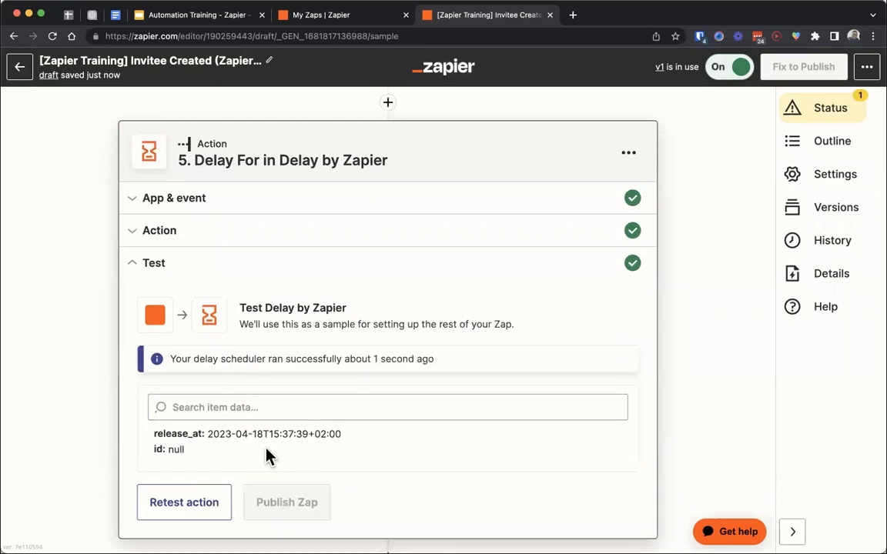
left_click_drag(307, 437, 267, 437)
left_click_drag(346, 434, 311, 433)
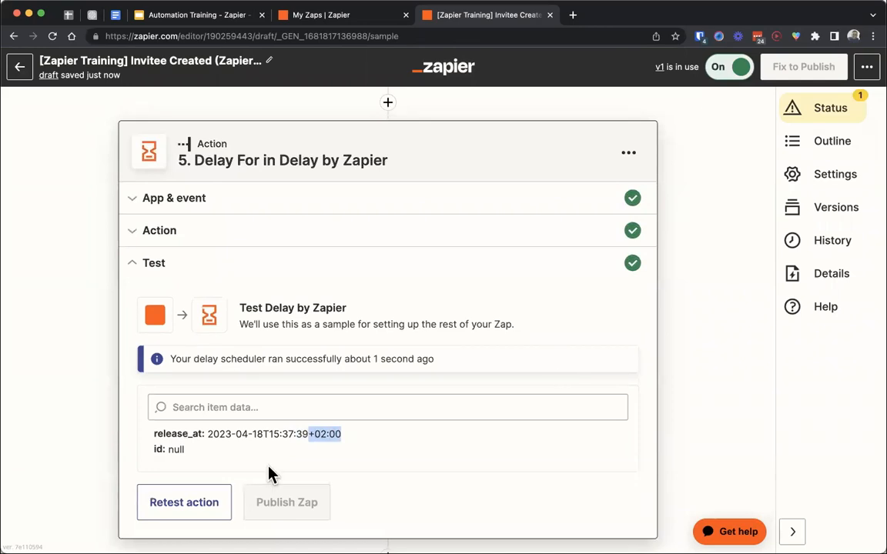
mouse_move(271, 433)
left_mouse_down()
mouse_move(291, 433)
mouse_move(266, 434)
left_mouse_up()
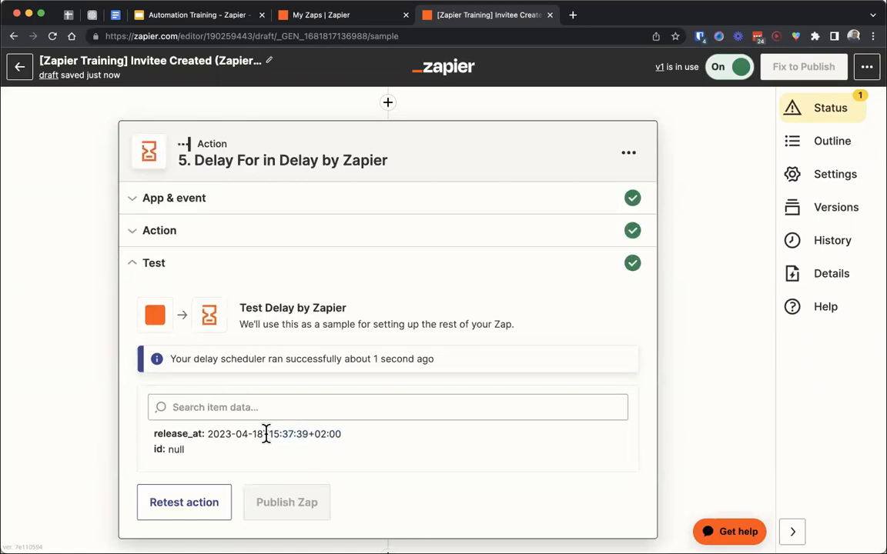
- Switch to the Automation Training presentation in Google Slides and advance to the Schedule slide
left_click(228, 15)
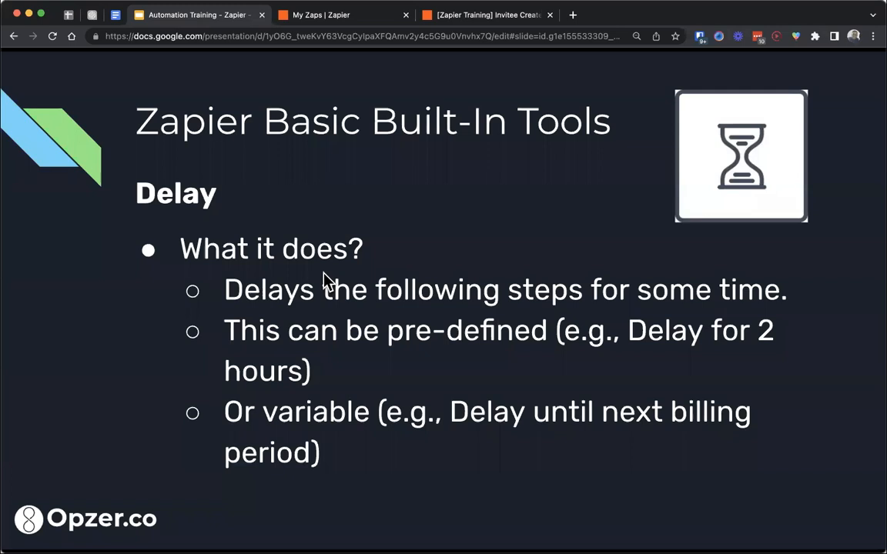
key("Right")
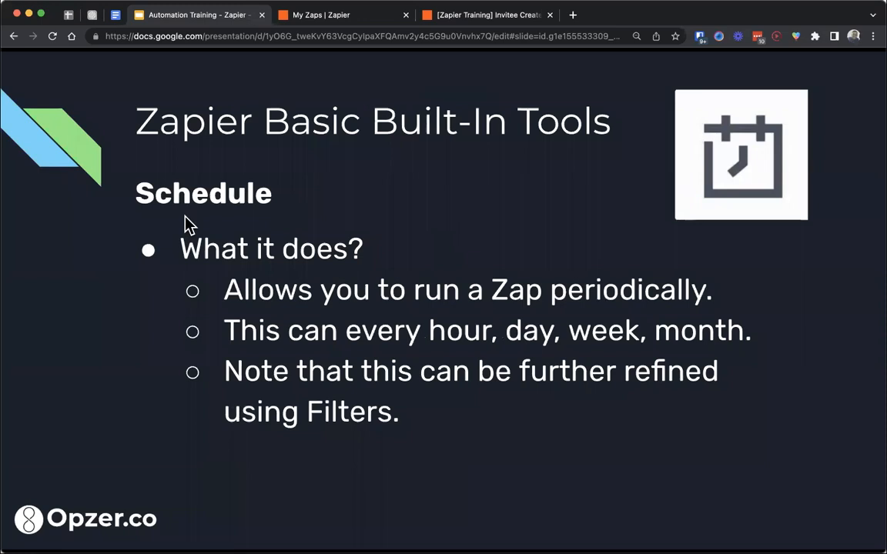
- Switch to the list of Zaps in Zapier and create a new Zap with Schedule by Zapier as its trigger
left_click(333, 16)
left_click(833, 166)
left_click(782, 198)
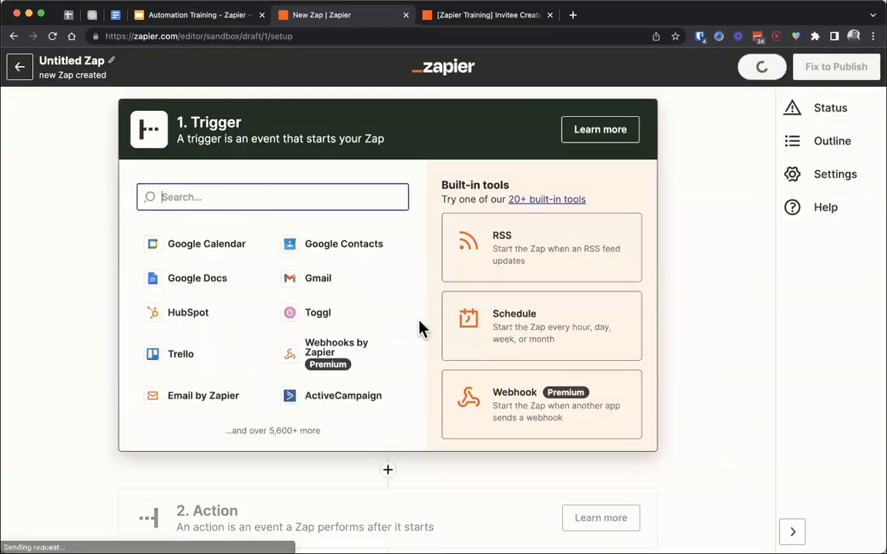
left_click(538, 358)
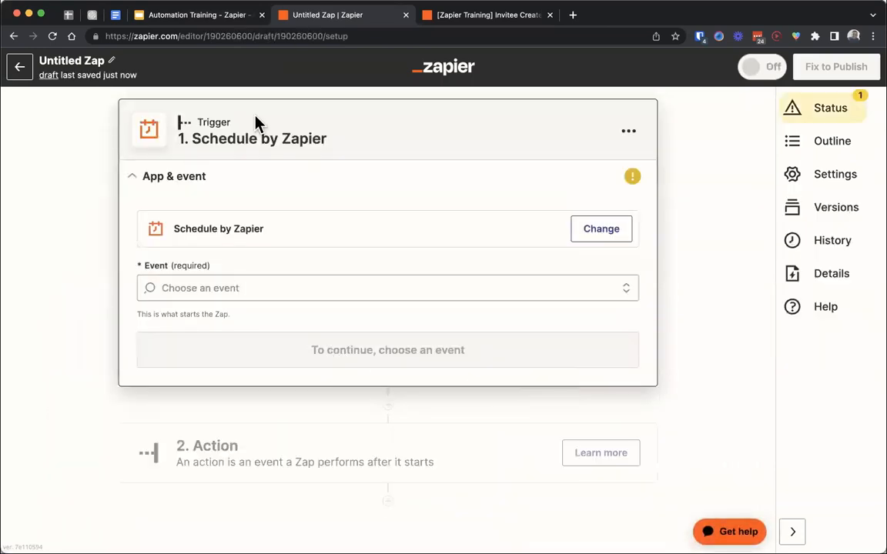
- Search the action apps for "schedule", try to choose Schedule by Zapier as the action, and return to the trigger
left_click(231, 449)
type("schedule")
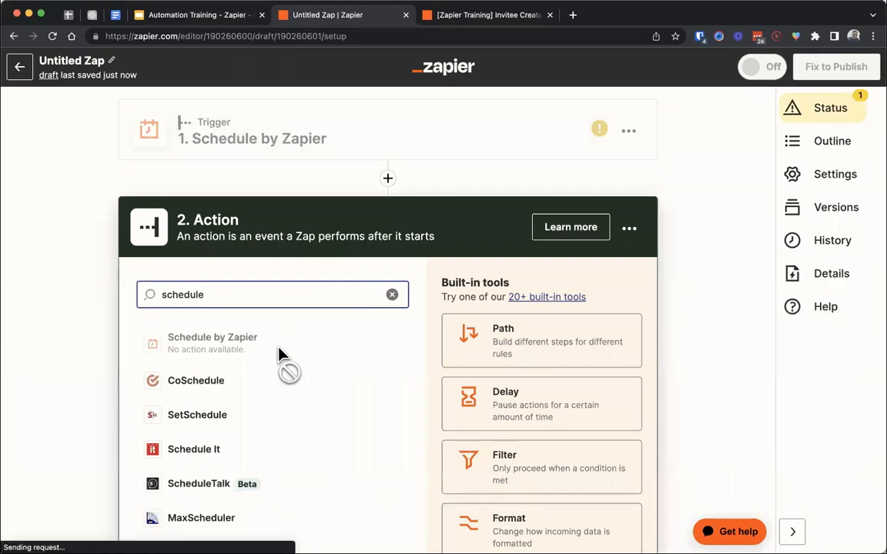
left_click(217, 342)
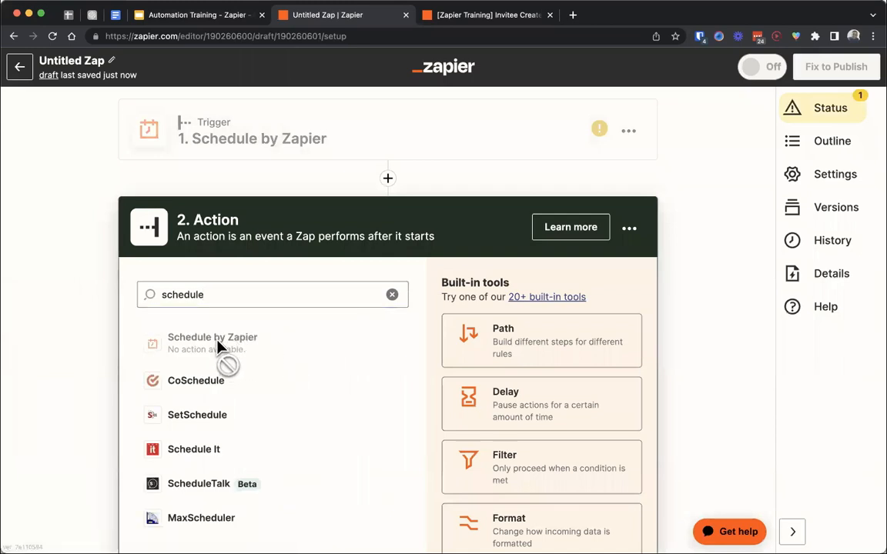
left_click(258, 131)
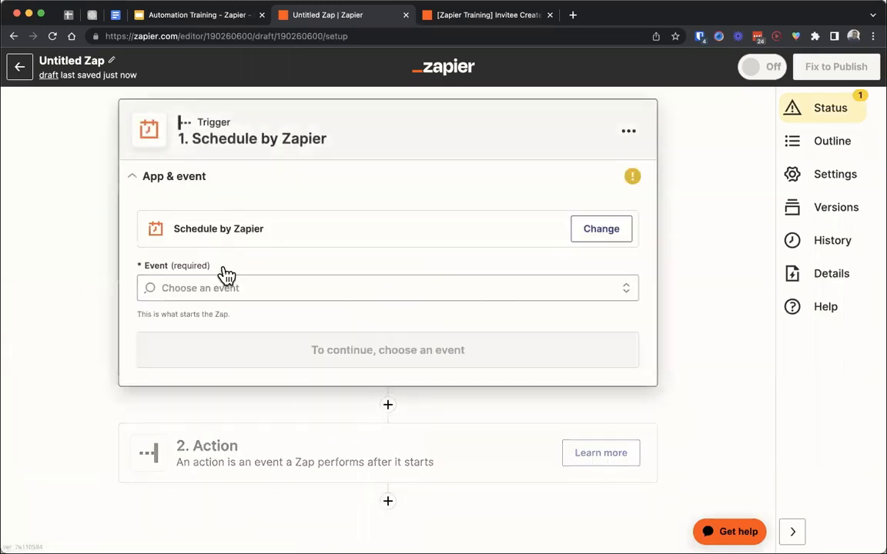
- Set the Schedule trigger's event to Every Hour and test the trigger
left_click(222, 283)
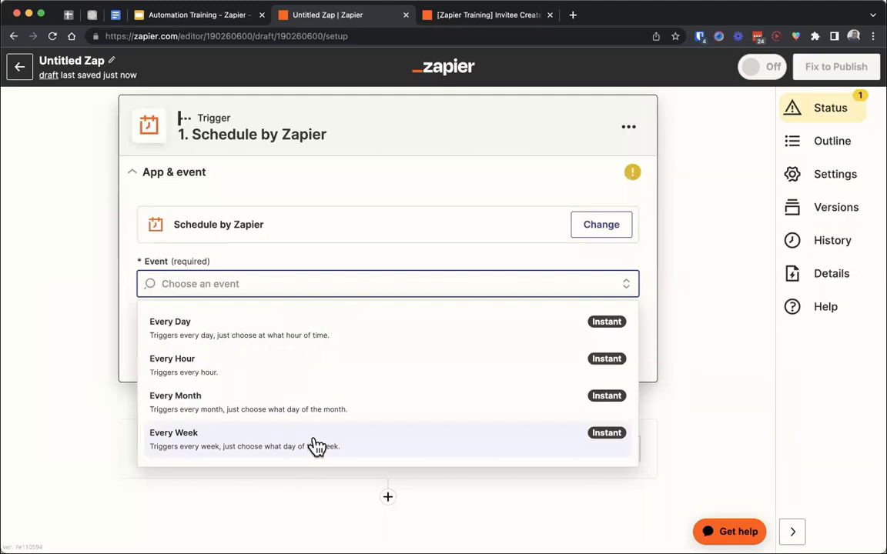
left_click(211, 372)
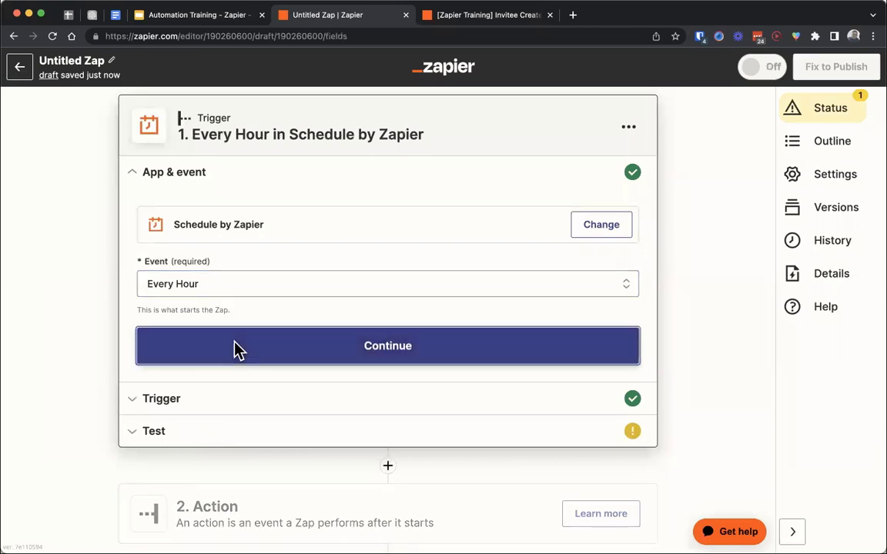
left_click(239, 349)
left_click(274, 337)
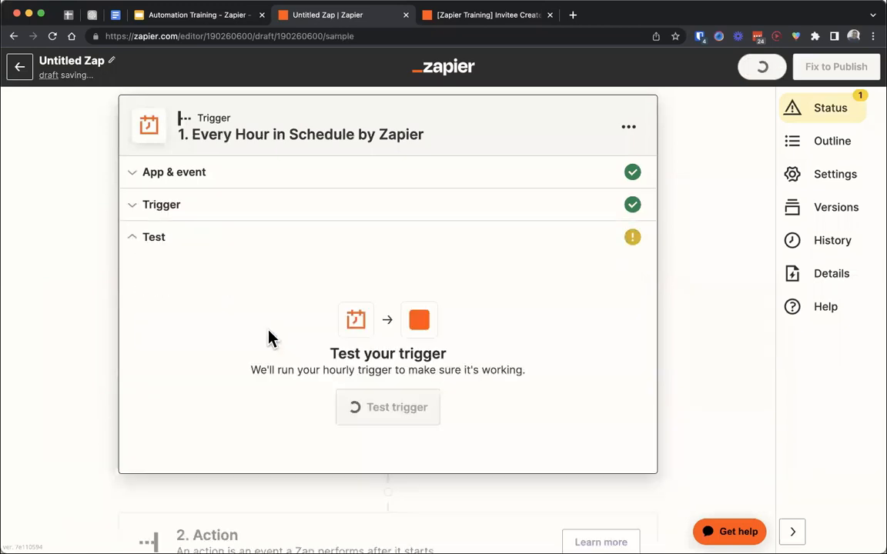
left_click(371, 415)
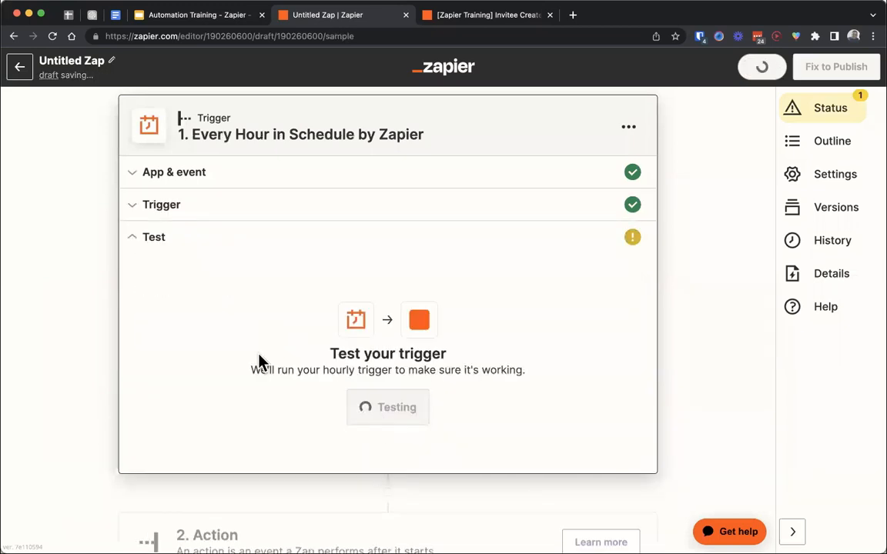
- Examine the hourly trigger's test data, especially its day, hour and time fields
scroll(197, 277, "down", 2)
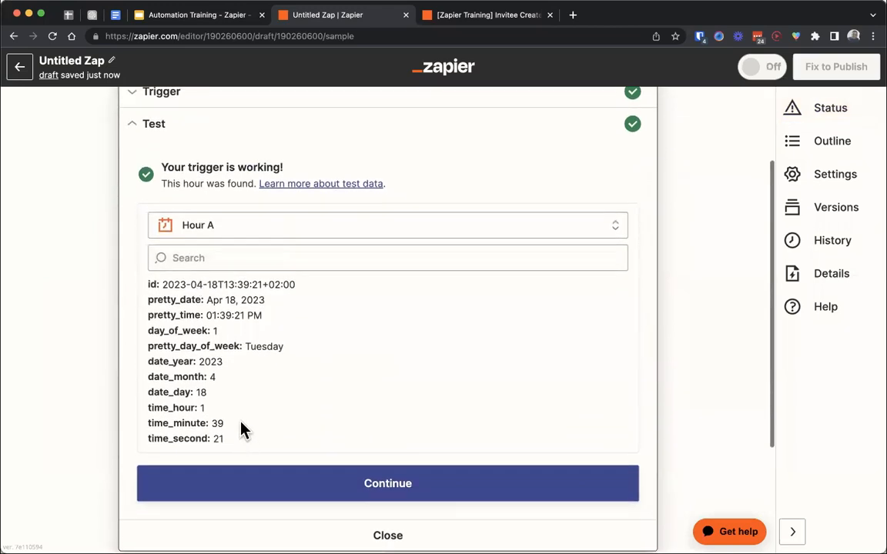
left_click_drag(214, 404, 149, 398)
left_click(198, 396)
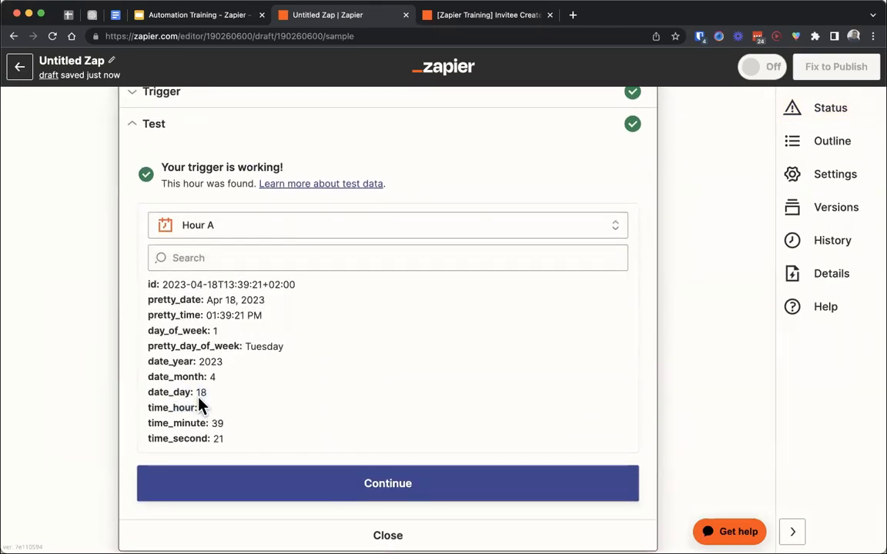
left_click_drag(242, 412, 154, 408)
left_click(216, 316)
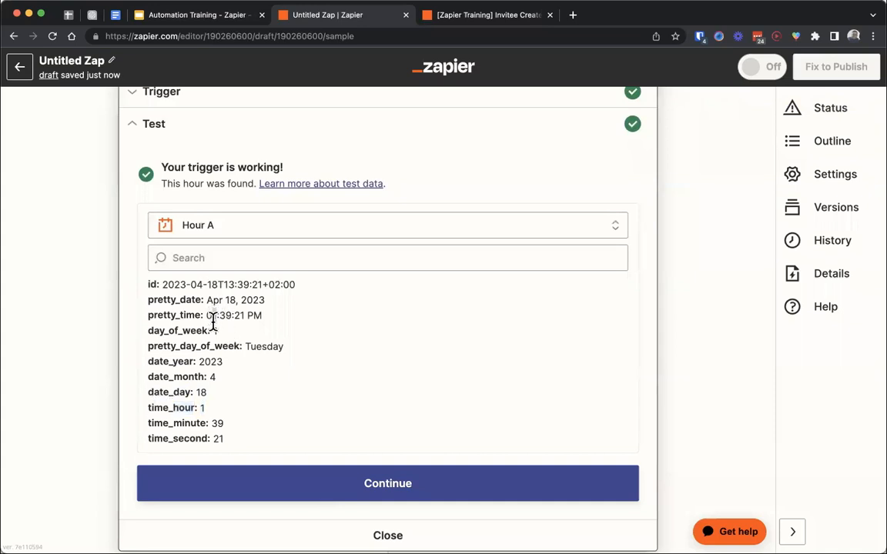
scroll(263, 382, "down", 2)
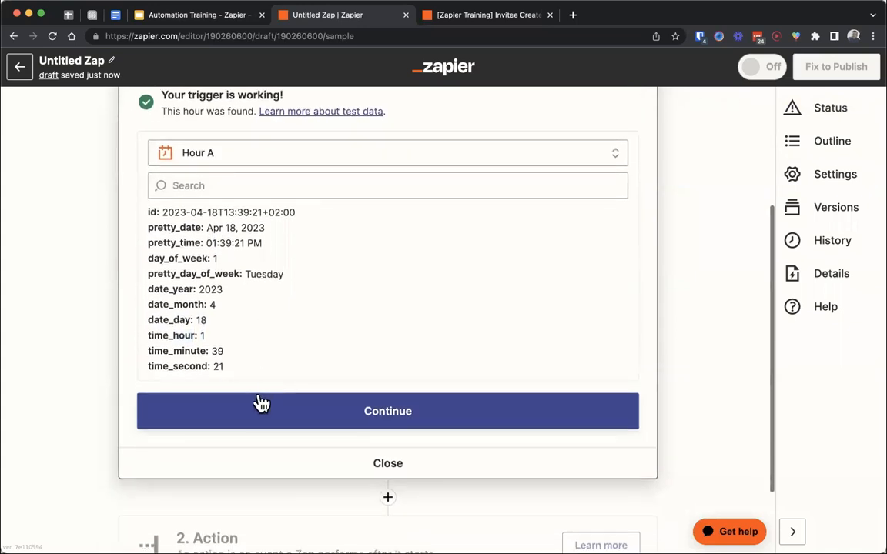
- Add a Filter step after the hourly Schedule trigger and browse all trigger fields available for its condition
left_click(260, 406)
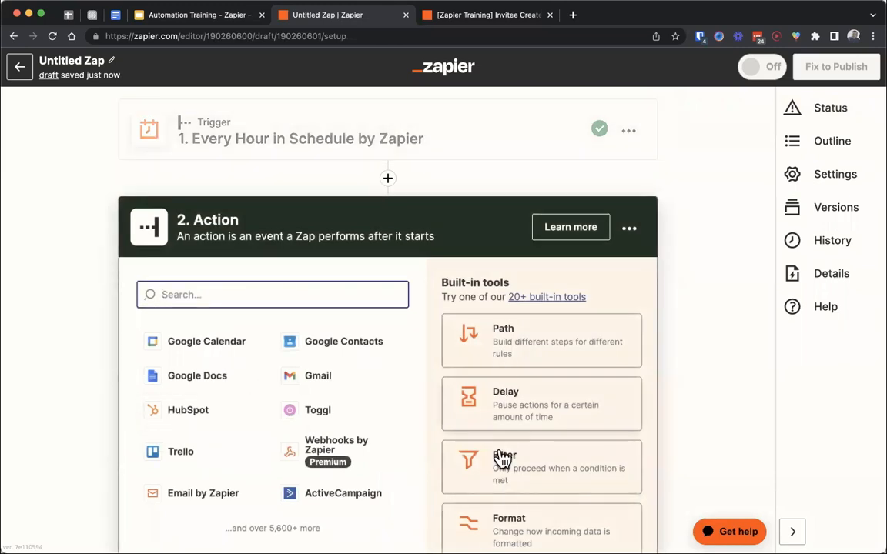
left_click(478, 458)
left_click(246, 372)
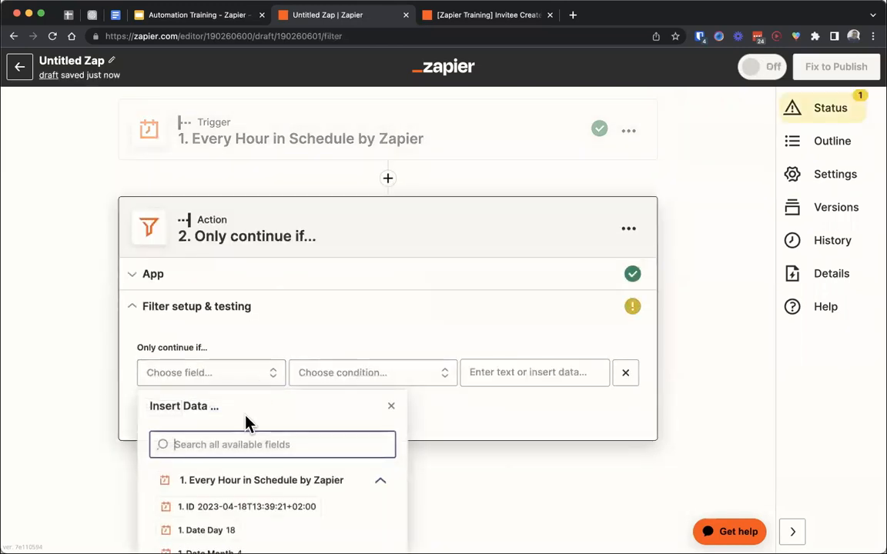
left_click(231, 520)
scroll(321, 475, "down", 3)
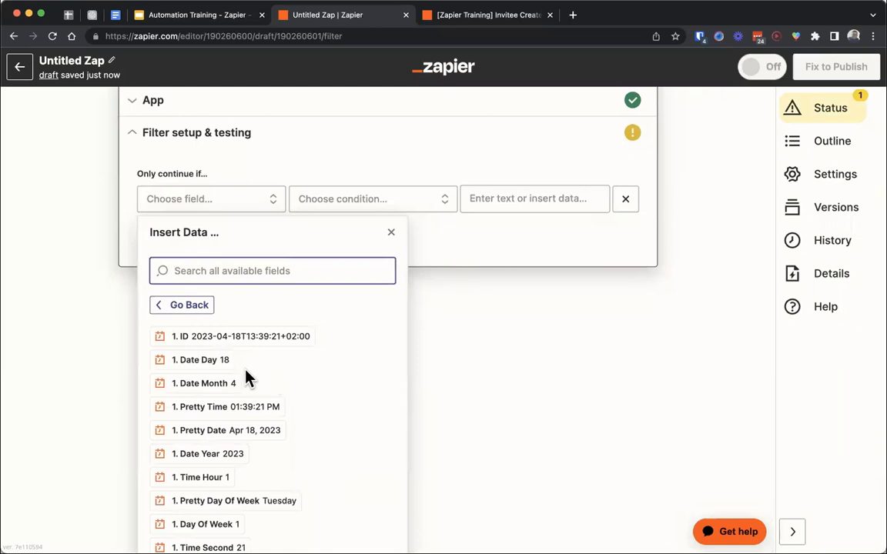
scroll(454, 410, "up", 1)
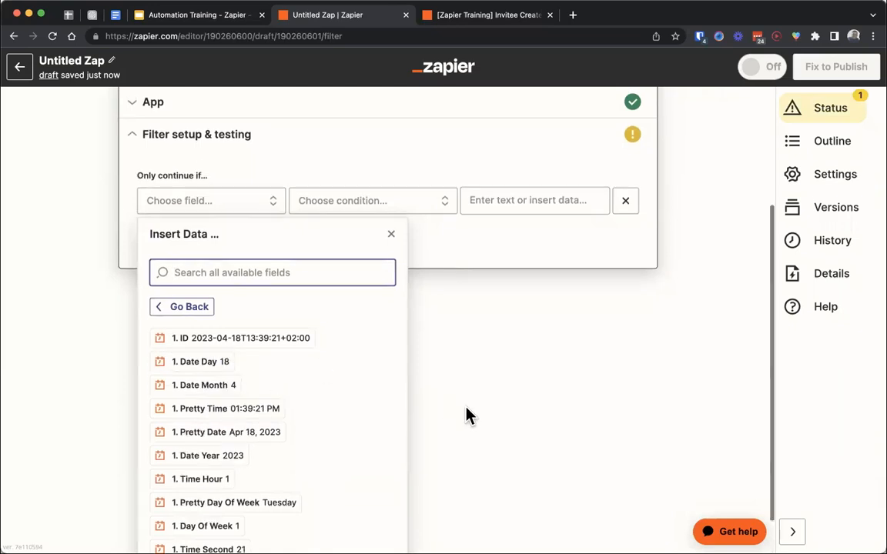
scroll(468, 416, "up", 3)
- Delete the "Only continue if..." filter step from the Zap
left_click(629, 228)
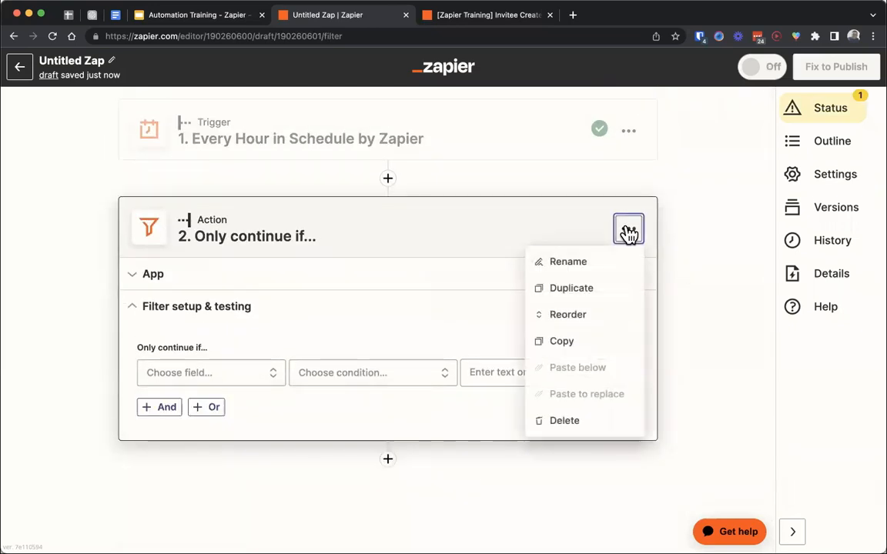
left_click(574, 420)
left_click(571, 420)
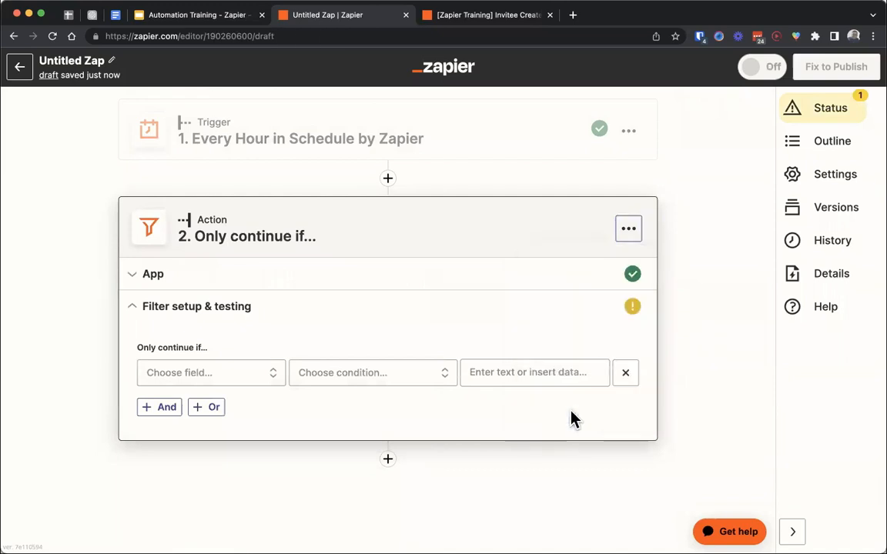
- Switch to the Google Slides presentation and advance to the Paths slide under Zapier Intermediate Tools
left_click(198, 17)
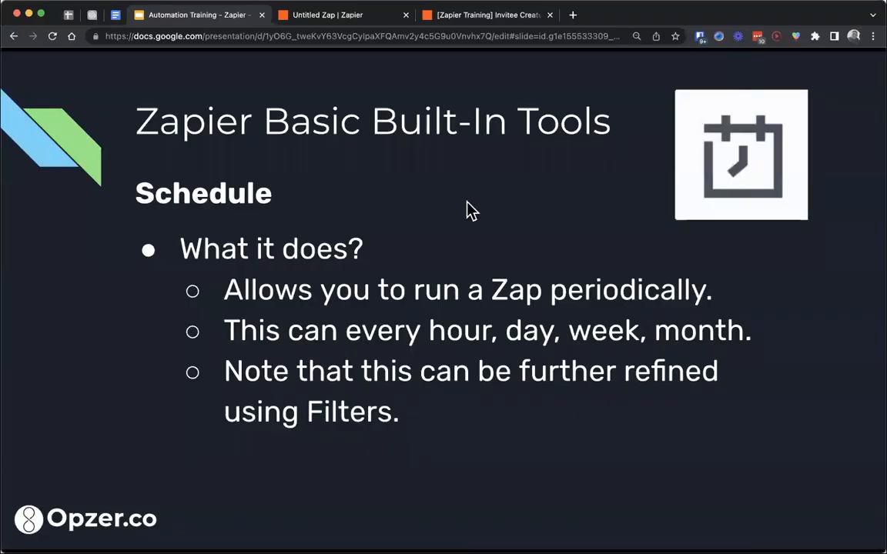
left_click(412, 192)
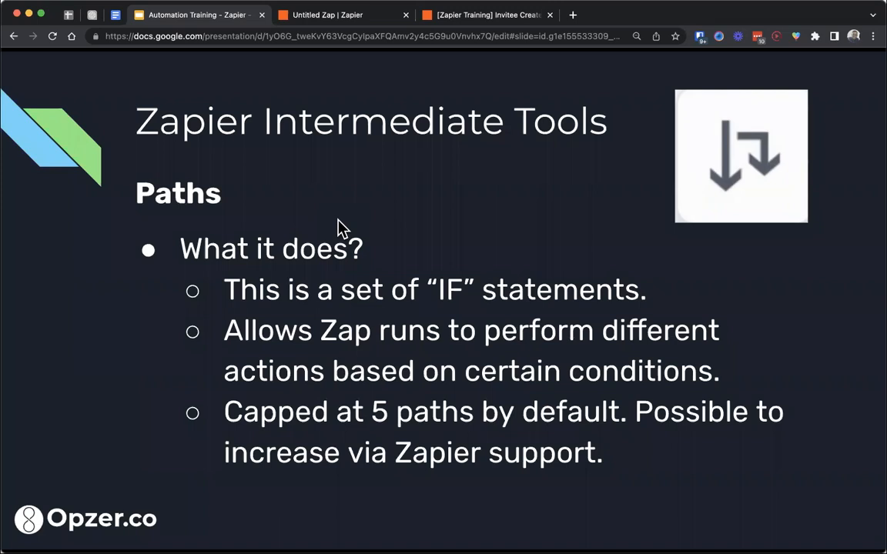
- Return to the untitled Zap in Zapier, add a Paths step after the hourly trigger, and extend it to five paths, A to E
left_click(327, 16)
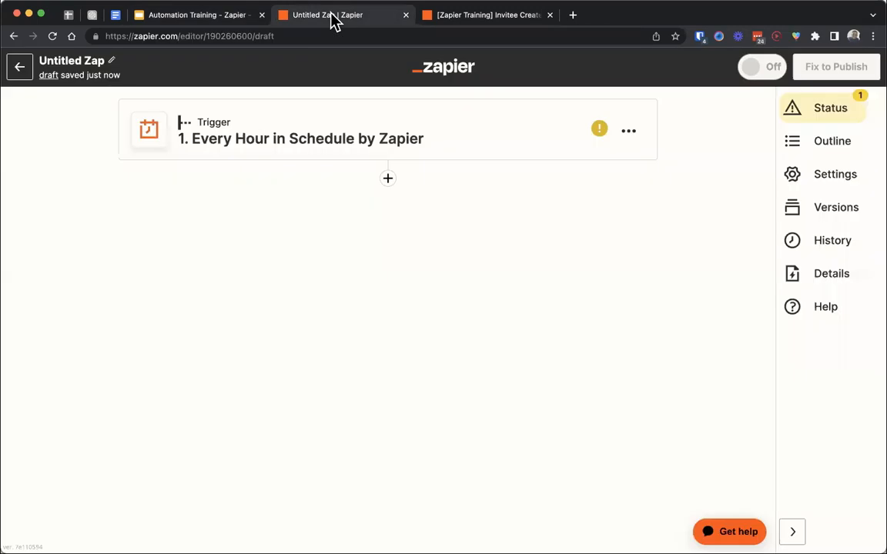
left_click(388, 180)
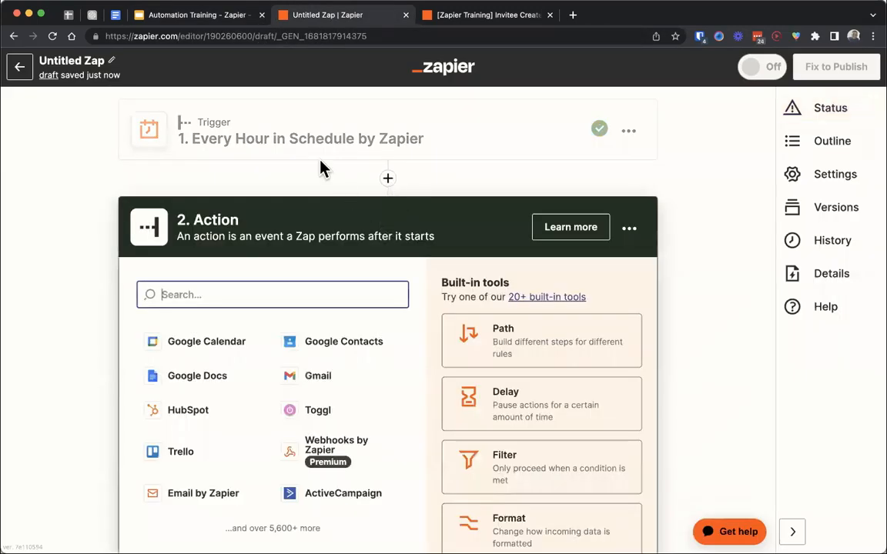
left_click(517, 337)
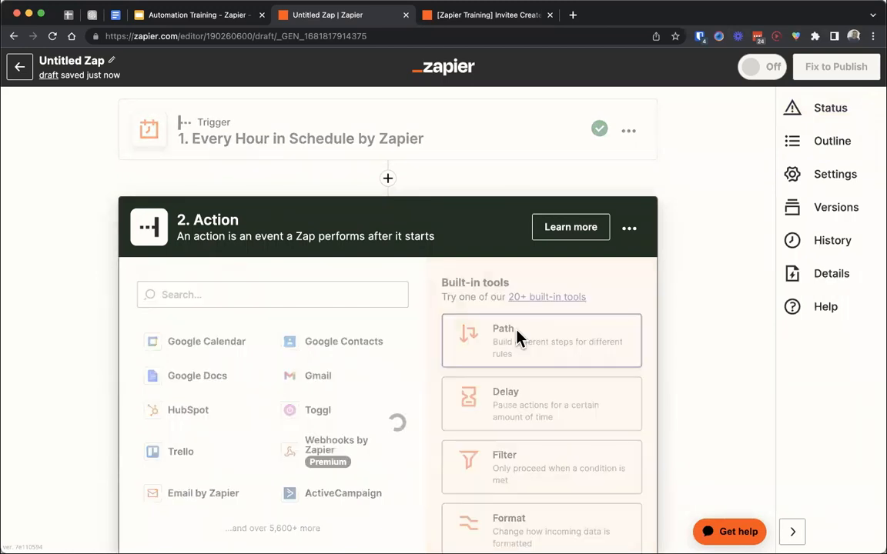
left_click(408, 385)
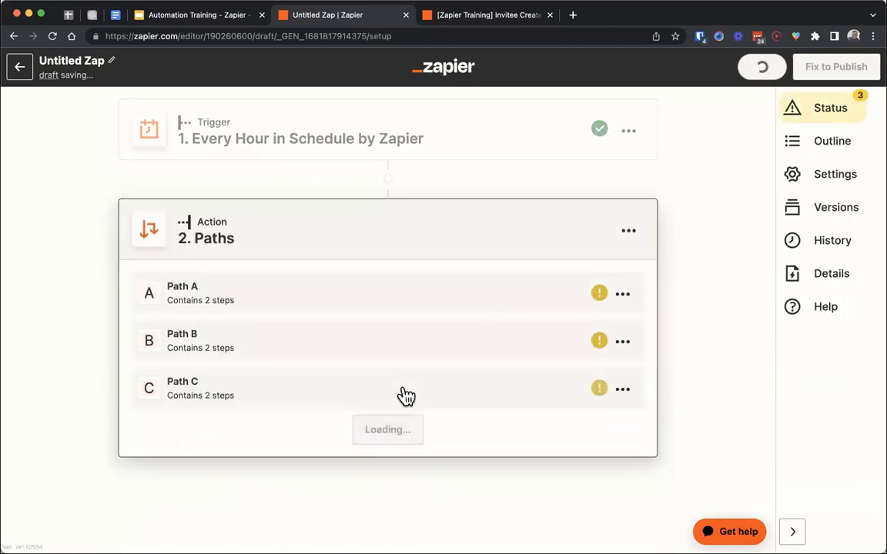
left_click(387, 435)
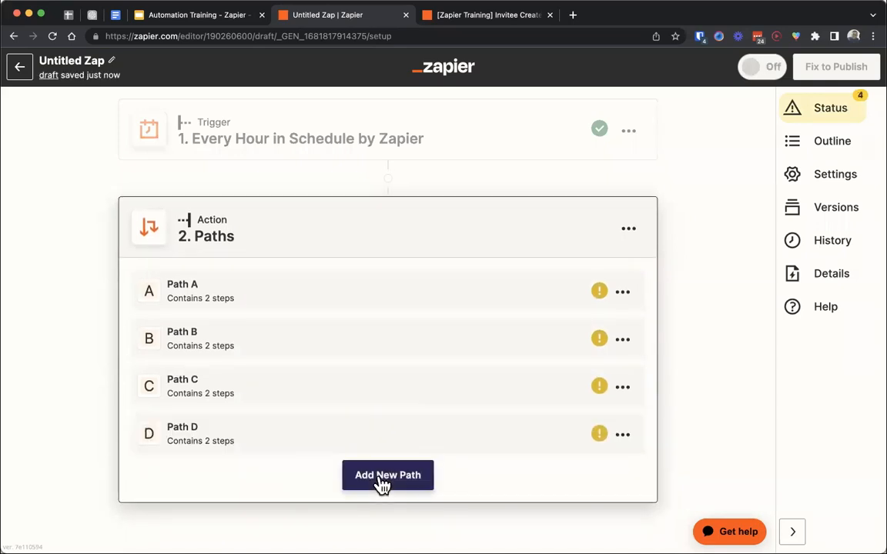
left_click(383, 481)
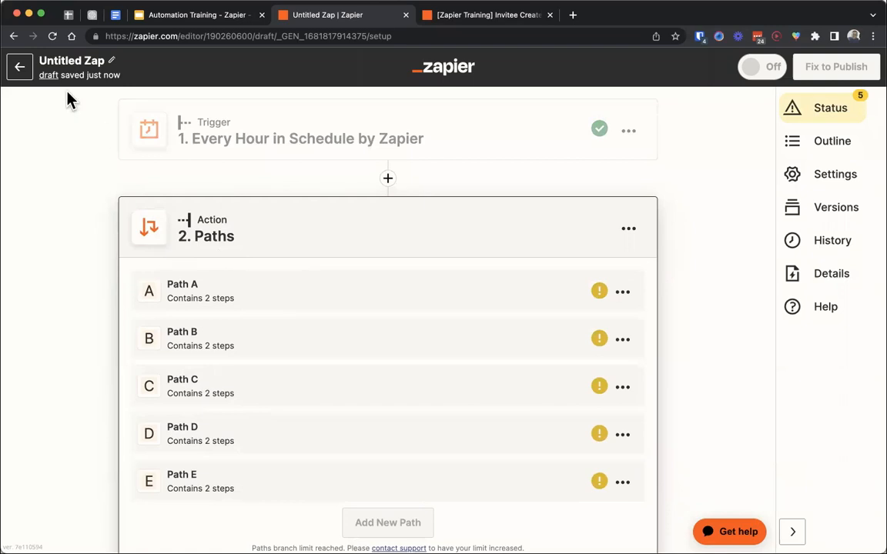
- Leave the draft to view the "[Zapier Training] Form Submission (Zapier Training) > Create PD Deal" Zap, and return to the Paths slide in Google Slides
left_click(22, 71)
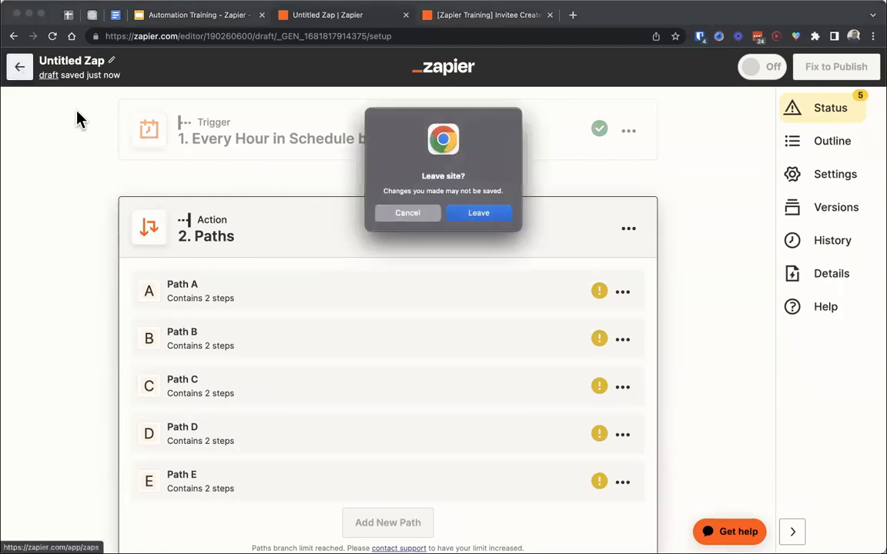
left_click(482, 216)
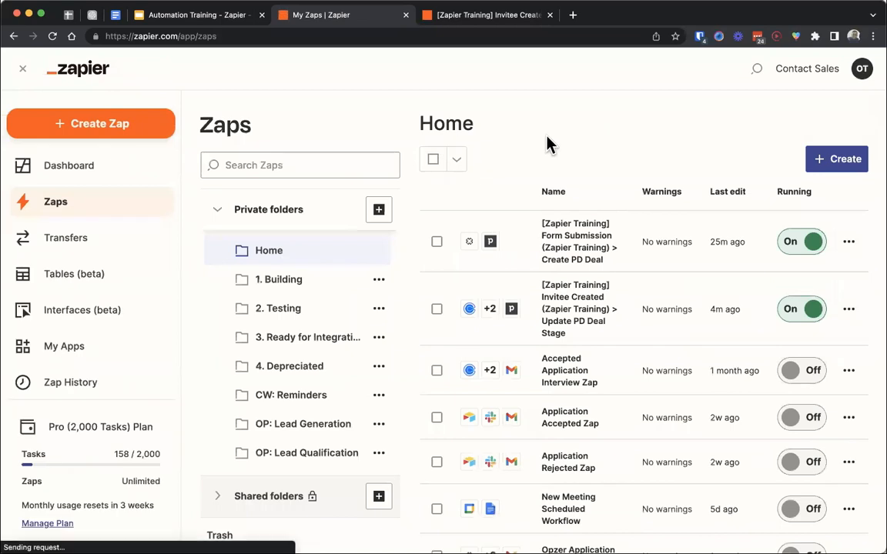
left_click(587, 257)
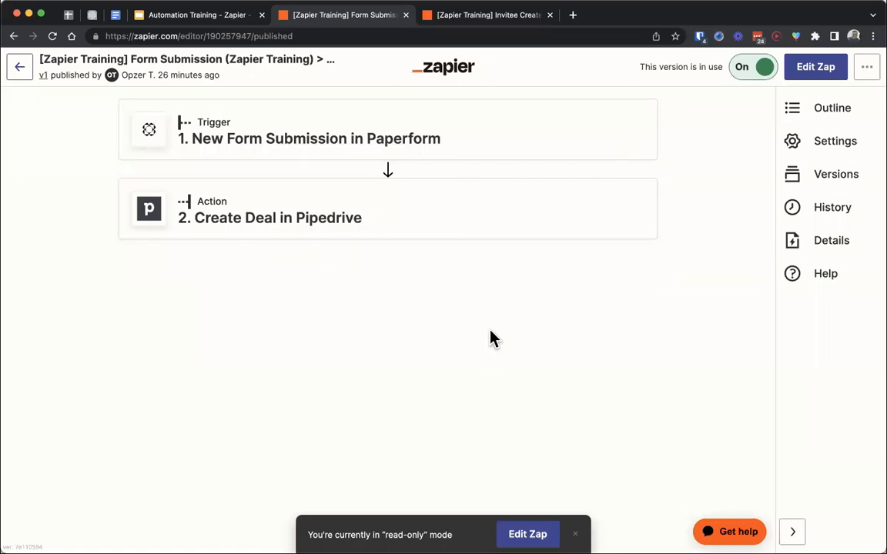
left_click(198, 17)
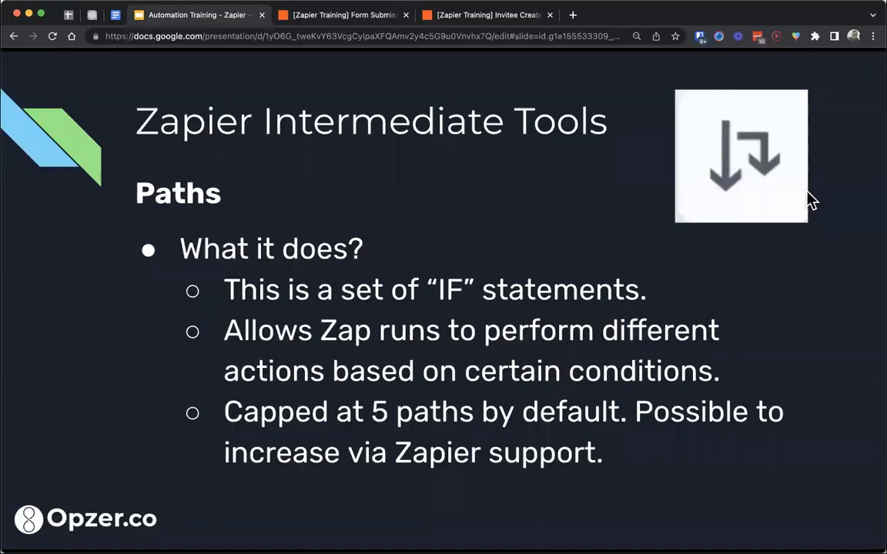
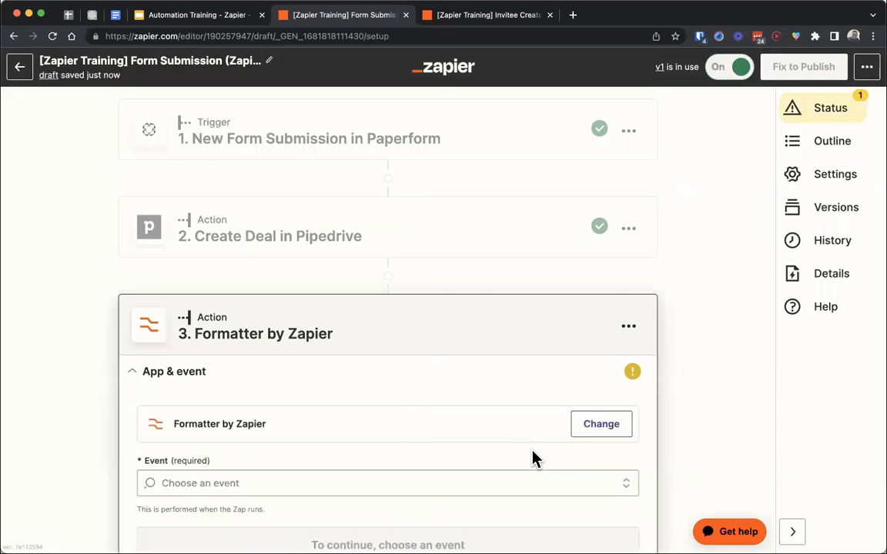
- Set the Formatter step's event to Date / Time, continue to its action settings, and set the transform to Format
left_click(303, 368)
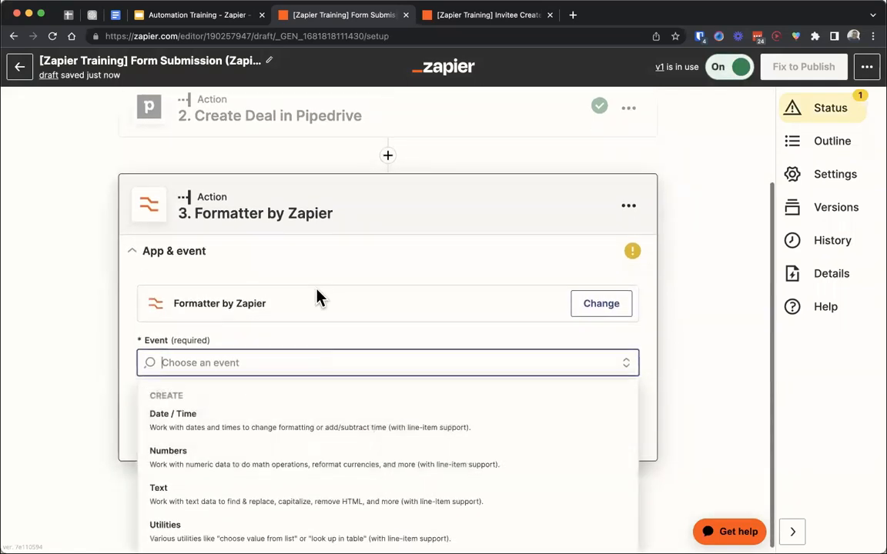
left_click(248, 410)
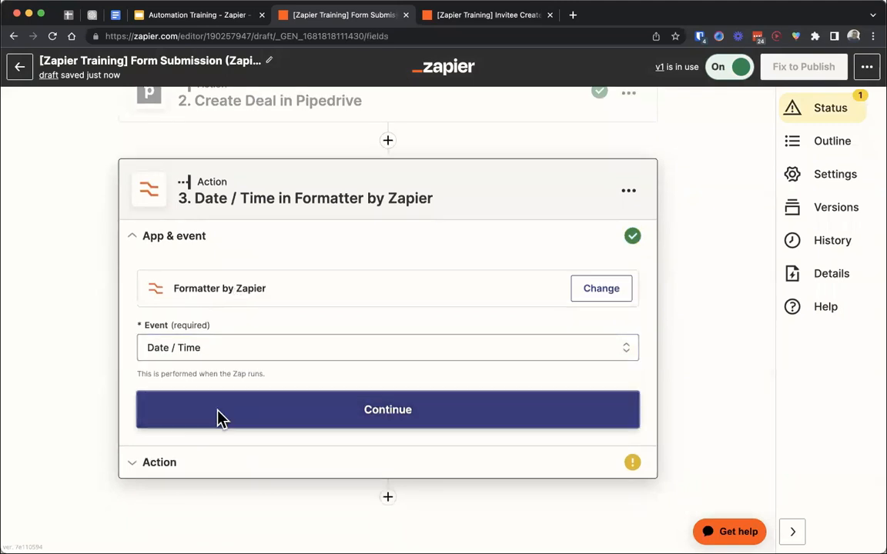
left_click(218, 415)
left_click(206, 397)
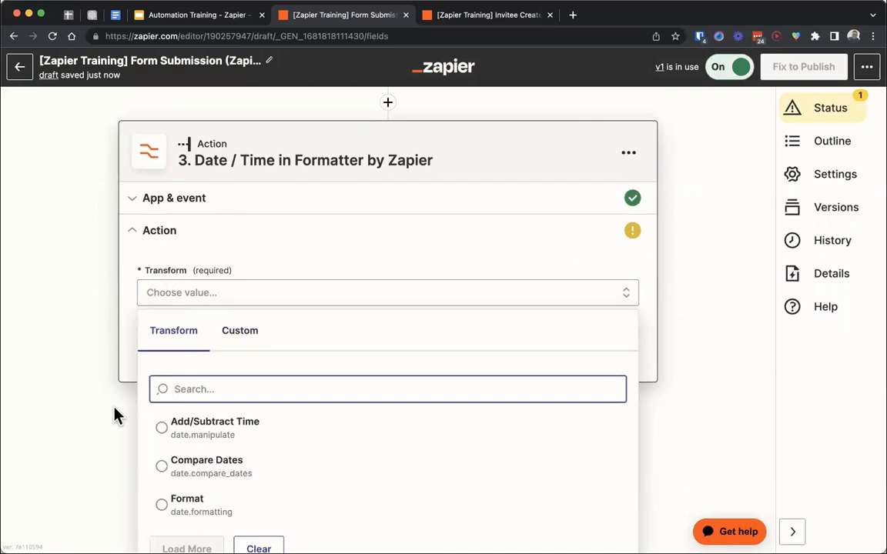
scroll(114, 416, "down", 1)
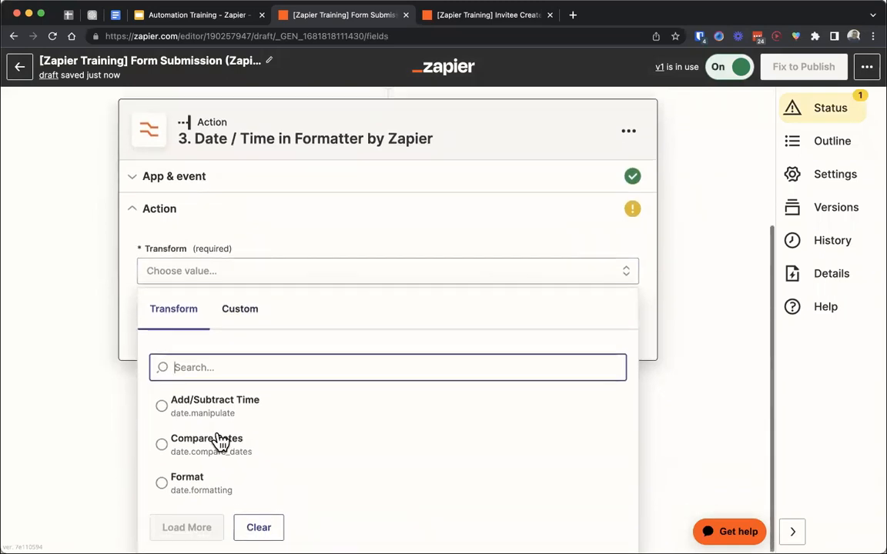
left_click(231, 492)
- Examine the date formats offered for To Format, from the full timestamps to X, and close the list without choosing one
scroll(282, 390, "down", 5)
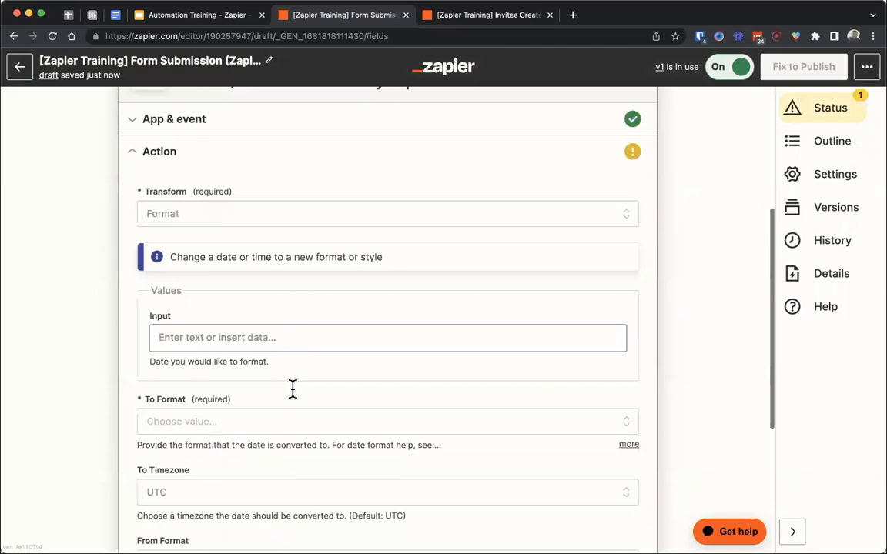
left_click(255, 410)
scroll(255, 408, "down", 4)
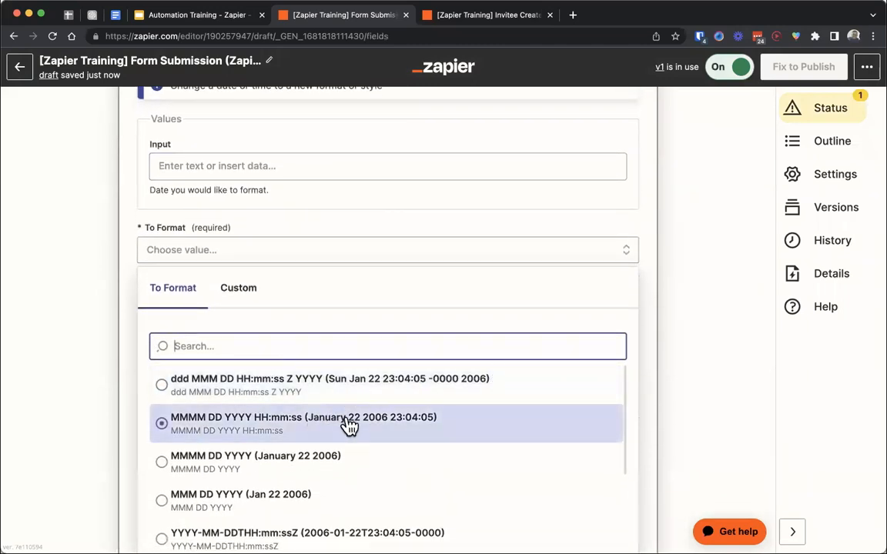
left_click(348, 426)
left_click(289, 253)
scroll(328, 424, "down", 1)
scroll(327, 425, "down", 1)
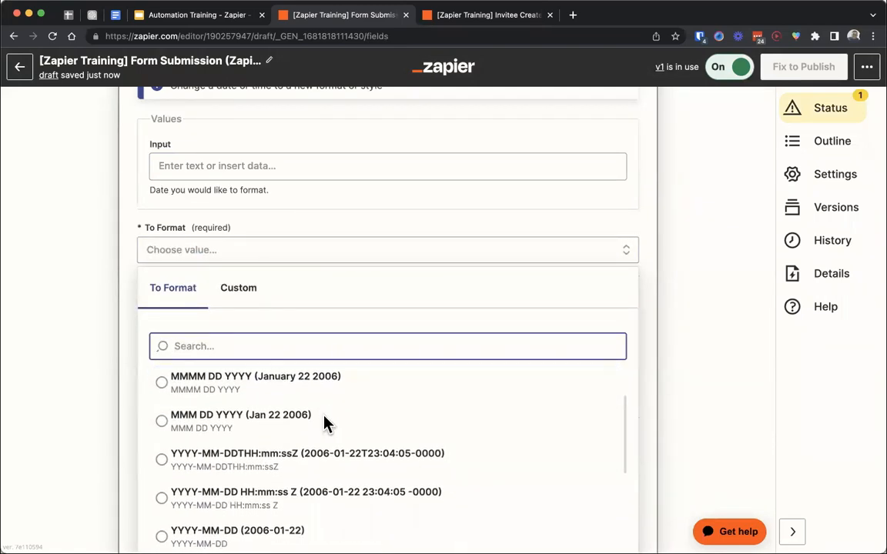
scroll(339, 458, "down", 3)
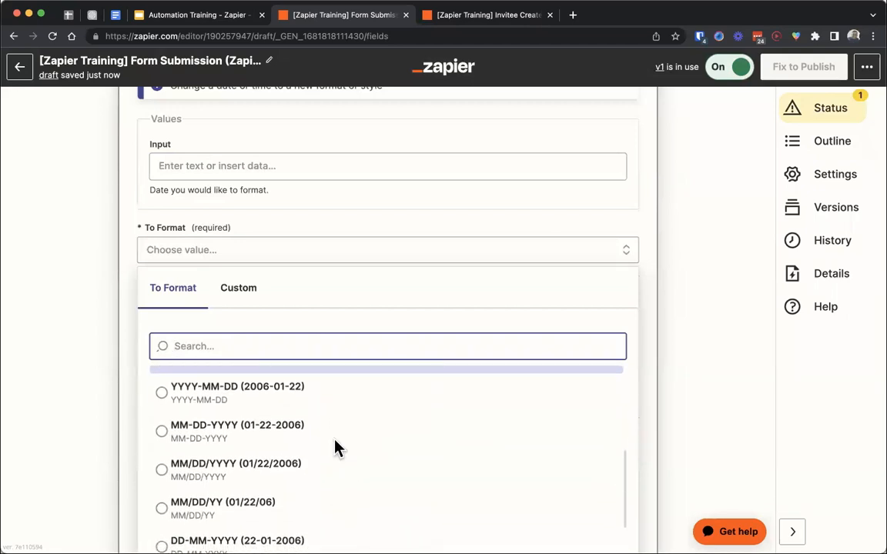
scroll(336, 447, "down", 3)
scroll(300, 456, "down", 2)
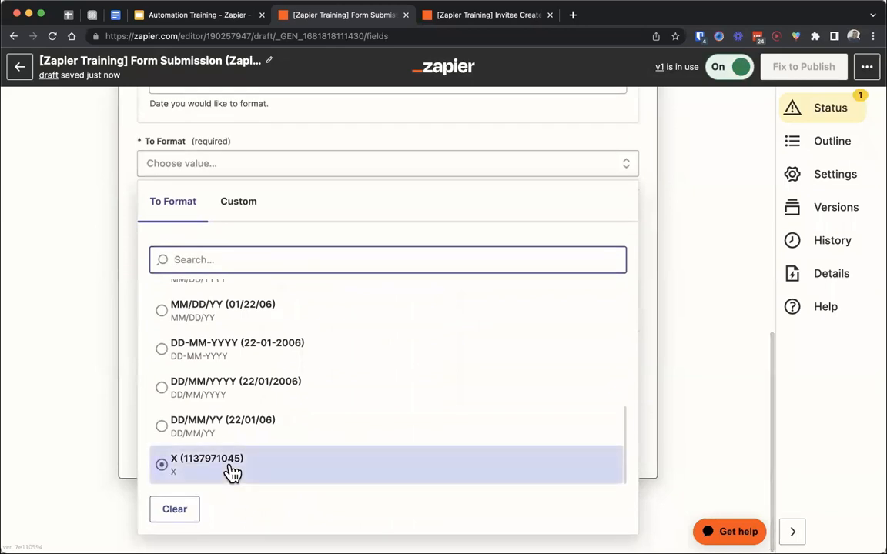
scroll(267, 406, "up", 10)
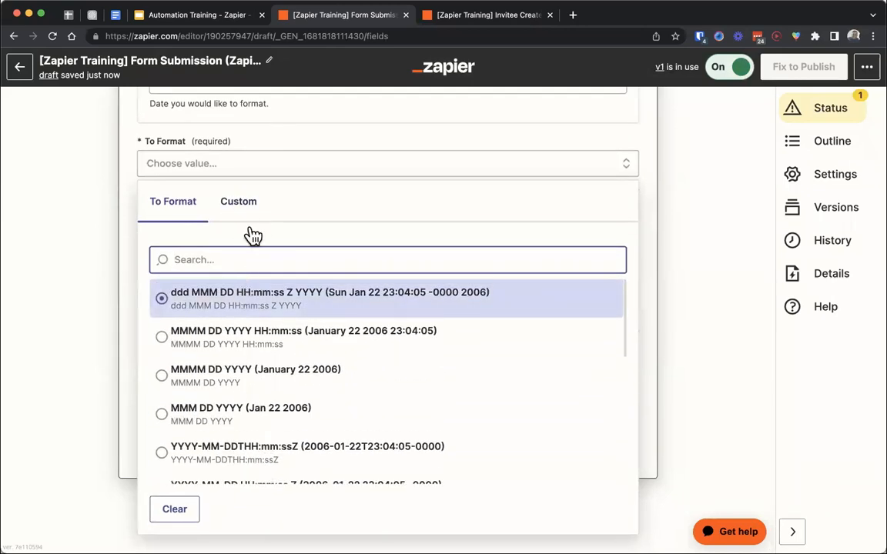
left_click(127, 267)
scroll(127, 267, "up", 5)
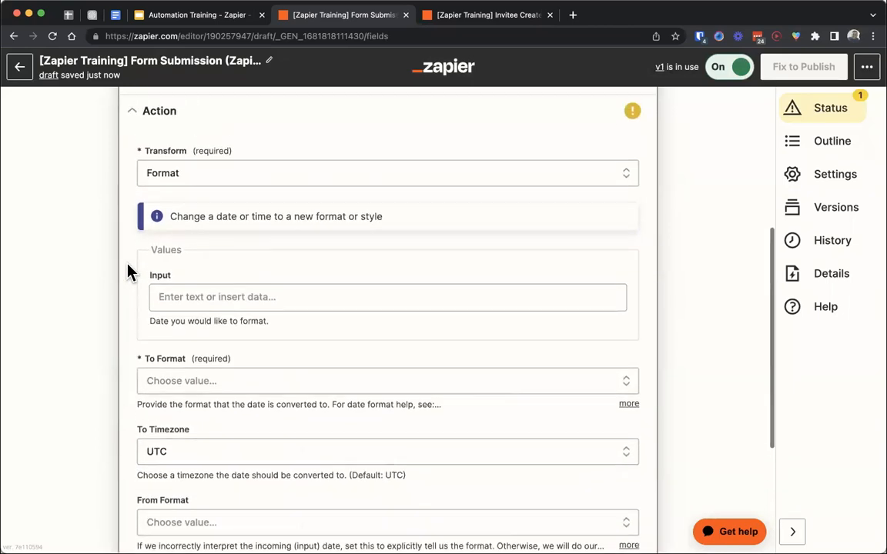
- Review the other Date / Time transforms, Add/Subtract Time and Compare Dates
left_click(195, 225)
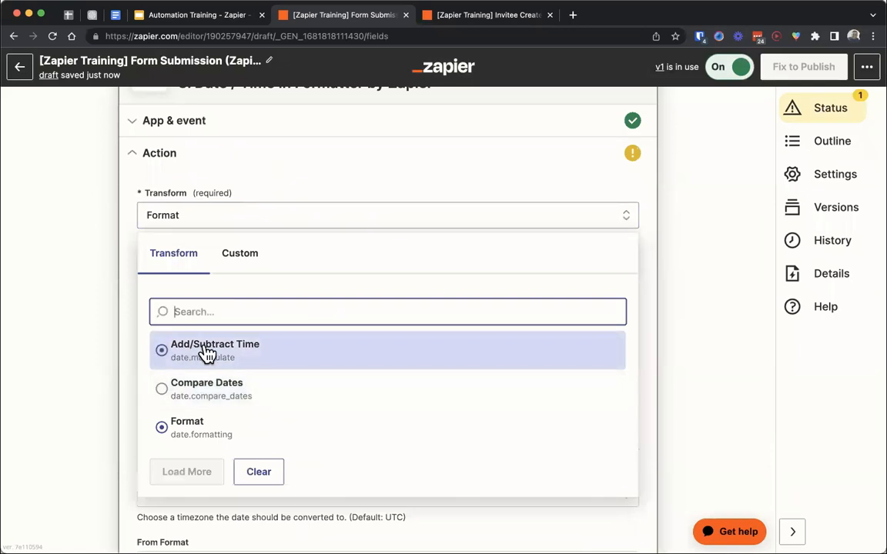
scroll(293, 358, "up", 2)
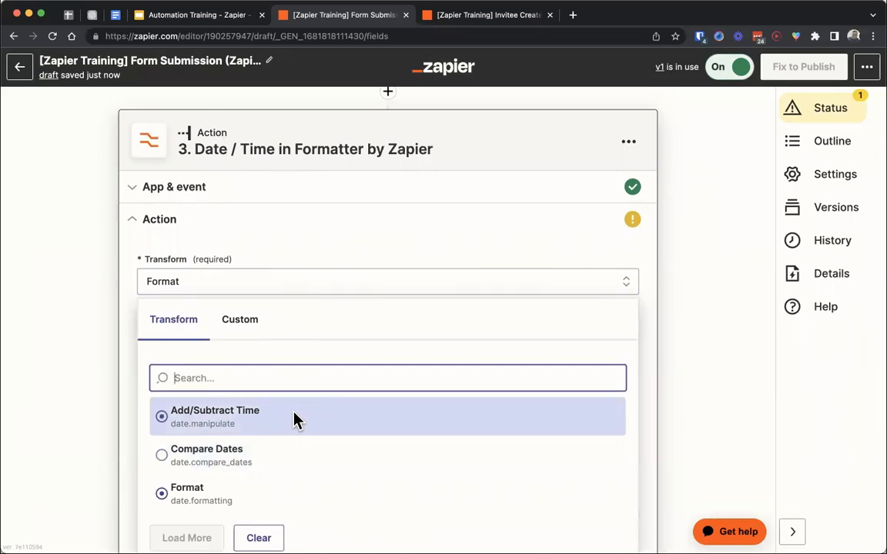
scroll(295, 419, "down", 2)
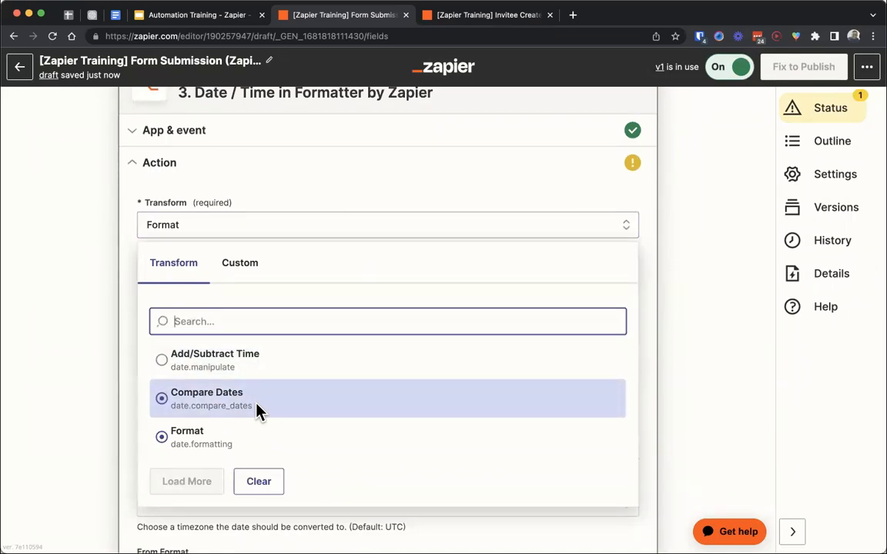
scroll(258, 412, "up", 3)
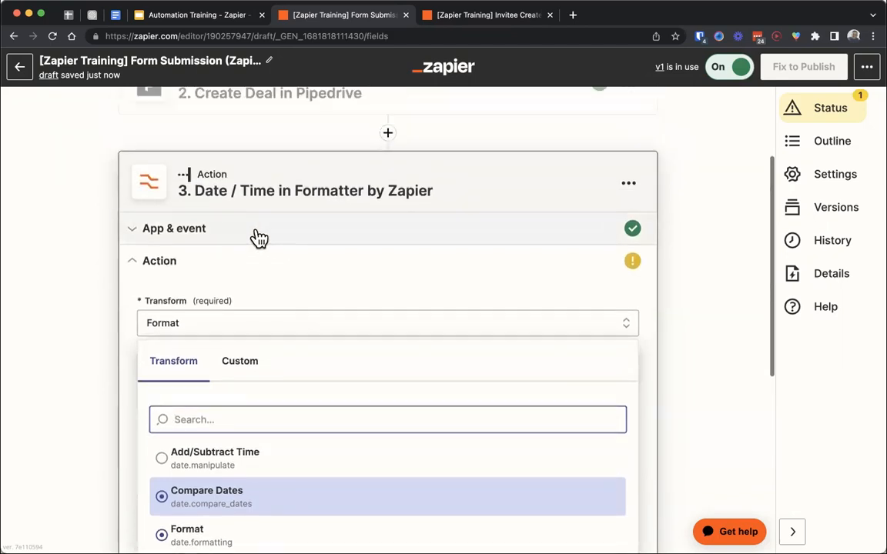
- Change the Formatter step's event to Numbers and continue to its action settings
left_click(257, 233)
left_click(206, 348)
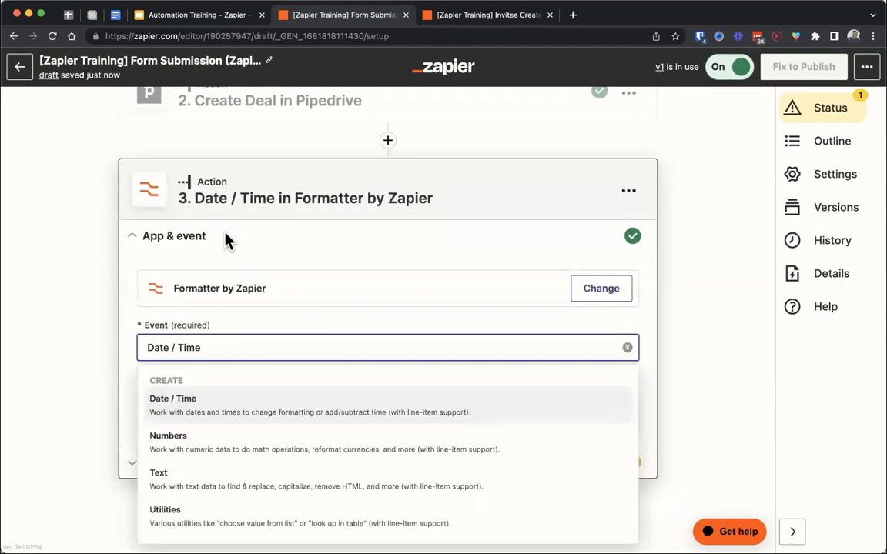
left_click(246, 444)
left_click(258, 410)
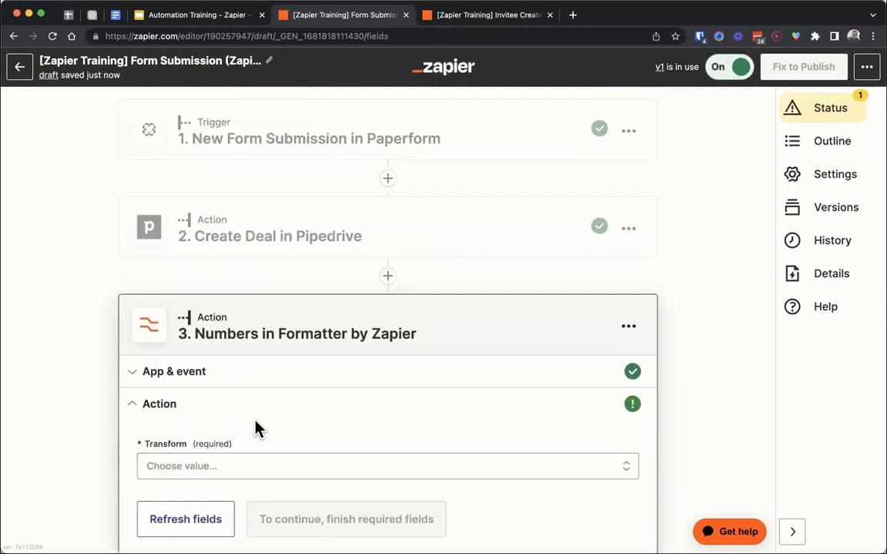
- Review the available number transforms and set the transform to Spreadsheet-Style Formula
left_click(214, 478)
scroll(219, 412, "down", 2)
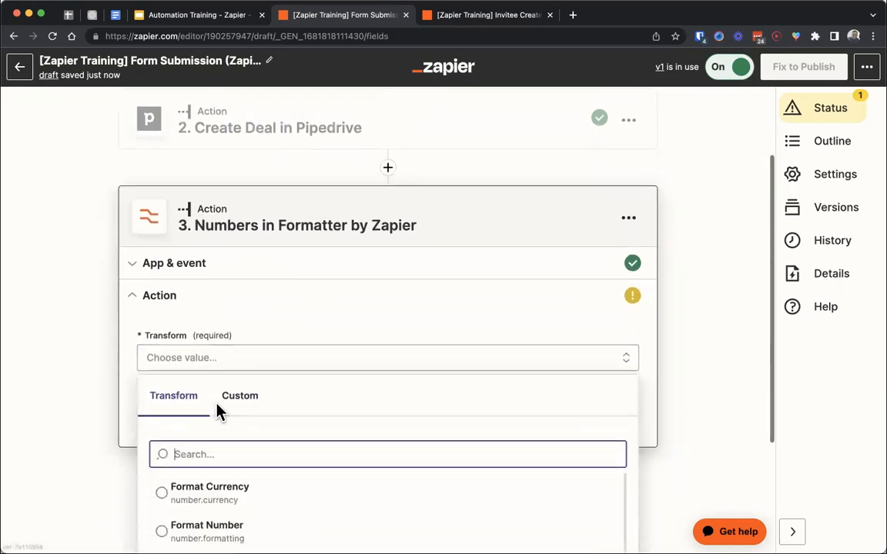
scroll(248, 457, "down", 2)
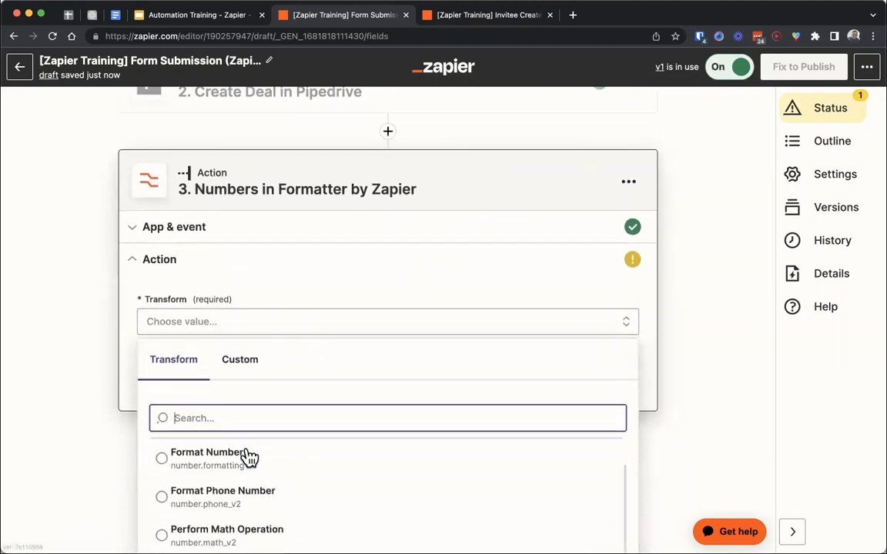
scroll(264, 508, "up", 2)
scroll(249, 295, "down", 1)
scroll(251, 295, "down", 2)
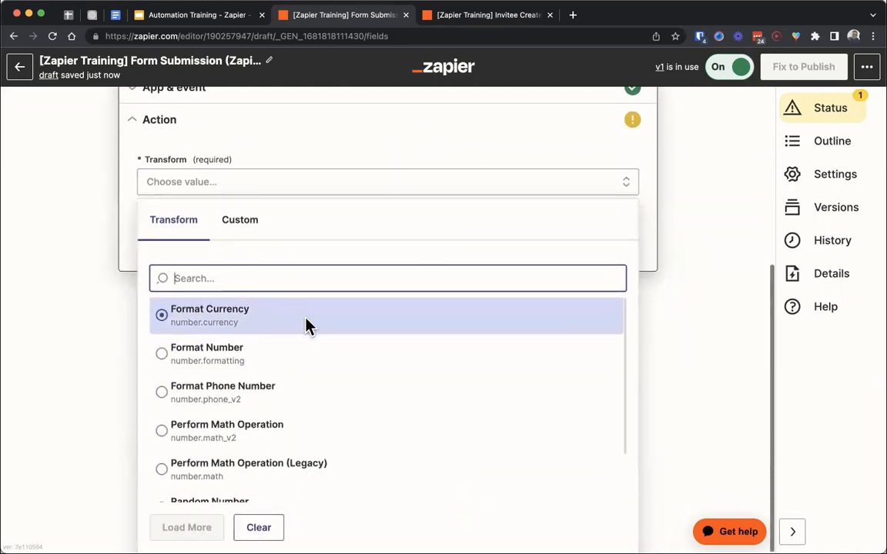
scroll(293, 405, "down", 1)
scroll(294, 424, "down", 1)
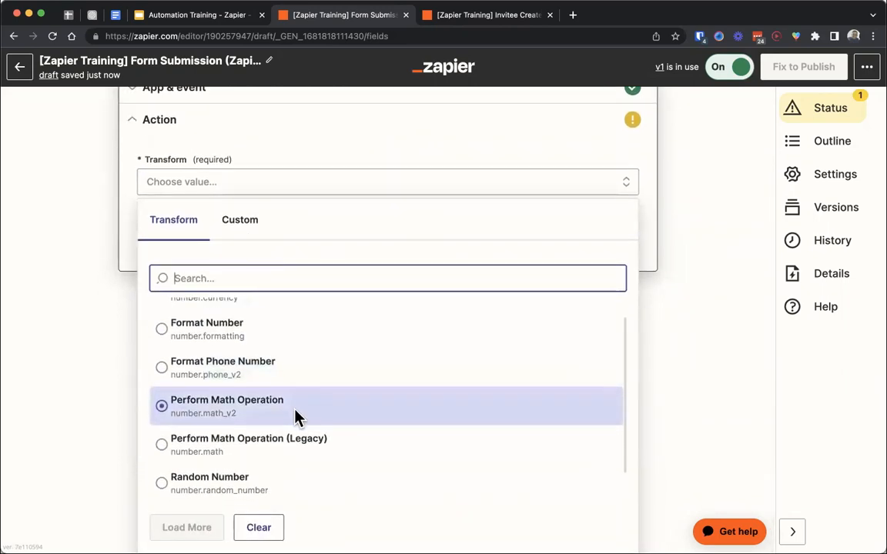
scroll(297, 405, "down", 1)
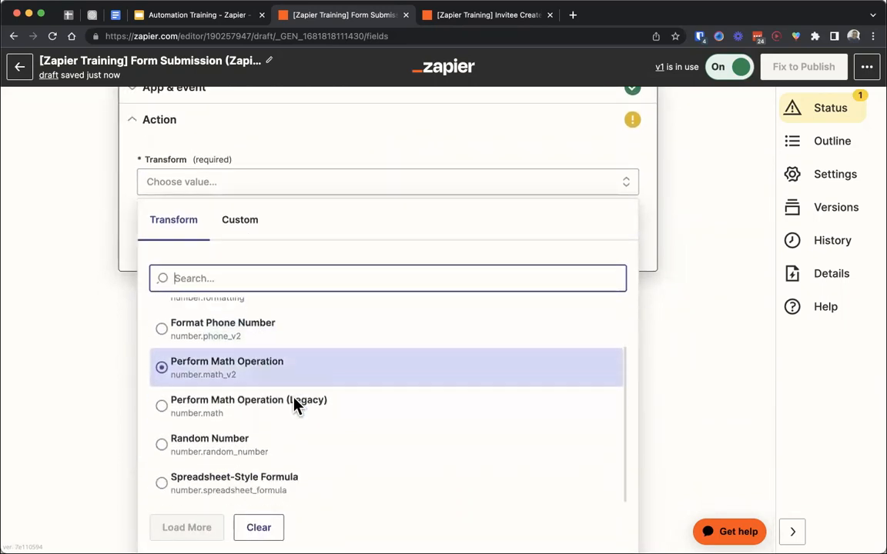
left_click(279, 498)
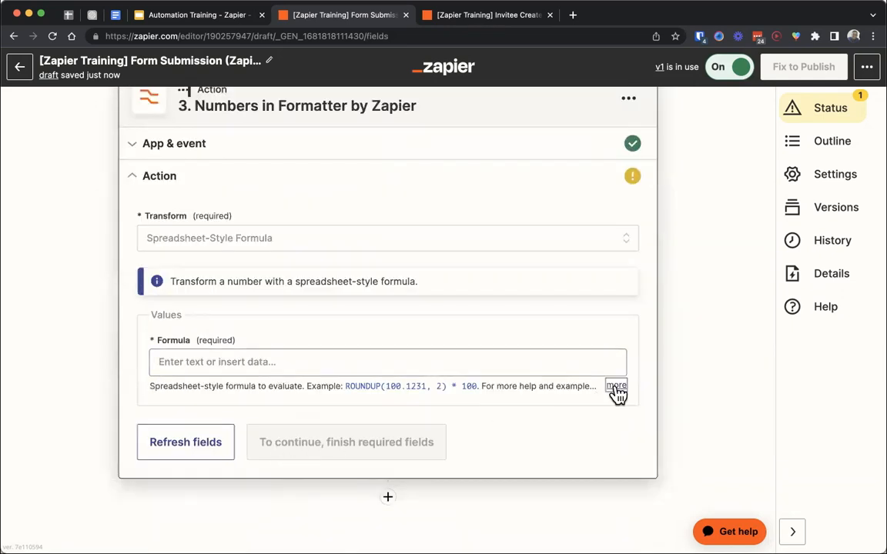
- Open the help article on spreadsheet-style formula functions from the Formula field's description and examine the first entries of the Formula Functions list
left_click(617, 387)
left_click(475, 408)
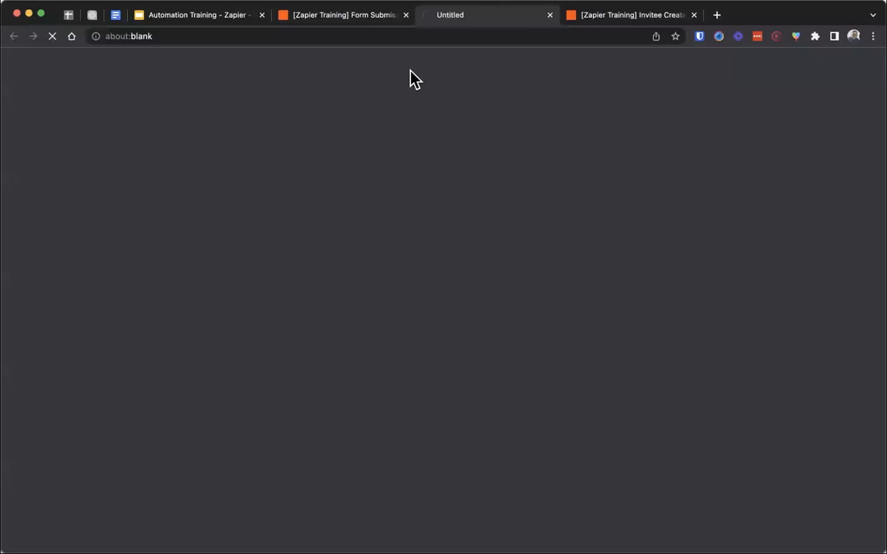
scroll(366, 273, "down", 3)
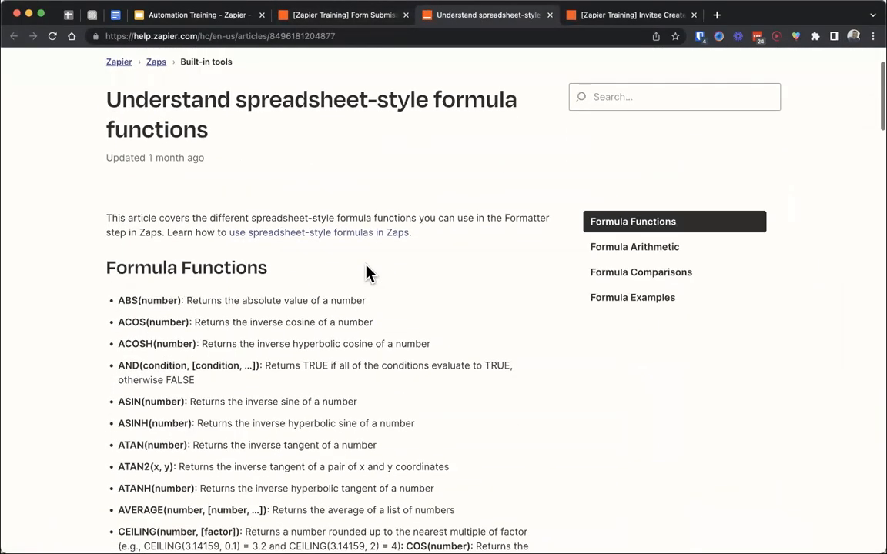
scroll(366, 273, "down", 4)
left_click_drag(118, 152, 153, 297)
scroll(203, 386, "down", 10)
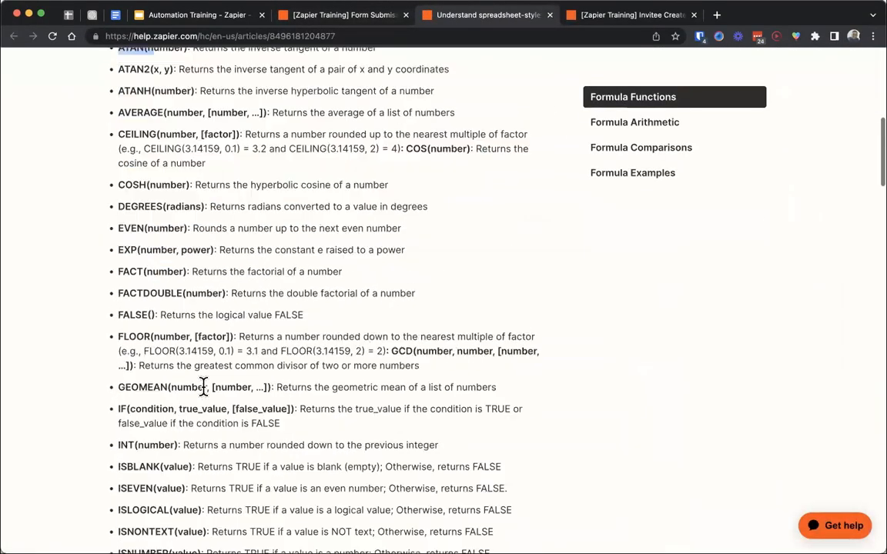
scroll(194, 369, "up", 3)
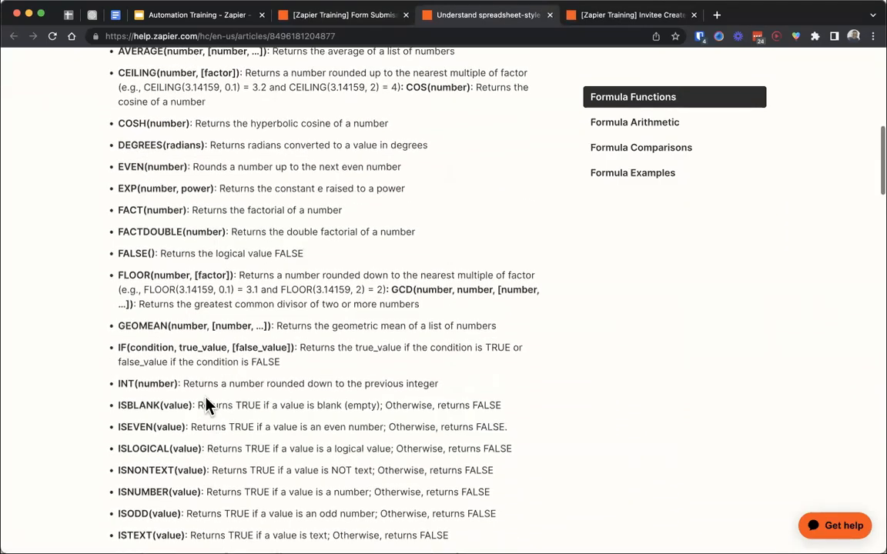
left_click_drag(117, 162, 211, 286)
left_click(232, 319)
scroll(228, 317, "up", 4)
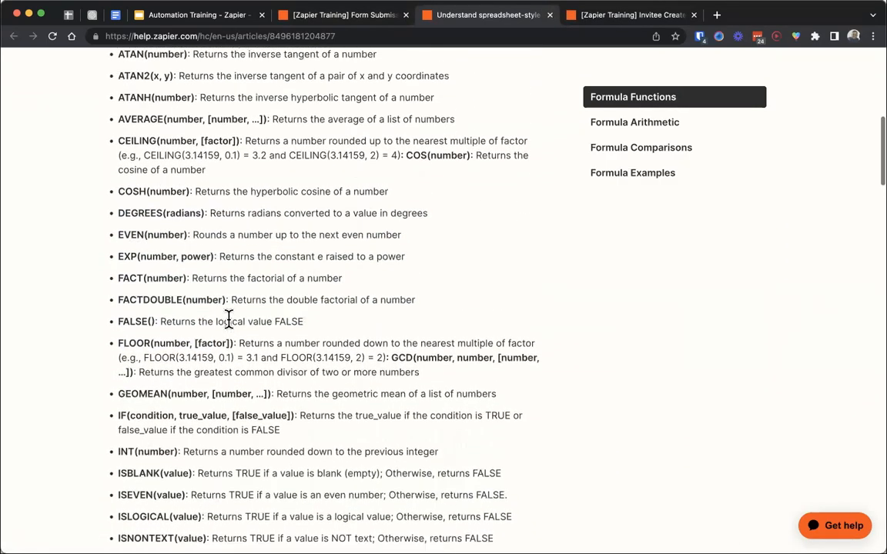
left_click_drag(117, 146, 131, 147)
scroll(130, 158, "up", 1)
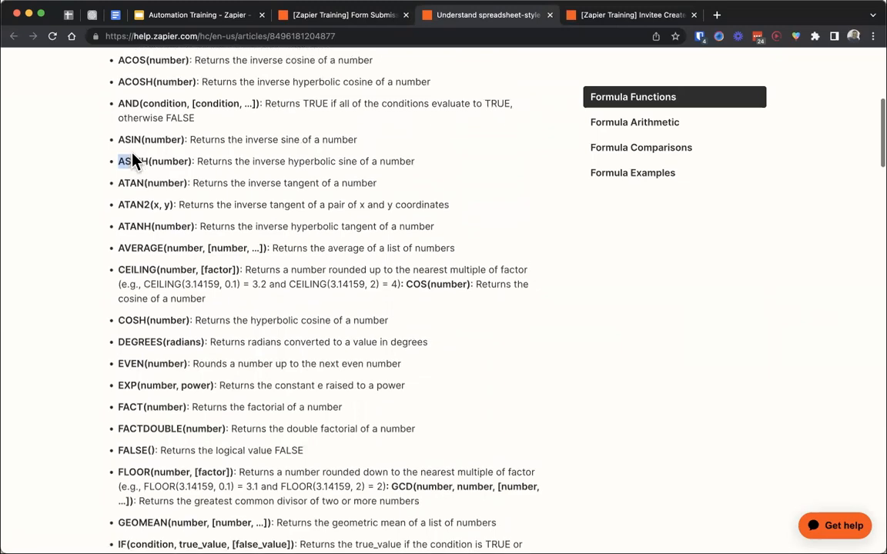
- Read further through the Formula Functions list, covering logical checks, MAX, MEDIAN and MIN, and the rounding functions
scroll(139, 177, "down", 1)
scroll(174, 244, "down", 5)
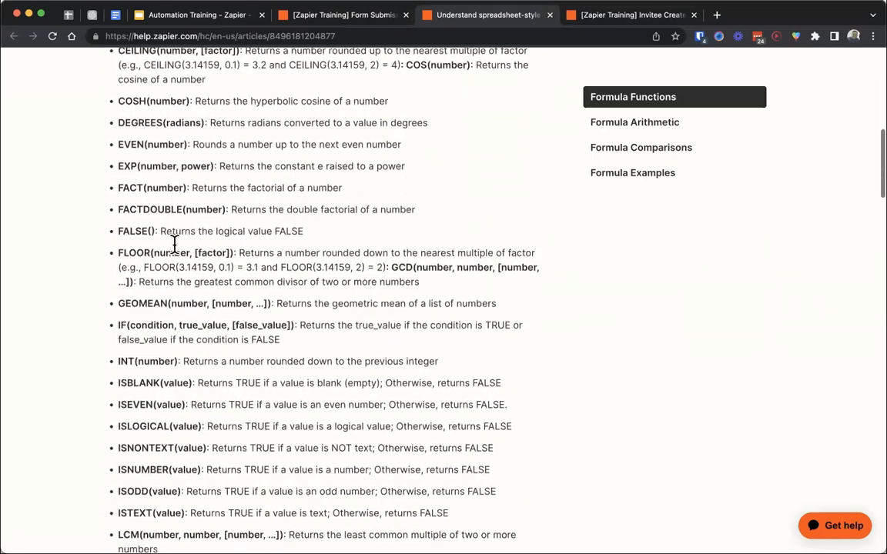
scroll(175, 243, "down", 5)
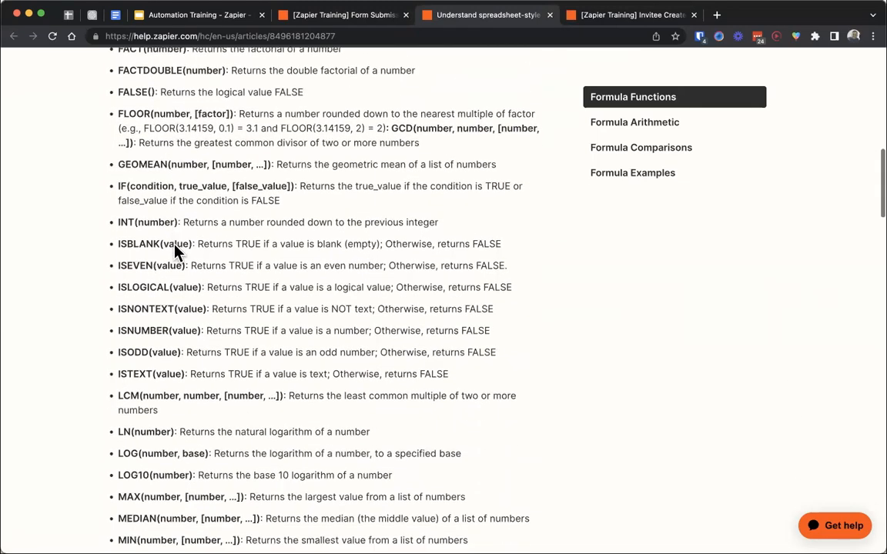
scroll(175, 244, "down", 2)
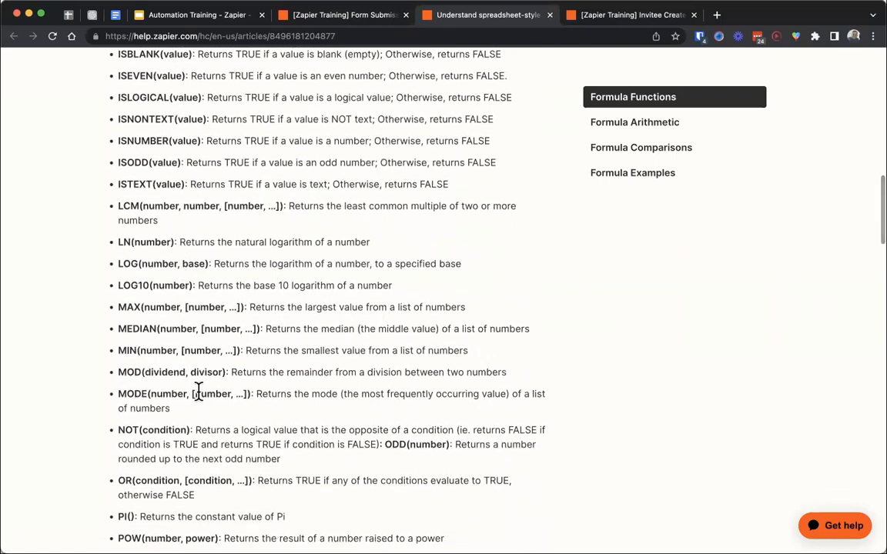
scroll(199, 392, "down", 3)
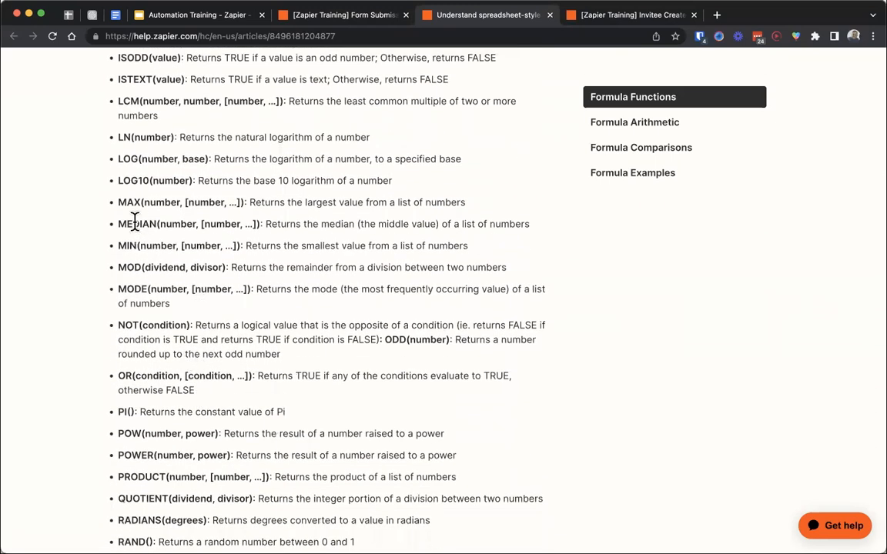
left_click(127, 201)
scroll(85, 319, "up", 2)
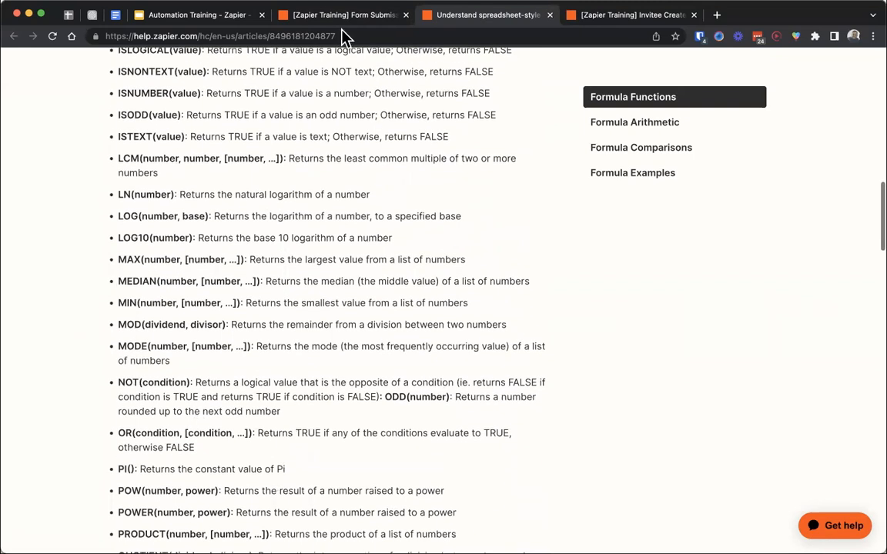
scroll(301, 281, "down", 10)
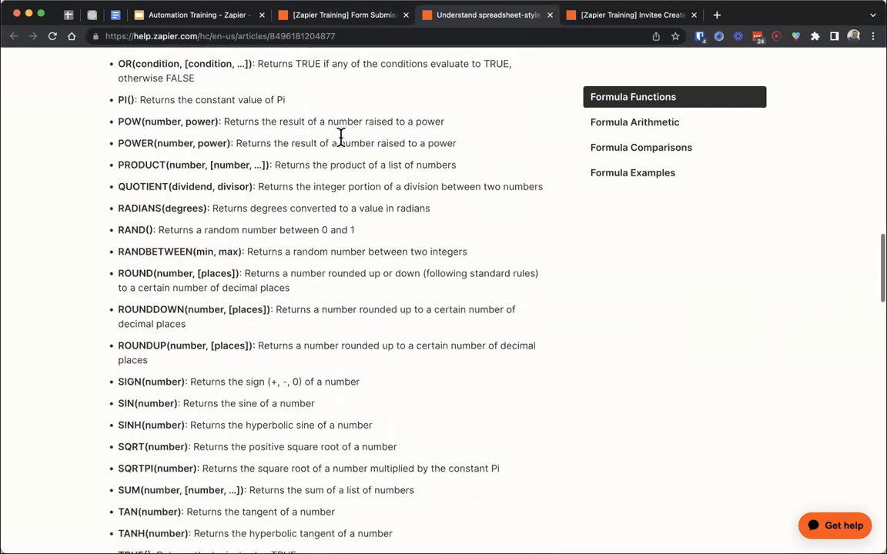
- Return to the form submission Zap and check which earlier steps' data can be inserted into the Formula field
left_click(327, 15)
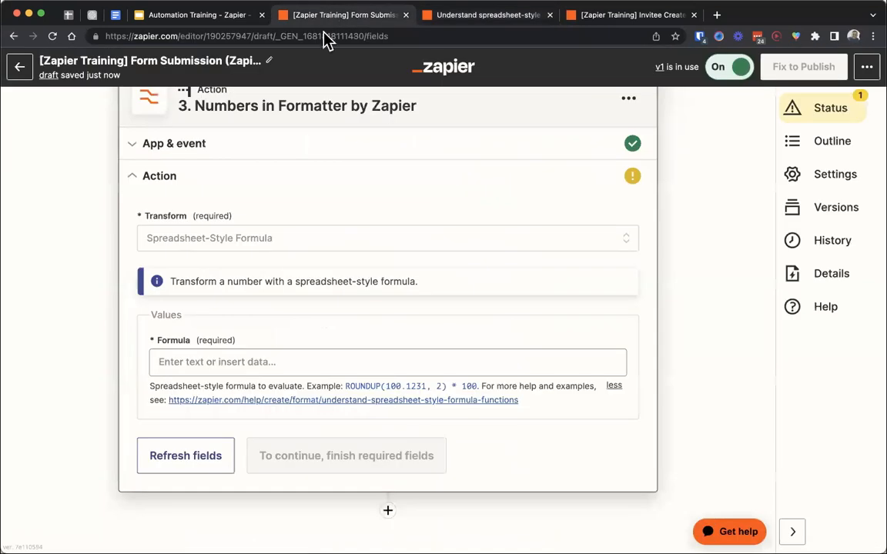
left_click(278, 362)
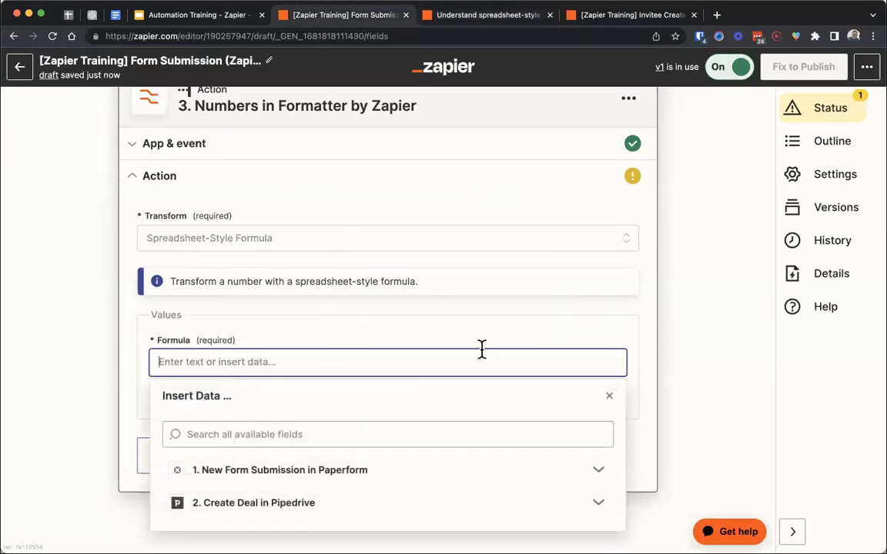
left_click(390, 329)
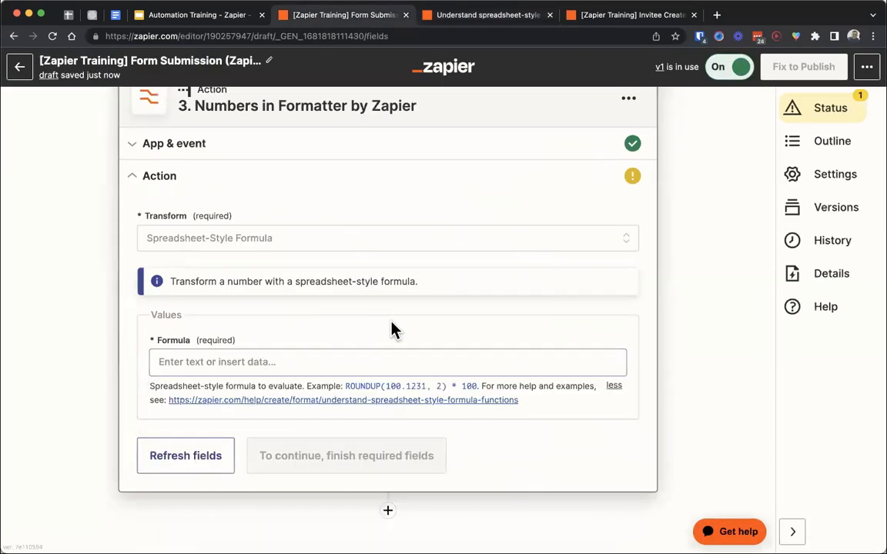
- Change the Formatter step's event to Text and continue to its action settings
left_click(213, 240)
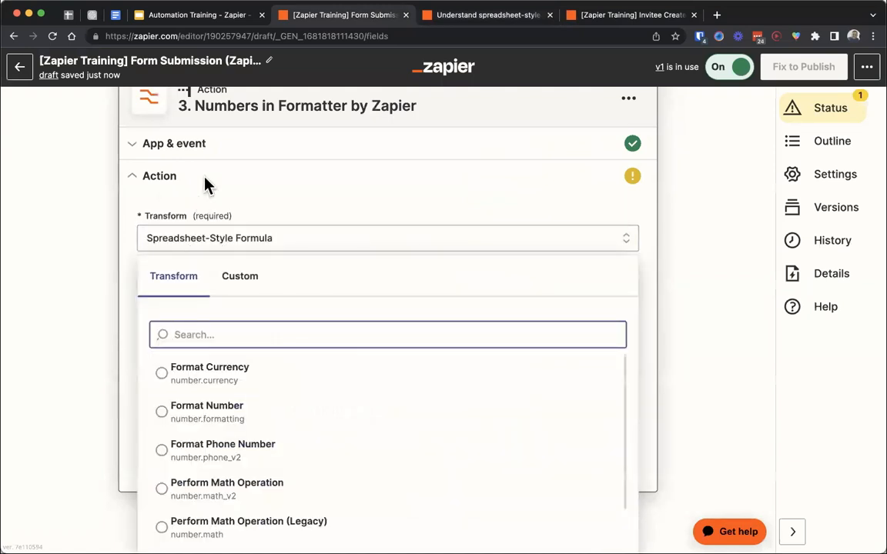
left_click(209, 150)
left_click(222, 340)
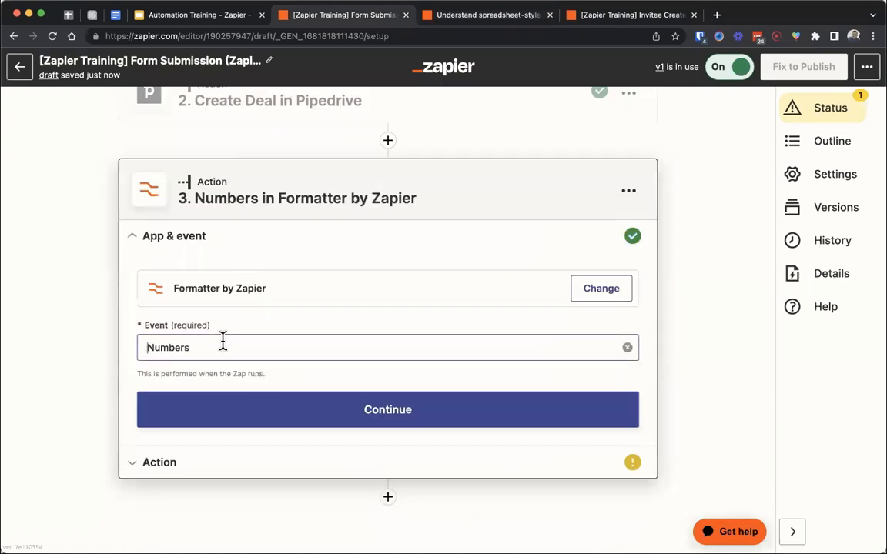
left_click(241, 483)
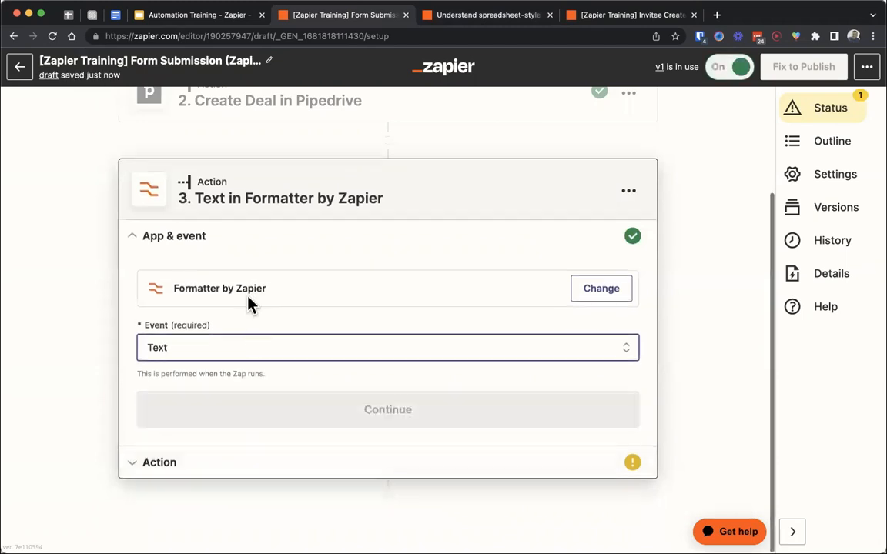
left_click(236, 412)
- Review the full list of available text transforms, from Capitalize through the extract, replace and split options to Word Count
left_click(247, 396)
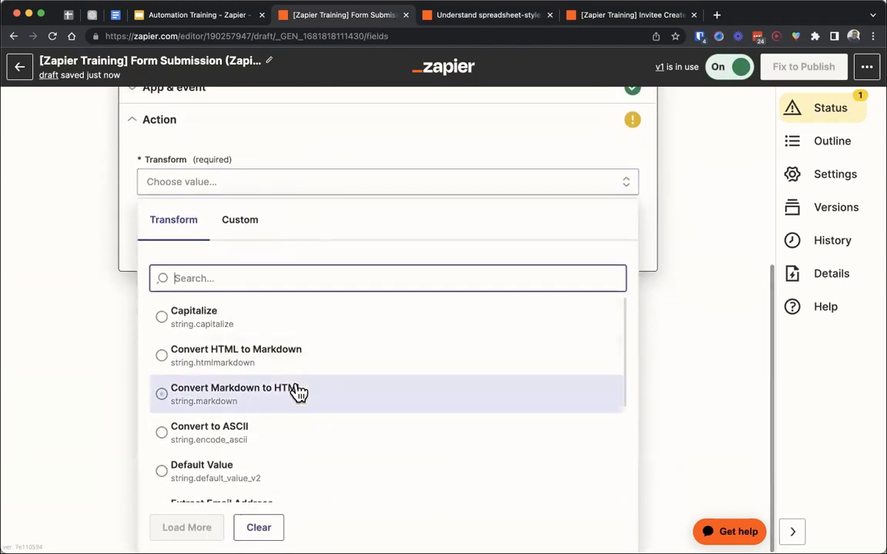
scroll(288, 347, "down", 3)
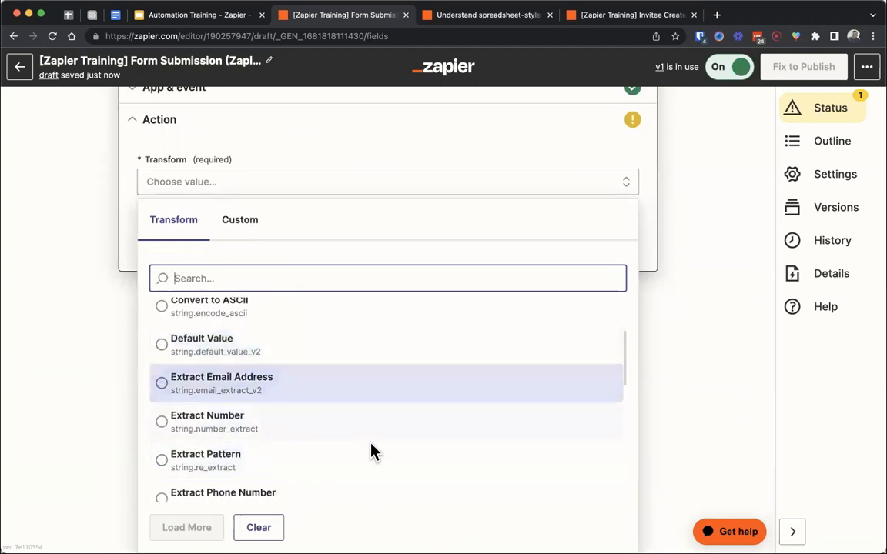
scroll(359, 465, "down", 1)
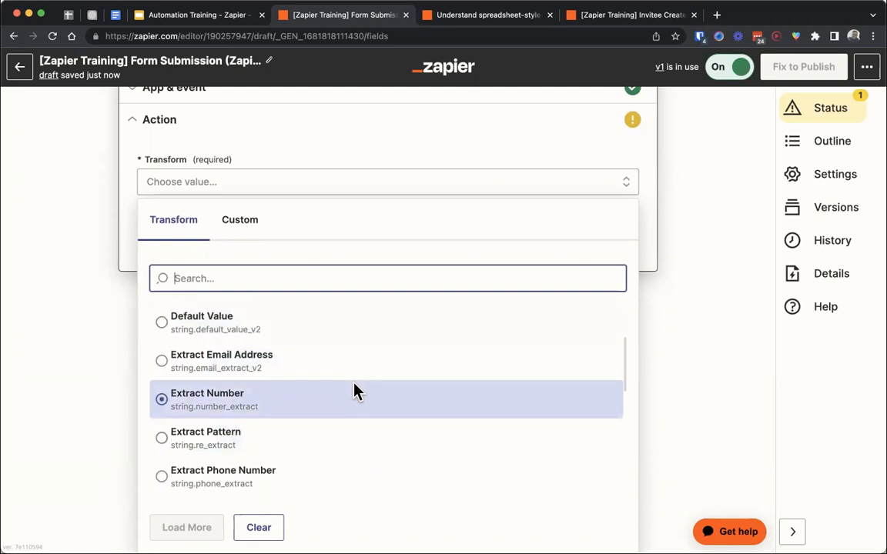
scroll(357, 390, "down", 2)
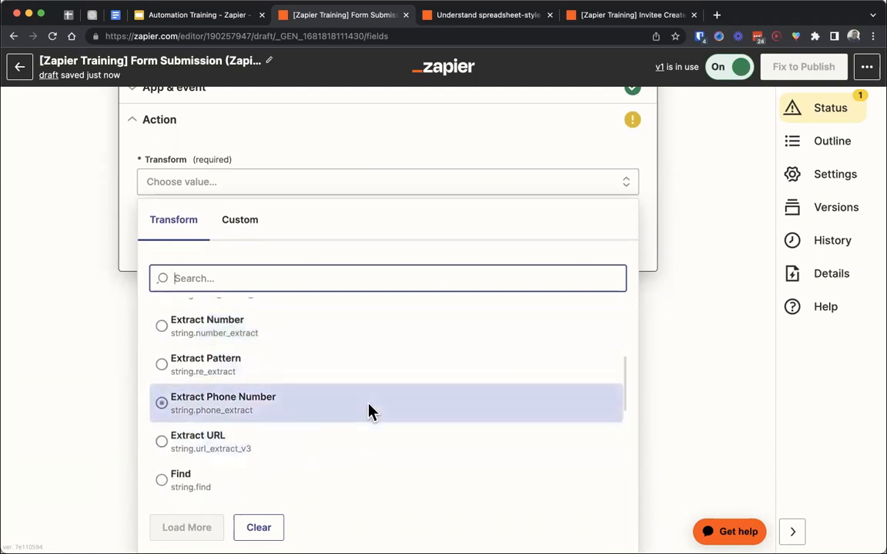
scroll(311, 404, "down", 3)
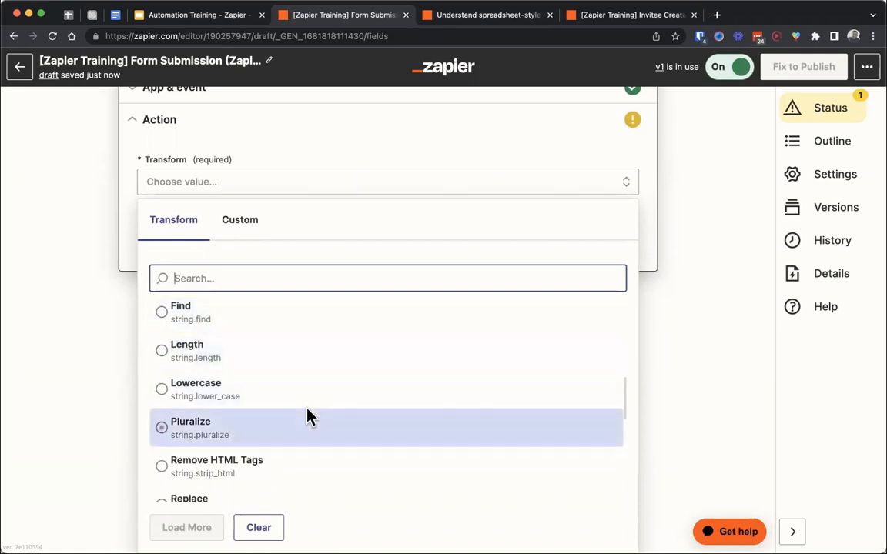
scroll(308, 416, "down", 1)
scroll(306, 413, "down", 3)
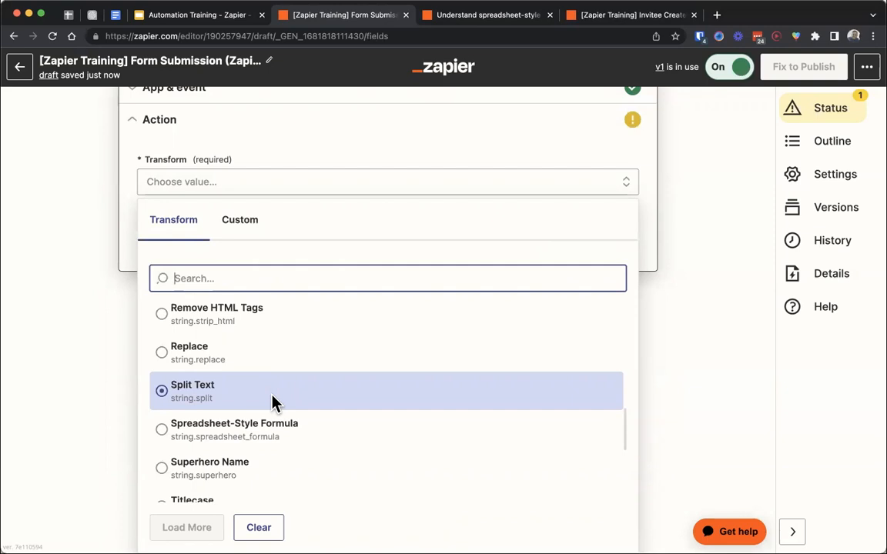
scroll(273, 401, "down", 6)
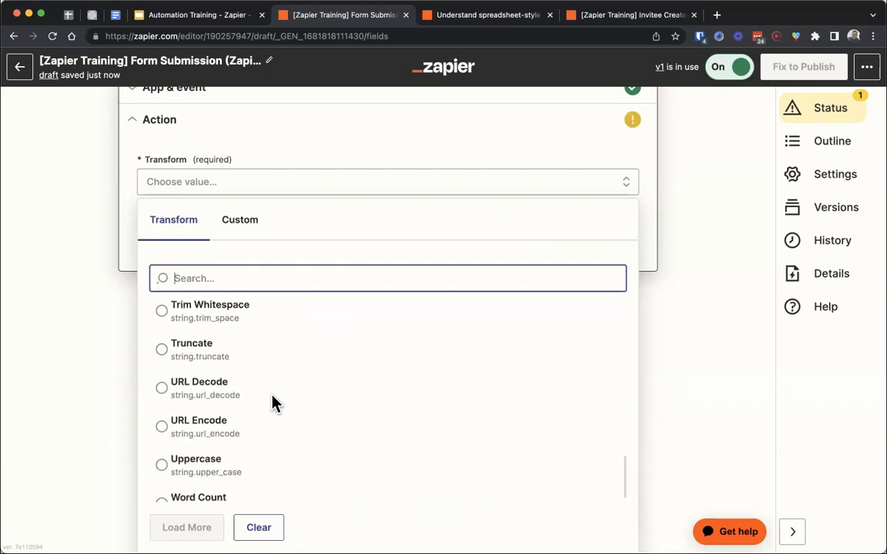
left_click(105, 365)
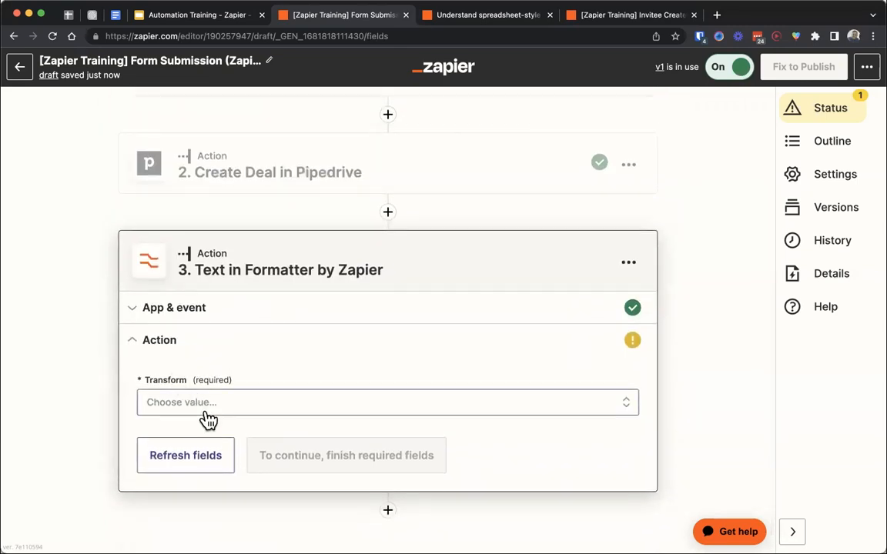
- Change the Formatter step's event to Utilities and continue to its action settings
left_click(205, 412)
left_click(189, 312)
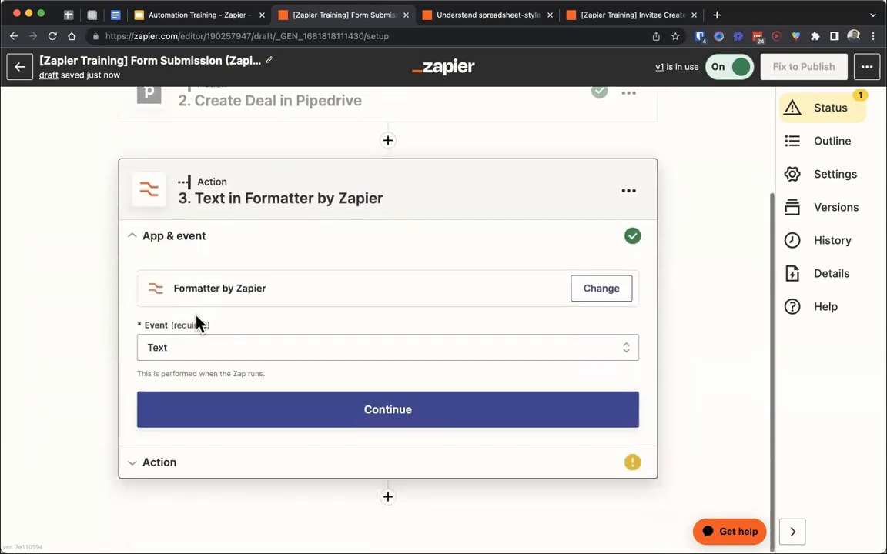
left_click(216, 339)
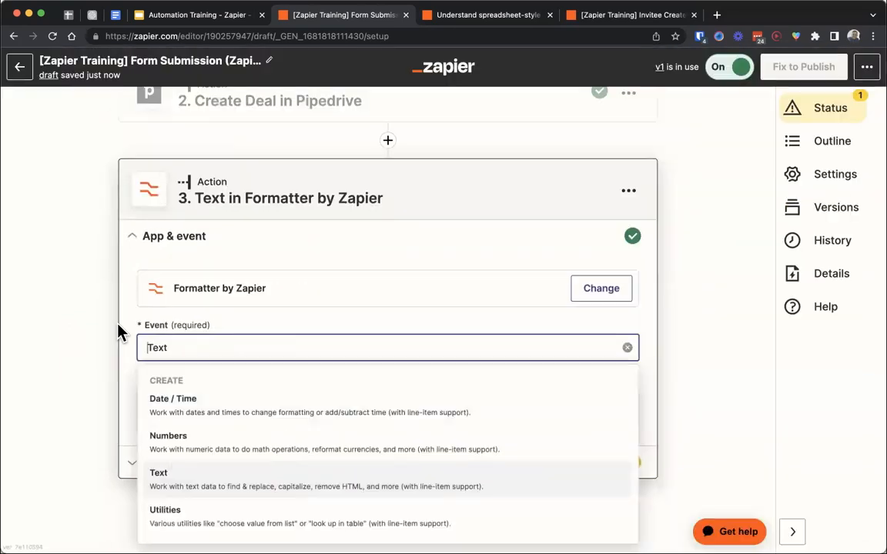
left_click(226, 509)
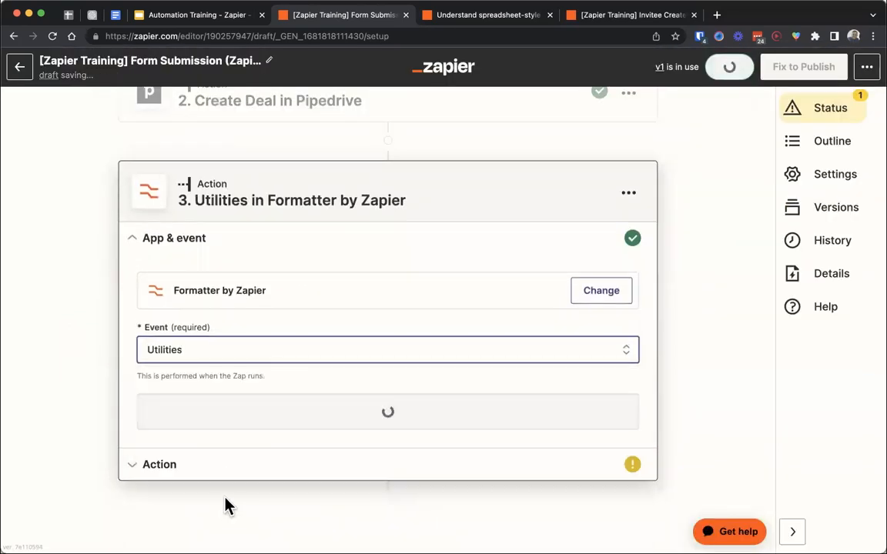
left_click(214, 431)
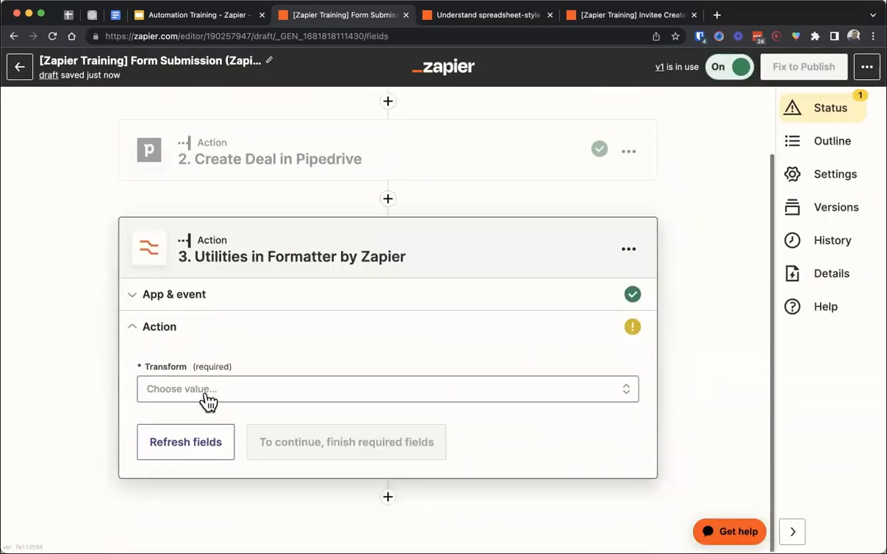
- Review the available Utilities transforms, from Import CSV File to Text to Line-item, and close the list without choosing one
left_click(205, 393)
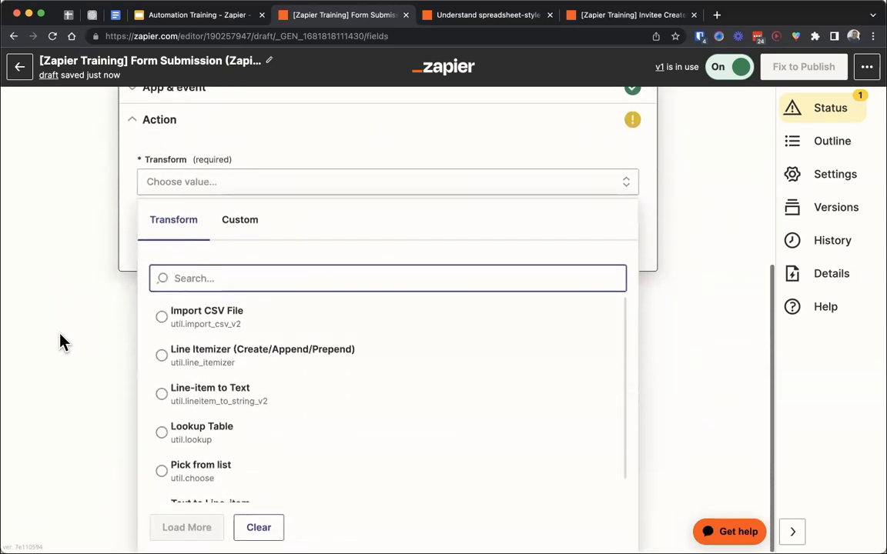
left_click(266, 393)
scroll(323, 386, "down", 1)
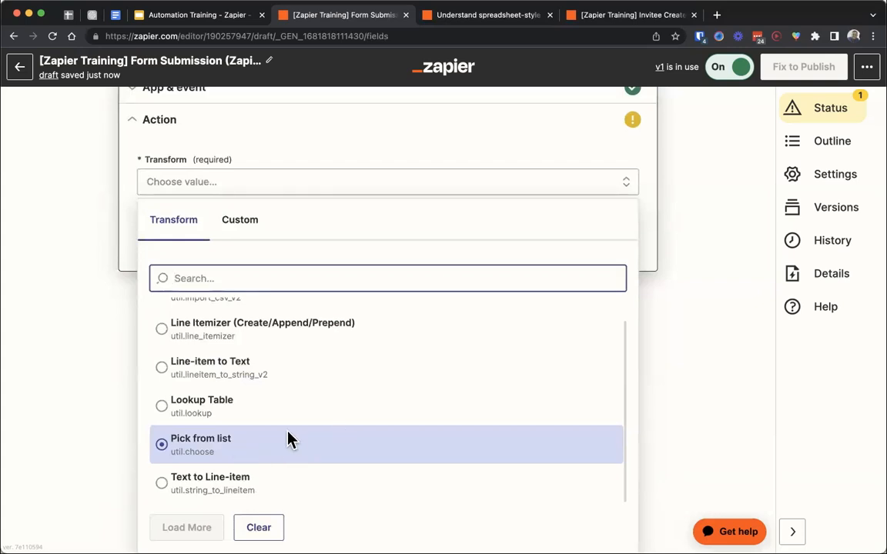
scroll(289, 440, "up", 1)
scroll(244, 416, "up", 1)
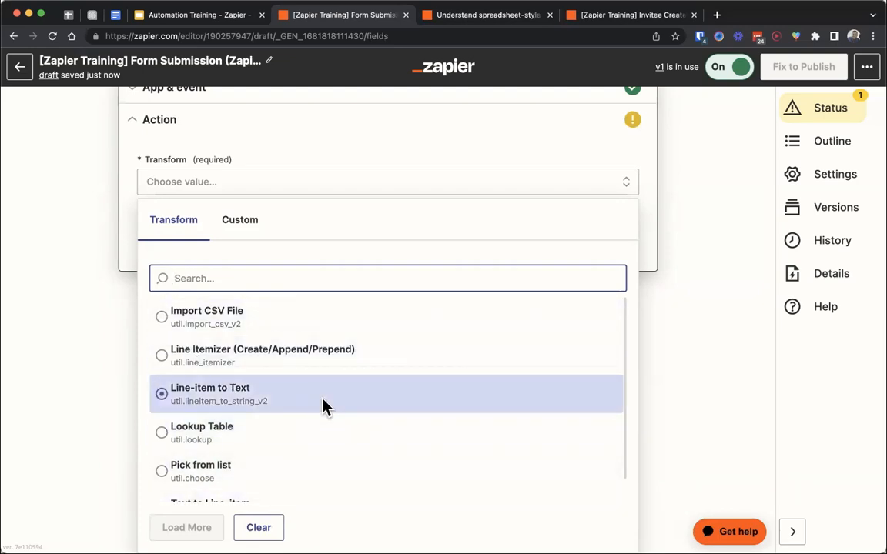
left_click(93, 346)
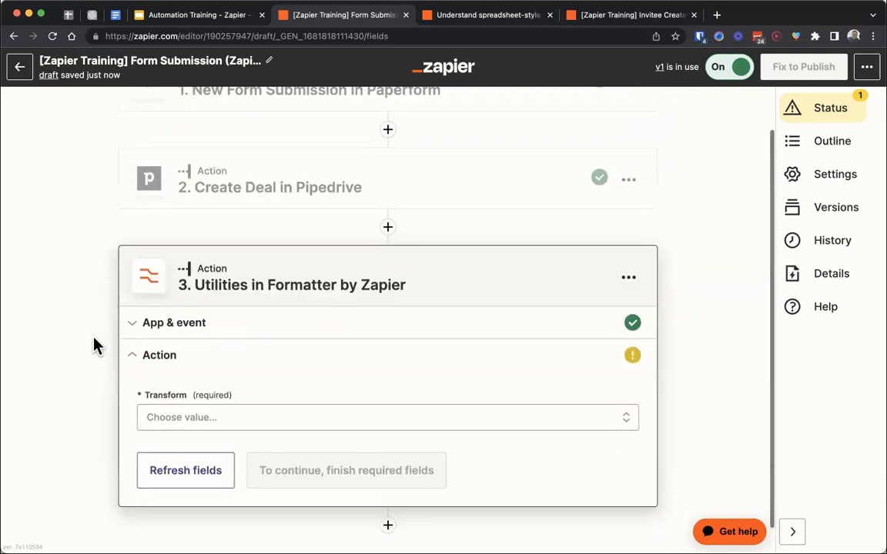
- Switch to the Automation Training presentation and advance from the Formatter slide to the Zapier Manager slide
left_click(208, 17)
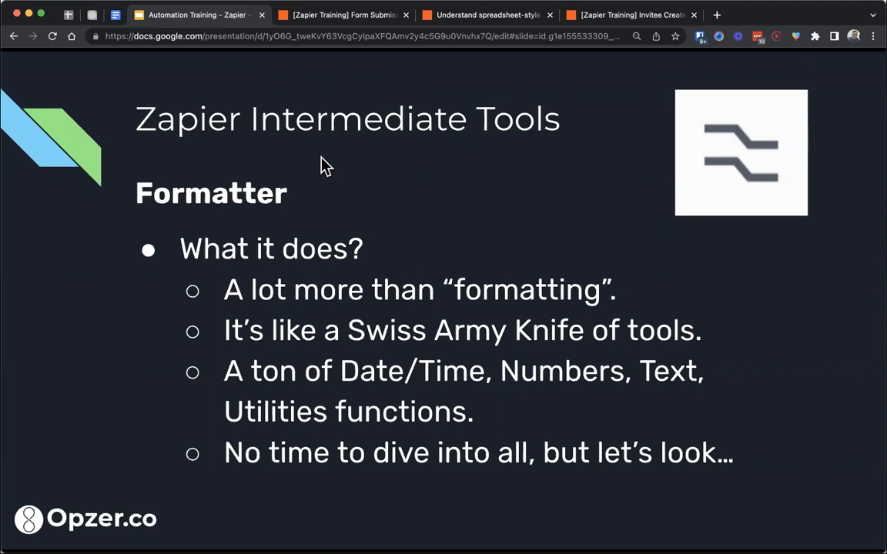
key("Right")
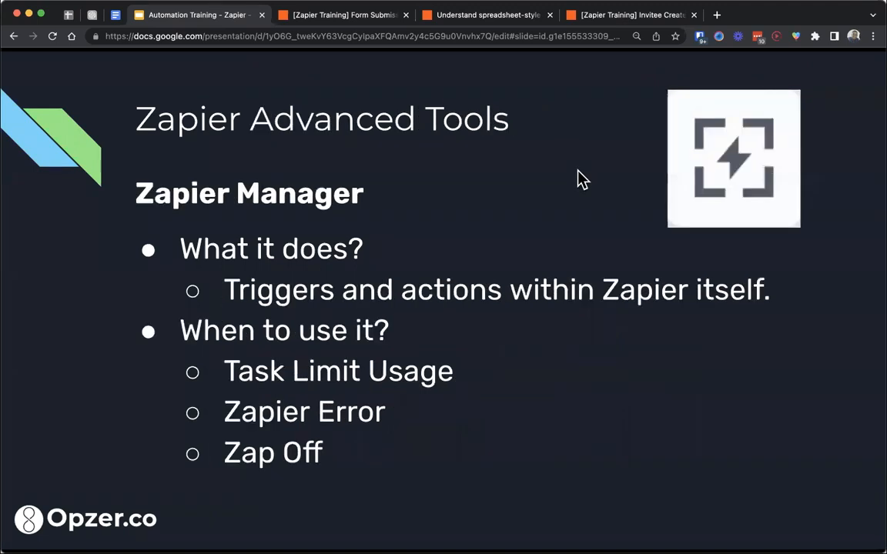
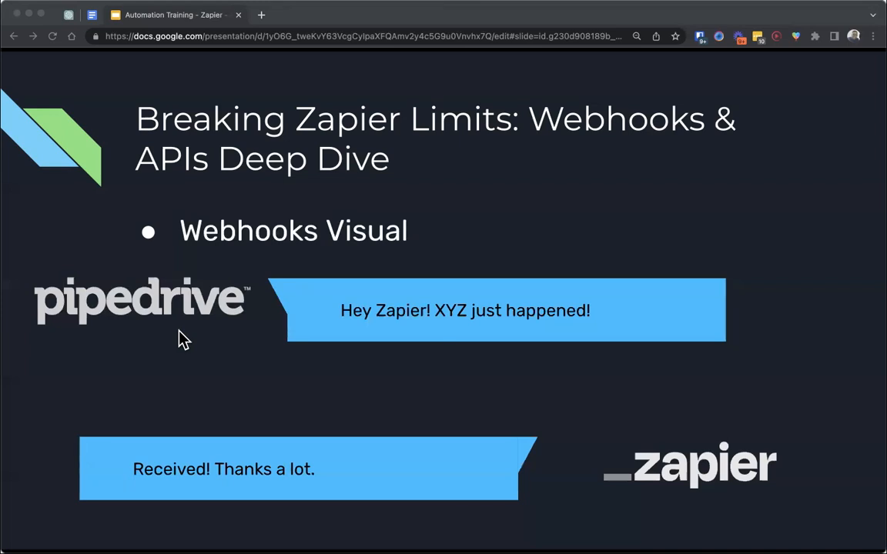
- Advance to the Webhook Example slide, open its default triggers and actions link, and filter Pipedrive's supported list to Triggers
key("Right")
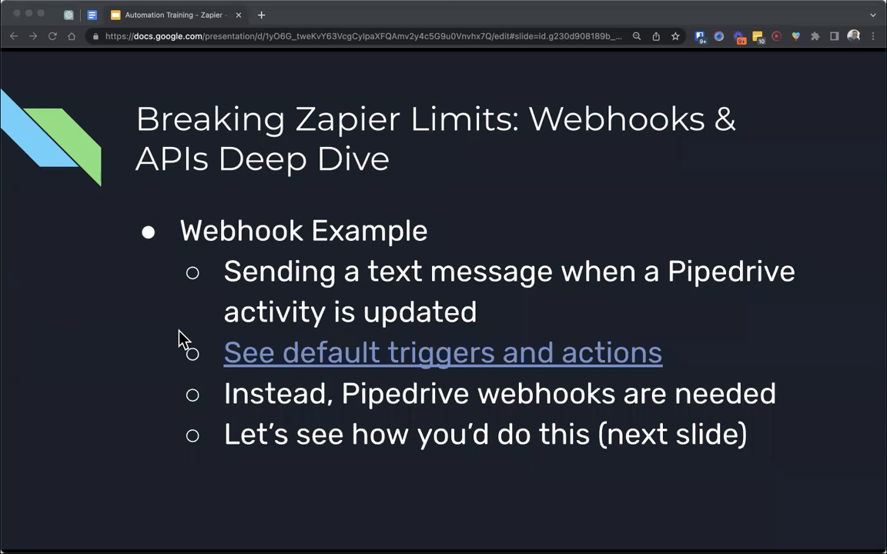
left_click(412, 362)
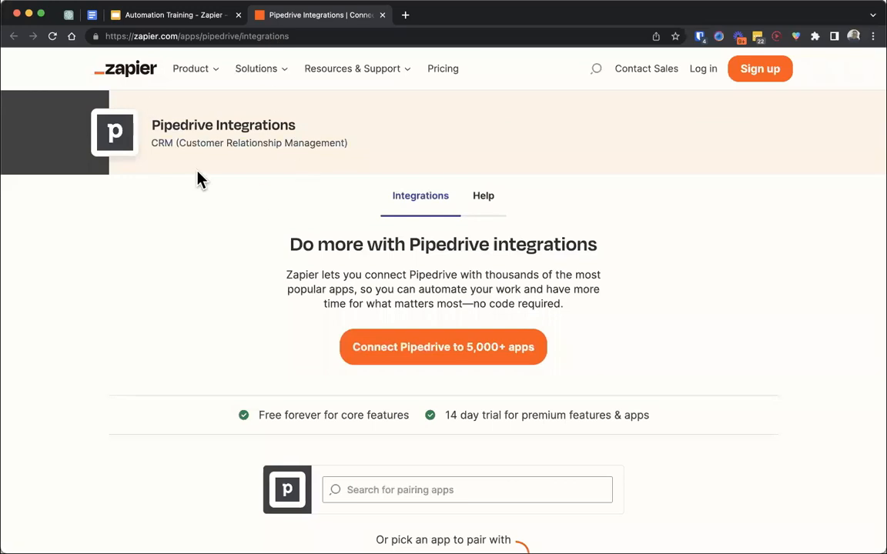
scroll(200, 180, "down", 1)
scroll(198, 173, "down", 10)
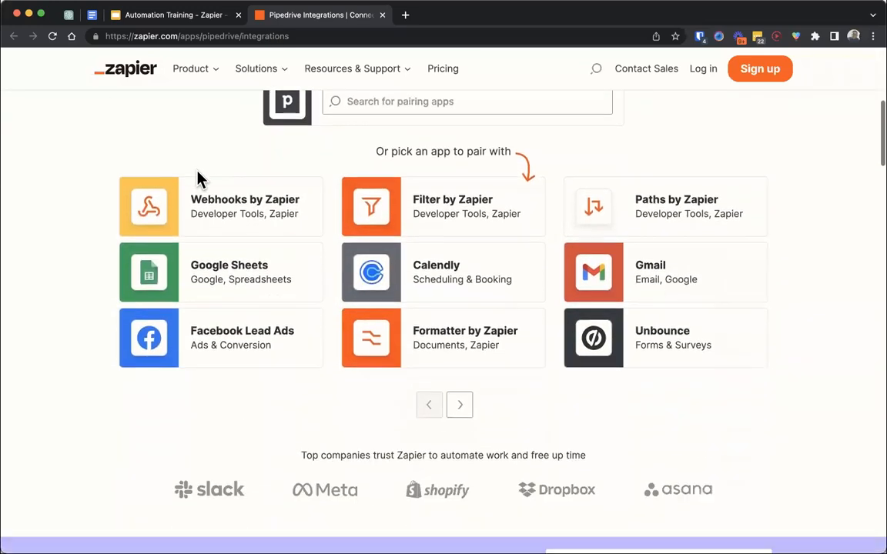
scroll(198, 179, "down", 15)
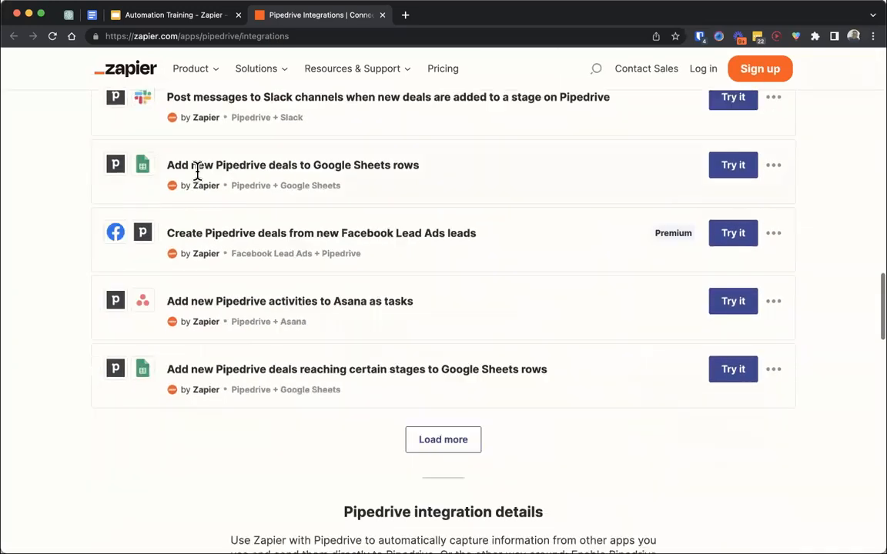
scroll(198, 179, "down", 8)
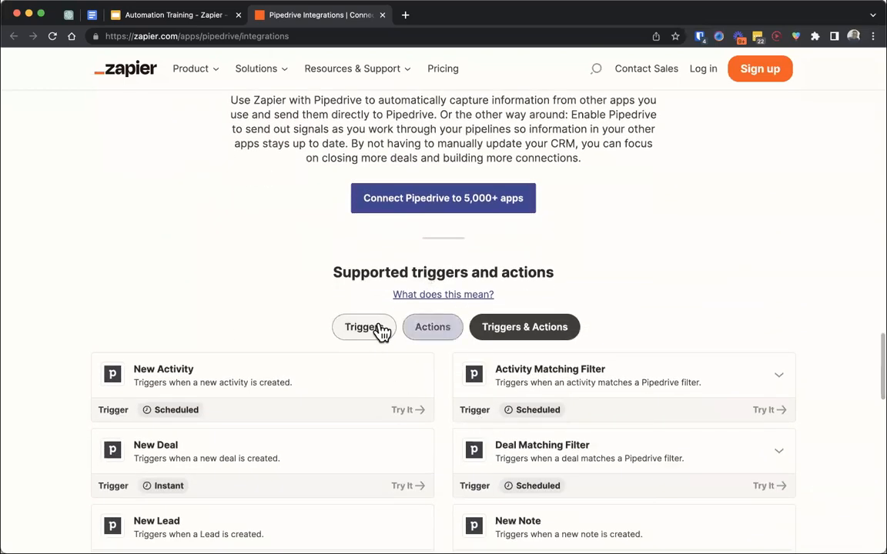
scroll(287, 347, "down", 1)
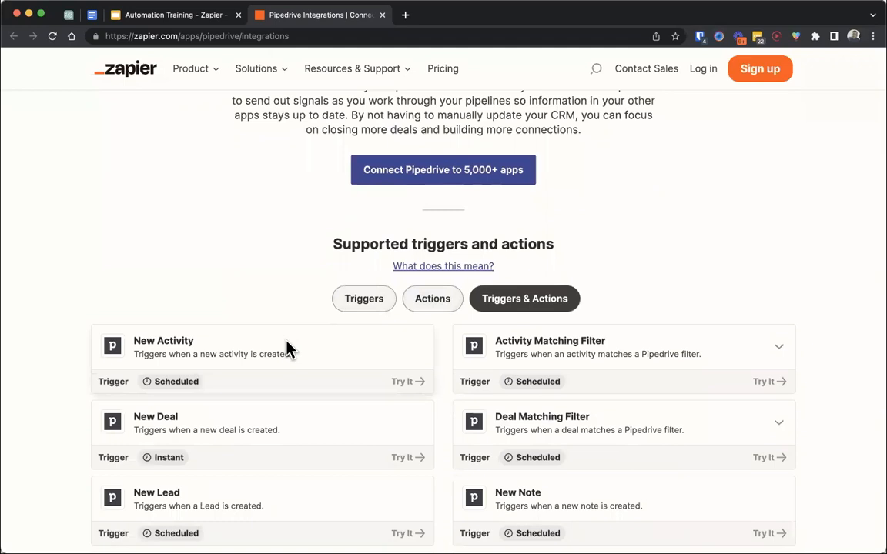
left_click(353, 306)
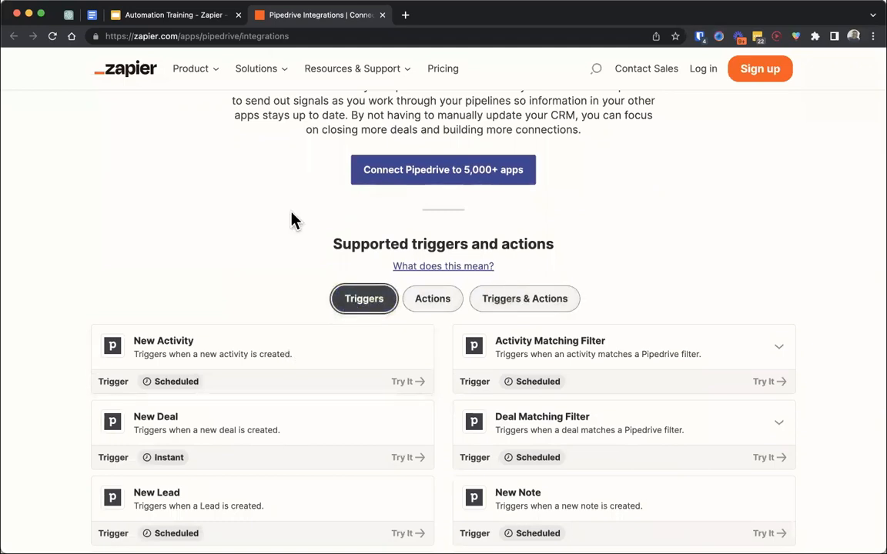
- Compare the slide's activity-updated example with the full list of Pipedrive triggers, from New Activity to Updated Person
left_click(167, 13)
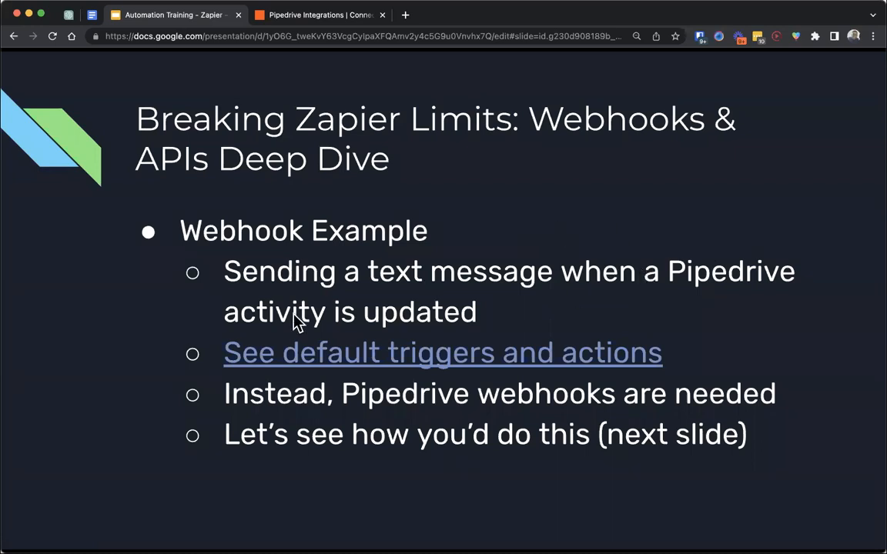
left_click(288, 13)
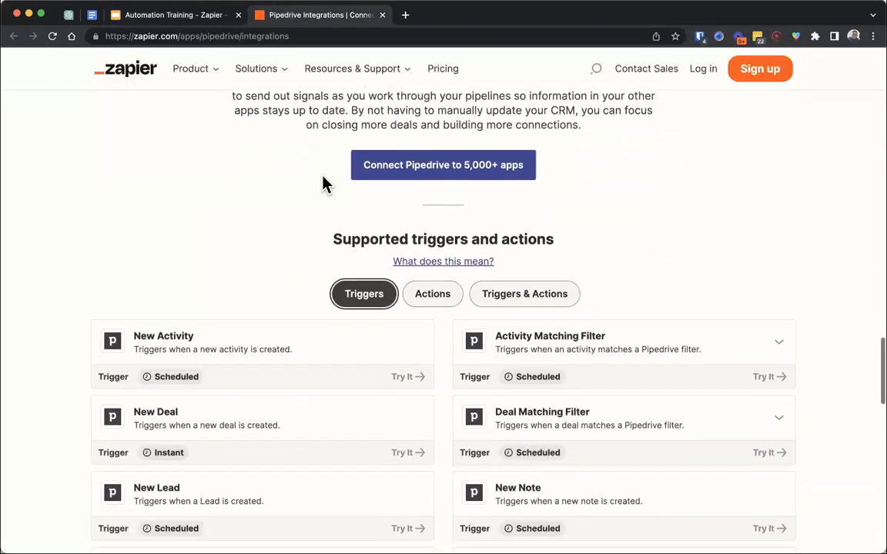
scroll(324, 185, "down", 1)
left_click_drag(136, 263, 305, 282)
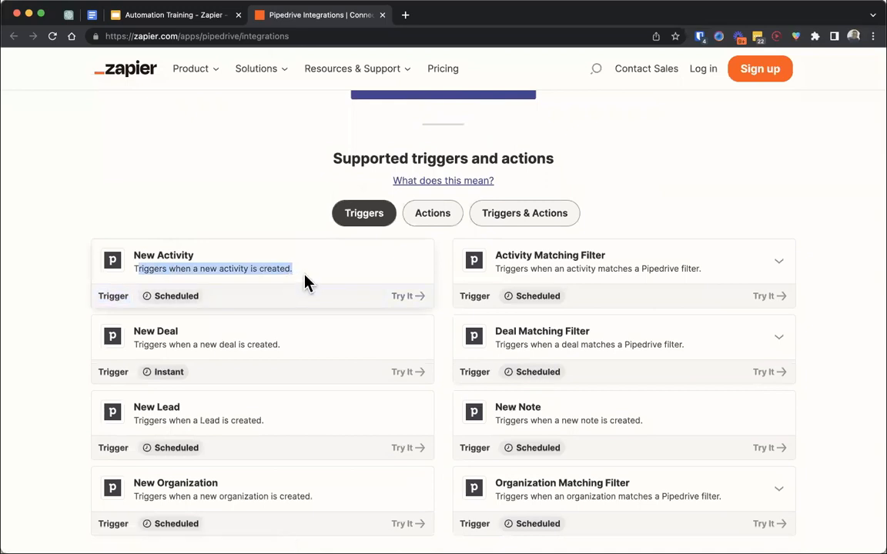
scroll(306, 282, "down", 1)
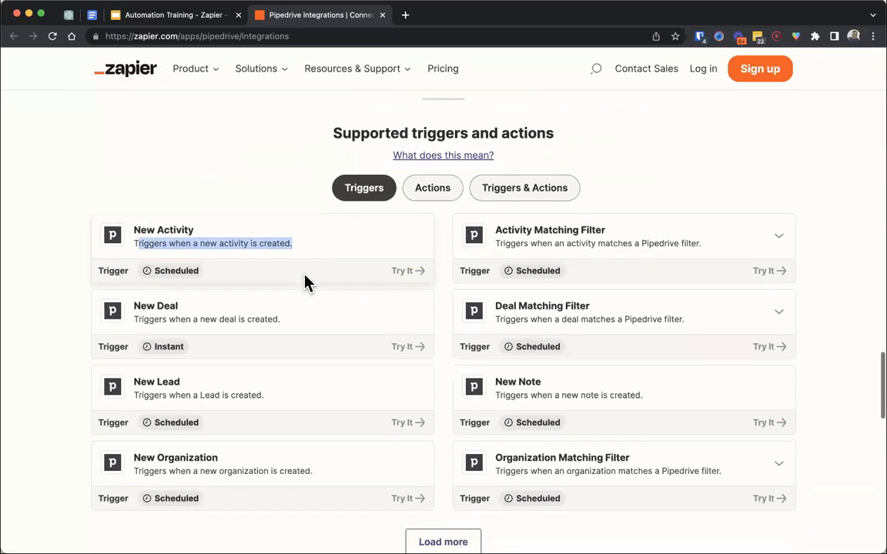
scroll(462, 462, "down", 1)
left_click(478, 485)
scroll(447, 493, "down", 5)
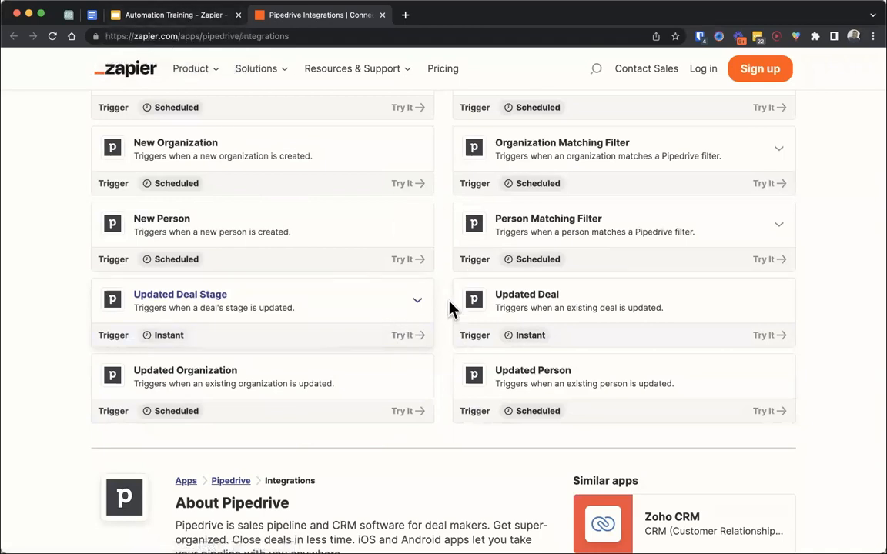
scroll(451, 308, "up", 3)
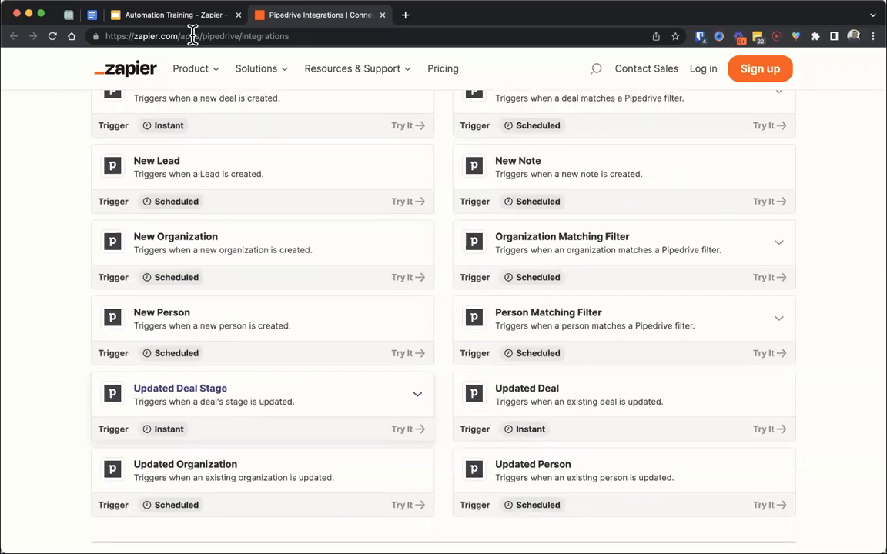
- Return to the Automation Training presentation and advance to the slide on creating a trigger webhook
left_click(171, 16)
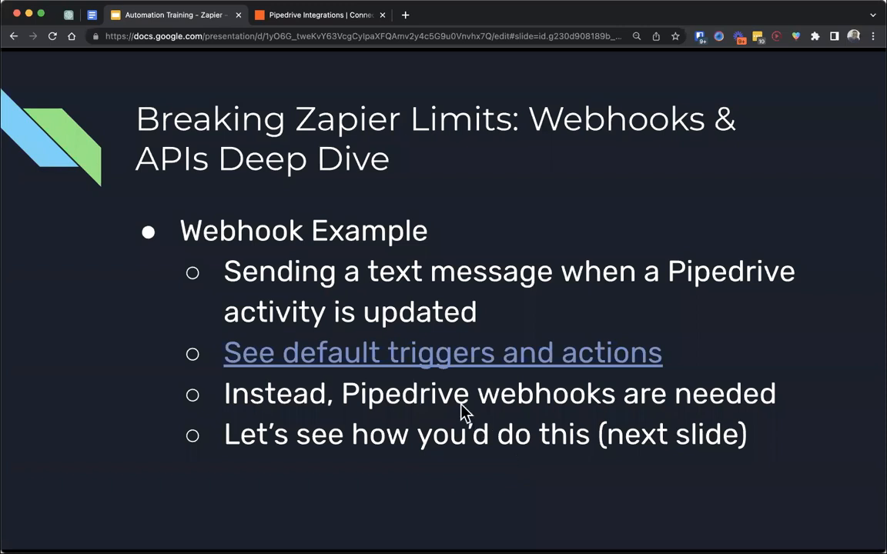
key("Right")
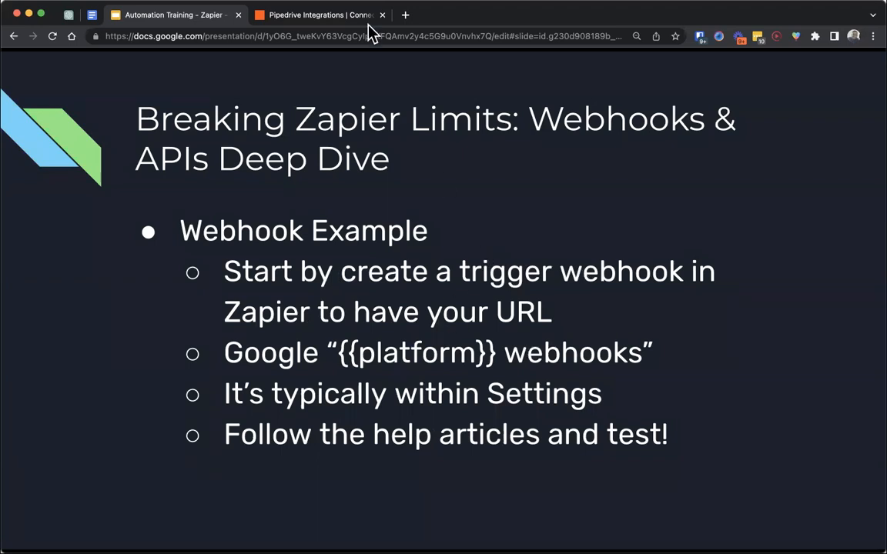
- Log in to Zapier from the Pipedrive Integrations page, filling in the account e-mail from the saved suggestions
left_click(331, 18)
left_click(707, 77)
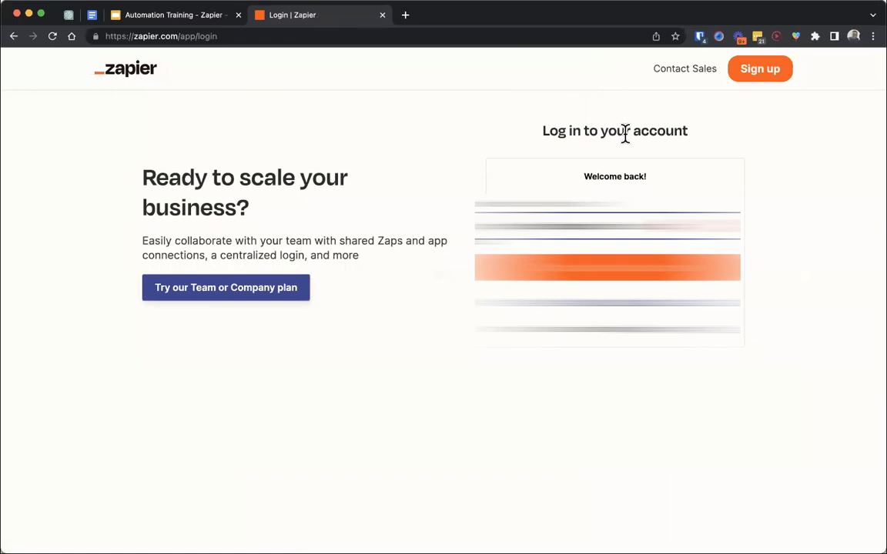
triple_click(616, 227)
key("BackSpace")
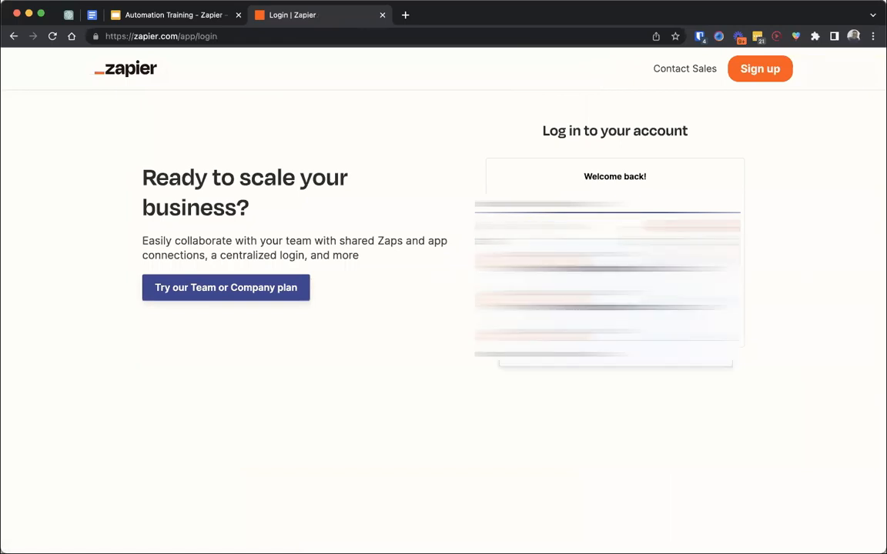
type("a")
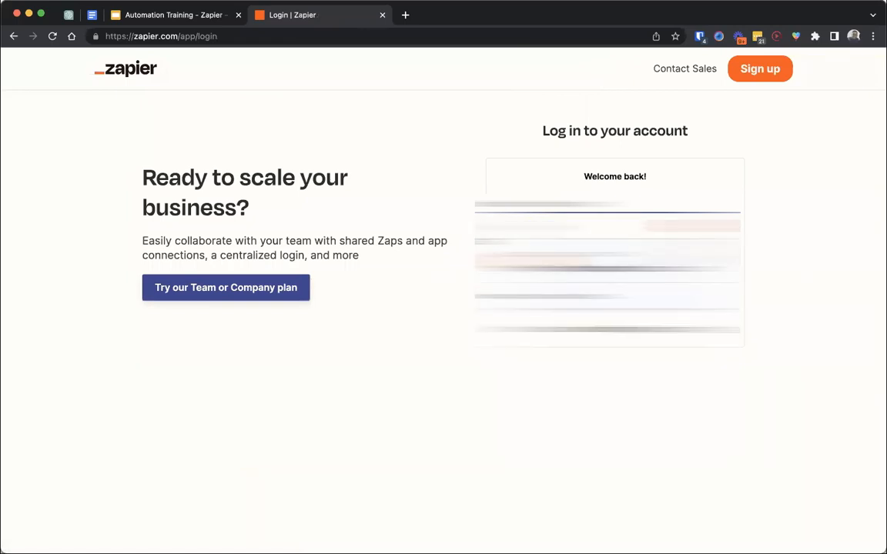
key("Down")
key("Return")
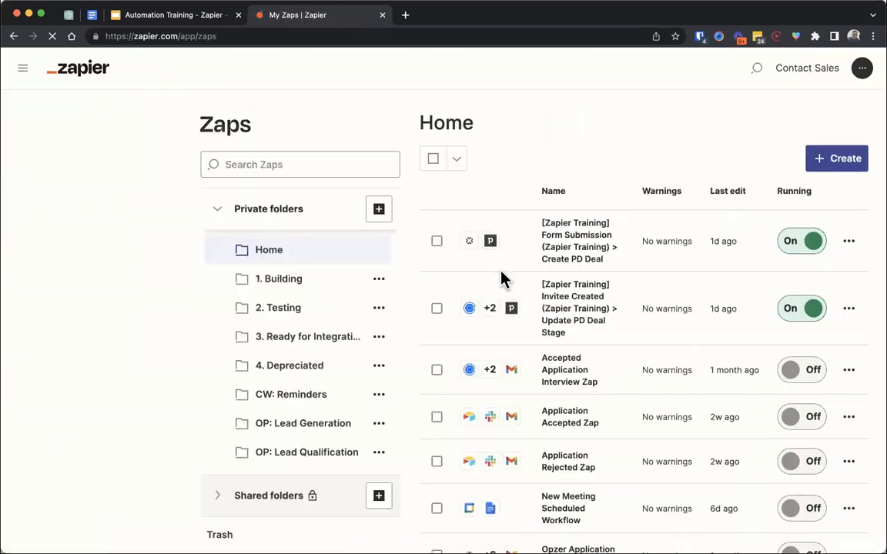
- Delete the Untitled Zap from the Home folder and confirm moving it to the trash
scroll(839, 481, "down", 3)
left_click(849, 402)
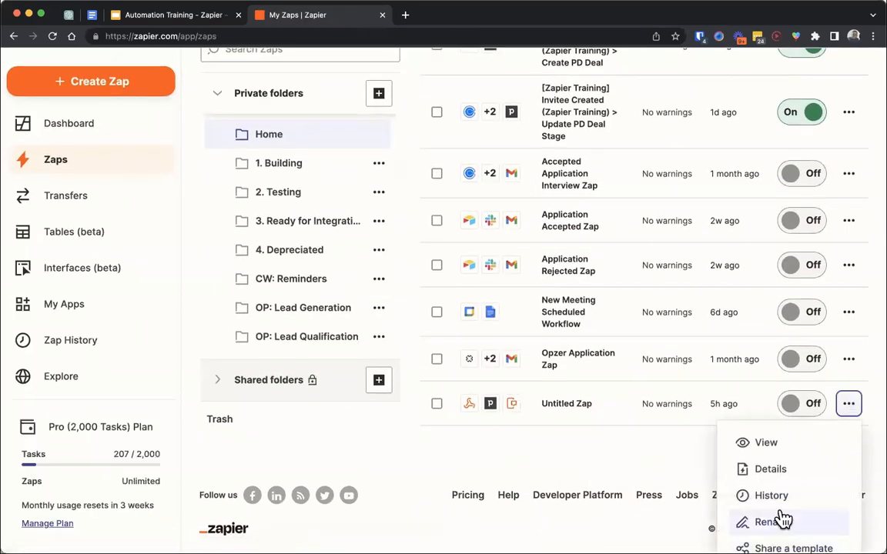
scroll(784, 518, "down", 2)
left_click(774, 523)
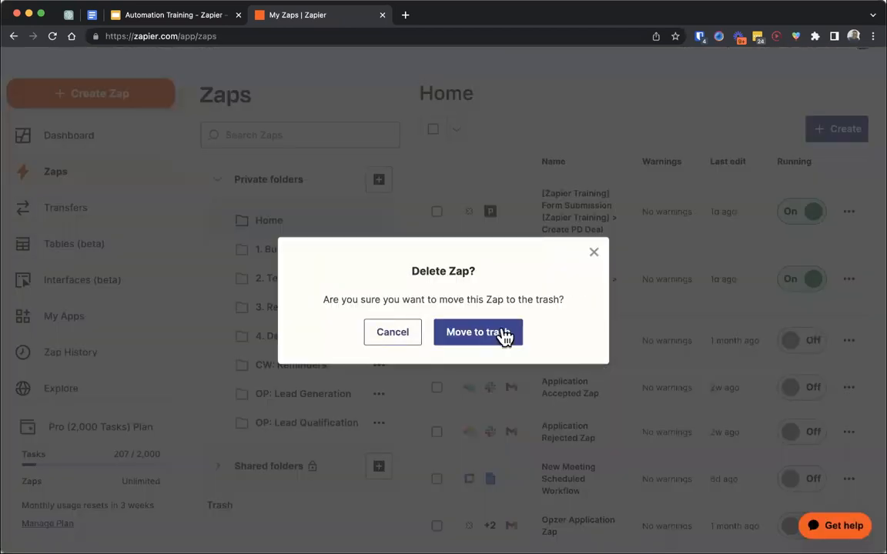
left_click(504, 336)
- Create a new Zap with Webhooks by Zapier as its trigger app
left_click(821, 142)
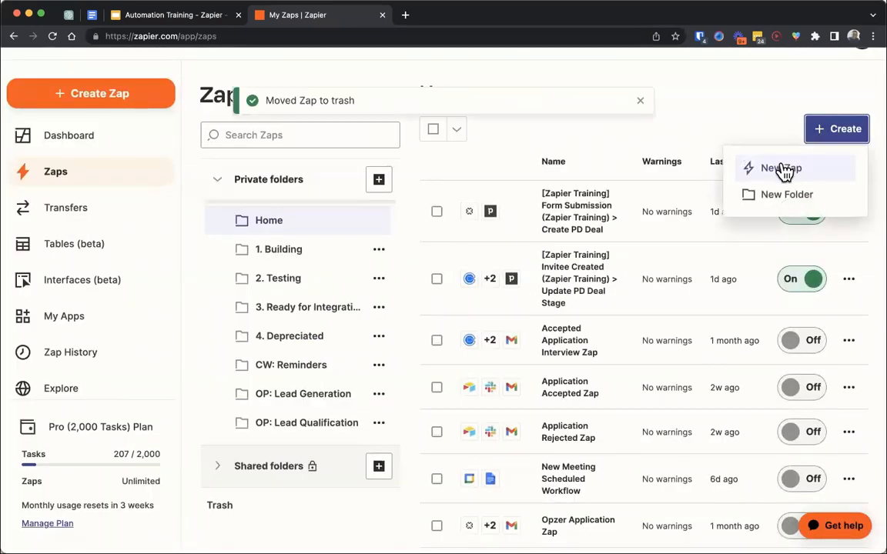
left_click(786, 170)
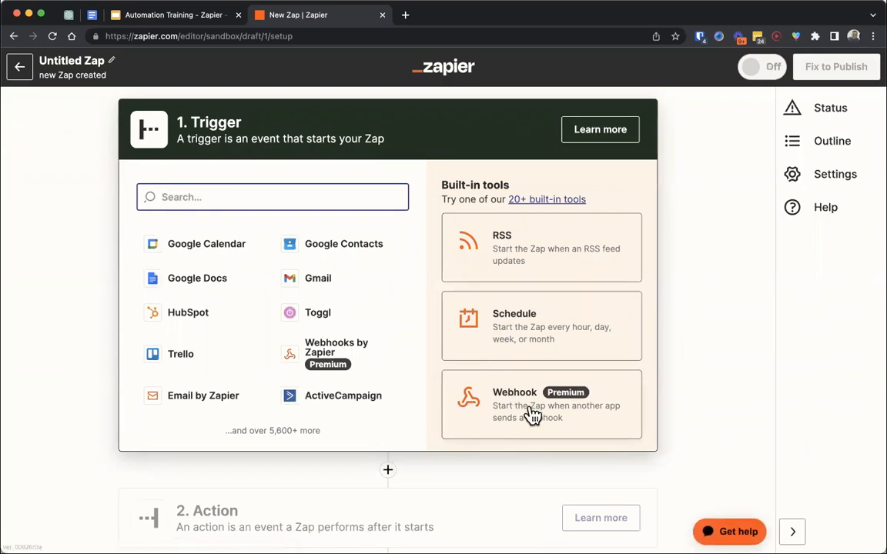
type("web")
left_click(207, 246)
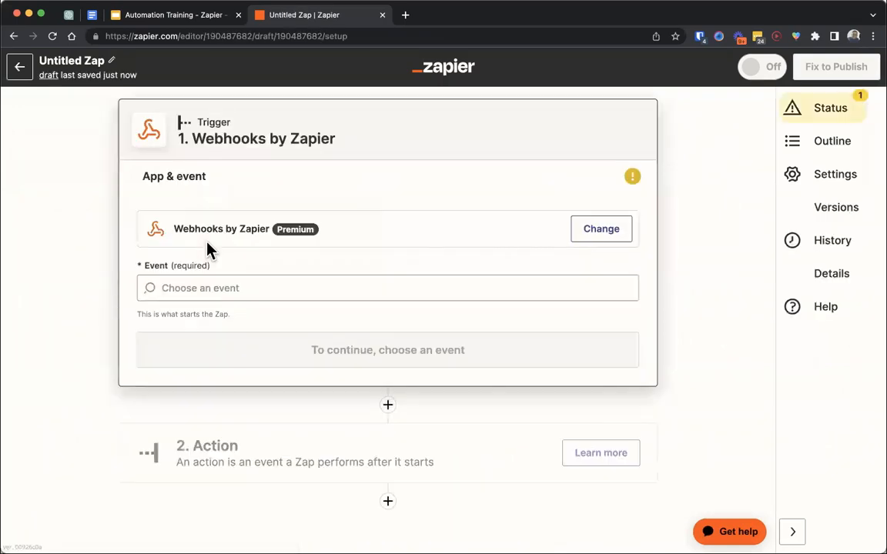
- Set the trigger event to Catch Hook and continue to the test section, leaving the child key blank
left_click(223, 289)
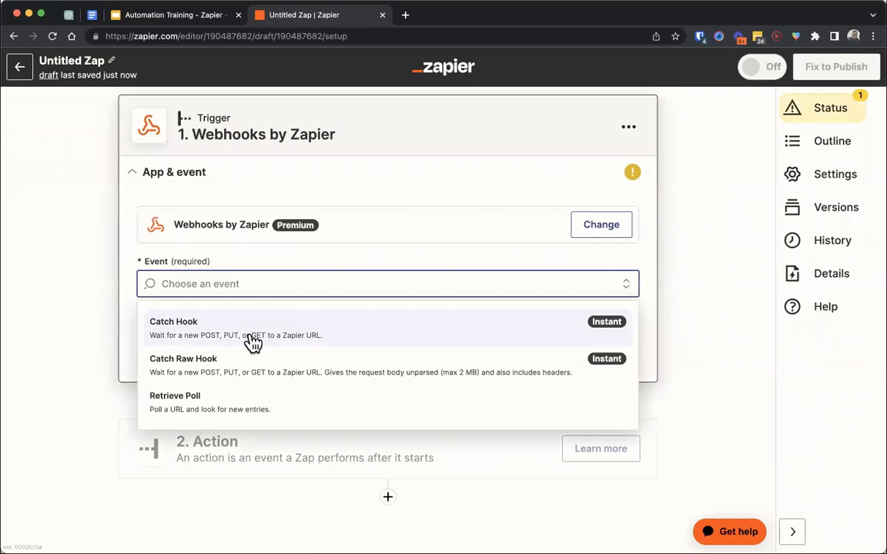
left_click(252, 343)
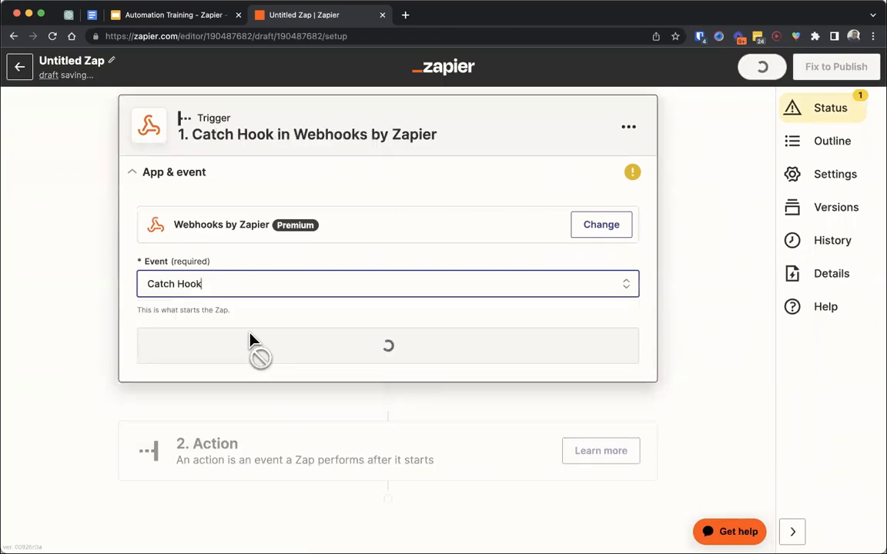
left_click(251, 354)
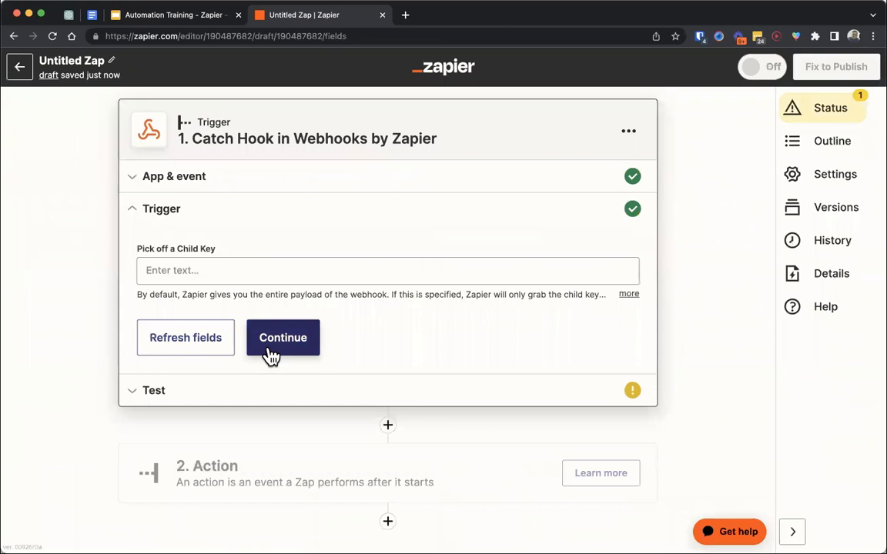
left_click(268, 342)
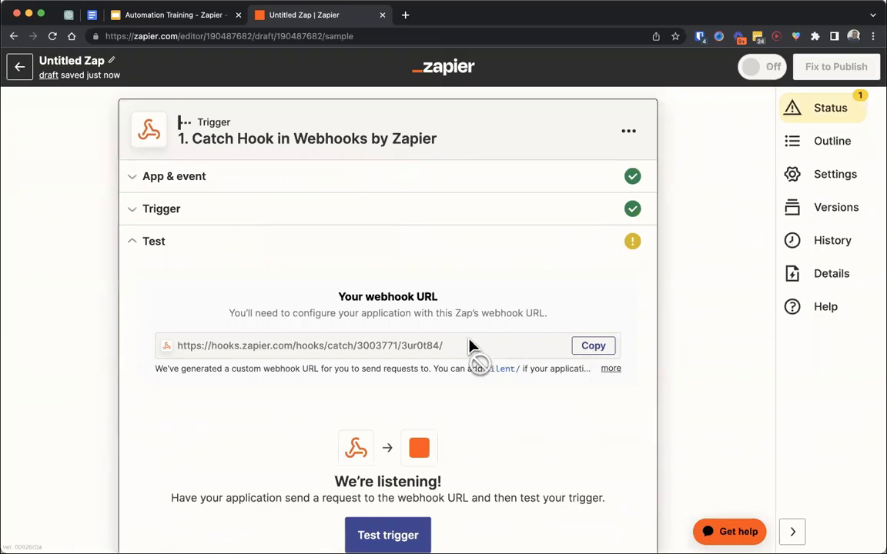
- Copy the Zap's generated webhook URL from the trigger's test section
left_click(228, 343)
left_click(593, 347)
scroll(302, 319, "down", 1)
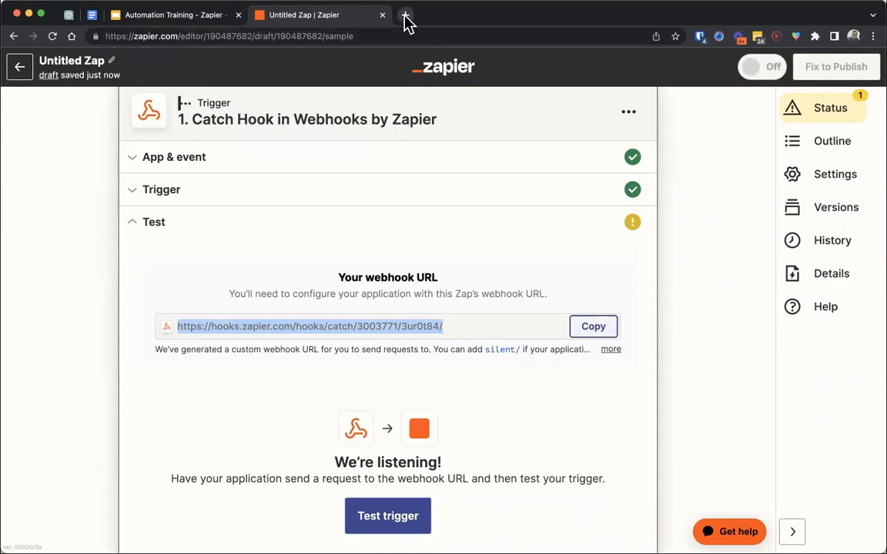
- Recheck the webhook slide, then search Google for "pipedrive webhooks" in a new tab placed before the Zap's tab
left_click(214, 23)
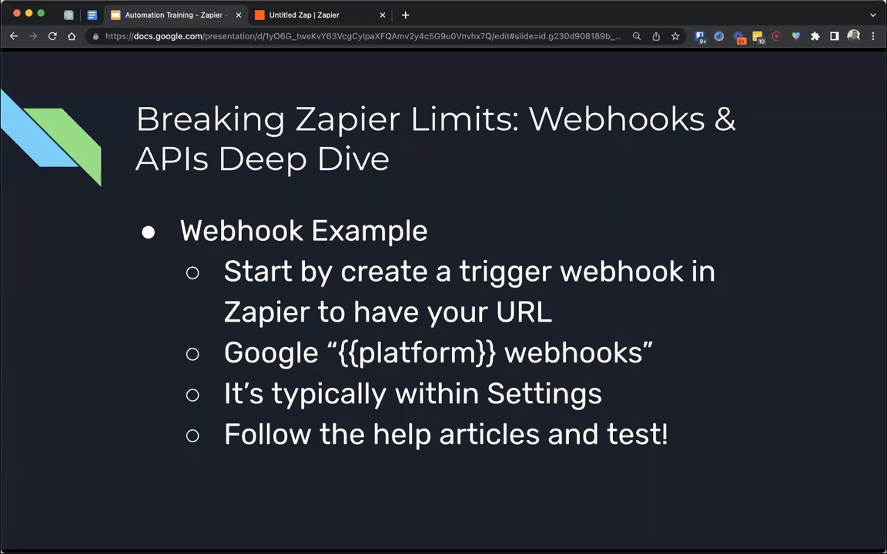
left_click(405, 15)
left_click_drag(447, 23, 306, 21)
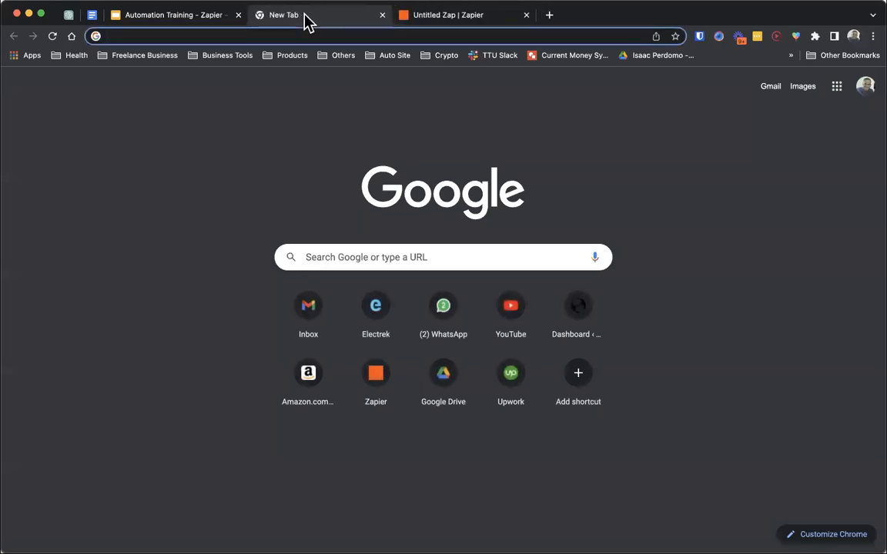
type("pipedrv")
key("BackSpace")
type("ive webhooks")
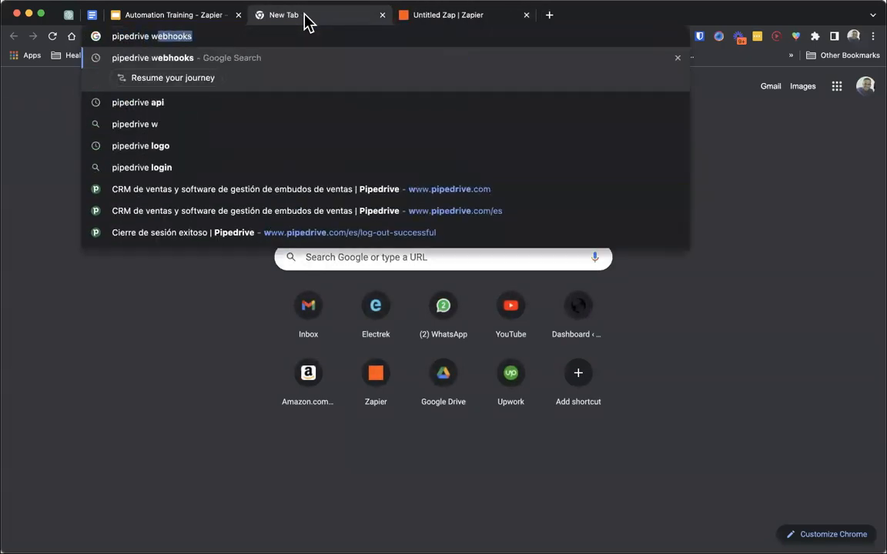
key("Return")
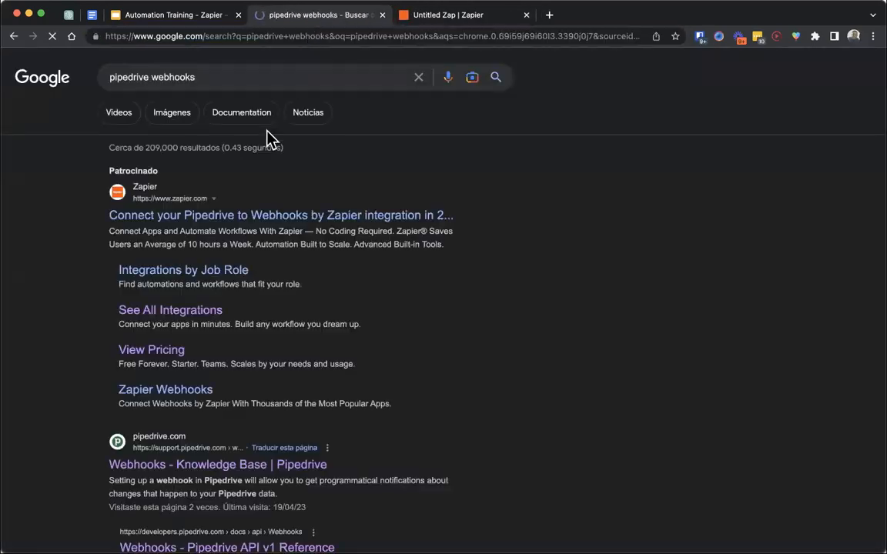
- Open Pipedrive's Knowledge Base article on webhooks from the search results
triple_click(216, 80)
left_click(16, 311)
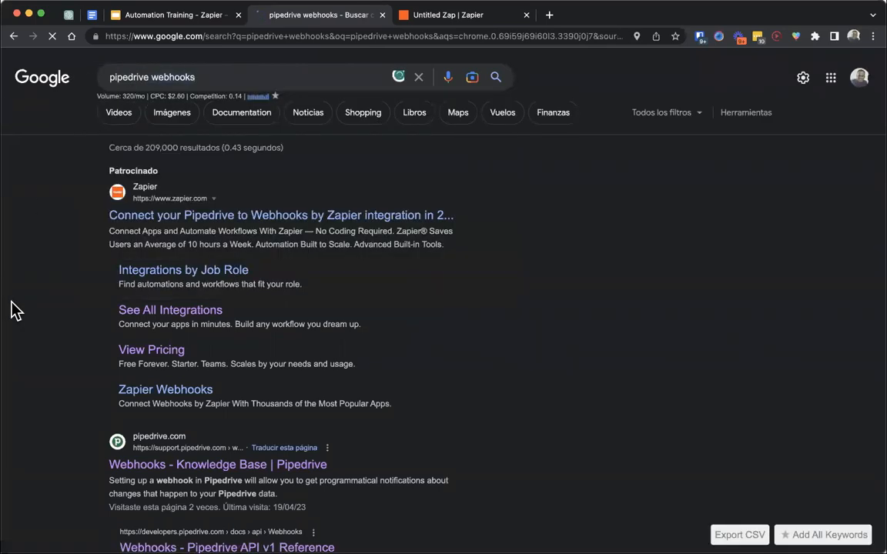
scroll(12, 311, "down", 3)
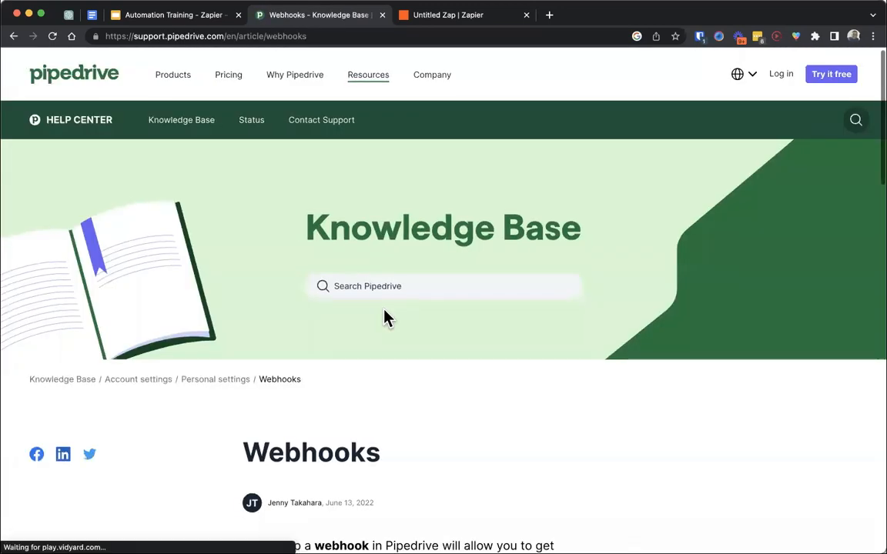
- Read the Pipedrive webhooks article to find out where webhooks are set up in the account
scroll(385, 318, "down", 5)
left_click_drag(302, 237, 400, 257)
left_click(398, 259)
scroll(398, 259, "down", 5)
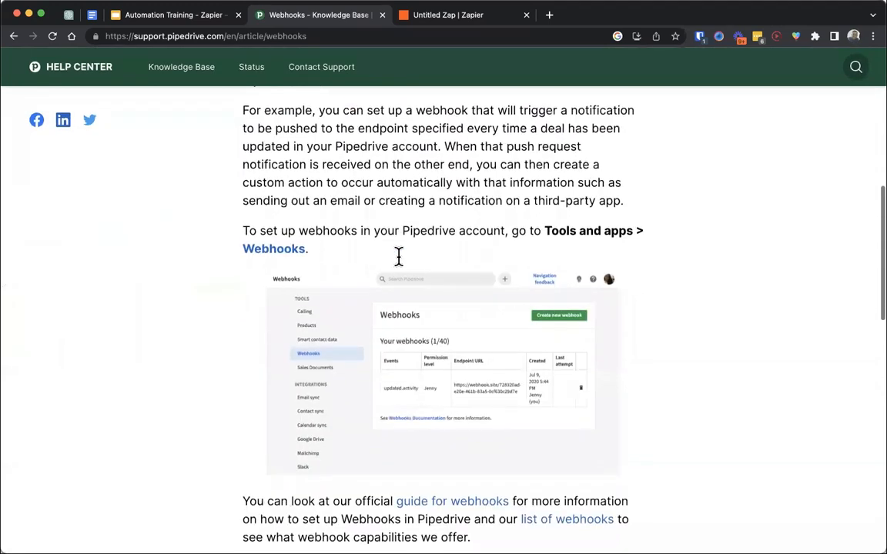
left_click_drag(512, 229, 622, 262)
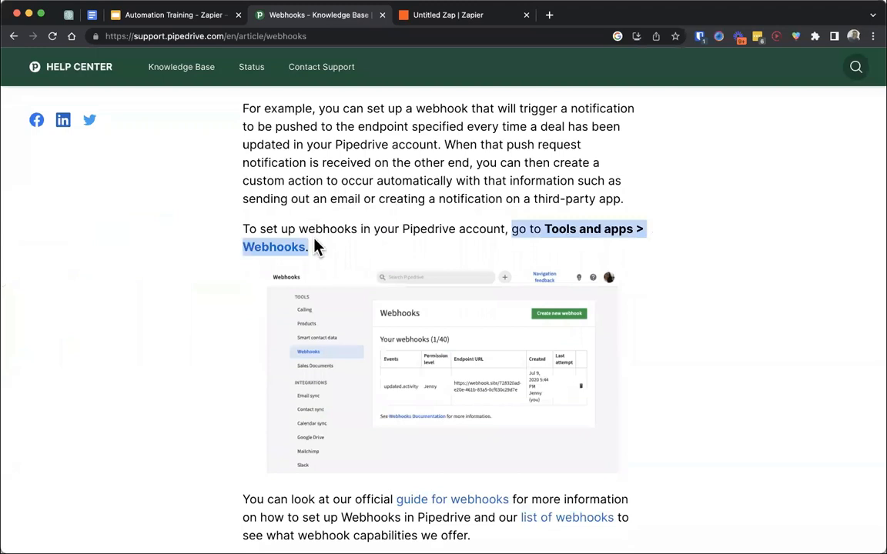
scroll(319, 353, "down", 2)
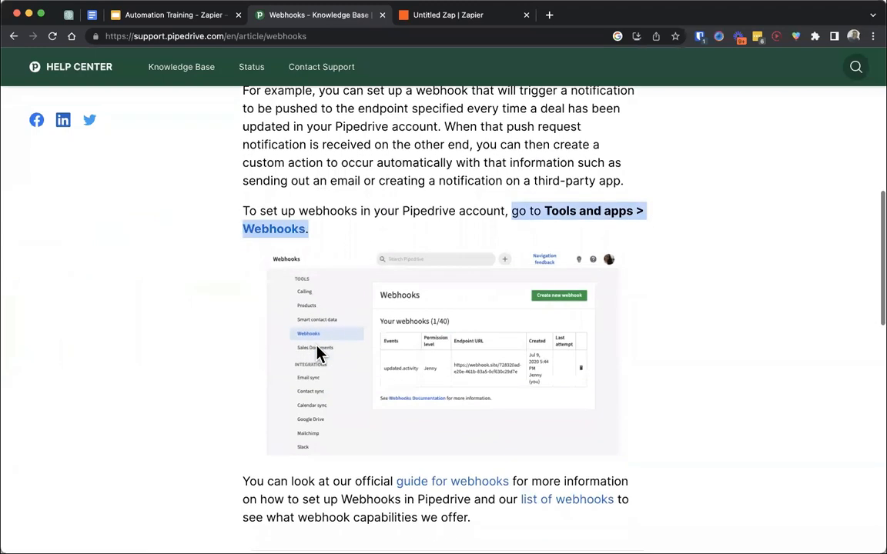
- Open opzer.pipedrive.com in a new tab placed before the Zap's tab
left_click(549, 17)
left_click_drag(564, 20, 401, 20)
type("opzer.pipe")
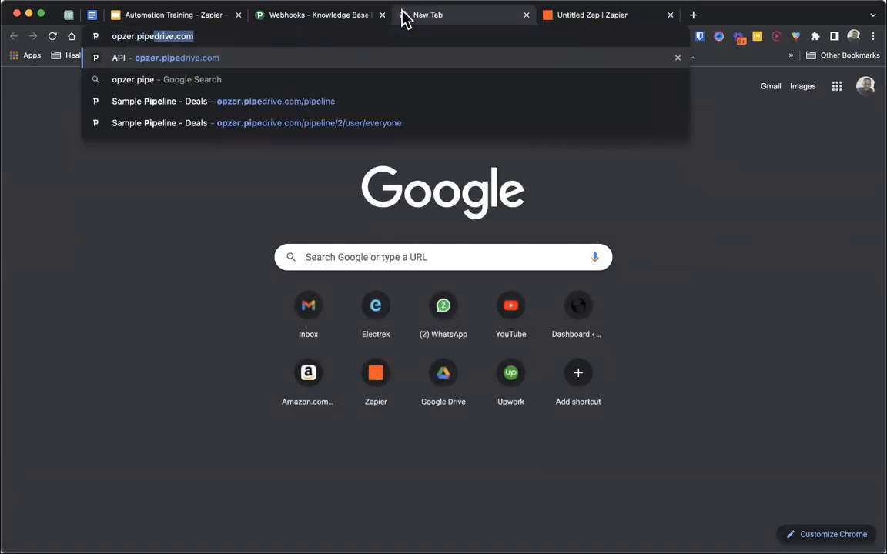
key("Return")
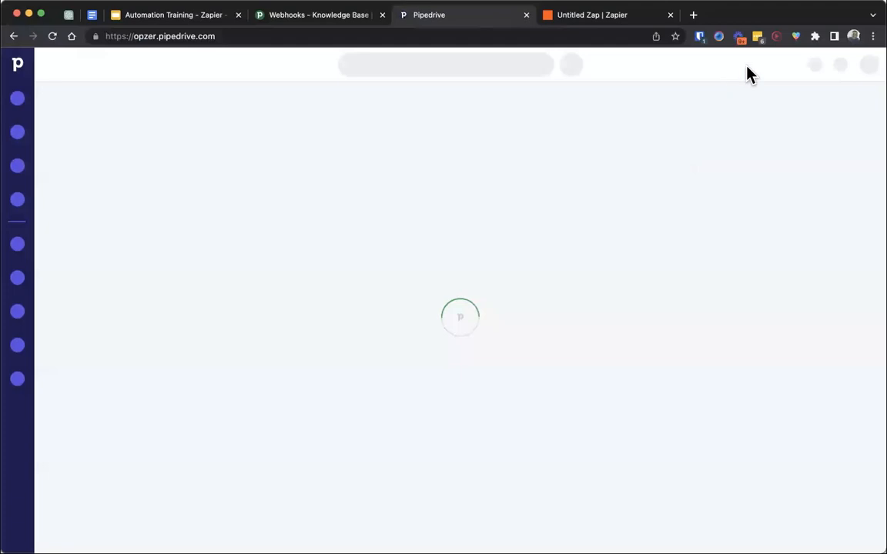
- Open the Webhooks page under the company's Tools and apps settings and delete the existing added.activity webhook
left_click(867, 63)
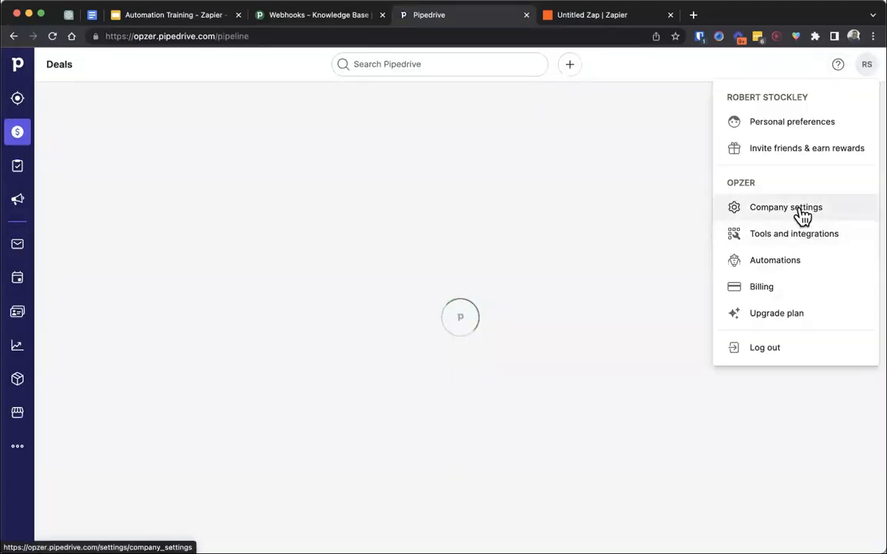
left_click(800, 206)
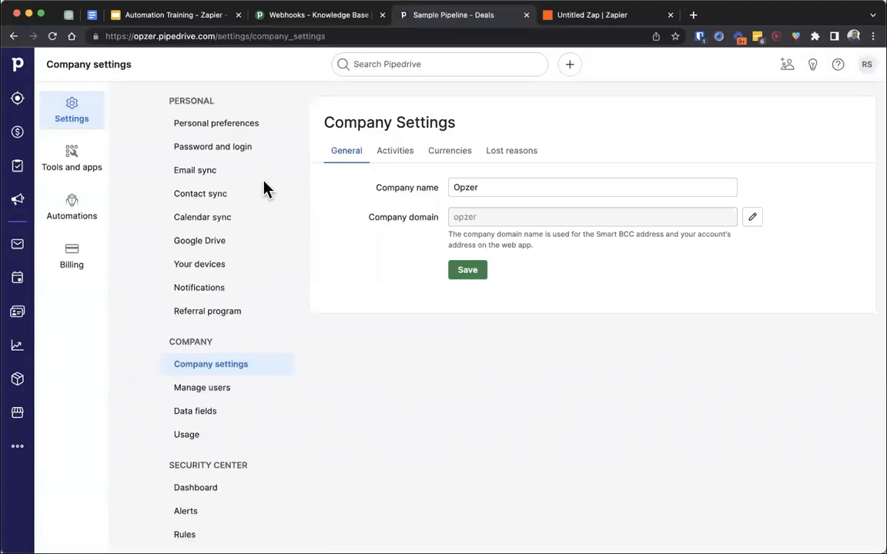
left_click(71, 158)
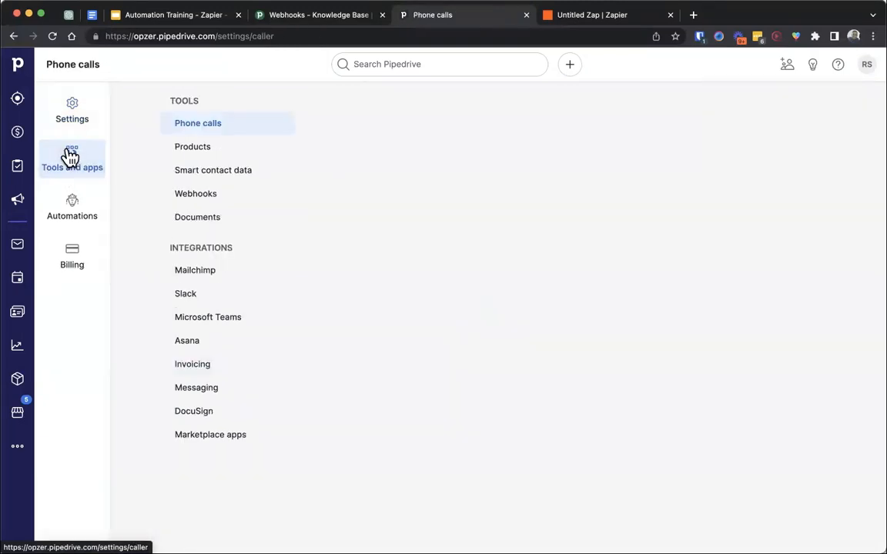
left_click(242, 200)
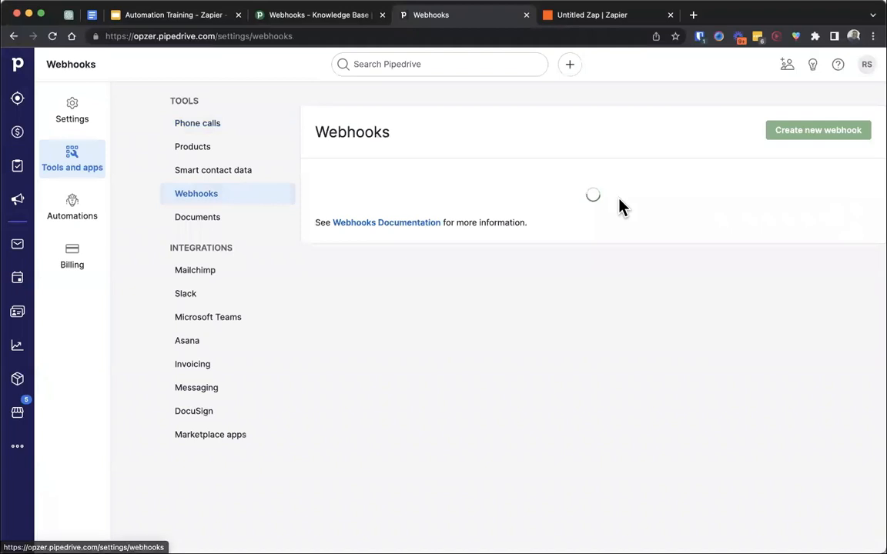
left_click(855, 264)
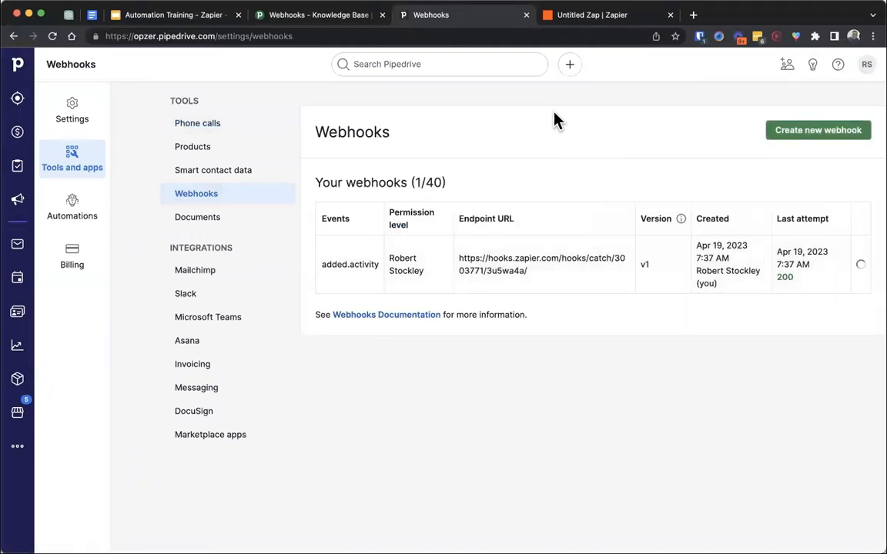
- Start a new webhook and set its event object to activity
left_click(797, 146)
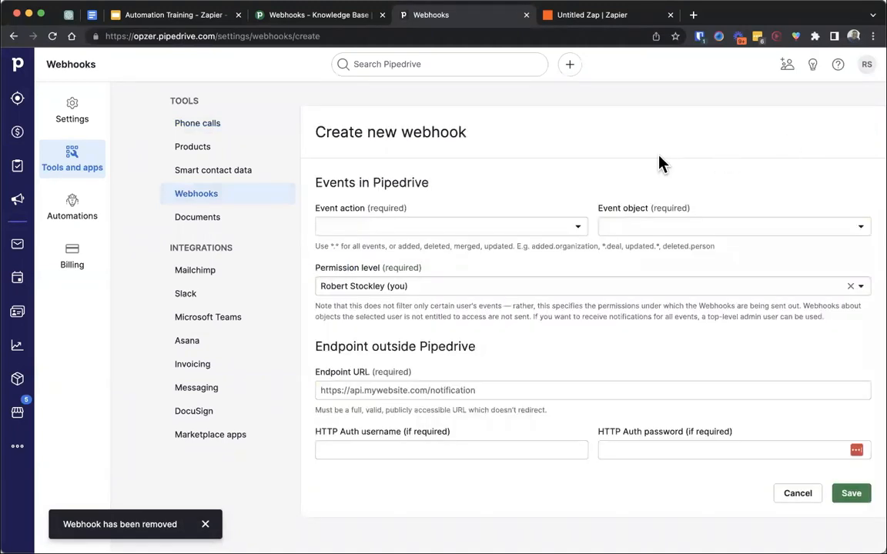
scroll(659, 164, "down", 1)
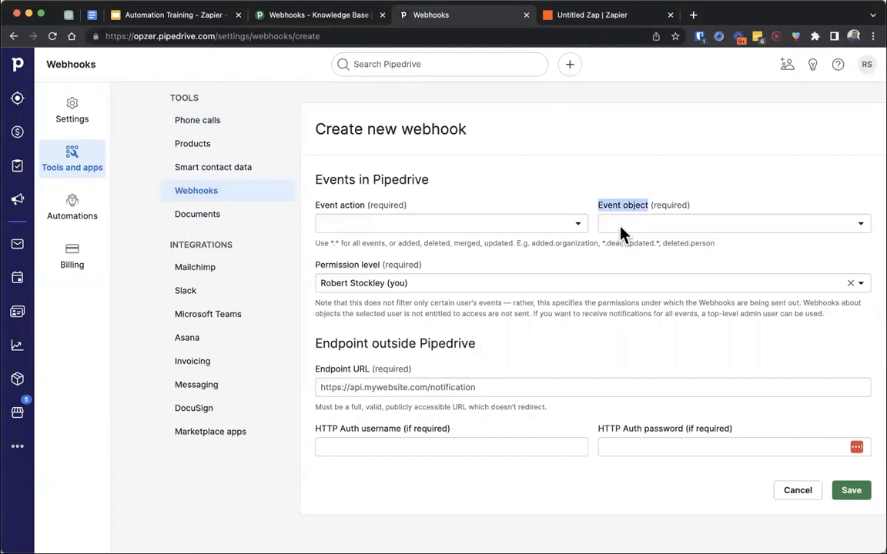
left_click(559, 230)
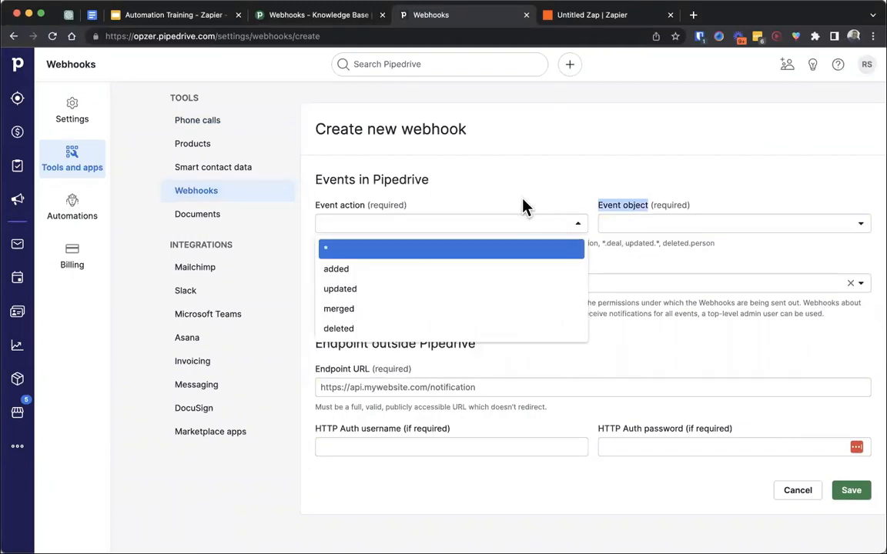
left_click(524, 205)
left_click(485, 227)
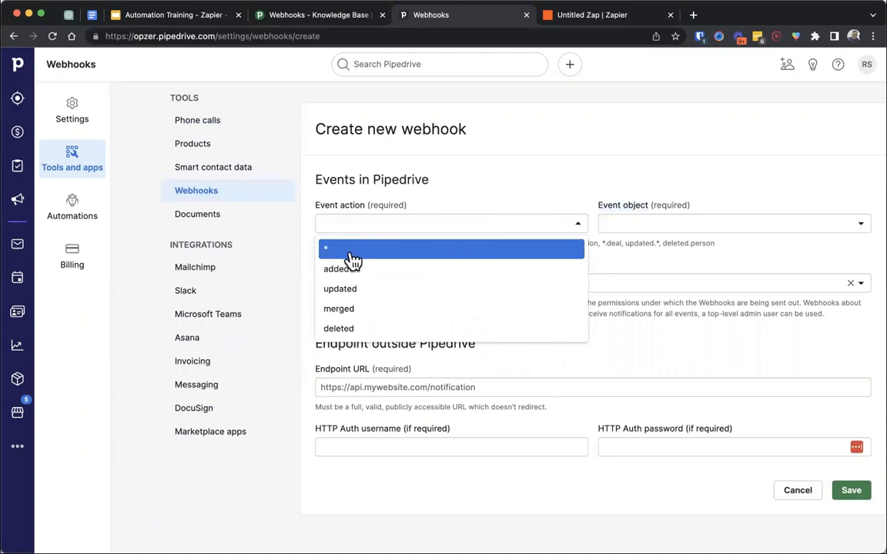
left_click(623, 224)
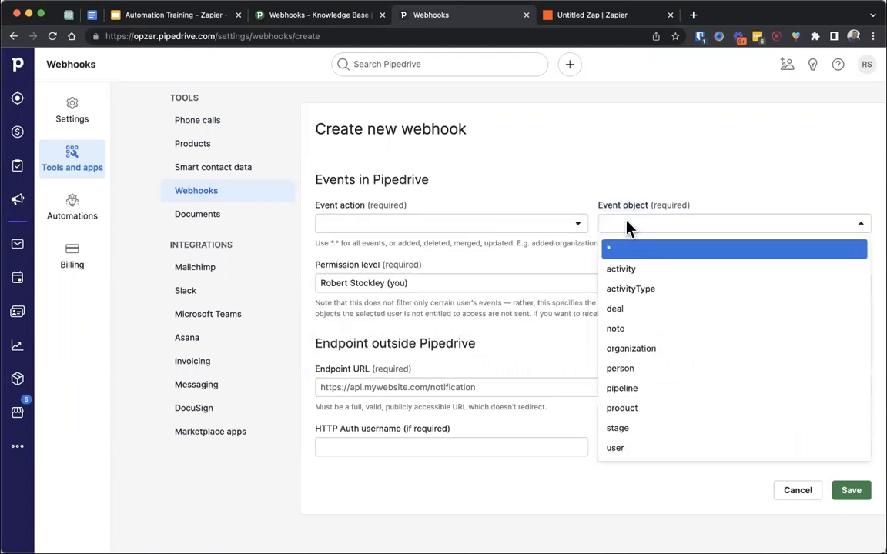
left_click(627, 271)
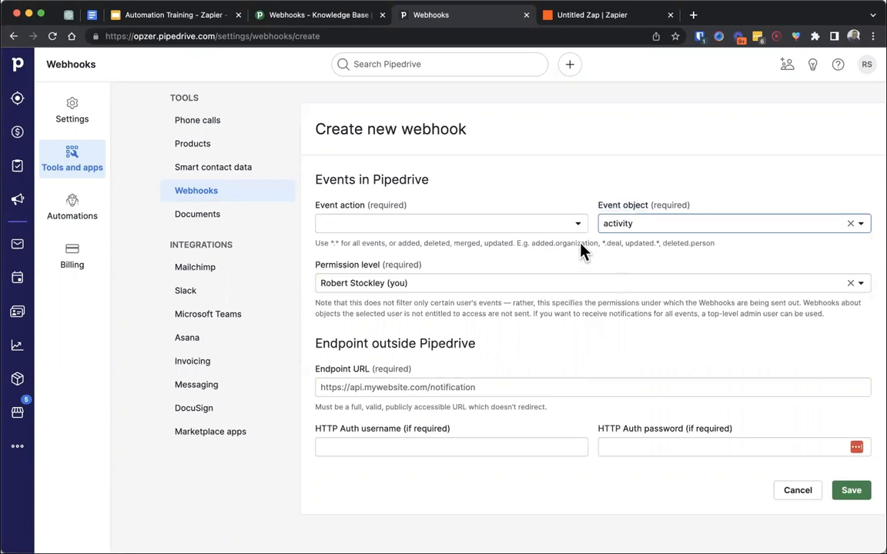
- Set the new webhook's event action to added rather than the * wildcard, after checking the supported action names
left_click(548, 223)
left_click(511, 249)
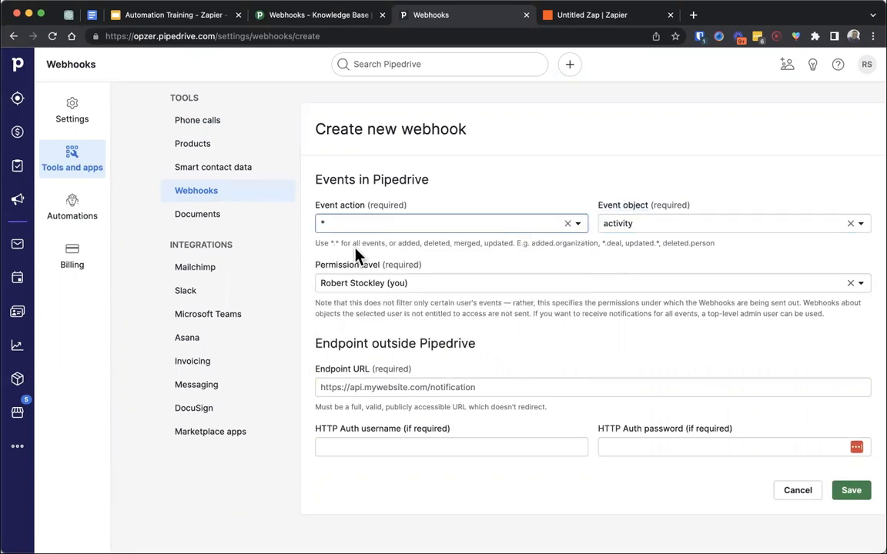
double_click(408, 243)
double_click(438, 242)
double_click(498, 244)
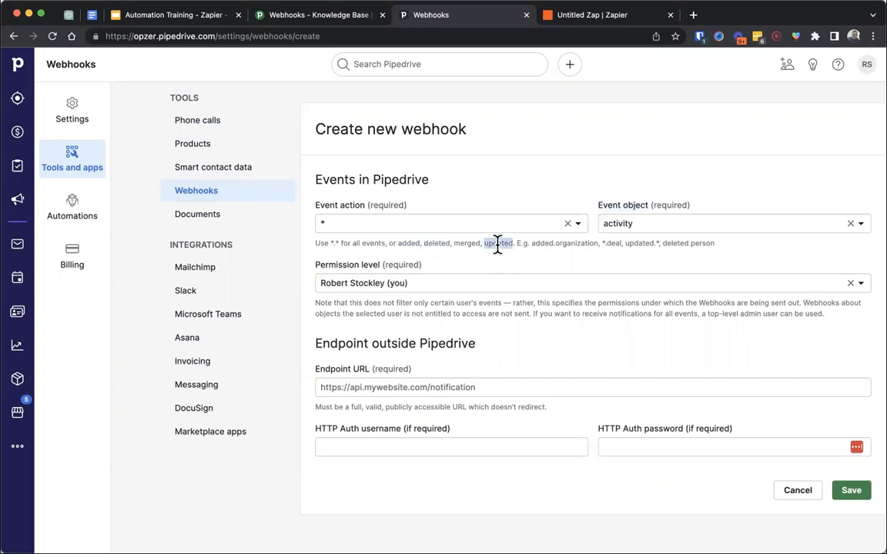
left_click(465, 243)
left_click(471, 229)
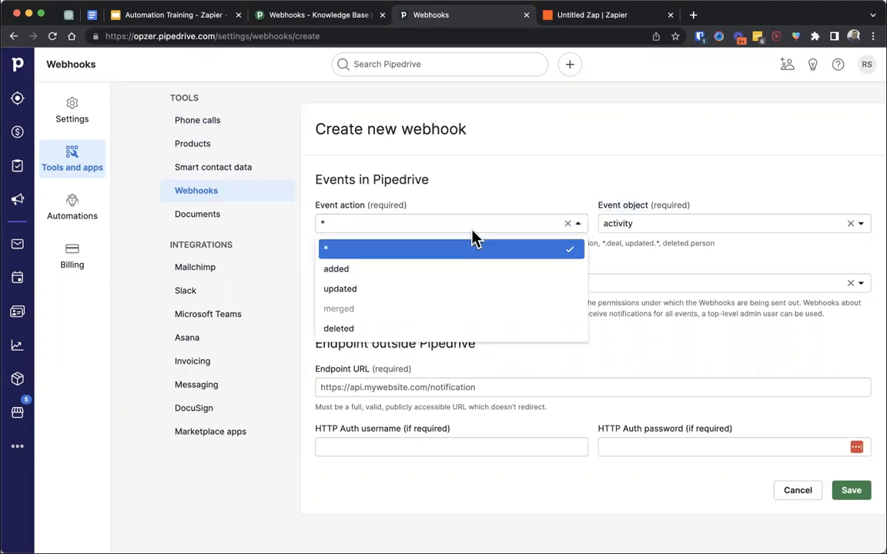
left_click(450, 273)
- Paste the Zap's copied webhook URL as the endpoint URL and save the new webhook
left_click(455, 395)
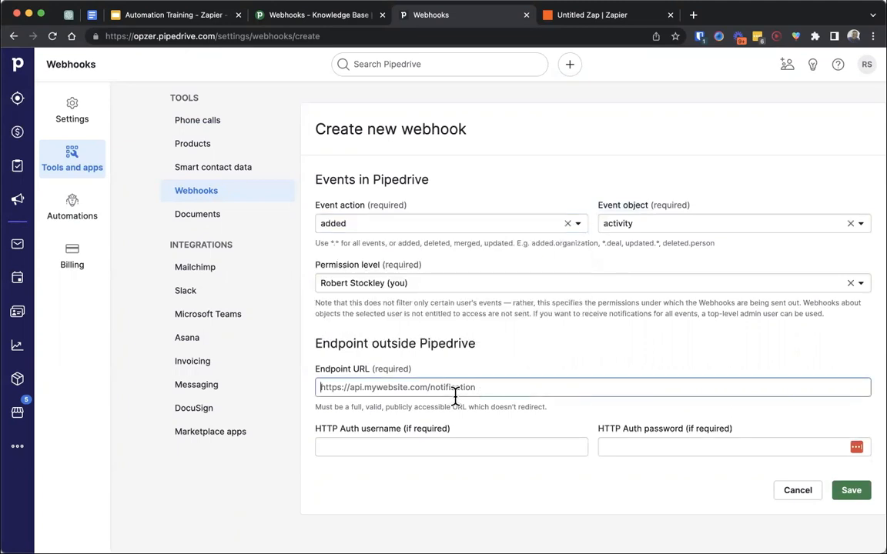
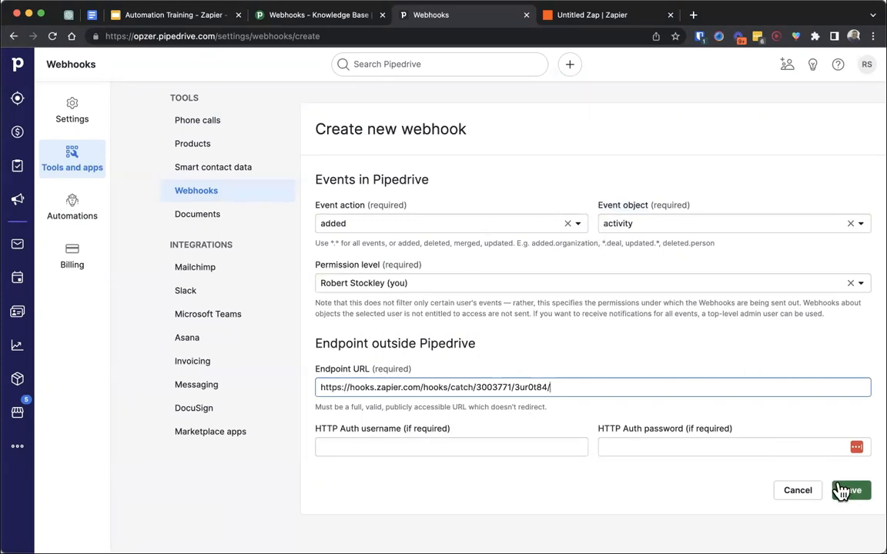
left_click_drag(554, 387, 322, 386)
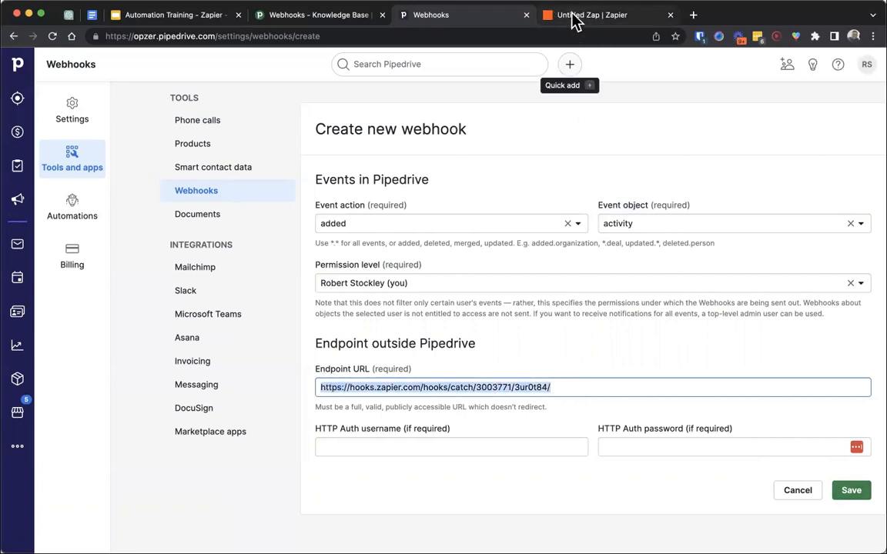
left_click(852, 491)
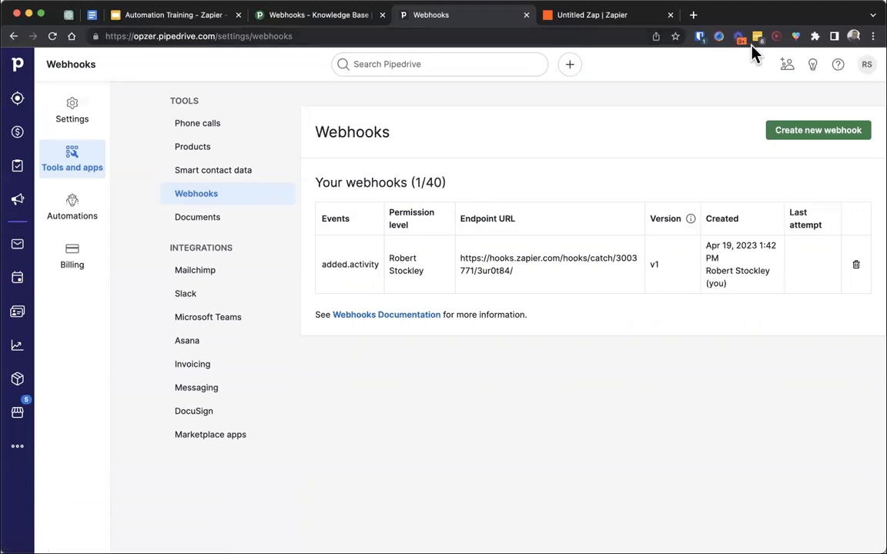
- Open a deal in the Demo Scheduled stage and schedule a call activity titled "Sample Activity #1" on it
left_click(17, 133)
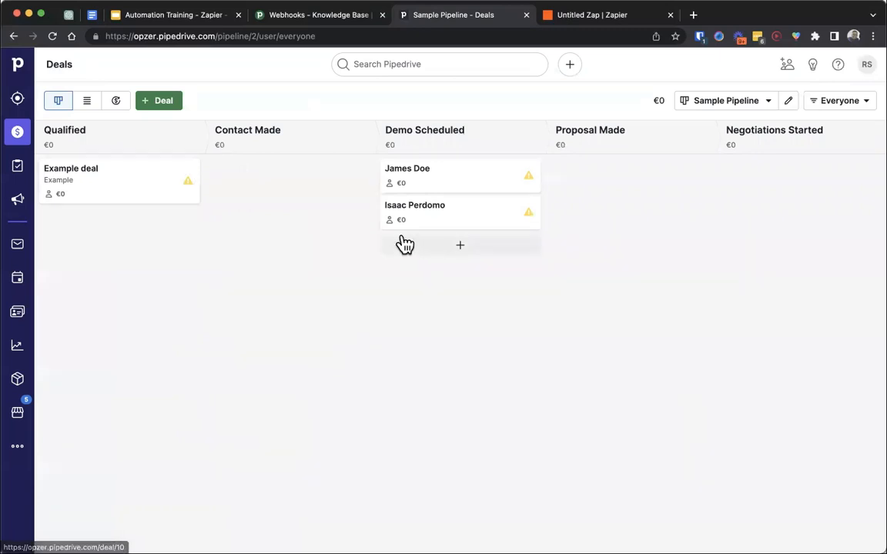
left_click(434, 180)
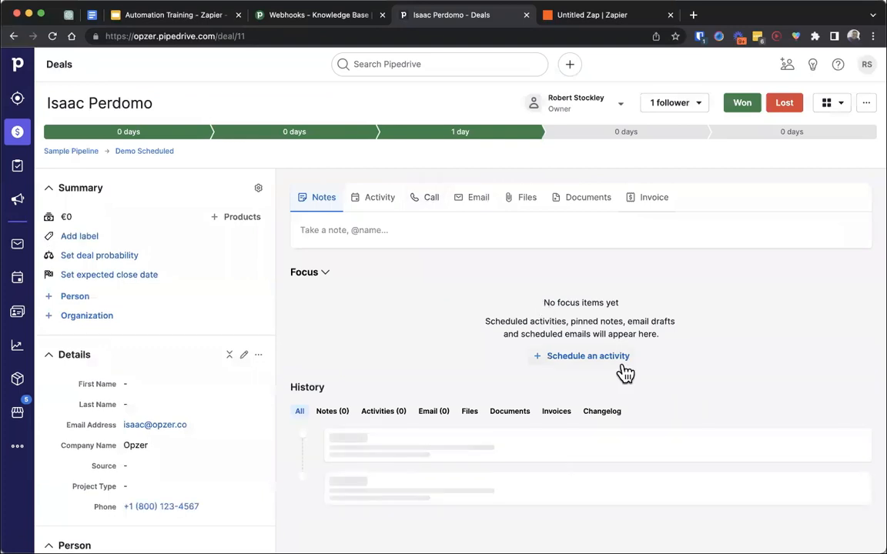
left_click(587, 356)
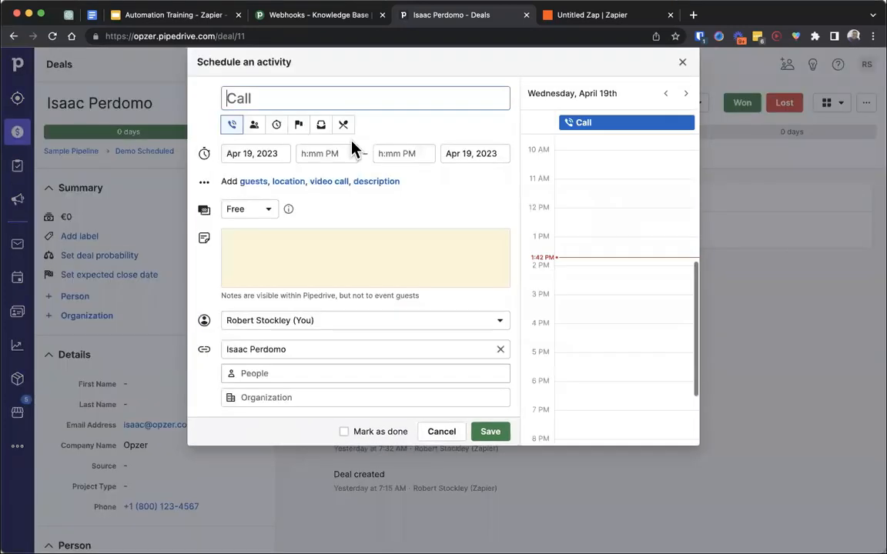
type("Sample Activity #1")
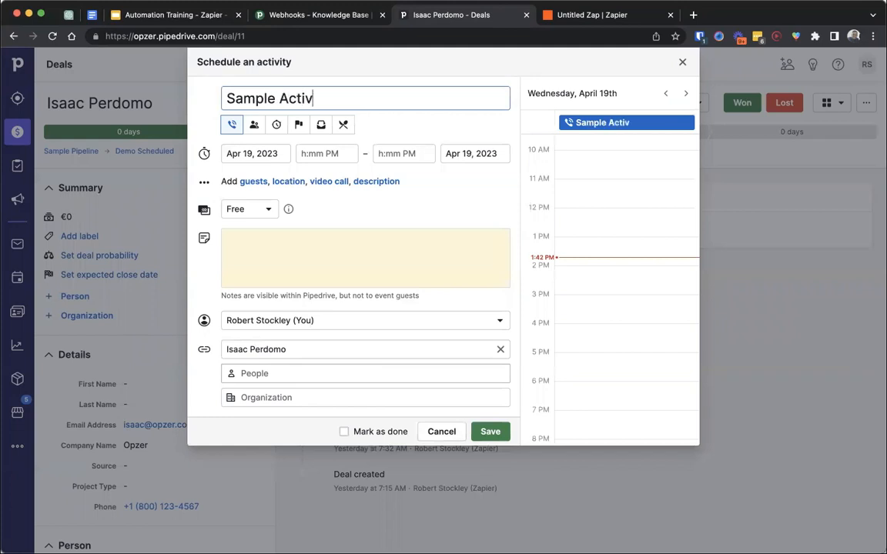
left_click(490, 431)
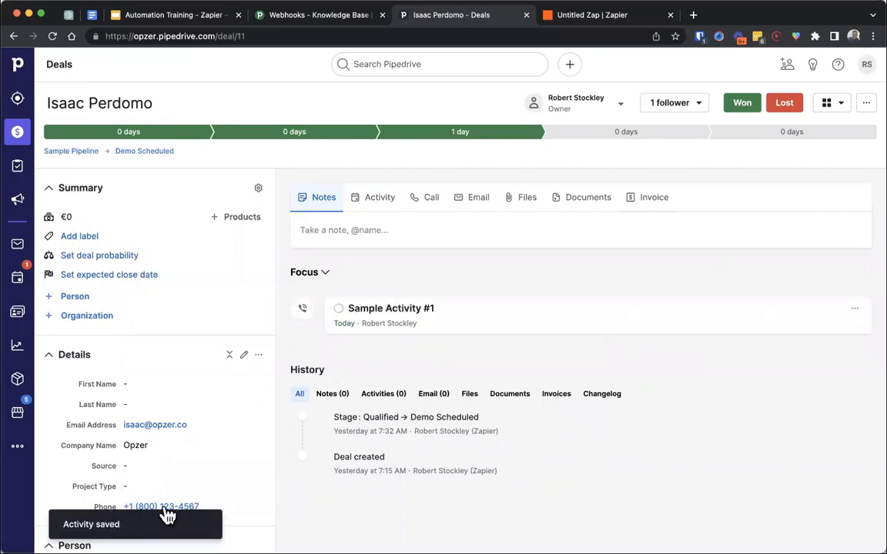
- Return to the Zap and test its Catch Hook trigger
left_click(597, 17)
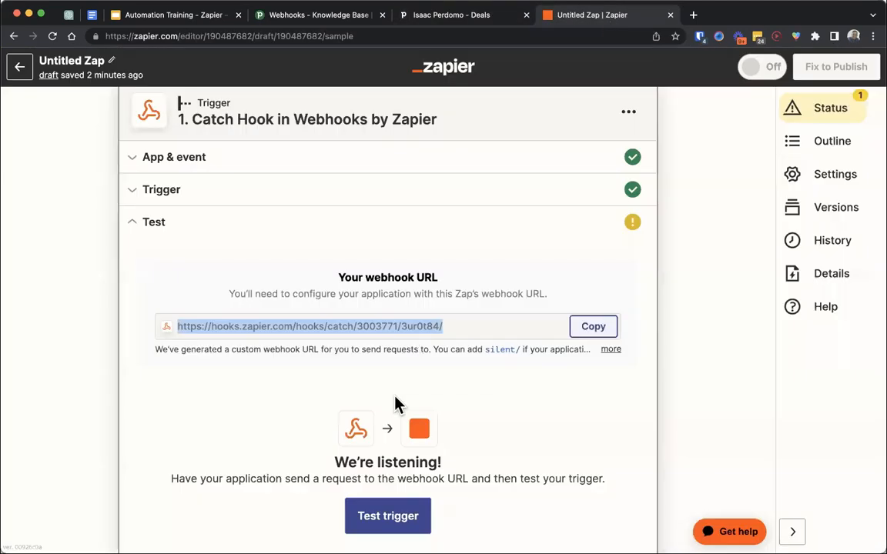
scroll(394, 415, "down", 1)
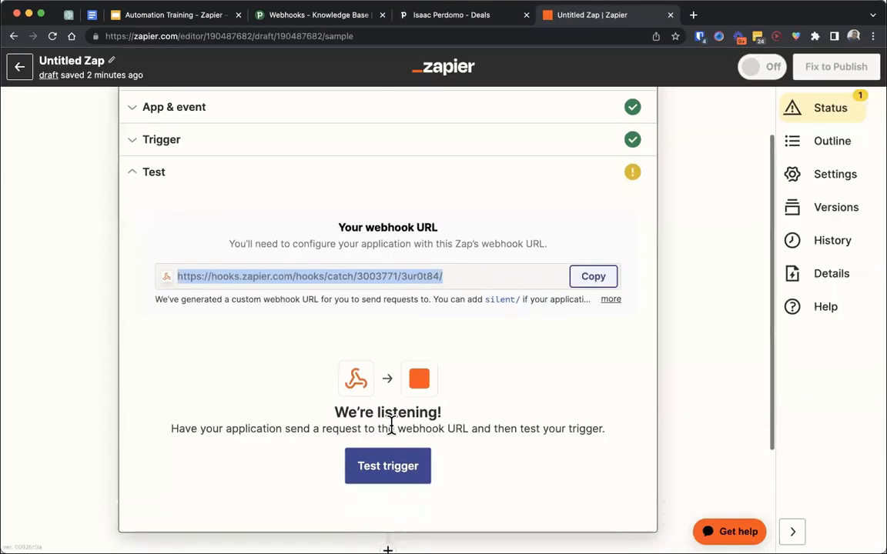
left_click(379, 482)
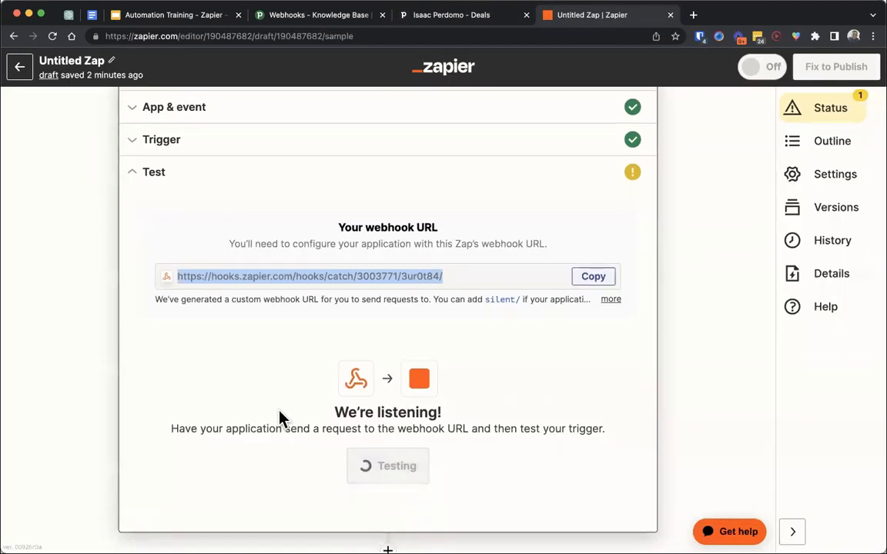
- Examine the data of the request caught by the trigger, including the action in its meta section
left_click_drag(268, 340, 123, 353)
scroll(90, 343, "down", 3)
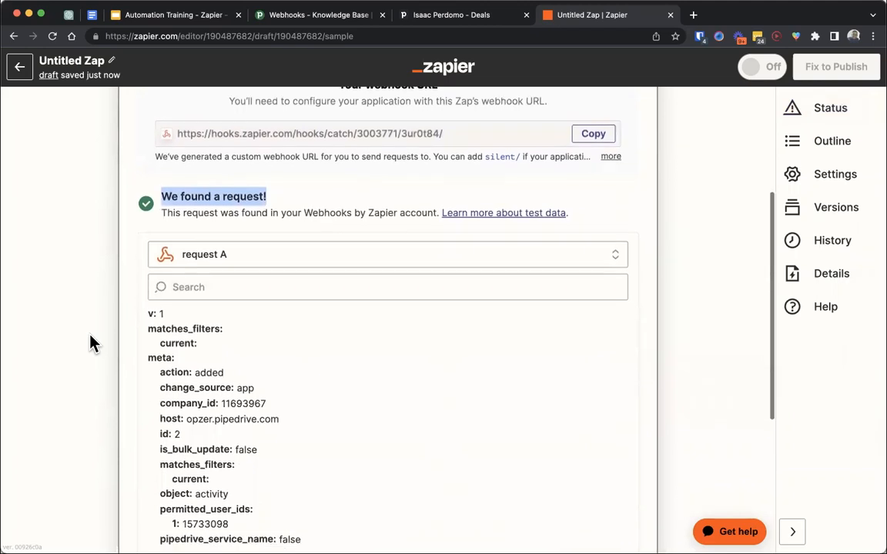
left_click(152, 348)
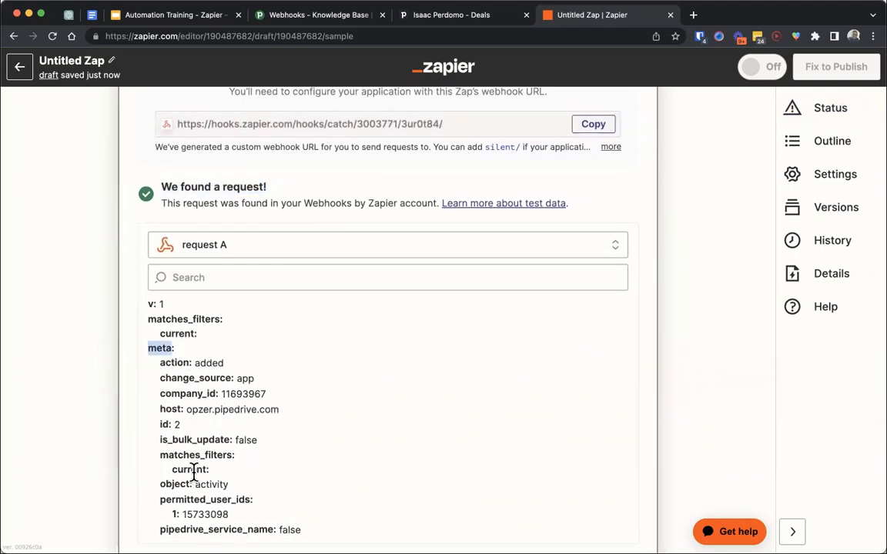
scroll(193, 471, "up", 6)
double_click(238, 137)
scroll(169, 323, "down", 6)
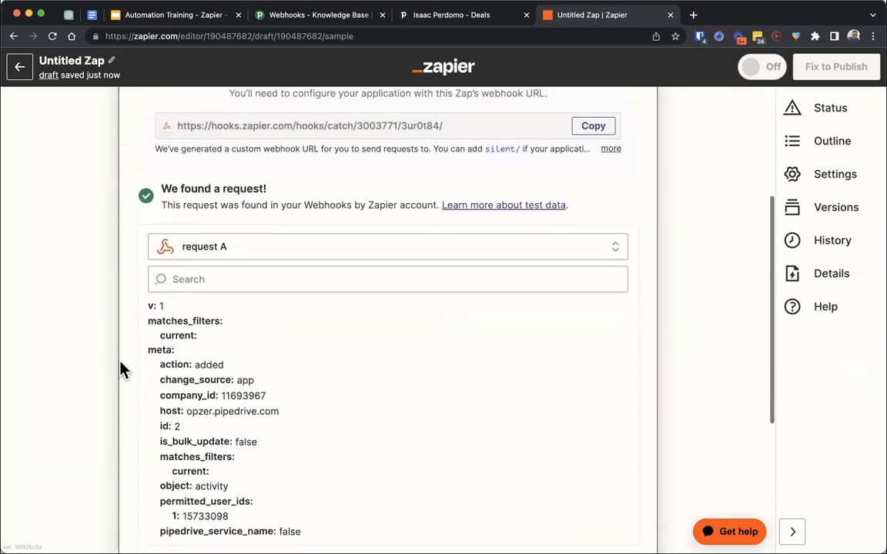
scroll(120, 362, "down", 1)
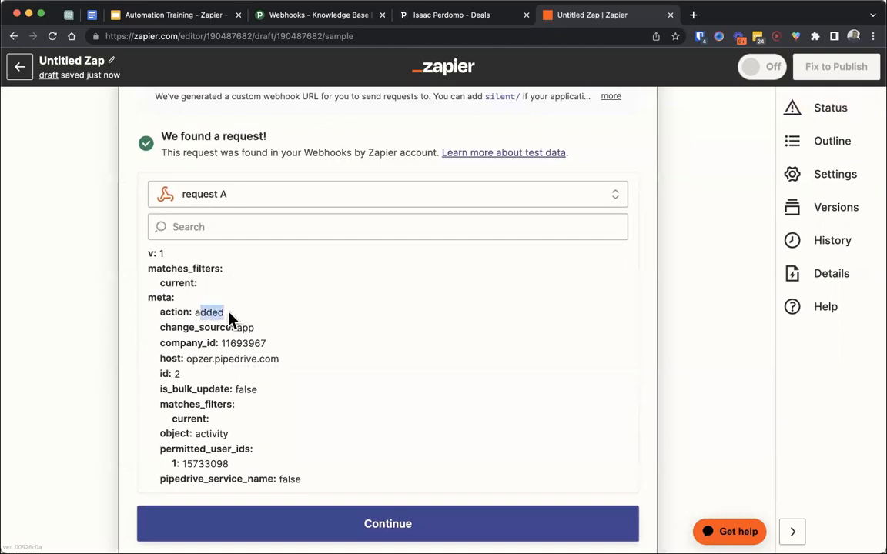
- Examine the caught request's host in its meta section and the activity's subject and type name in its current section
scroll(234, 317, "down", 1)
left_click_drag(185, 312, 291, 322)
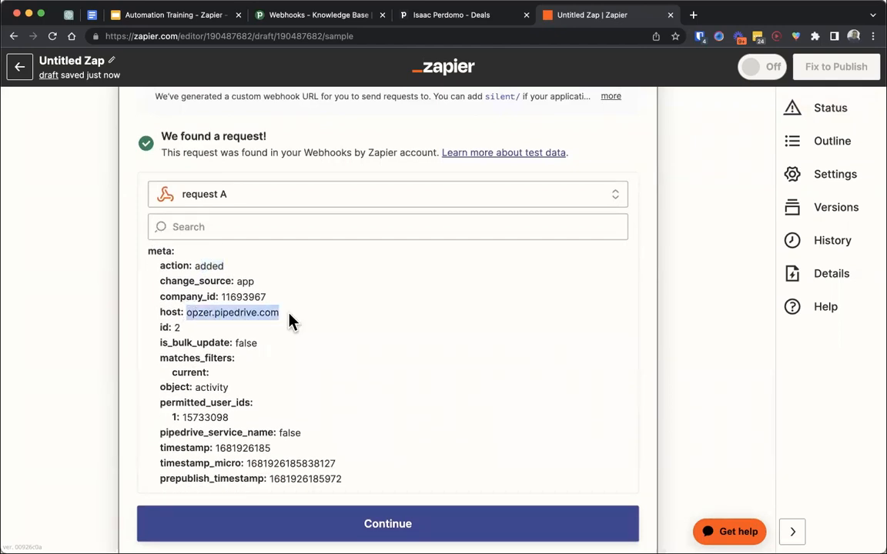
scroll(246, 315, "down", 4)
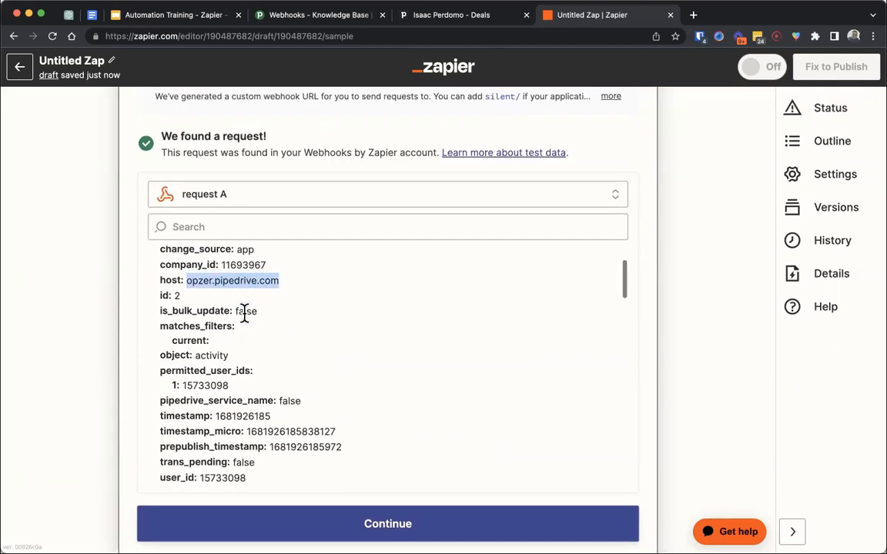
scroll(245, 322, "down", 1)
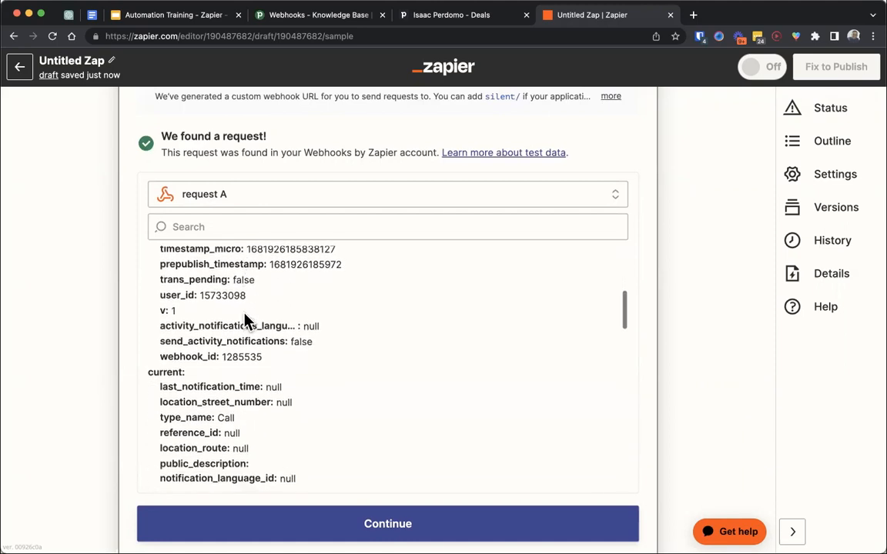
scroll(246, 322, "down", 2)
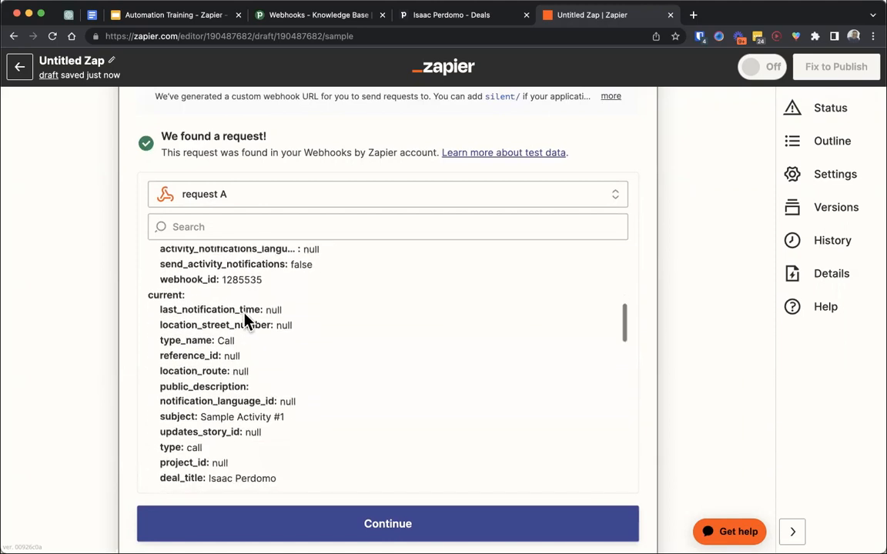
left_click_drag(177, 415, 296, 427)
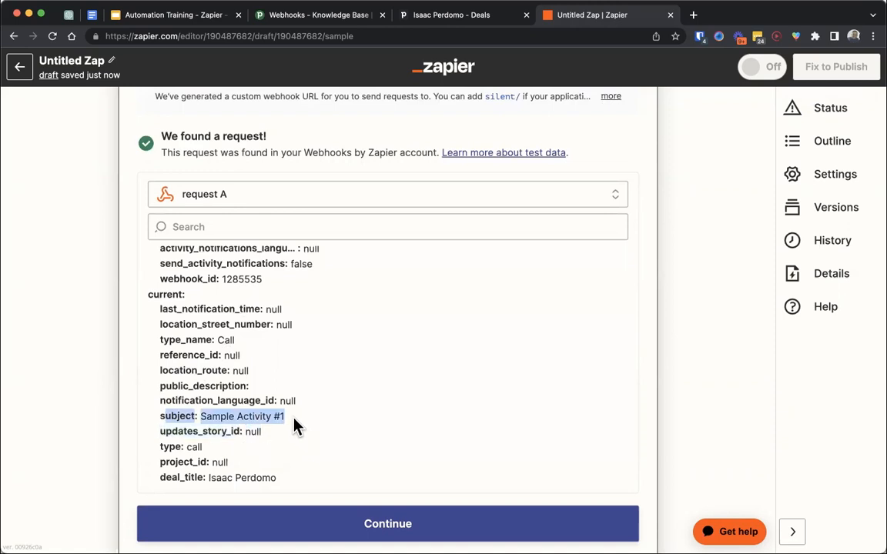
left_click_drag(245, 338, 175, 332)
left_click(175, 332)
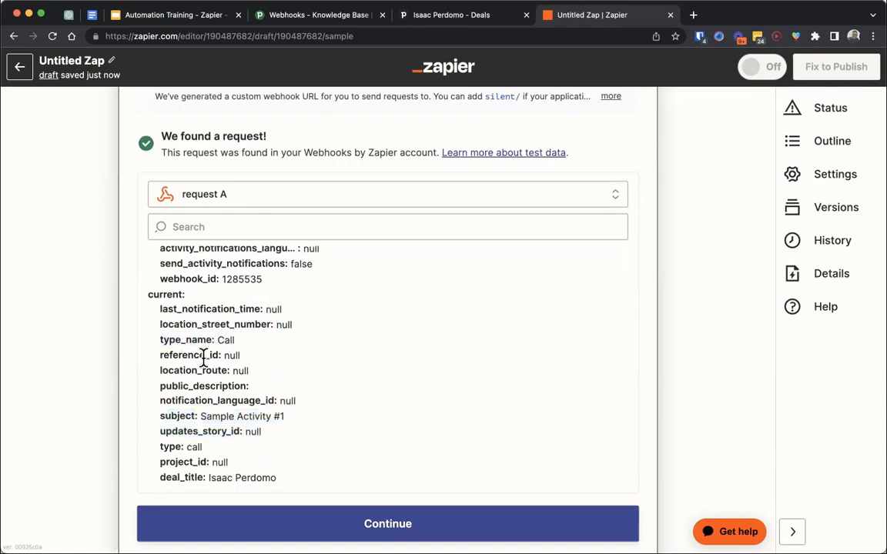
- Examine the deal title, activity ID, deal ID and owner name in the request's current section
scroll(203, 358, "down", 3)
scroll(203, 358, "down", 1)
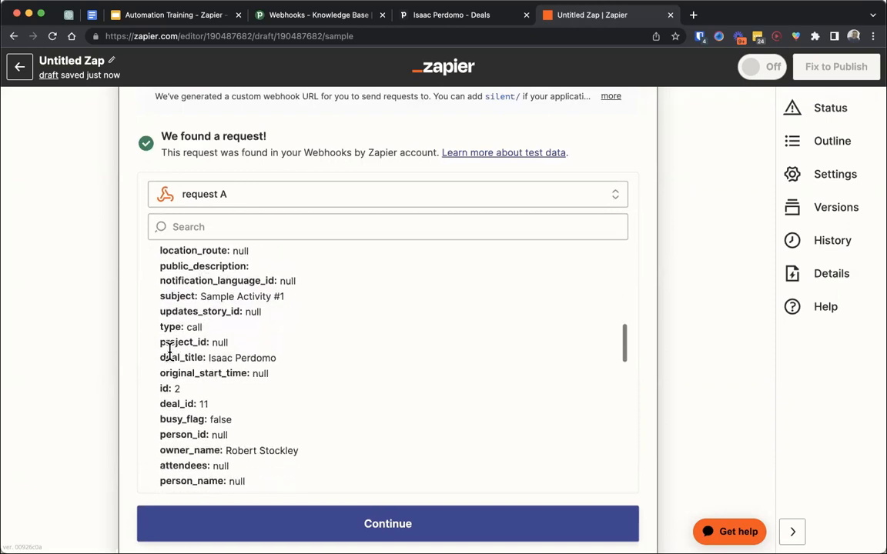
left_click_drag(165, 352, 264, 357)
left_click(172, 390)
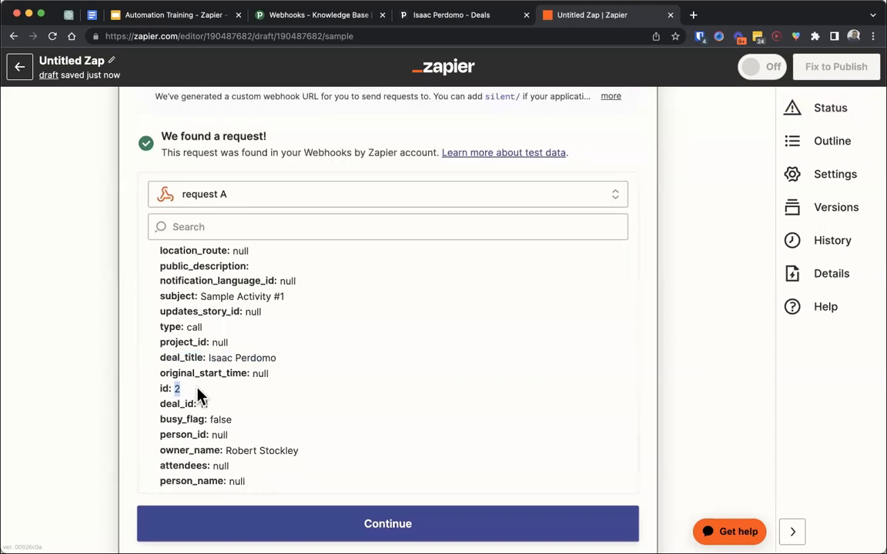
left_click_drag(197, 400, 218, 403)
left_click(185, 391)
scroll(191, 393, "down", 3)
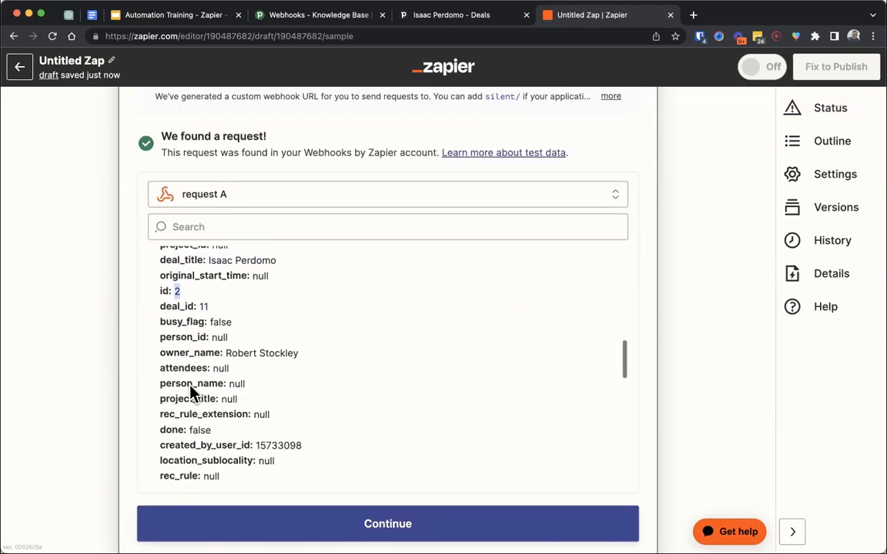
left_click_drag(226, 350, 324, 362)
scroll(289, 370, "down", 5)
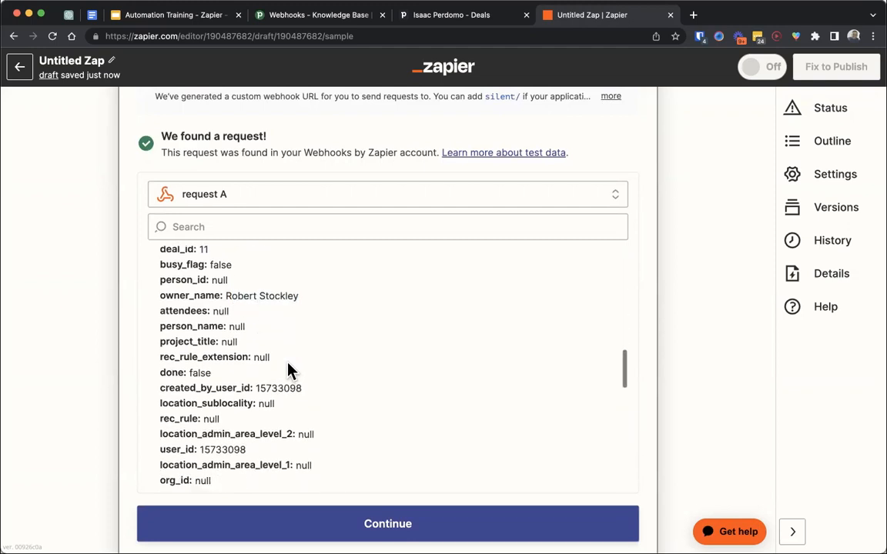
scroll(289, 370, "down", 1)
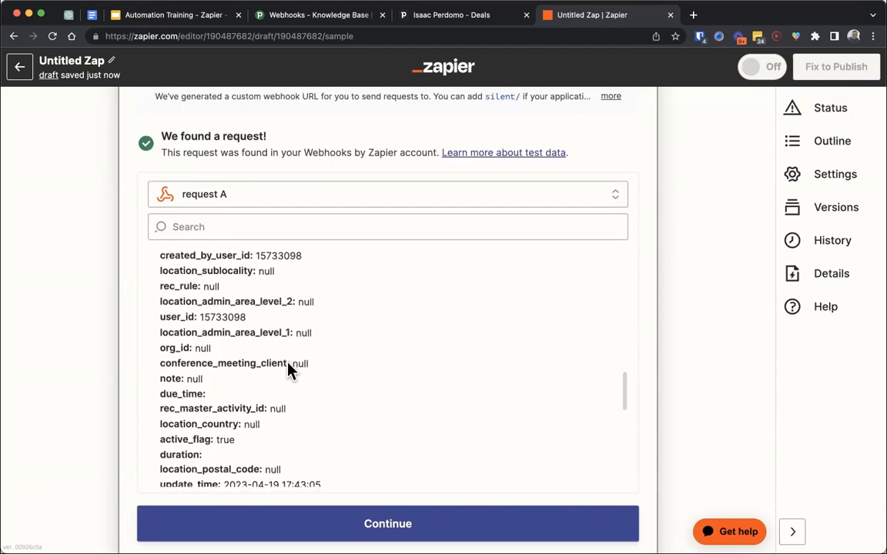
- Recheck the owner name in the caught request and continue to the Zap's action step
scroll(193, 390, "up", 5)
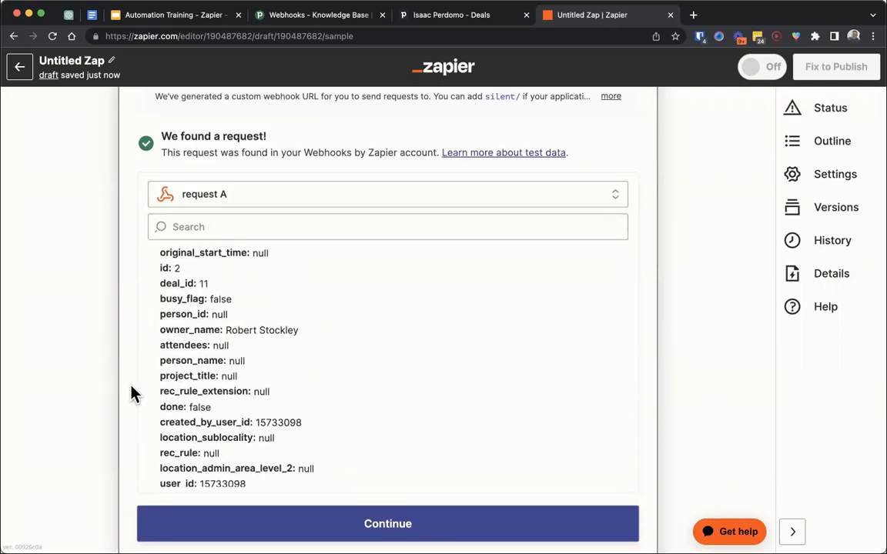
scroll(131, 393, "up", 6)
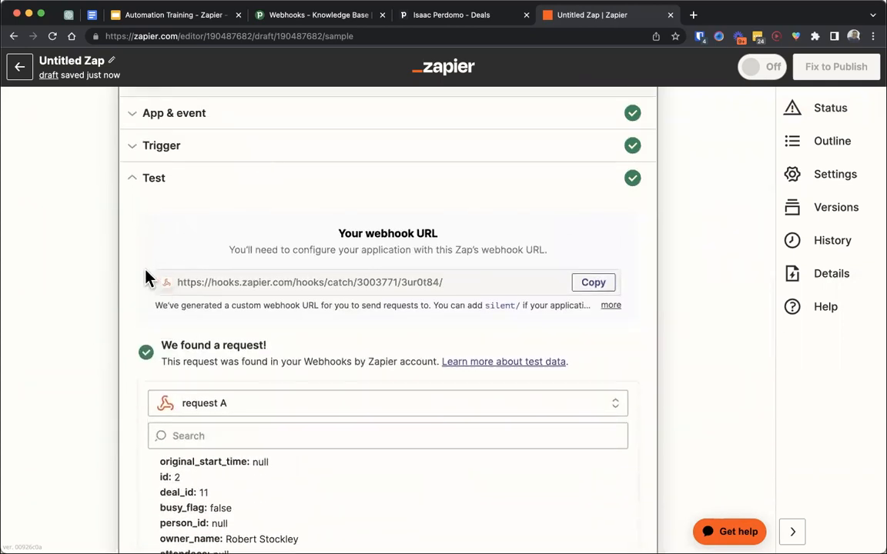
scroll(146, 277, "down", 6)
scroll(131, 293, "down", 4)
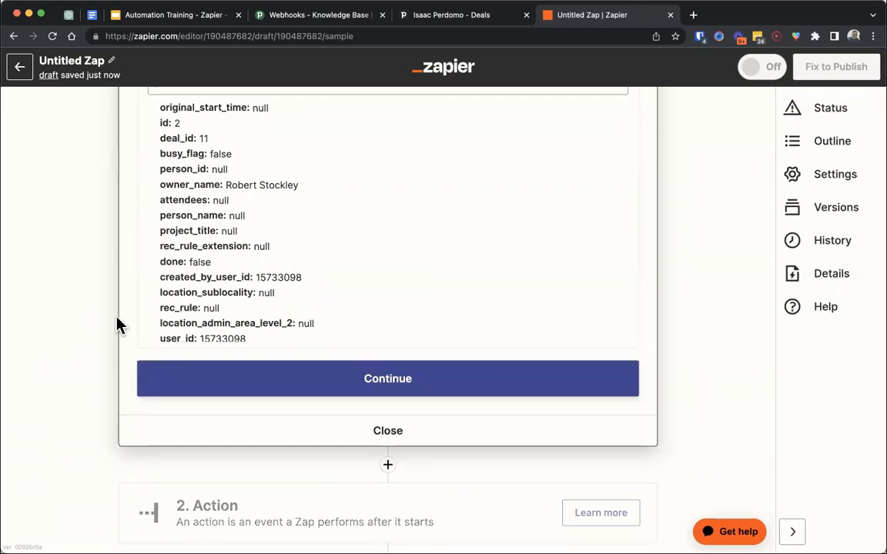
scroll(218, 245, "up", 2)
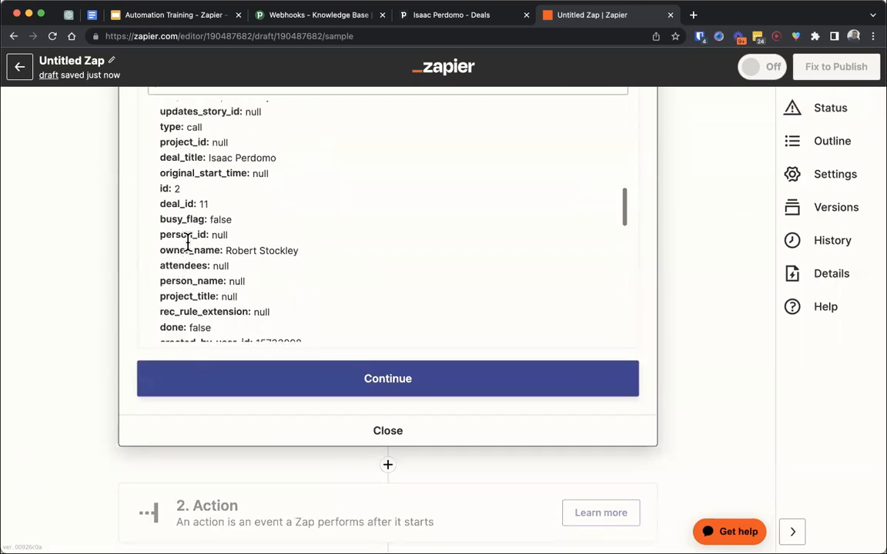
left_click_drag(224, 257, 288, 260)
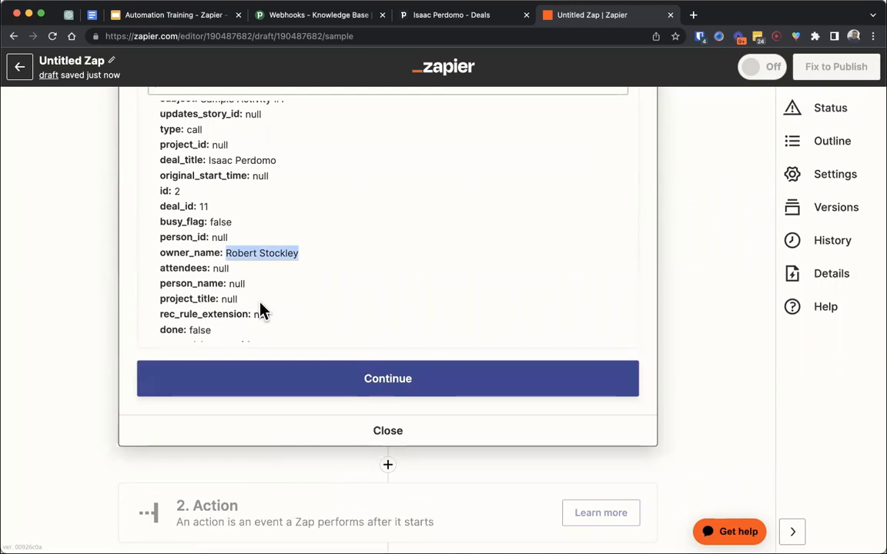
left_click(208, 381)
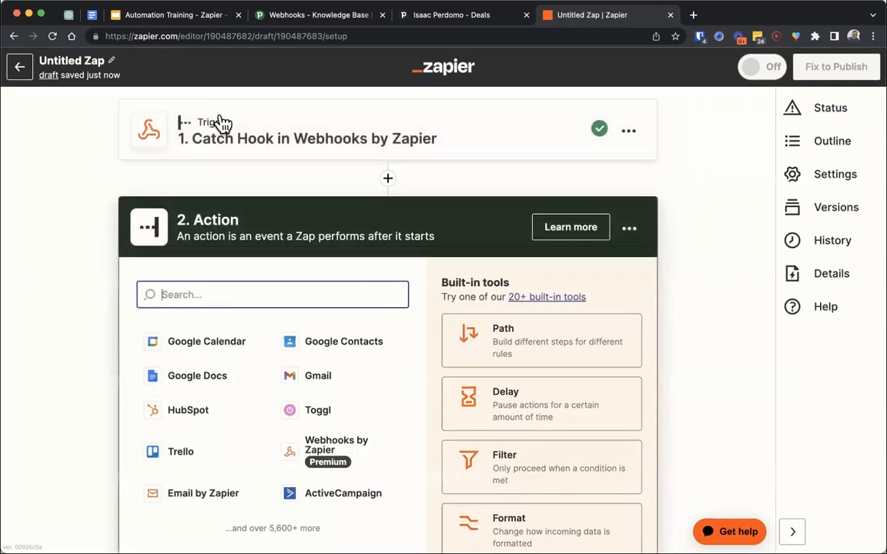
left_click(108, 186)
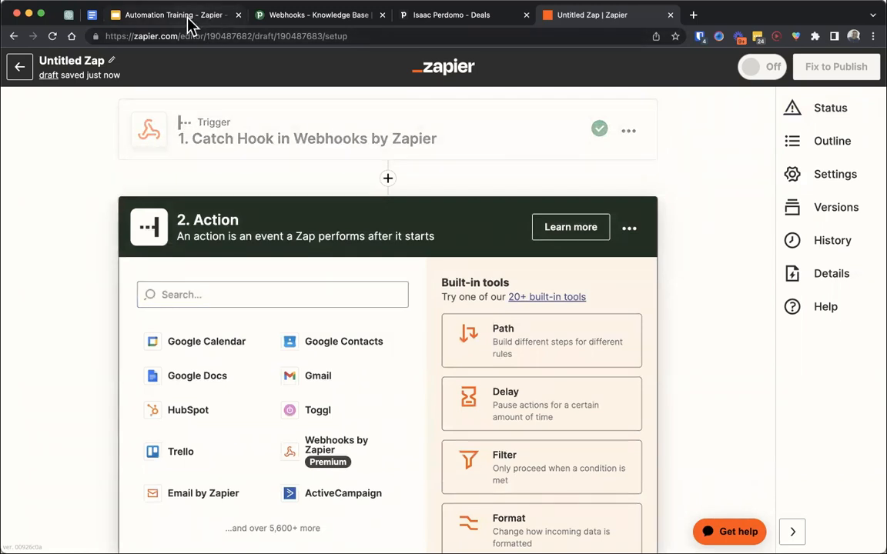
- Switch to Pipedrive, open the Webhooks settings under Tools and apps, and review the added.activity webhook
left_click(306, 16)
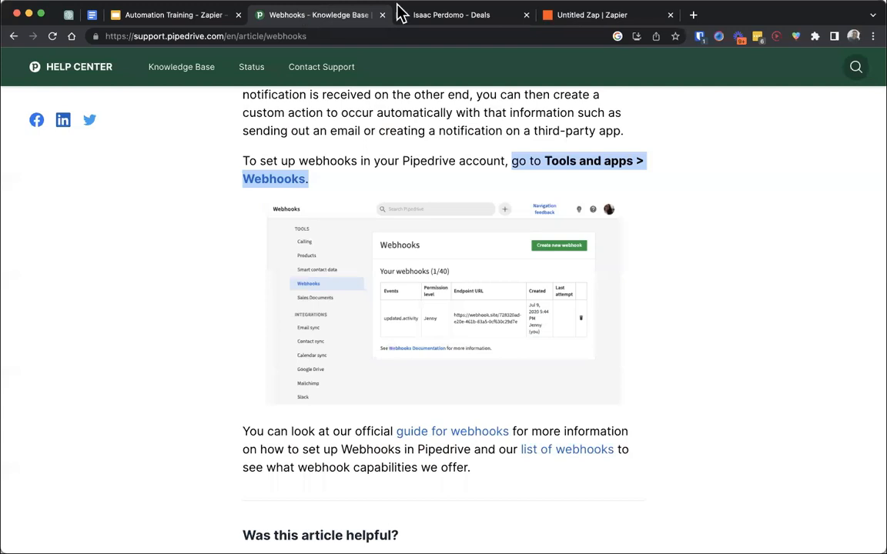
left_click(431, 17)
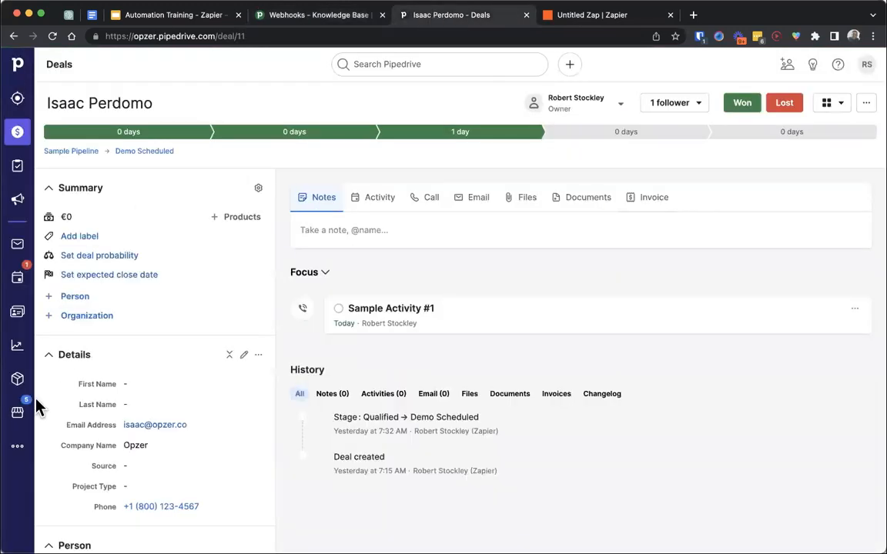
left_click(19, 445)
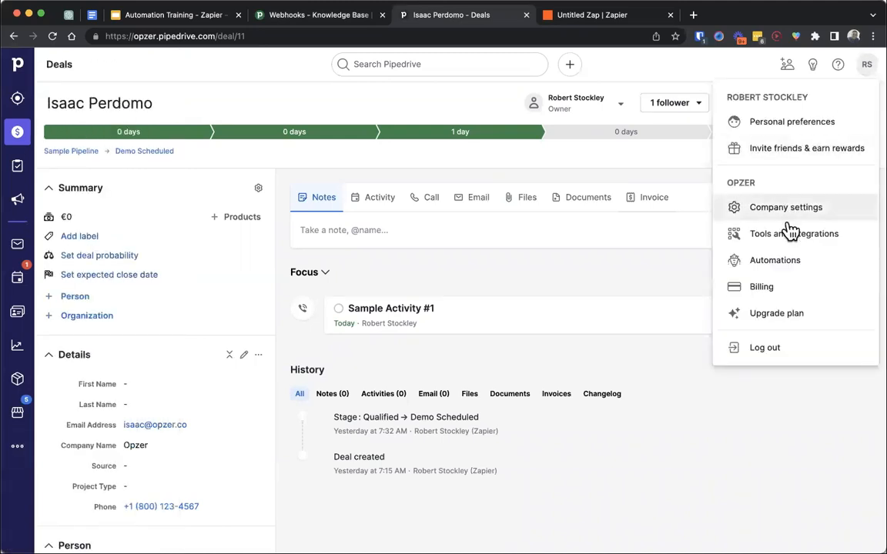
left_click(786, 210)
left_click(72, 158)
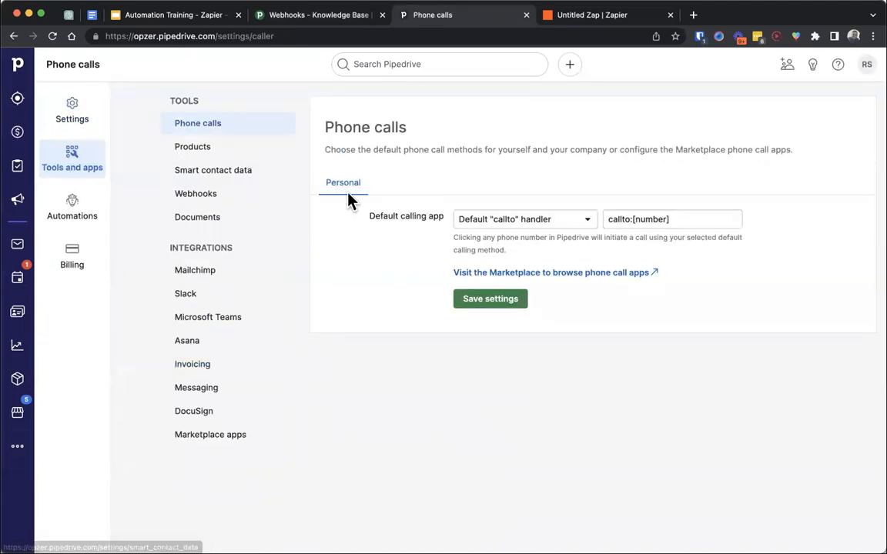
left_click(254, 195)
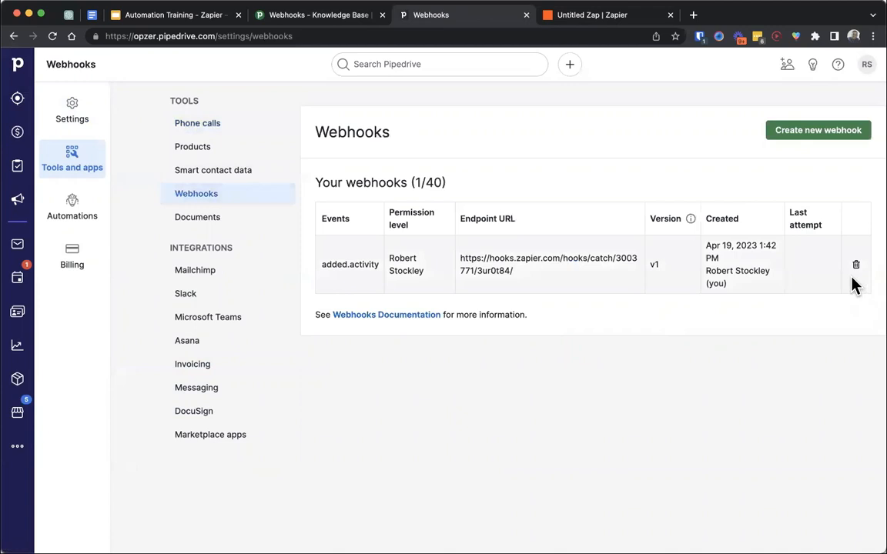
left_click_drag(375, 264, 313, 269)
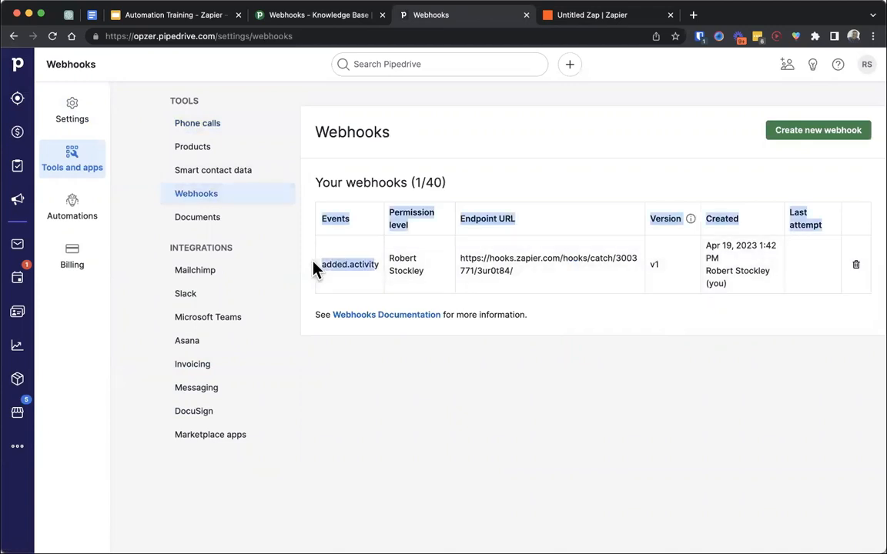
- Look at the Zap again and switch to the automation training presentation in Google Slides
left_click(579, 17)
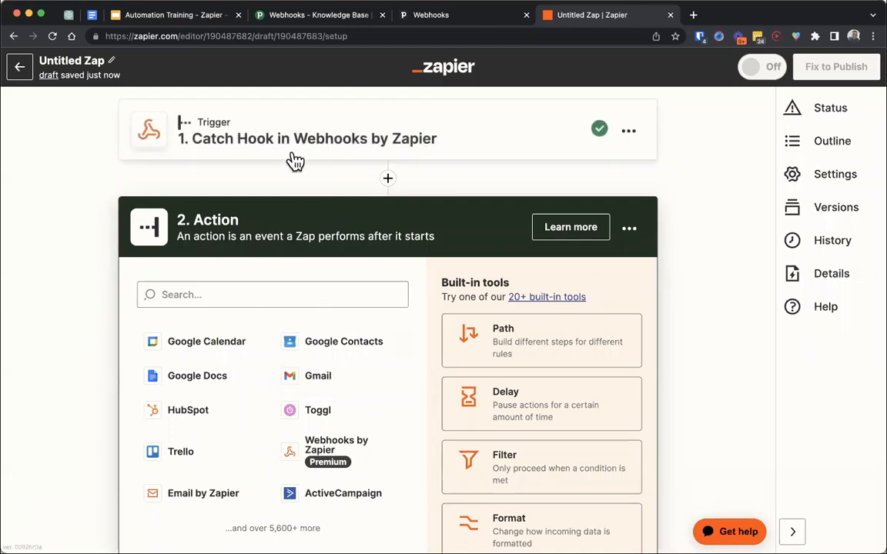
left_click(133, 15)
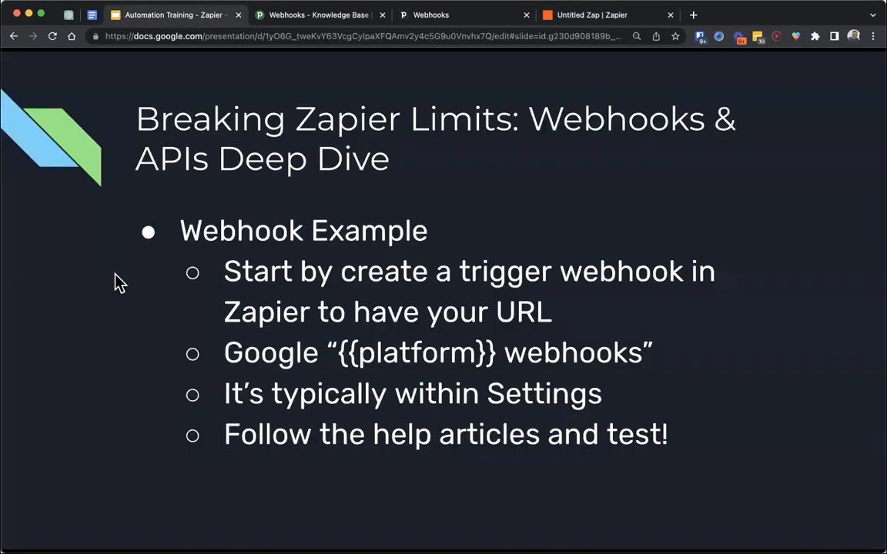
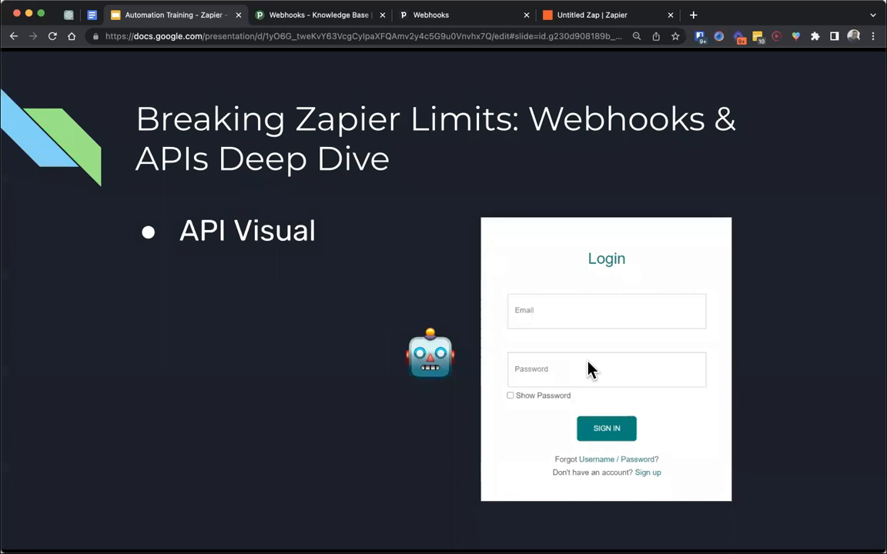
- Advance the slides to the API Example, switch to Pipedrive and open the deal in the Sample Pipeline
key("Right")
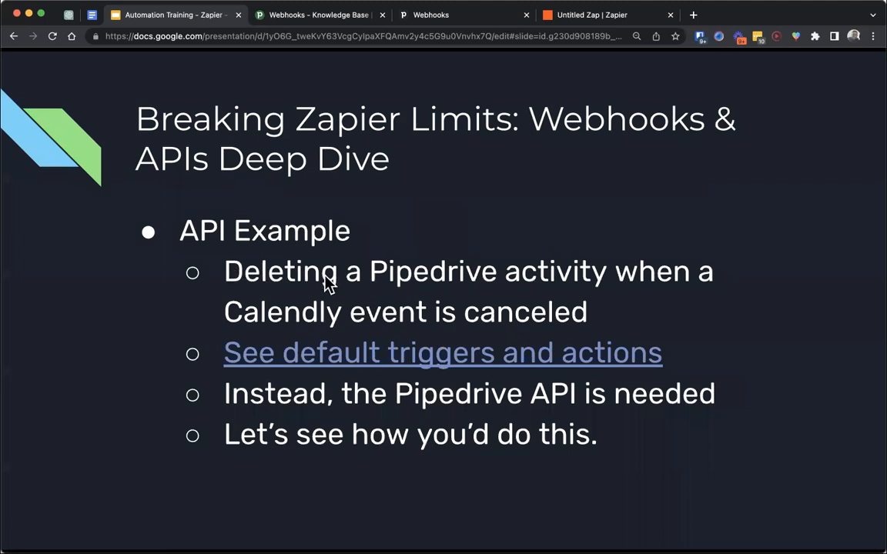
left_click(431, 14)
left_click(17, 131)
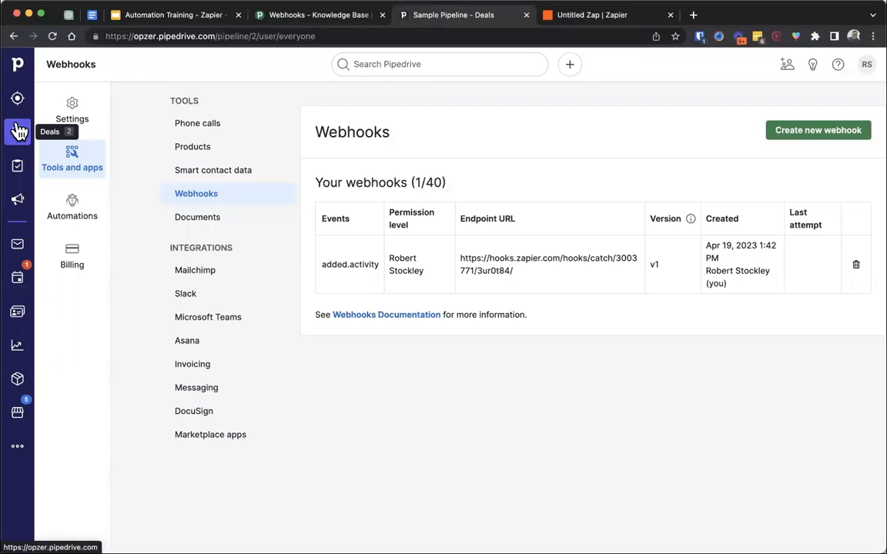
left_click(460, 214)
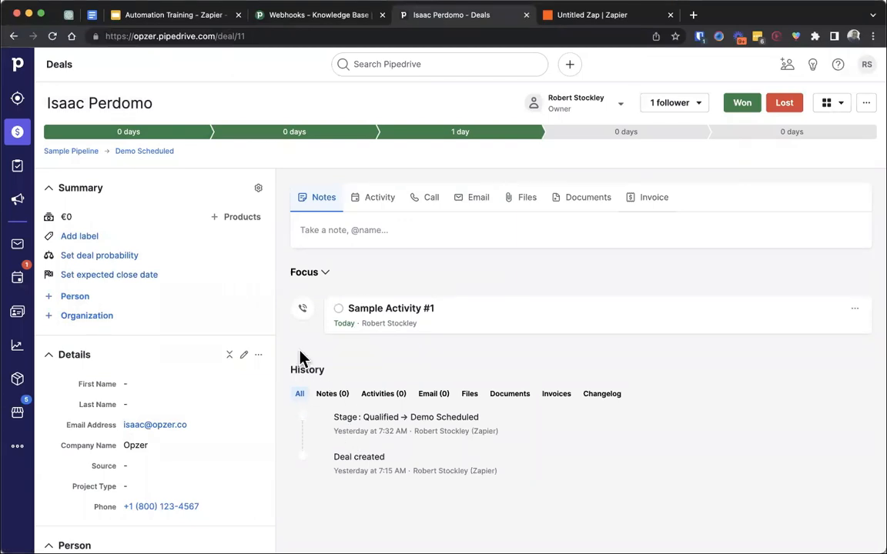
- Return to the slides, open the default triggers and actions link, and go up to Zapier's main apps directory
left_click(198, 21)
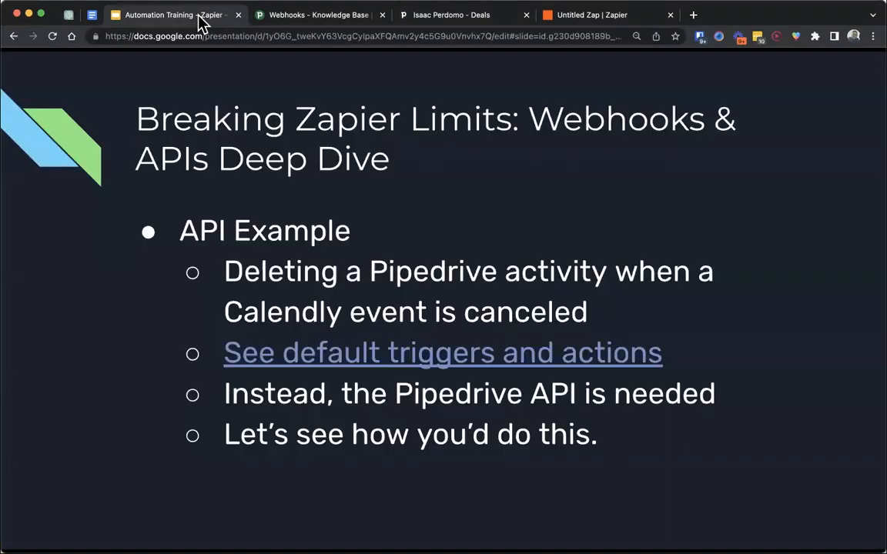
left_click(333, 359)
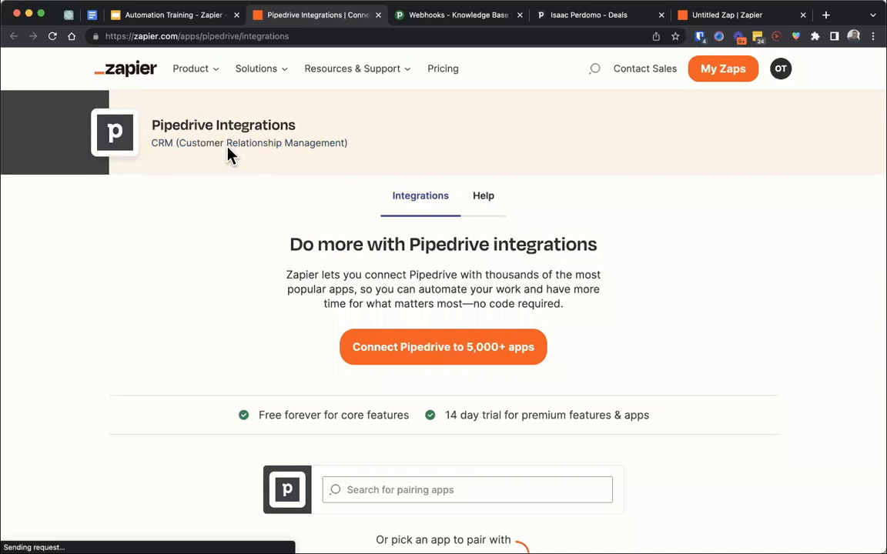
left_click(205, 38)
left_click_drag(205, 38, 451, 85)
key("BackSpace")
key("BackSpace")
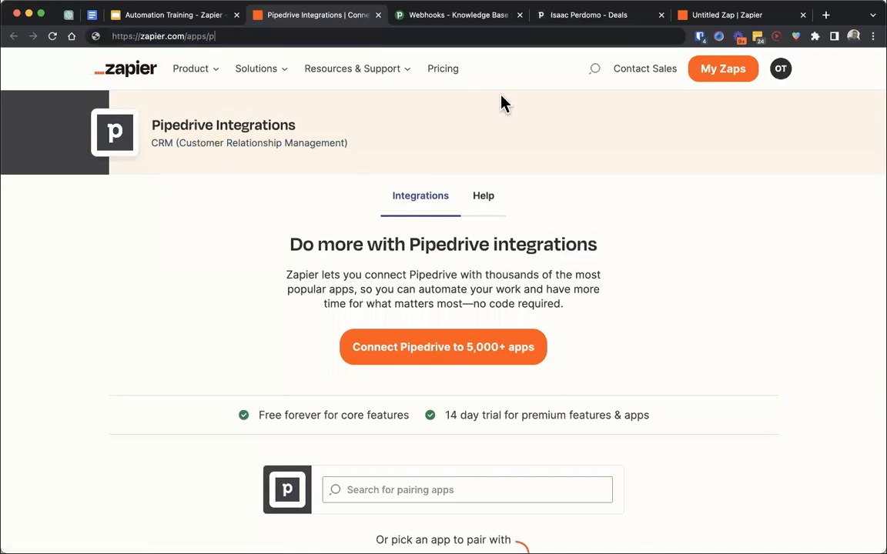
key("Return")
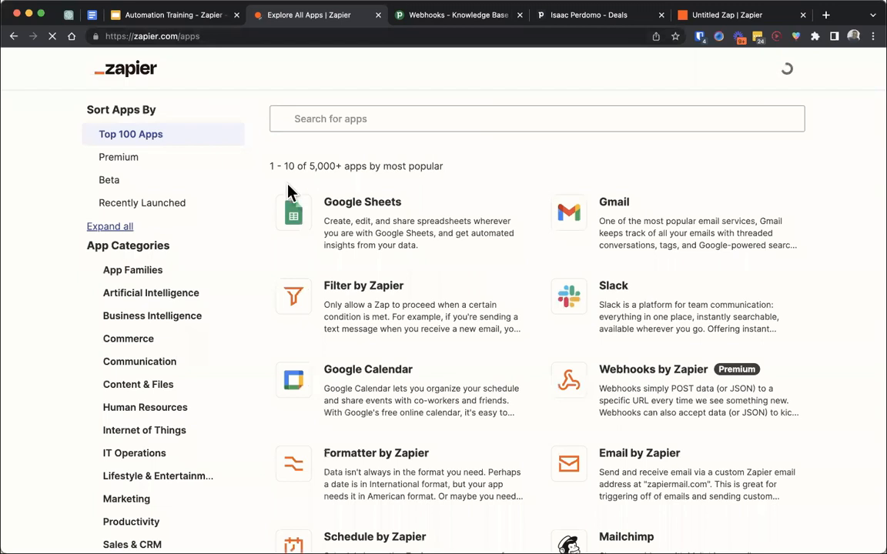
- Search the app directory for pipedrive, open its integrations page and filter the supported list to Actions
left_click(410, 121)
type("pipedrive")
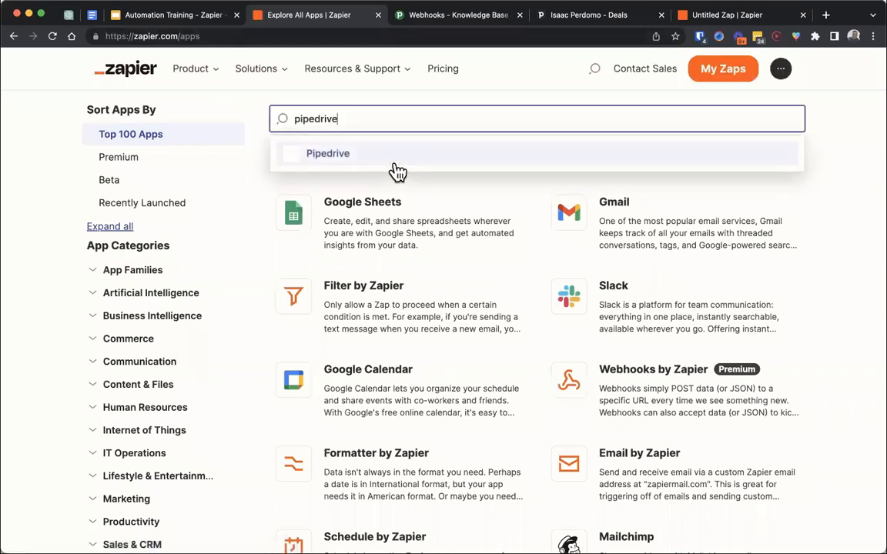
left_click(393, 163)
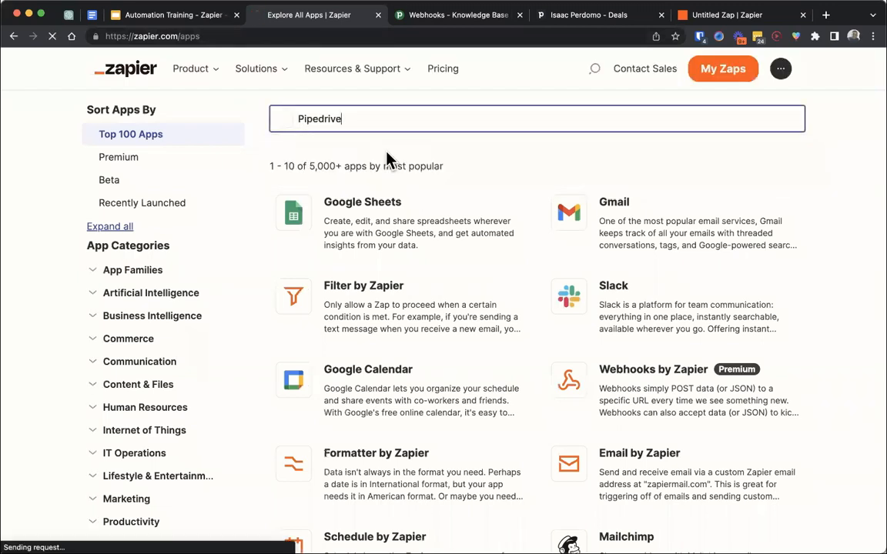
scroll(271, 273, "down", 8)
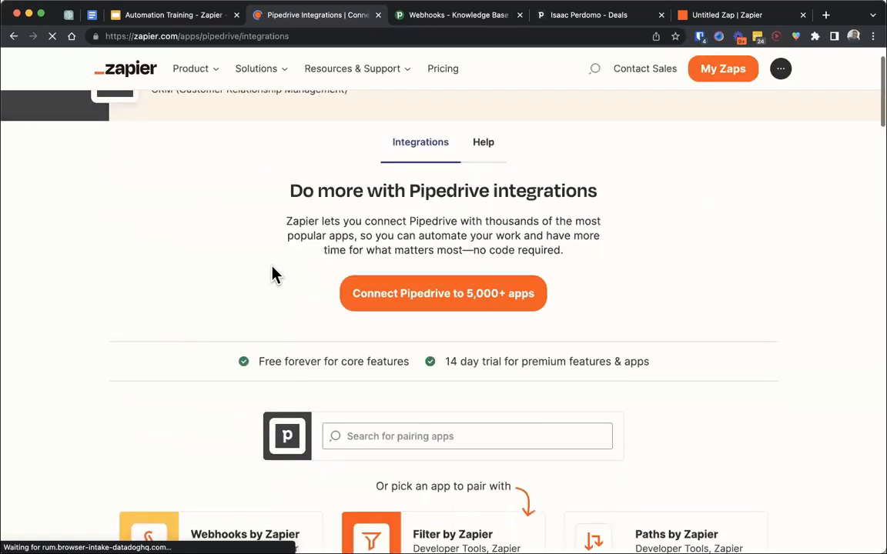
scroll(273, 275, "down", 15)
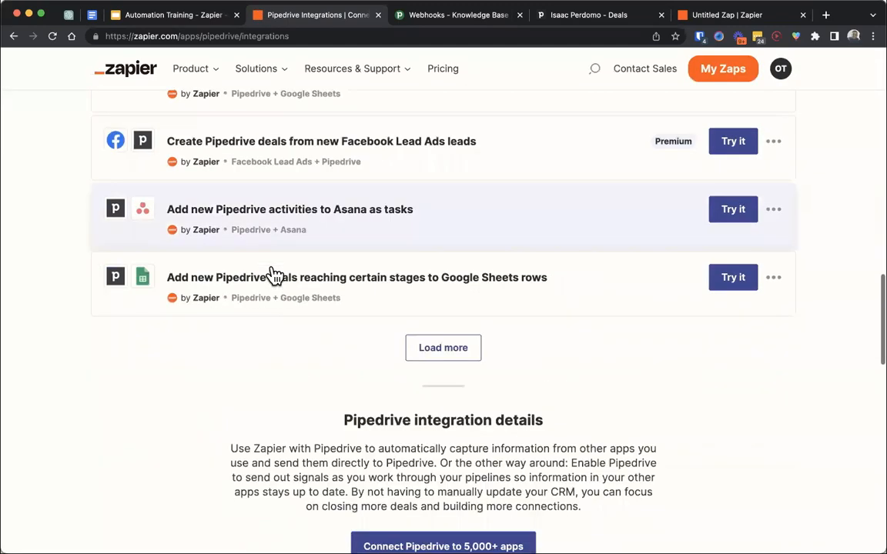
left_click(435, 233)
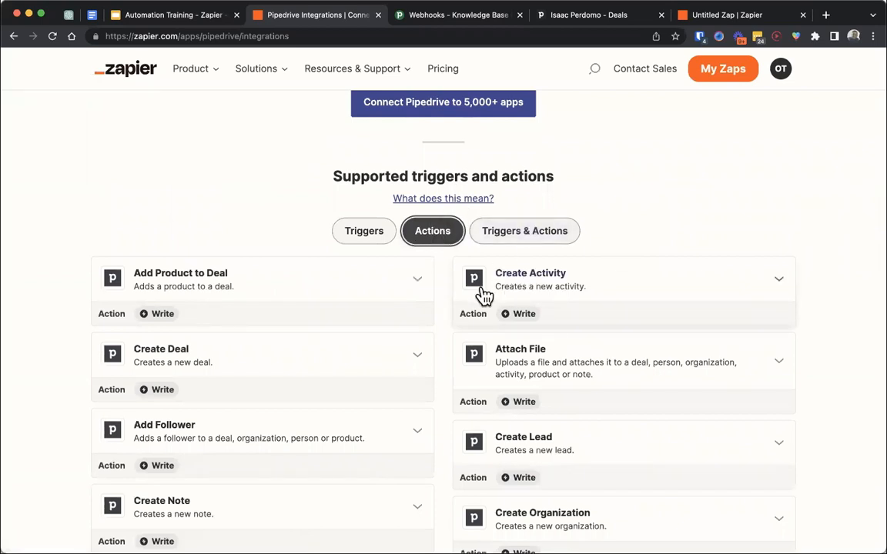
- Load the full list of Pipedrive actions and check which activity-related ones and API Request options it offers
left_click(635, 300)
left_click(639, 275)
scroll(616, 204, "down", 3)
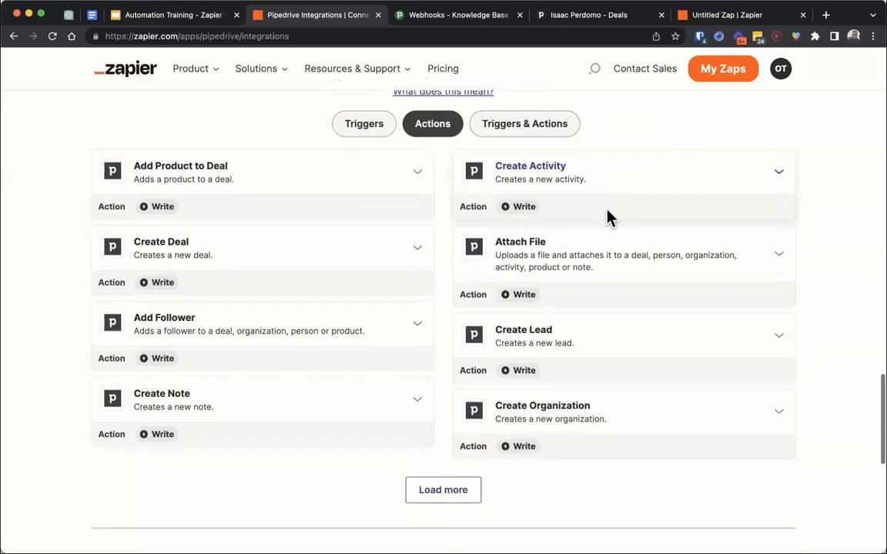
left_click(456, 487)
scroll(458, 493, "down", 5)
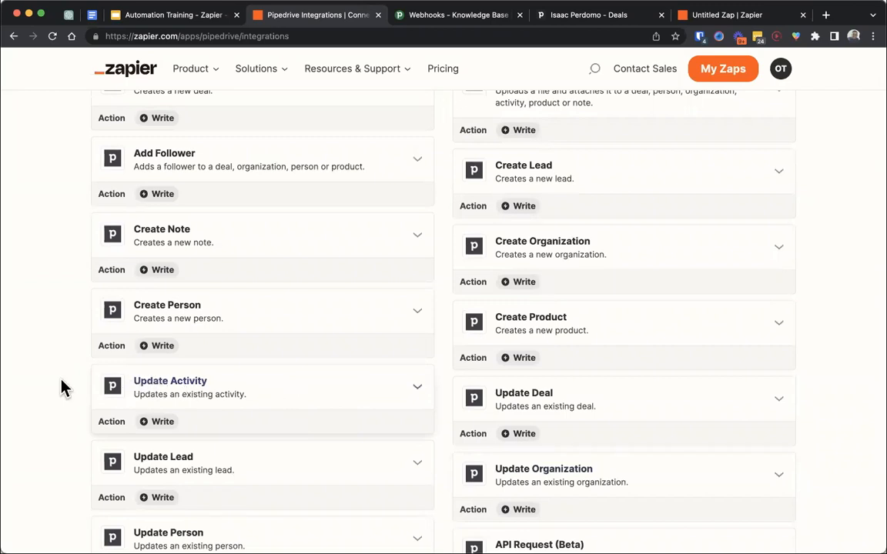
scroll(63, 387, "down", 3)
scroll(63, 387, "down", 7)
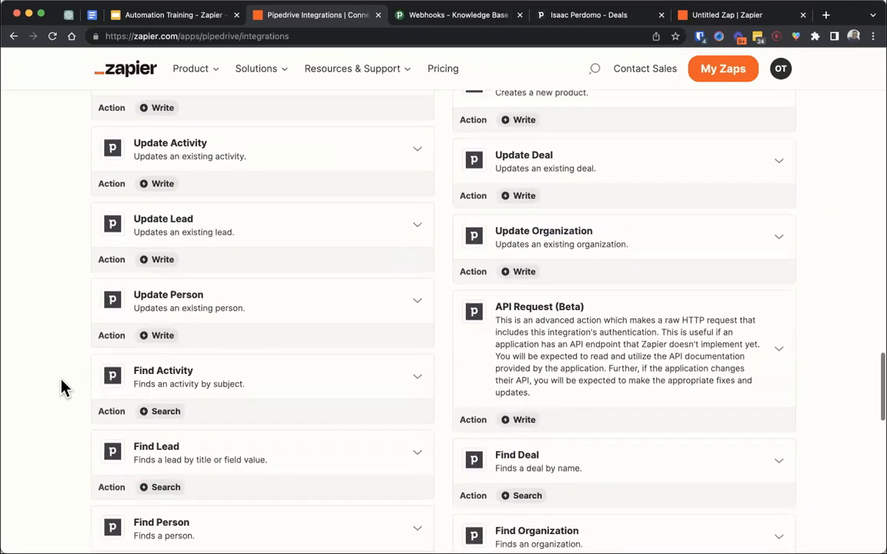
scroll(63, 387, "down", 10)
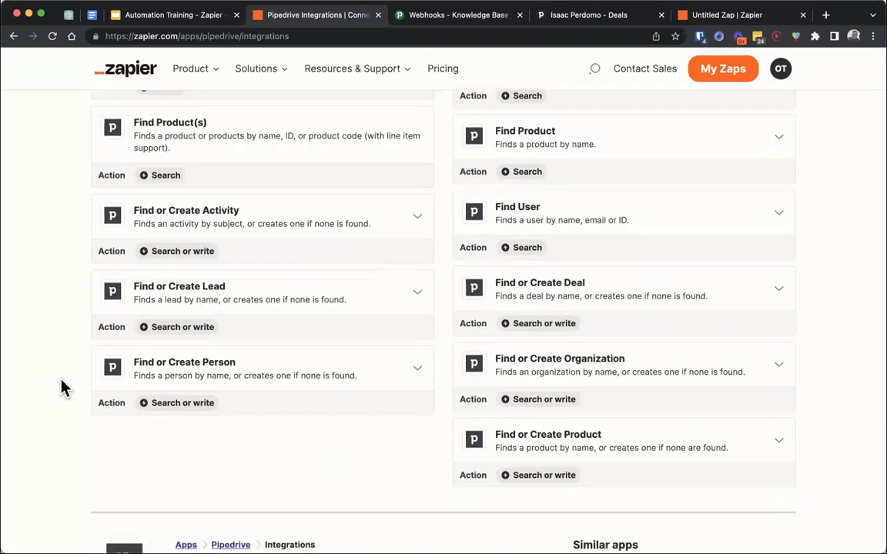
scroll(63, 387, "up", 7)
scroll(63, 387, "up", 7)
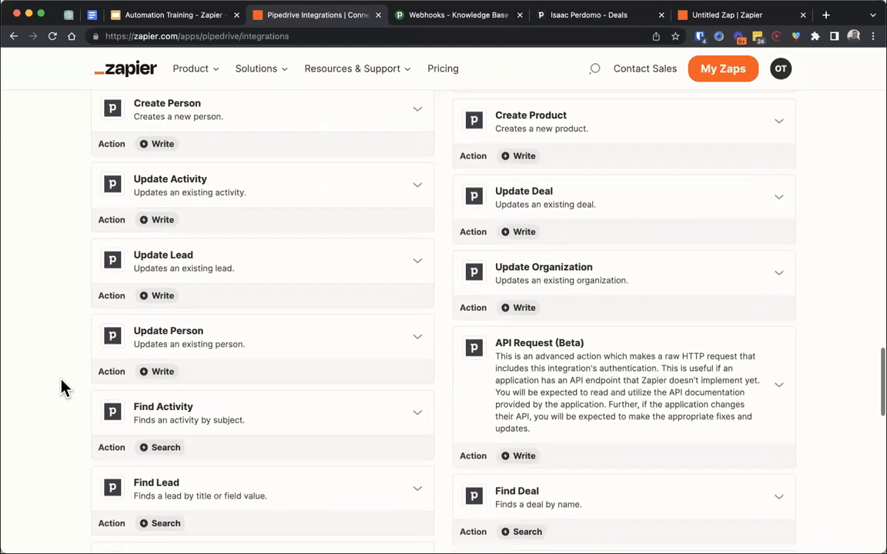
- Return to the presentation, advance to the slide on understanding API terms, and switch to the Pipedrive deal
left_click(174, 15)
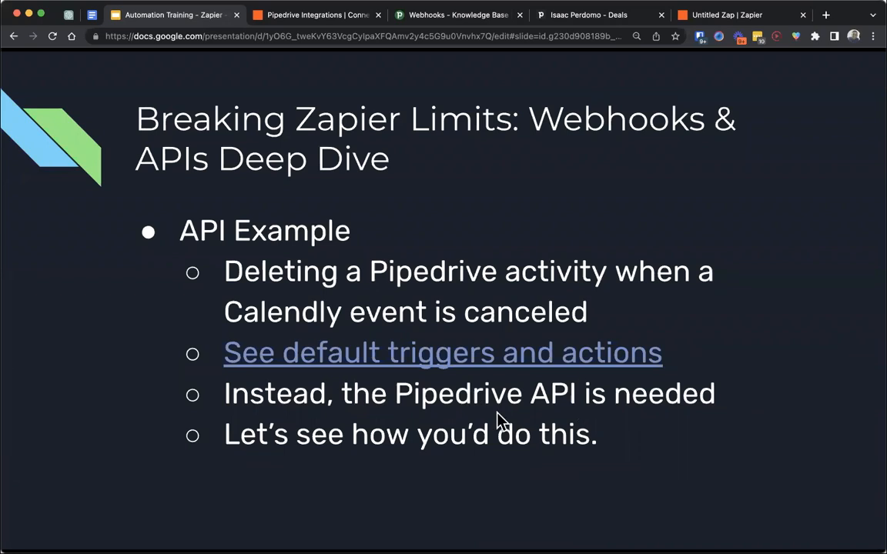
key("Right")
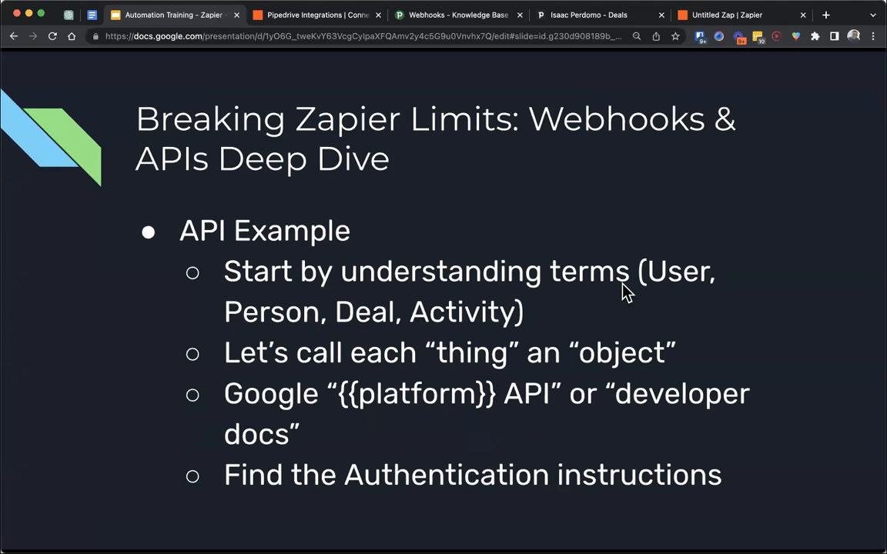
left_click(566, 17)
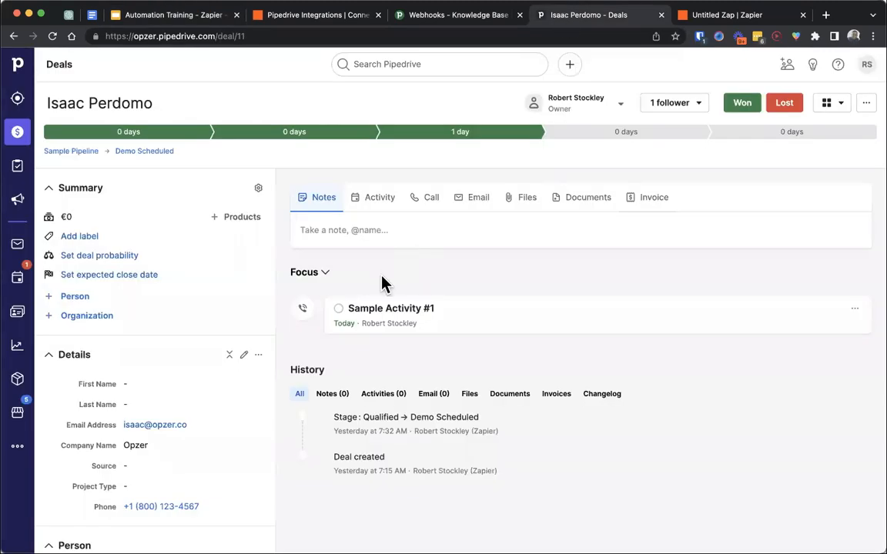
- View the fields of the deal's new activity form, close it without saving, and return to the presentation
left_click(375, 207)
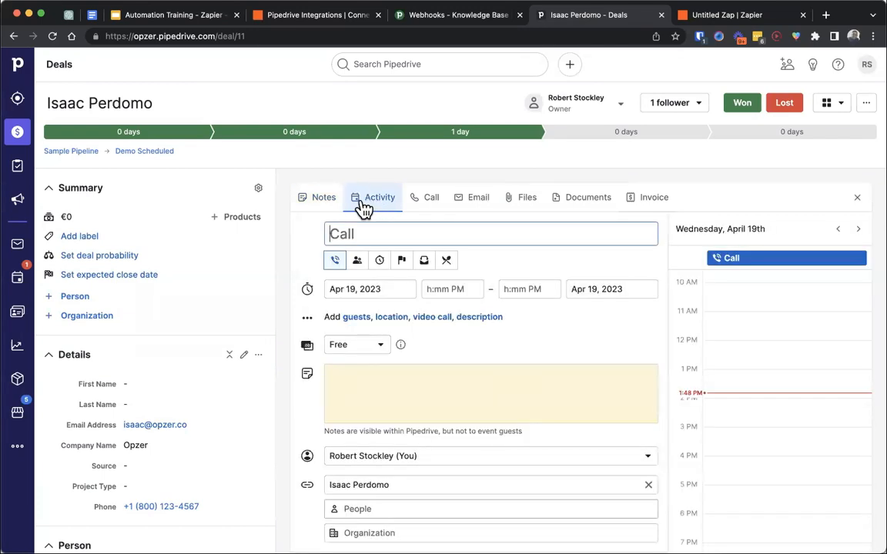
left_click(351, 237)
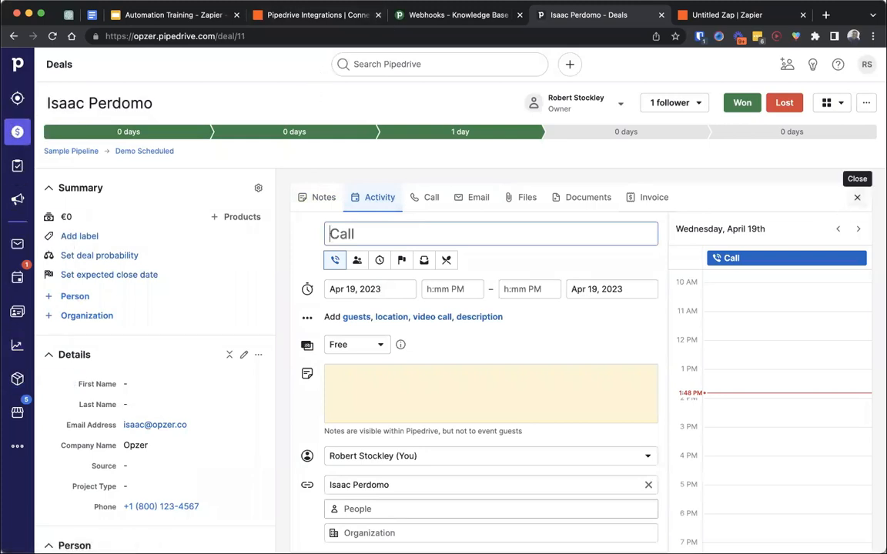
left_click(857, 197)
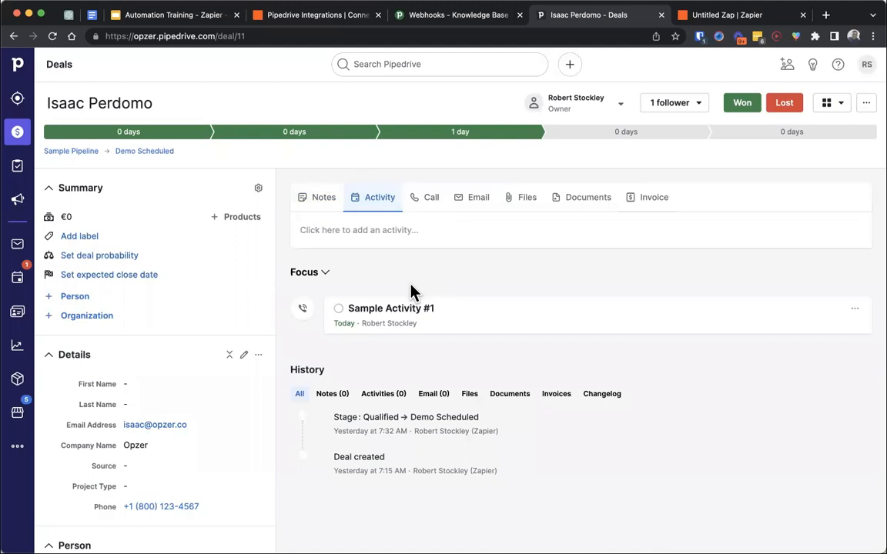
left_click(204, 17)
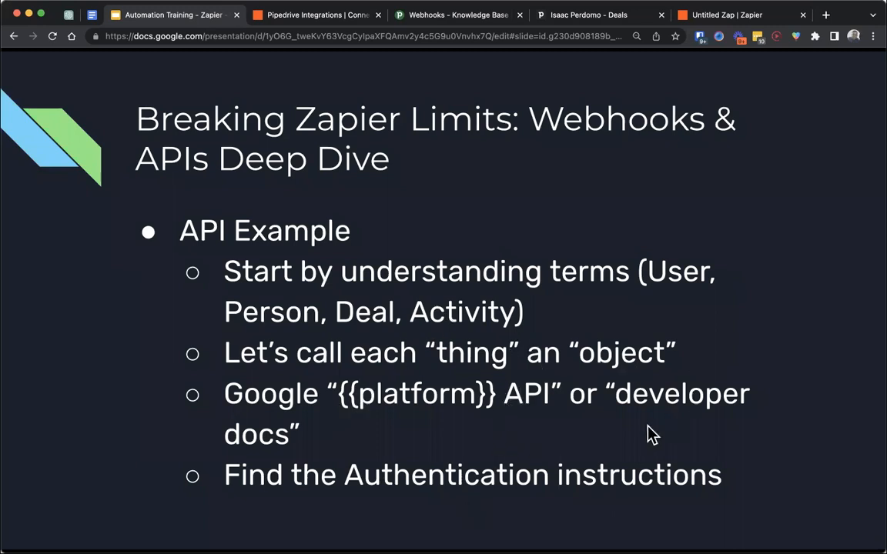
- Switch to the Pipedrive integrations page and run a Google search for "pipedrive api" in its place
left_click(319, 17)
left_click(211, 35)
type("pip")
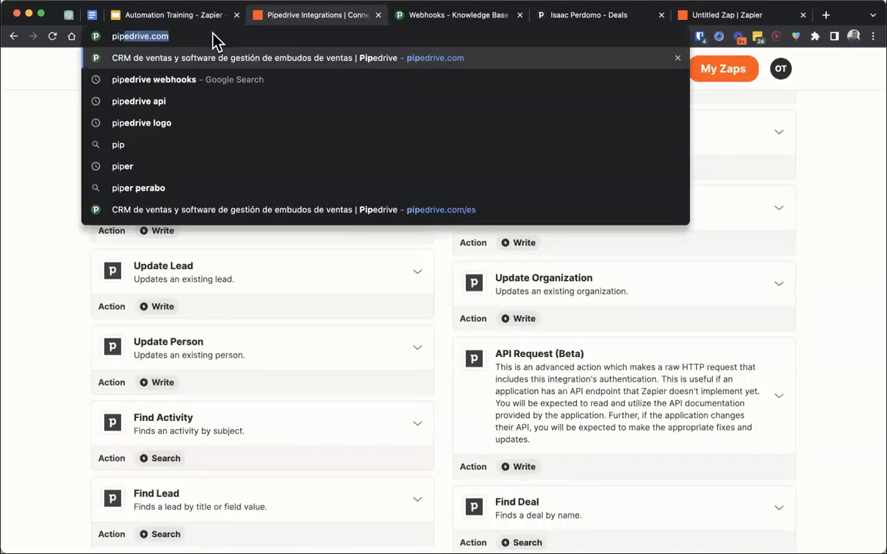
type("edrive api")
key("Return")
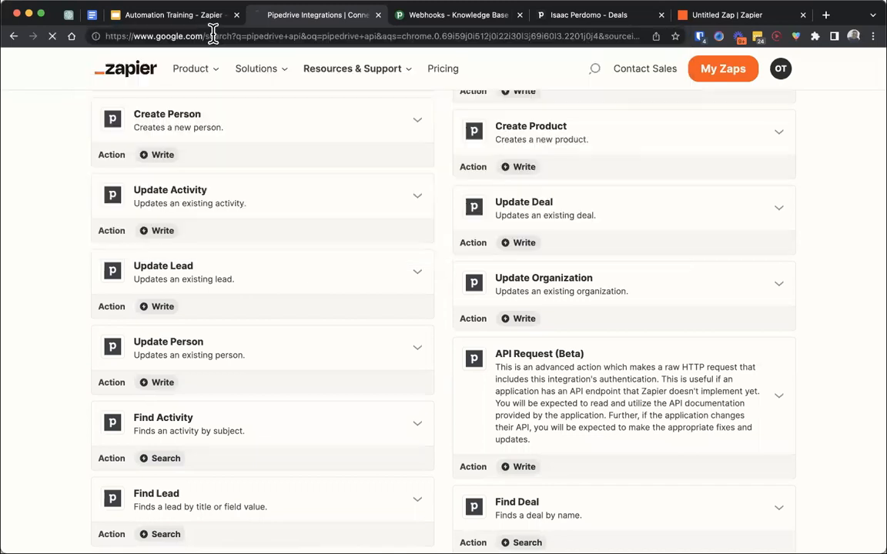
- View the "About the Pipedrive API - Getting started" page from the search results and go back to the results
scroll(286, 208, "down", 5)
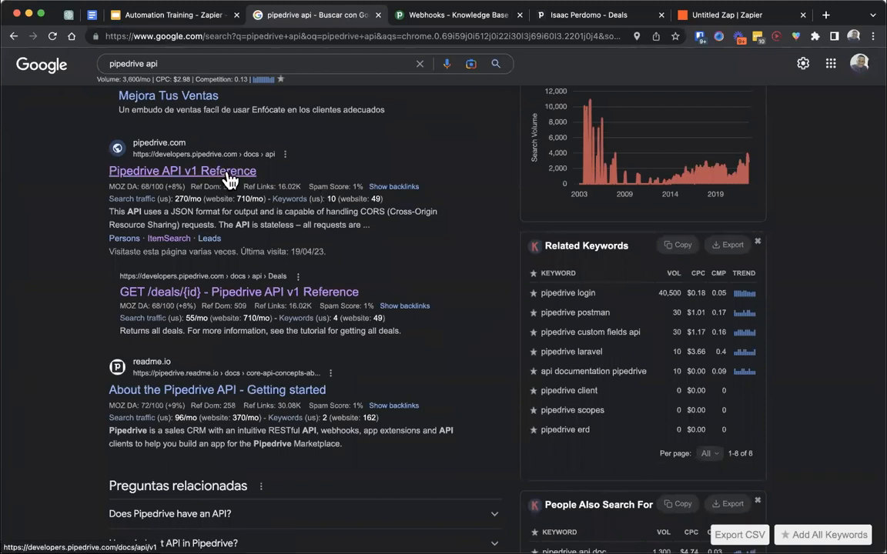
scroll(229, 193, "down", 2)
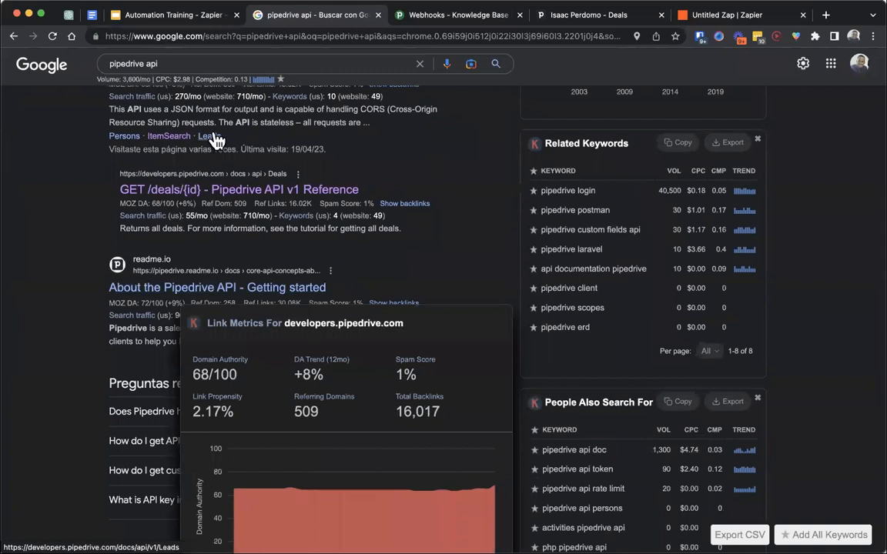
scroll(192, 130, "up", 1)
scroll(182, 339, "down", 1)
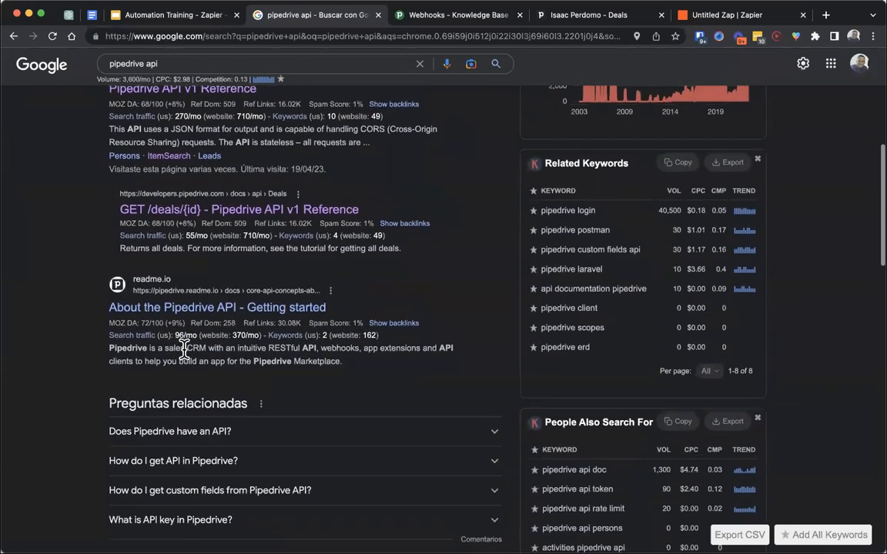
left_click(174, 307)
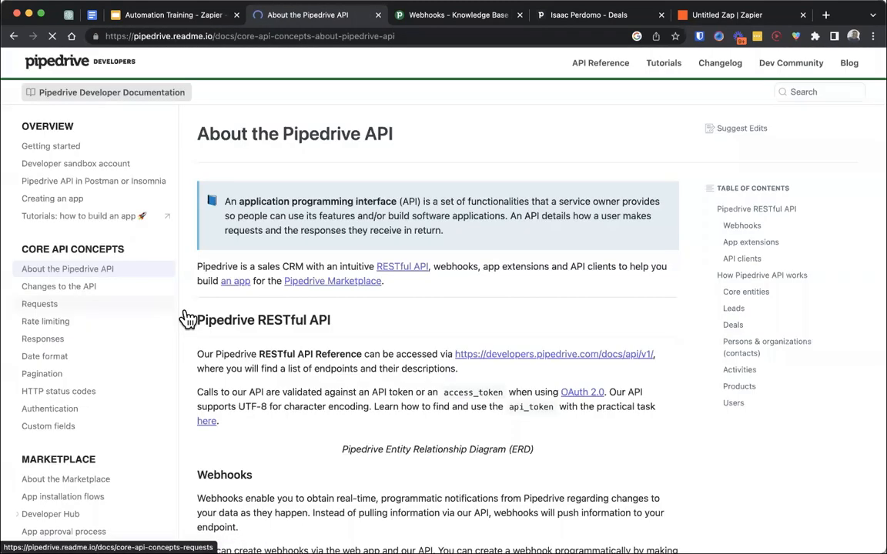
left_click(10, 34)
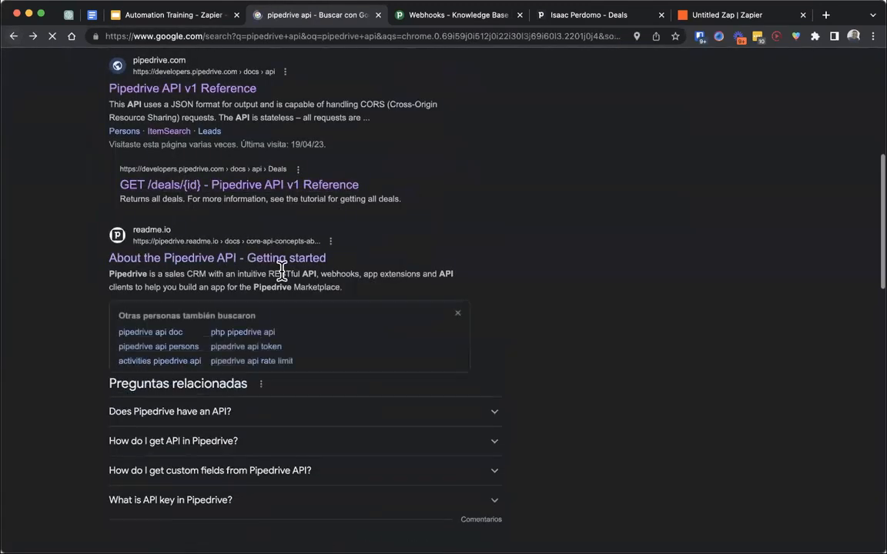
- Look through the Google results for "pipedrive api" and open the Pipedrive API v1 Reference
scroll(282, 271, "down", 6)
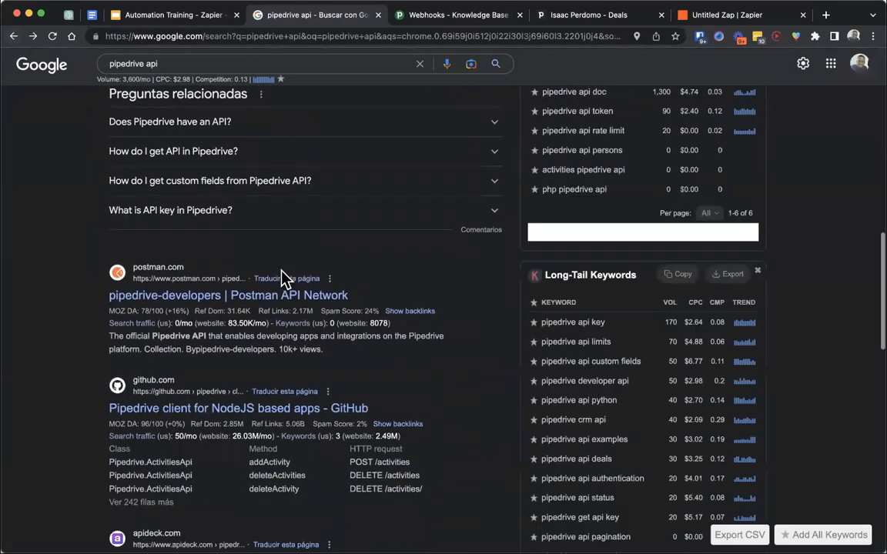
scroll(244, 302, "down", 4)
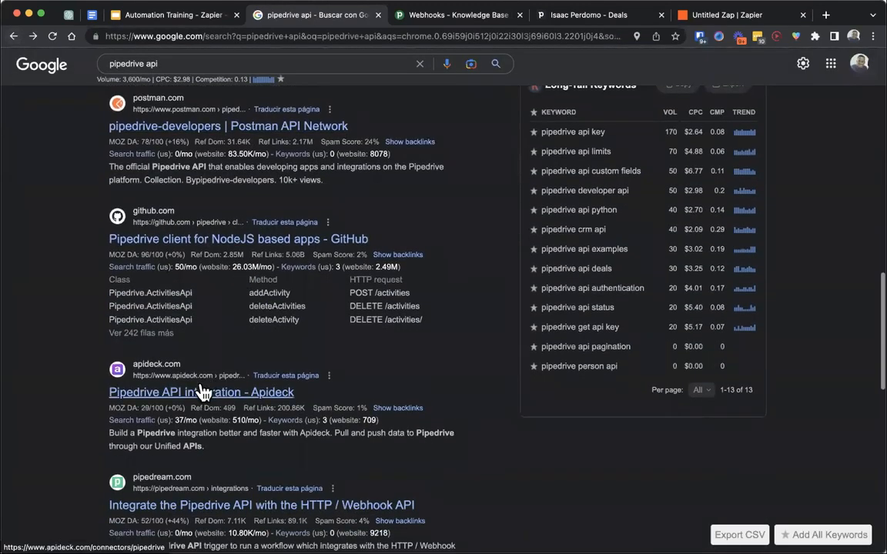
scroll(212, 416, "down", 2)
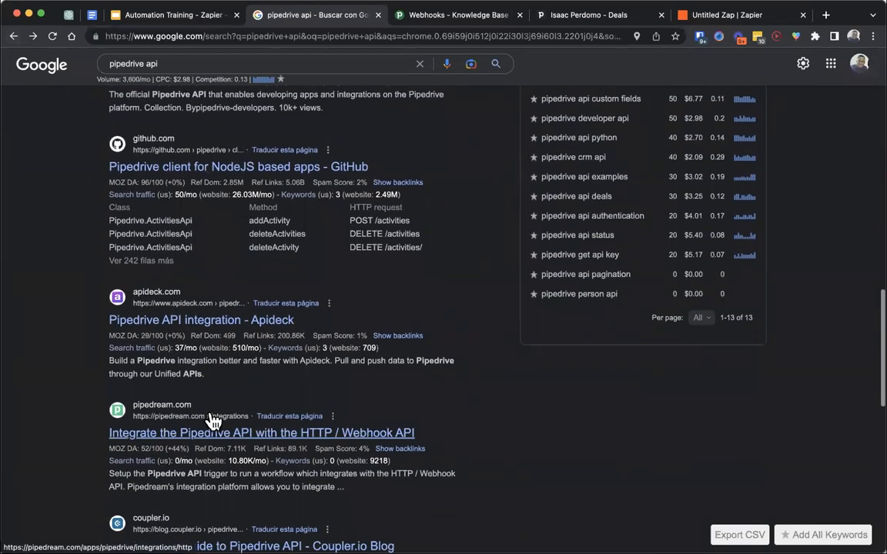
scroll(266, 365, "up", 15)
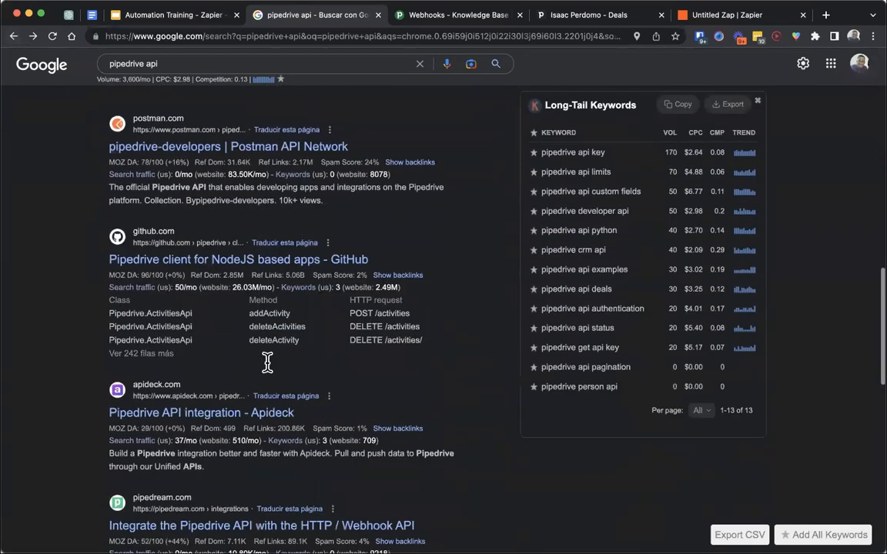
left_click(230, 337)
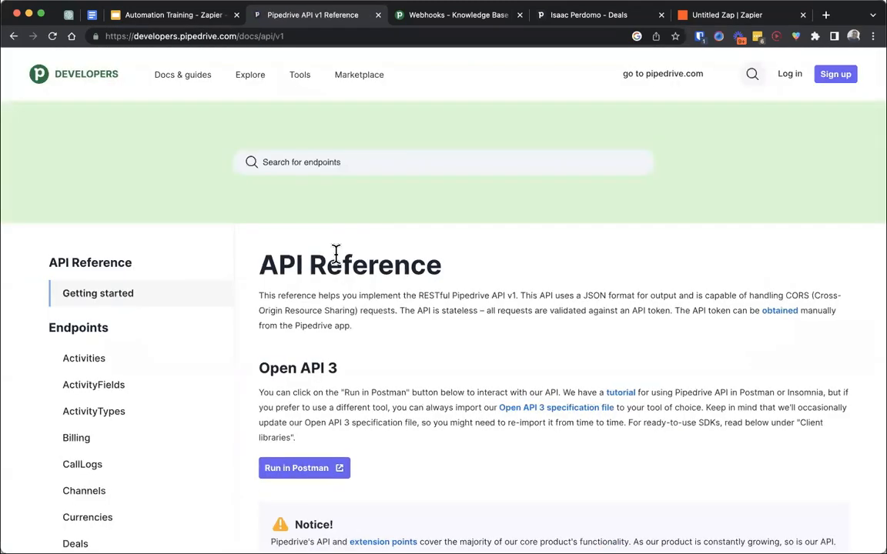
- View the API Reference's getting started page and highlight the Endpoints heading above the list of objects
scroll(336, 254, "down", 5)
scroll(415, 298, "down", 4)
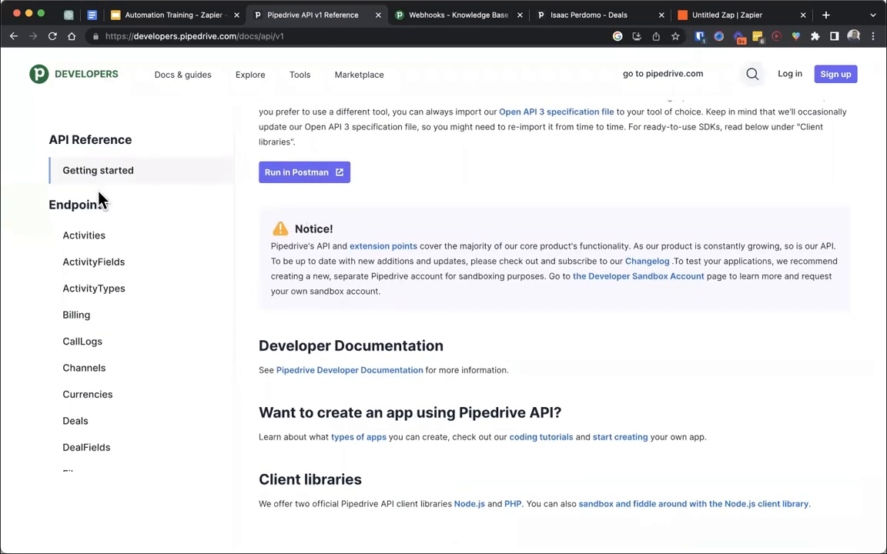
left_click_drag(48, 205, 131, 209)
left_click(131, 209)
- Check the API Example slide in the presentation, return to the Pipedrive API reference, and highlight the Endpoints heading again
left_click(196, 14)
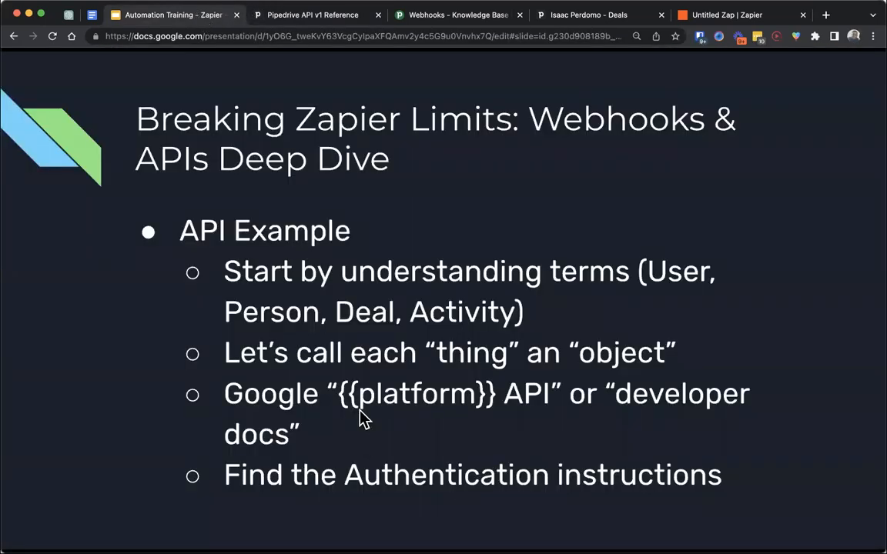
left_click(284, 20)
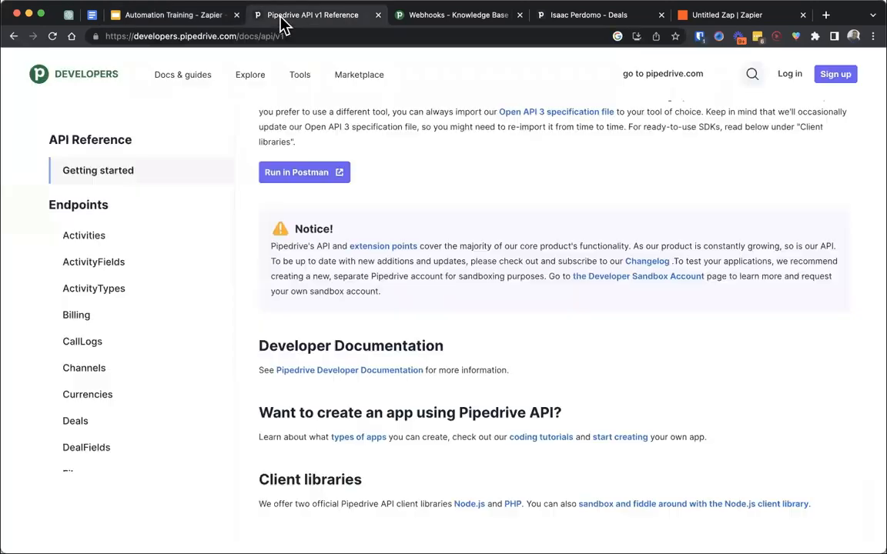
left_click_drag(48, 205, 131, 211)
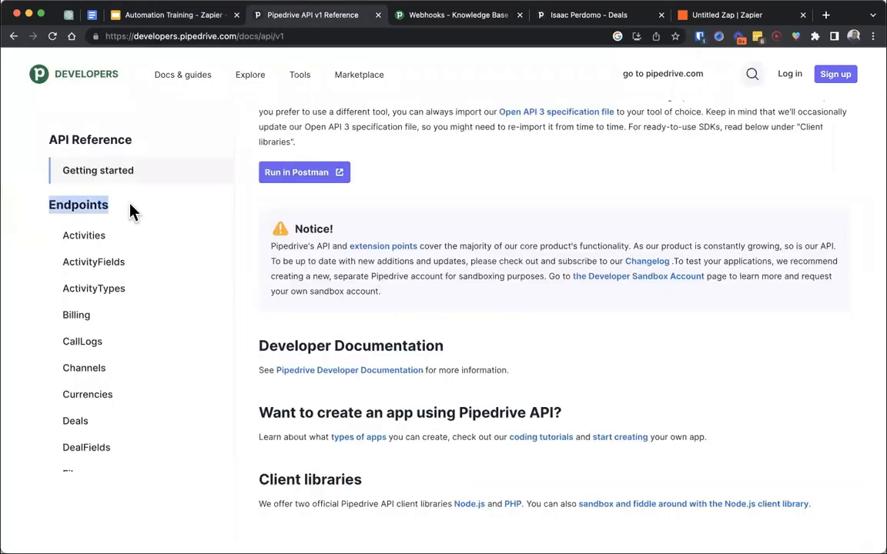
- Open the Pipedrive Developer Documentation from the API reference and go to its Authentication page under Core API Concepts
left_click(305, 372)
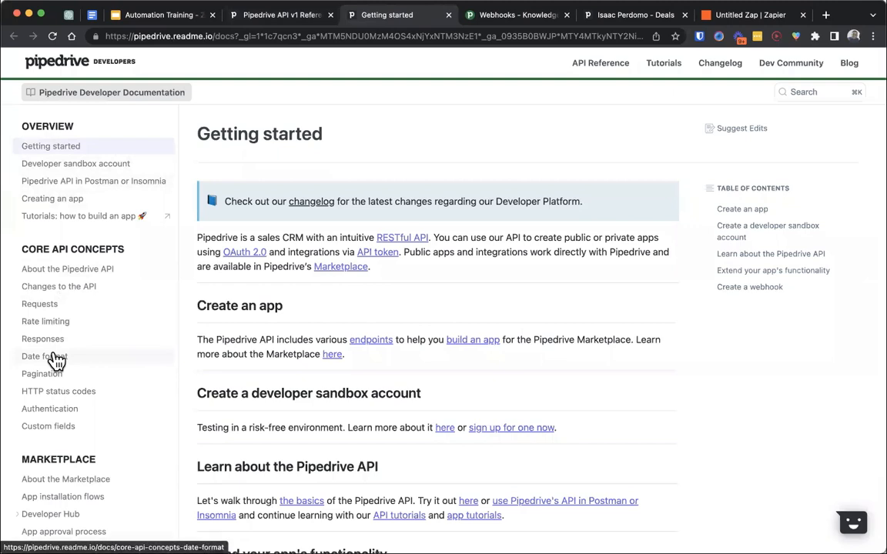
left_click(76, 148)
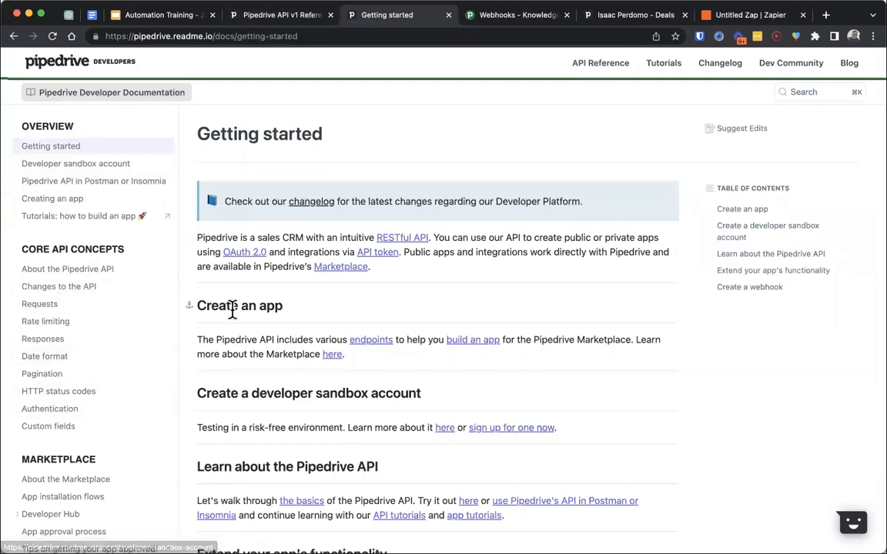
scroll(246, 300, "down", 10)
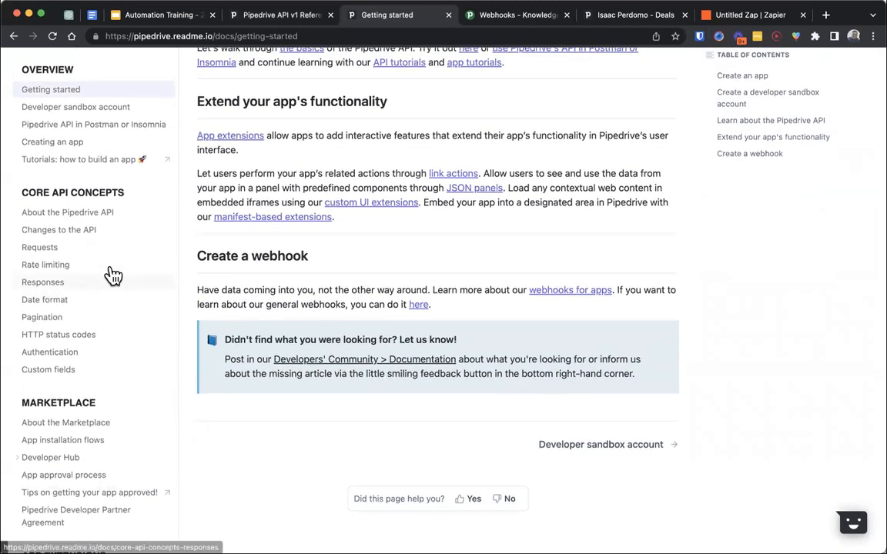
left_click(68, 359)
scroll(397, 336, "down", 1)
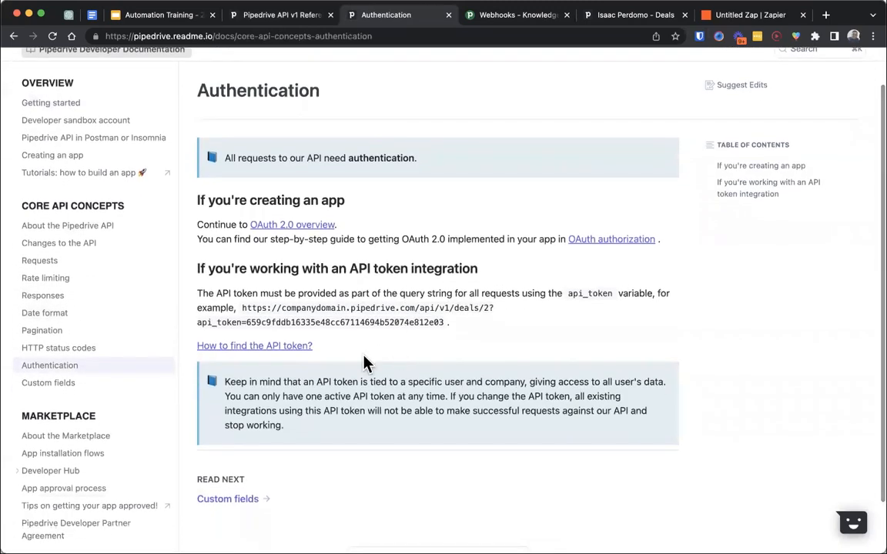
- Highlight the app creation heading, the API token integration section, and its example request URL on the Authentication page
left_click_drag(345, 200, 183, 199)
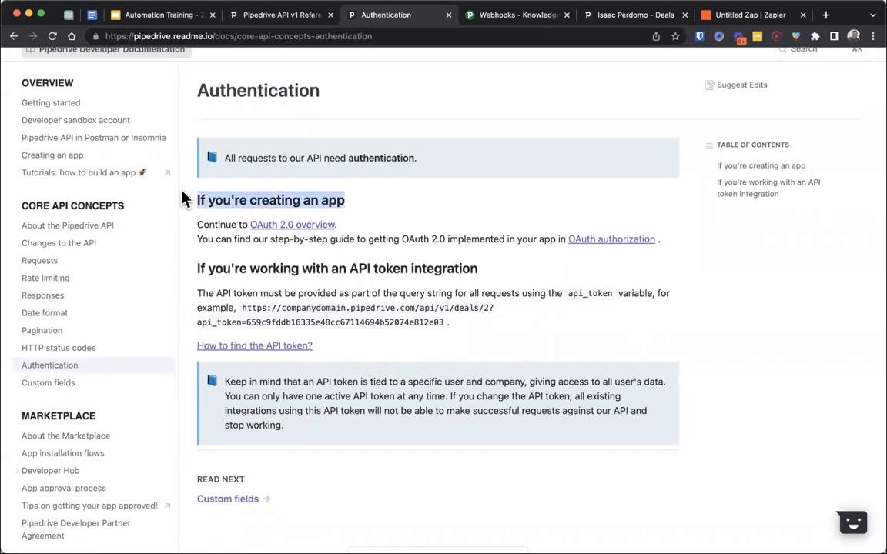
left_click_drag(499, 274, 301, 259)
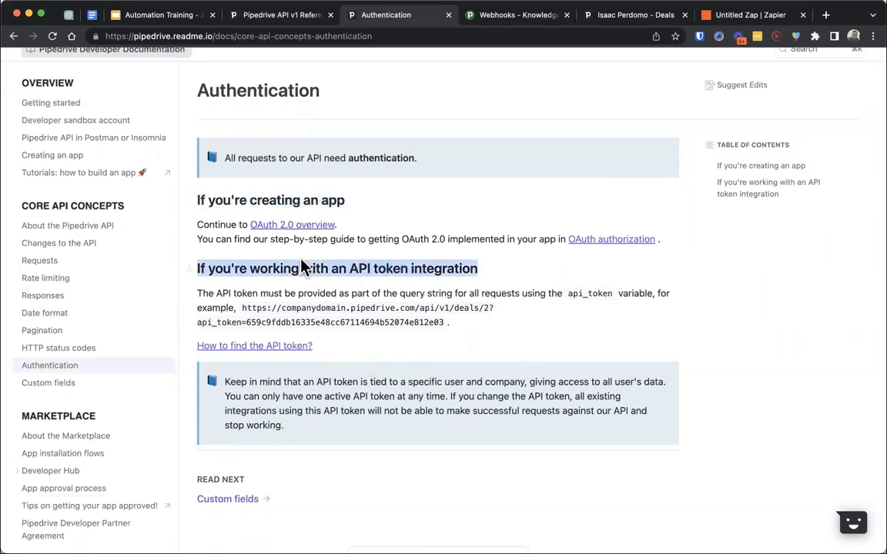
left_click(198, 263)
left_click_drag(198, 263, 353, 348)
left_click(352, 348)
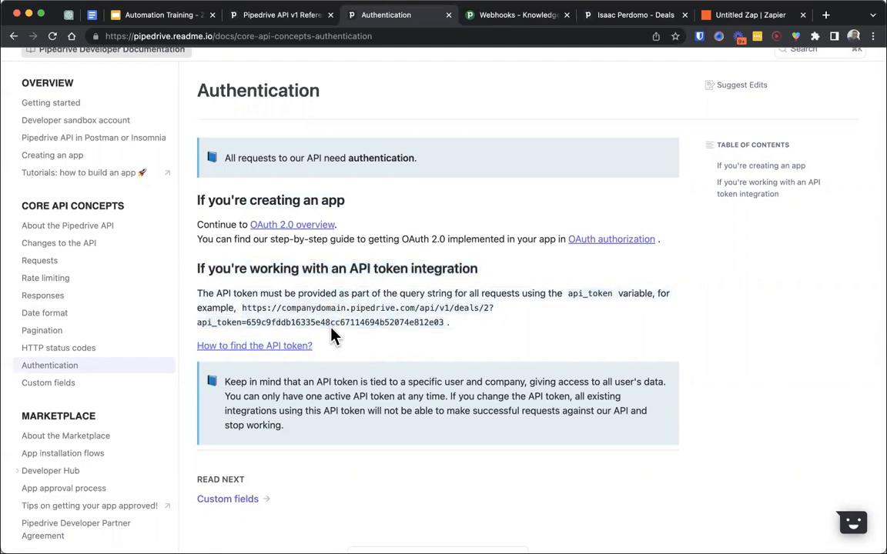
left_click_drag(449, 329, 243, 307)
left_click(427, 339)
- Advance the presentation to the slide on finding a list of endpoints and return to the Pipedrive API v1 Reference
left_click(181, 18)
left_click(327, 243)
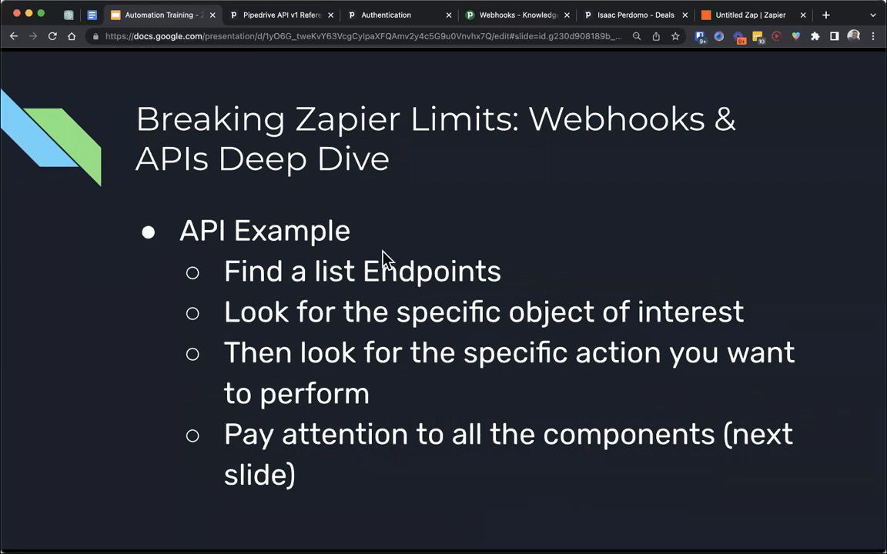
left_click(287, 20)
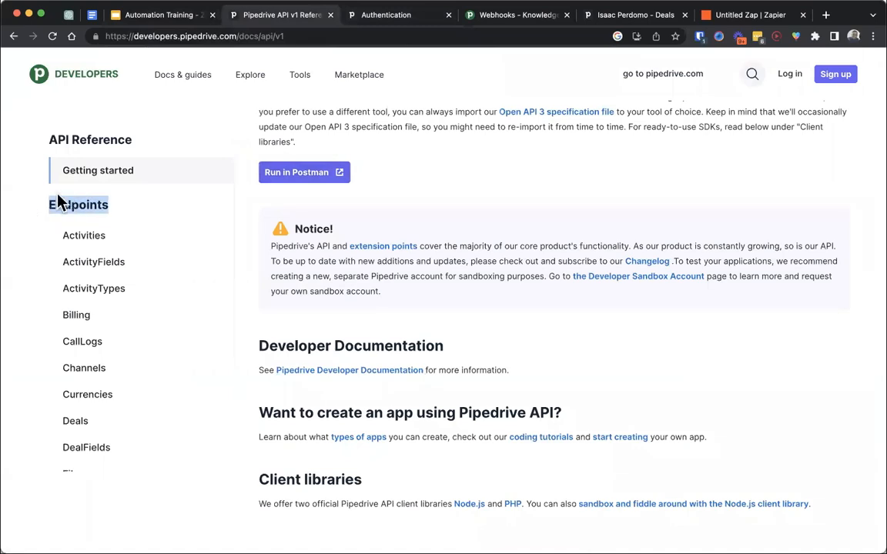
- Look through the Endpoints list, open Activities, and view the documentation for "Delete an activity"
scroll(80, 428, "down", 10)
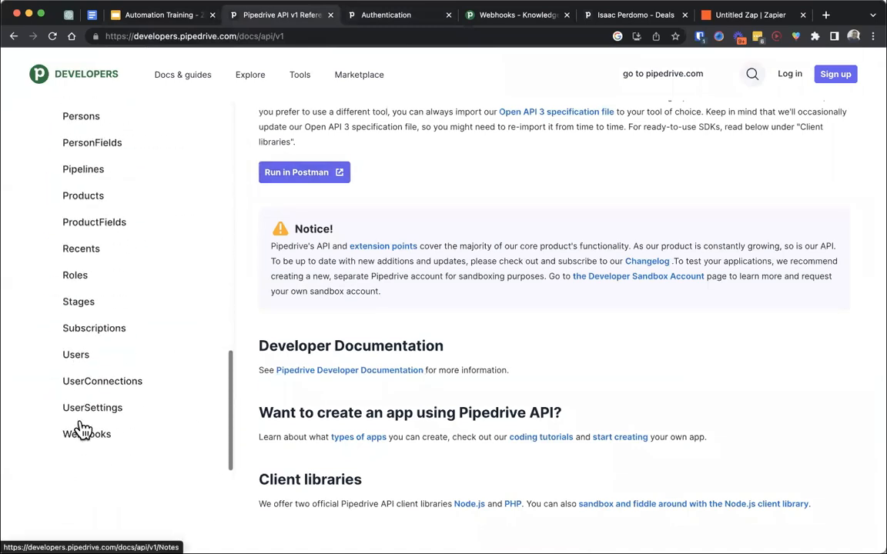
scroll(83, 430, "up", 10)
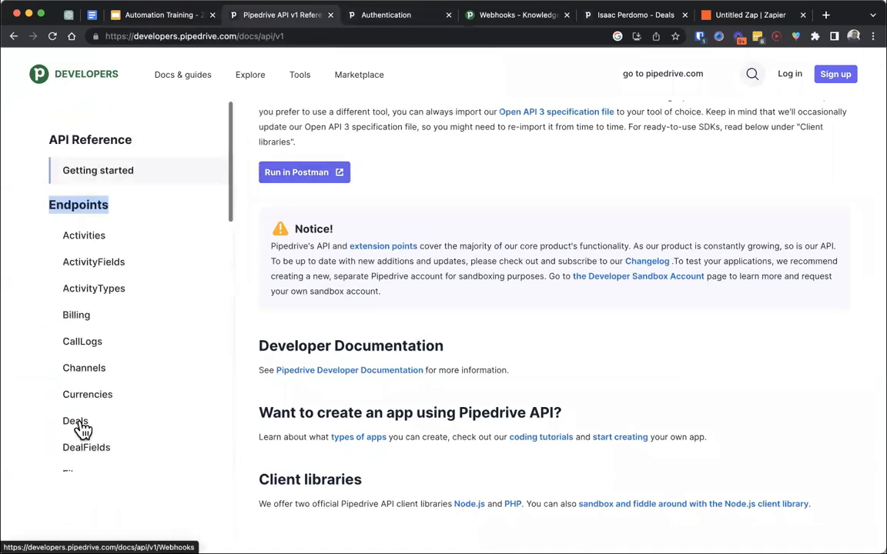
left_click(89, 237)
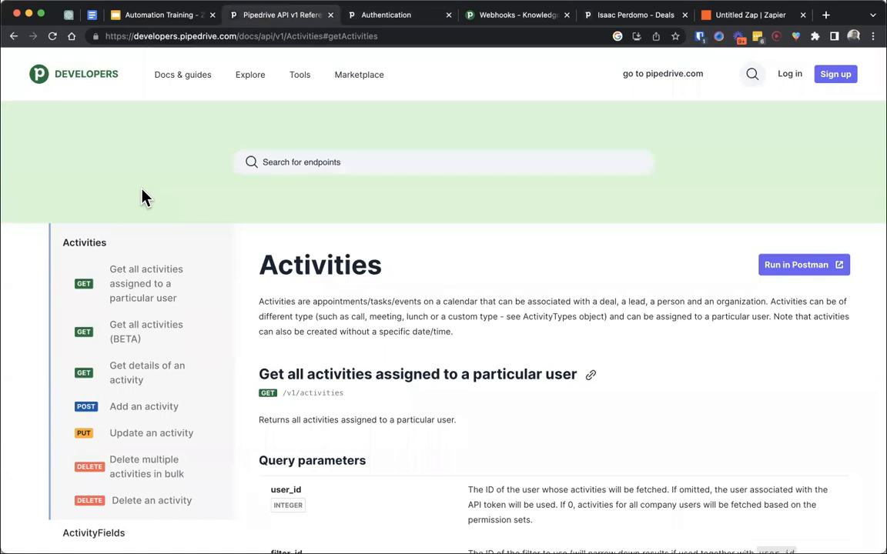
scroll(141, 201, "down", 1)
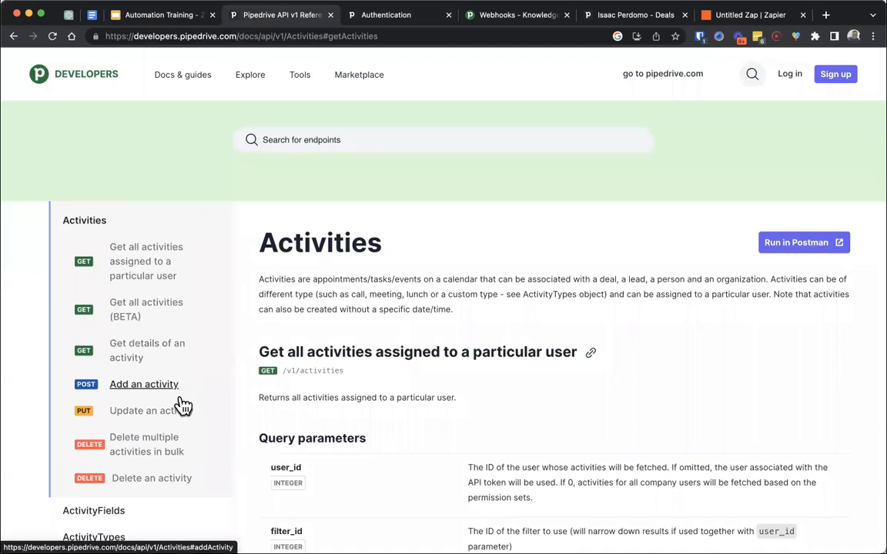
left_click(171, 478)
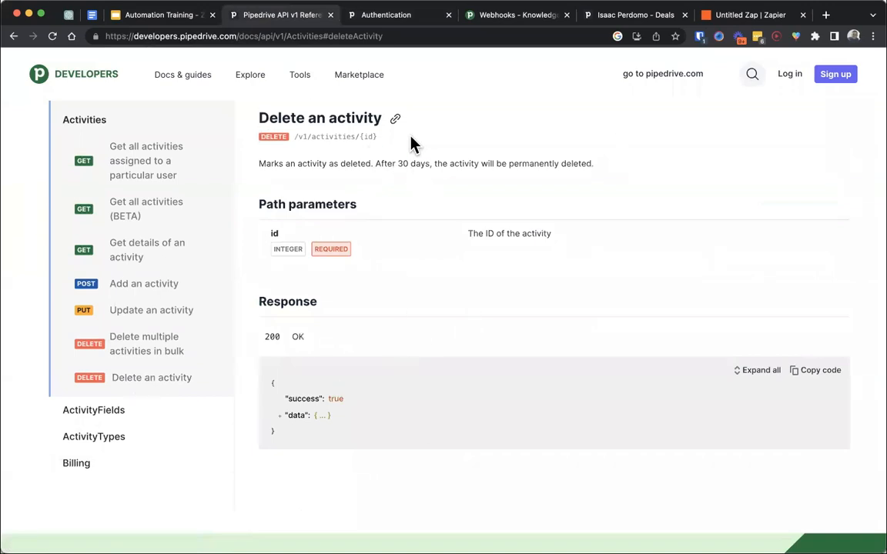
- Glance at the Authentication page and advance the presentation to the annotated "Delete an activity" slide
left_click(382, 16)
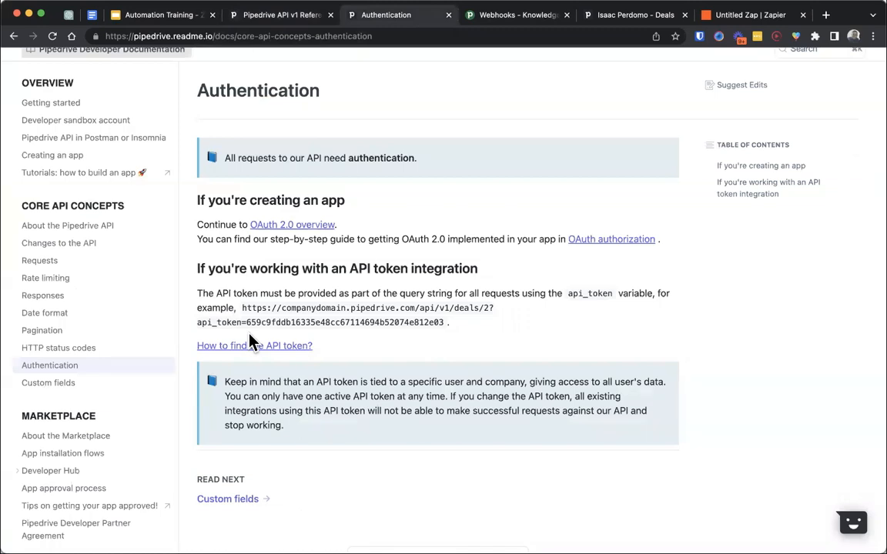
left_click(150, 19)
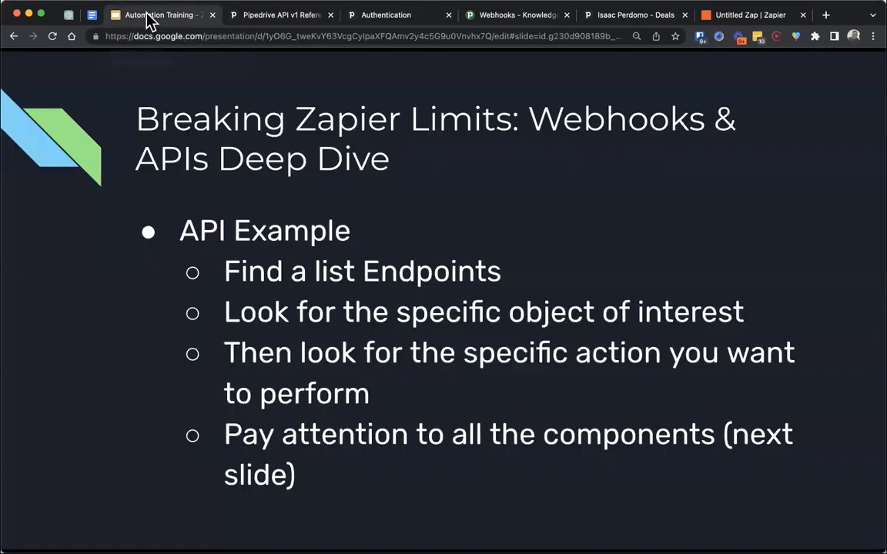
left_click(177, 86)
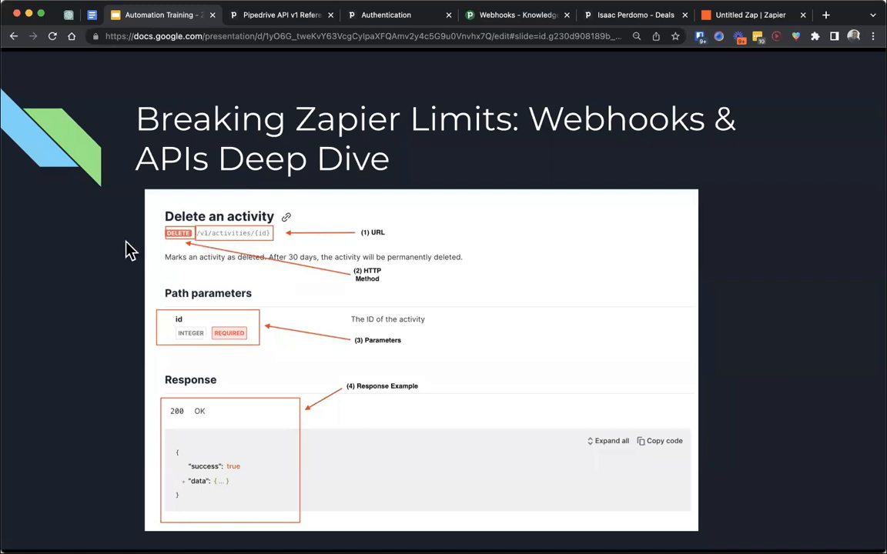
- Open the Requests page of the Pipedrive developer documentation and highlight the base API endpoint URL under URL naming
left_click(377, 17)
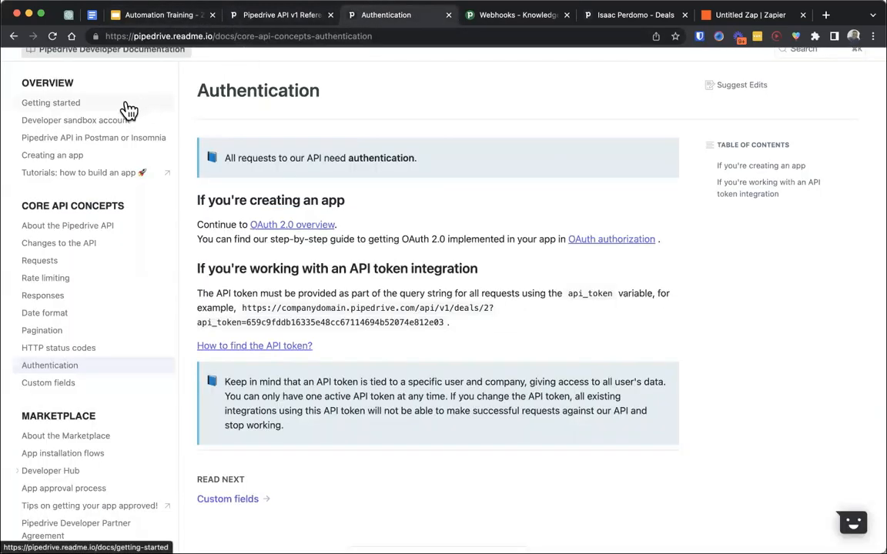
left_click(79, 267)
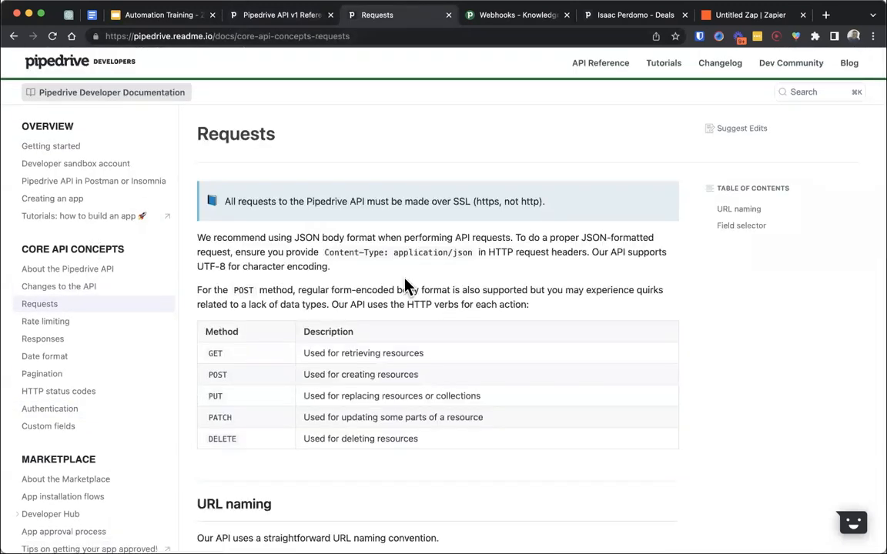
scroll(406, 287, "down", 4)
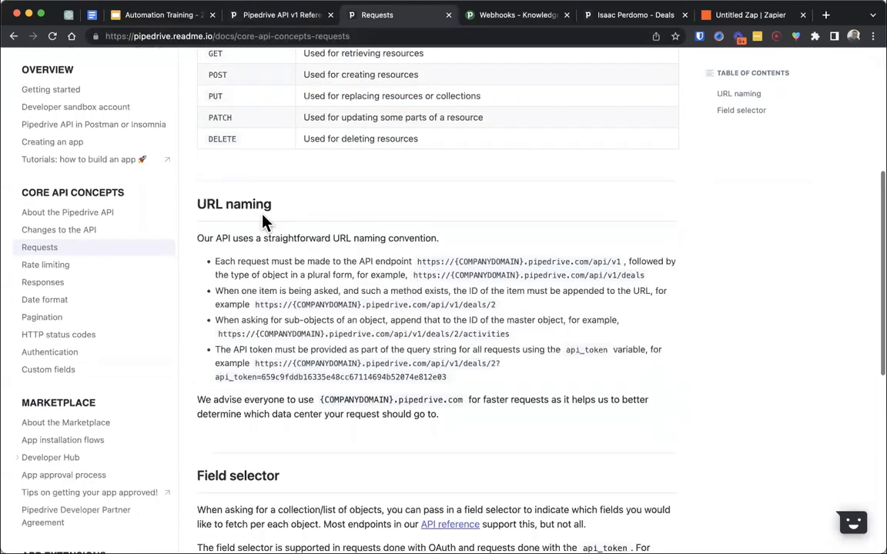
left_click_drag(284, 204, 206, 201)
left_click(311, 197)
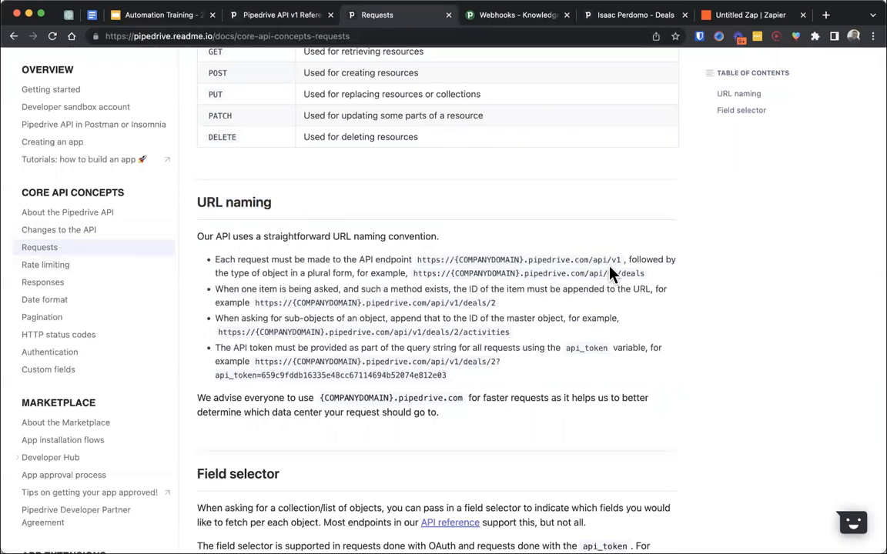
left_click_drag(621, 258, 410, 261)
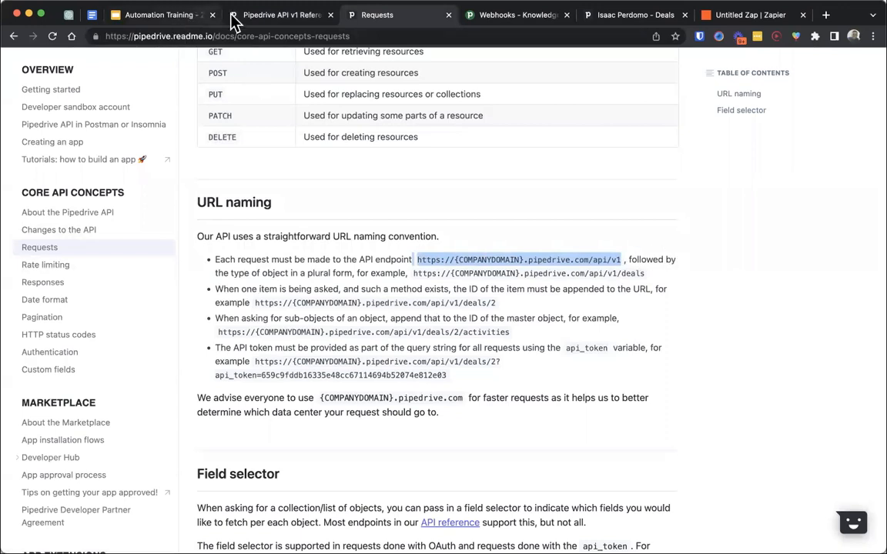
- Return to the presentation and advance to the slide showing the API token authentication instructions
left_click(152, 16)
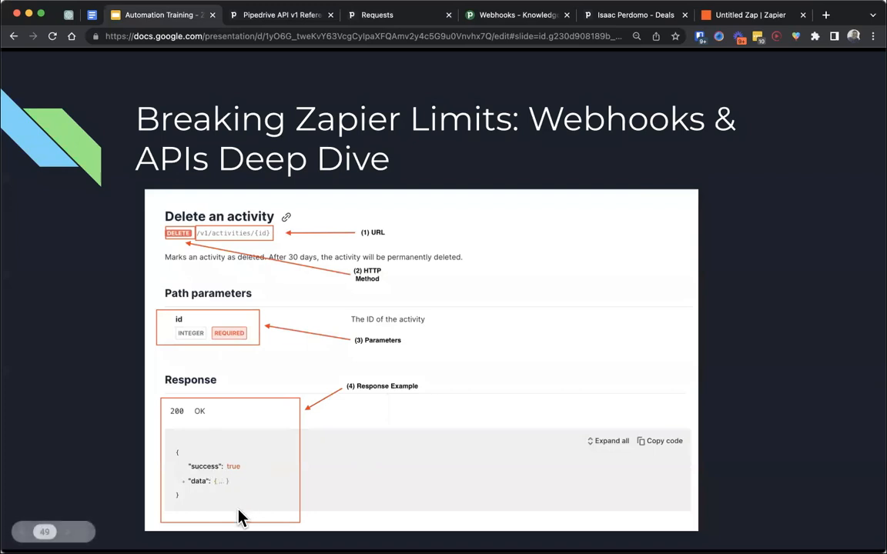
key("Right")
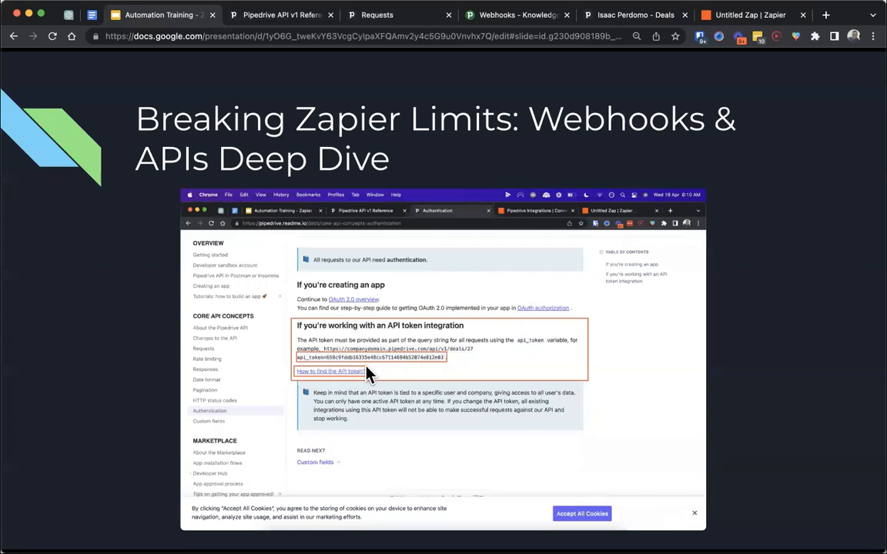
- Open the Authentication documentation's "How to find the API token" guide and highlight the path through Company settings, Personal preferences and API
left_click(367, 22)
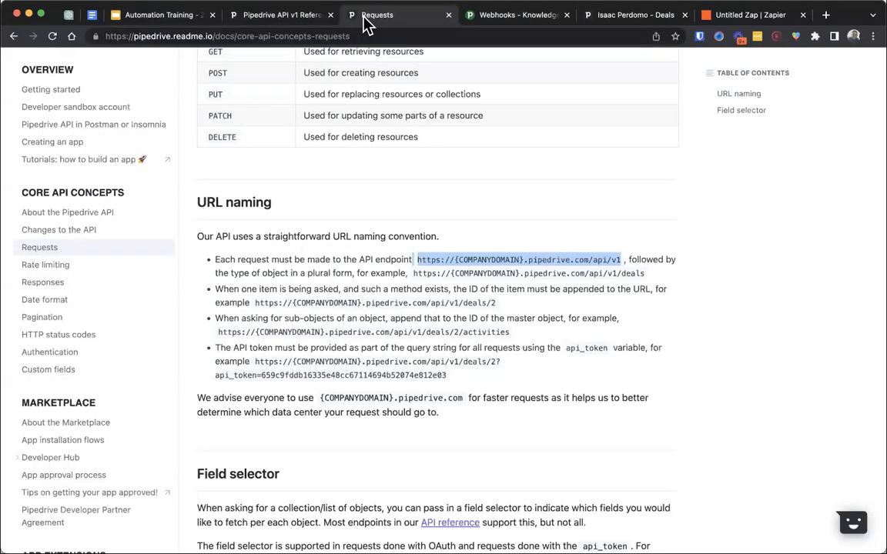
left_click(54, 351)
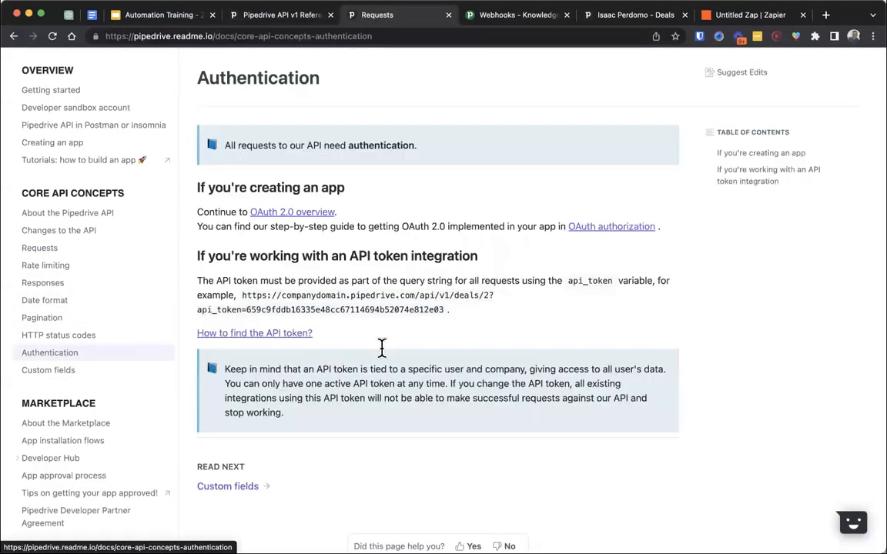
left_click(298, 391)
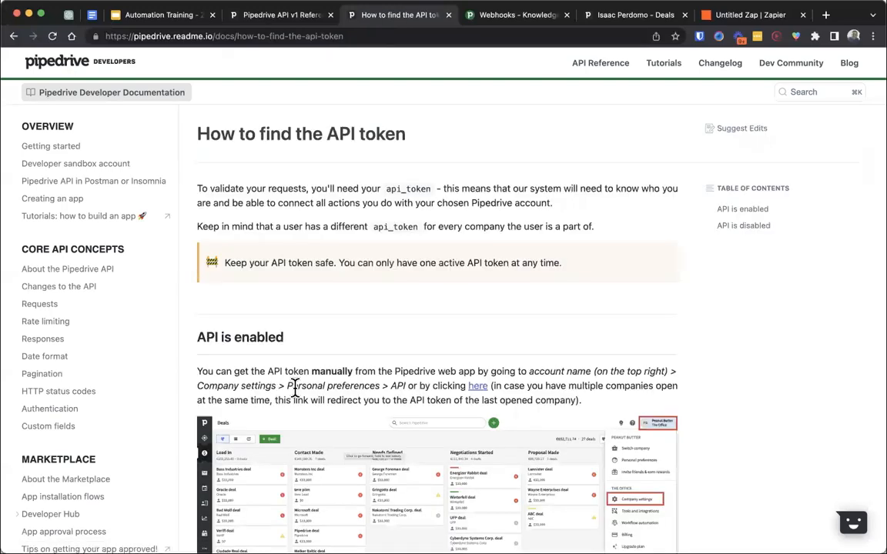
scroll(295, 387, "down", 4)
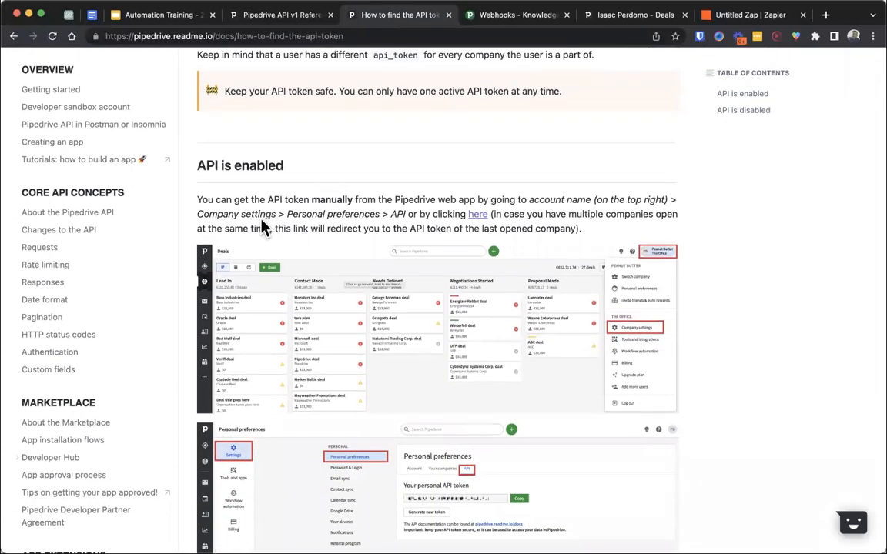
left_click_drag(198, 214, 392, 213)
left_click(396, 214)
double_click(398, 214)
scroll(399, 216, "up", 5)
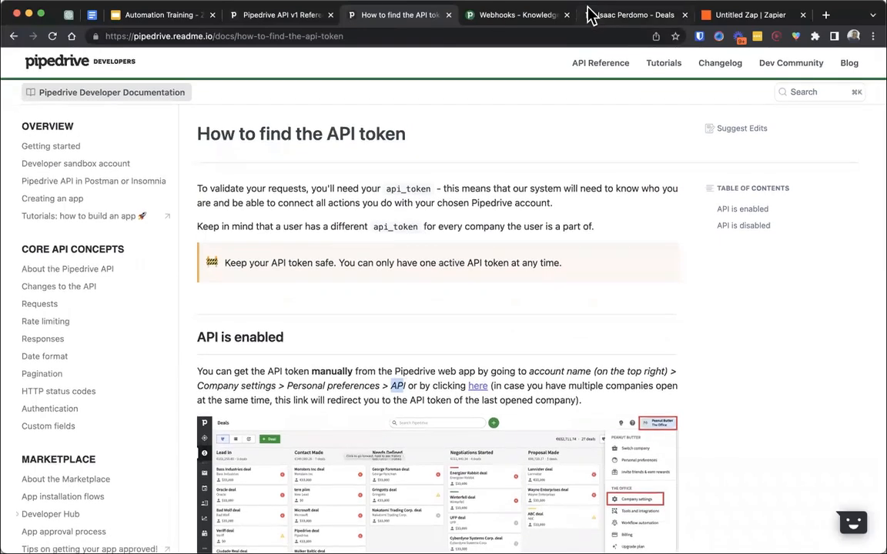
- Switch to the Pipedrive account and open Personal preferences in the company settings
left_click(590, 14)
left_click(867, 64)
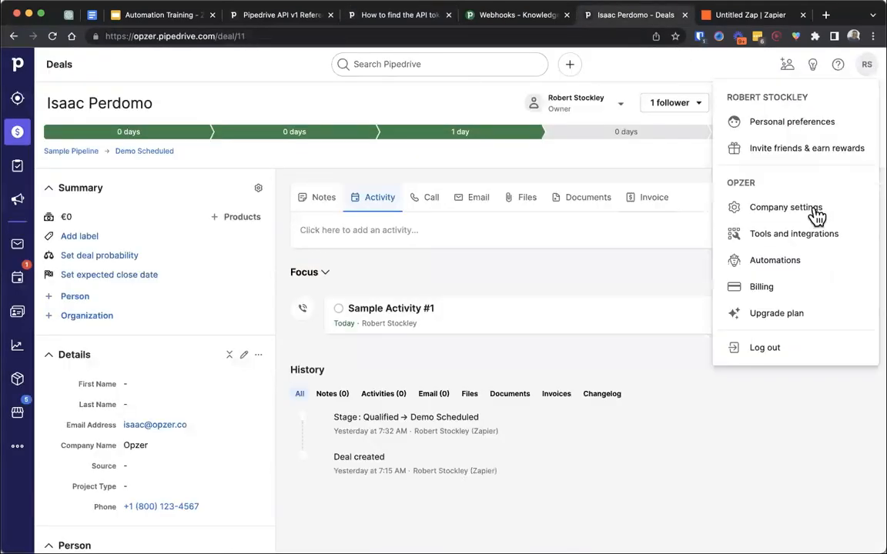
left_click(758, 208)
left_click(262, 126)
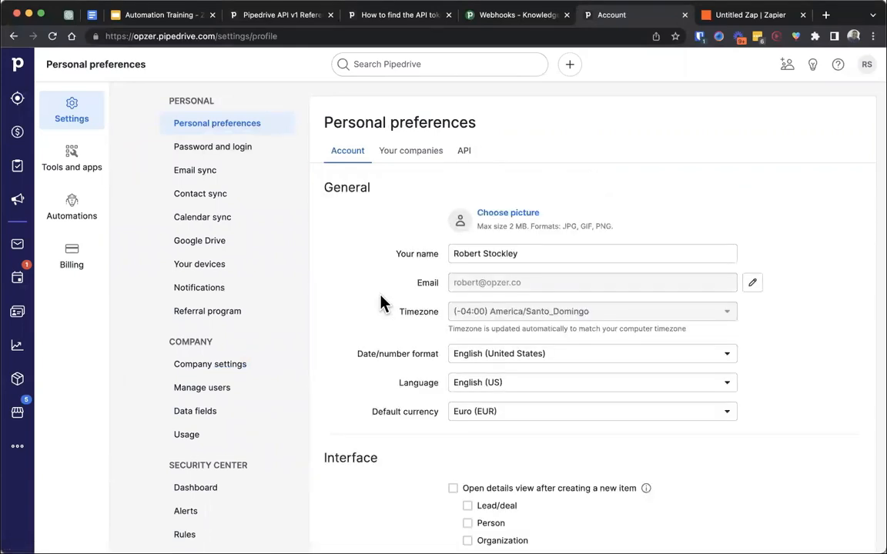
- Return to the presentation and advance to the API Example slide about testing with Postman
left_click(161, 14)
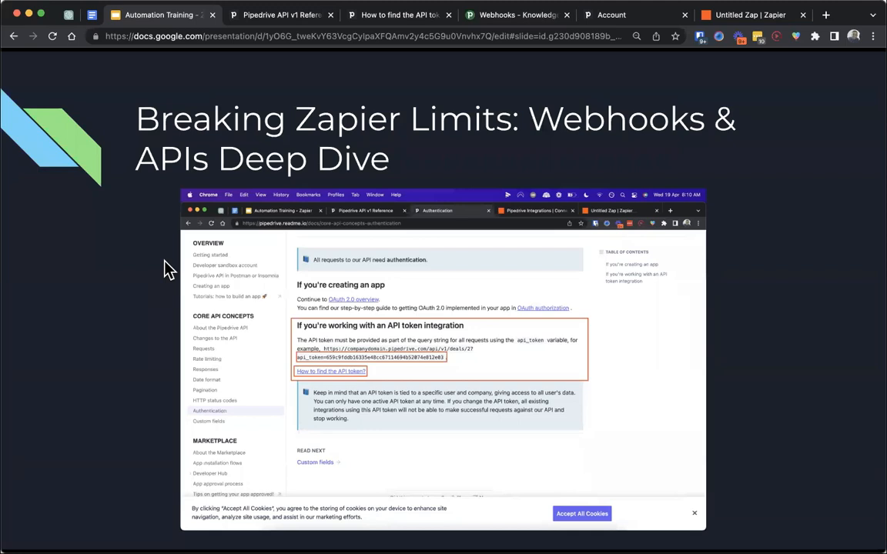
key("Right")
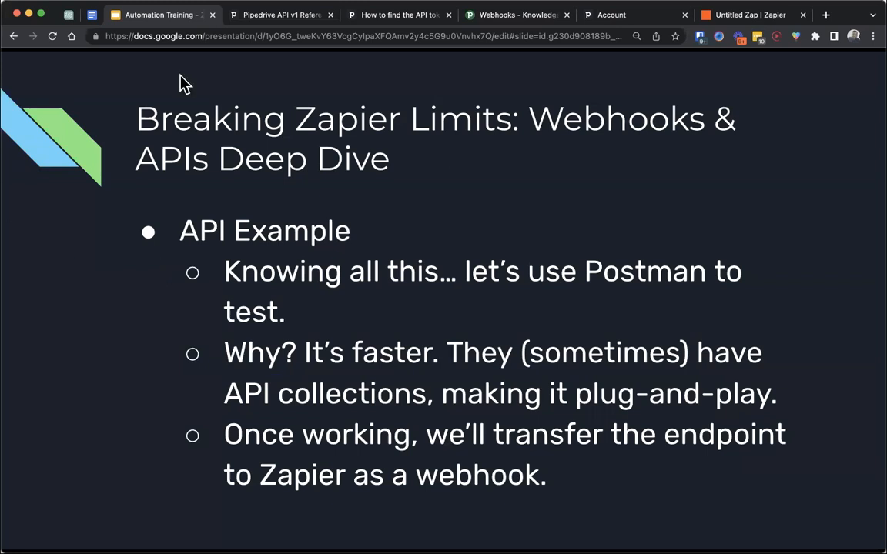
left_click(239, 29)
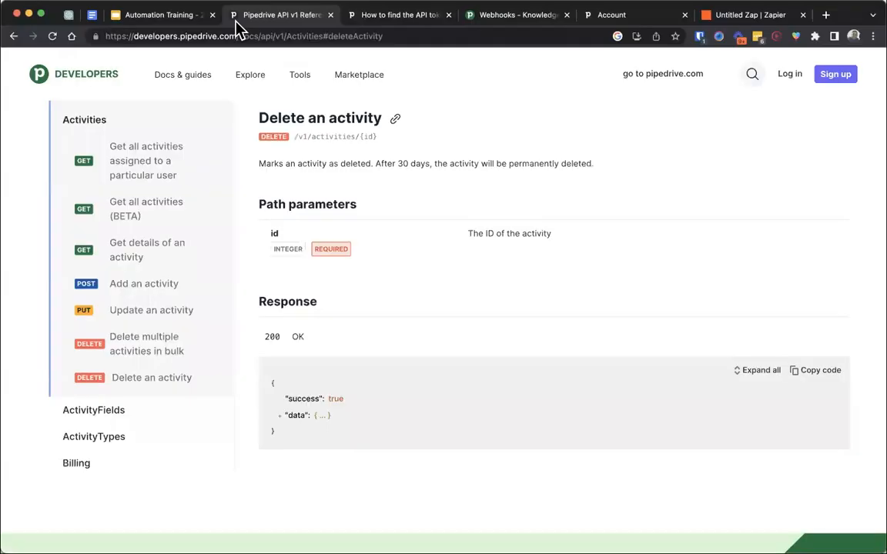
left_click(132, 16)
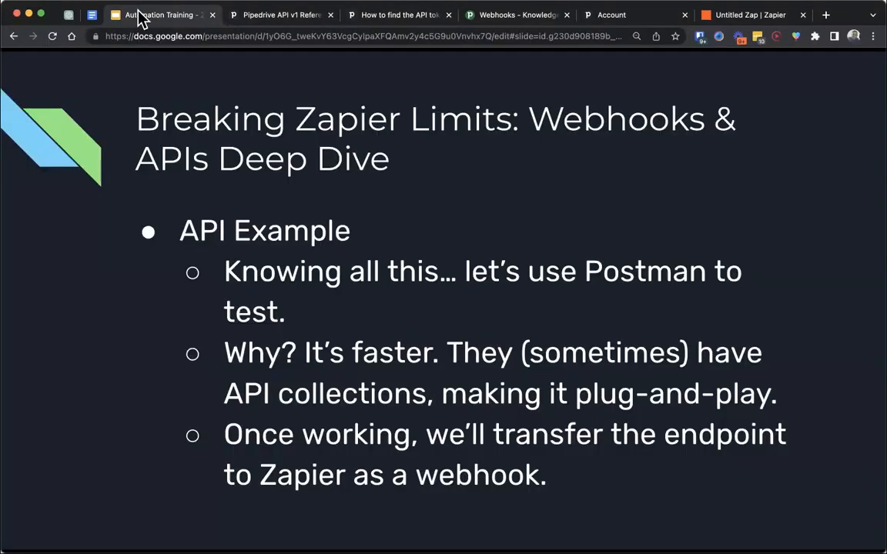
- Open the Getting started page of the Pipedrive API reference and review its Open API 3 section
left_click(297, 18)
scroll(228, 168, "up", 5)
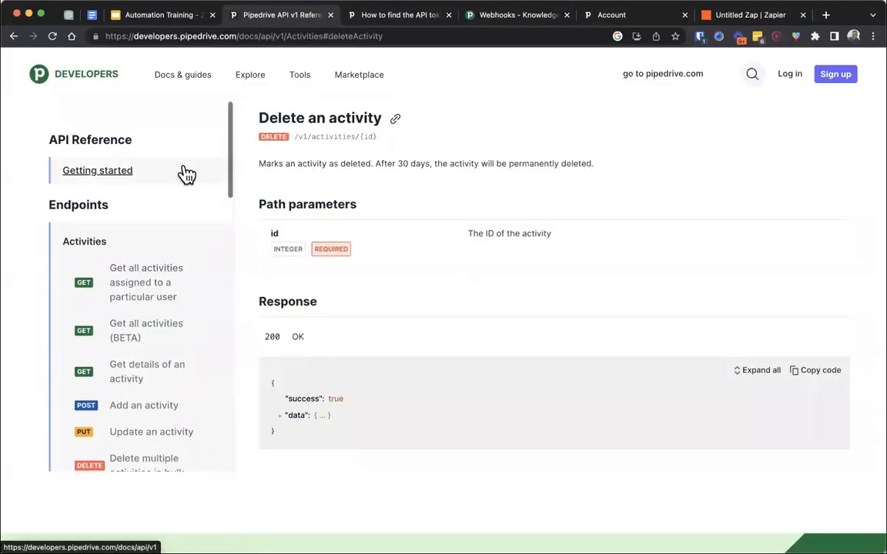
left_click(183, 180)
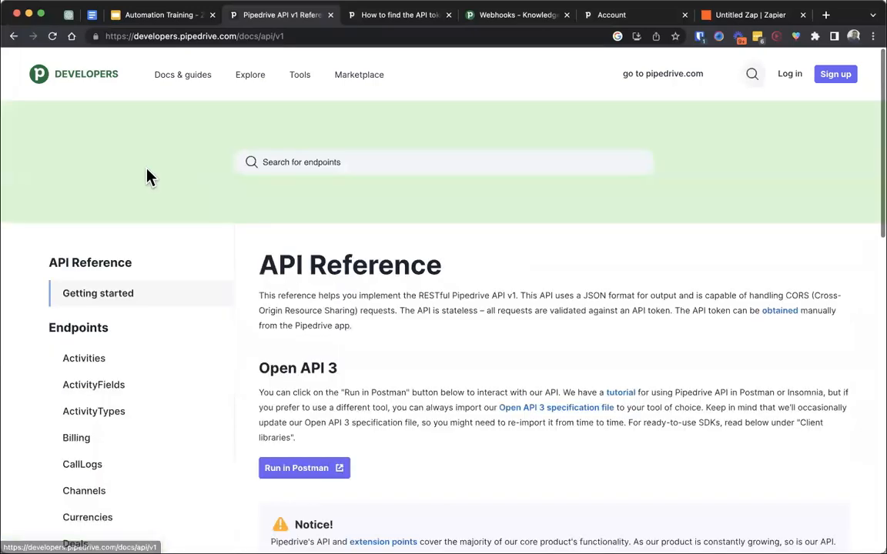
scroll(277, 241, "down", 1)
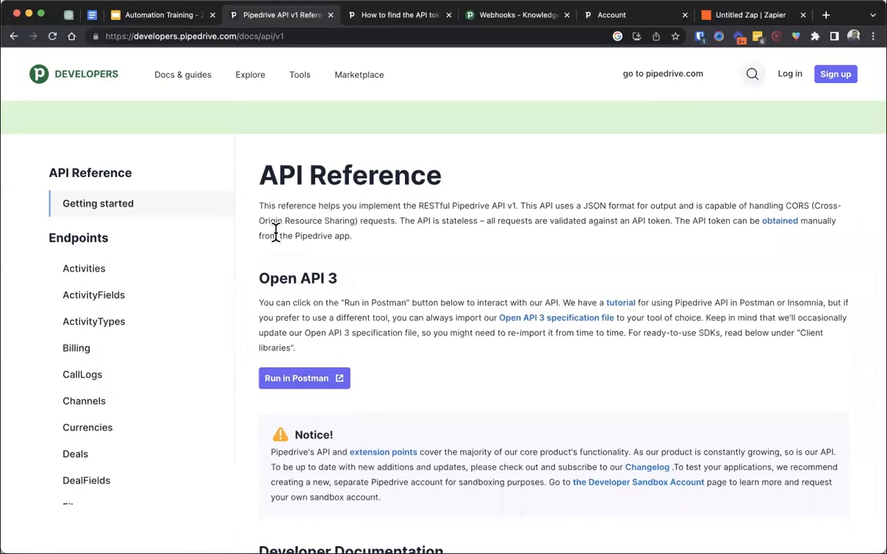
scroll(293, 262, "down", 1)
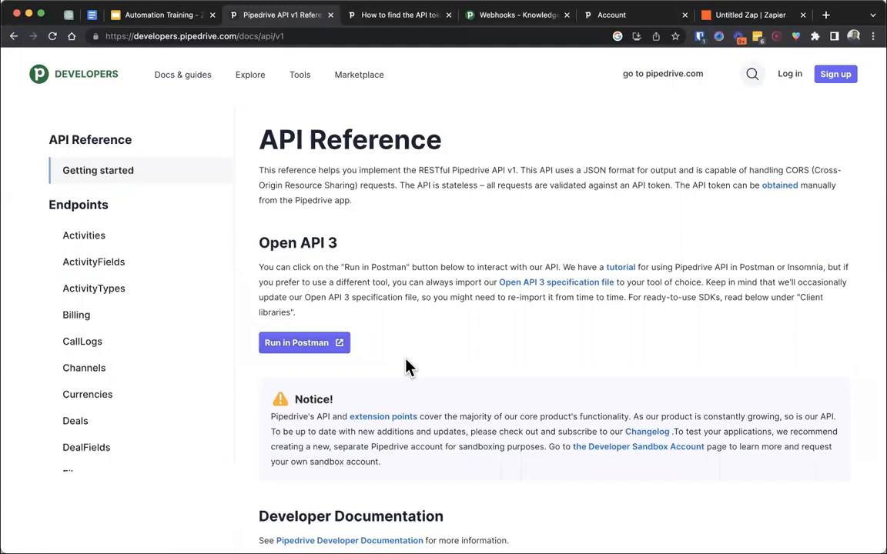
scroll(426, 144, "up", 3)
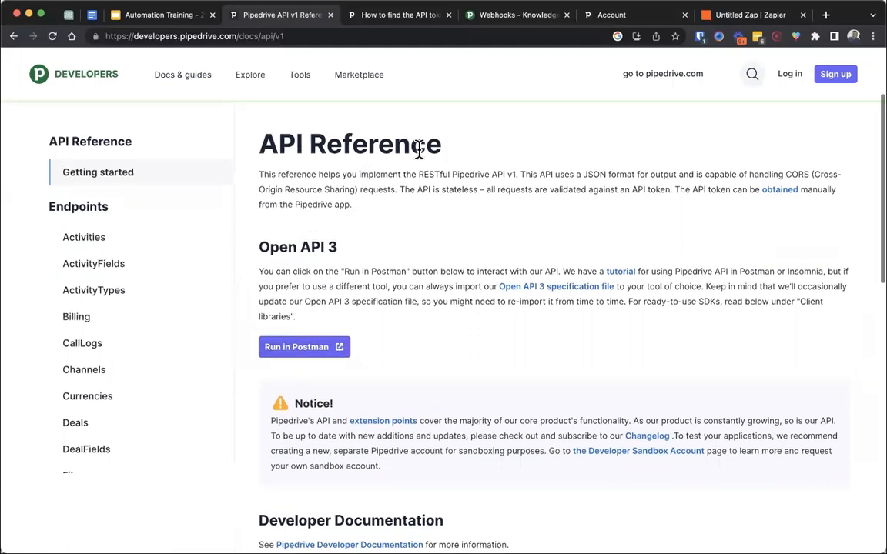
left_click(474, 159)
type("postman")
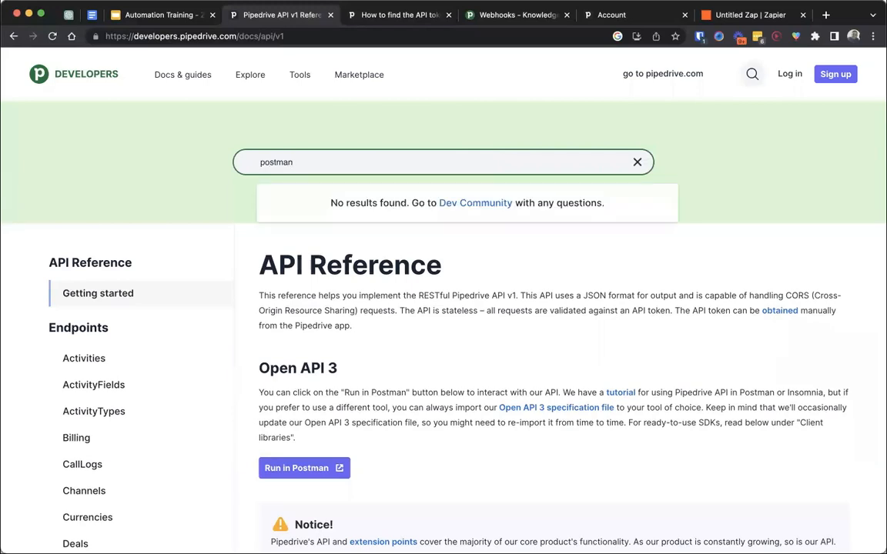
key("super+a")
key("BackSpace")
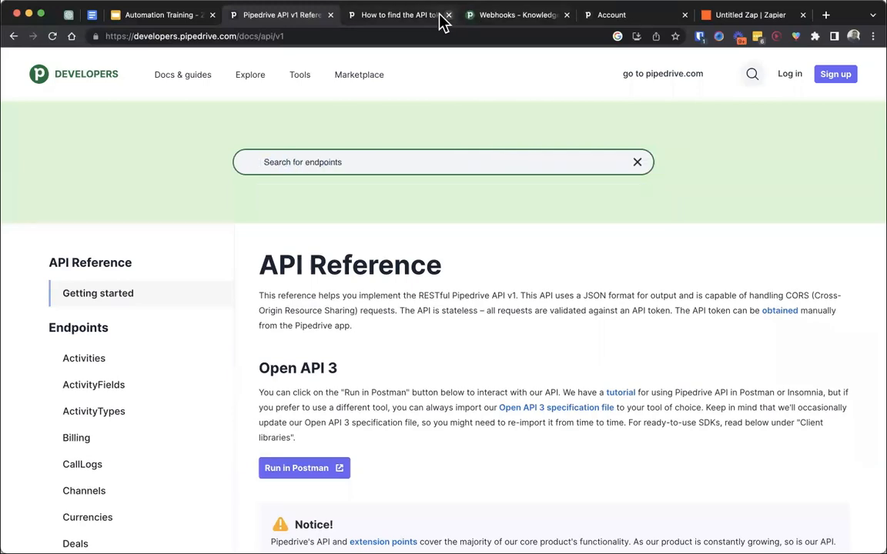
- Search the Pipedrive developer documentation for "postman" and open the "Pipedrive API in Postman or Insomnia" guide
left_click(397, 16)
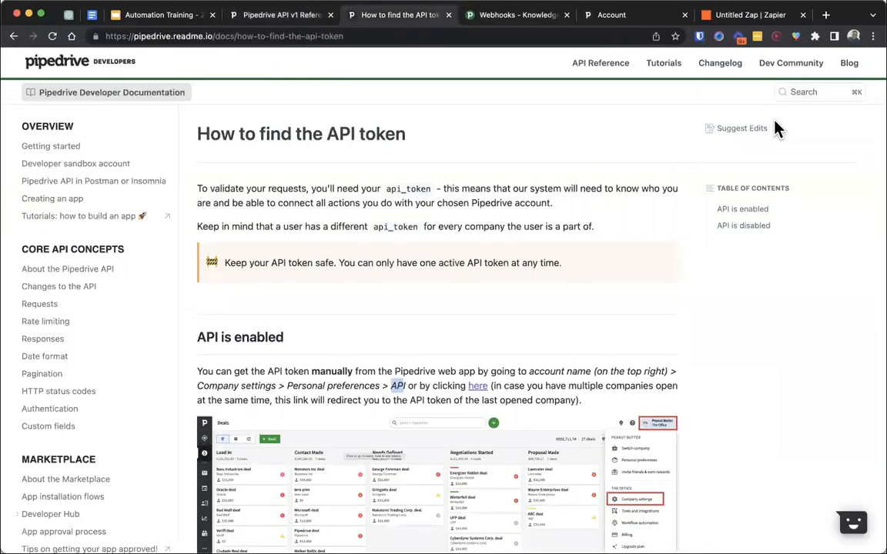
left_click(815, 93)
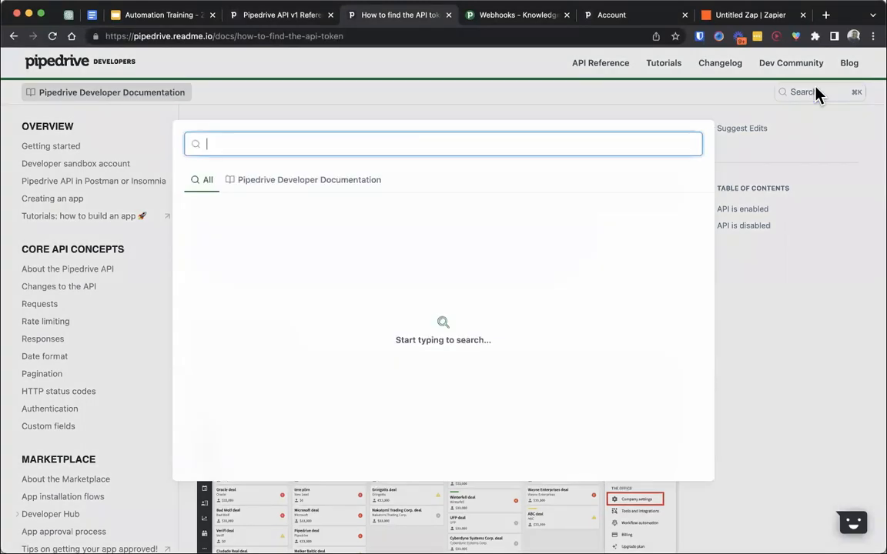
type("postman")
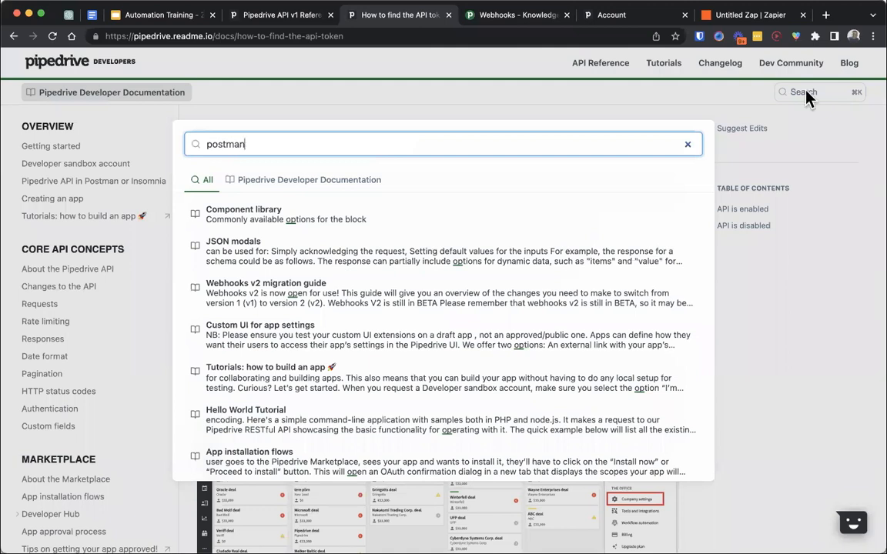
left_click(336, 218)
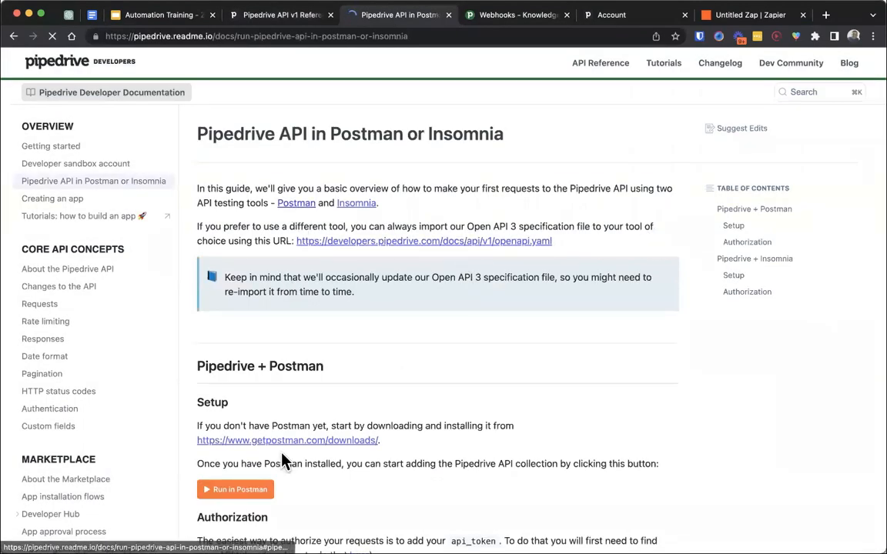
- From the API reference, fork the Pipedrive API v1 collection into My Workspace in Postman without watching the original collection
left_click(244, 17)
left_click(329, 467)
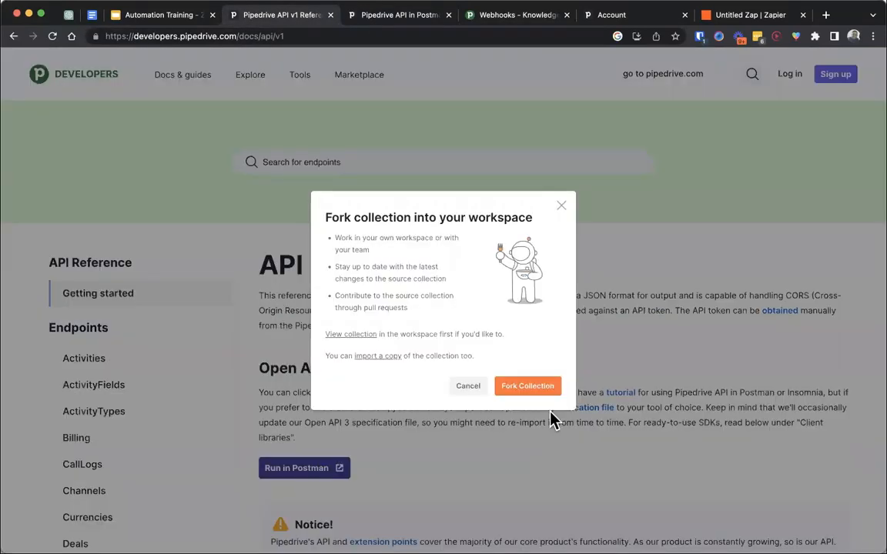
left_click(525, 388)
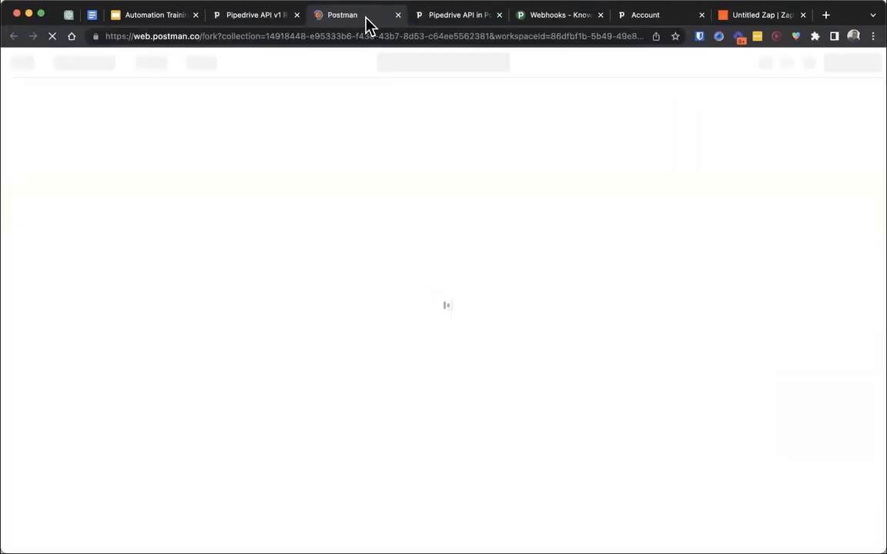
left_click_drag(367, 23, 461, 28)
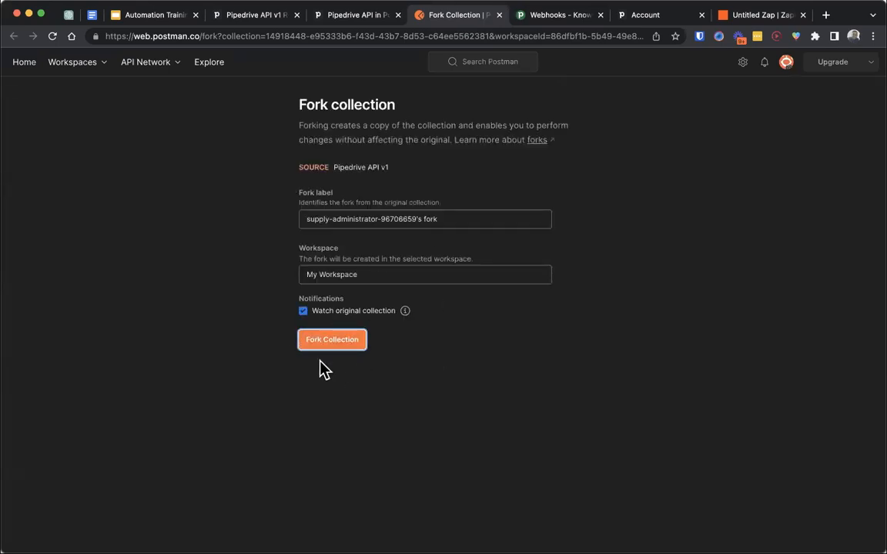
left_click(303, 314)
left_click(327, 344)
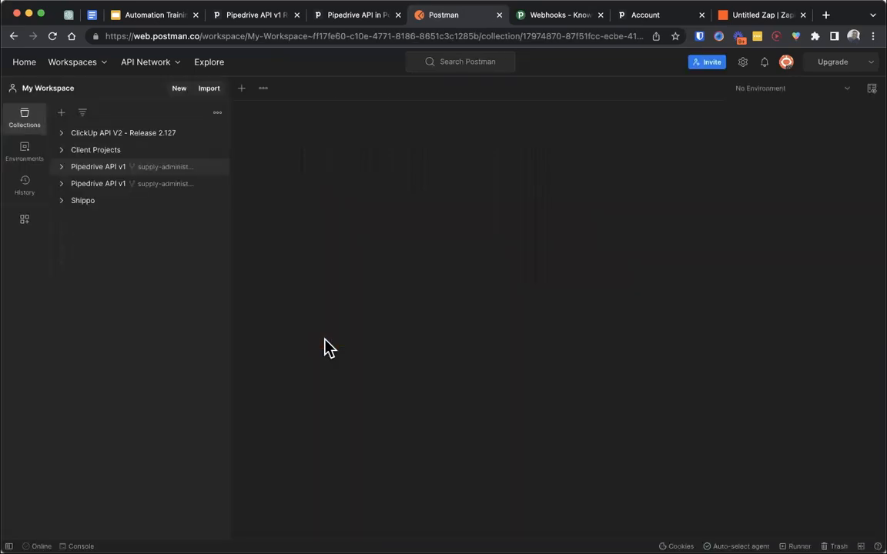
- Open the "Delete an activity" request from the Activities folder of the first Pipedrive API v1 collection
left_click(60, 167)
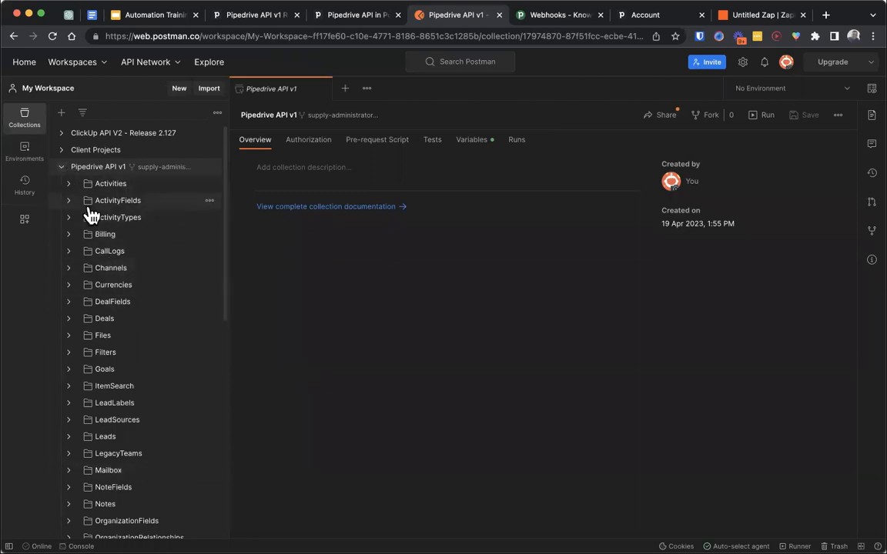
left_click(69, 183)
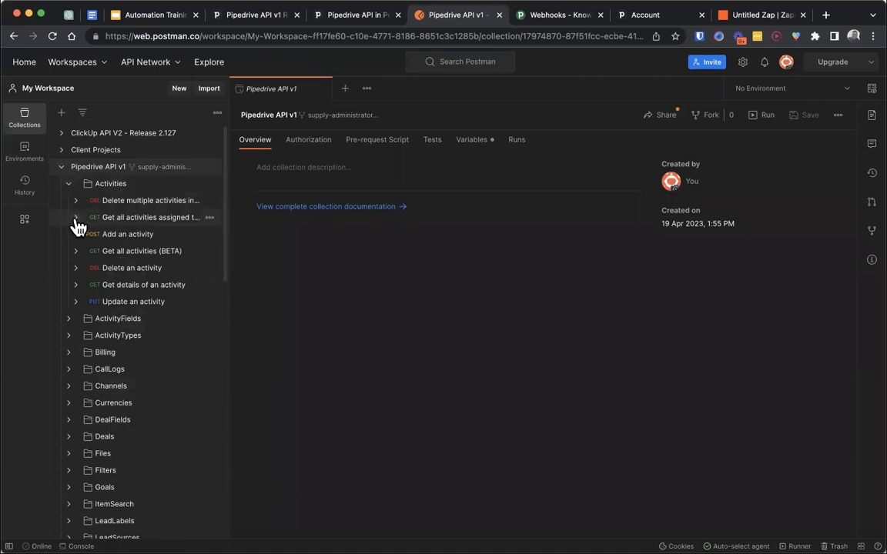
left_click(127, 270)
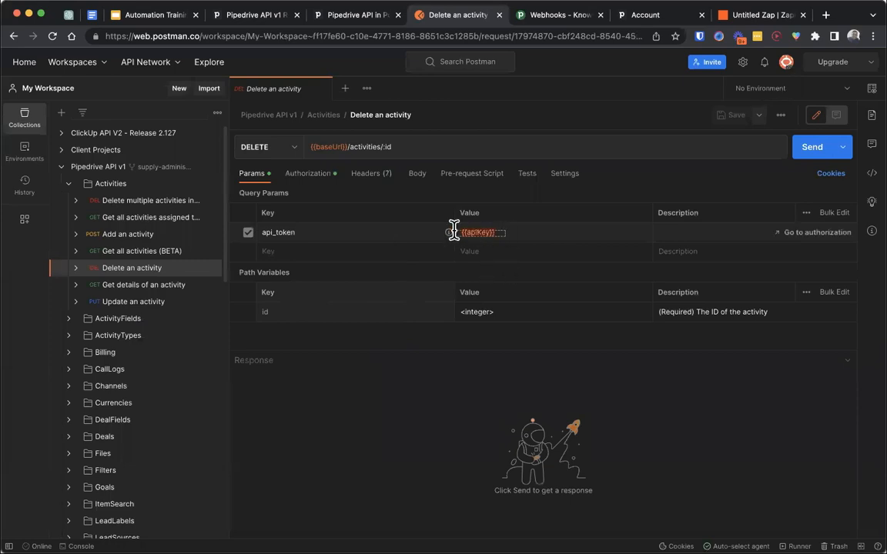
- Examine the "Delete an activity" request's base URL variable, body, headers and API key authorization settings
left_click(302, 175)
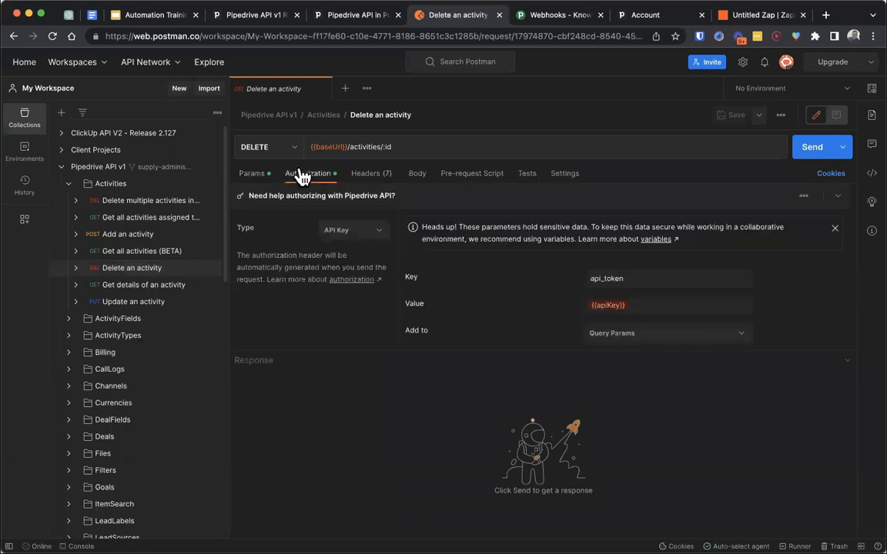
double_click(346, 146)
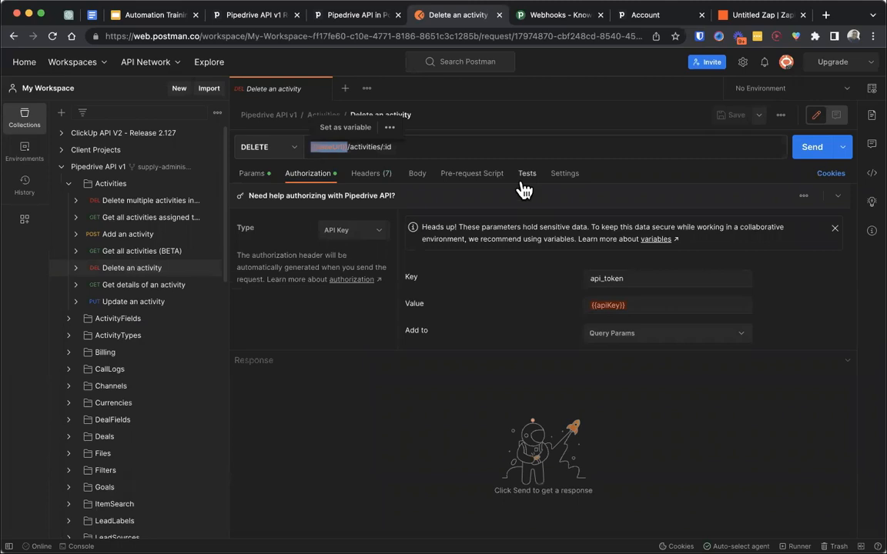
left_click(472, 146)
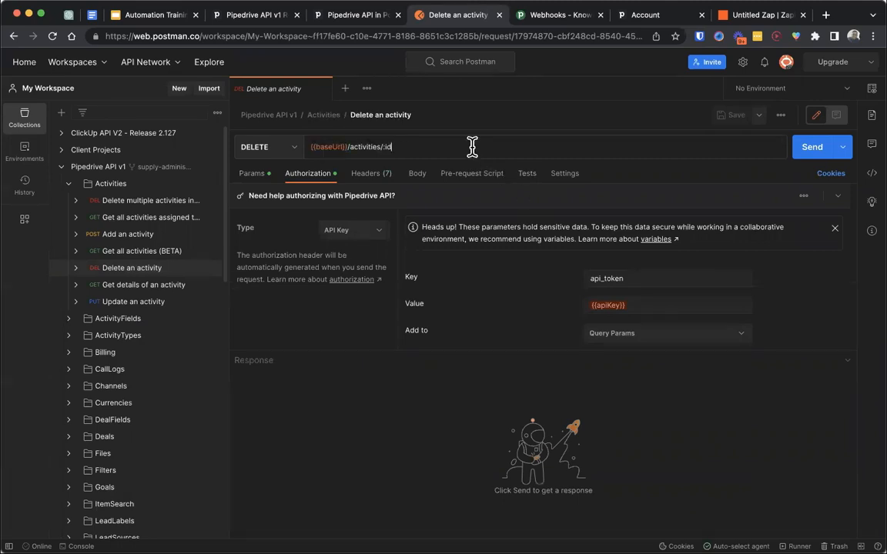
left_click(417, 181)
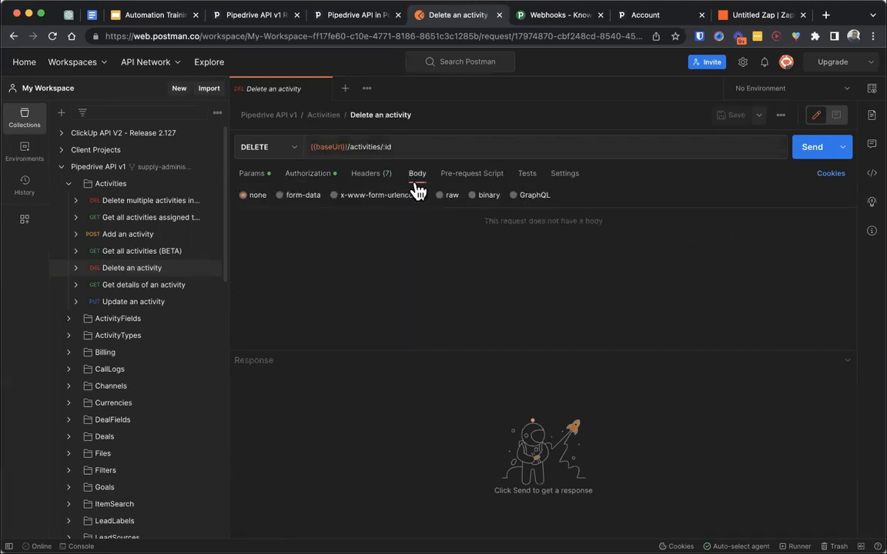
left_click(367, 173)
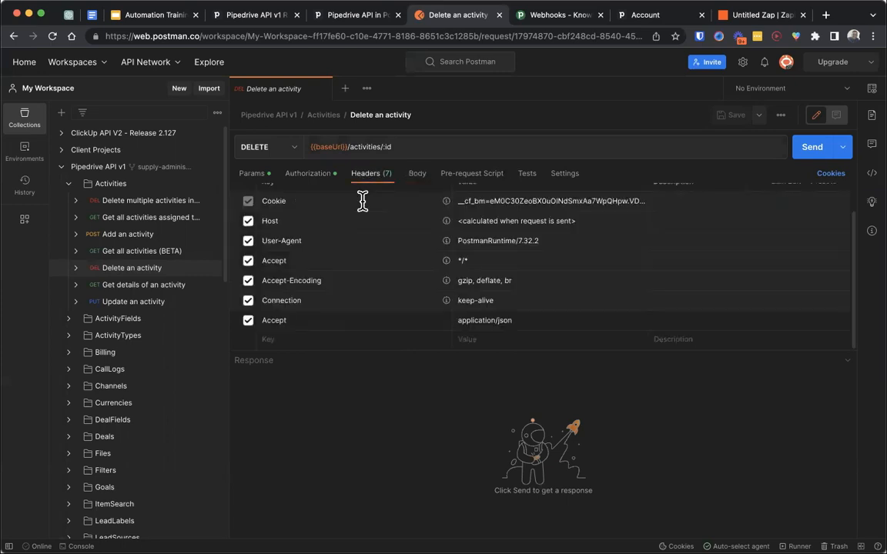
left_click(314, 174)
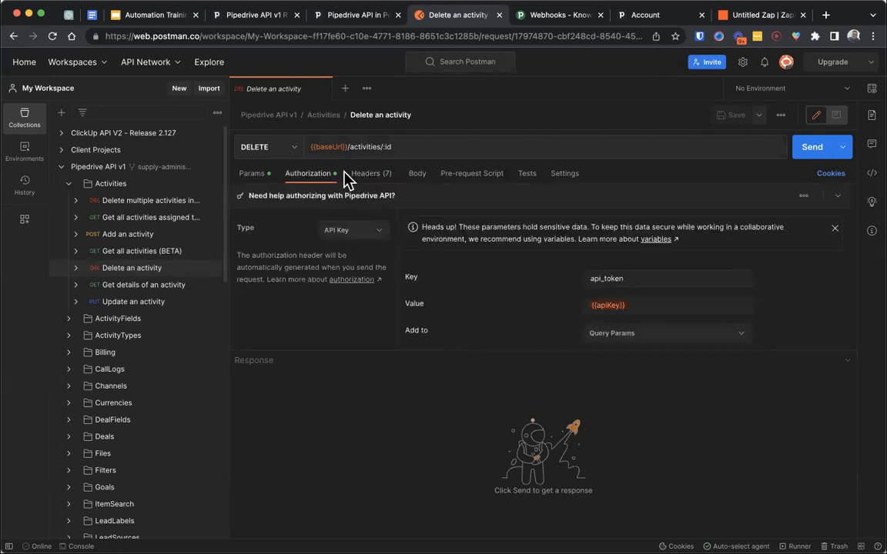
left_click(652, 15)
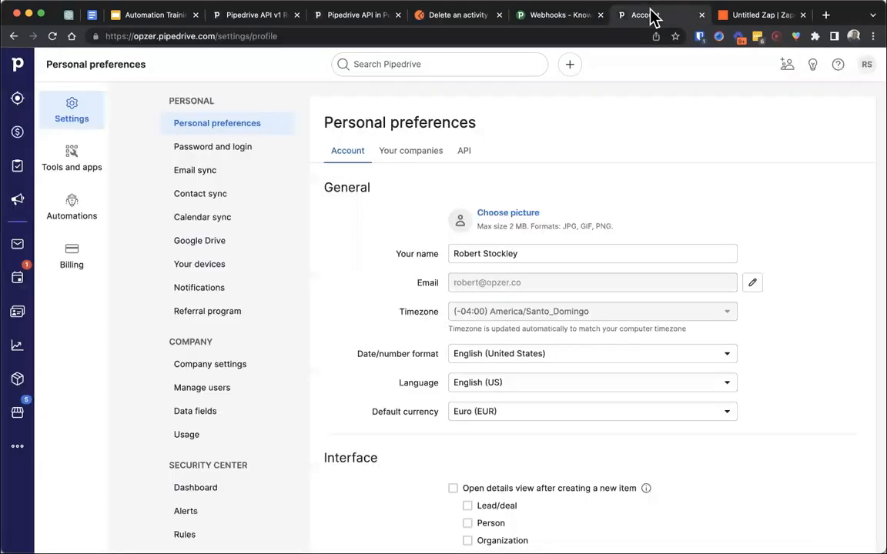
left_click(453, 17)
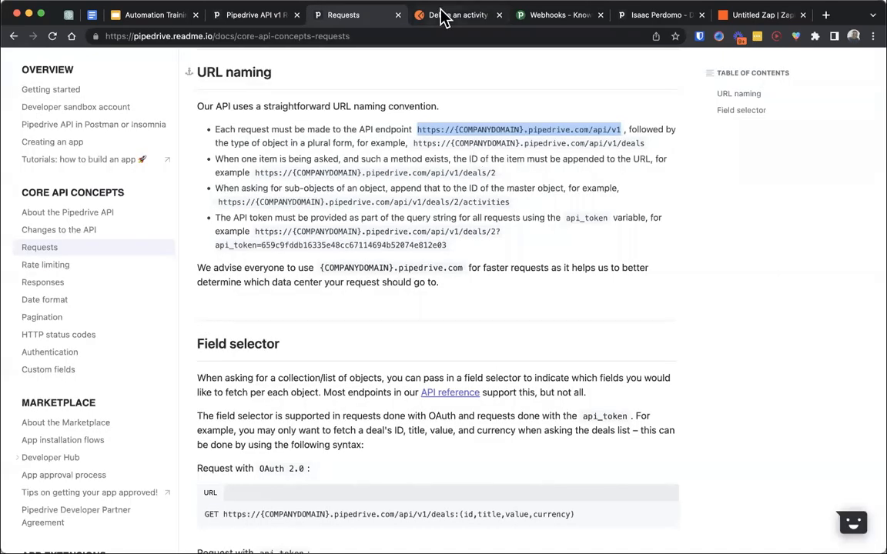
left_click(443, 14)
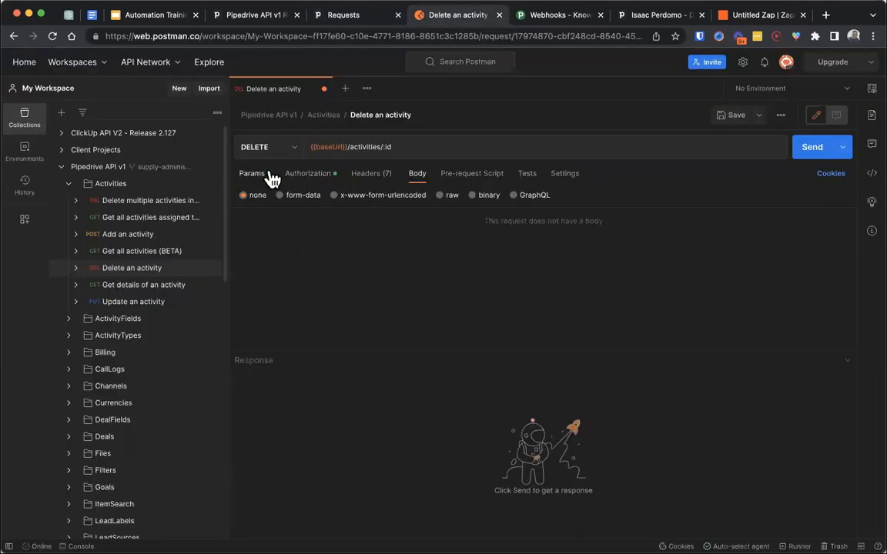
left_click(347, 145)
left_click_drag(347, 146, 302, 147)
type("https://{COMPANYDOMAIN}.pipedrive.com/api/v1")
left_click_drag(406, 146, 339, 146)
key("BackSpace")
key("BackSpace")
type("opzen")
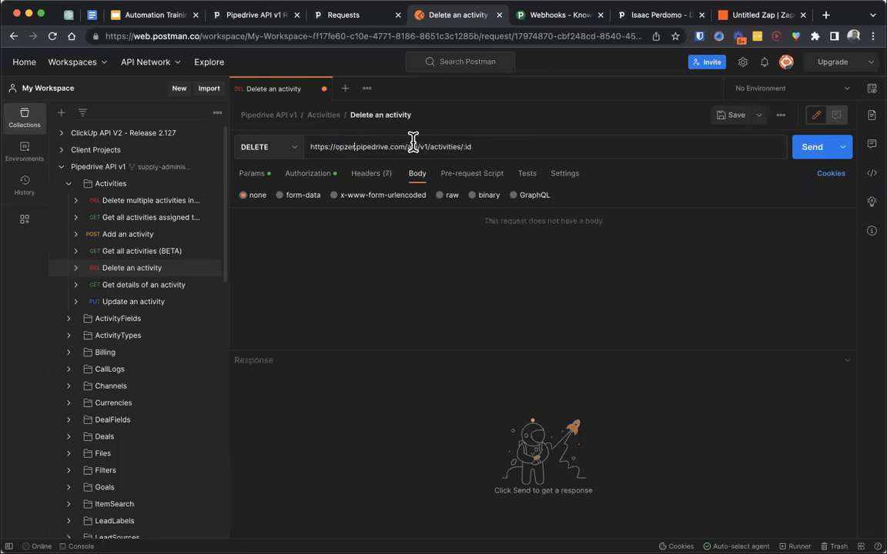
left_click_drag(487, 146, 465, 146)
key("BackSpace")
- Look up the activity ID in the Zapier Catch Hook test data, append 2 to the Postman request URL and send the request
left_click(741, 15)
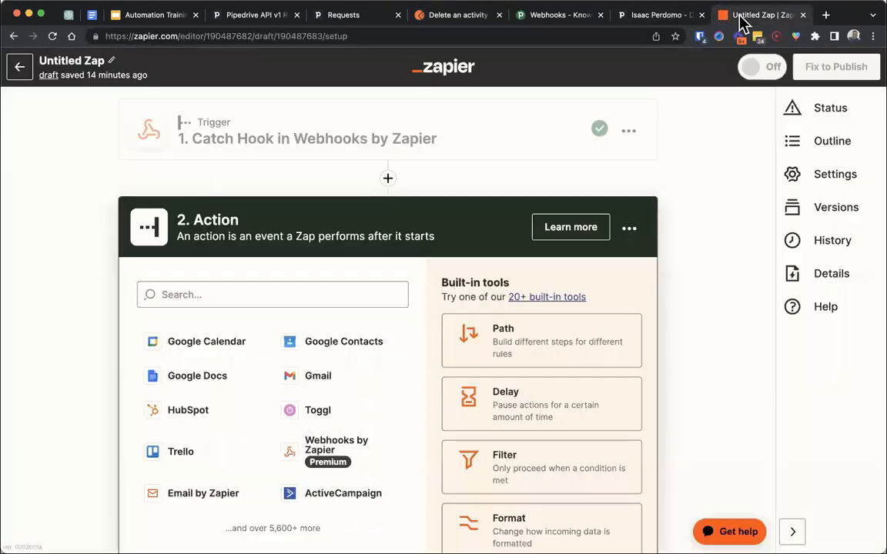
left_click(346, 143)
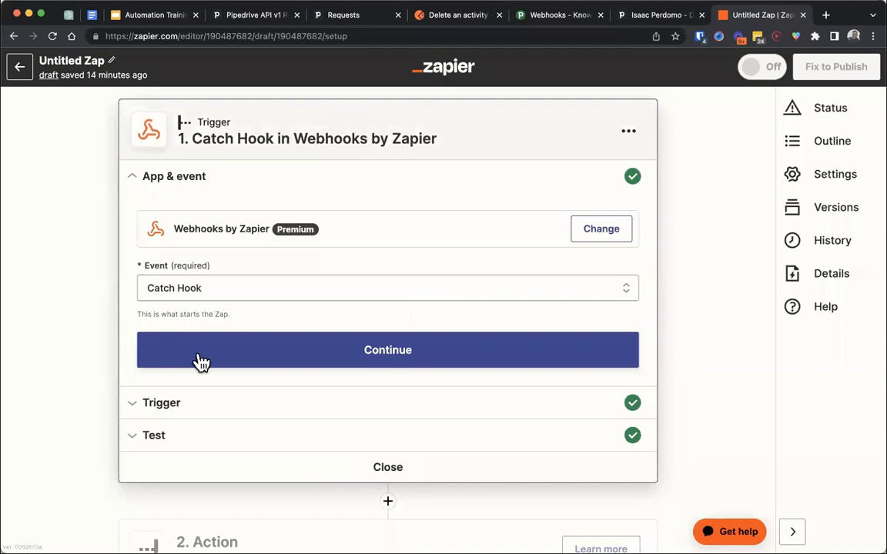
left_click(190, 436)
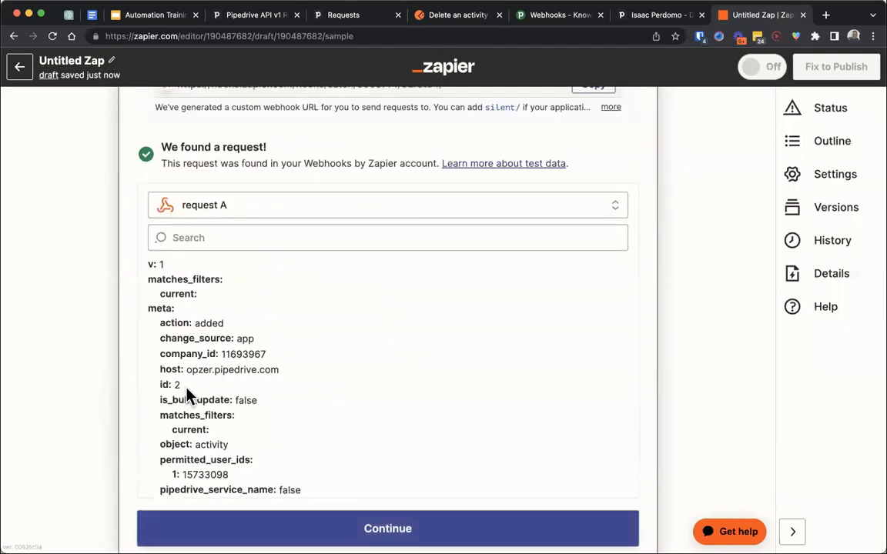
left_click(635, 17)
left_click(558, 17)
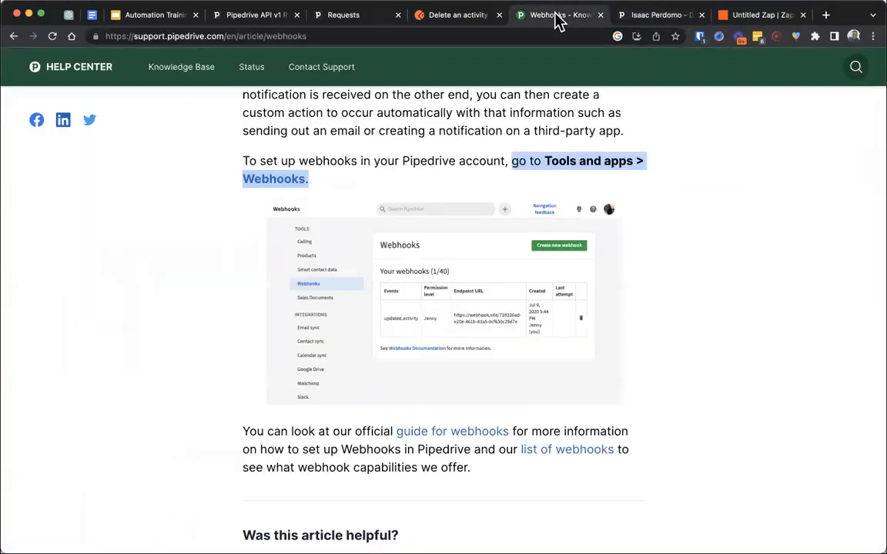
left_click(459, 19)
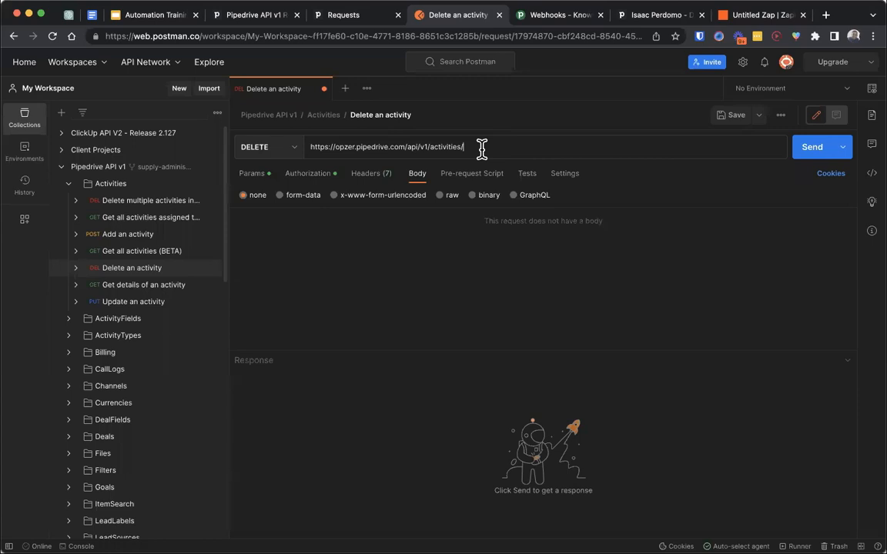
type("2")
left_click(811, 147)
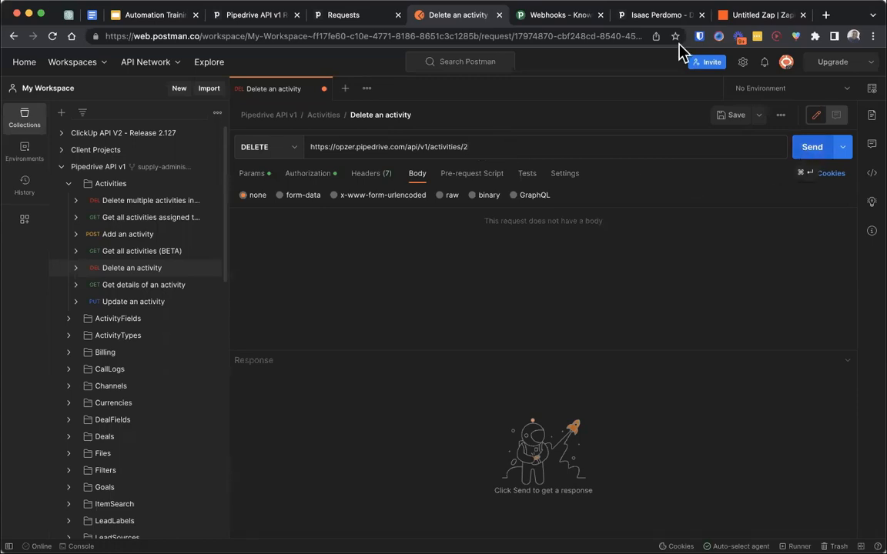
- Check the deal's activities in Pipedrive, and examine the delete request's response body and URL in Postman
left_click(633, 15)
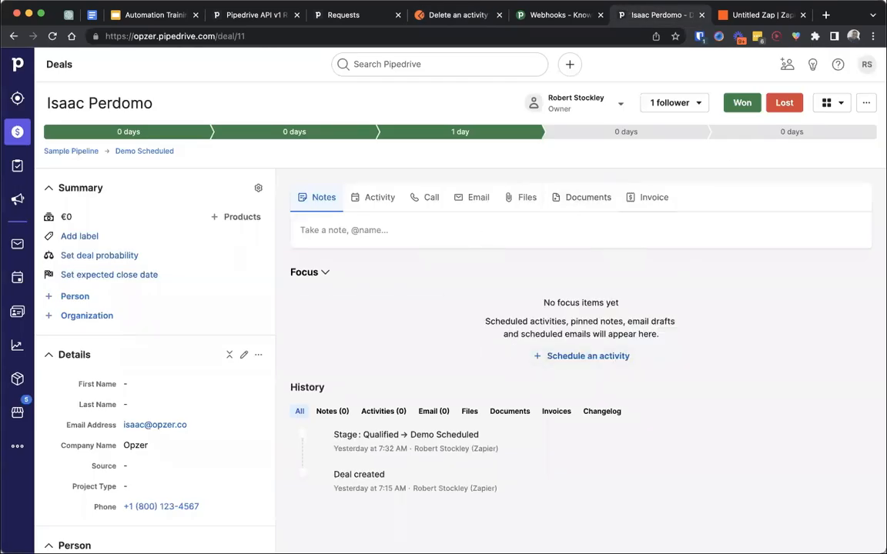
left_click(435, 16)
left_click_drag(295, 466, 276, 412)
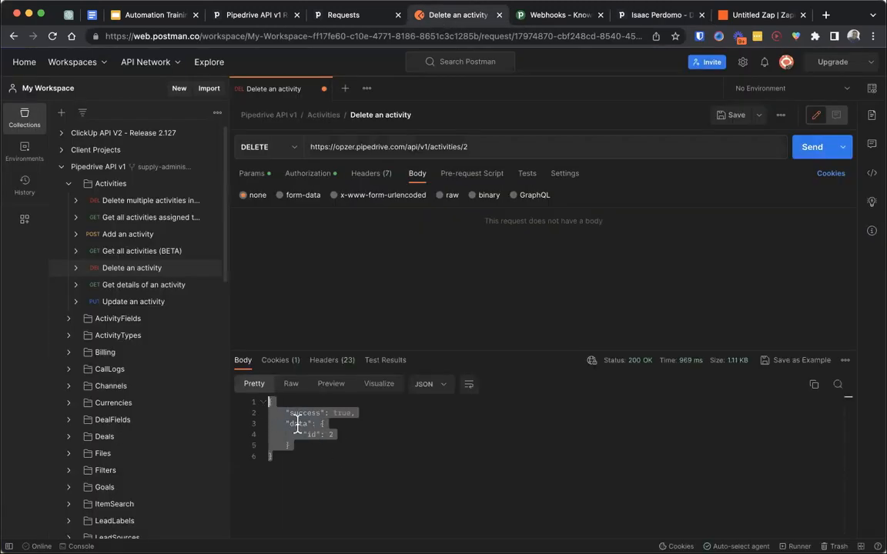
left_click(343, 437)
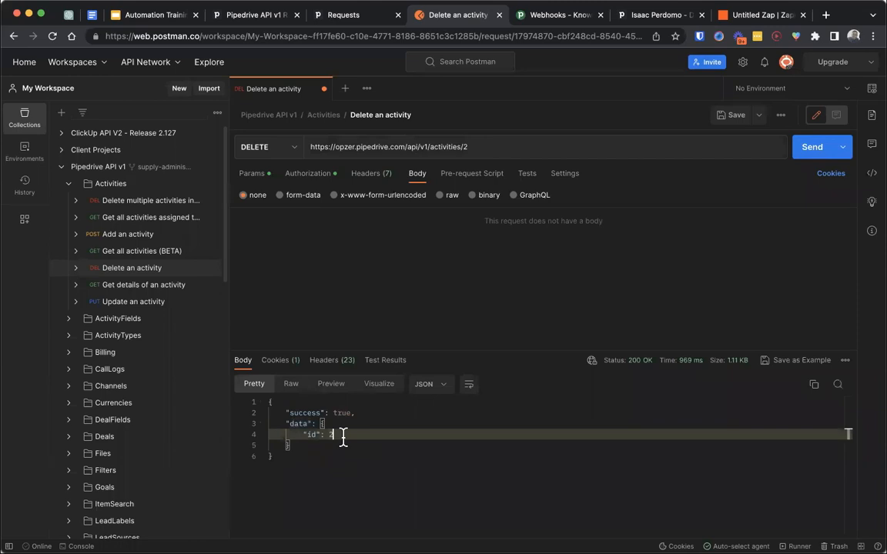
left_click_drag(343, 436, 291, 436)
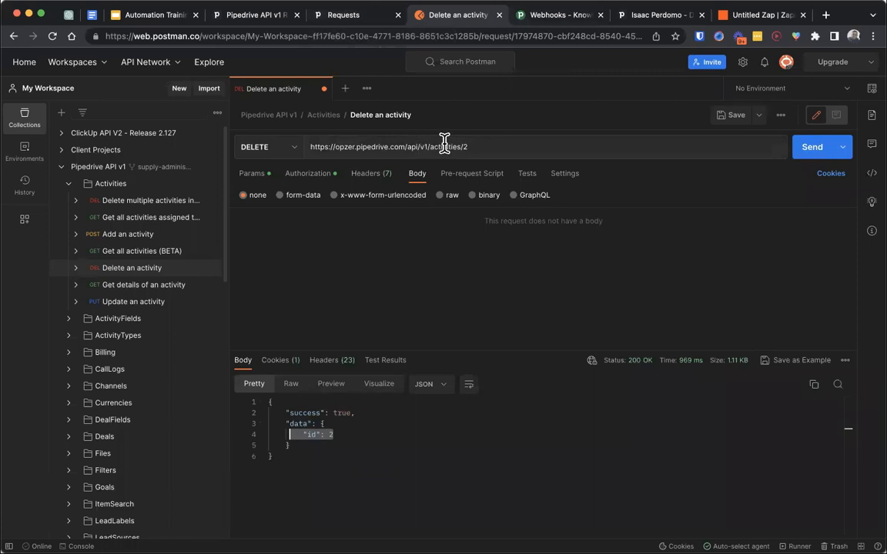
triple_click(390, 144)
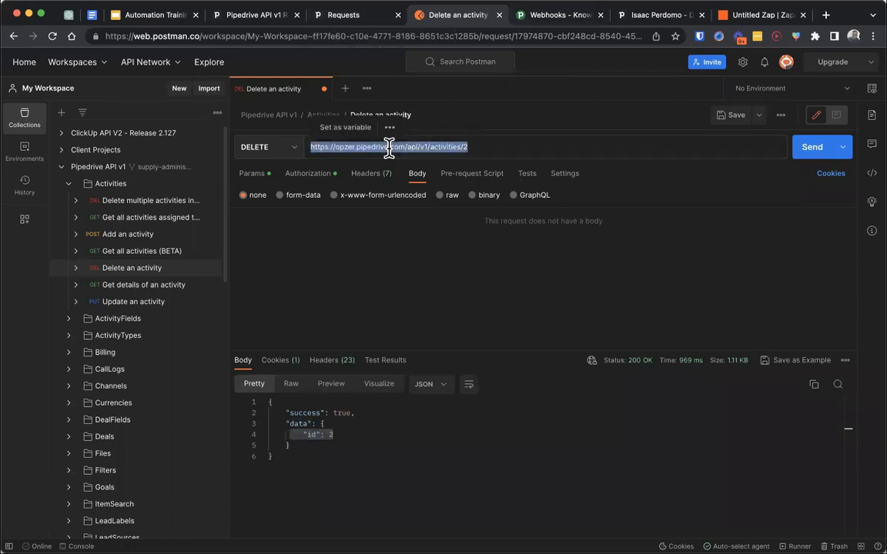
left_click(386, 105)
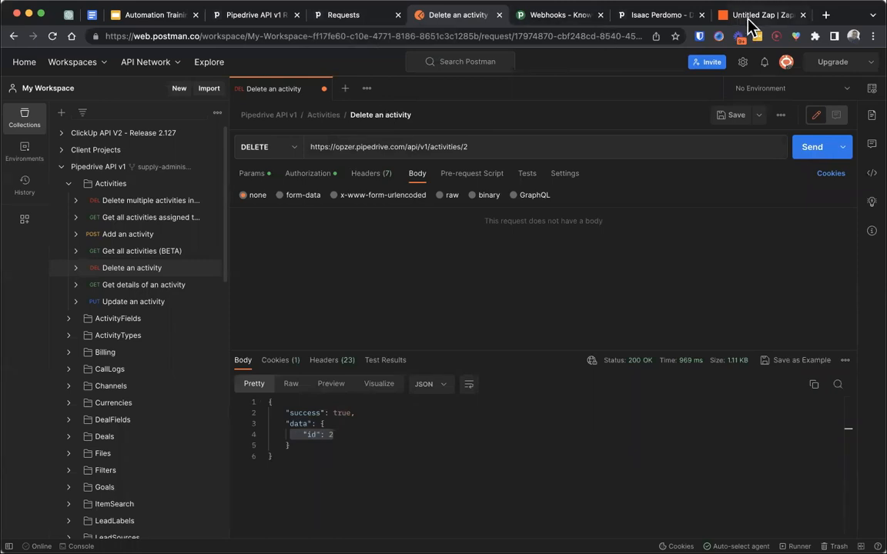
- Switch to the Zap in Zapier and choose Webhooks by Zapier as the app for the second step's action
left_click_drag(754, 23, 537, 26)
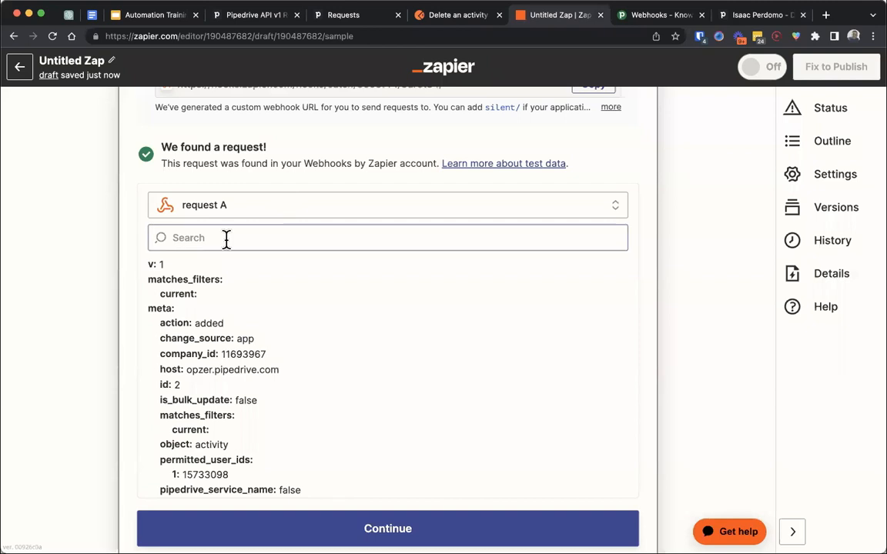
scroll(77, 301, "down", 5)
left_click(358, 466)
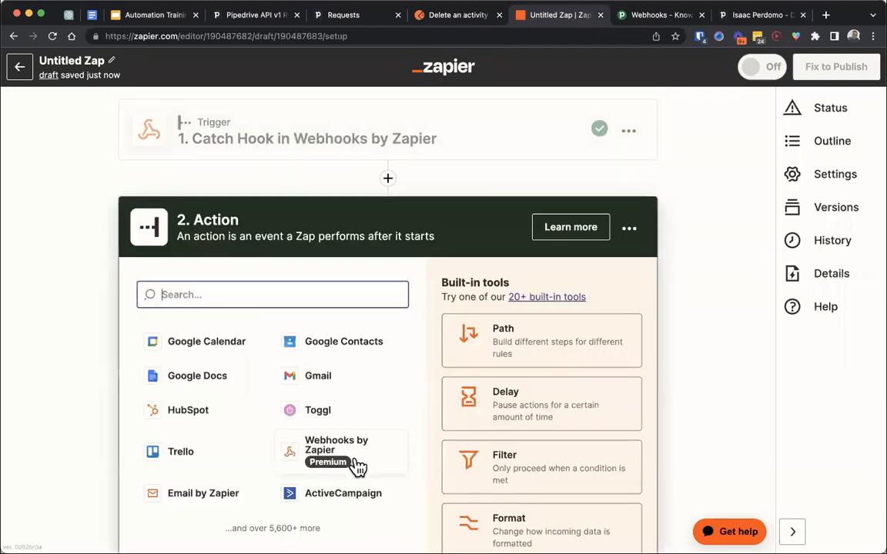
left_click(307, 201)
type("web")
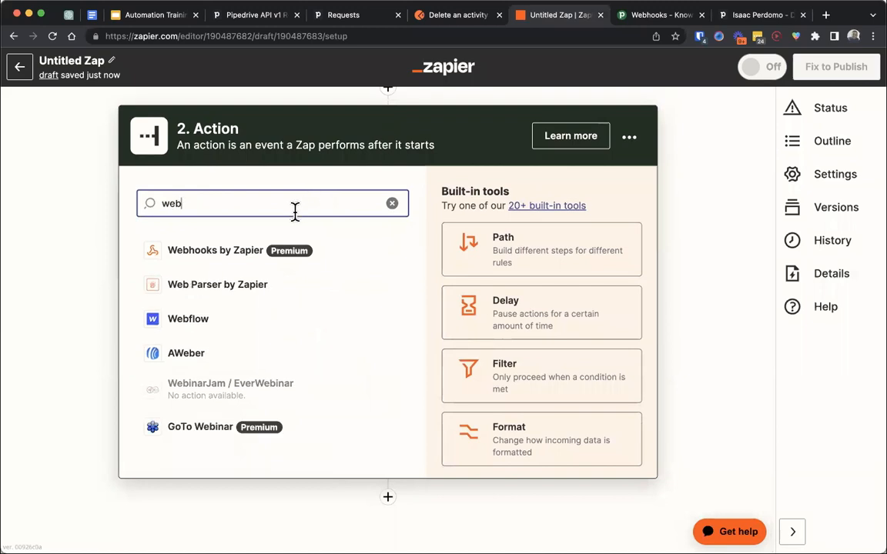
left_click(241, 257)
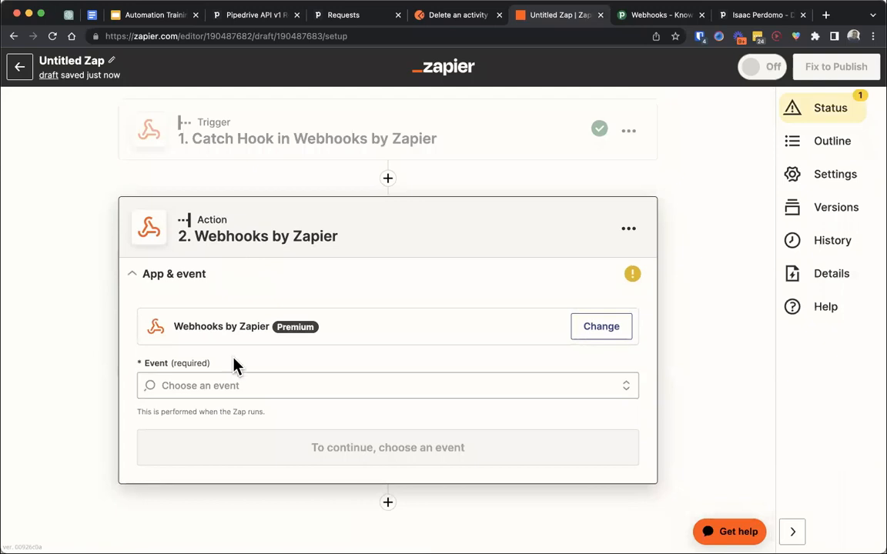
- Set the webhook action's event to Custom Request and its method to DELETE
left_click(231, 381)
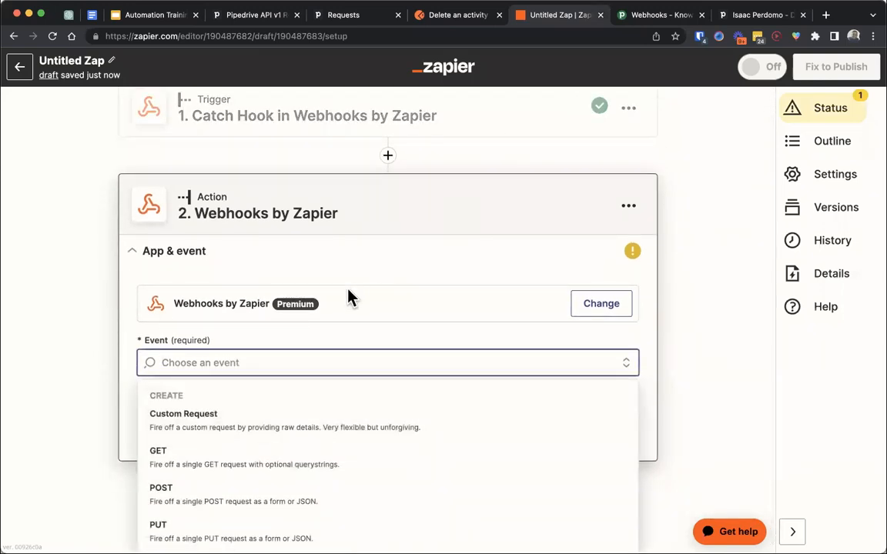
scroll(348, 290, "down", 1)
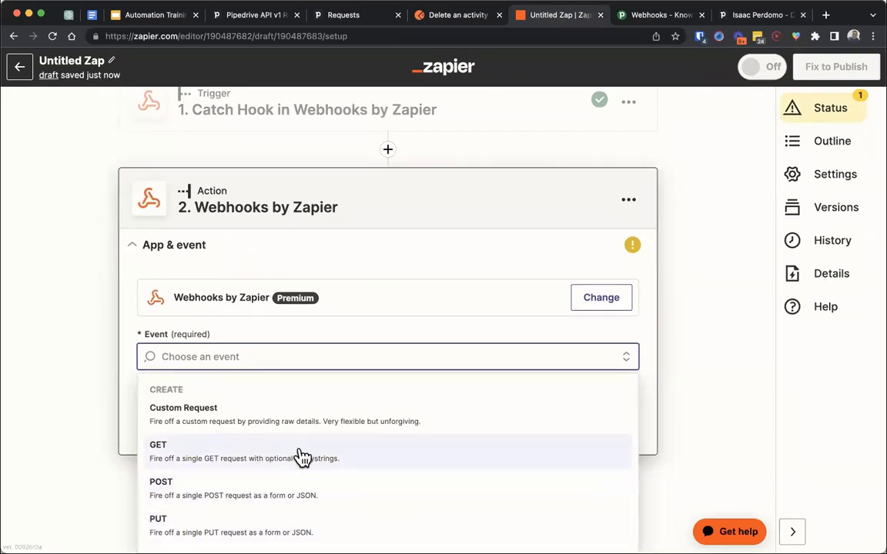
left_click(346, 420)
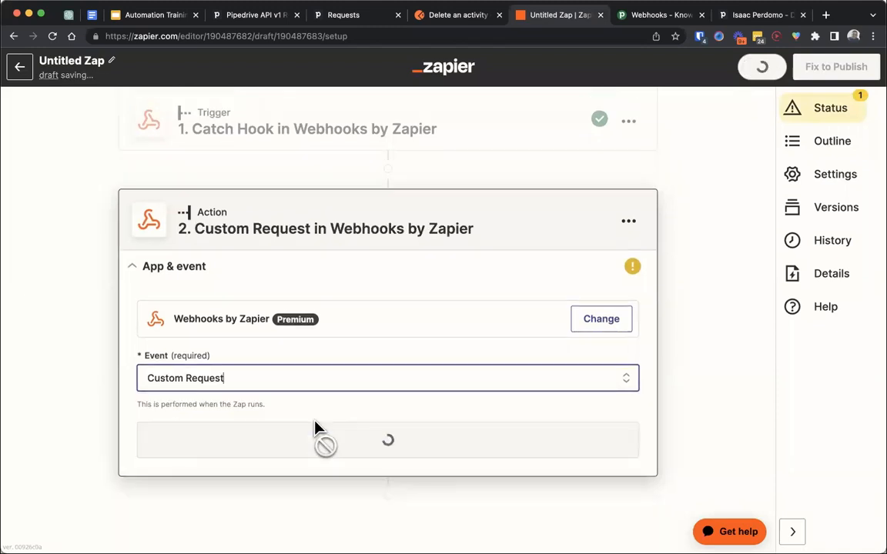
left_click(290, 422)
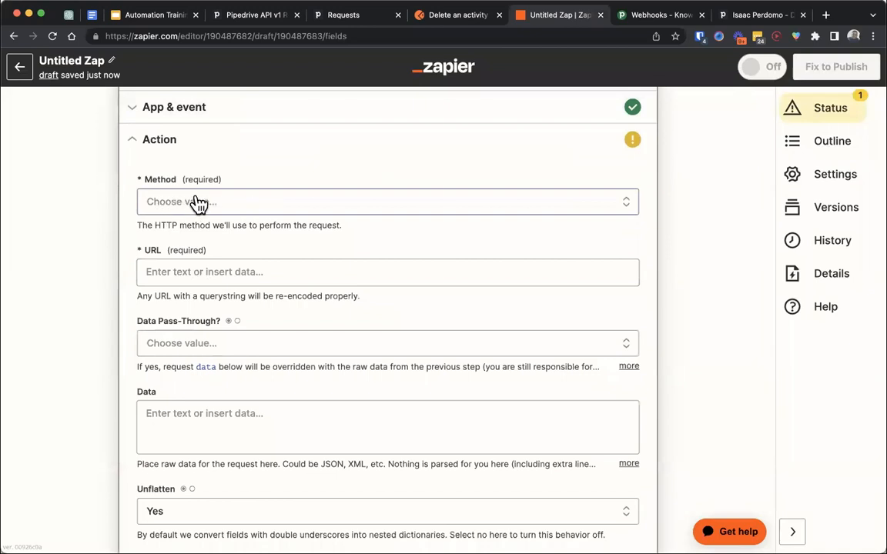
left_click(198, 203)
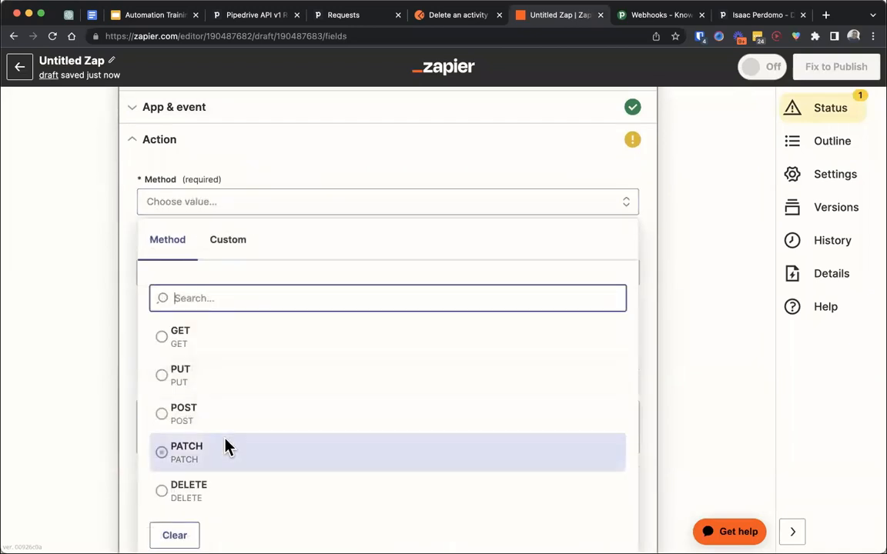
left_click(245, 496)
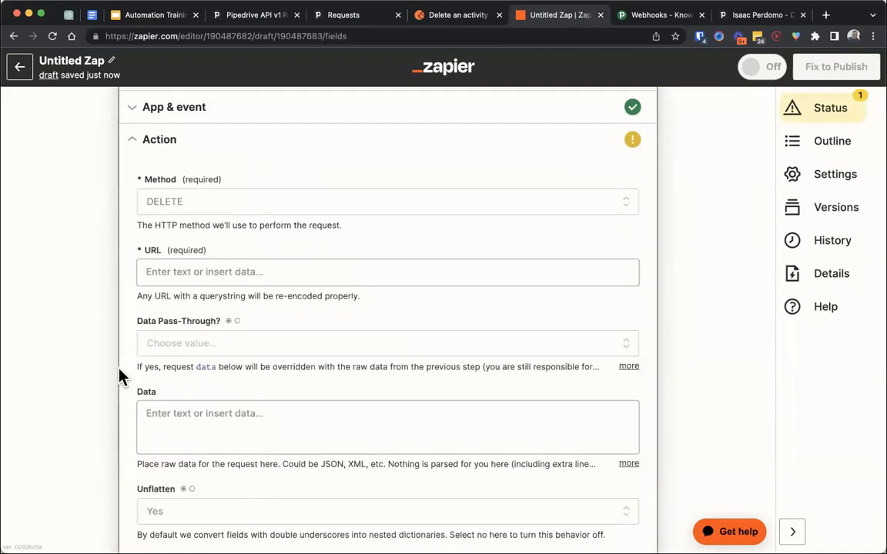
left_click(239, 267)
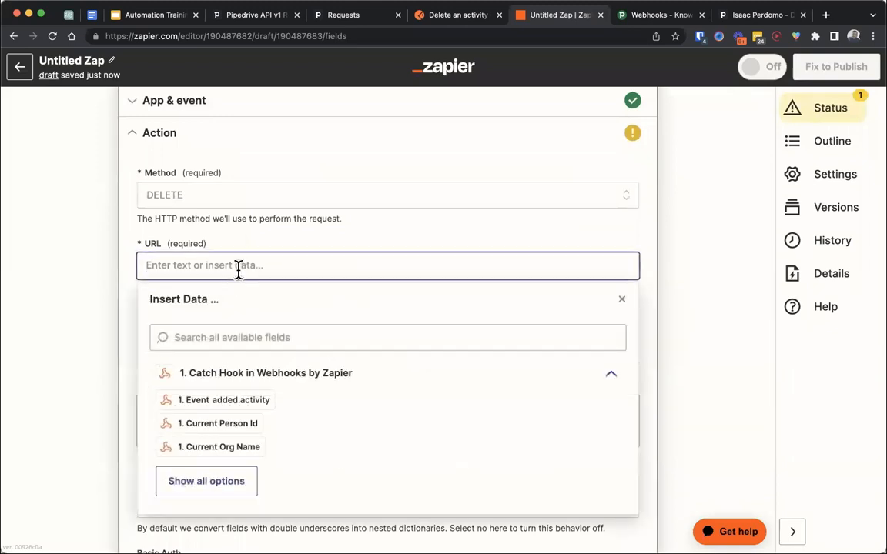
left_click(448, 15)
triple_click(477, 146)
key("super+c")
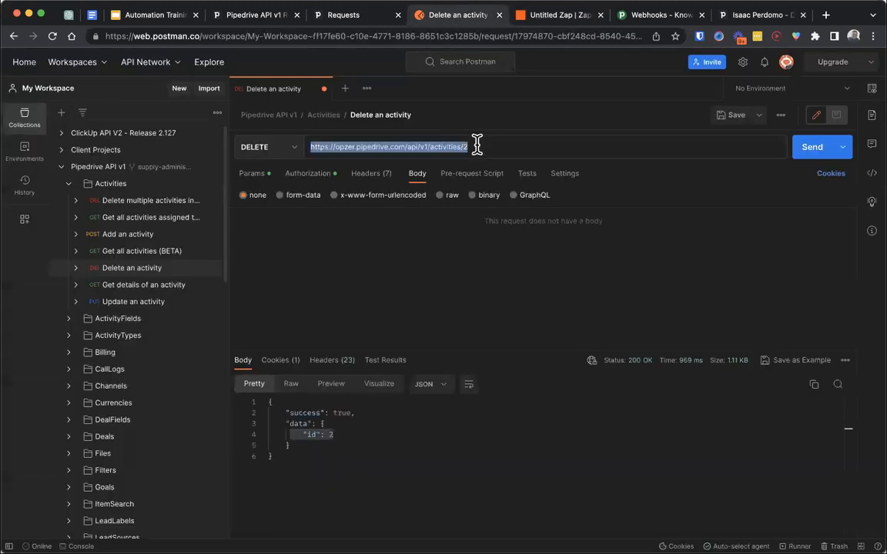
left_click(552, 15)
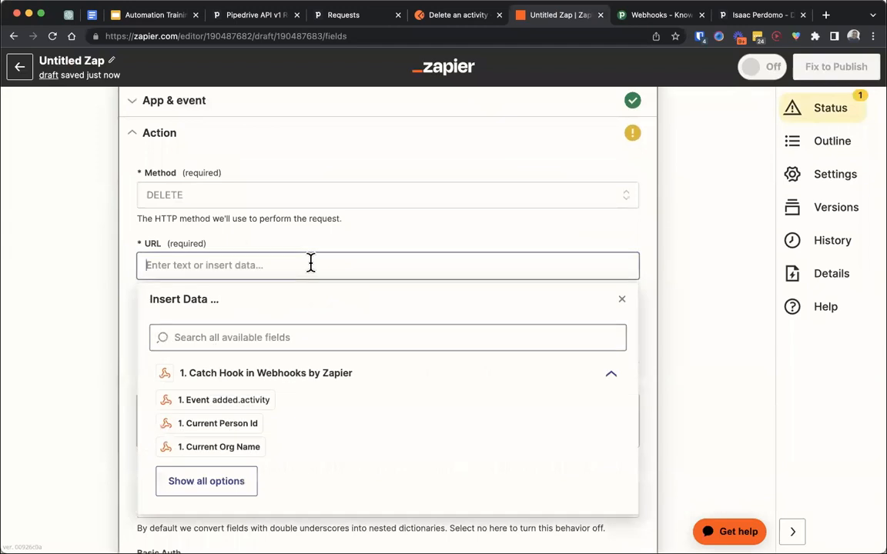
key("super+v")
left_click_drag(353, 264, 364, 264)
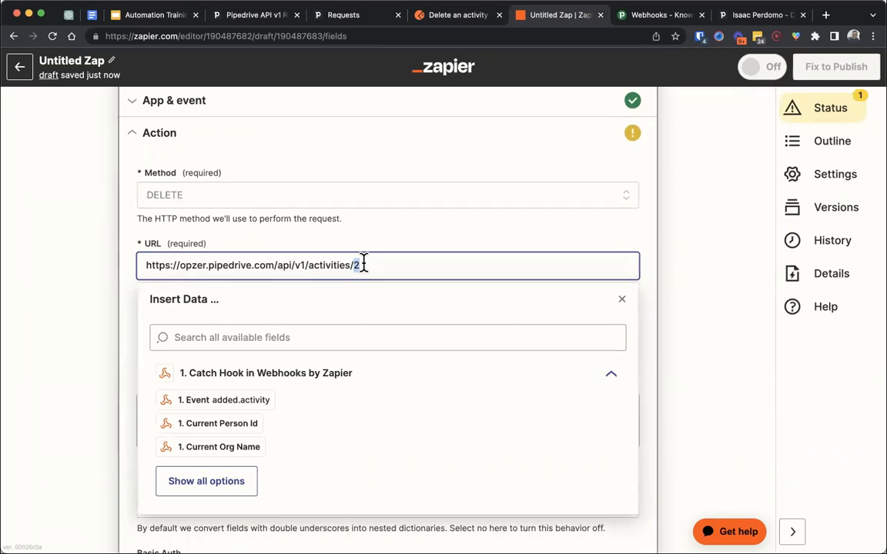
key("BackSpace")
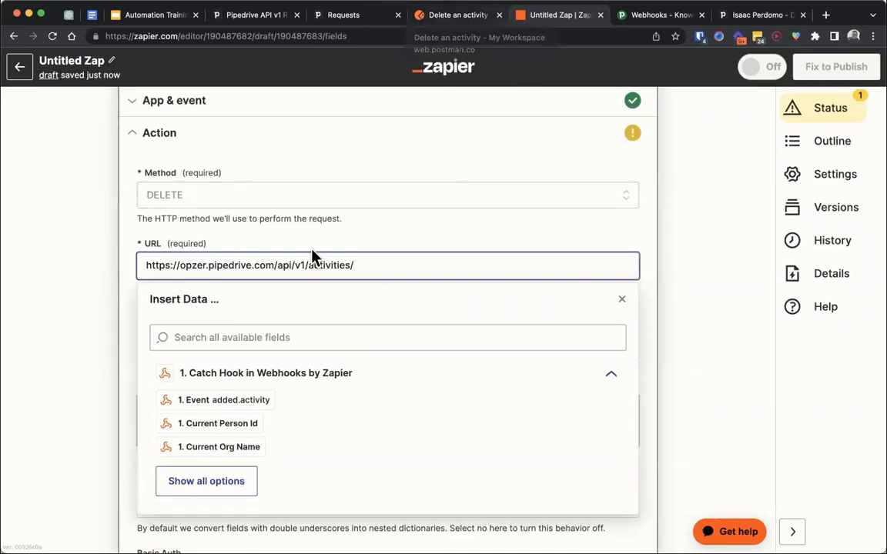
- Append the Catch Hook trigger's Current Id field to the end of the webhook URL
left_click(240, 495)
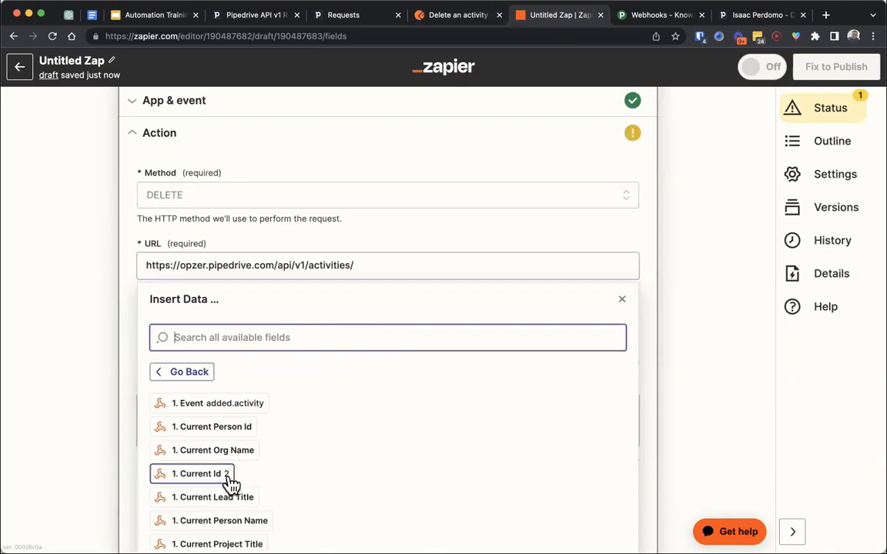
left_click(231, 483)
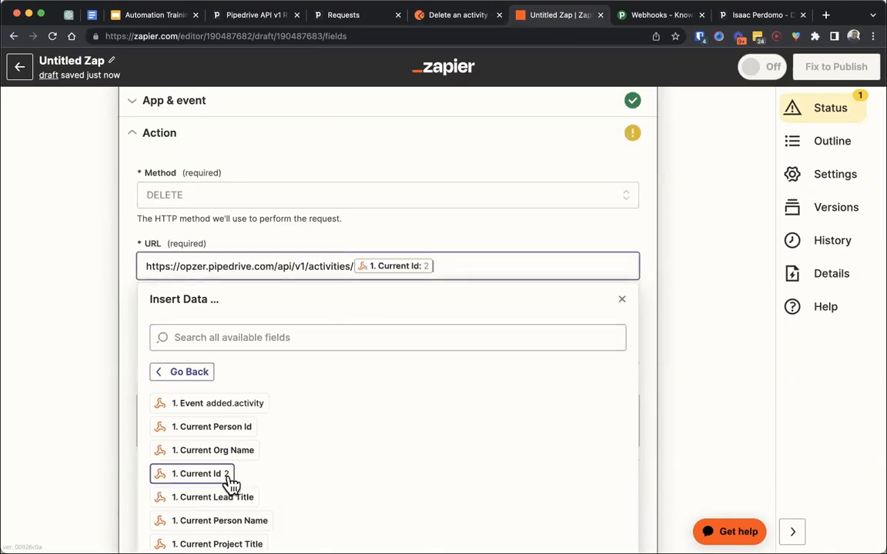
left_click(114, 336)
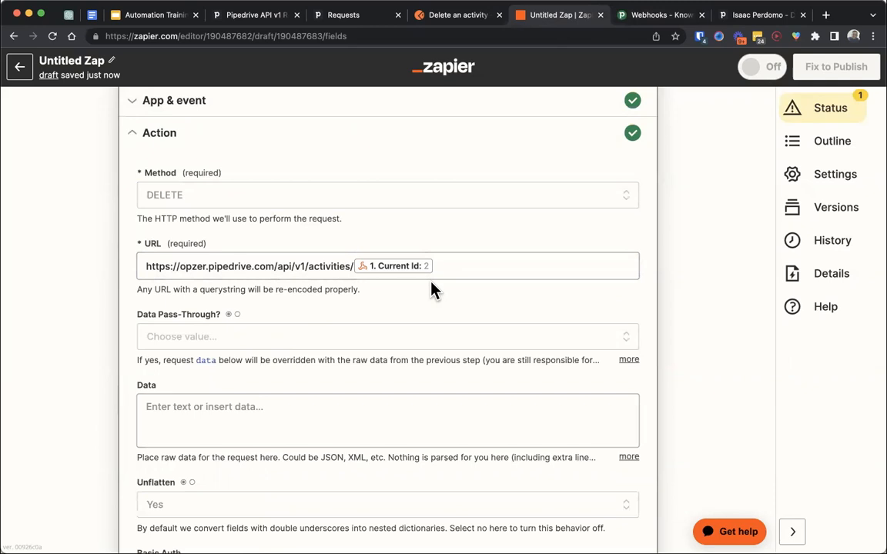
scroll(432, 291, "down", 3)
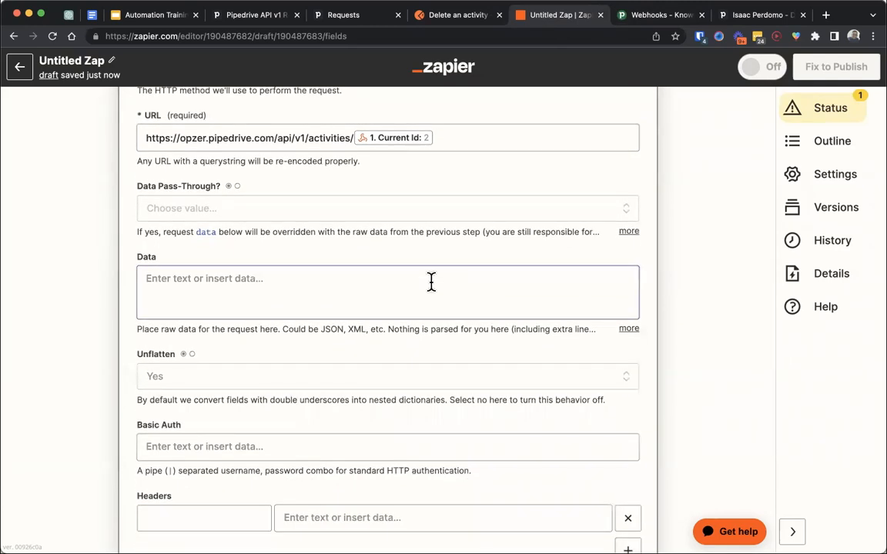
- Append ?api_token= to the webhook action's URL after the Current Id field
scroll(431, 282, "up", 2)
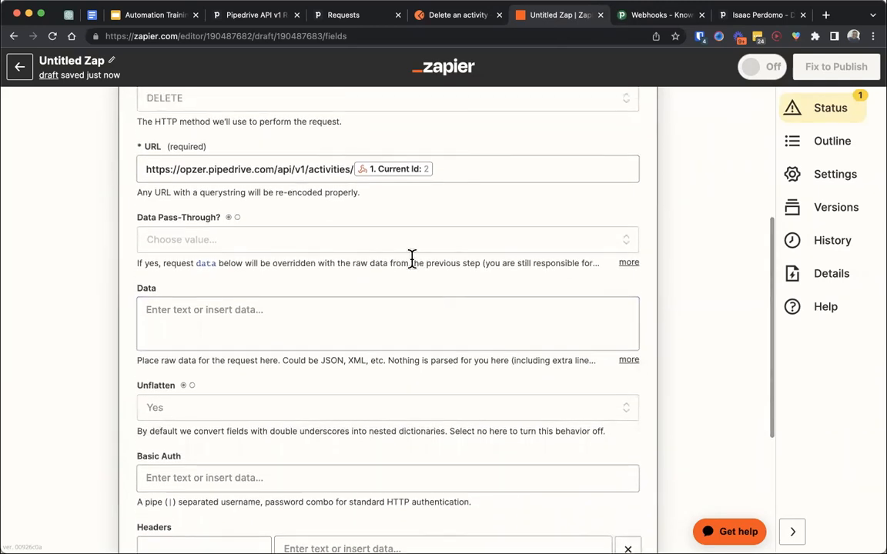
scroll(408, 254, "up", 1)
left_click(459, 181)
type("?api_token=")
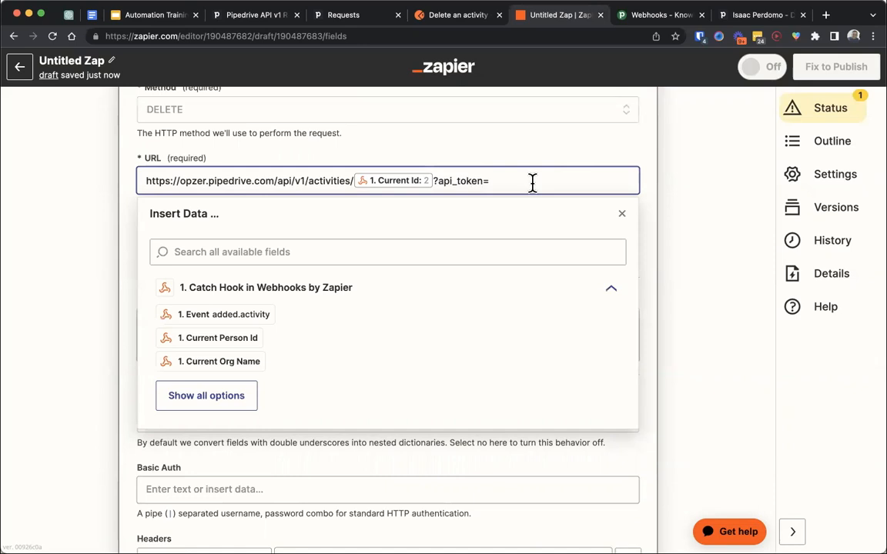
left_click(699, 184)
scroll(630, 211, "down", 1)
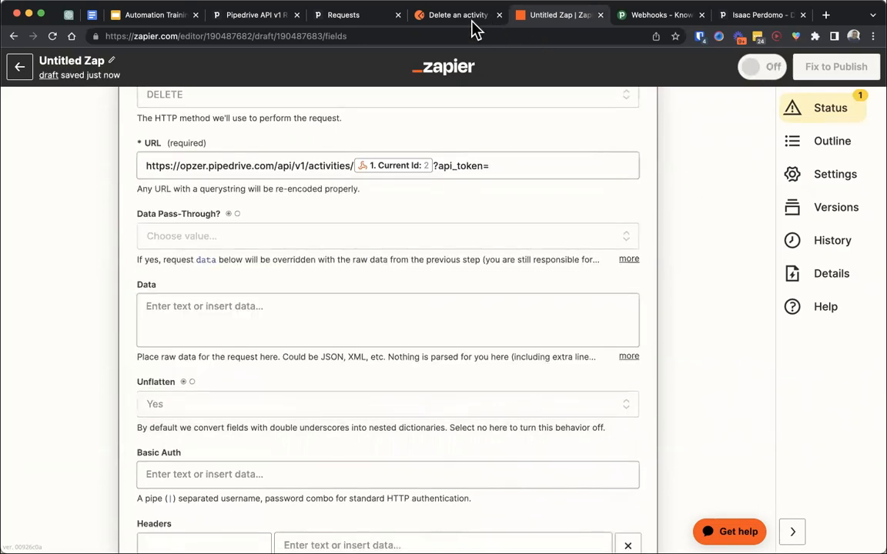
- Switch to Postman to check the body and headers of the Delete an activity request, and return to the Zap
left_click(459, 19)
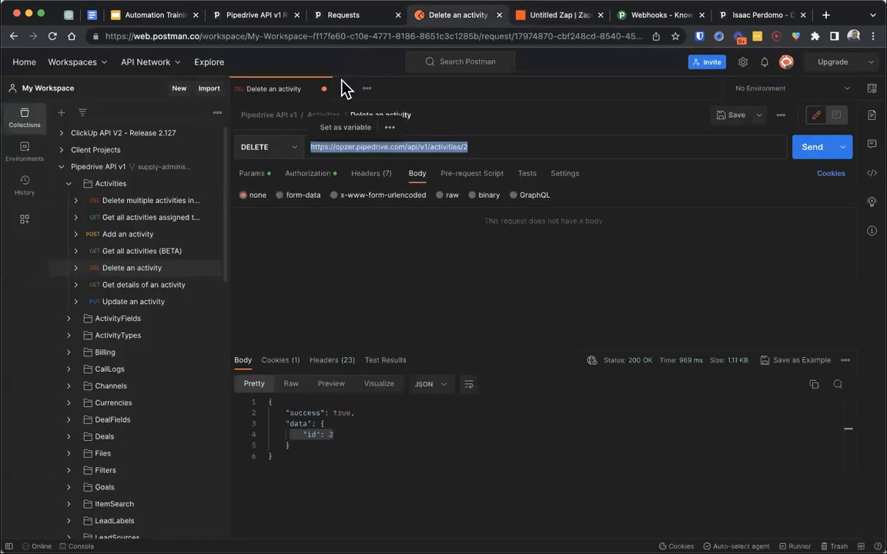
left_click(416, 177)
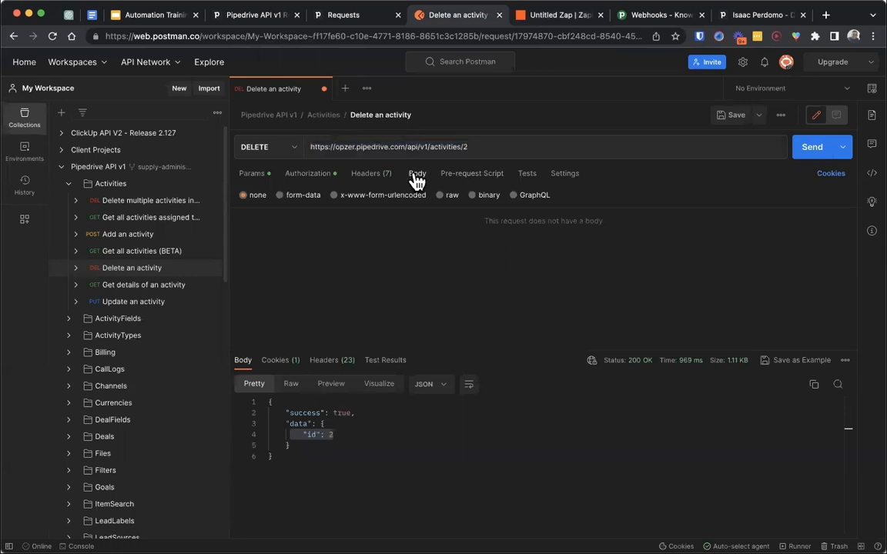
left_click(378, 175)
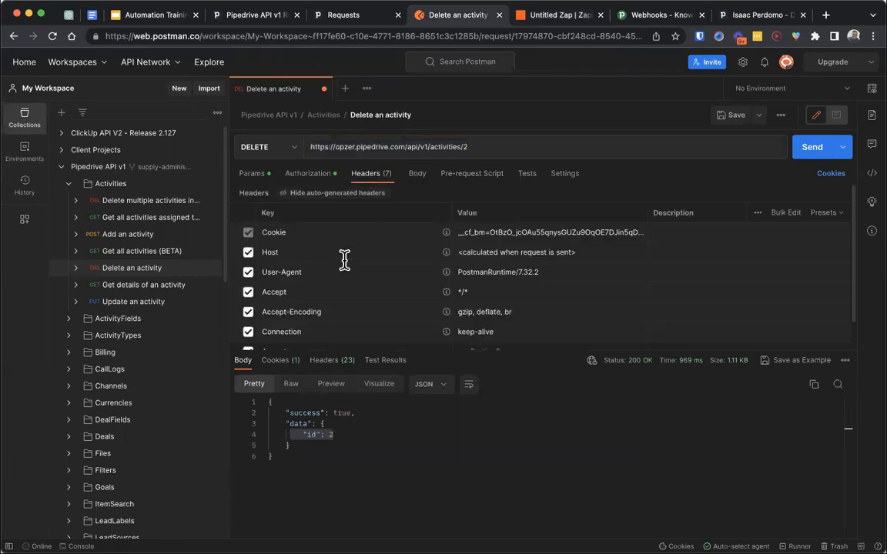
scroll(345, 260, "down", 2)
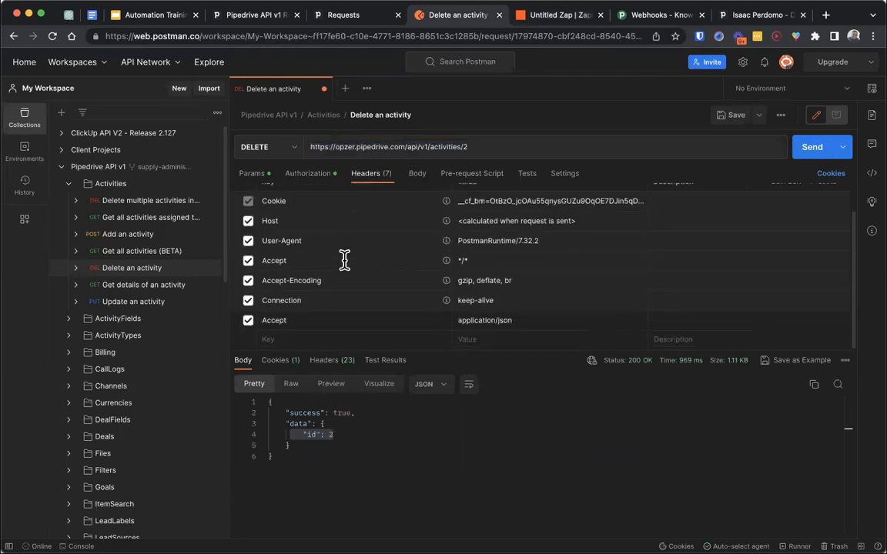
left_click(474, 320)
left_click(552, 22)
left_click(511, 166)
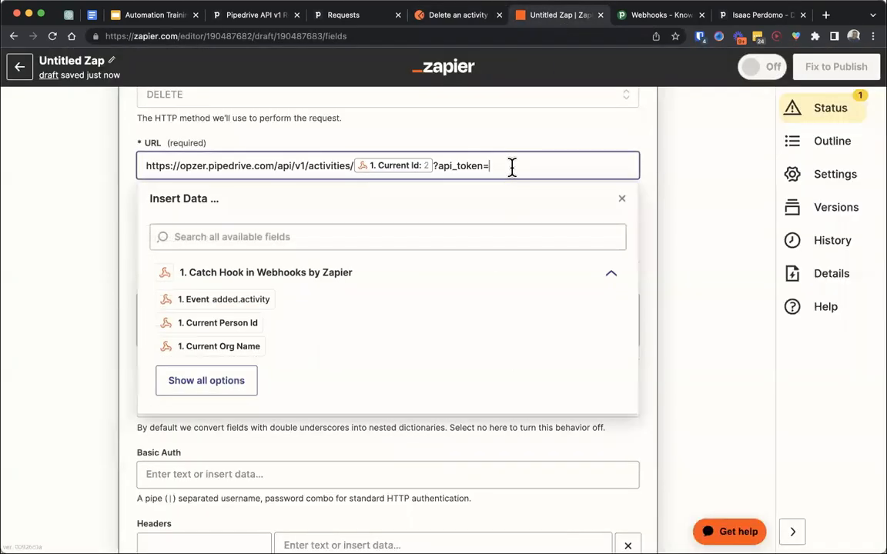
left_click(713, 158)
- Switch to Pipedrive and copy the personal API token from the API section of the personal preferences
left_click(757, 17)
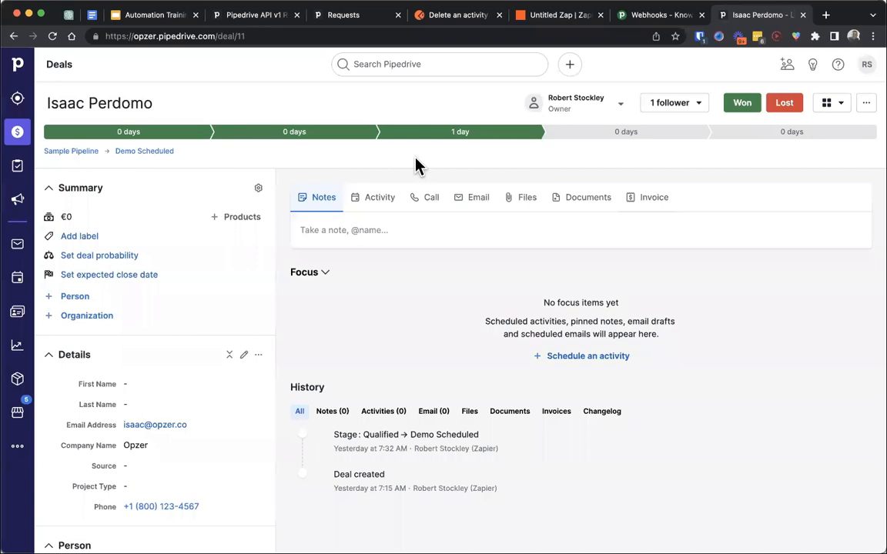
left_click(866, 64)
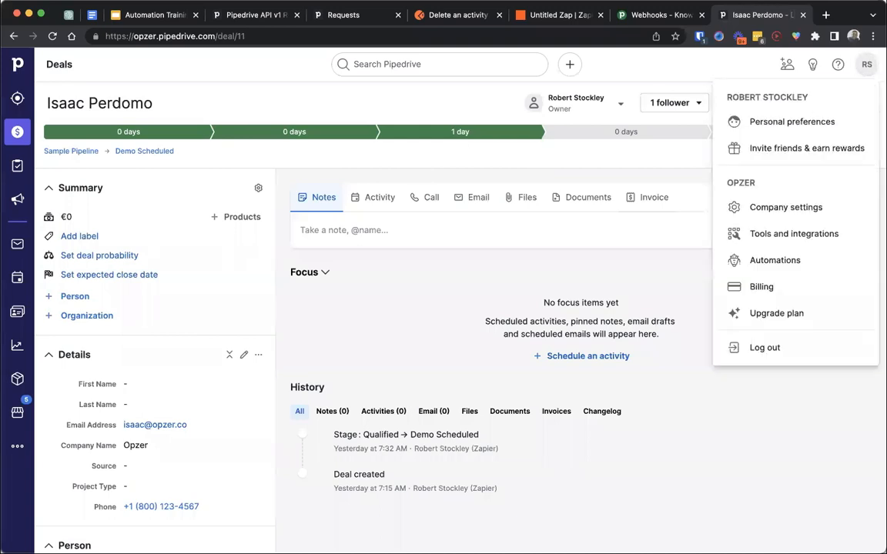
left_click(796, 215)
left_click(90, 168)
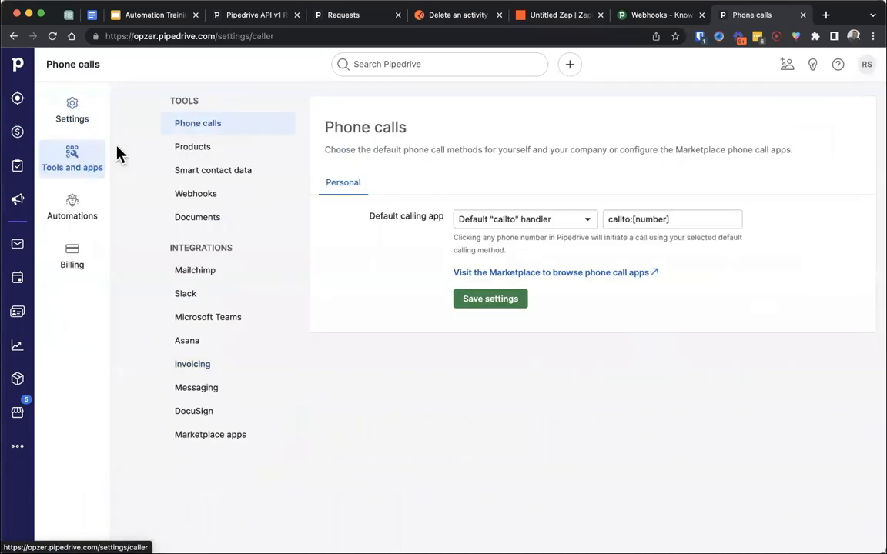
left_click(92, 132)
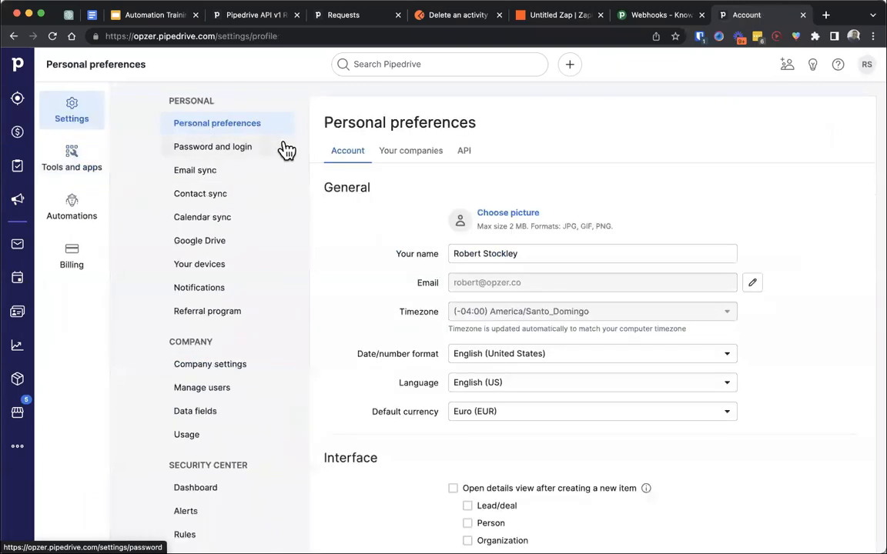
left_click(467, 151)
left_click(473, 149)
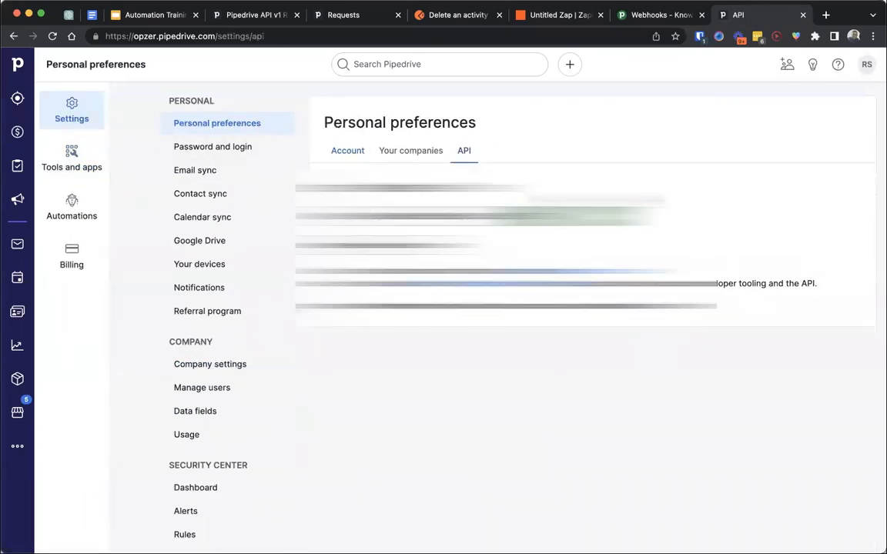
left_click(572, 217)
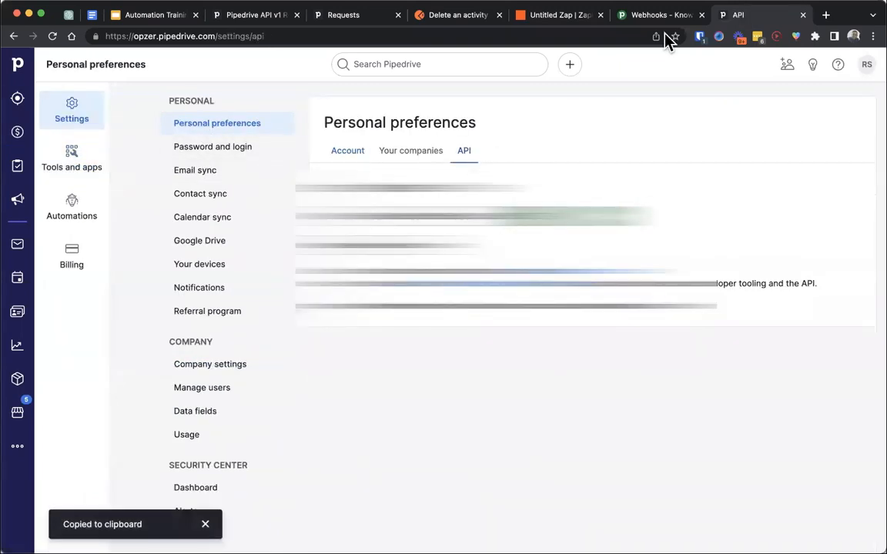
- Return to the Zap and paste the API token at the end of the webhook URL
left_click(539, 21)
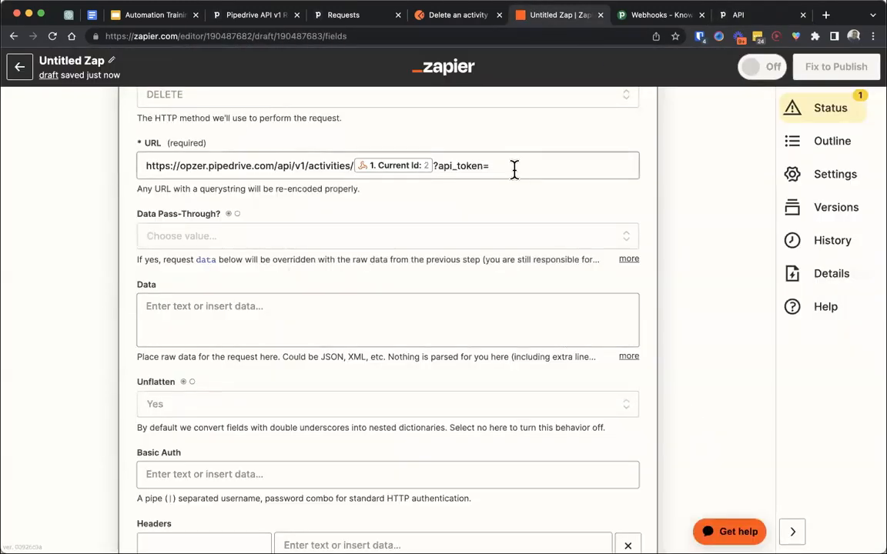
left_click(543, 168)
left_click(685, 188)
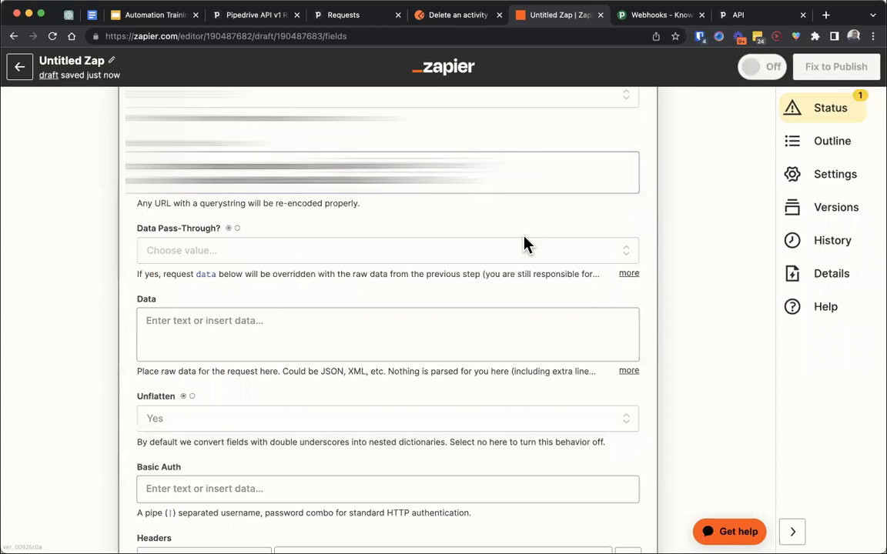
- Continue to the webhook action's test stage, leaving Data and Headers empty, and skip the test
right_click(524, 237)
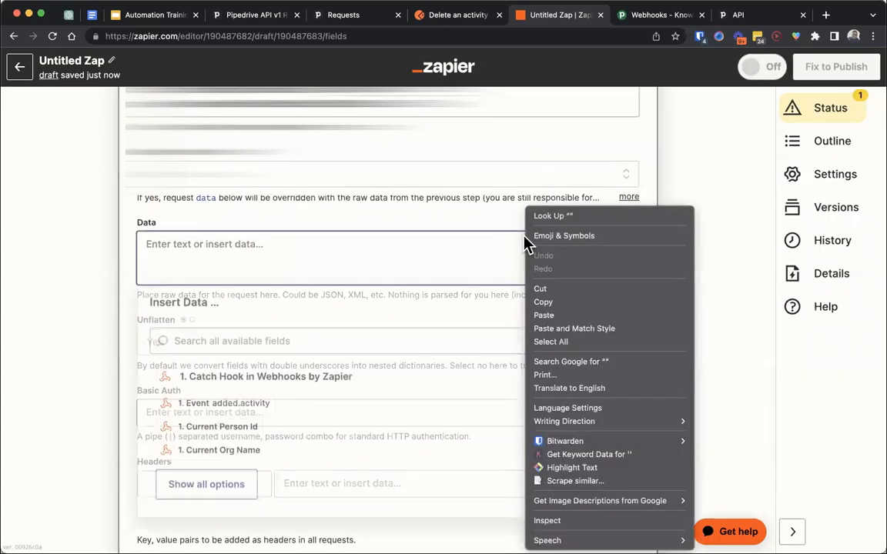
left_click(433, 269)
scroll(367, 294, "down", 3)
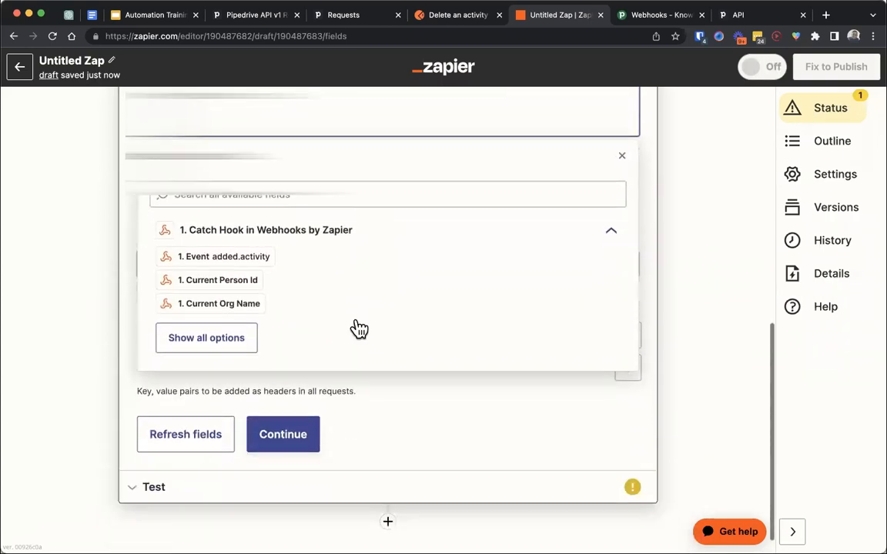
left_click(284, 443)
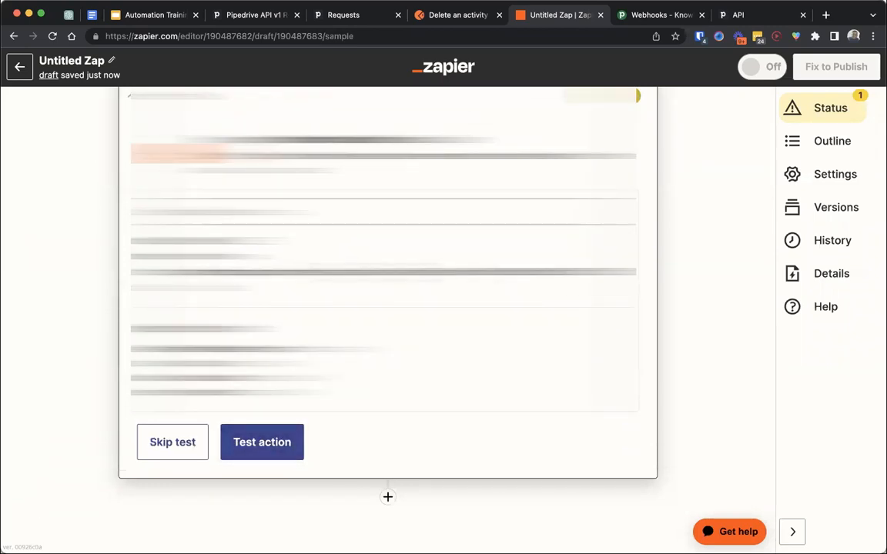
left_click(200, 442)
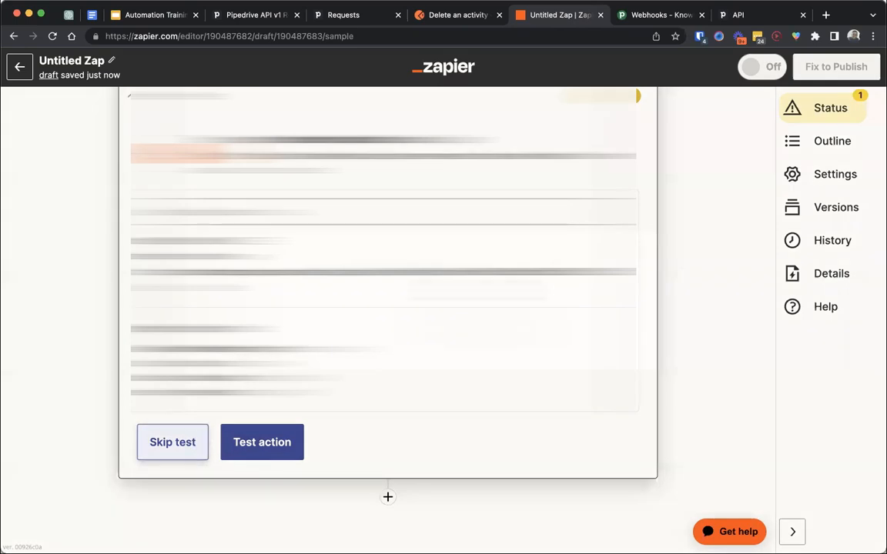
left_click(497, 329)
scroll(690, 236, "up", 4)
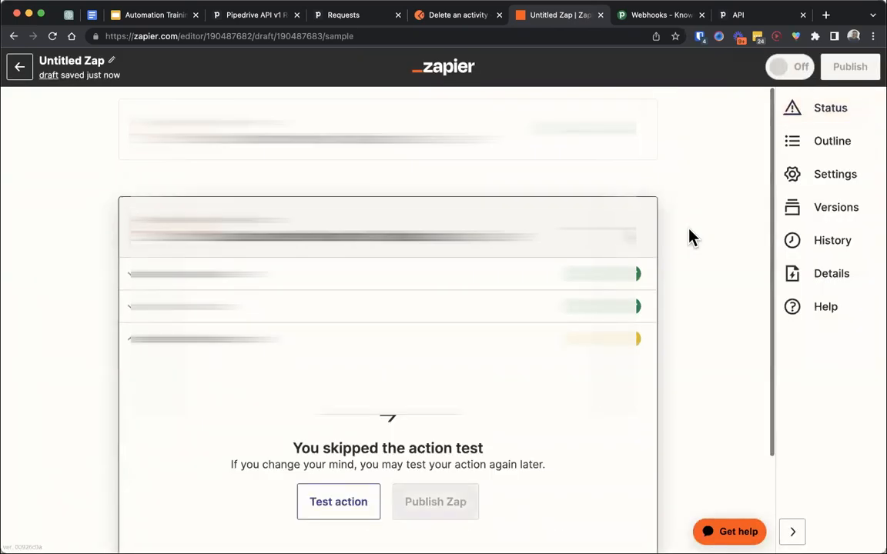
- Publish the Zap, turn it on, and dismiss the offer to share it as a template
left_click(844, 67)
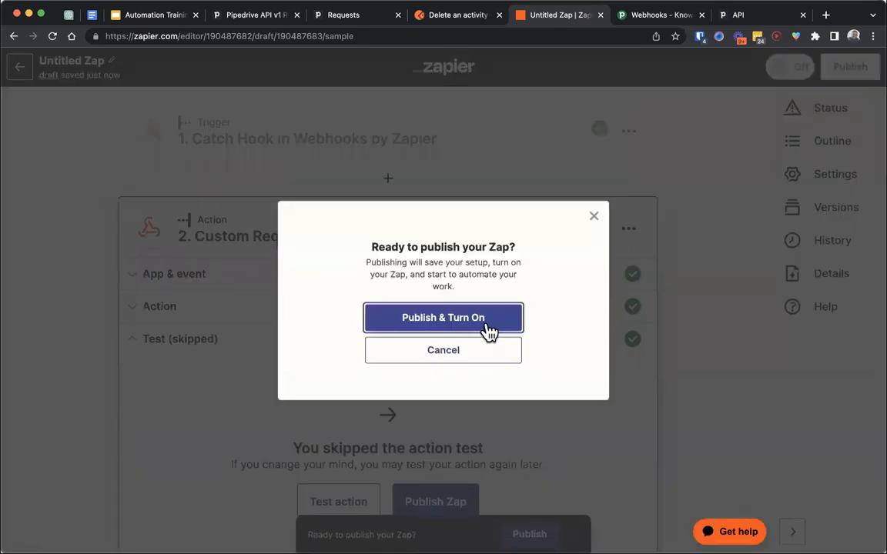
left_click(484, 323)
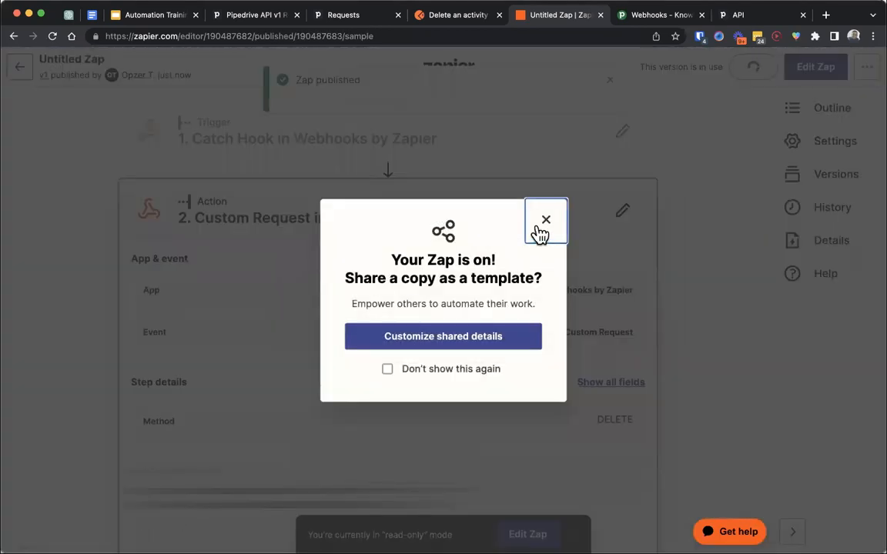
left_click(539, 231)
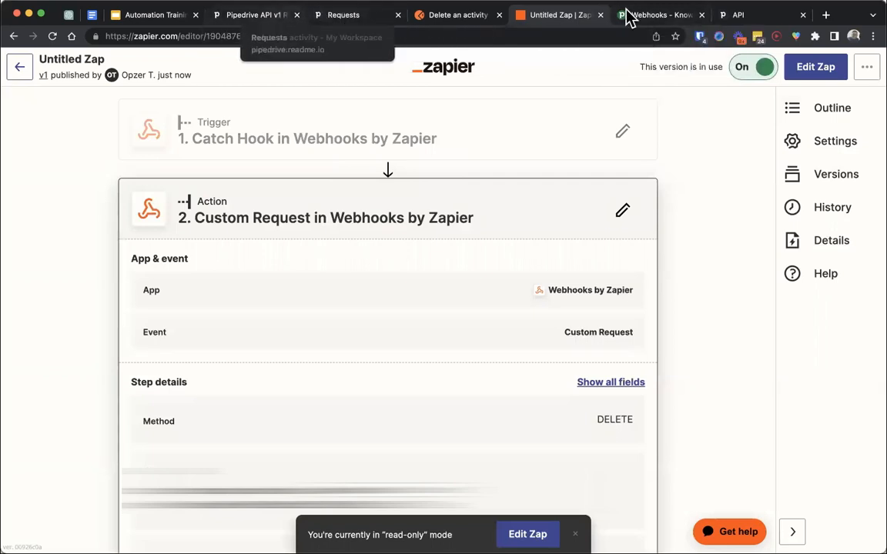
- Switch to Pipedrive, open the second deal in the Demo Scheduled stage, and schedule a call activity titled Sample Activity #2
left_click_drag(736, 19, 639, 20)
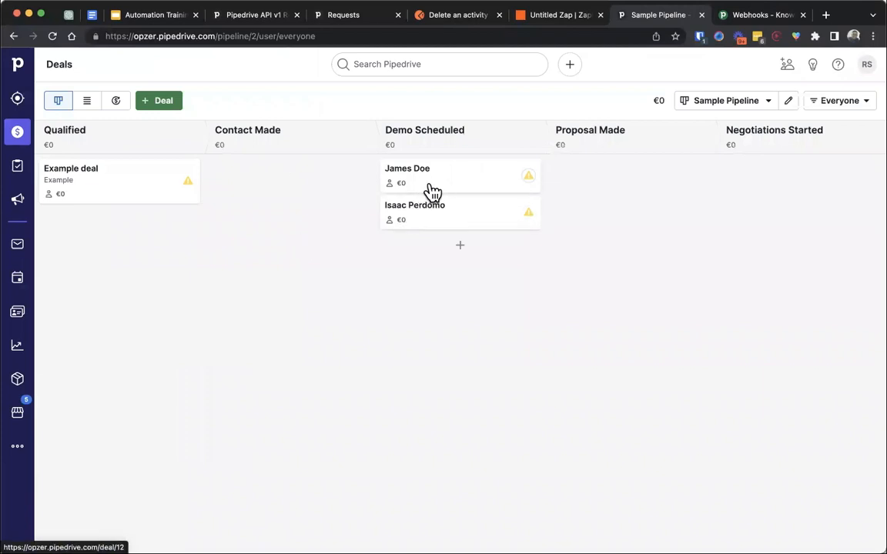
left_click(435, 219)
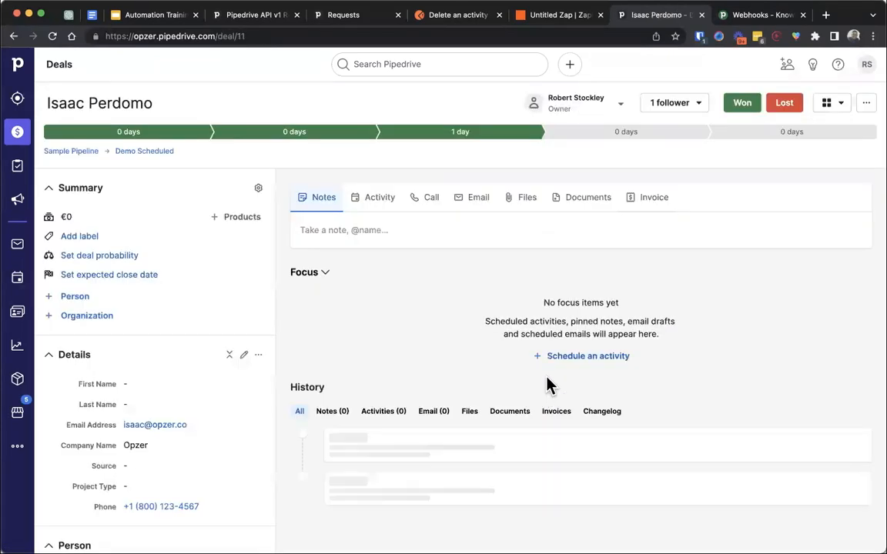
left_click(577, 358)
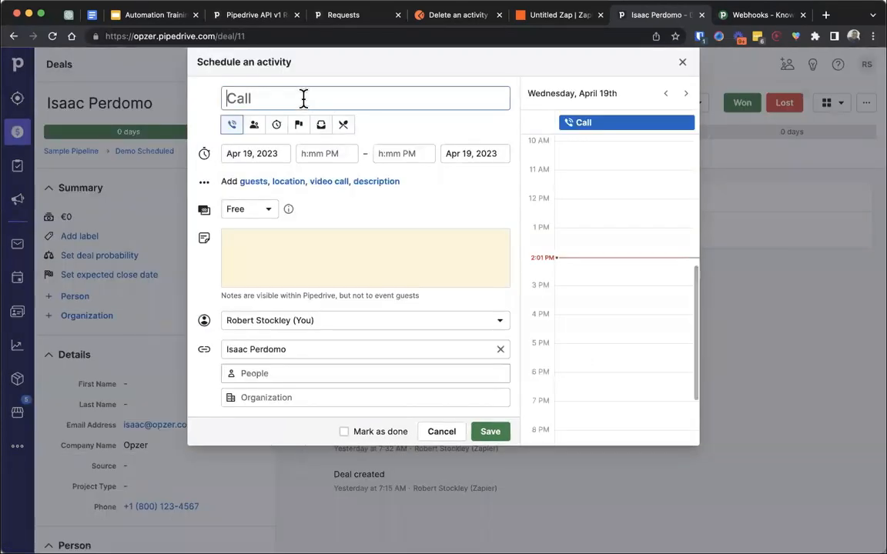
left_click(303, 99)
type("A")
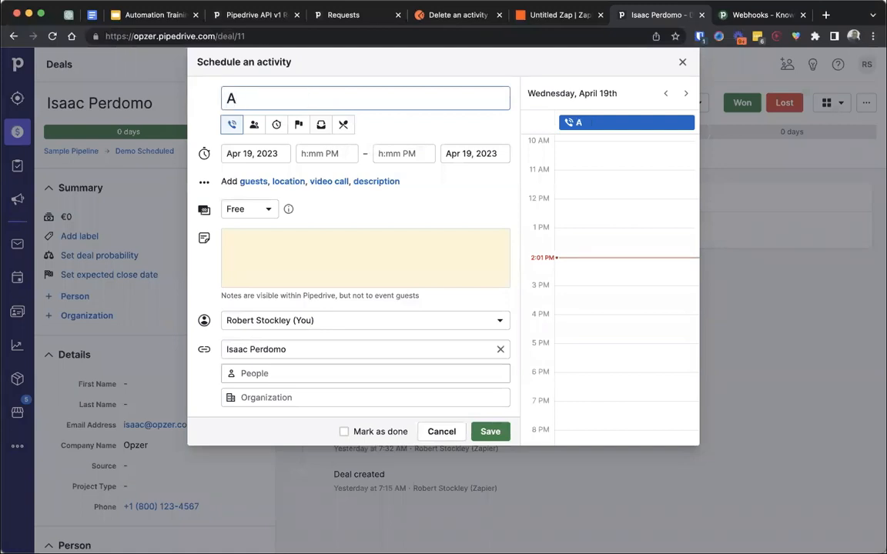
type("ctivity")
key("super+a")
type("Sampl")
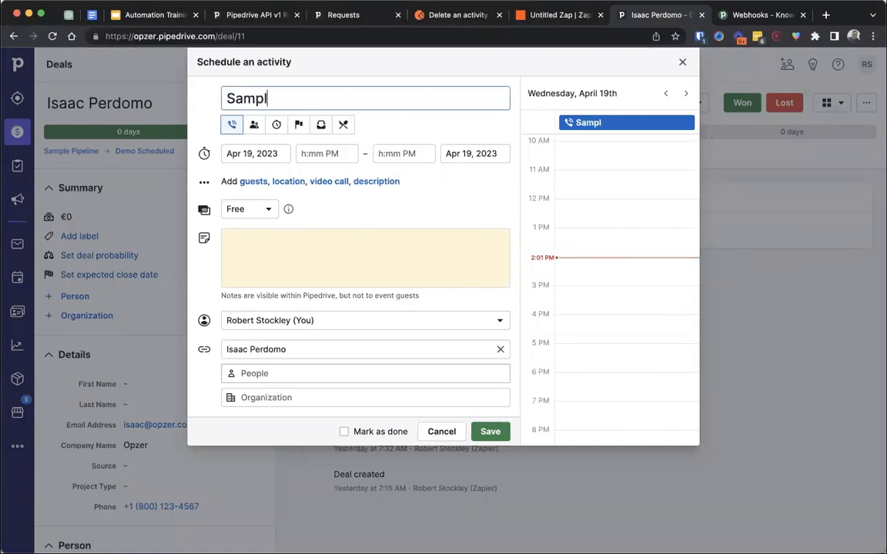
type("e Activ")
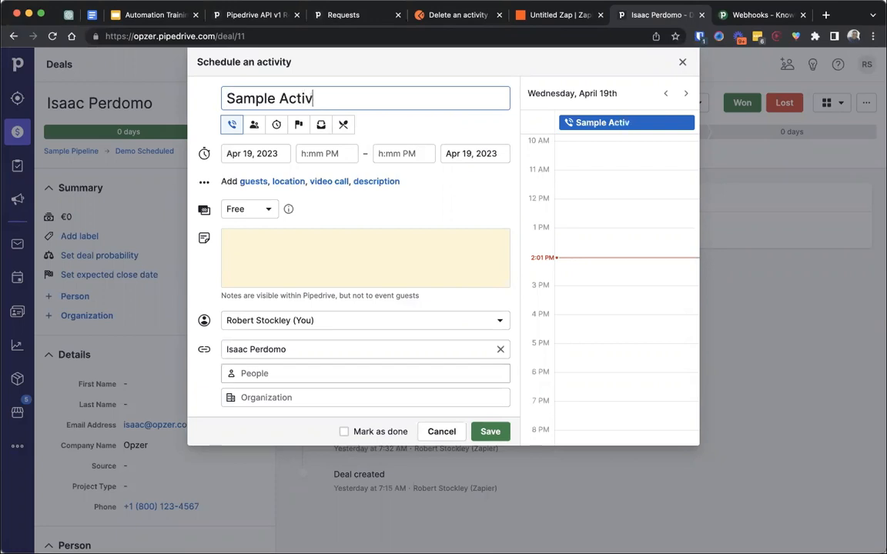
type("ity #2")
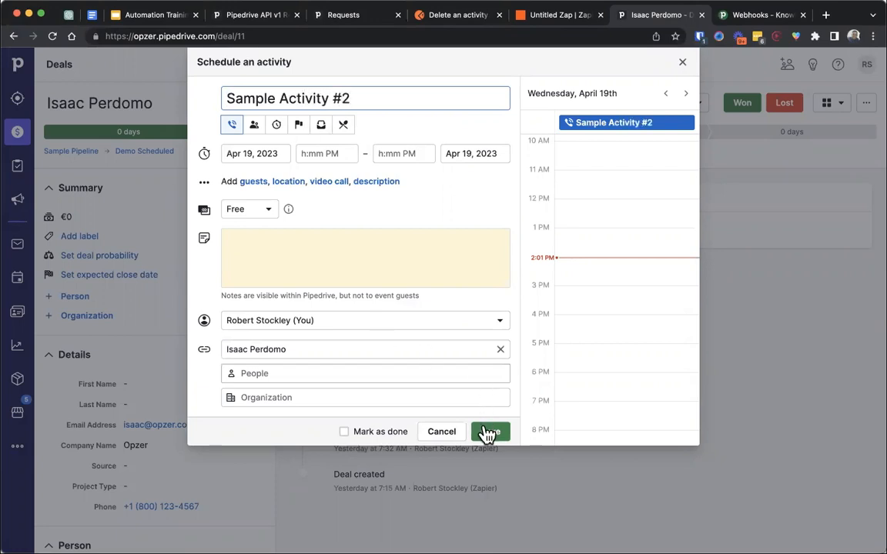
left_click(489, 431)
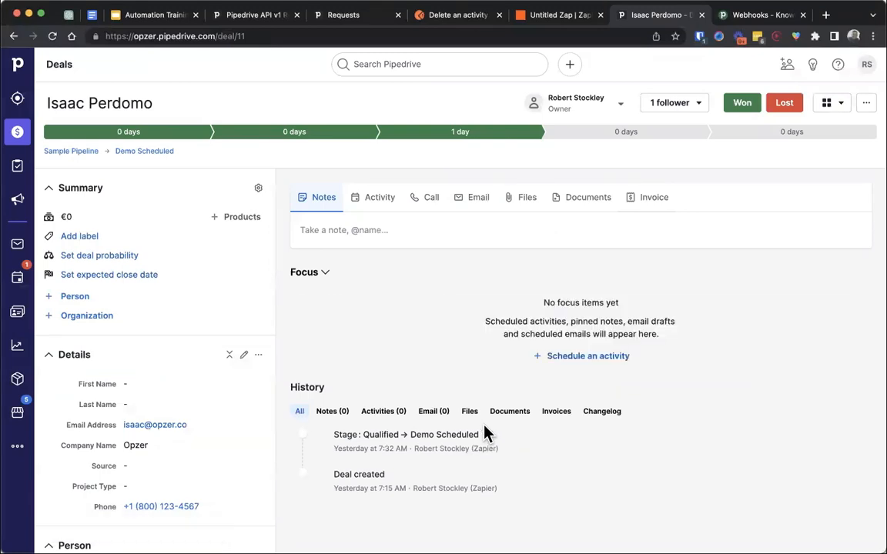
- Switch back to the Zap in Zapier and open its run history
left_click(556, 17)
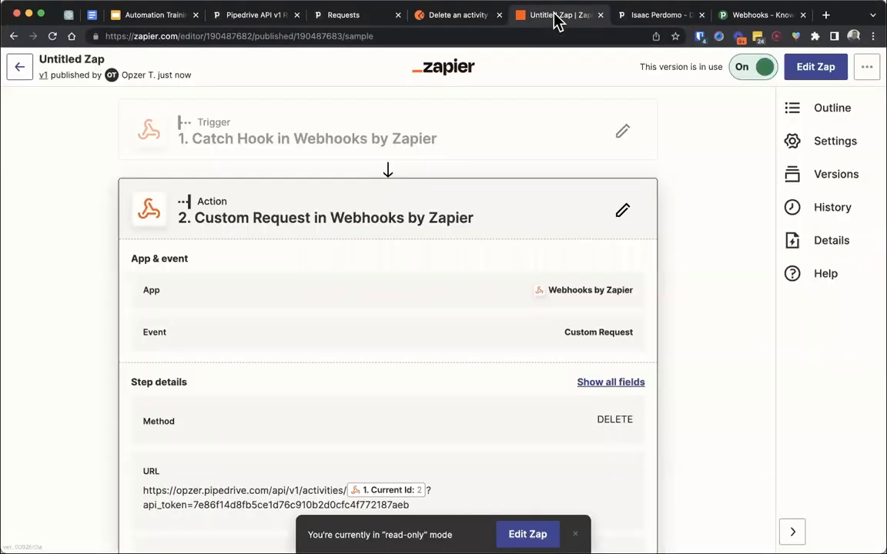
left_click(806, 214)
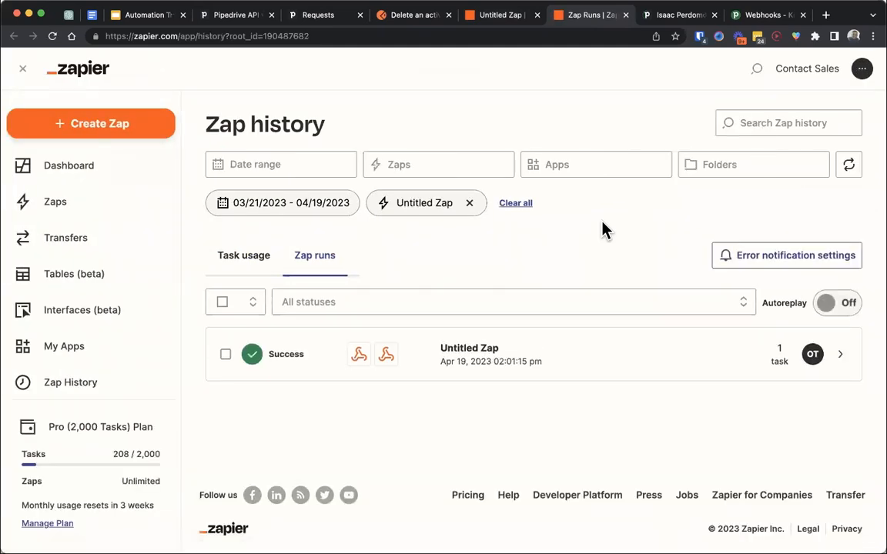
- Open the Zap's successful run and examine the data of its webhook trigger and the webhook request it sent
left_click(464, 367)
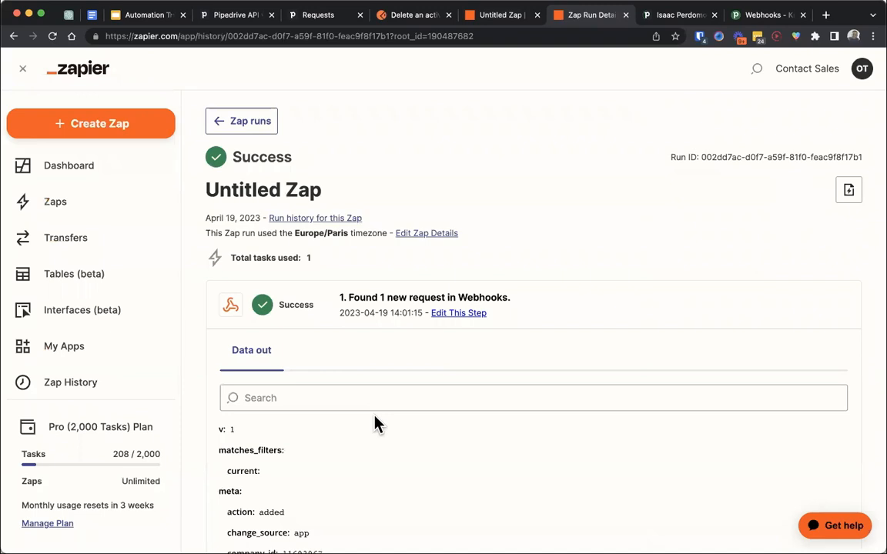
scroll(374, 423, "down", 3)
scroll(197, 376, "down", 8)
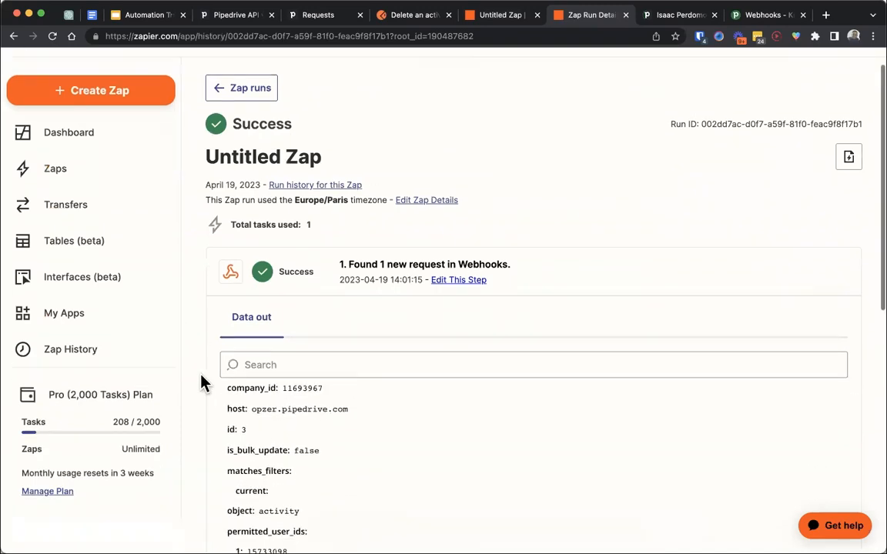
scroll(201, 382, "up", 5)
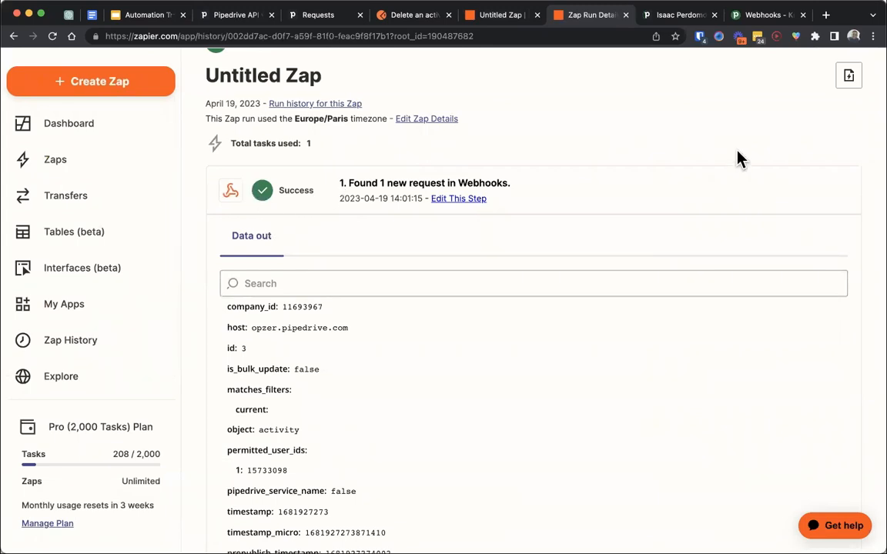
scroll(221, 271, "down", 10)
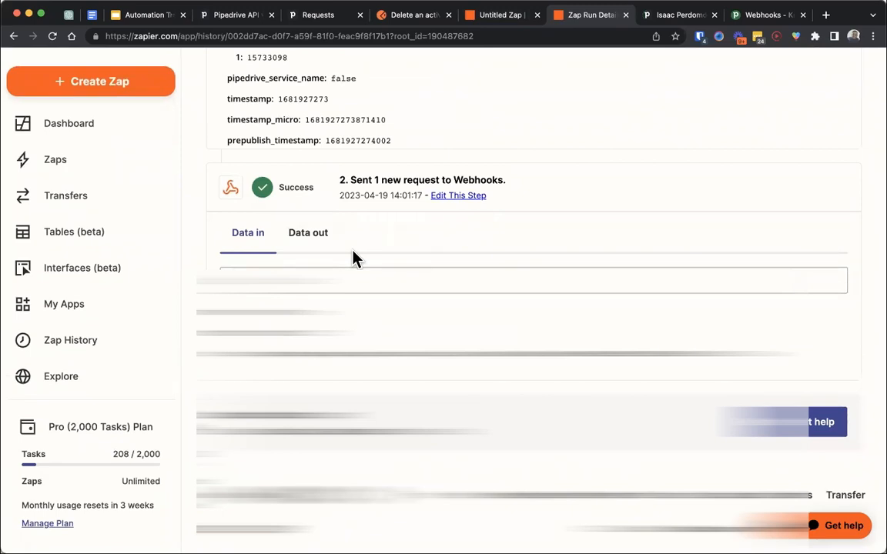
scroll(191, 271, "up", 4)
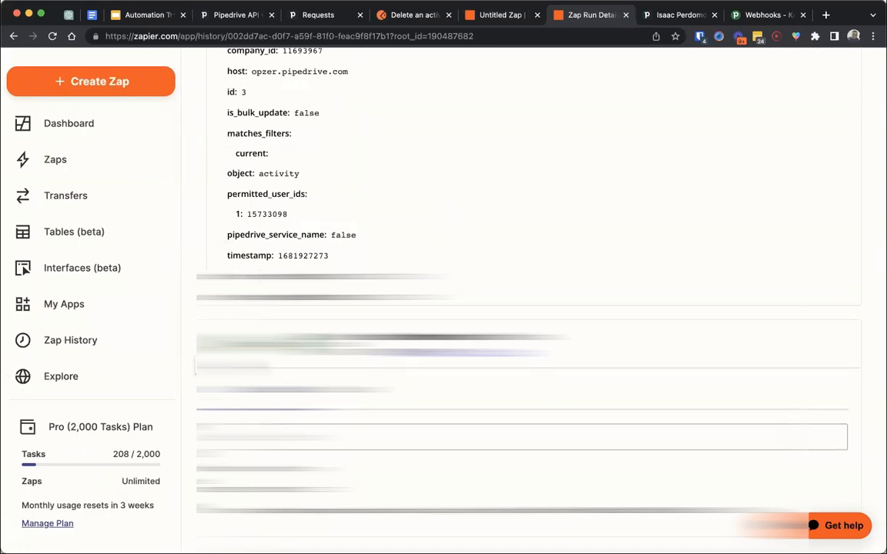
scroll(197, 367, "up", 6)
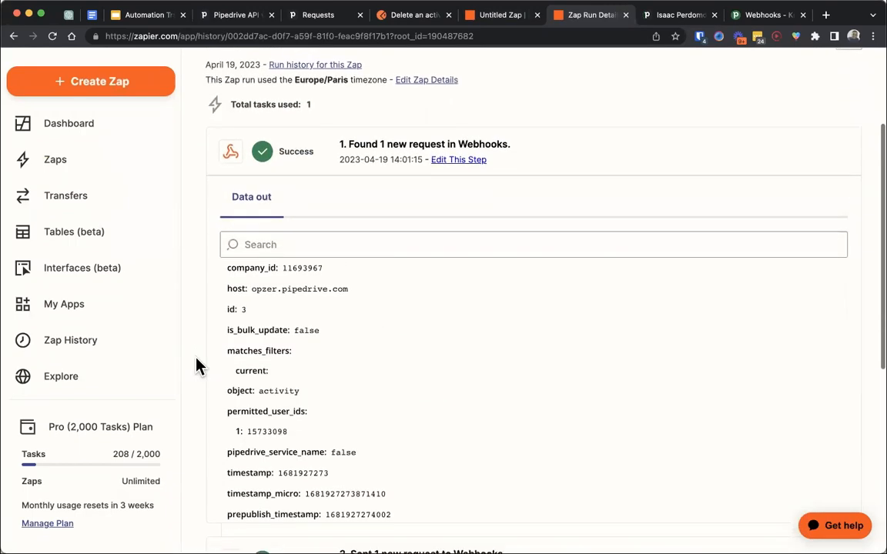
scroll(197, 366, "down", 2)
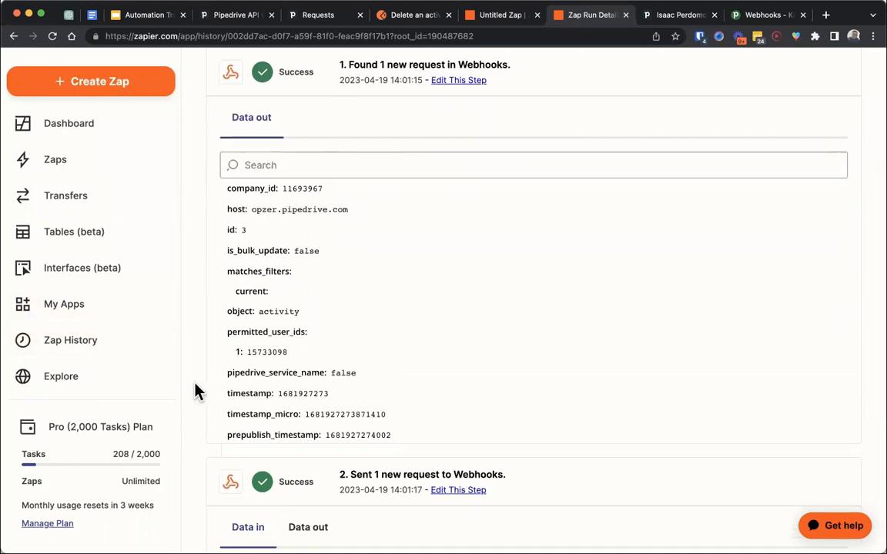
scroll(193, 392, "down", 5)
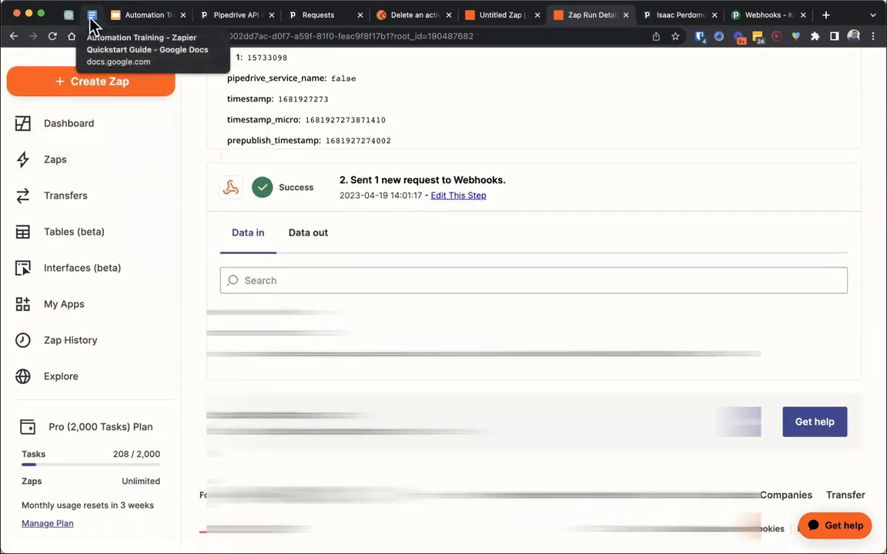
- Switch to the Automation Training presentation in Google Slides and advance to the slide on other API authentication methods
left_click(112, 16)
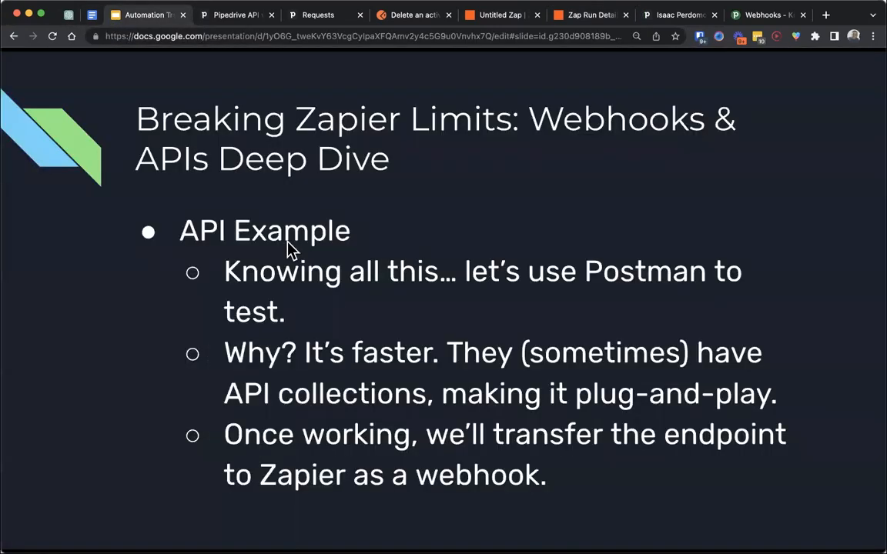
key("Right")
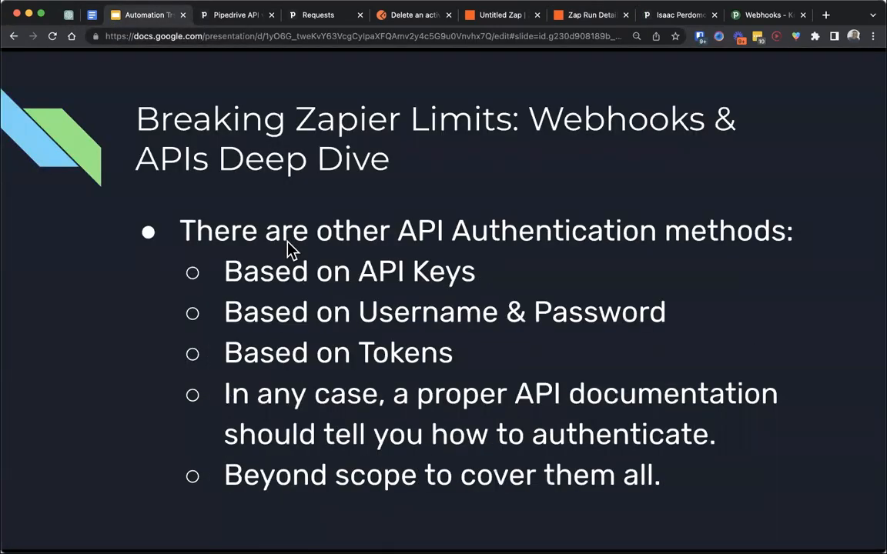